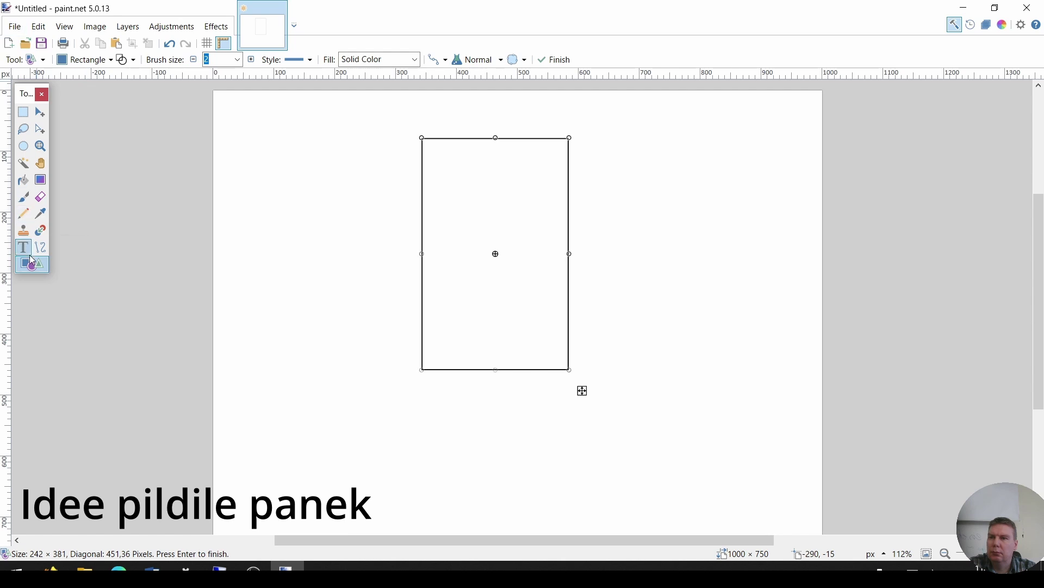
Add the text "uued elemendid" near the top of the large rectangle and draw a row of three small boxes below it.
click(456, 174)
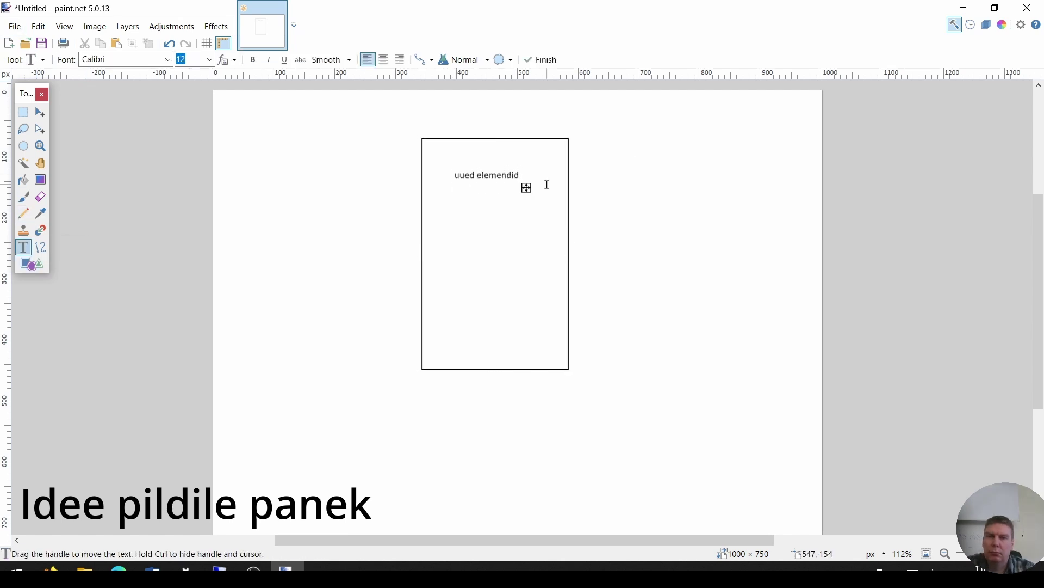
click(32, 264)
mouse_move(439, 233)
mouse_down()
mouse_move(464, 238)
mouse_move(475, 269)
mouse_move(522, 263)
mouse_move(520, 275)
mouse_up()
key(Return)
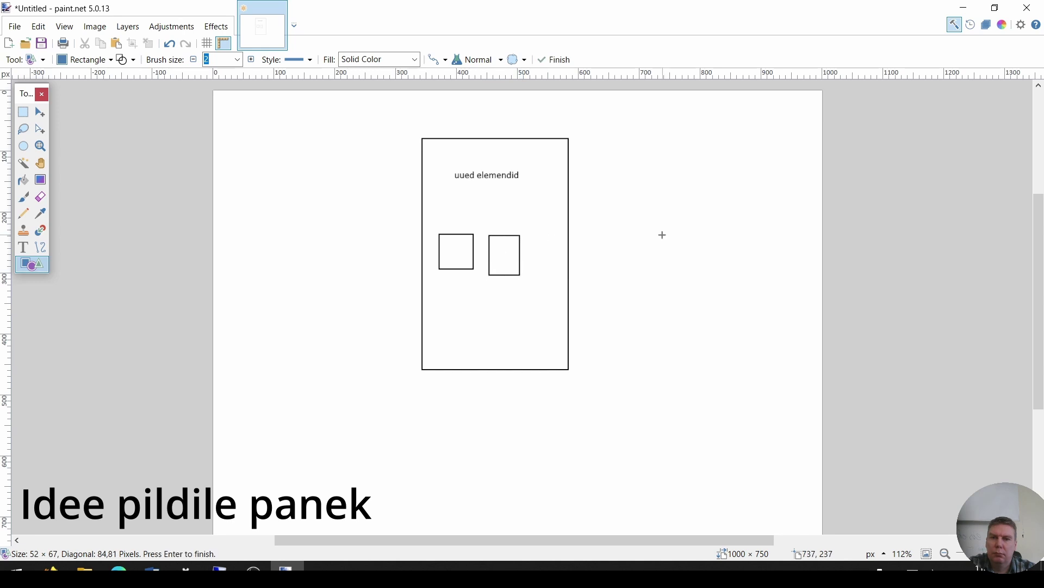
key(Return)
mouse_move(528, 235)
mouse_down()
mouse_move(559, 245)
mouse_move(558, 275)
mouse_up()
key(Return)
Draw a second row of two small boxes and a flat box about 91 × 28 px near the large rectangle's bottom edge.
click(622, 316)
mouse_move(457, 291)
mouse_down()
mouse_move(492, 319)
mouse_move(544, 320)
mouse_up()
key(Return)
drag(495, 344, 551, 360)
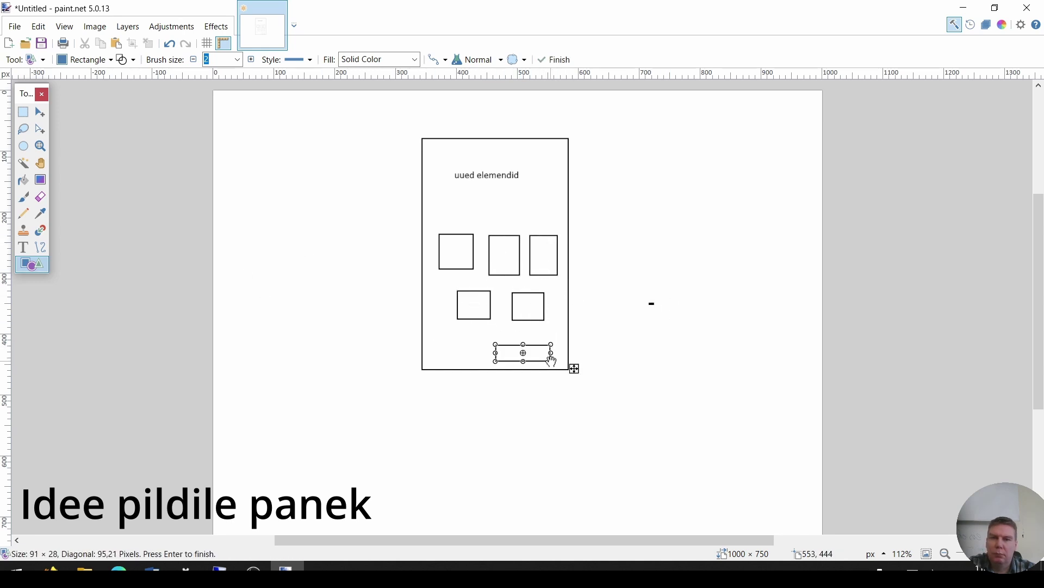
Label the first row of boxes keb, uut and uut, the second row mingi and elem, and the flat box autor.
key(t)
click(451, 254)
text(k)
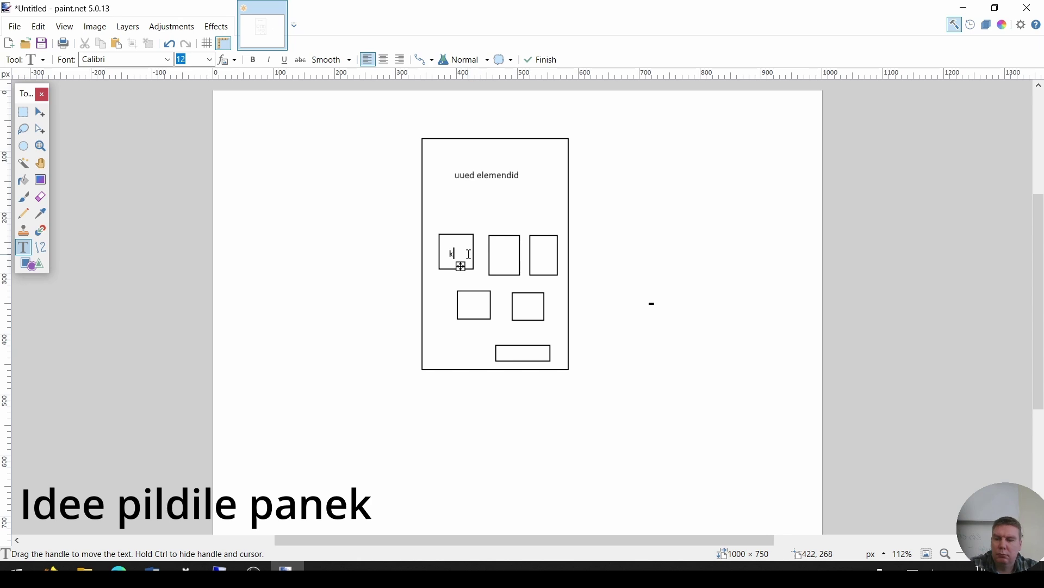
text(eb)
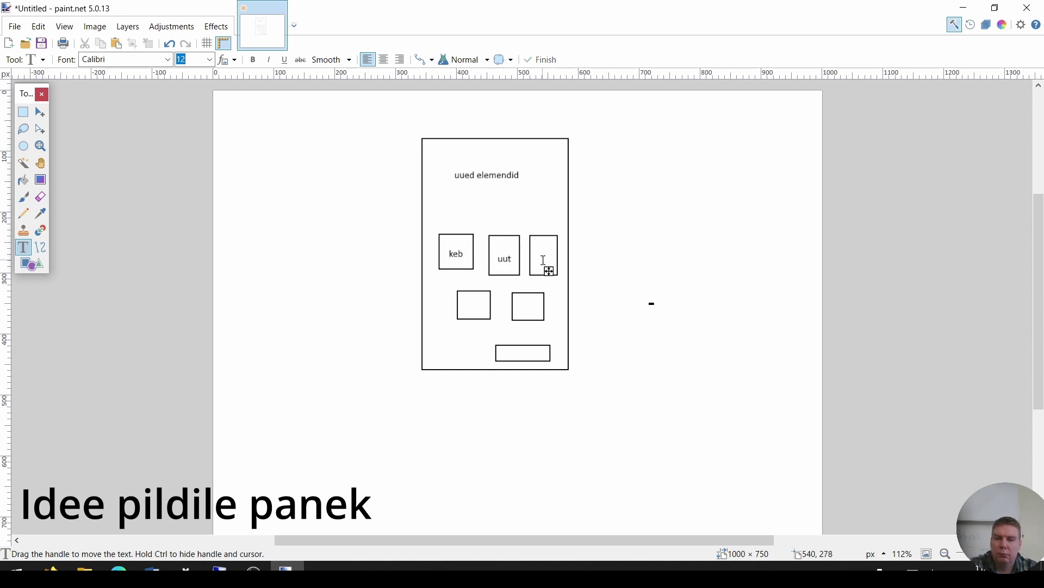
text(ming)
click(522, 306)
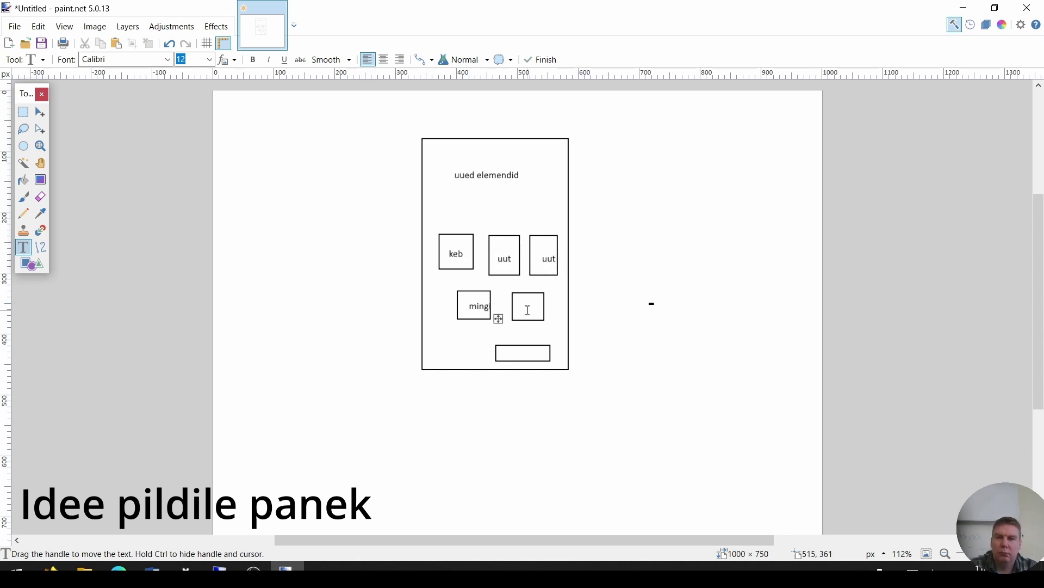
text(elem)
click(511, 350)
text(autor)
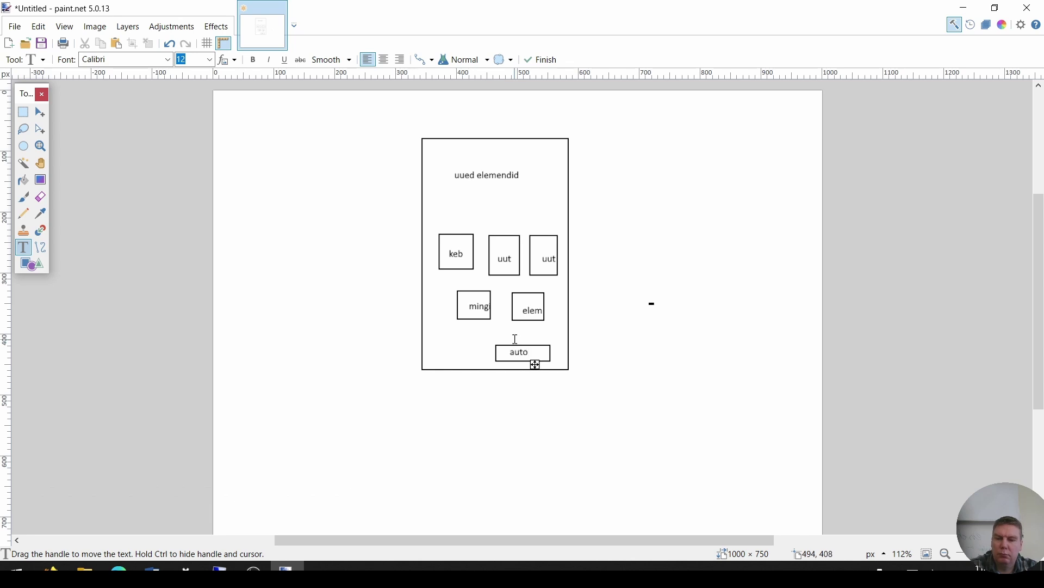
Draw six page frames around the central mockup: two on its left, two below it and two on its right.
click(31, 269)
drag(240, 111, 320, 249)
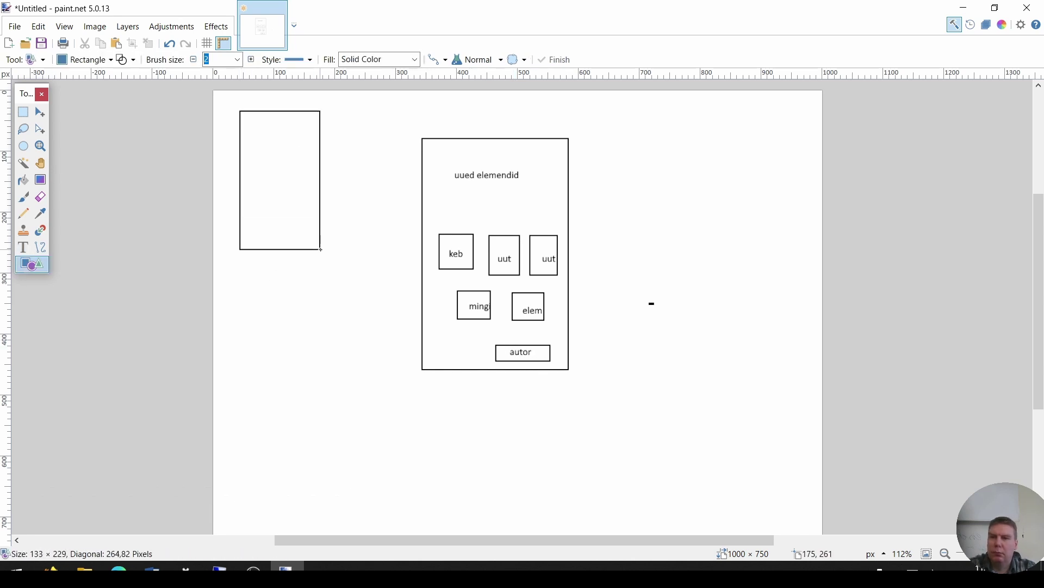
mouse_move(245, 269)
mouse_down()
mouse_move(330, 397)
mouse_move(366, 525)
mouse_move(392, 522)
mouse_up()
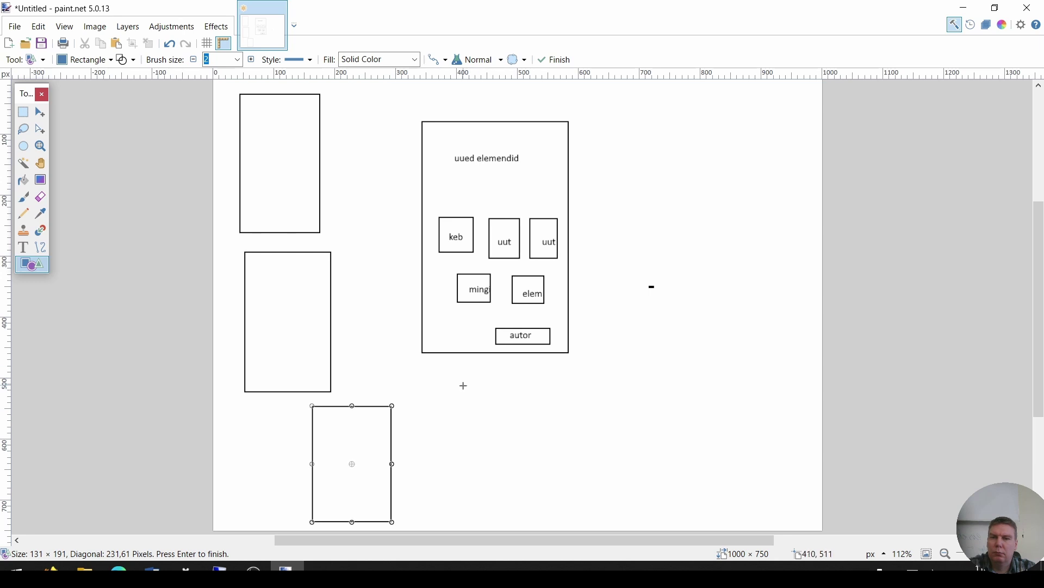
drag(462, 386, 544, 529)
drag(678, 97, 774, 237)
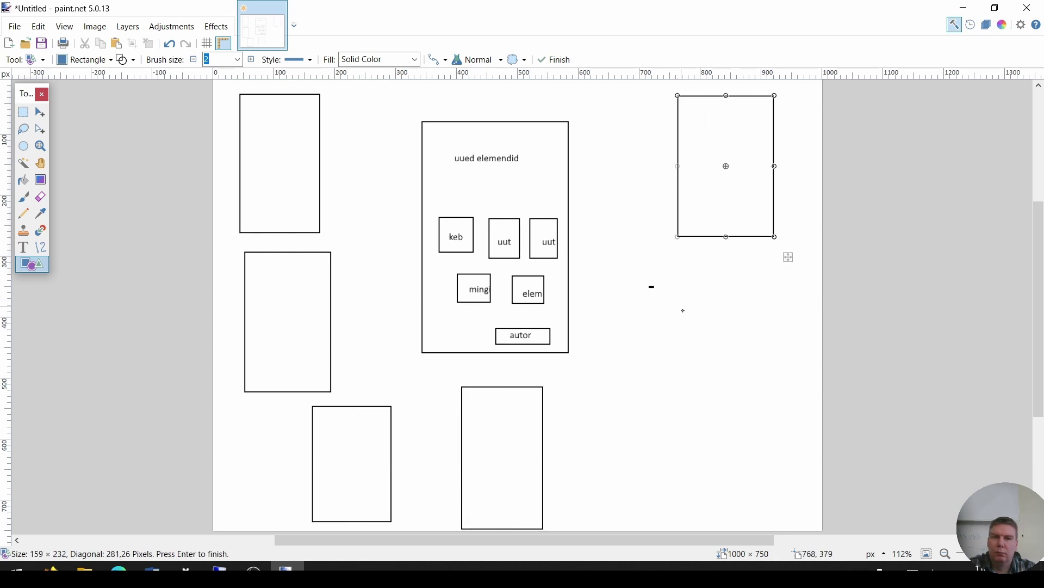
drag(681, 305, 772, 445)
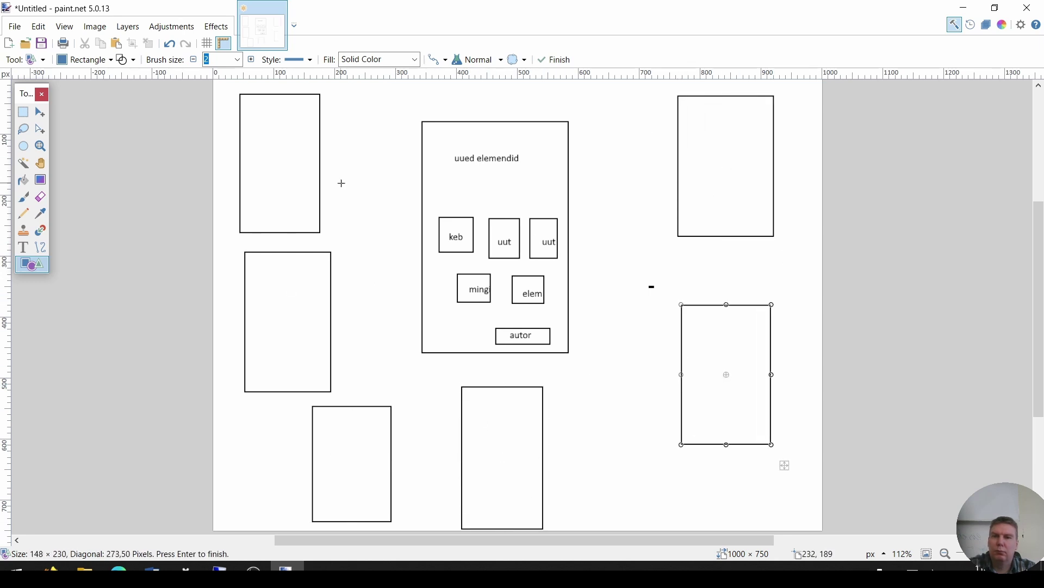
Connect each of the six labelled boxes to its own page frame with a straight double-headed arrow.
click(40, 247)
click(260, 60)
click(278, 90)
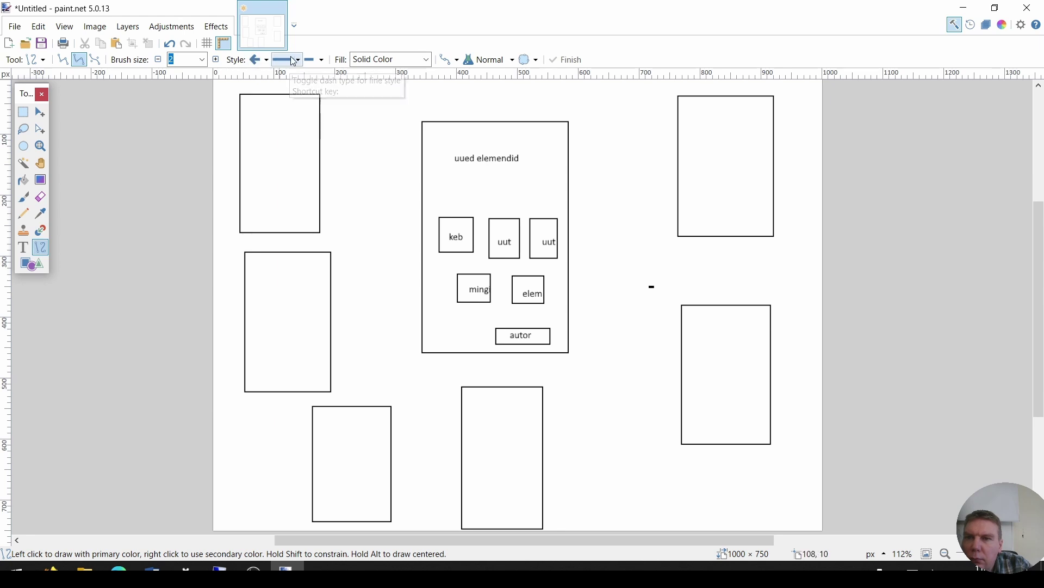
click(322, 60)
click(329, 89)
mouse_move(328, 169)
mouse_down()
mouse_move(450, 252)
mouse_move(448, 228)
mouse_up()
mouse_move(334, 327)
mouse_down()
mouse_move(454, 279)
mouse_move(461, 286)
mouse_move(376, 432)
mouse_up()
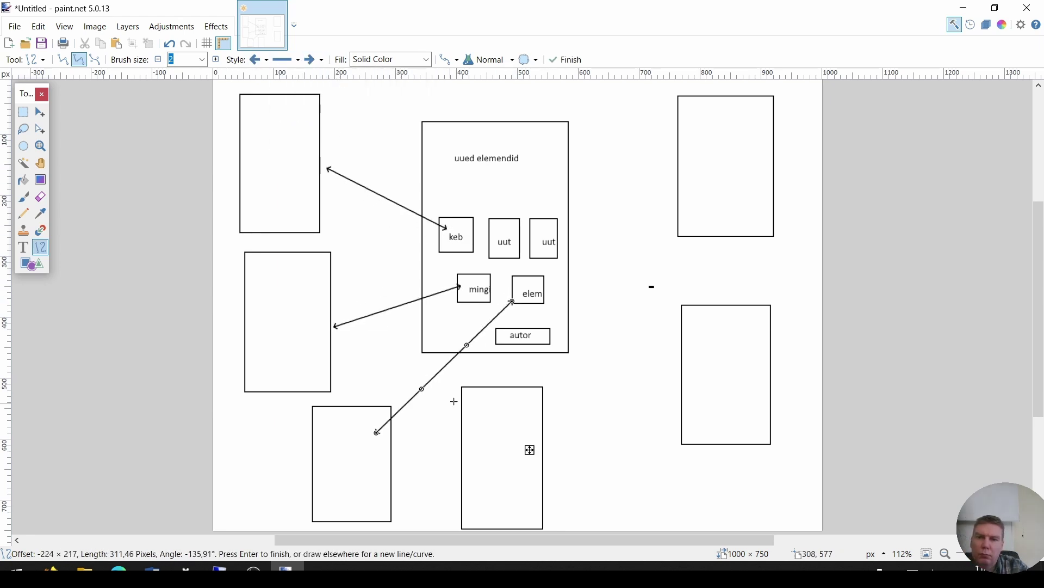
drag(505, 337, 478, 424)
drag(512, 254, 705, 343)
drag(553, 229, 686, 158)
Copy the keb label into the upper-left page frame and enlarge it as that frame's heading.
click(23, 112)
mouse_move(444, 231)
mouse_down()
mouse_move(466, 243)
mouse_move(281, 125)
mouse_move(450, 237)
mouse_move(417, 250)
mouse_move(423, 240)
mouse_up()
key(m)
drag(437, 240, 269, 122)
Copy the two uut labels into the lower and upper page frames on the right side of the canvas.
click(23, 112)
drag(495, 229, 524, 217)
key(m)
drag(544, 270, 757, 366)
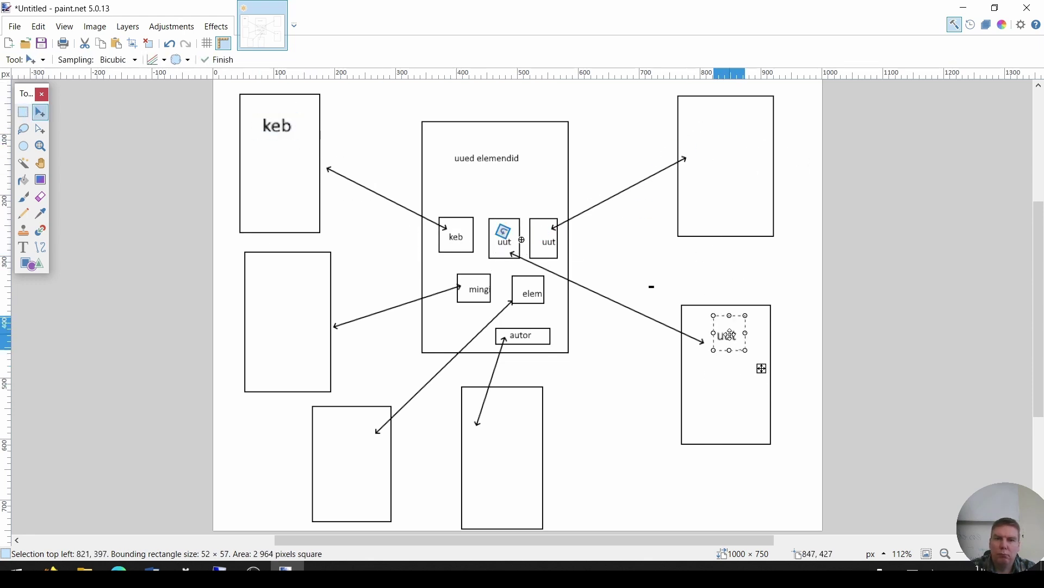
key(s)
mouse_move(539, 230)
mouse_down()
mouse_move(559, 252)
mouse_move(493, 392)
mouse_move(713, 123)
mouse_up()
key(m)
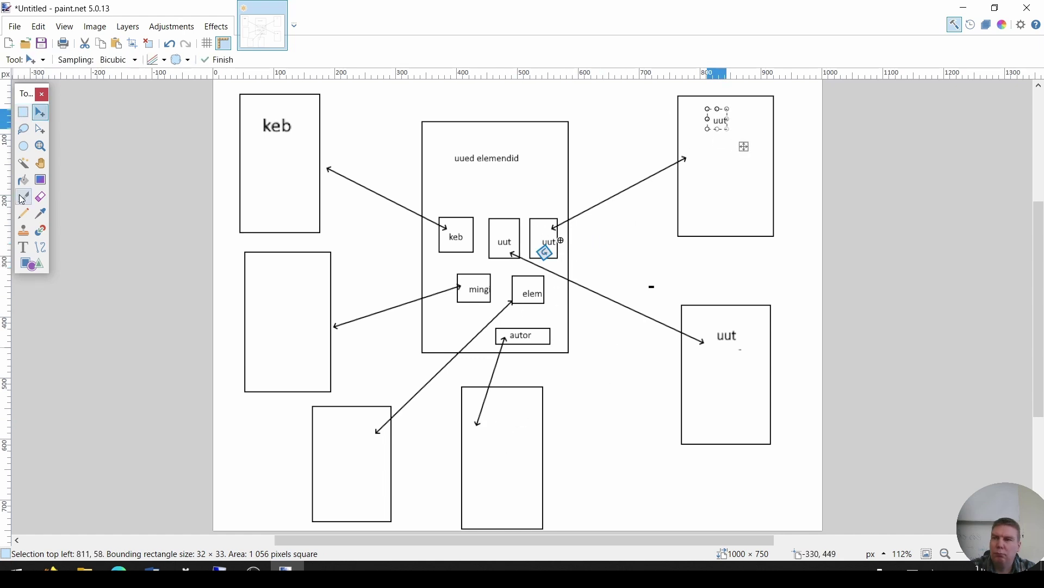
Copy the mingi, elem and autor labels into the page frames their arrows lead to.
key(s)
drag(467, 282, 275, 275)
key(m)
click(22, 117)
mouse_move(517, 280)
mouse_down()
mouse_move(543, 301)
mouse_move(510, 310)
mouse_move(473, 362)
mouse_move(361, 457)
mouse_up()
key(m)
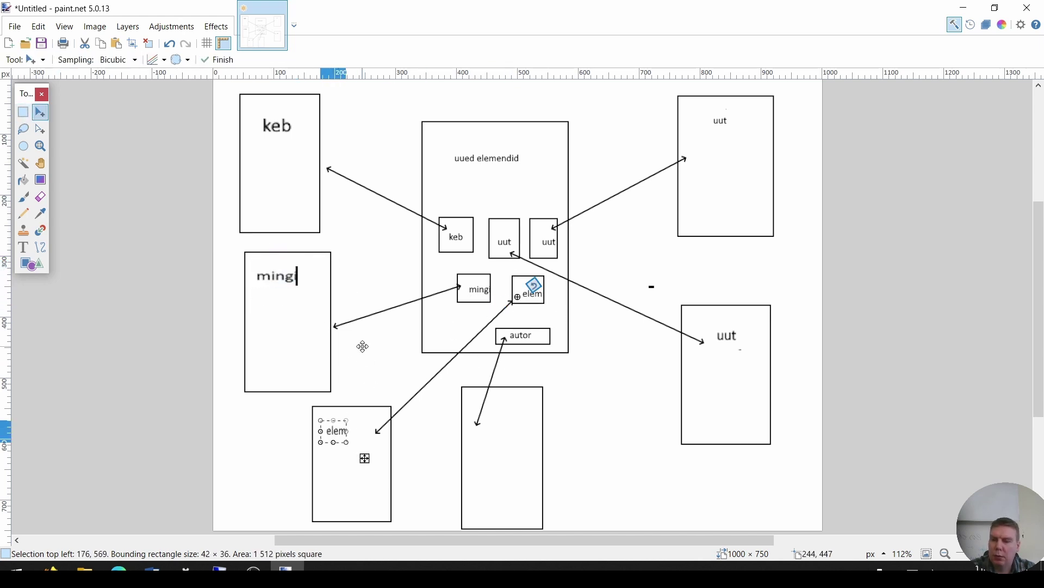
key(s)
mouse_move(507, 330)
mouse_down()
mouse_move(547, 341)
mouse_move(548, 438)
mouse_up()
key(m)
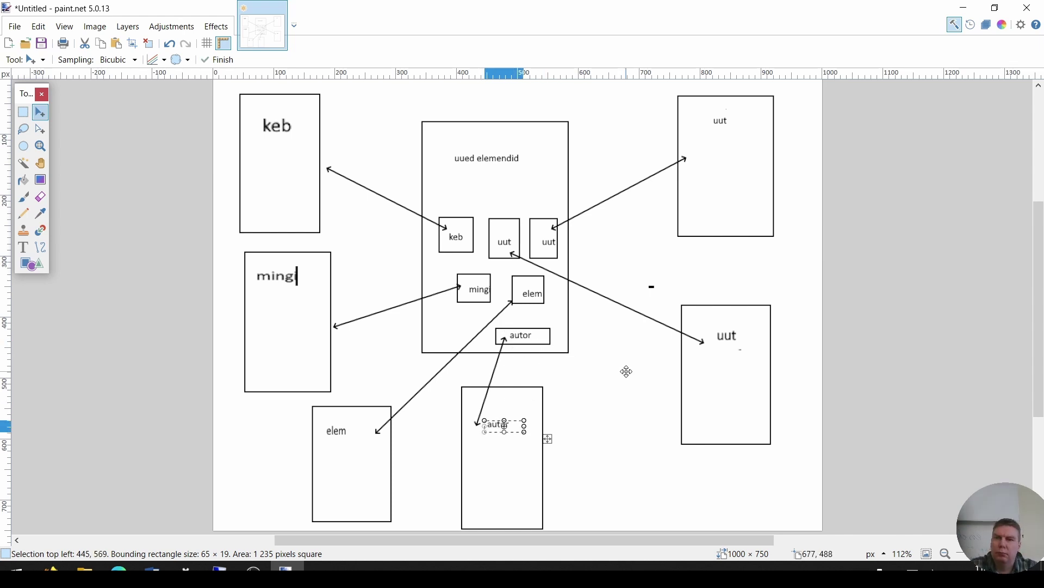
Switch to Bing Image Creator in the browser and generate images for "loo tagasihoidlik hele taustapilt mis sobiks keemia äpi lehe taustaks".
mouse_move(119, 569)
click(253, 569)
click(928, 429)
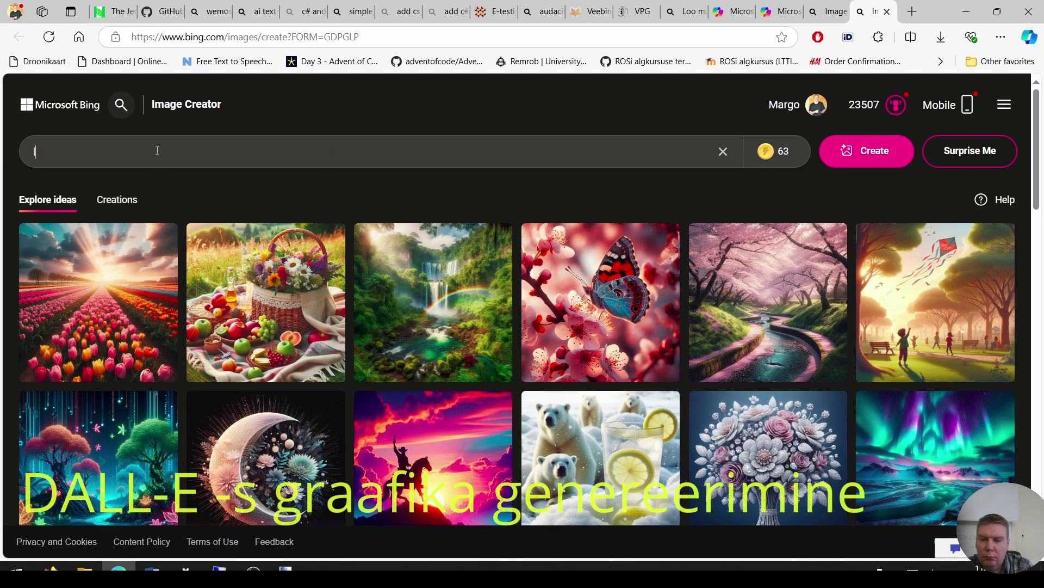
text(loo tagasihoidlik hele taustapilt mis sobiks keemia äpi lehe taustaks)
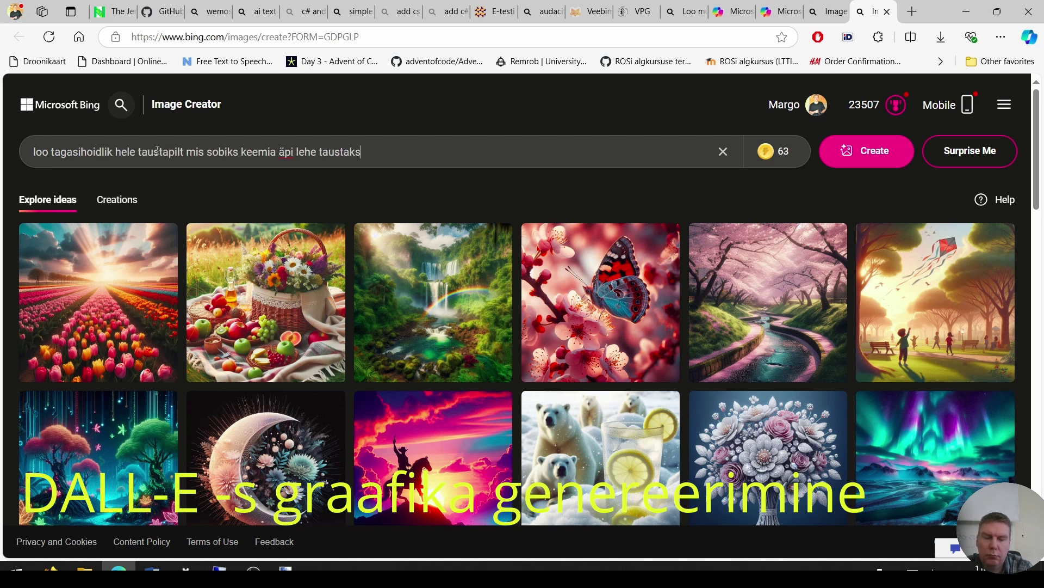
key(Return)
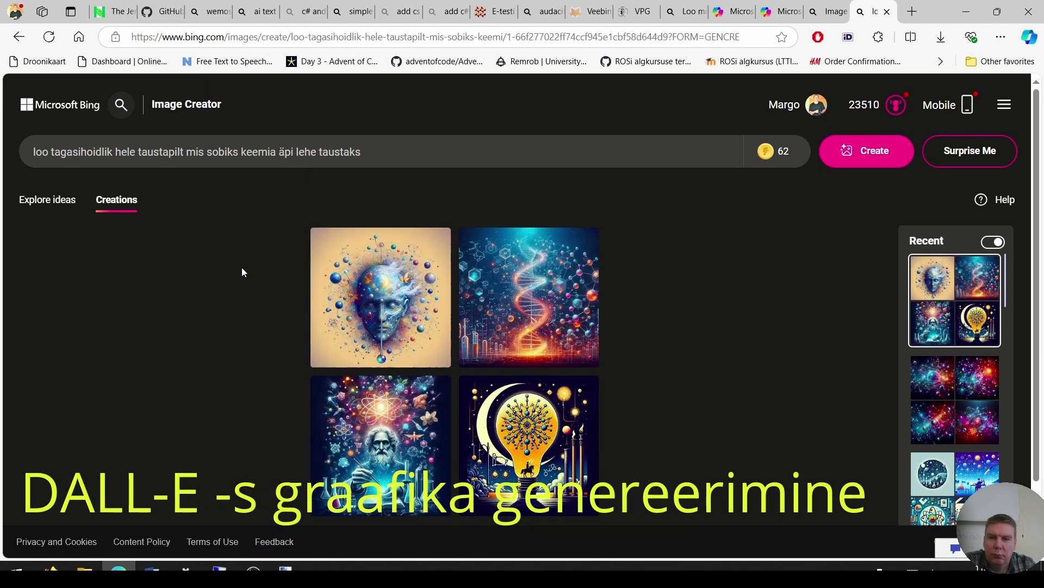
Start saving the generated DNA helix image and create and open a new folder named "keemia äpp" inside koolidoc.
click(528, 234)
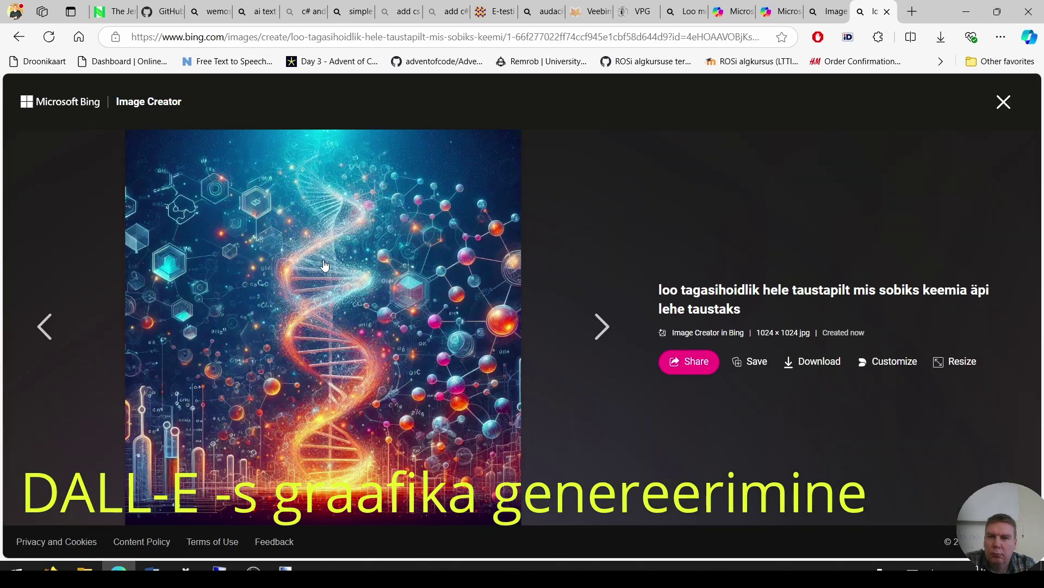
right_click(325, 265)
click(402, 221)
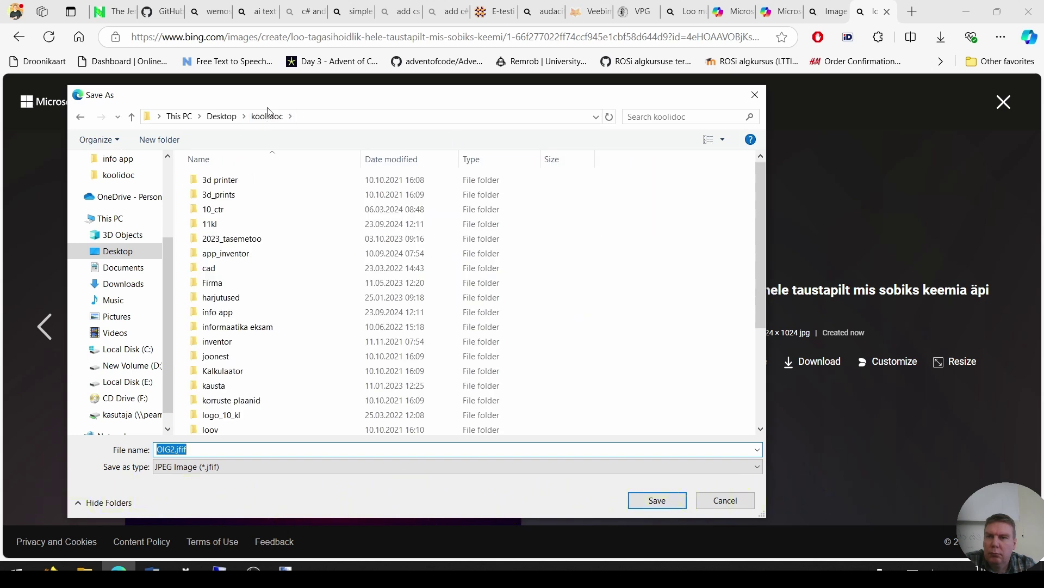
click(159, 139)
text(keemia äpp)
key(Return)
key(Return)
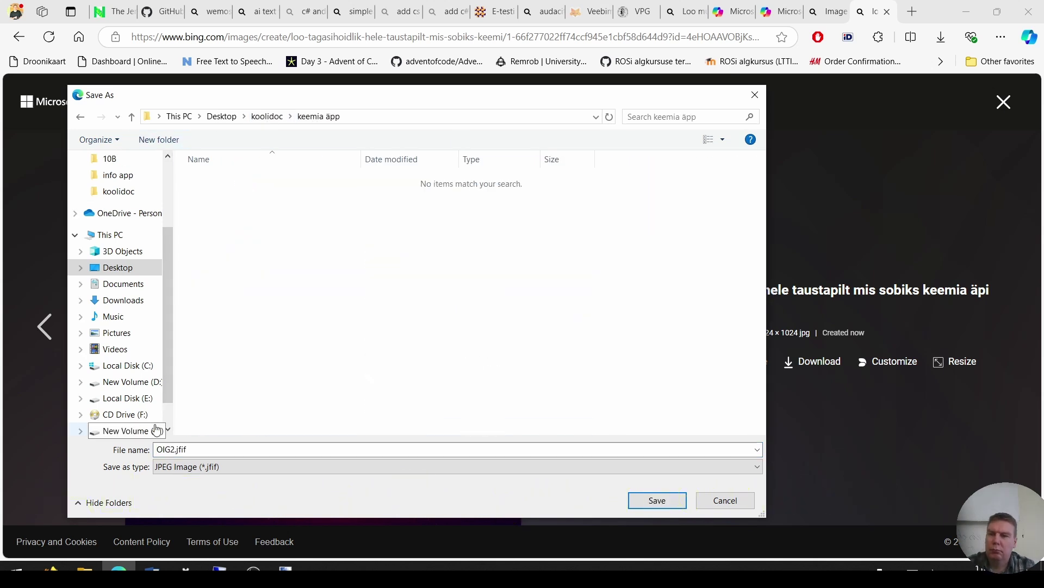
Save the DNA helix image under the file name taust_tume in the keemia äpp folder.
click(198, 449)
key(ctrl+a)
text(taust_tum)
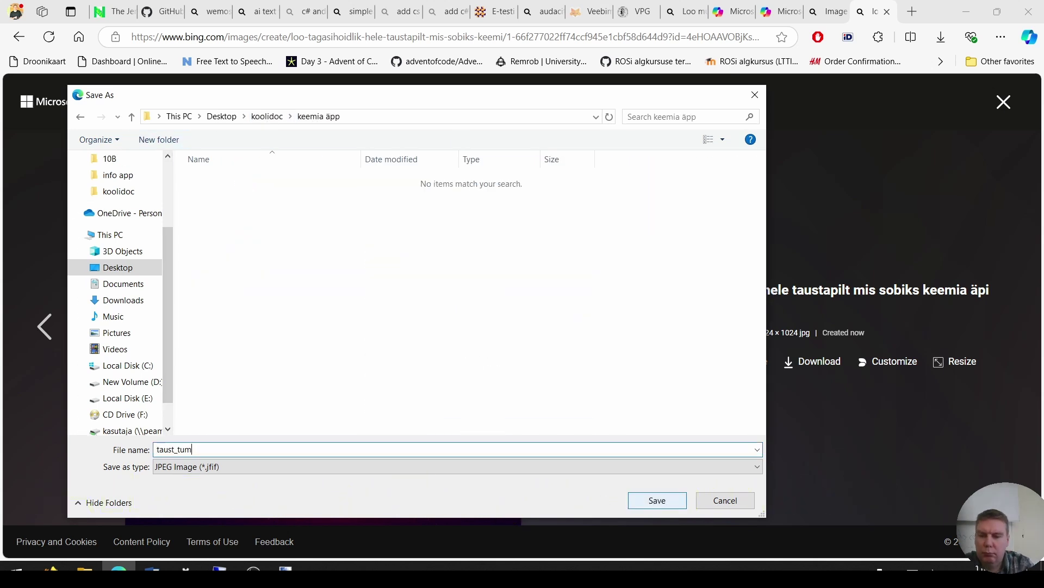
text(e)
click(657, 500)
Switch to paint.net and open taust_tume.jfif from the keemia äpp folder inside koolidoc.
click(286, 568)
click(27, 44)
click(204, 32)
scroll(211, 157, down, 1)
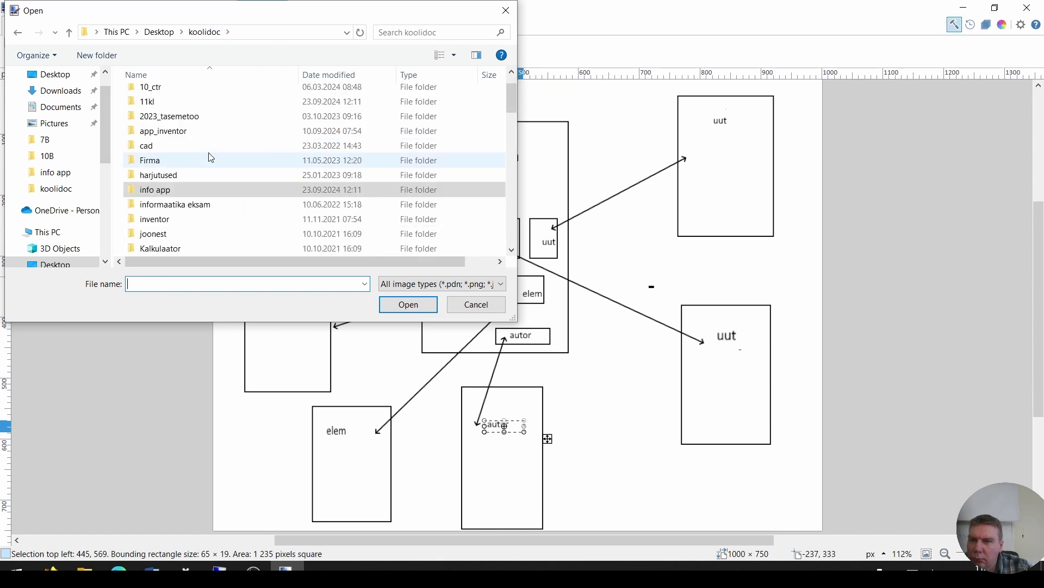
scroll(205, 156, down, 2)
double_click(165, 173)
double_click(161, 136)
Raise the background image's brightness and lower its contrast with the Brightness / Contrast adjustment.
click(171, 26)
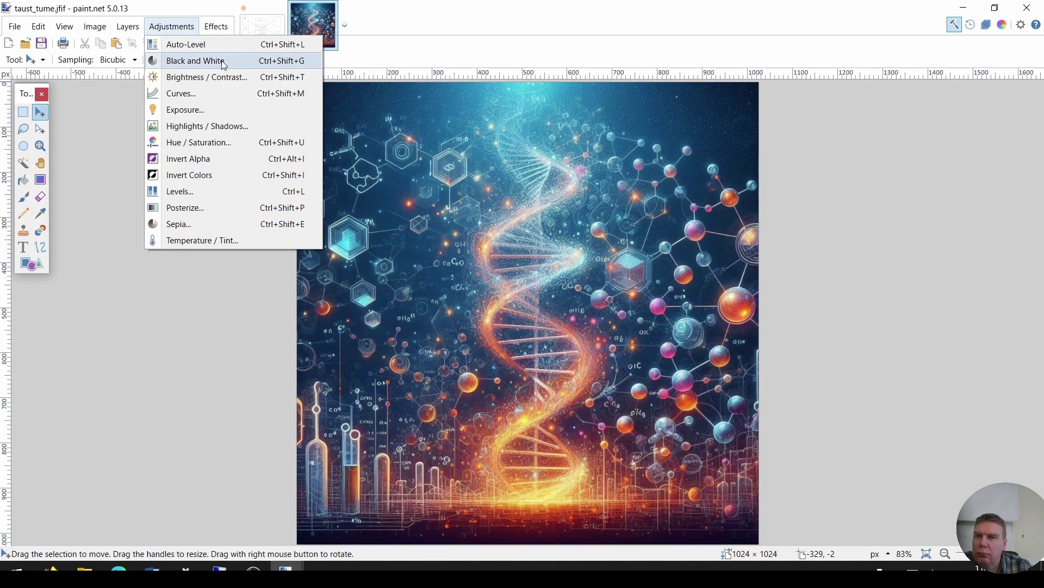
click(217, 77)
drag(497, 266, 551, 264)
drag(487, 305, 460, 299)
click(542, 324)
Save the lightened image as a separate JPEG named taust_hele.jpg in the keemia äpp folder.
click(15, 26)
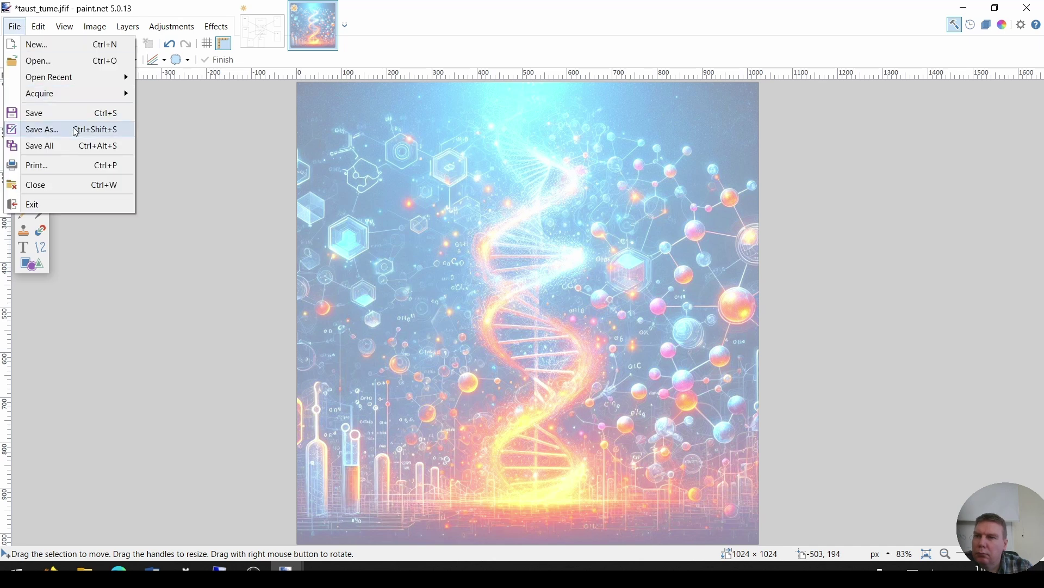
click(76, 132)
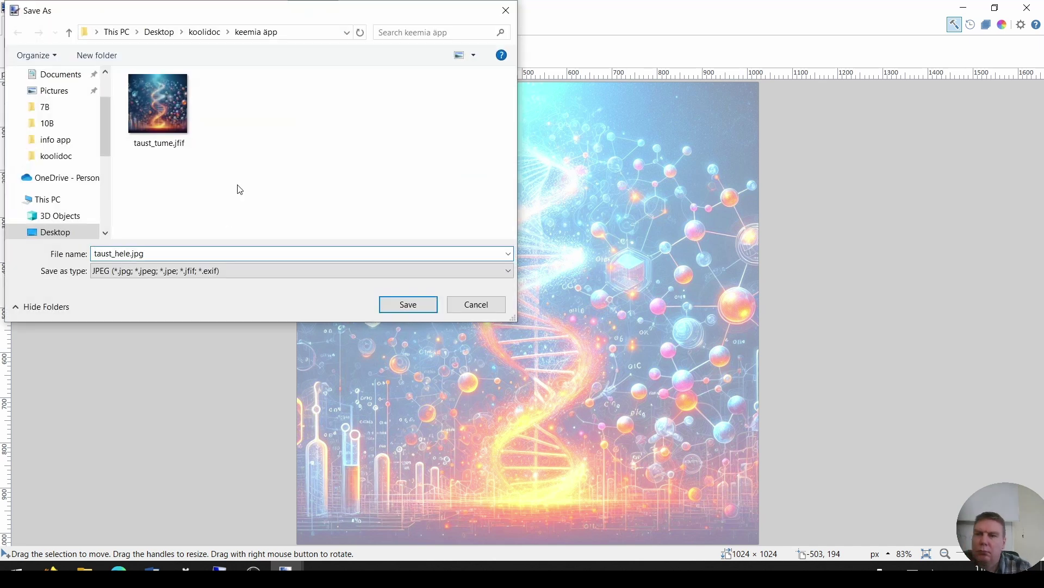
click(408, 304)
click(624, 301)
Switch back to Image Creator and generate images for "loo hüpoteetilise elemendi kerbiumi pildi kujtis keemilises tabelis lisa pildile ka aatomi number ja elemendi nimi".
click(118, 569)
click(215, 520)
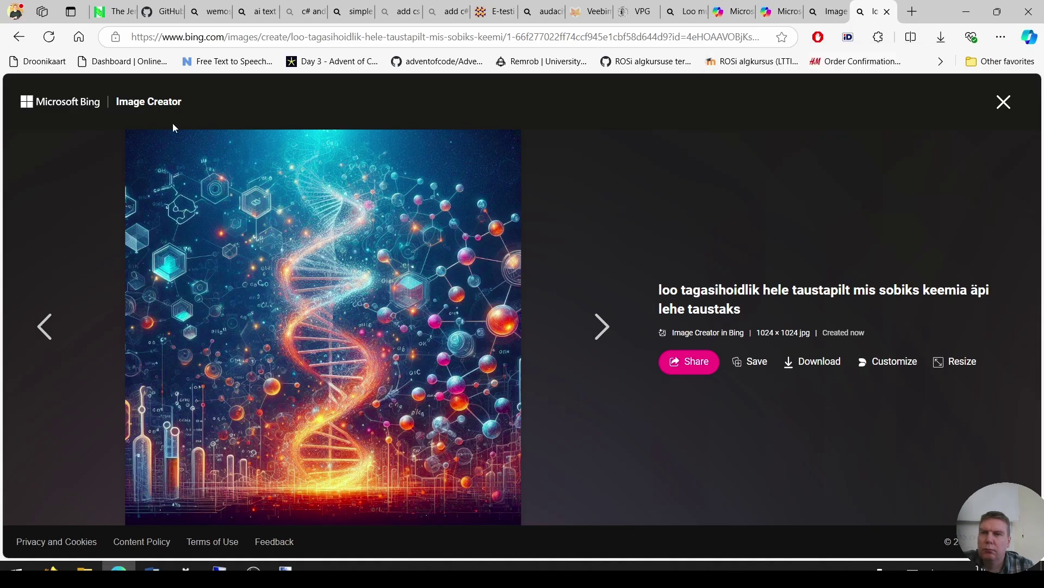
click(1006, 110)
drag(376, 154, 34, 157)
text(loo)
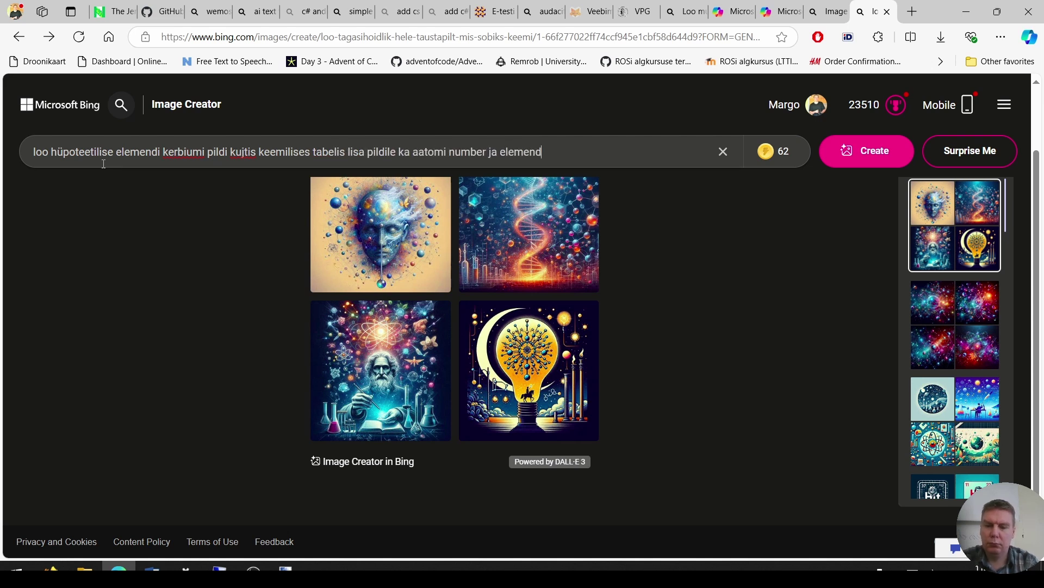
text(i nimi)
key(Return)
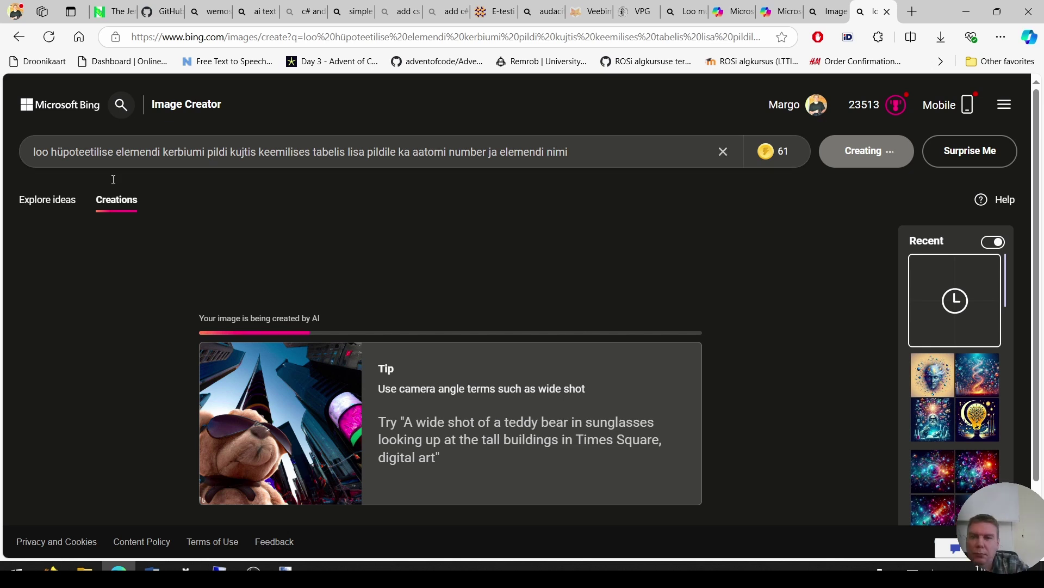
scroll(223, 307, down, 2)
scroll(223, 311, up, 2)
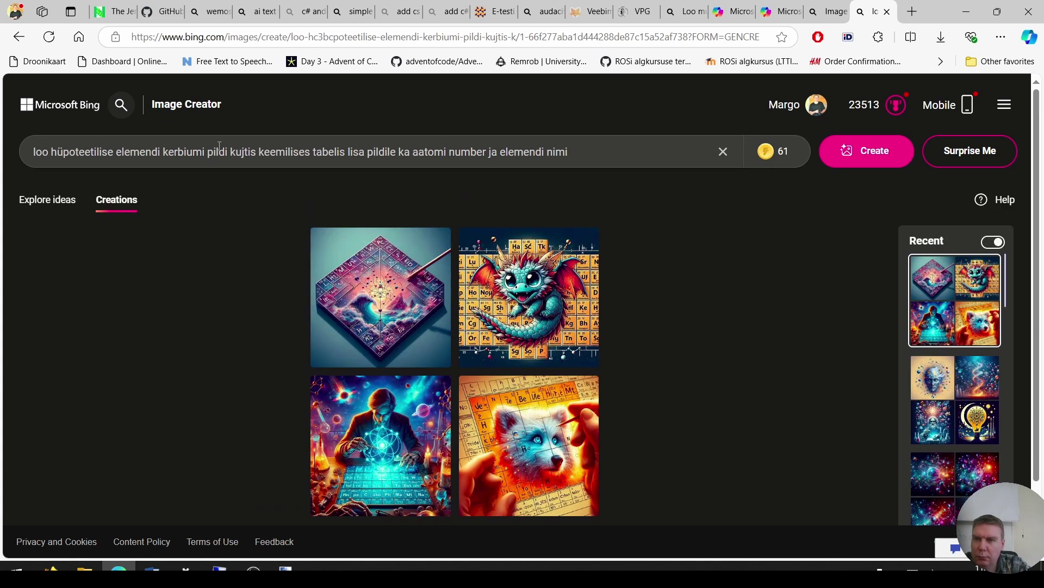
Change the prompt to "loo hüpoteetilise elemendi kerbiumi aatomi mudel" and generate new images.
drag(208, 154, 581, 156)
text(aatomi mudel)
key(Return)
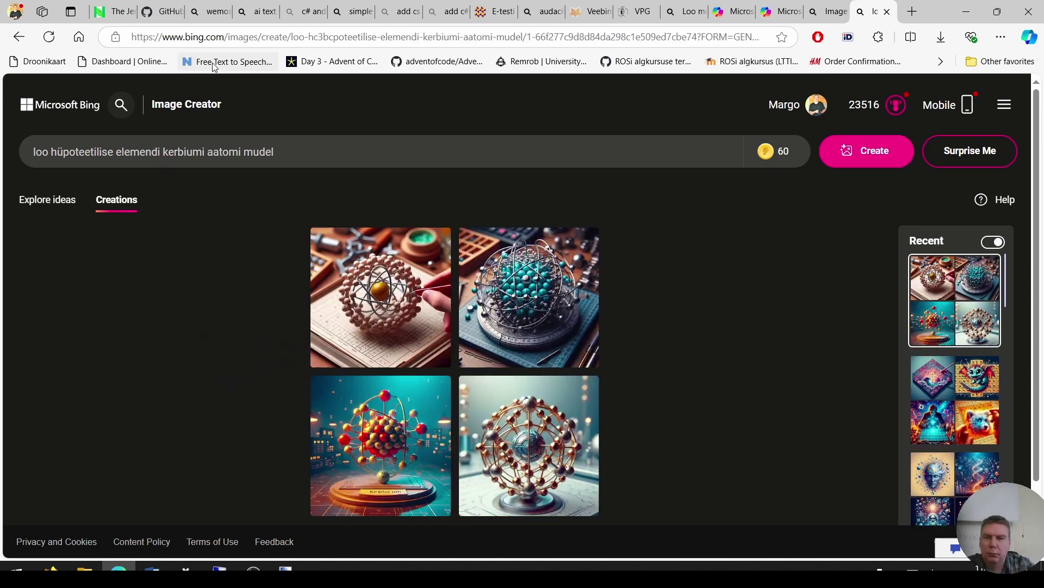
Save the fourth atom model image, with copper-coloured rings, as kerbium in the keemia äpp folder and close its enlarged view.
click(529, 445)
right_click(340, 189)
click(421, 224)
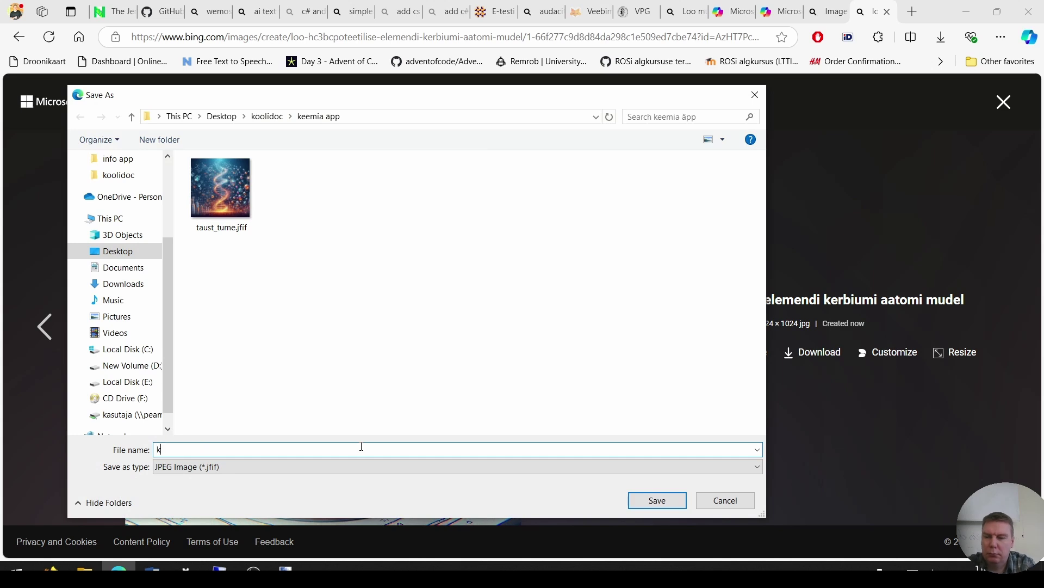
text(kerbium)
key(Return)
key(Escape)
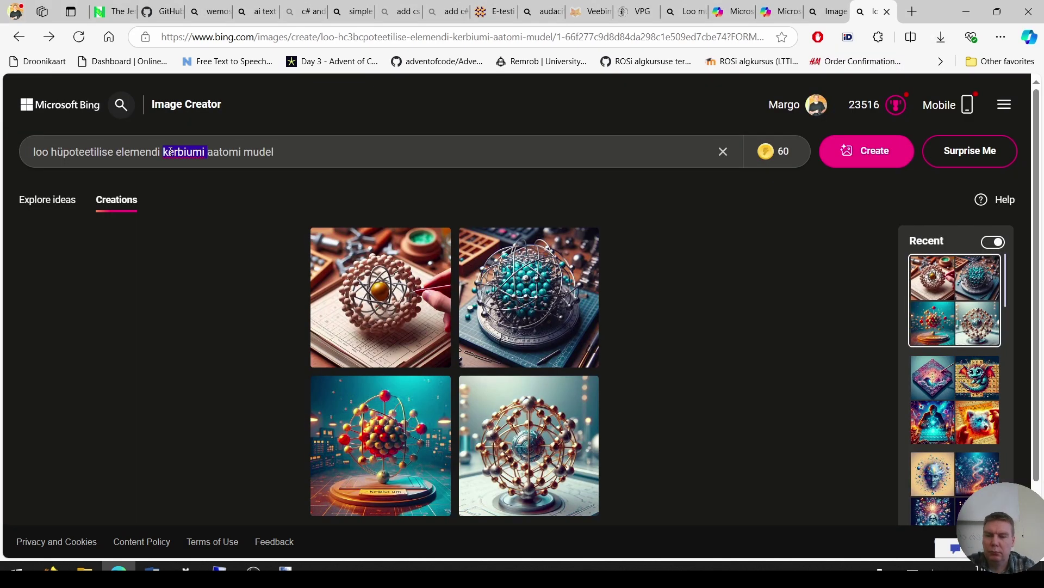
Generate images for "loo hüpoteetilise elemendi uutrium aatomi mudel" and save the fourth one, held in a hand, as uutrium in the keemia äpp folder.
text(ultri)
key(Return)
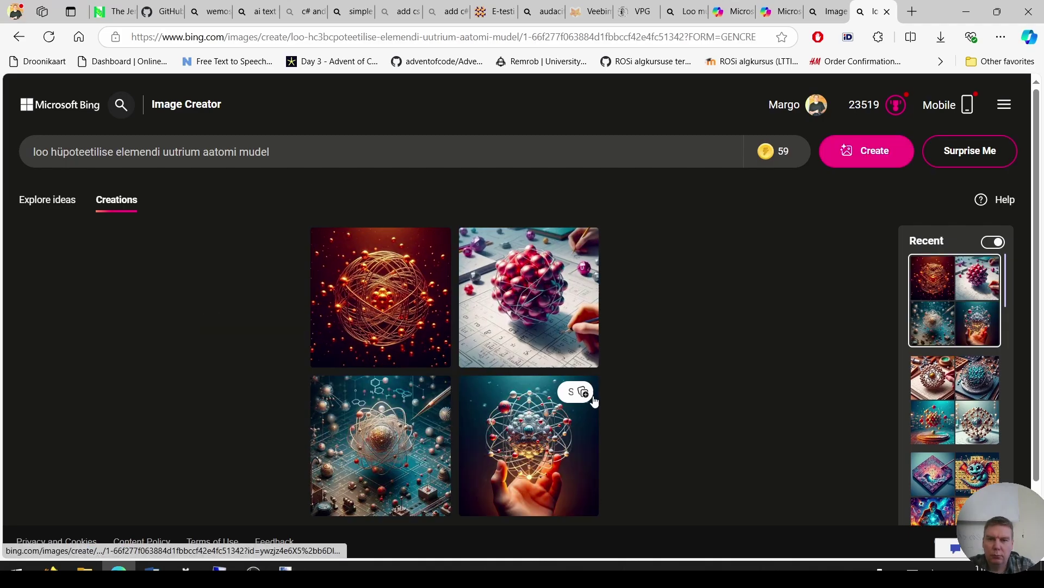
click(529, 435)
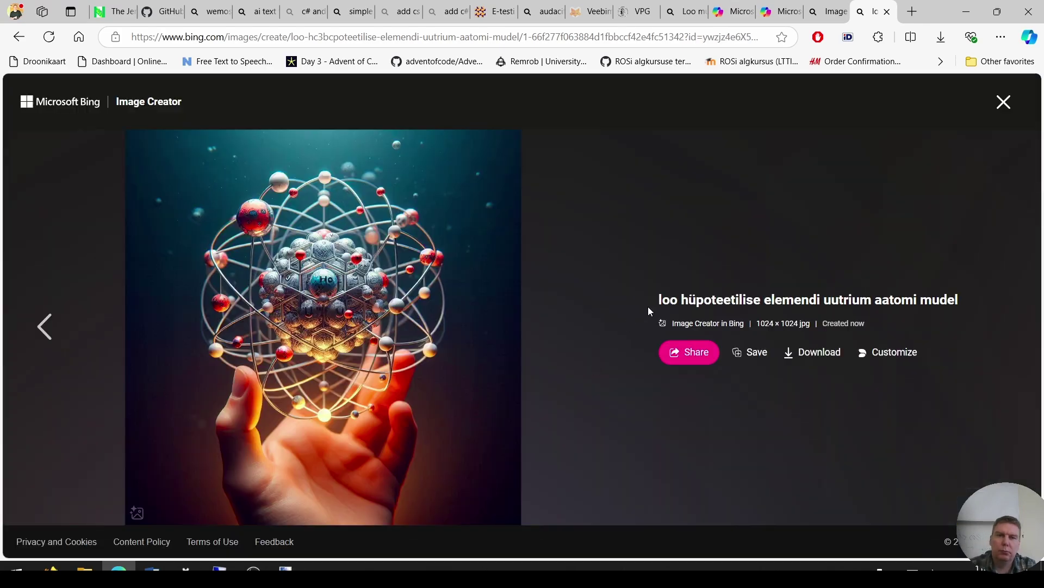
click(827, 354)
click(851, 105)
text(uutrium)
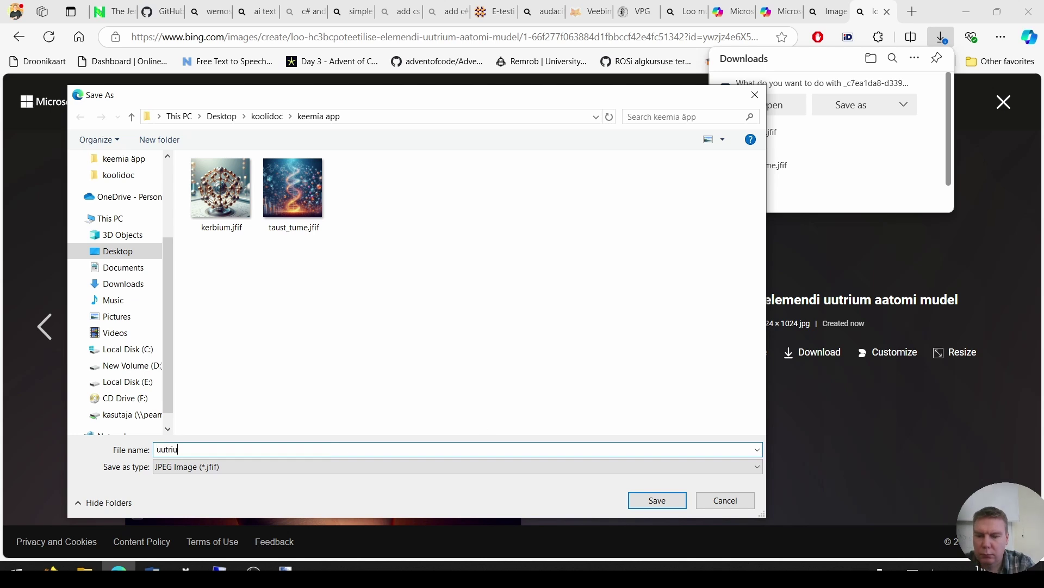
click(657, 500)
click(140, 84)
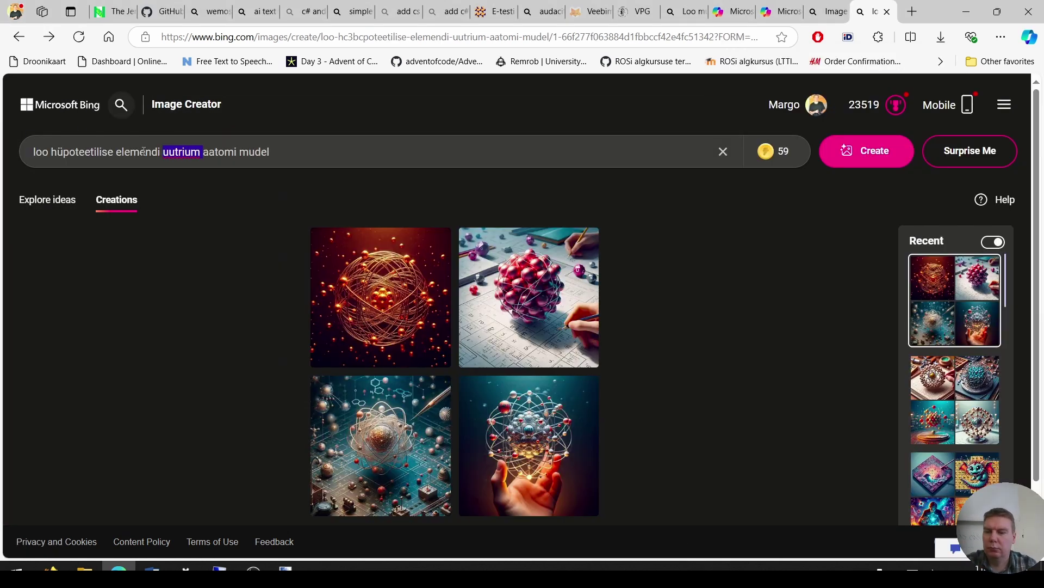
Generate images for "loo hüpoteetilise elemendi utoopikumaatomi mudel" and save the third, red-purple one as utoopikum in the keemia äpp folder.
text(utoopikum)
key(Return)
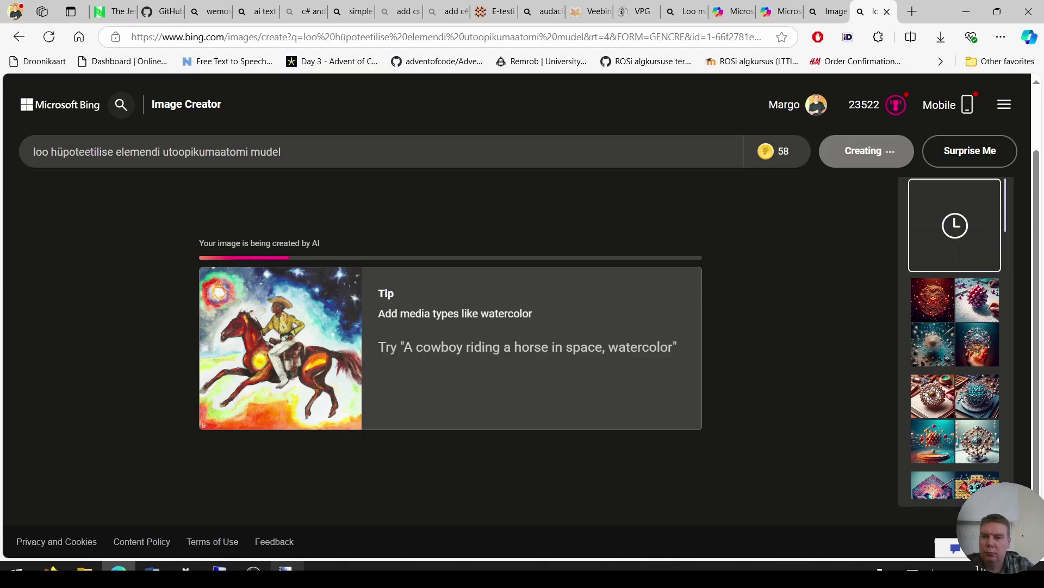
click(287, 568)
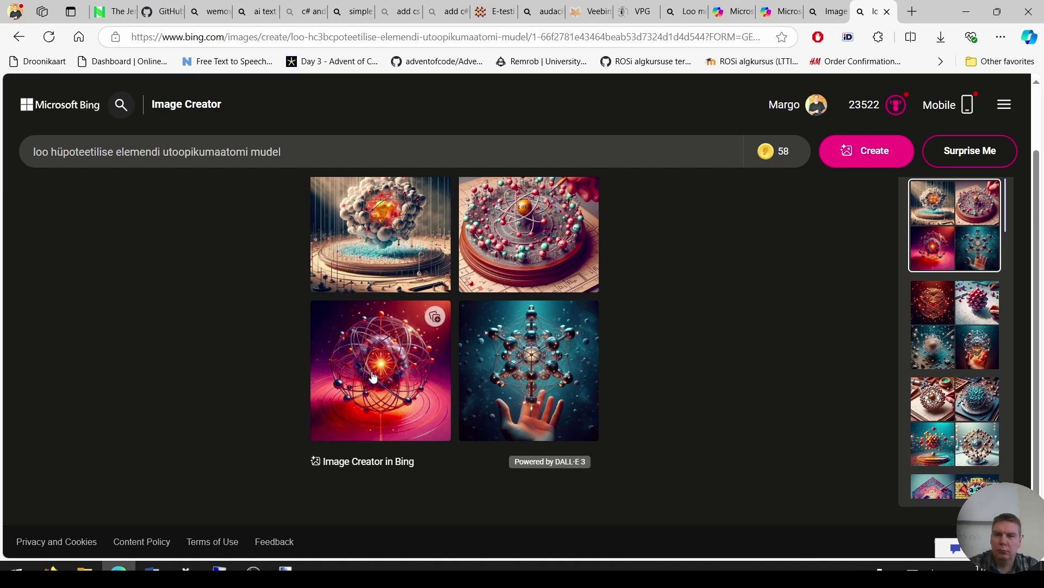
click(381, 438)
click(812, 352)
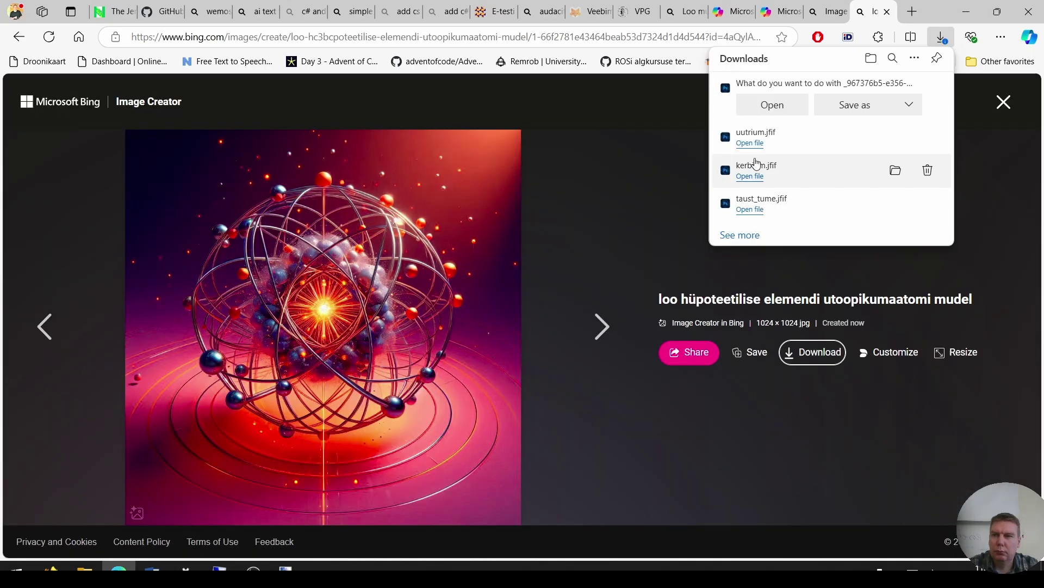
click(854, 105)
text(utoopikum)
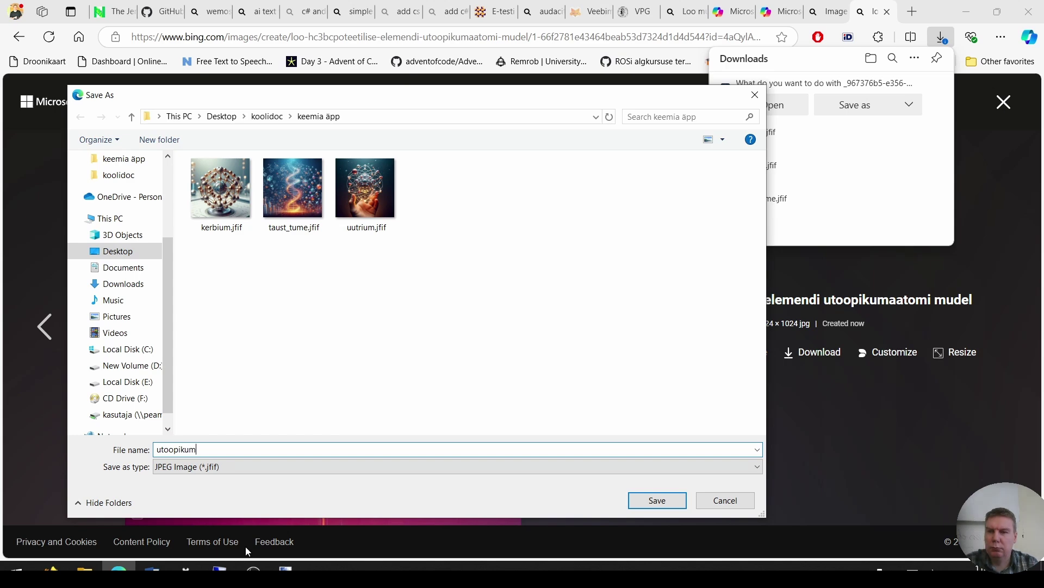
click(656, 500)
click(1004, 102)
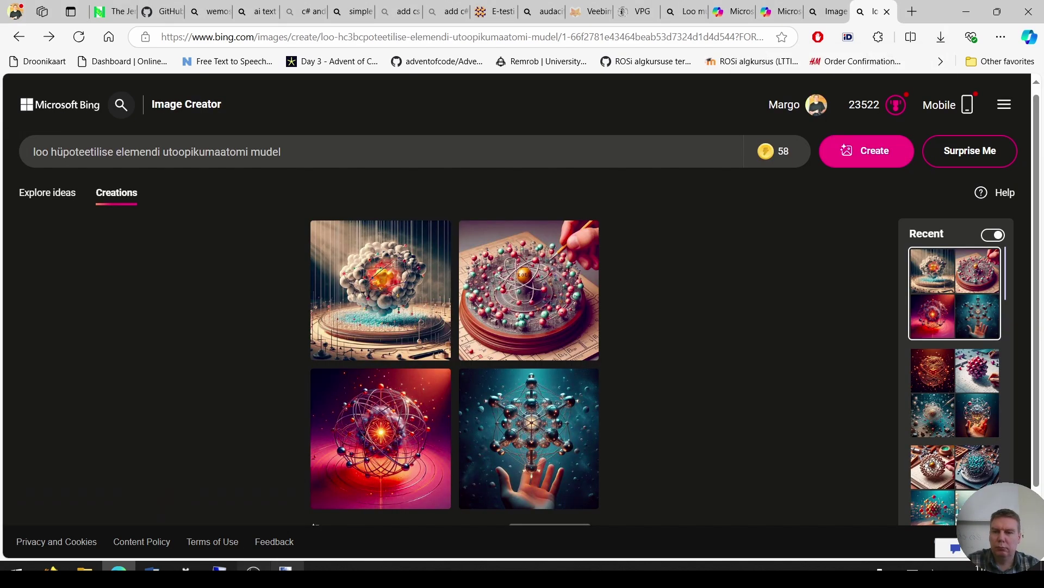
Check the layout sketch for the next element and generate images for "loo hüpoteetilise elemendi elementium maatomi mudel".
click(285, 569)
click(118, 569)
click(182, 152)
double_click(170, 152)
click(169, 152)
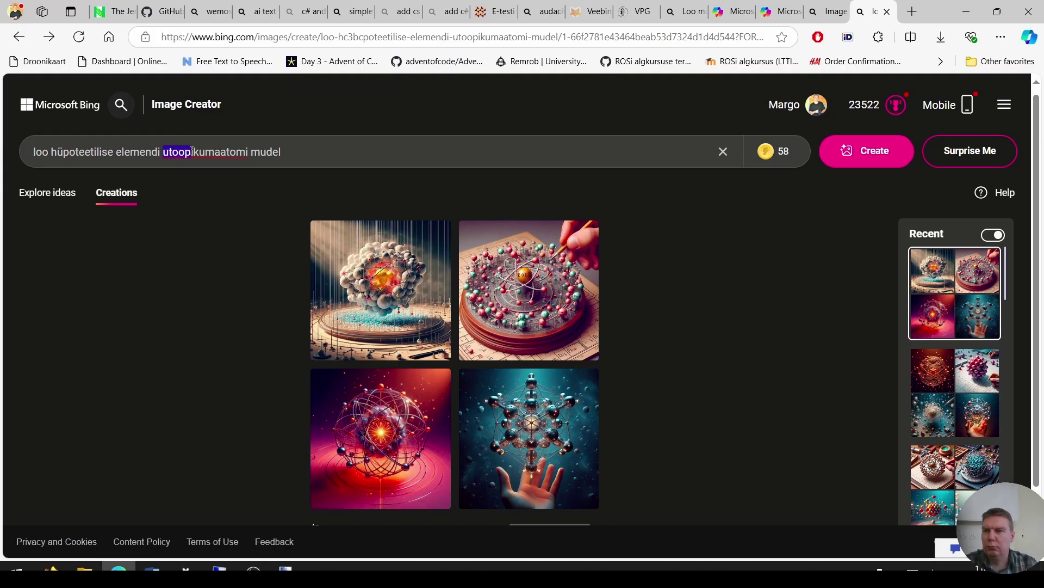
drag(192, 152, 206, 152)
text(elementium)
key(Return)
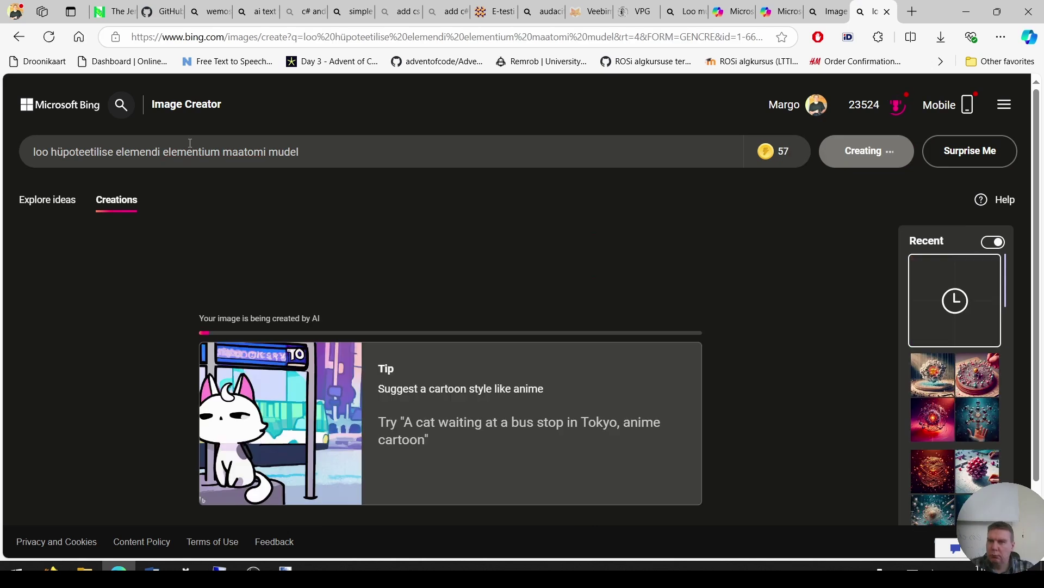
Download the second atom model image, with teal and grey spheres, and show the file in the Downloads folder.
mouse_move(773, 169)
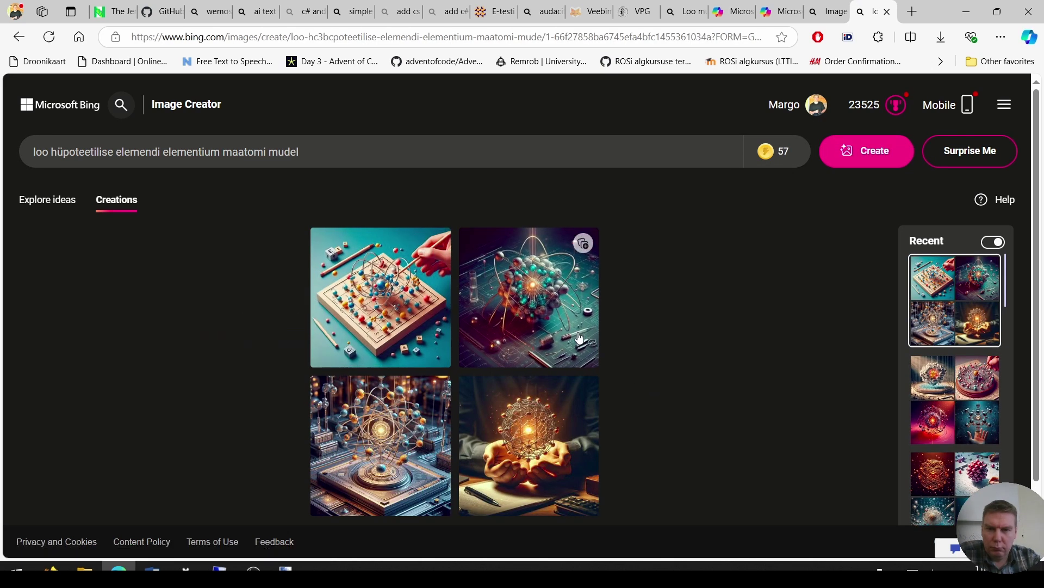
click(380, 297)
click(813, 352)
click(910, 105)
click(900, 131)
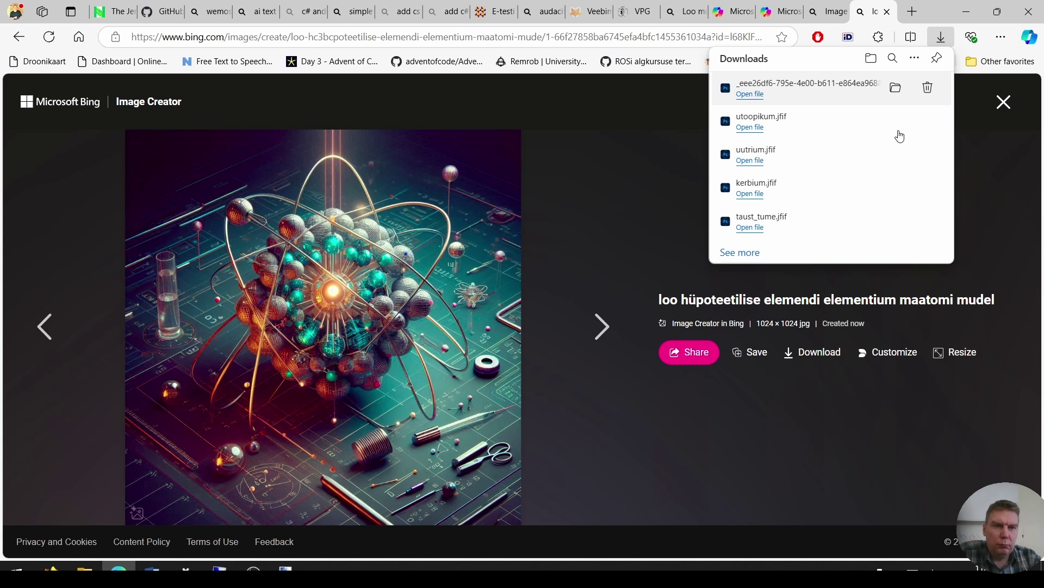
click(895, 88)
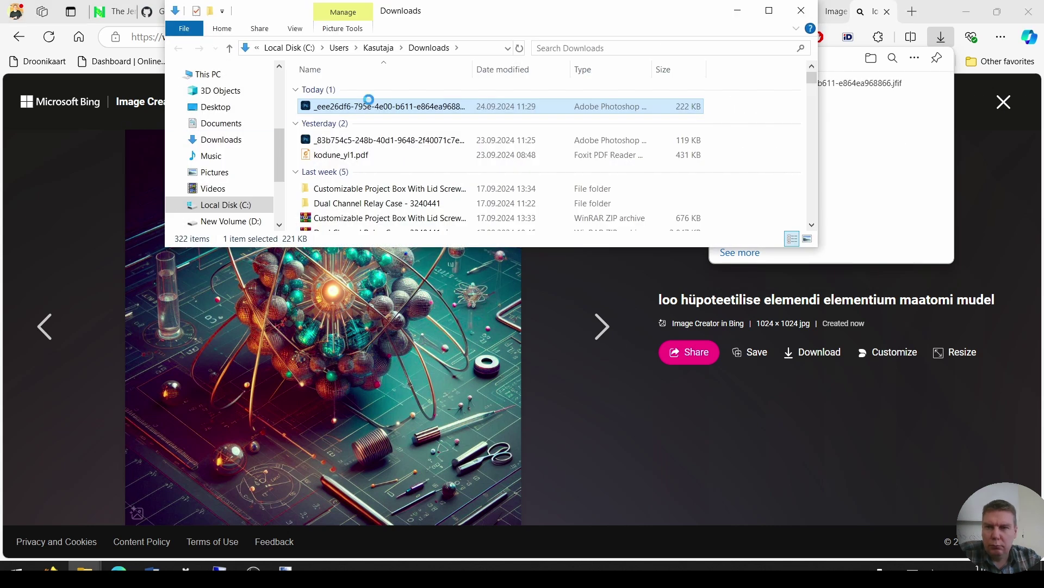
Move the downloaded atom image to koolidoc's keemia äpp folder, rename it elementium.jfif, and close the enlarged image view.
click(257, 48)
click(315, 224)
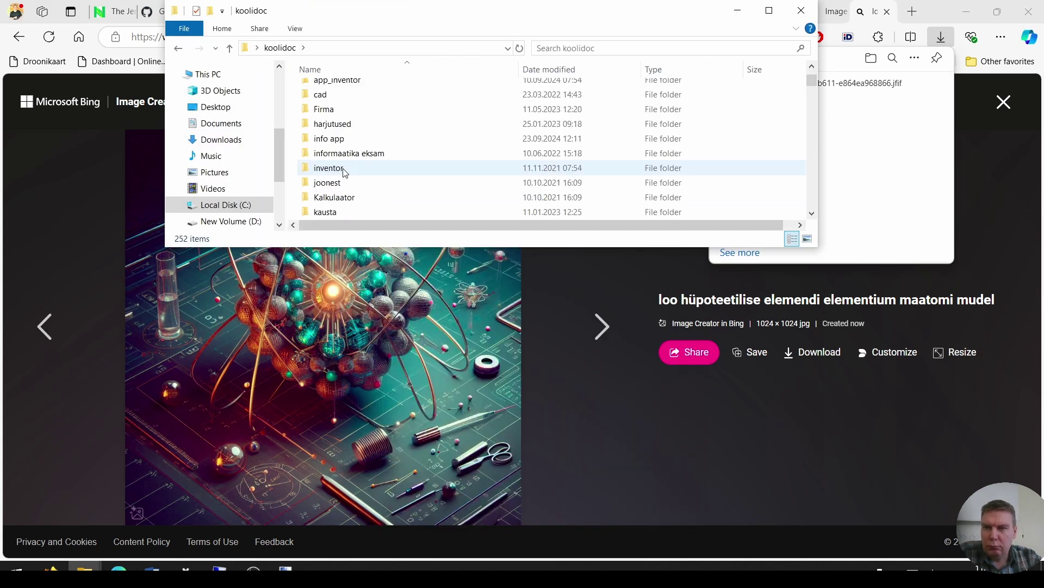
double_click(326, 168)
right_click(435, 172)
click(465, 265)
right_click(686, 84)
click(718, 529)
text(elementium.jfif)
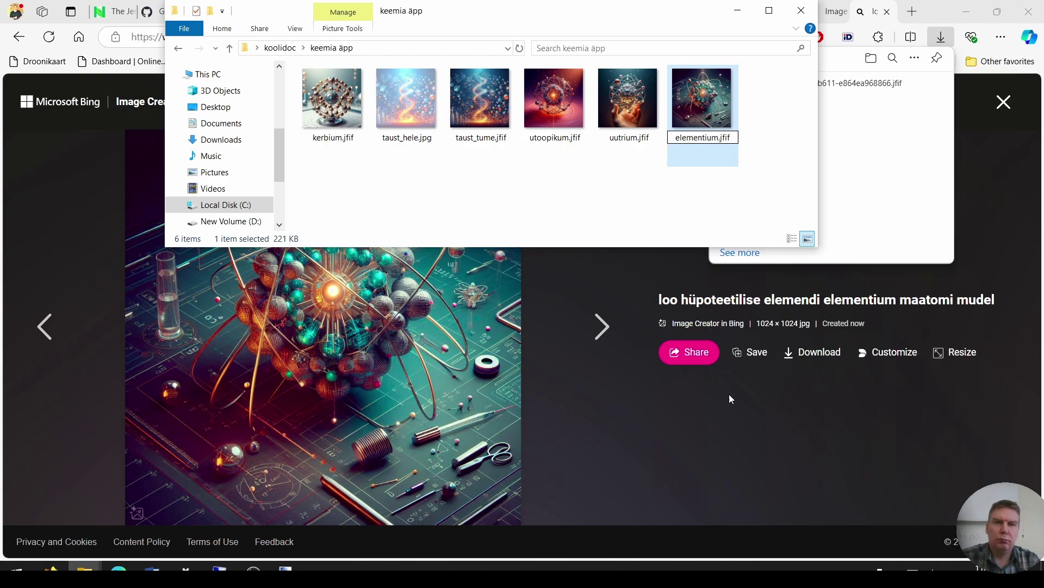
click(729, 394)
click(1004, 102)
Check the layout sketch for the remaining element and generate images for "loo hüpoteetilise elemendi mingiinium aatomi mudel".
click(286, 569)
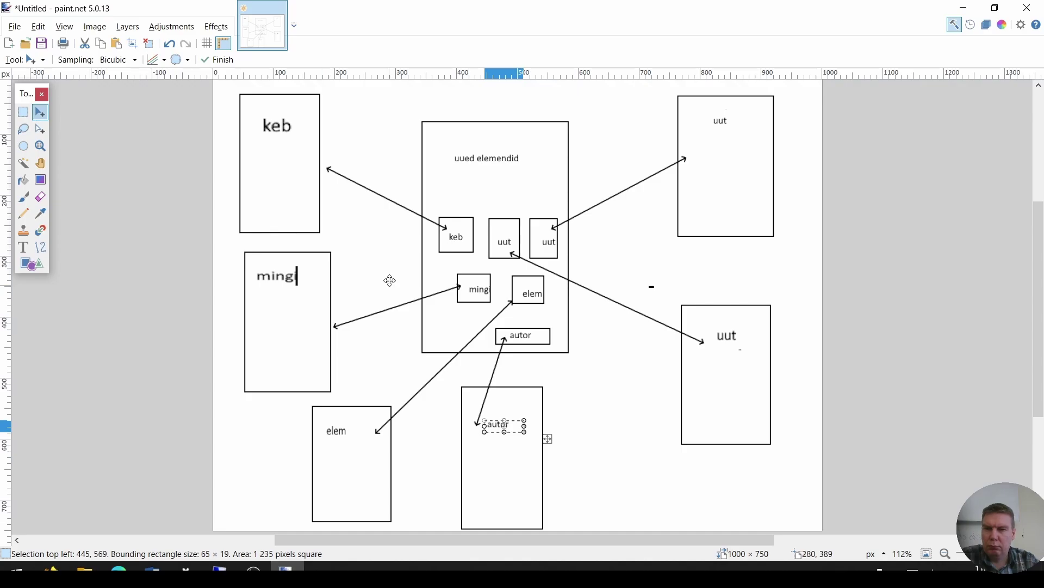
click(119, 568)
double_click(175, 144)
text(mingiinium maatomi mudel)
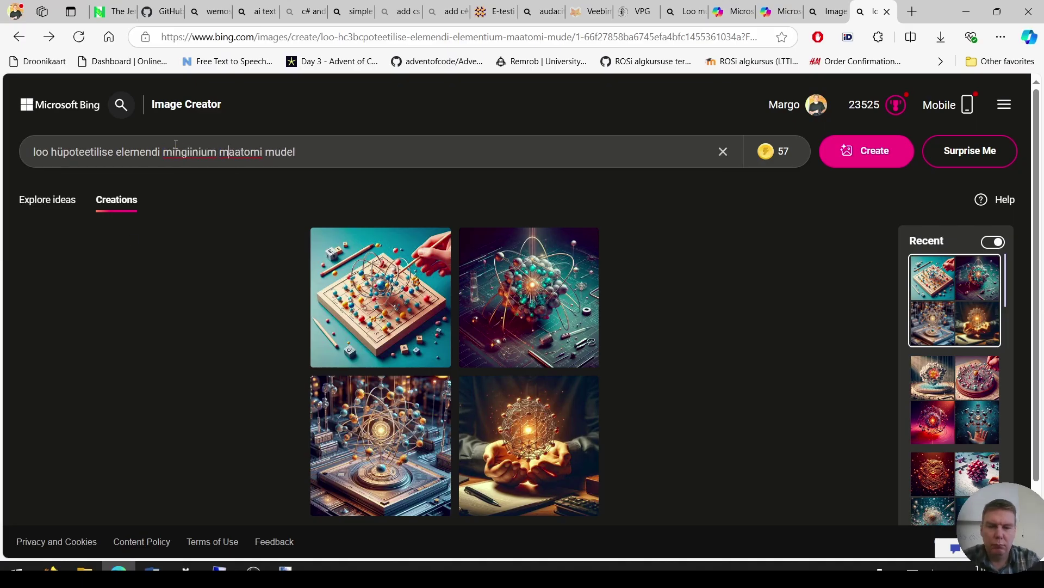
key(BackSpace)
key(Return)
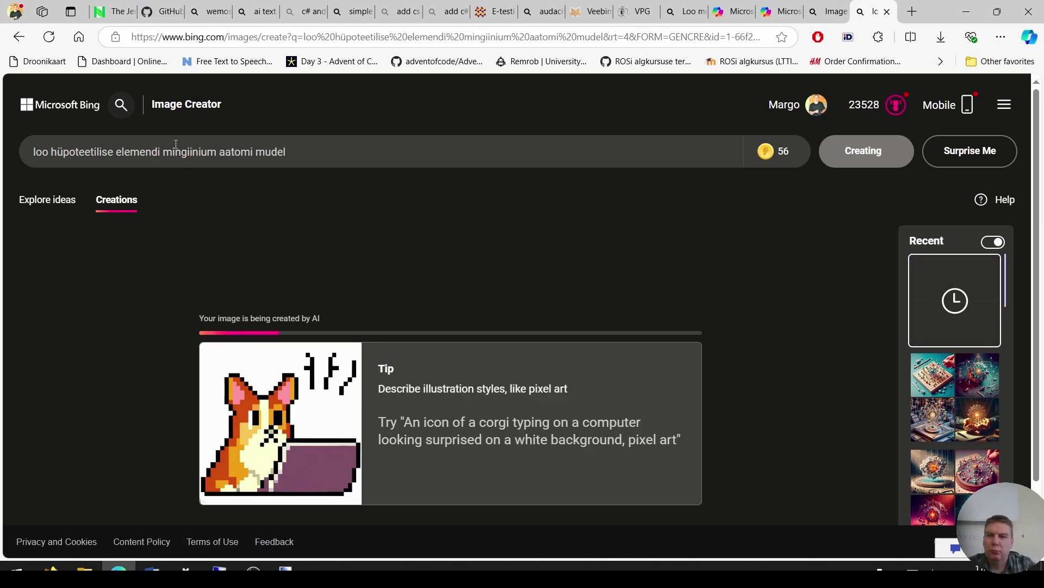
Save the first atom model image, with the golden lattice, as mingiinium in the keemia äpp folder.
click(400, 286)
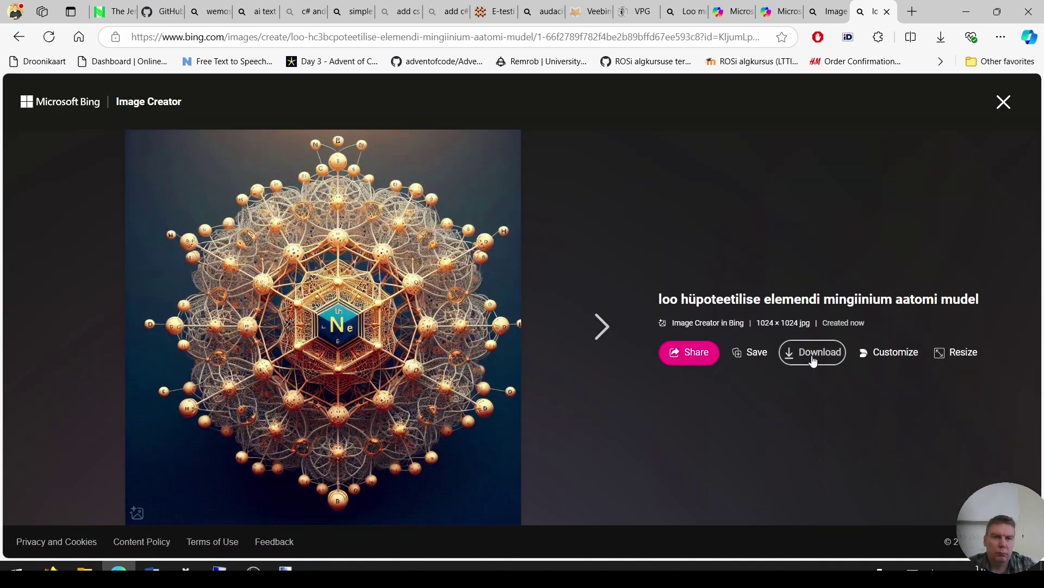
click(813, 354)
click(918, 106)
click(855, 105)
text(ming)
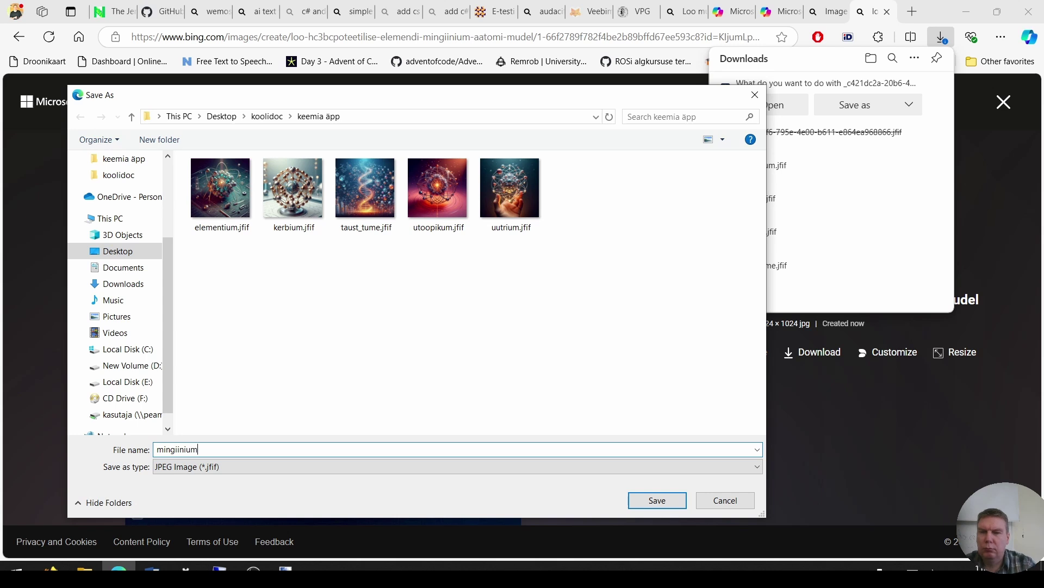
text(iinium)
click(665, 501)
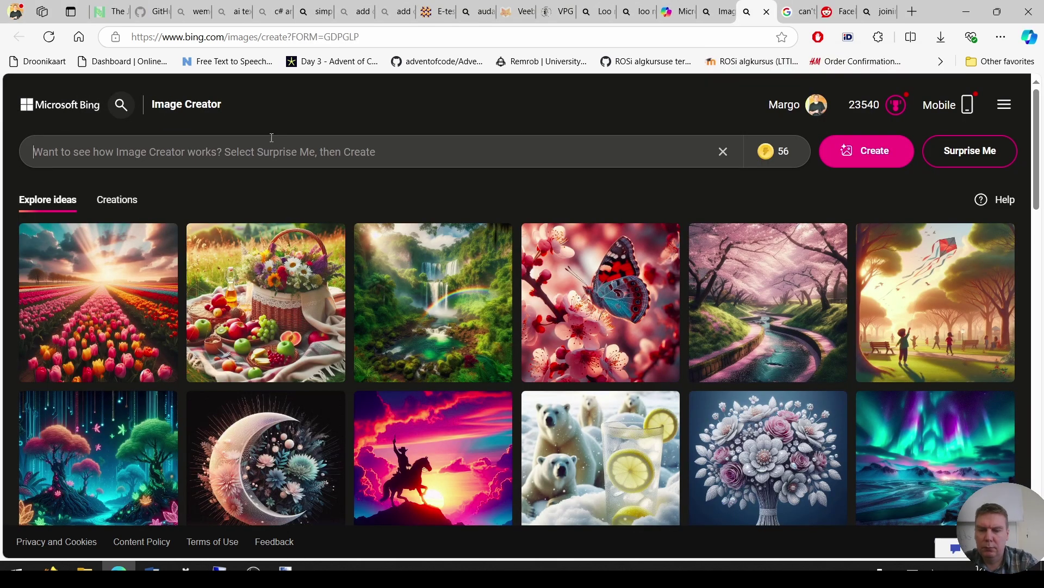
Generate light background images in Image Creator with the prompt "loo hele taust picasso stiilis".
text(loo hele taust pi)
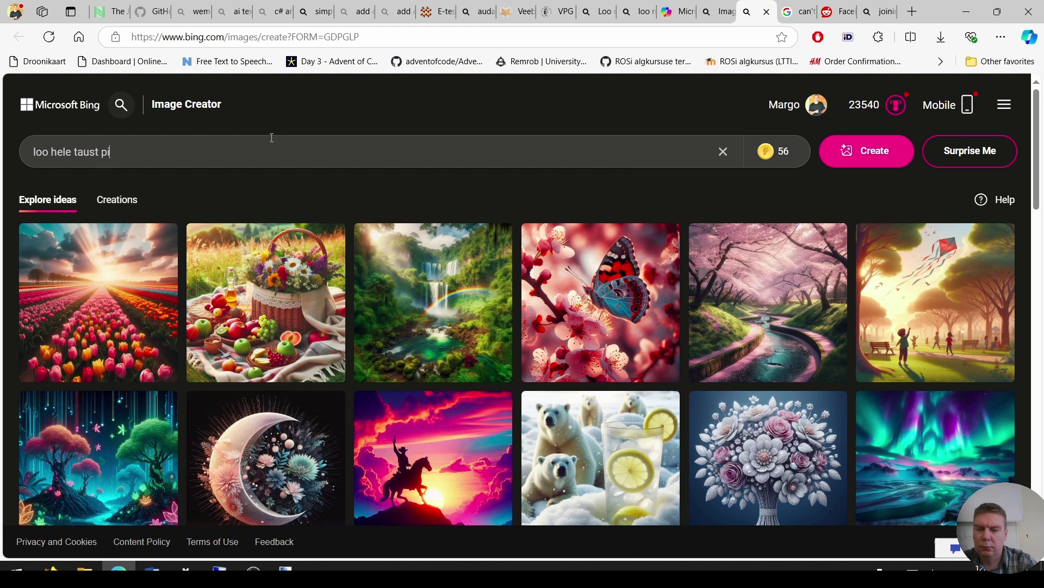
text(casso stiilis)
key(Return)
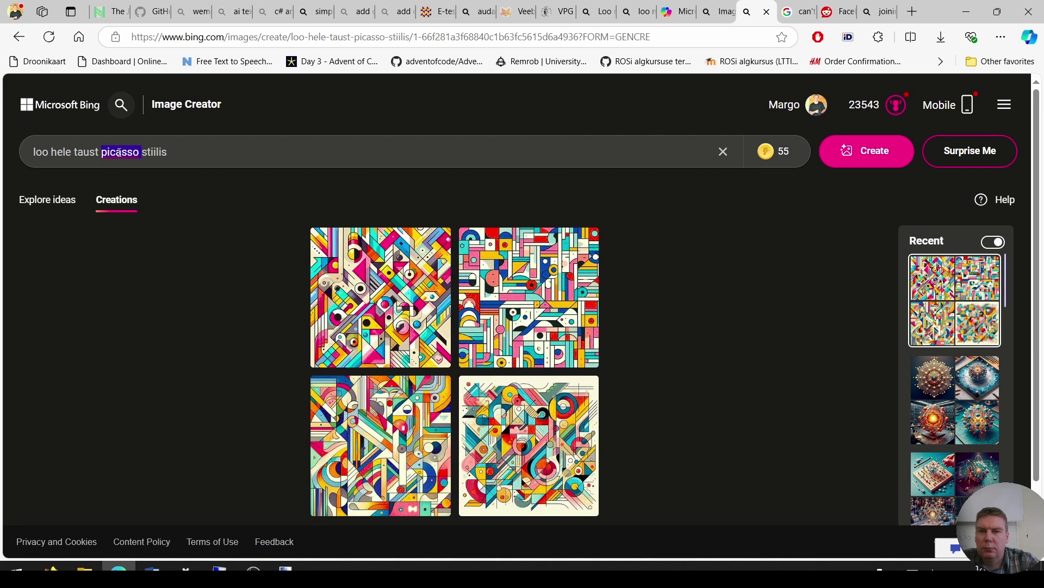
Change the prompt to "loo hele taust davincystiilis", generate images, and save the first, floral one as elementide_taust in the keemia äpp folder.
text(davincy)
key(Return)
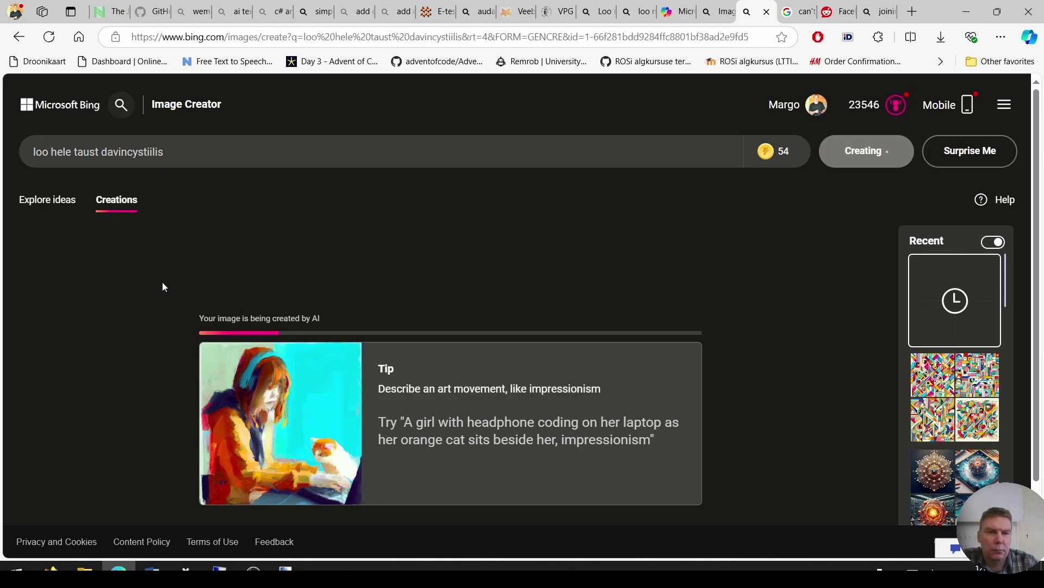
click(348, 294)
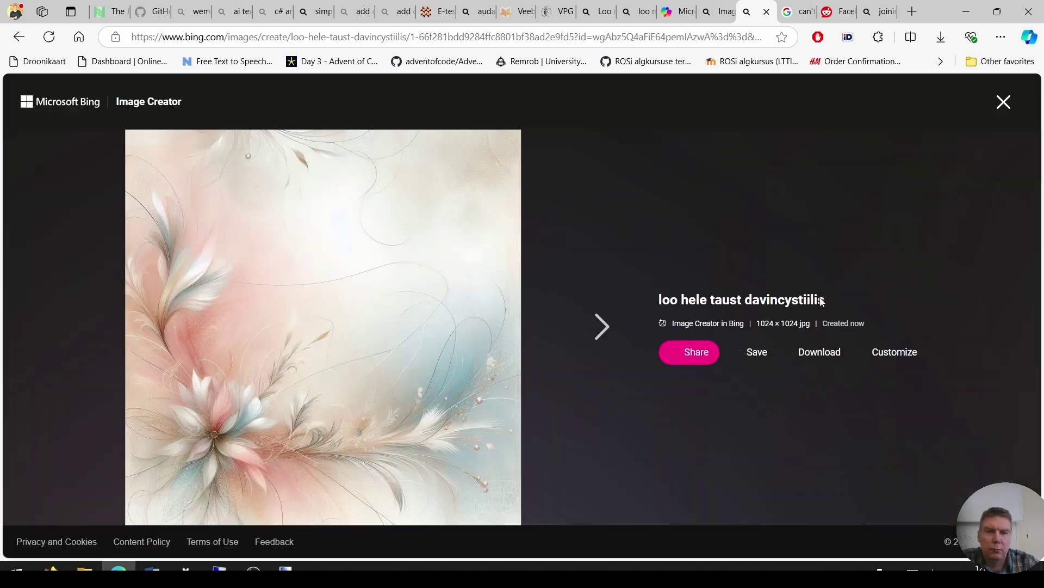
click(813, 352)
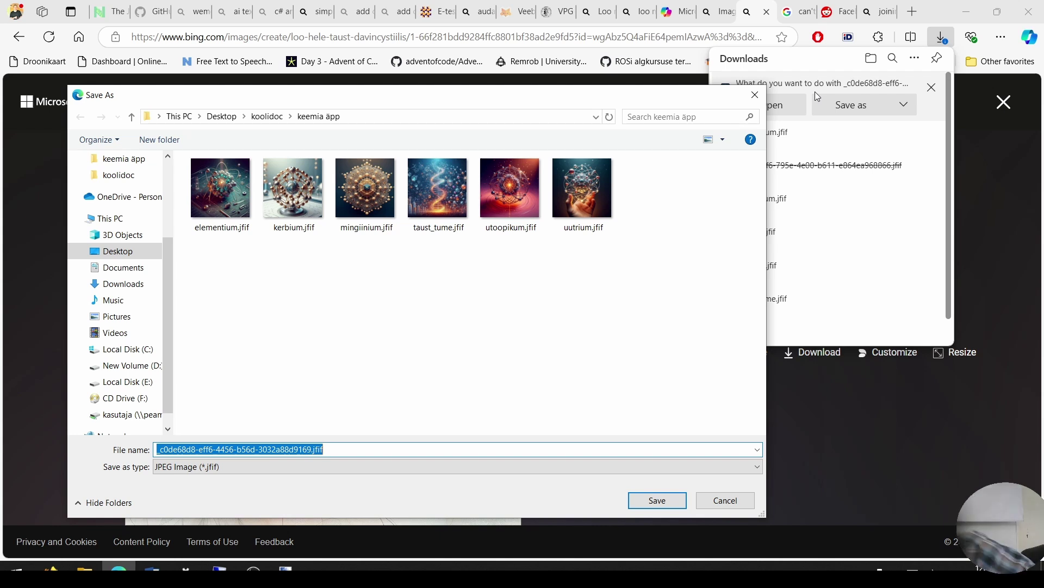
text(elementide_taust)
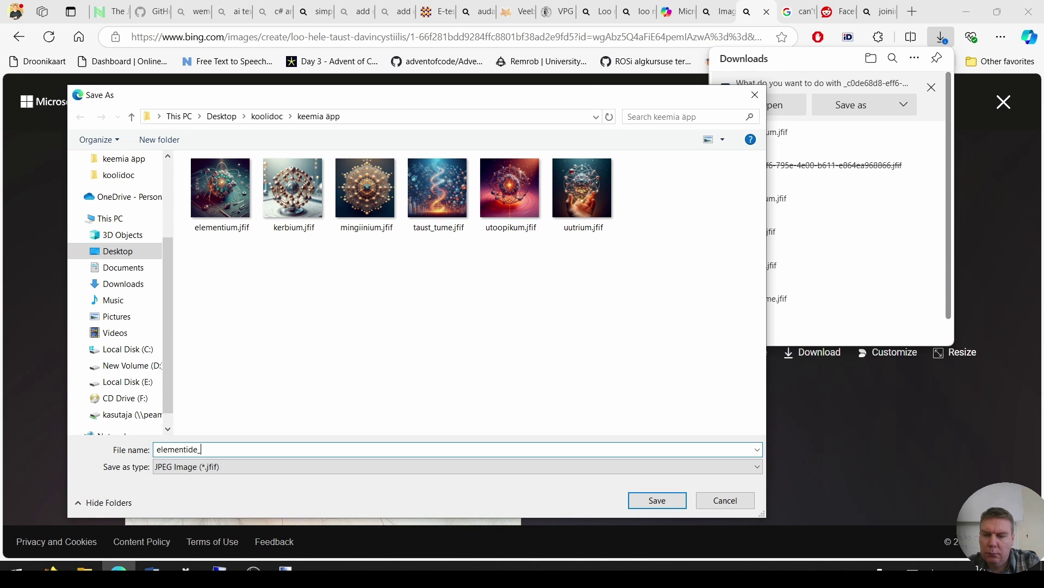
click(658, 500)
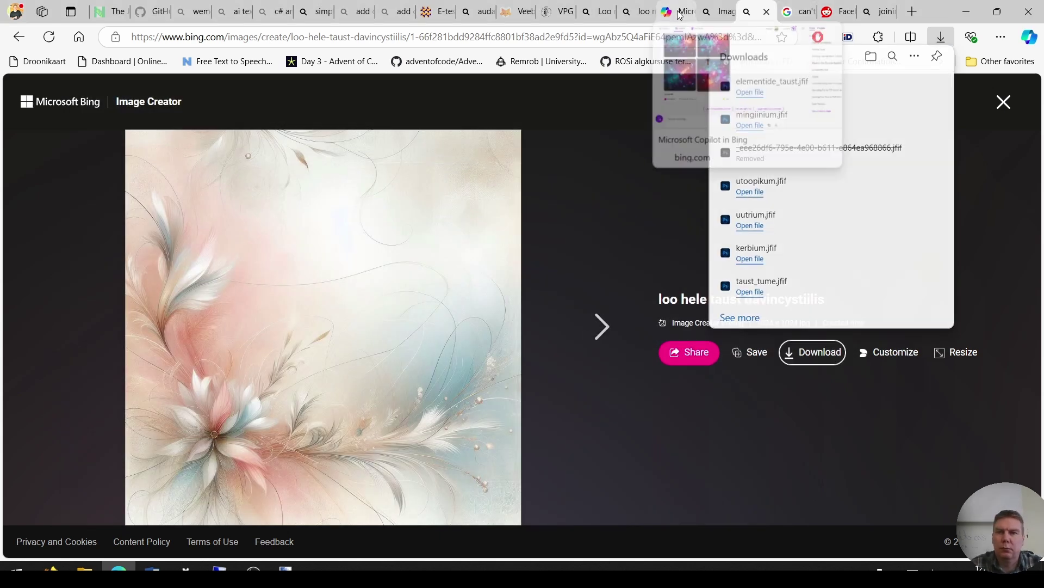
Open ChatGPT in the browser tab that holds the Copilot chat.
click(676, 12)
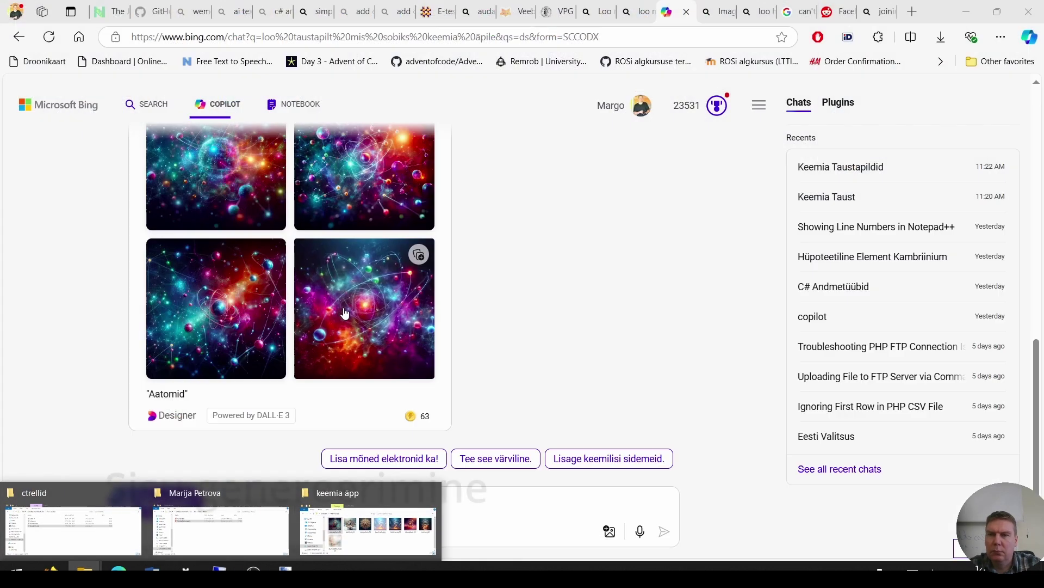
click(409, 35)
text(chat)
key(Return)
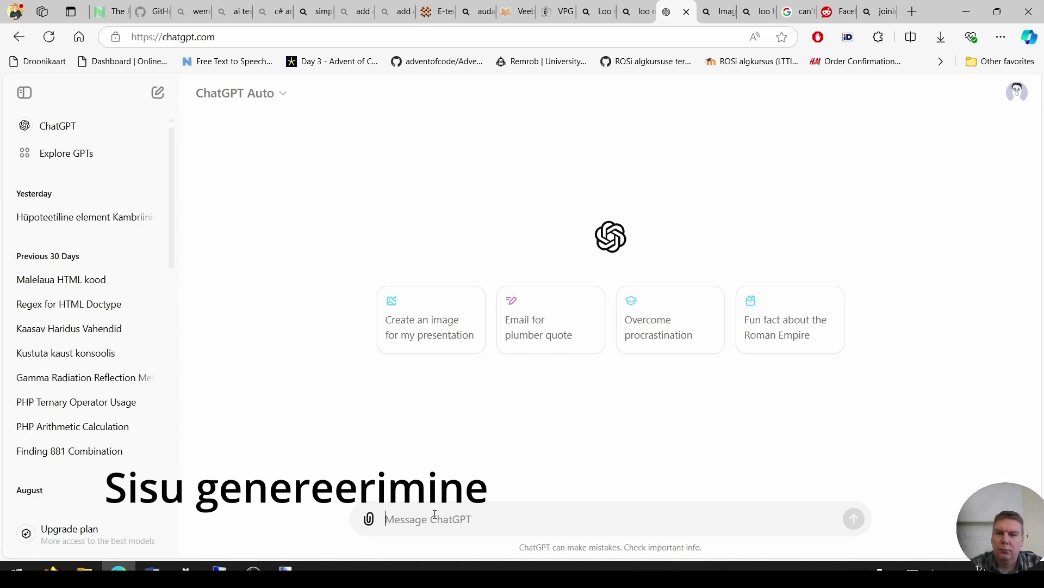
Ask ChatGPT in Estonian to describe the hypothetical element elementium as coherent text of 10 sentences in total.
text(Ki)
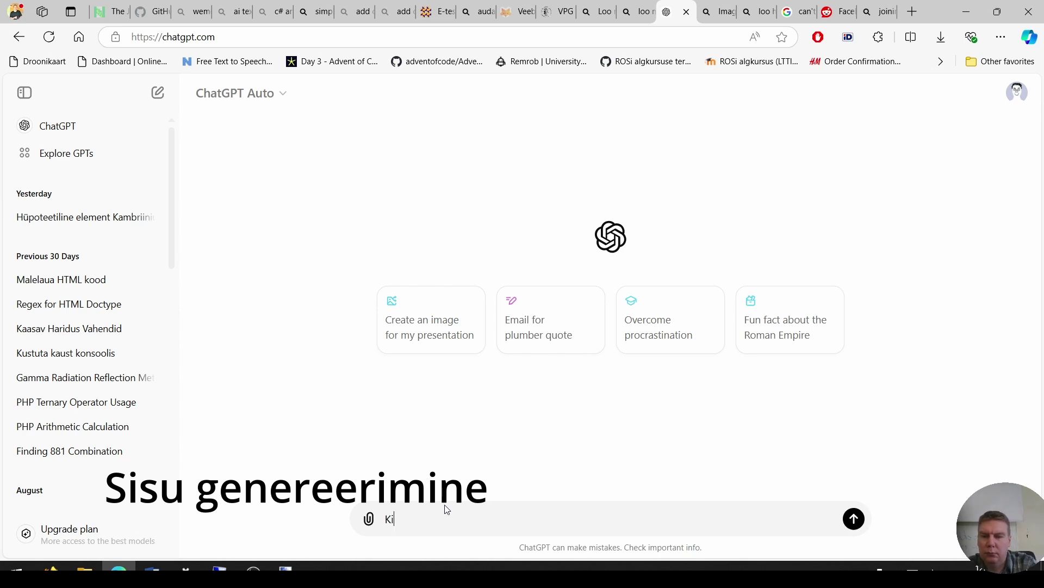
text(rjelda mulle)
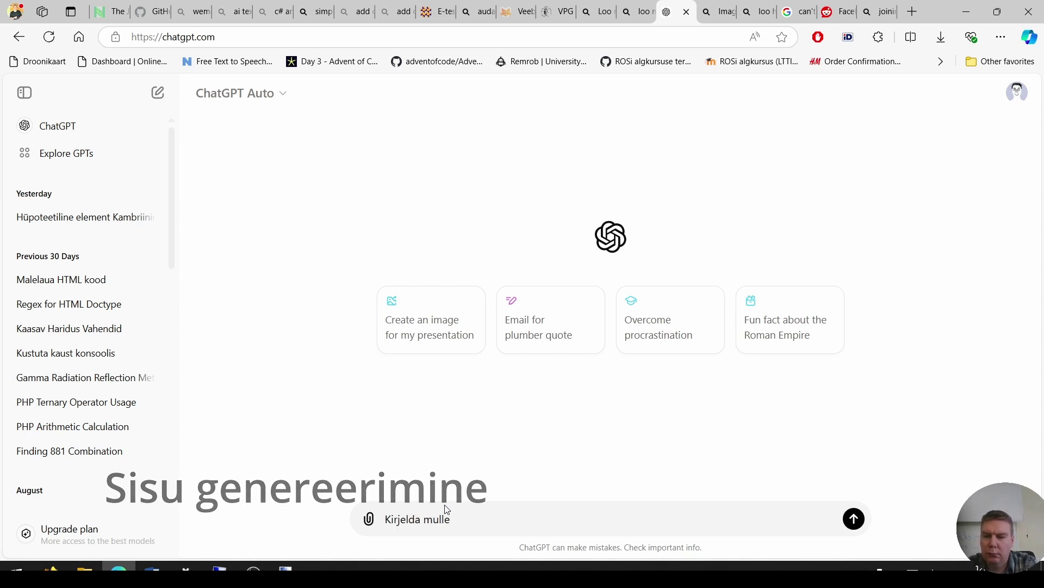
text( seoselise tekstina ku)
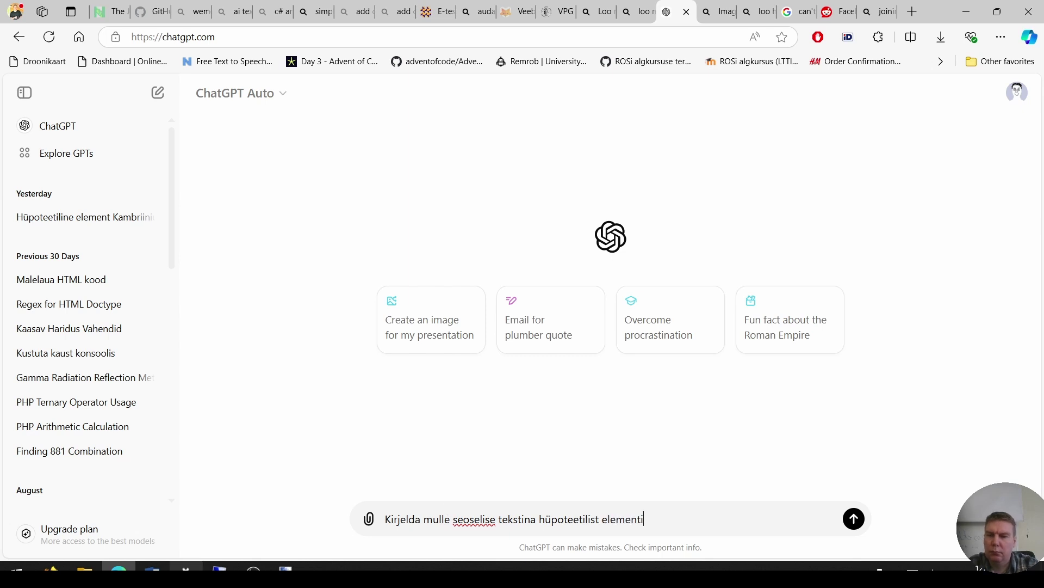
mouse_move(85, 568)
click(368, 525)
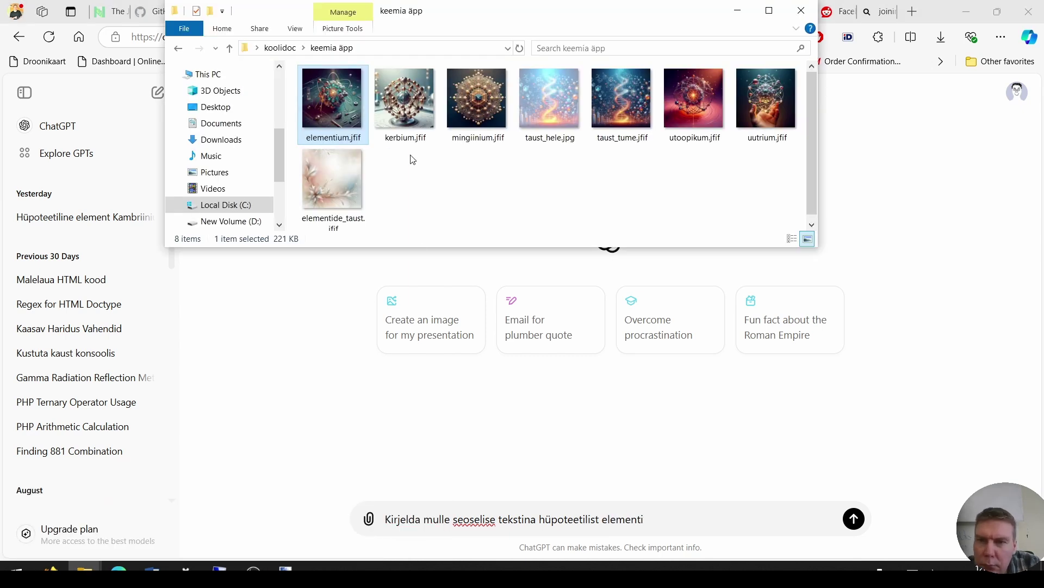
click(699, 518)
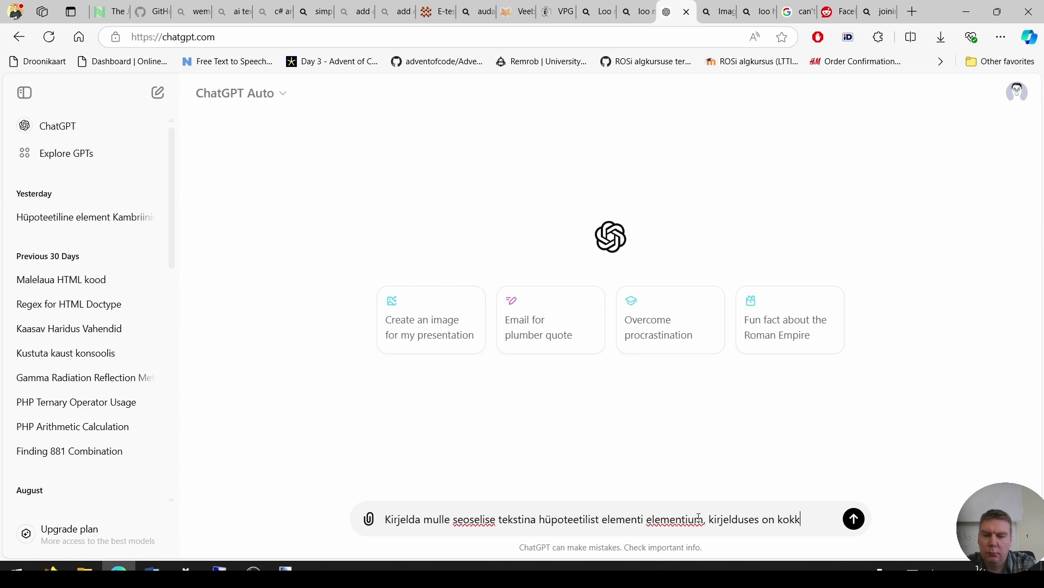
text(lauset)
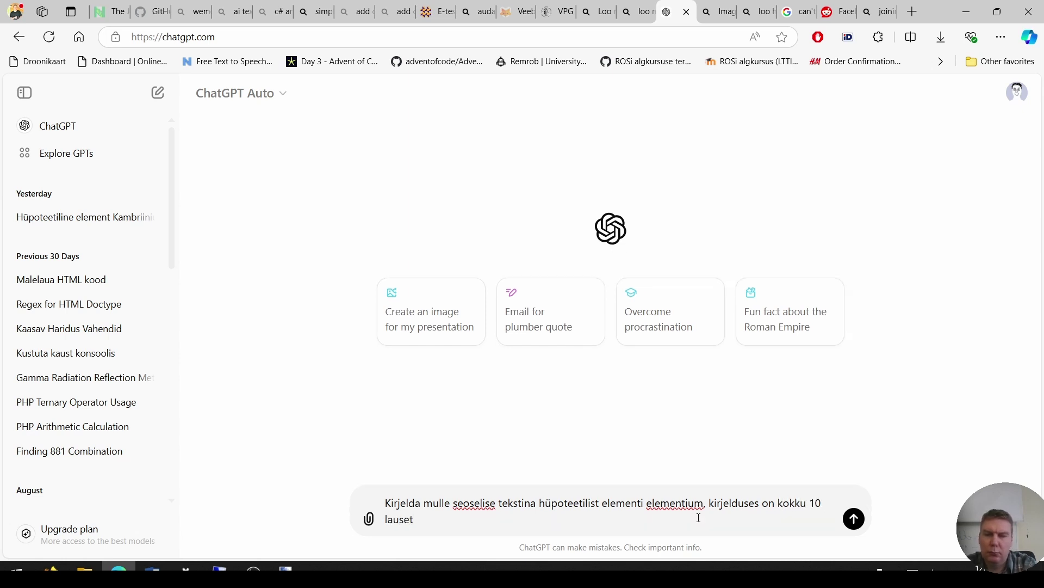
key(Return)
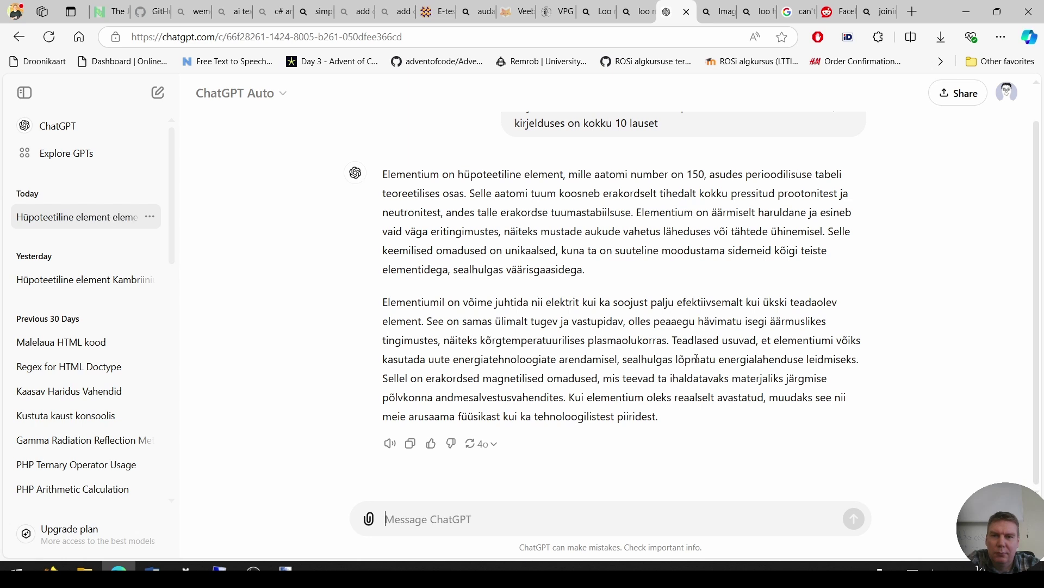
Copy the whole elementium description into a new blank Word document under the heading line "Elementium".
drag(382, 175, 663, 420)
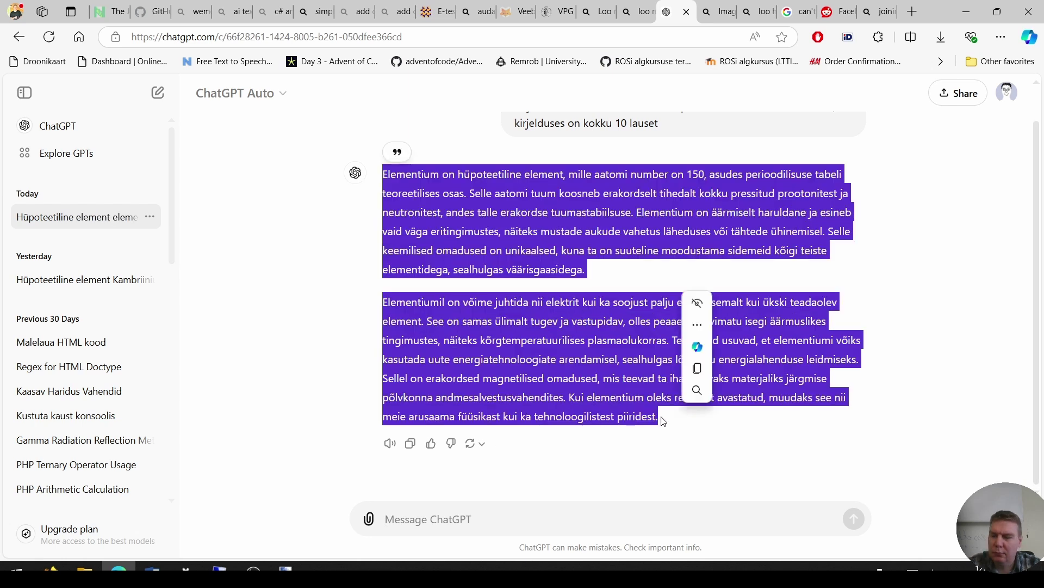
key(super)
text(wo)
key(Return)
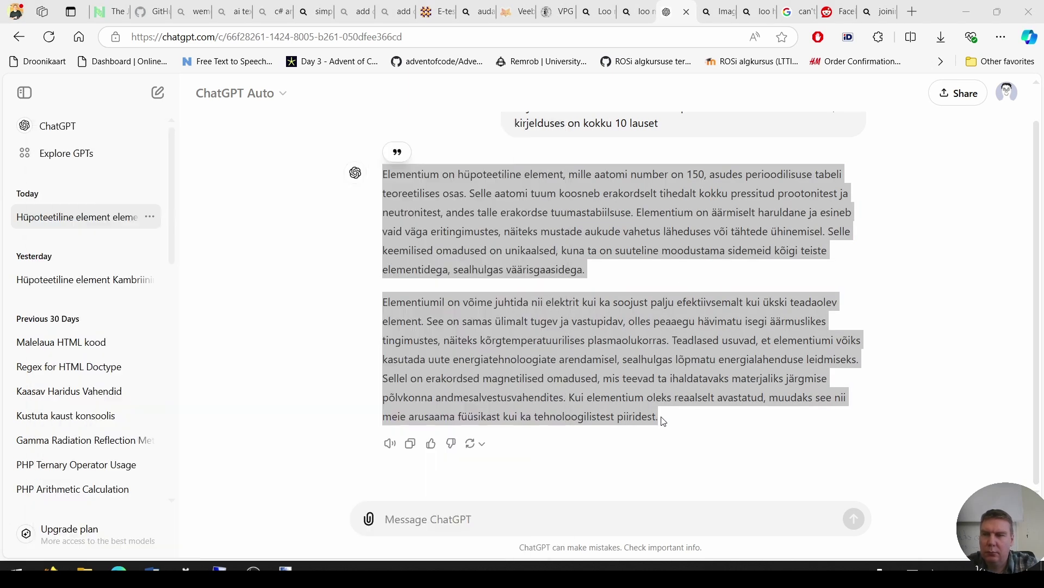
key(Return)
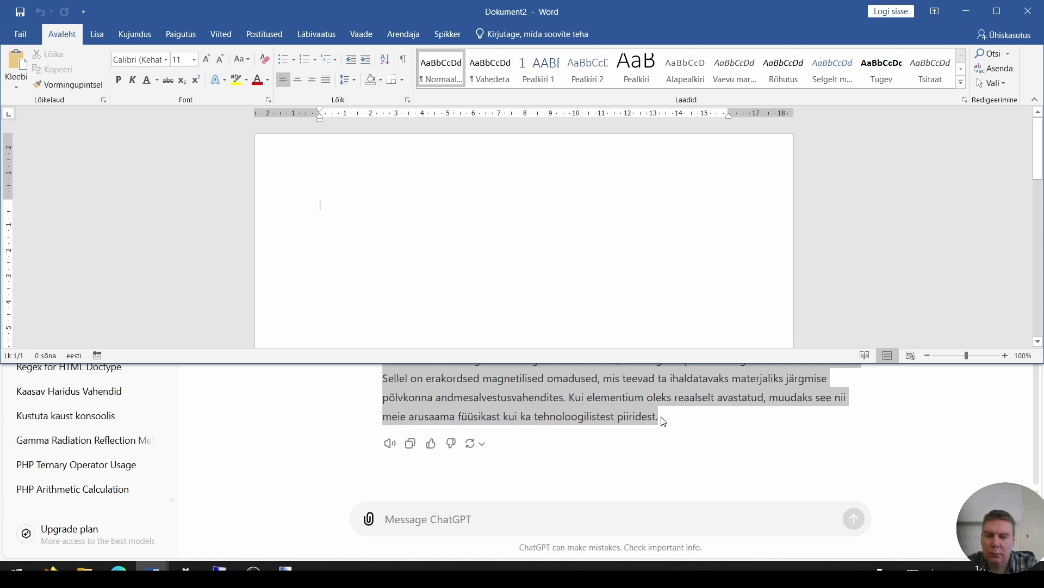
text(eleme)
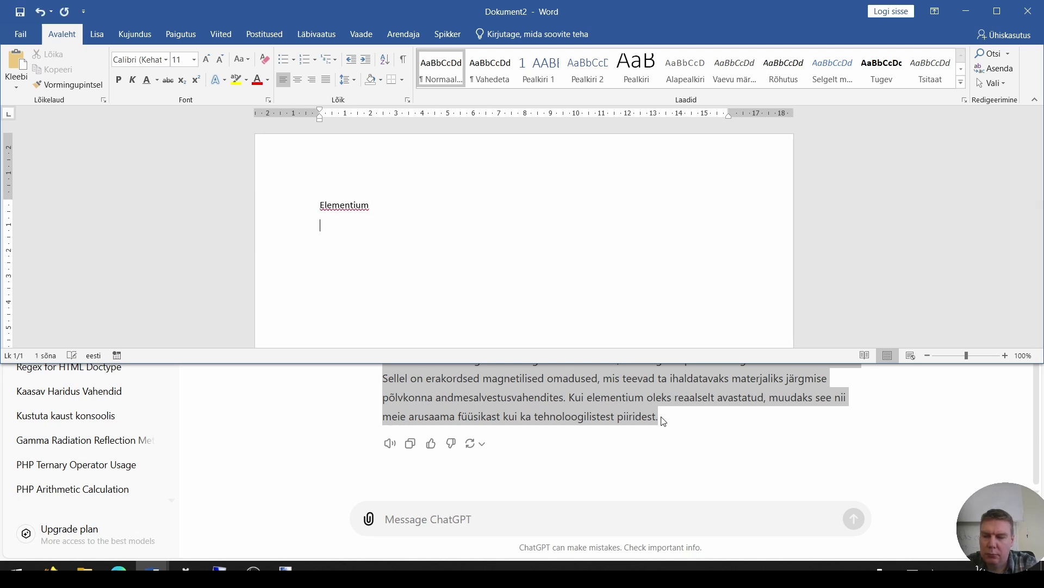
key(ctrl+v)
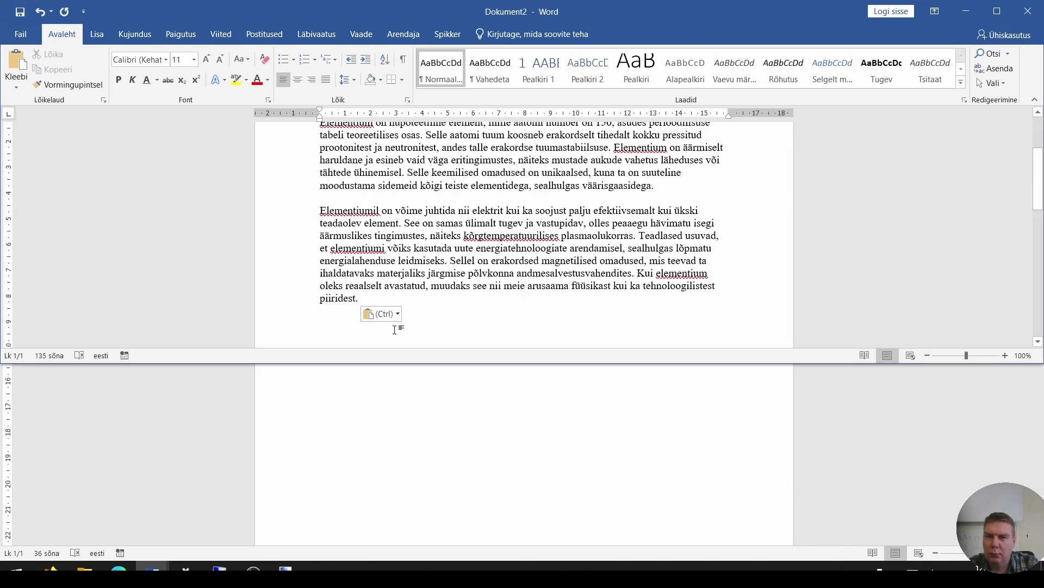
Check the element names in the keemia äpp folder, then reuse the ChatGPT prompt to request a 10-sentence description of kerbium.
click(84, 569)
click(381, 517)
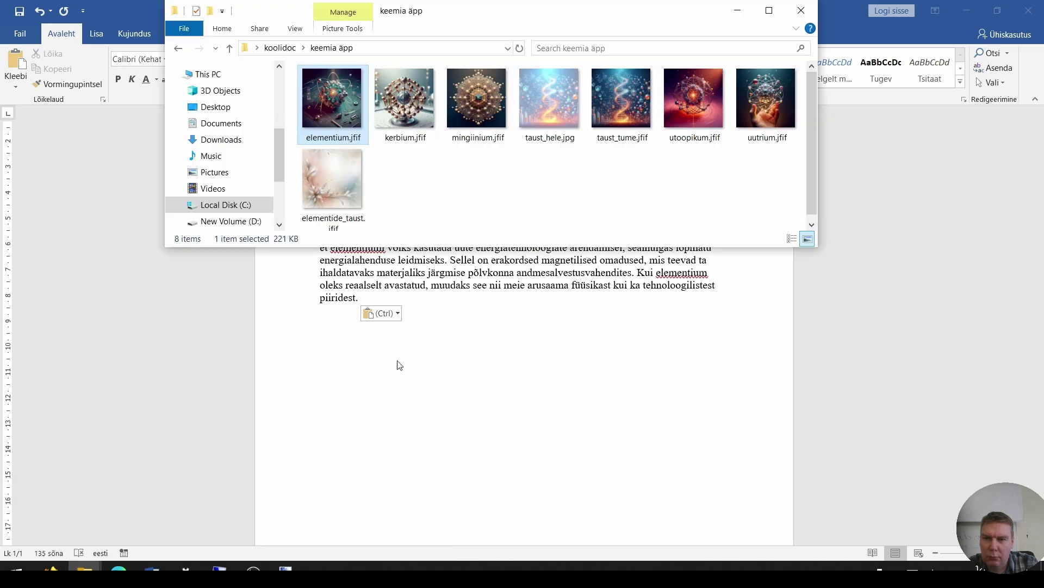
click(119, 568)
scroll(598, 245, up, 1)
drag(686, 159, 562, 152)
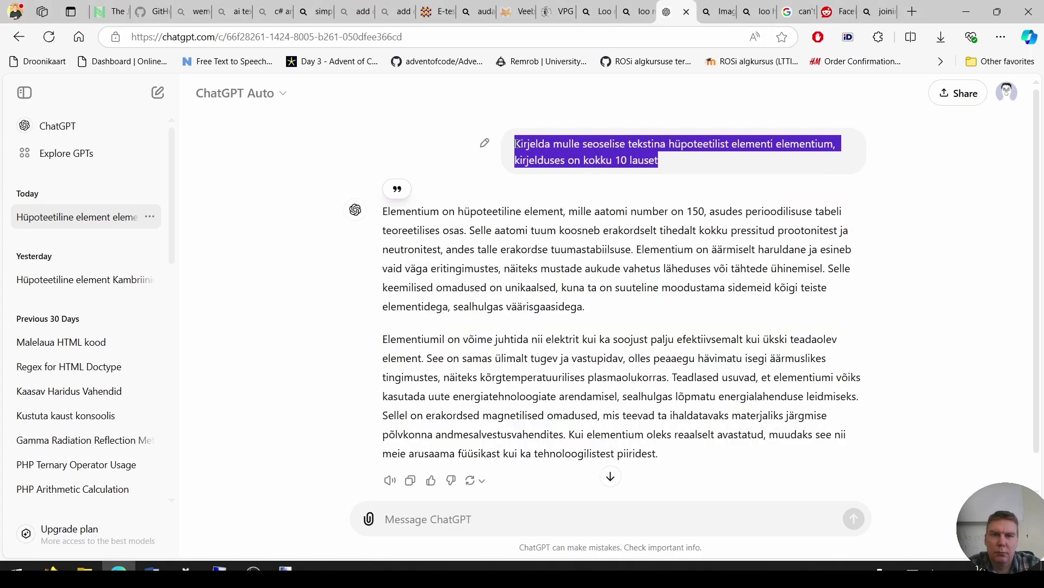
scroll(511, 327, down, 1)
click(508, 520)
text(Kirjelda mulle seoselise tekstina hüpoteetilist elementi elementium, kirjelduses on kokku 10 lauset)
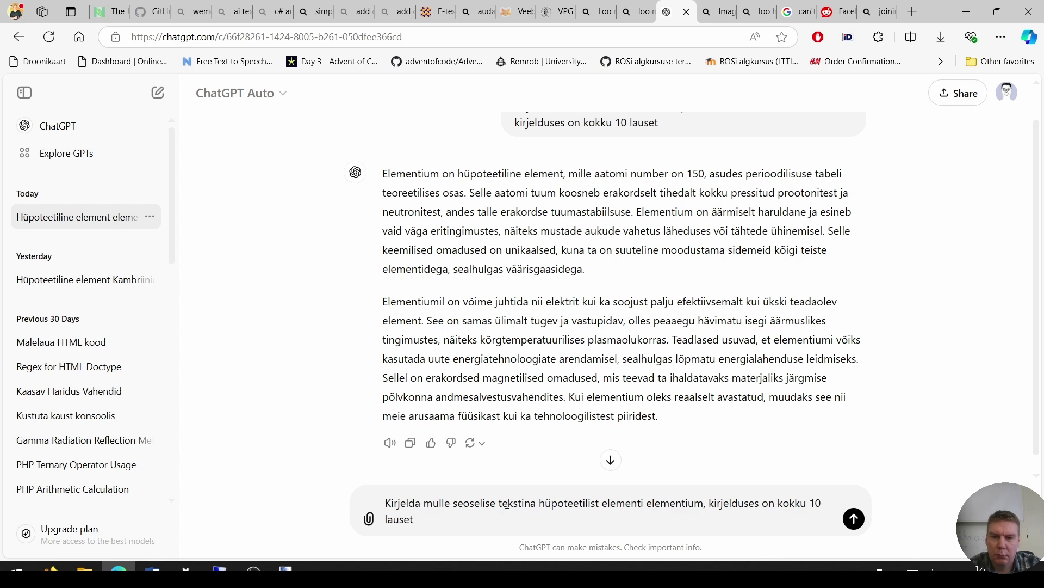
triple_click(666, 504)
click(665, 503)
double_click(665, 503)
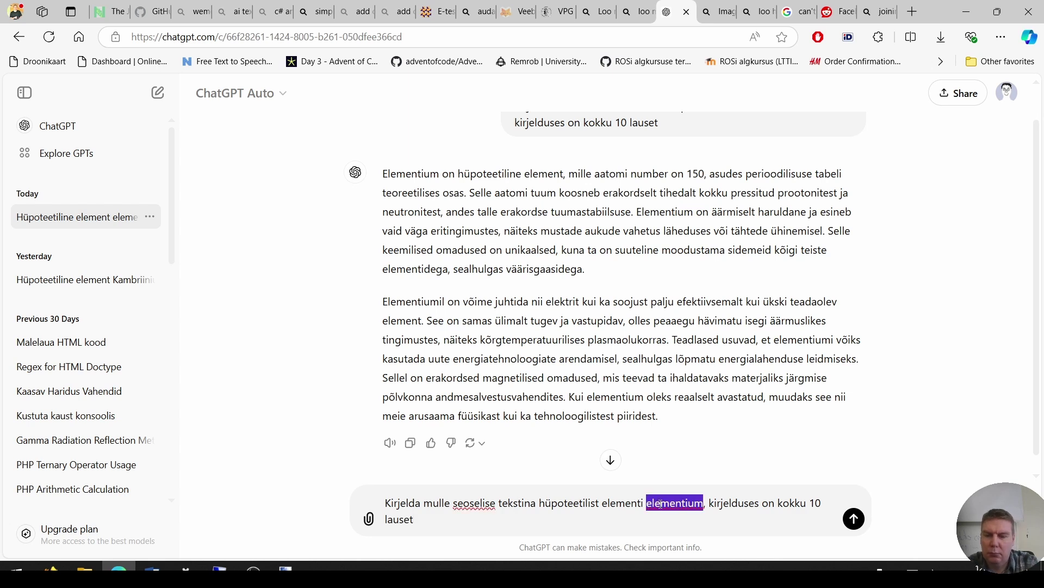
text(kerbium)
key(Return)
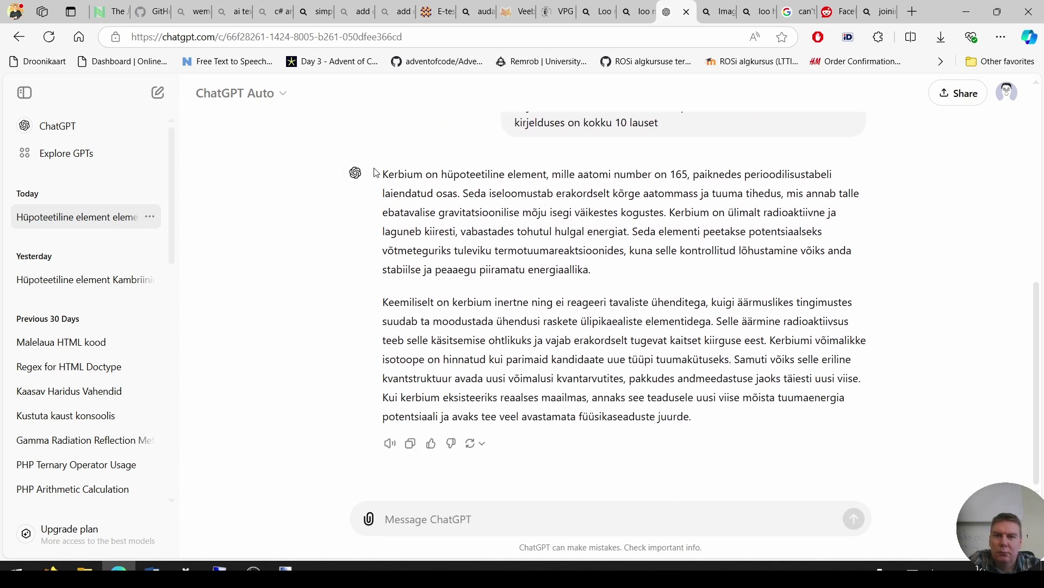
Copy the kerbium description into the Word document below the elementium text, under the heading line "Kerbium".
drag(374, 172, 726, 420)
key(ctrl+c)
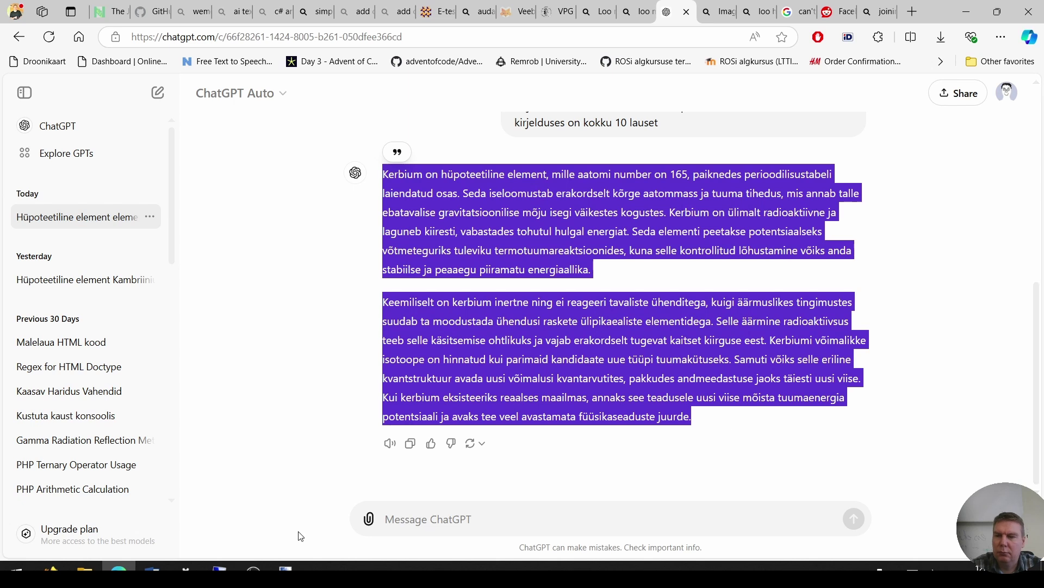
click(152, 567)
click(252, 530)
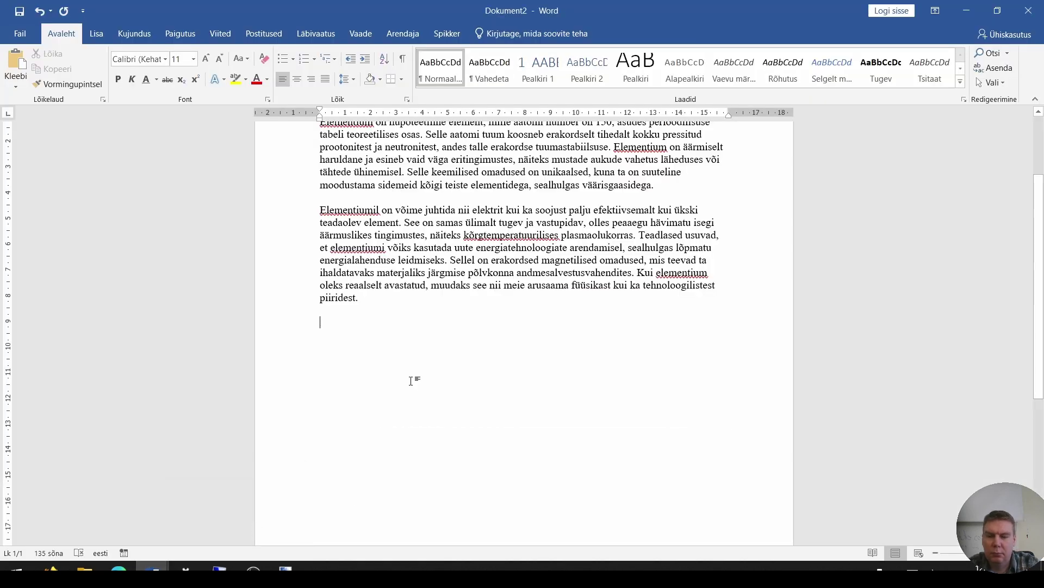
text(Kerbium)
key(ctrl+v)
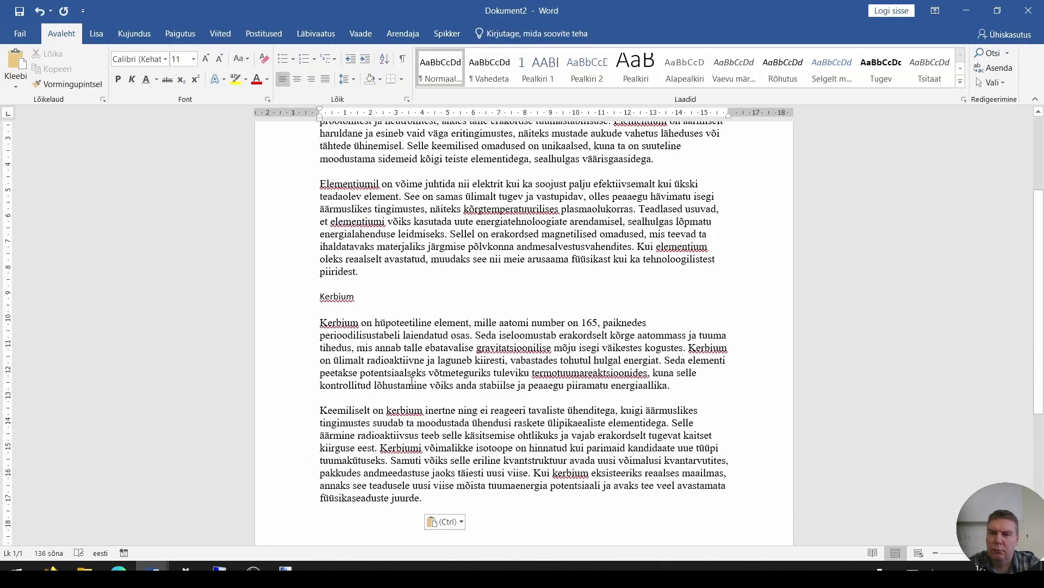
Check the next element name in the keemia äpp folder and resend the ChatGPT prompt for mingiinium with 7 sentences.
key(alt+Tab)
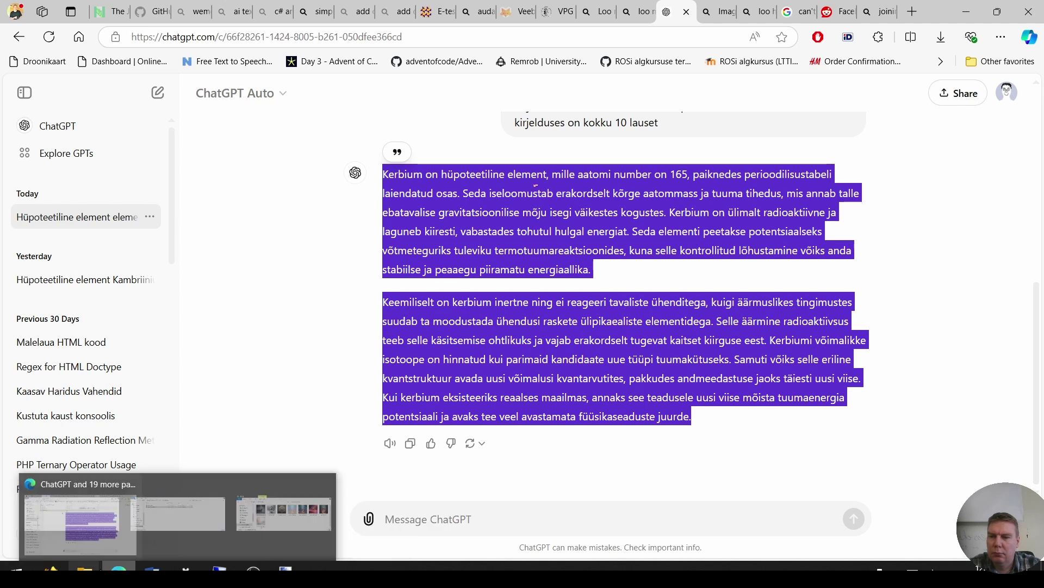
mouse_move(84, 569)
click(369, 530)
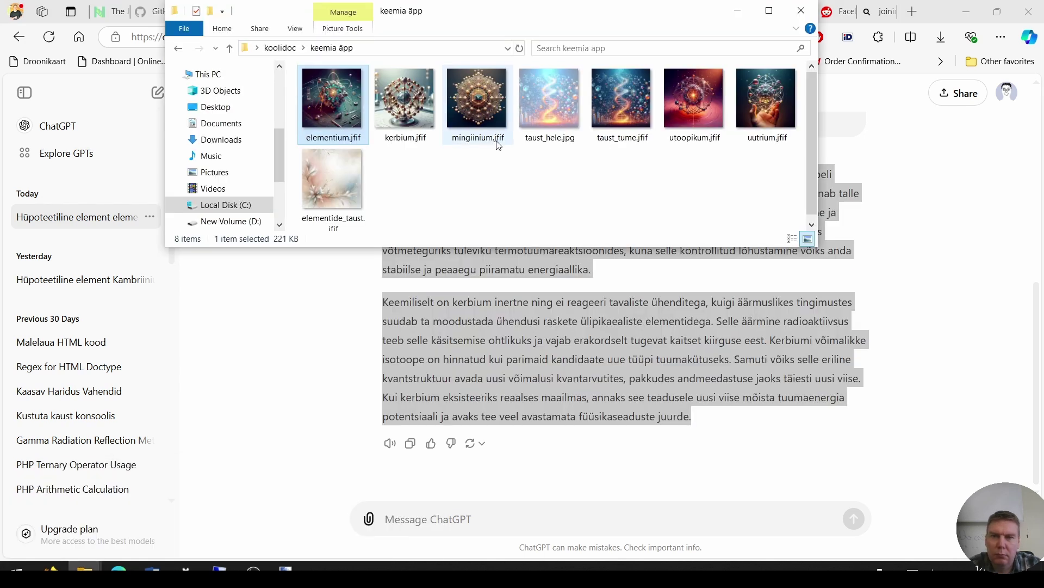
click(488, 537)
scroll(571, 381, up, 3)
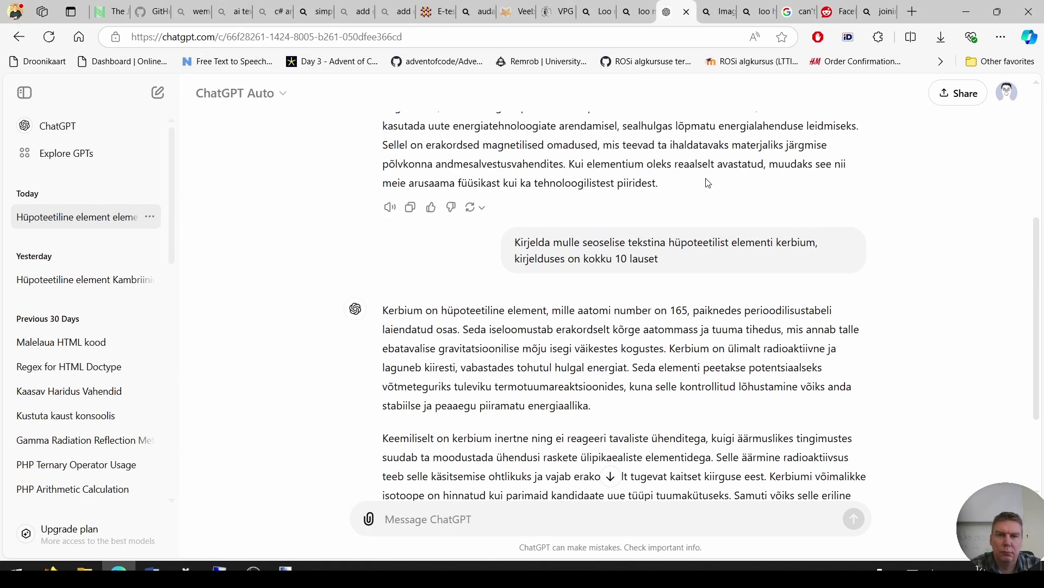
drag(660, 259, 516, 249)
key(ctrl+c)
scroll(520, 326, down, 3)
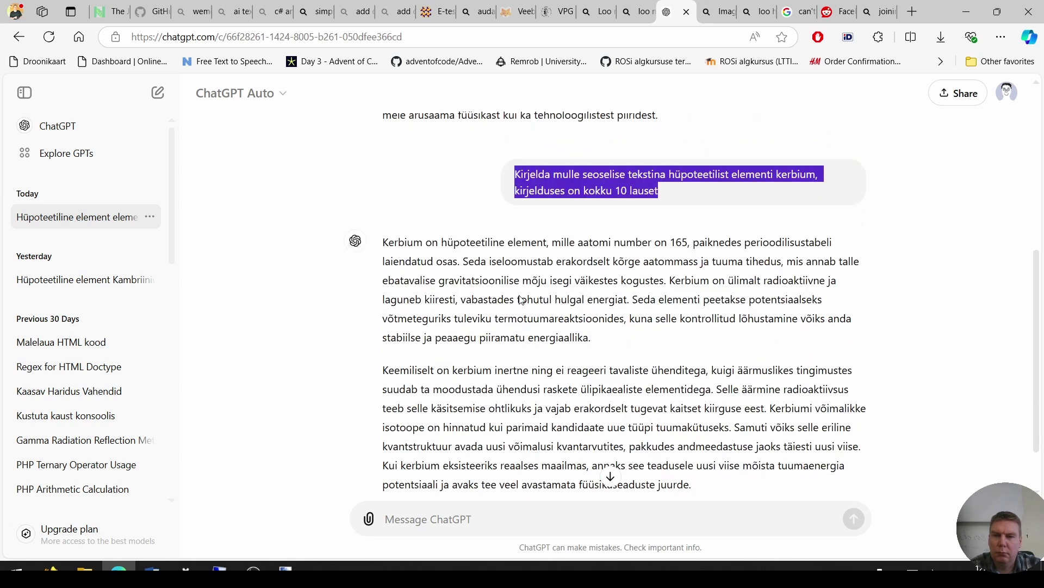
click(520, 510)
key(ctrl+v)
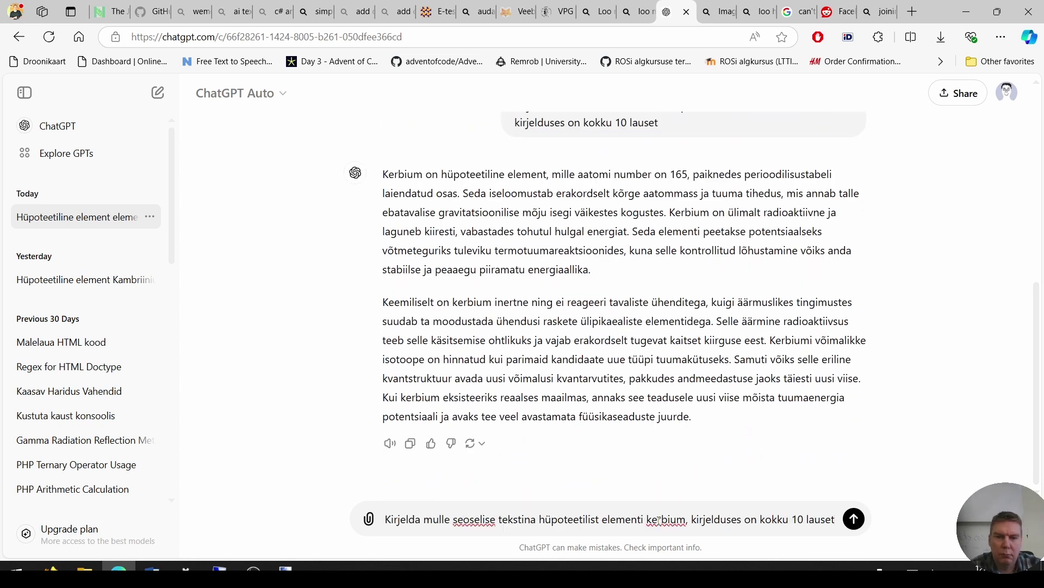
text(mingiinium)
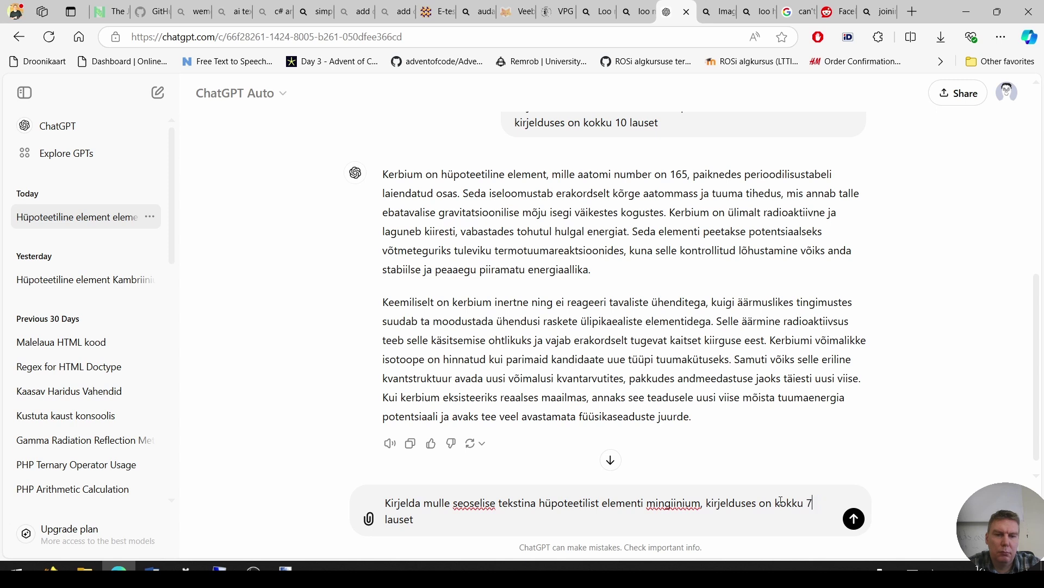
key(Return)
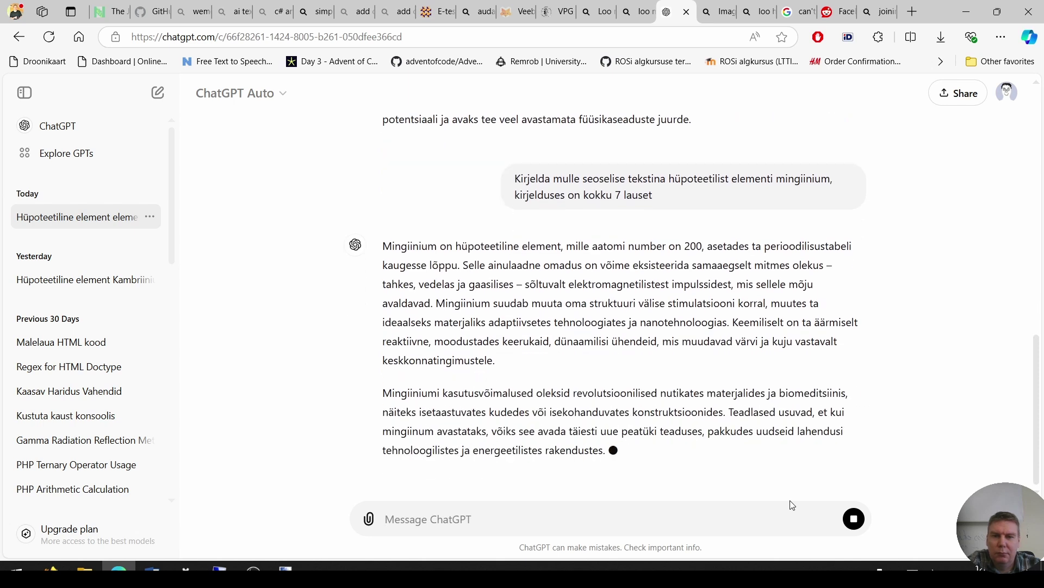
Copy the mingiinium description into the Word document after the kerbium text, under the heading line "Mingiinium".
drag(612, 418, 375, 209)
key(ctrl+c)
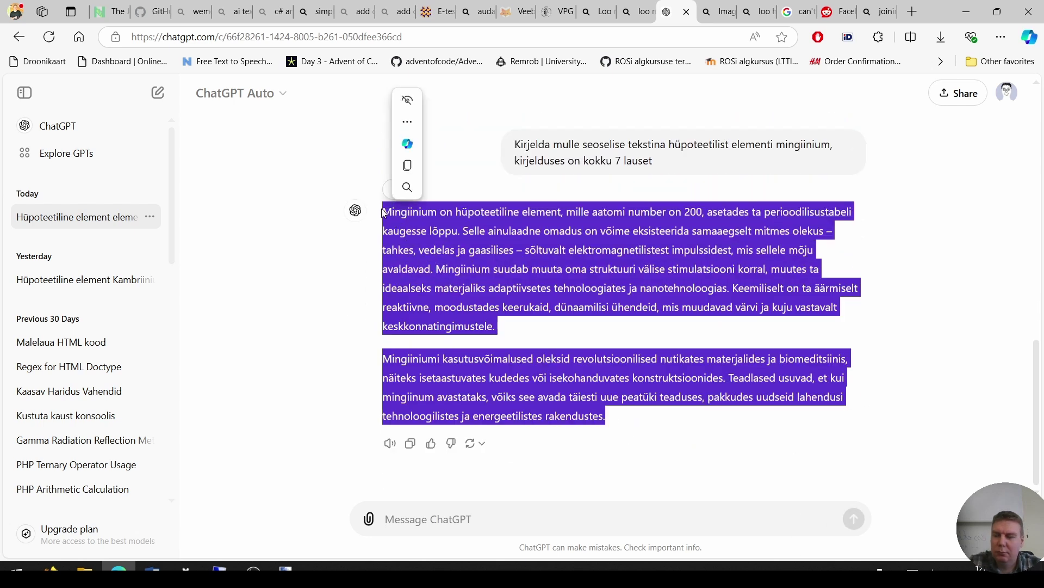
click(153, 570)
click(224, 513)
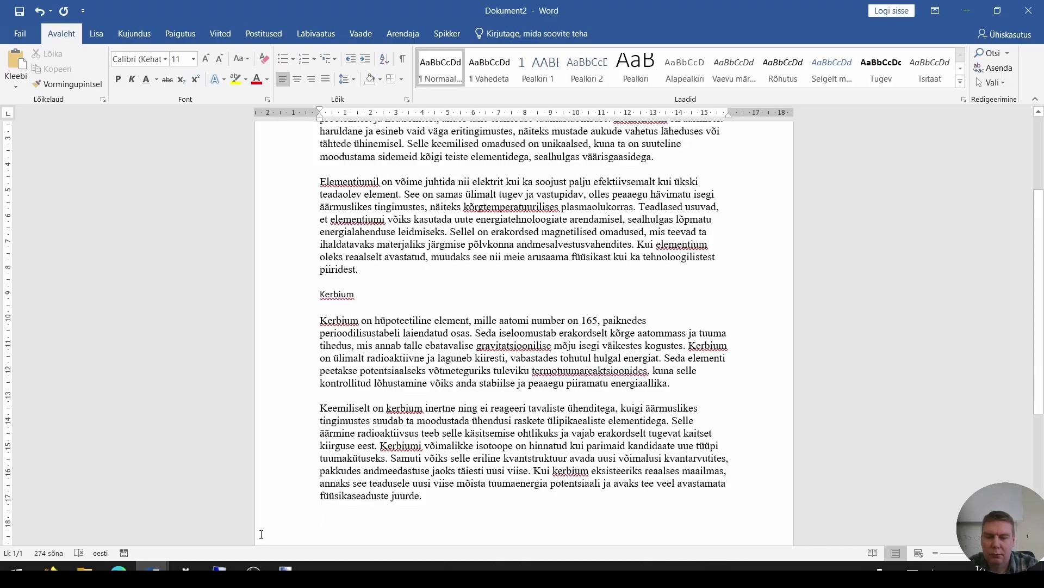
text(mingii)
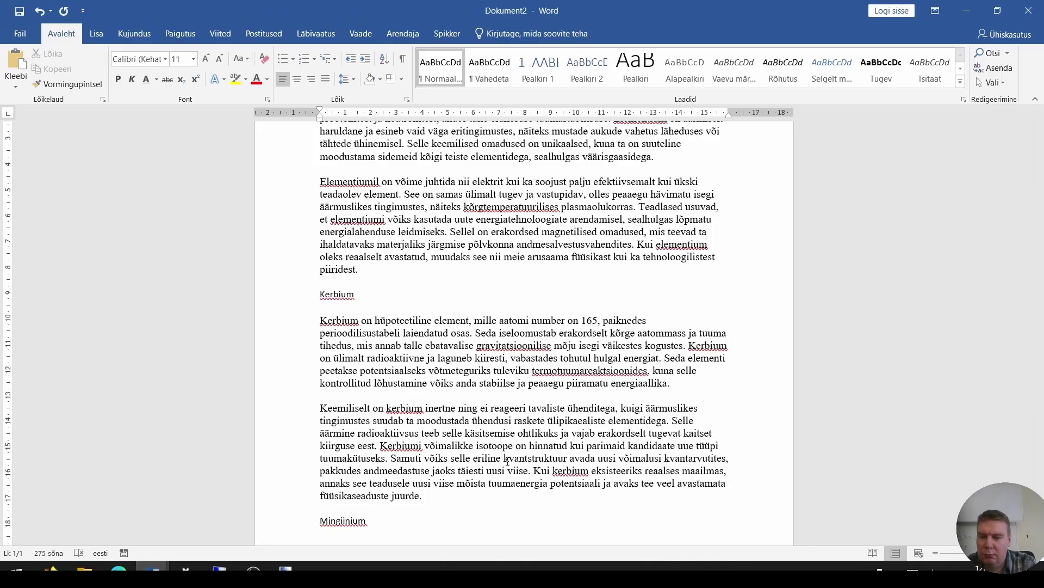
key(ctrl+v)
Return to ChatGPT, look up the next element name in the keemia äpp folder, and request a 7-sentence description of utoopikum.
key(alt+Tab)
click(85, 569)
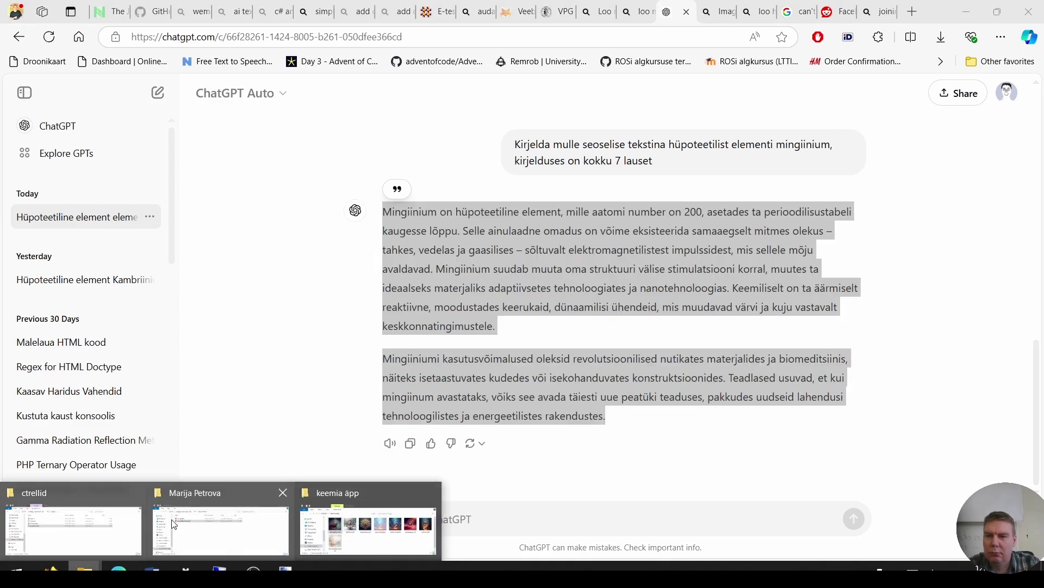
click(361, 497)
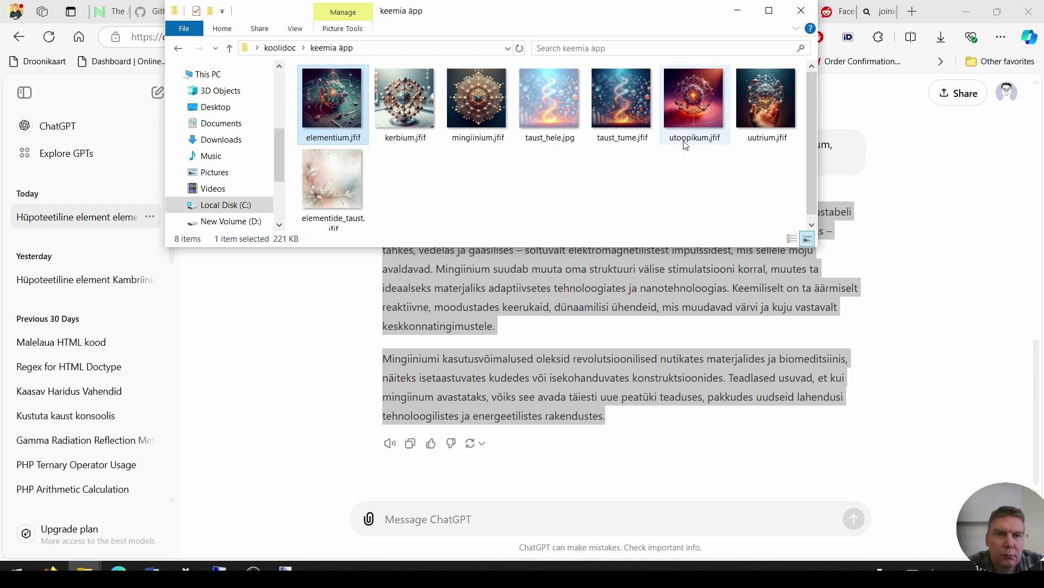
click(678, 277)
scroll(679, 275, up, 1)
drag(664, 232, 515, 210)
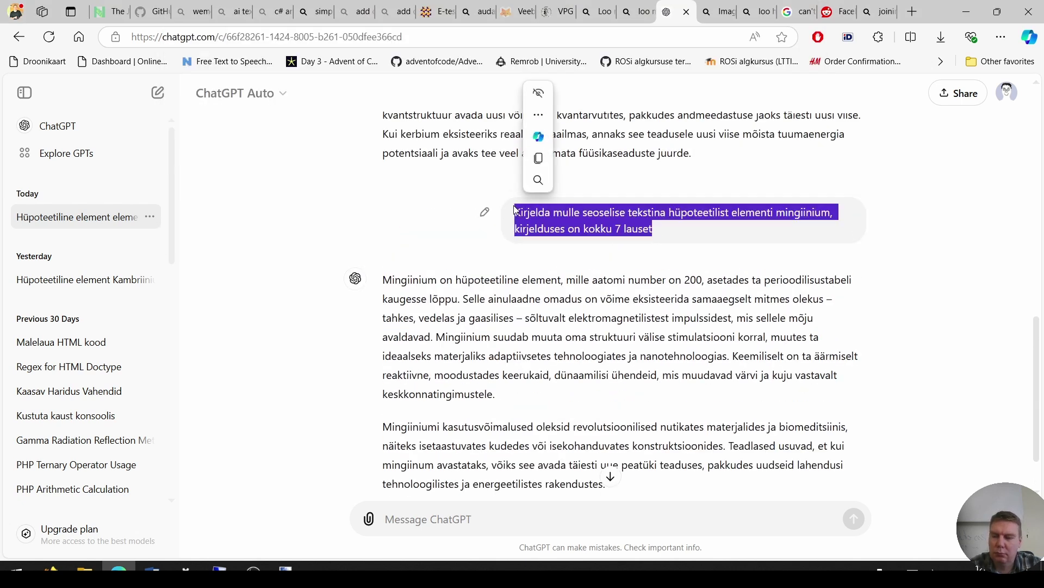
key(ctrl+c)
click(518, 521)
key(ctrl+v)
double_click(647, 502)
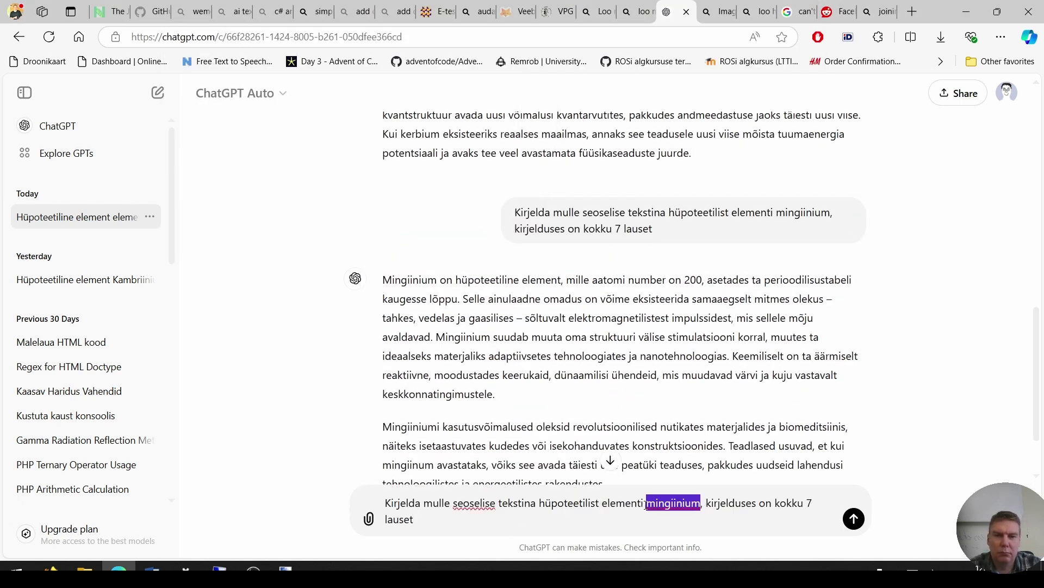
text(utoopikum)
key(Return)
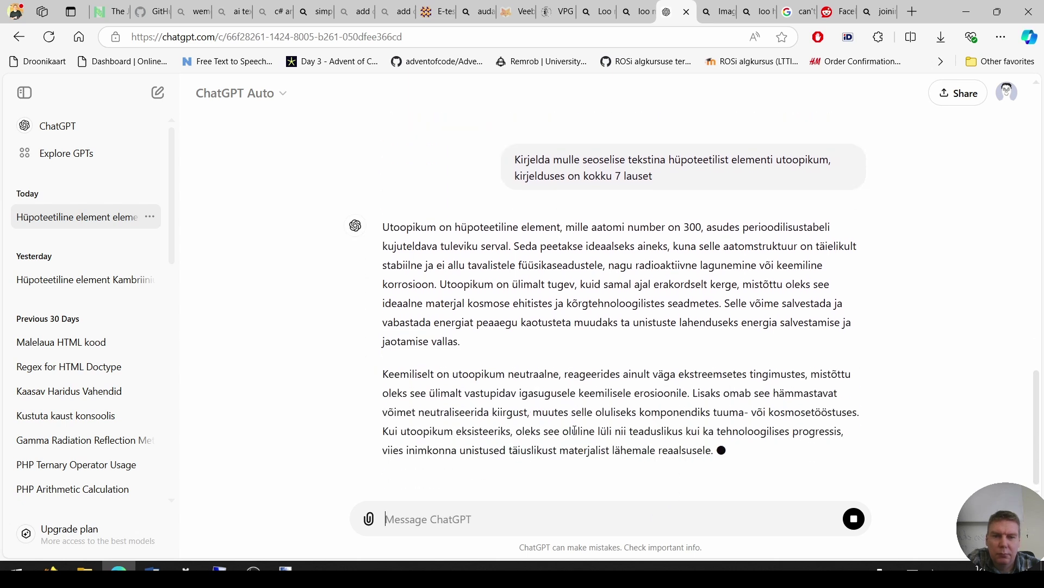
Copy the utoopikum description into the Word document after the mingiinium text, under the heading line "Utoopikum".
drag(721, 416, 383, 193)
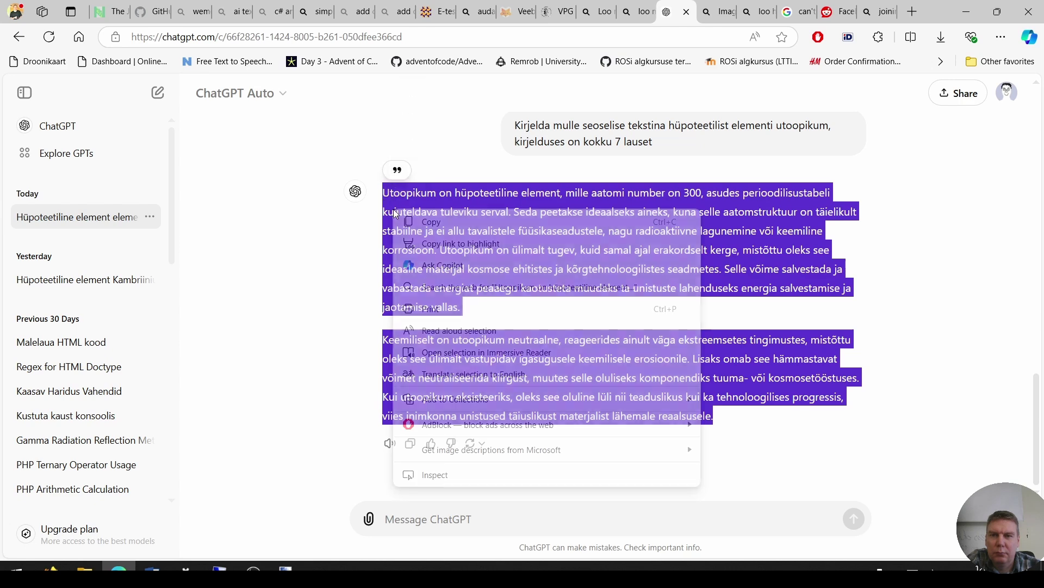
click(151, 570)
click(226, 517)
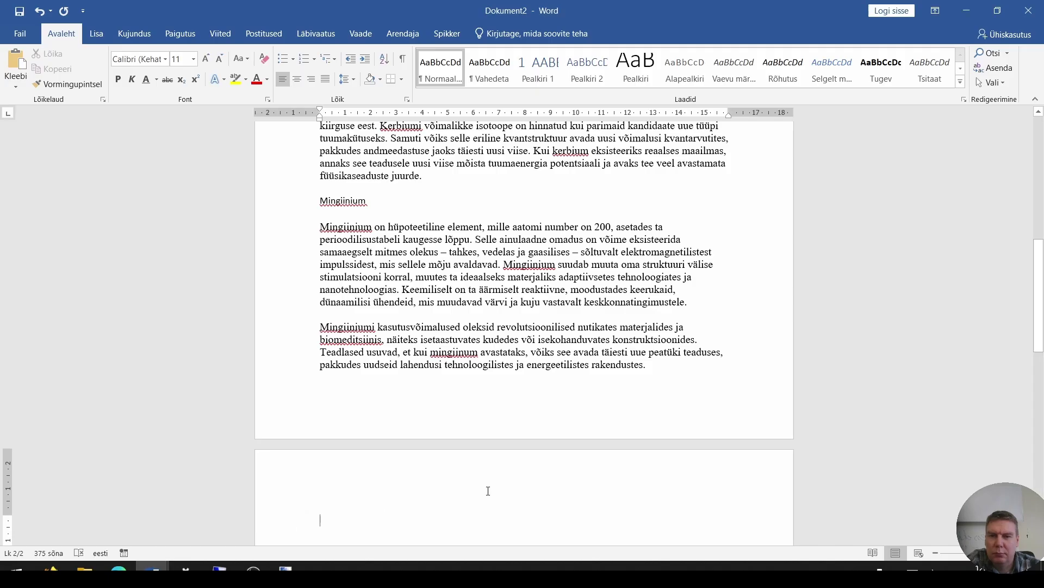
text(Utoopikum)
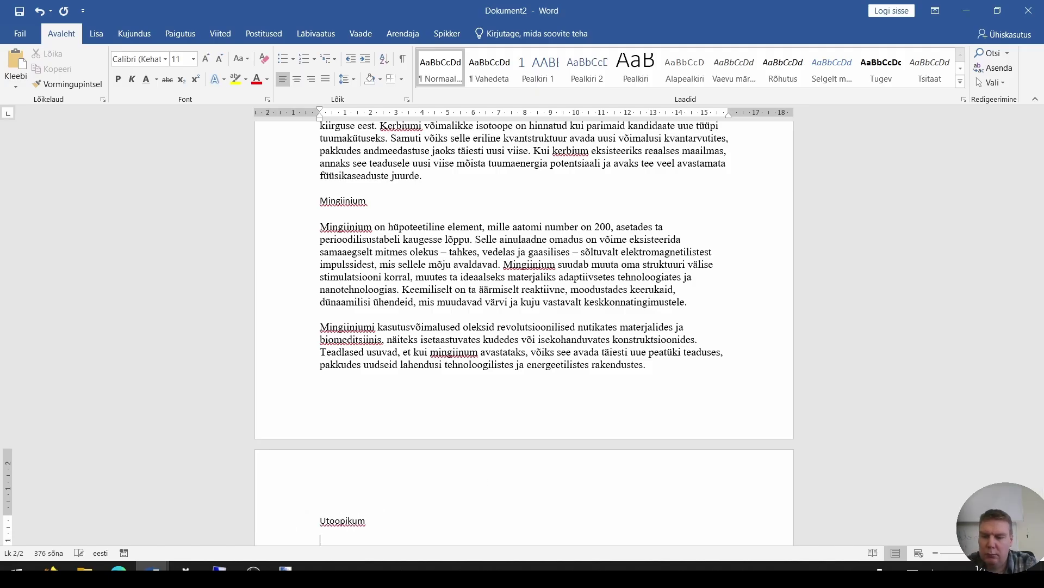
key(ctrl+v)
Return to ChatGPT, look up the last element name in the keemia äpp folder, and reuse the 7-sentence description prompt for uutrium.
key(alt+Tab)
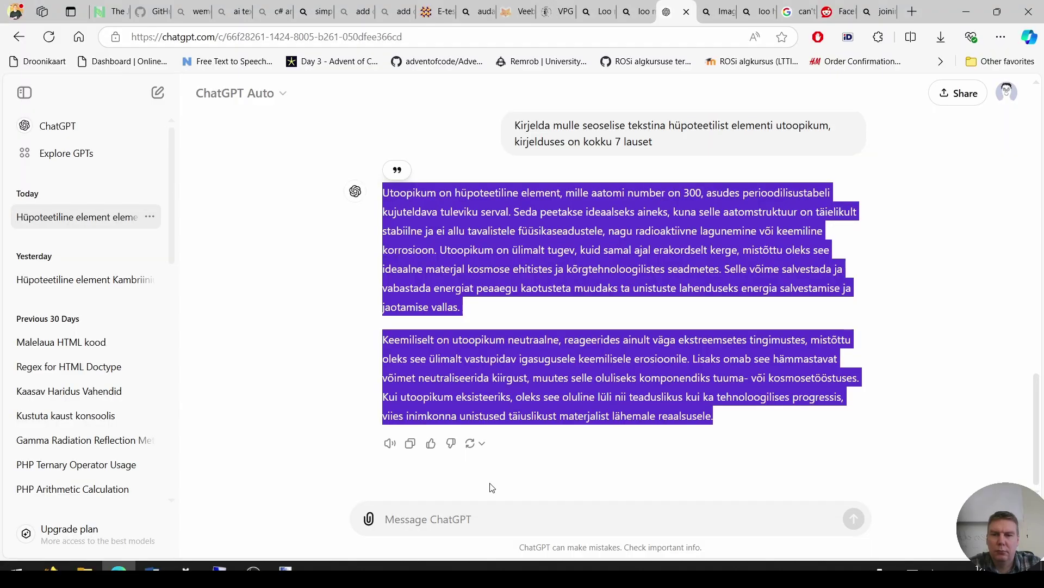
click(84, 568)
click(369, 520)
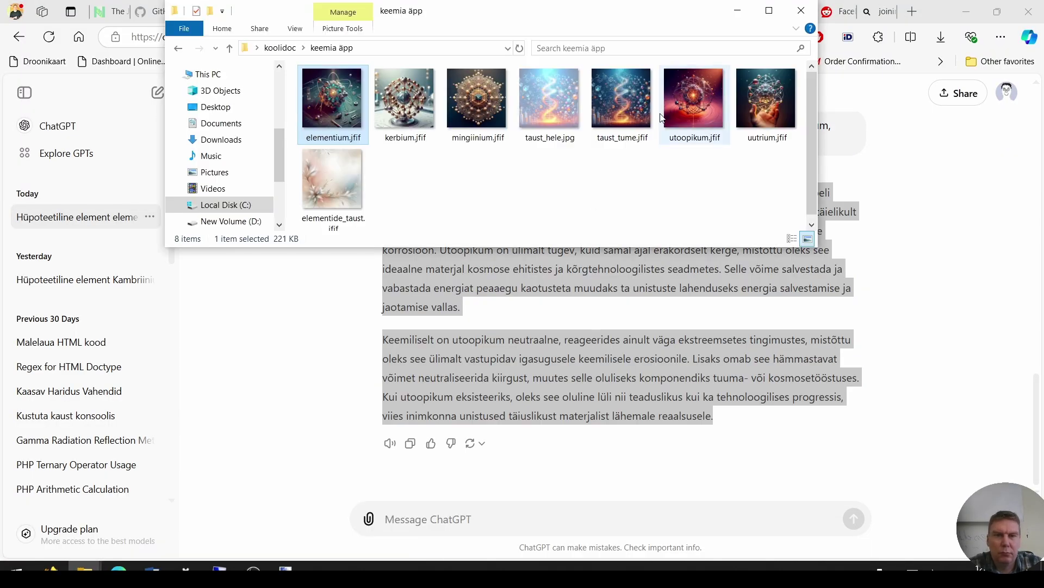
click(611, 476)
scroll(611, 475, up, 3)
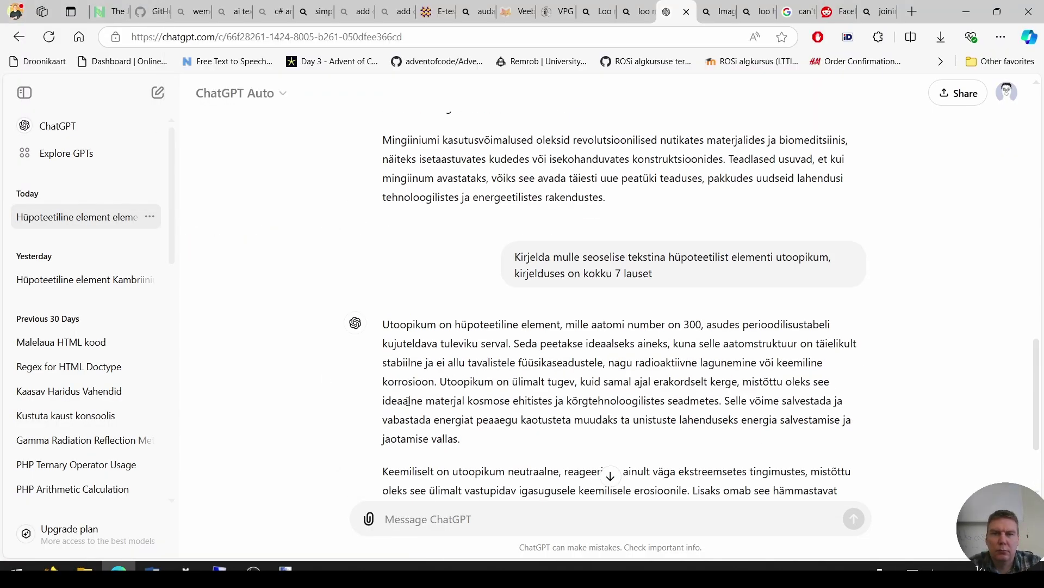
drag(669, 285, 514, 261)
key(ctrl+c)
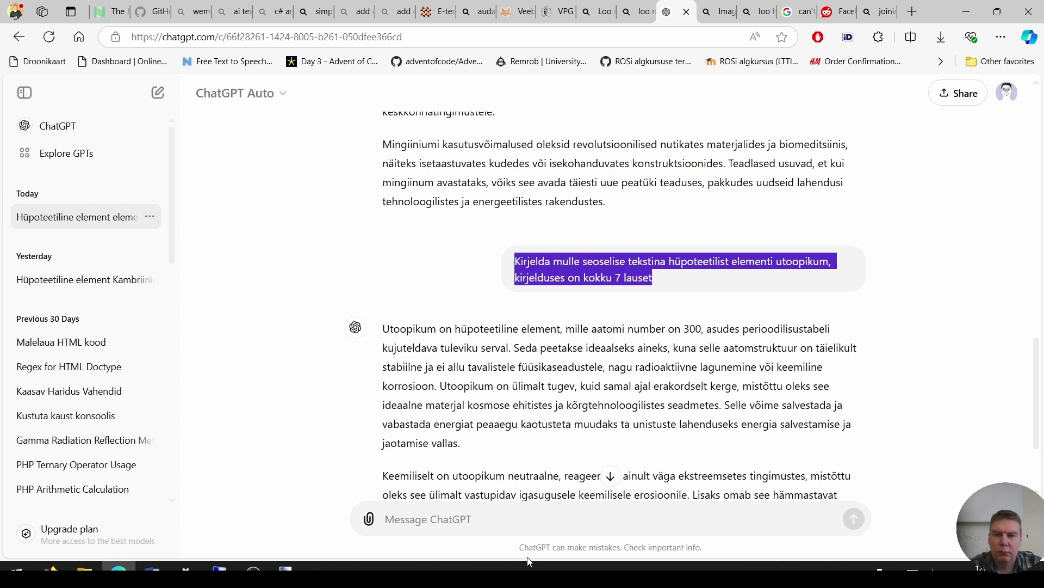
click(511, 518)
key(ctrl+v)
double_click(665, 503)
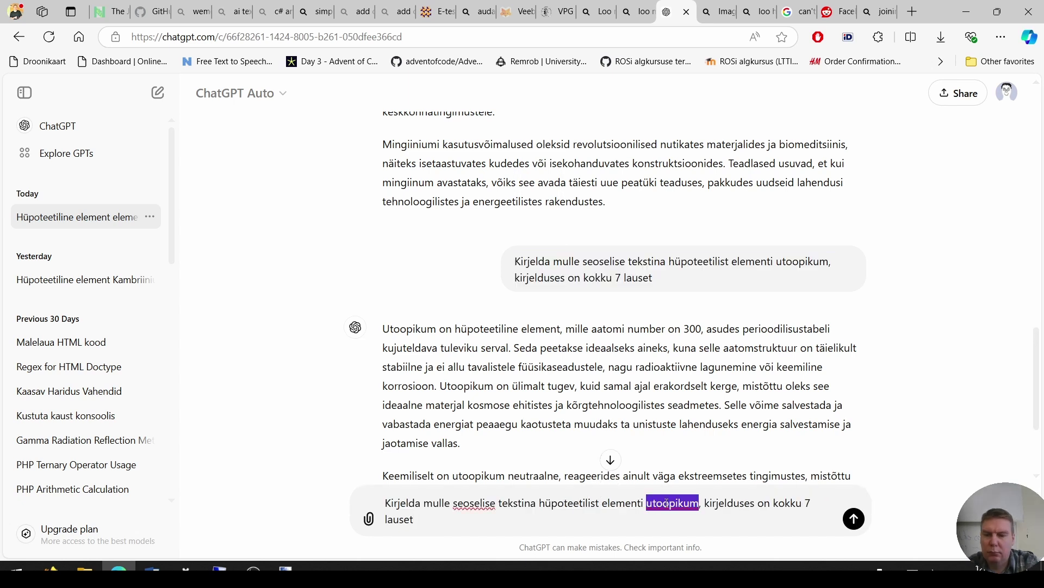
text(uutrium)
key(Return)
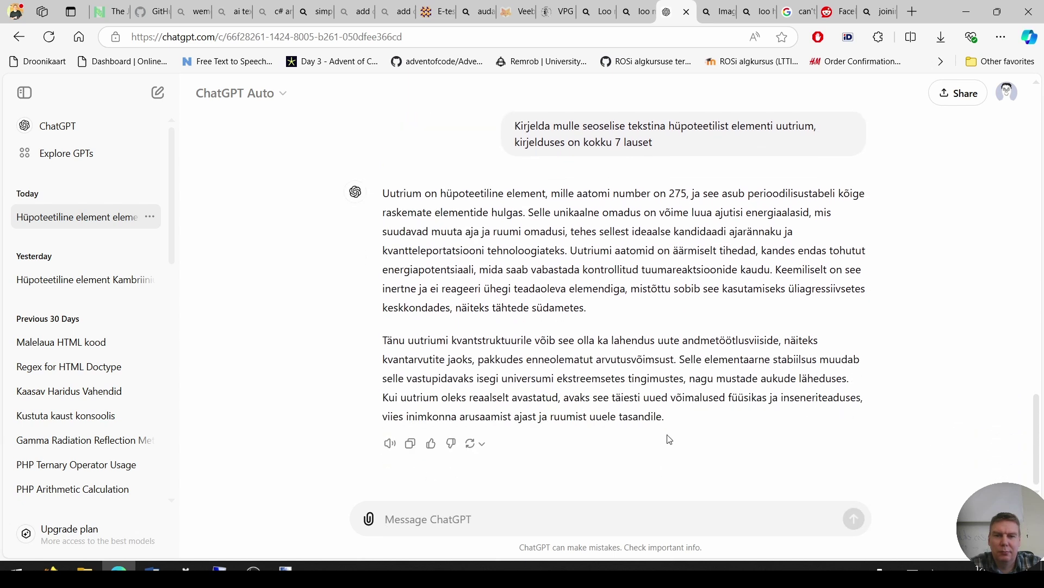
Copy the uutrium description into the Word document after the utoopikum text, with "Uutrium" as a separate heading line above it.
drag(668, 416, 383, 196)
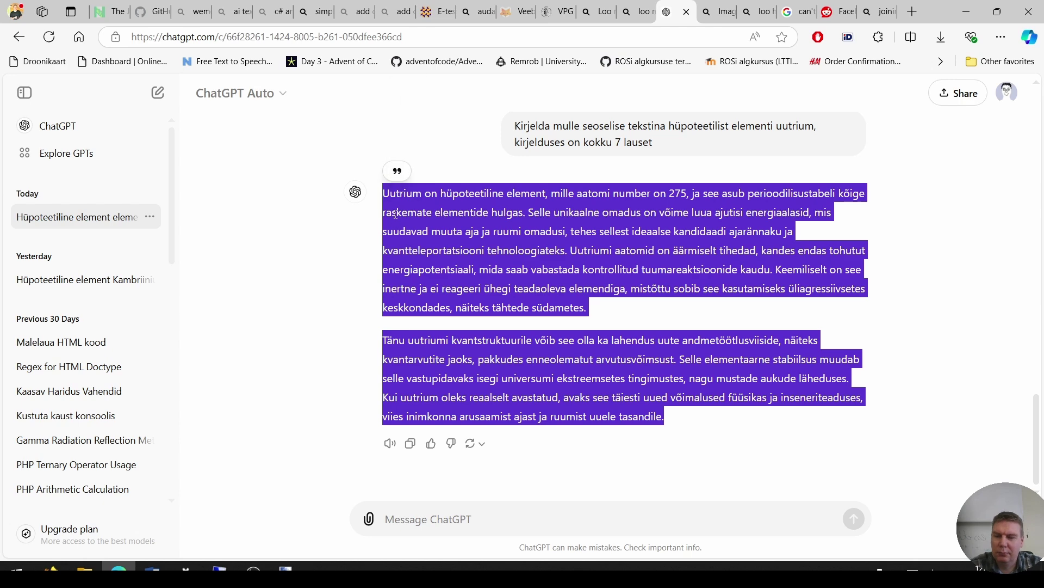
click(152, 569)
click(376, 512)
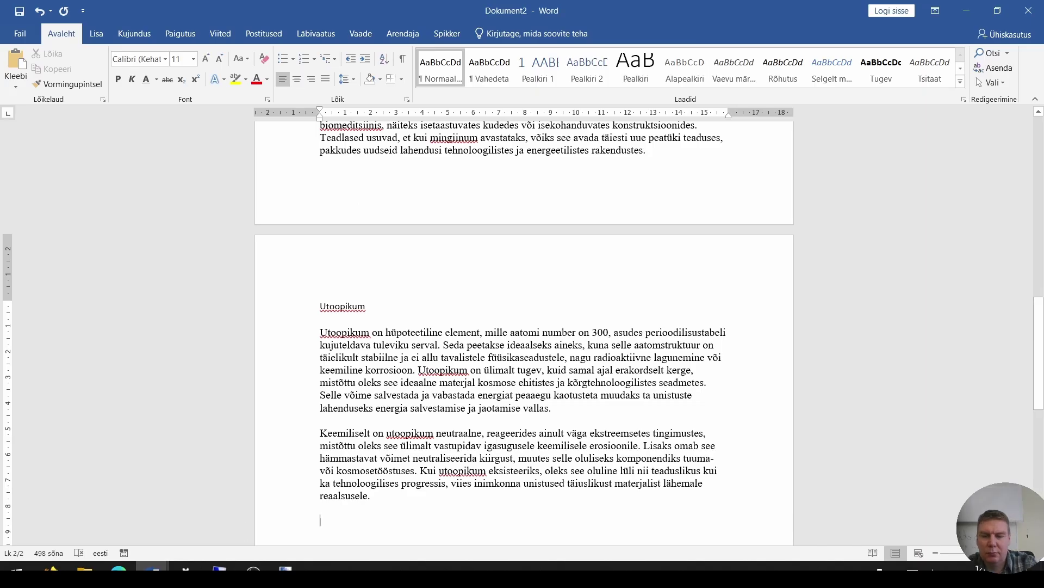
text(Uu)
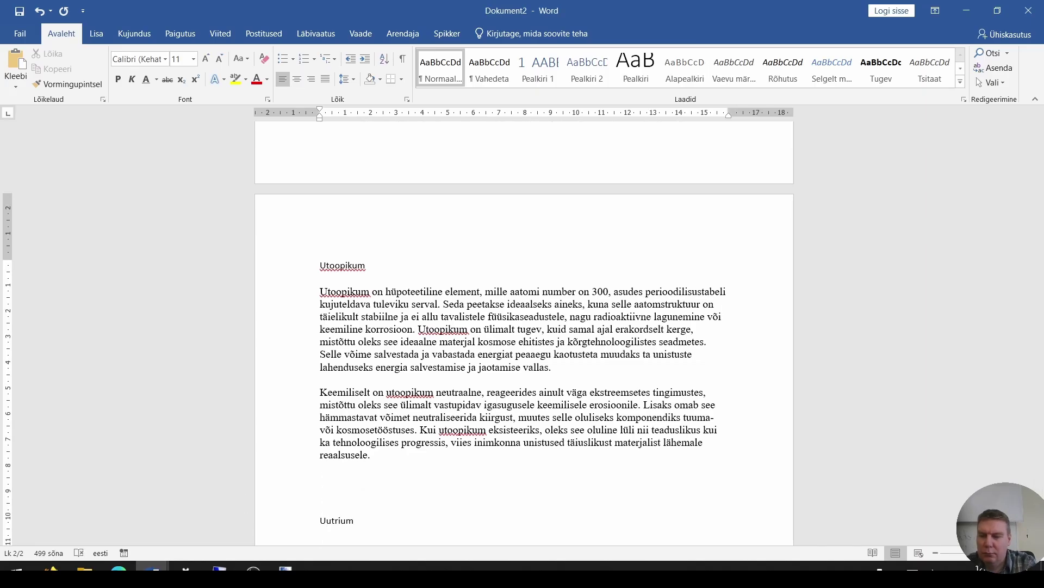
text(trium)
key(ctrl+v)
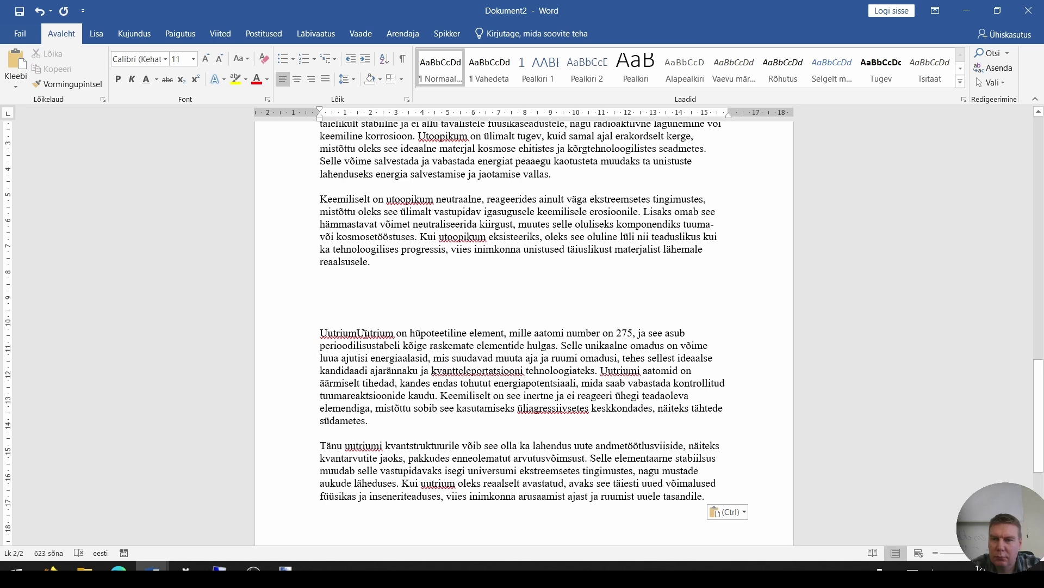
click(364, 333)
key(Return)
key(Return)
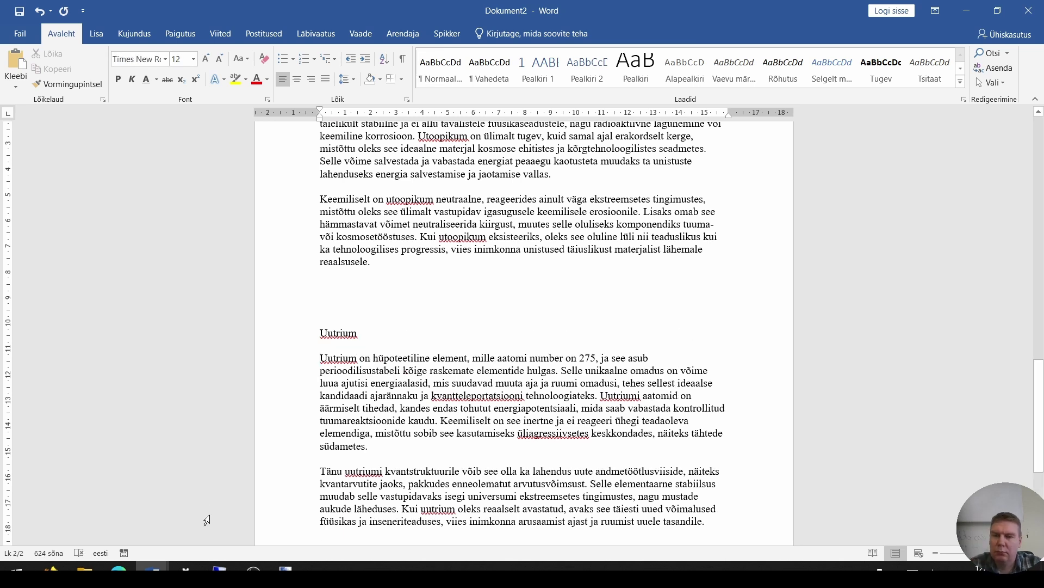
Save the Word document as Elementium.docx in the keemia äpp folder inside koolidoc.
key(ctrl+s)
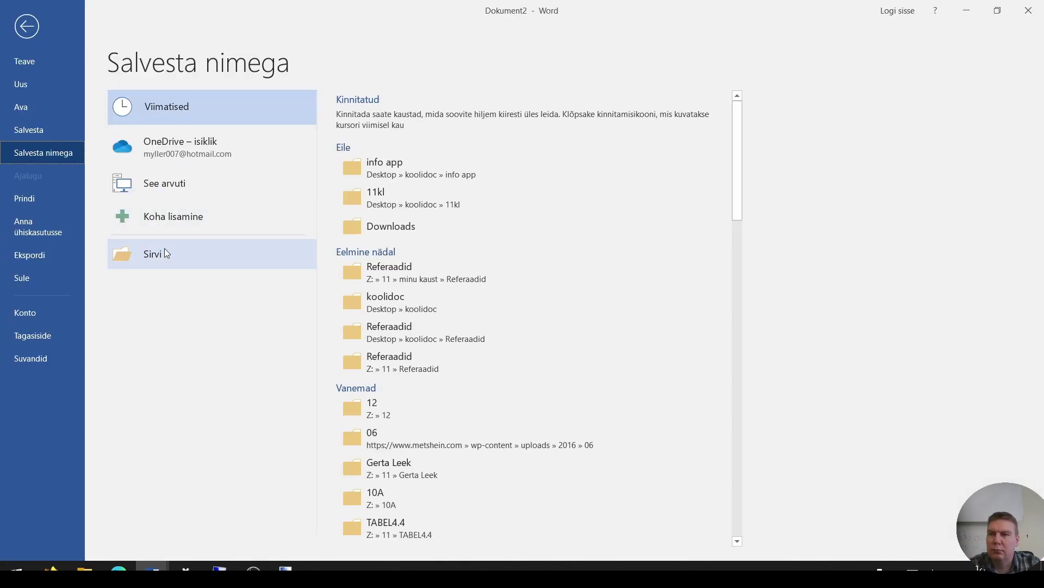
click(96, 32)
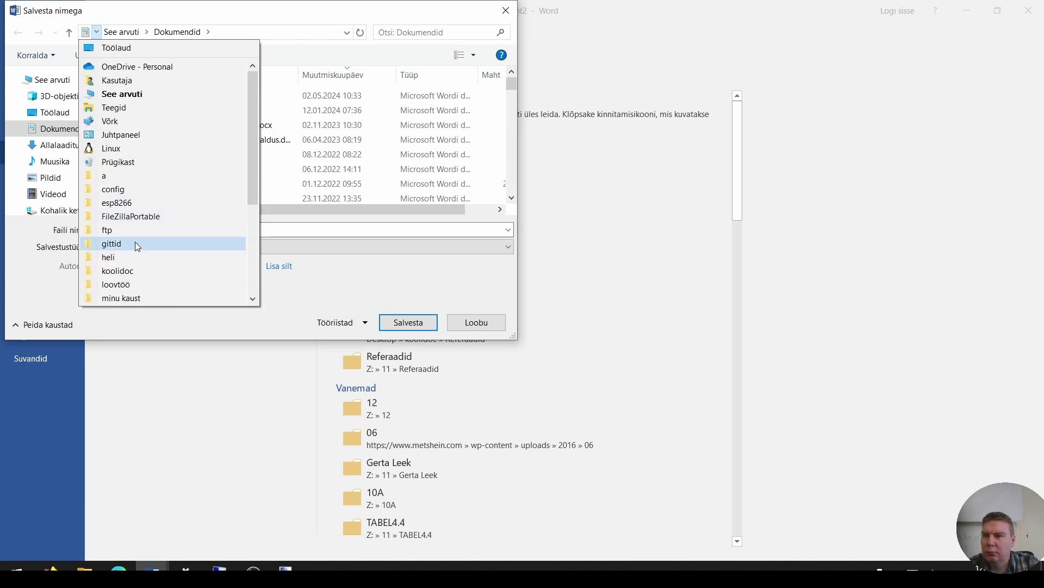
click(138, 272)
click(143, 32)
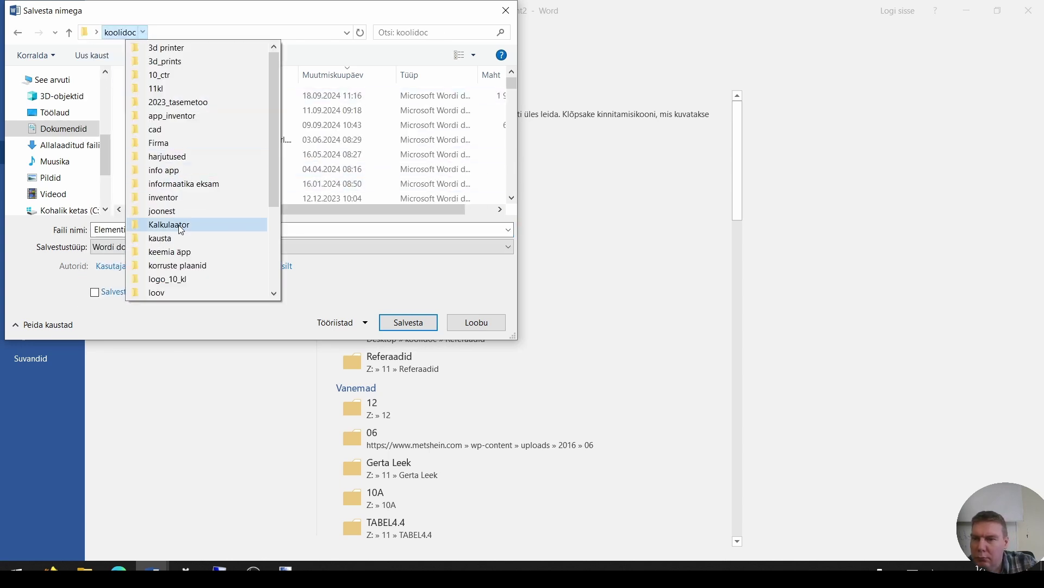
click(184, 256)
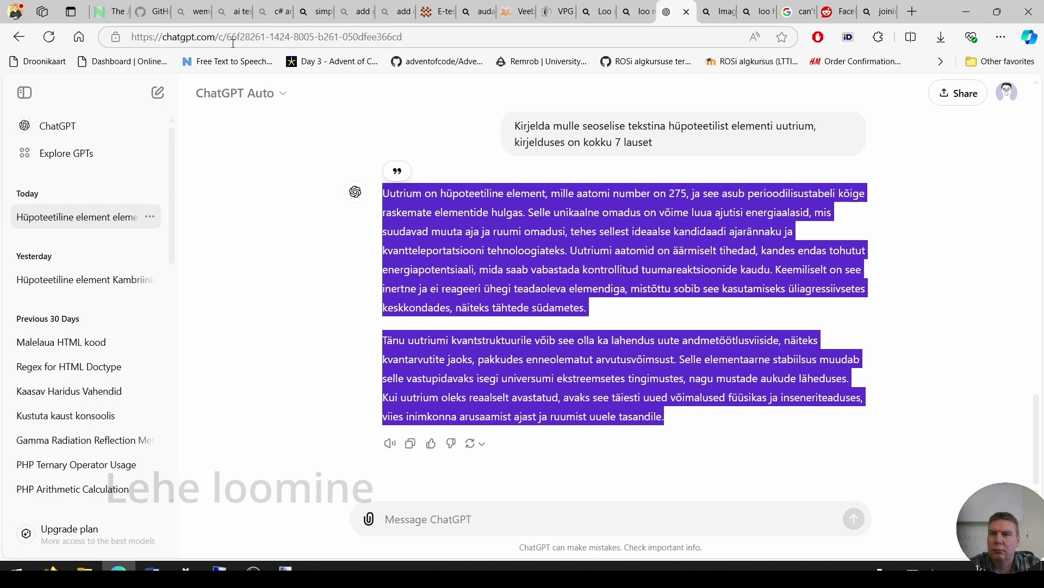
Switch to the browser and open MIT App Inventor at ai2.appinventor.mit.edu, without the project number at the end of the address.
click(234, 37)
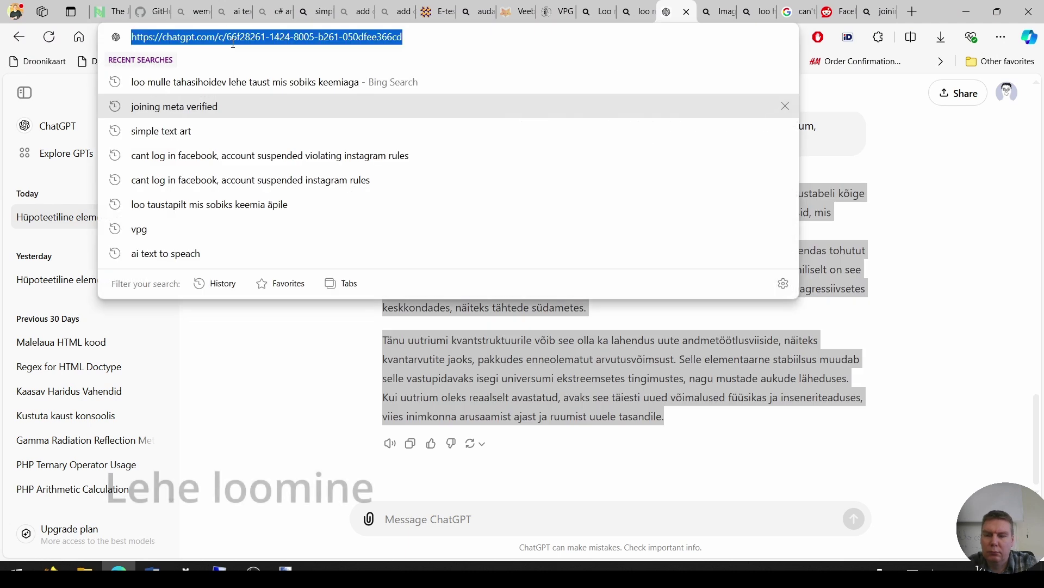
text(ai2)
key(Return)
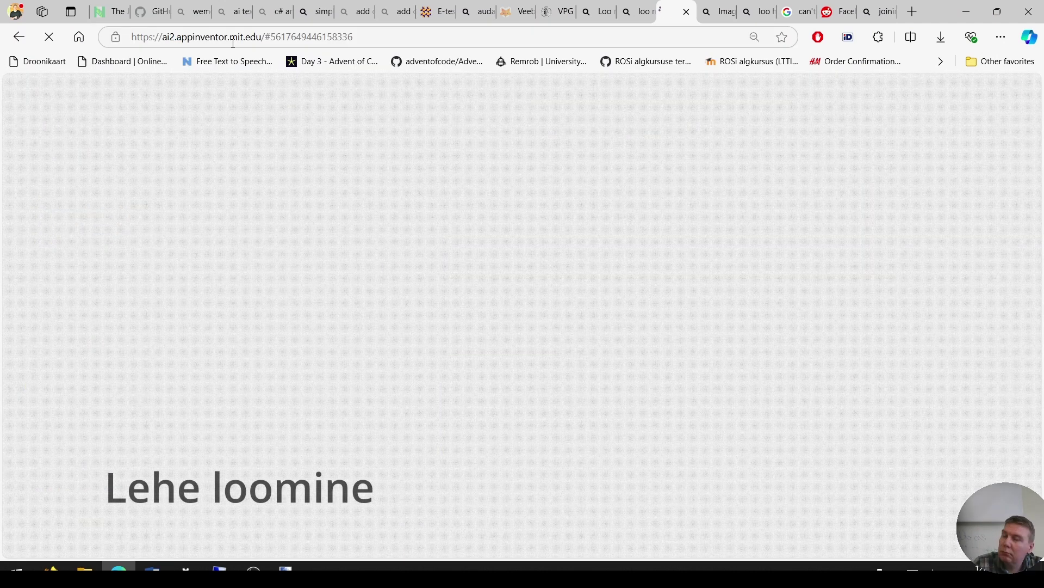
double_click(264, 37)
drag(356, 36, 266, 36)
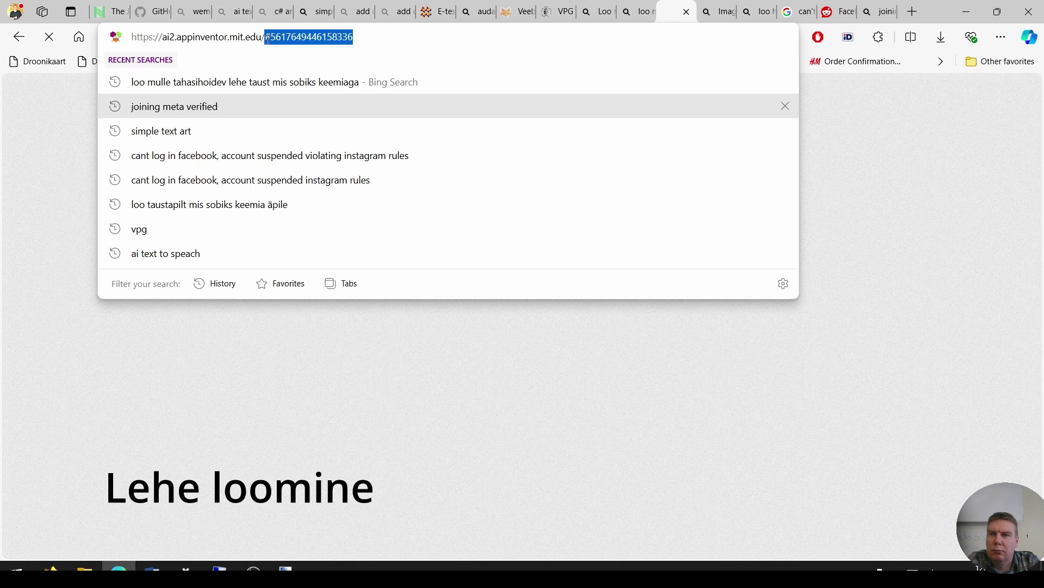
key(BackSpace)
key(Return)
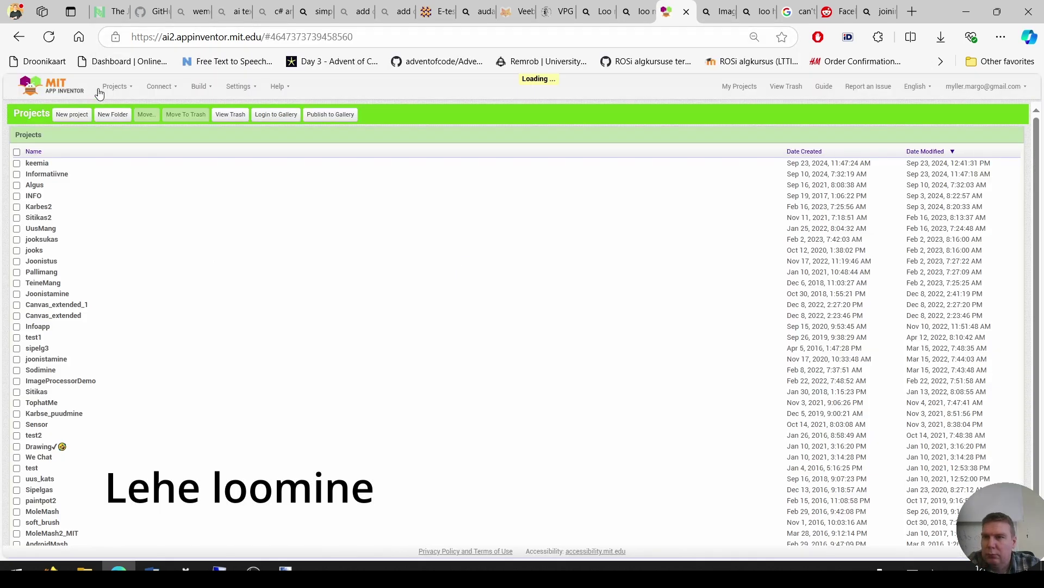
Create a new App Inventor project named Keemia and set its viewer preview to Tablet size (480 x 675).
key(ctrl+0)
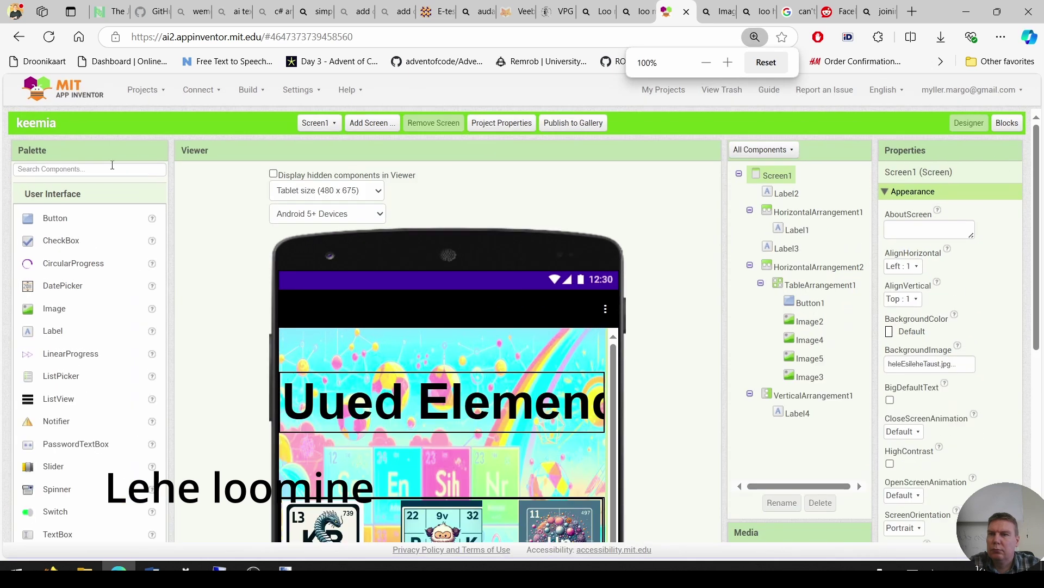
click(143, 90)
click(159, 139)
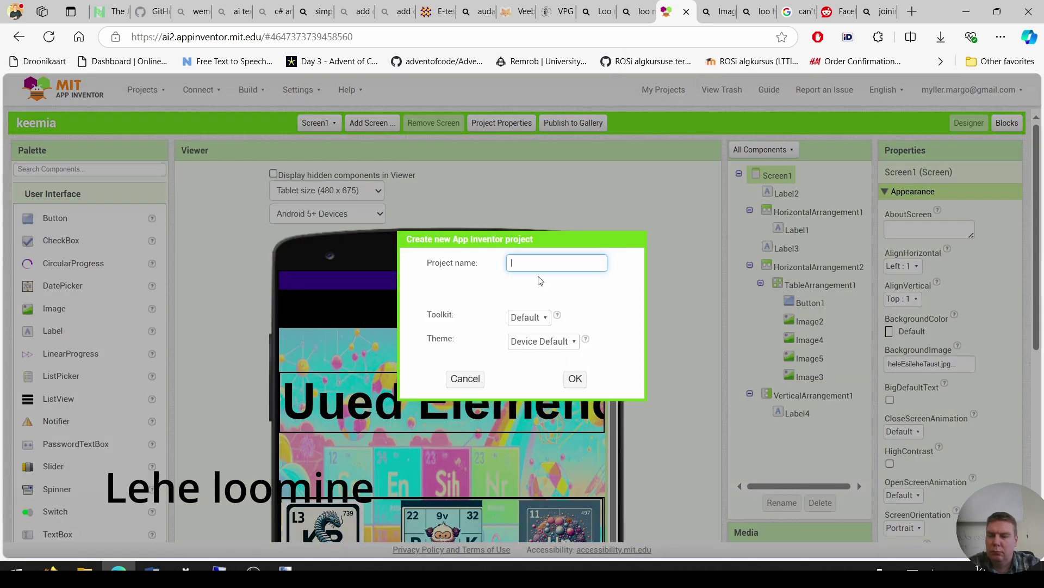
click(574, 379)
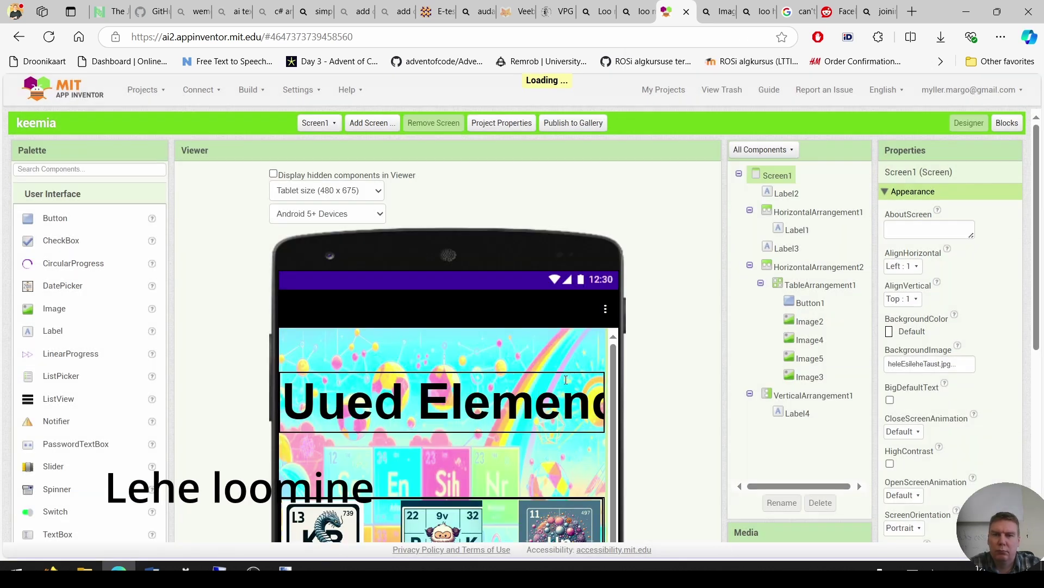
click(414, 190)
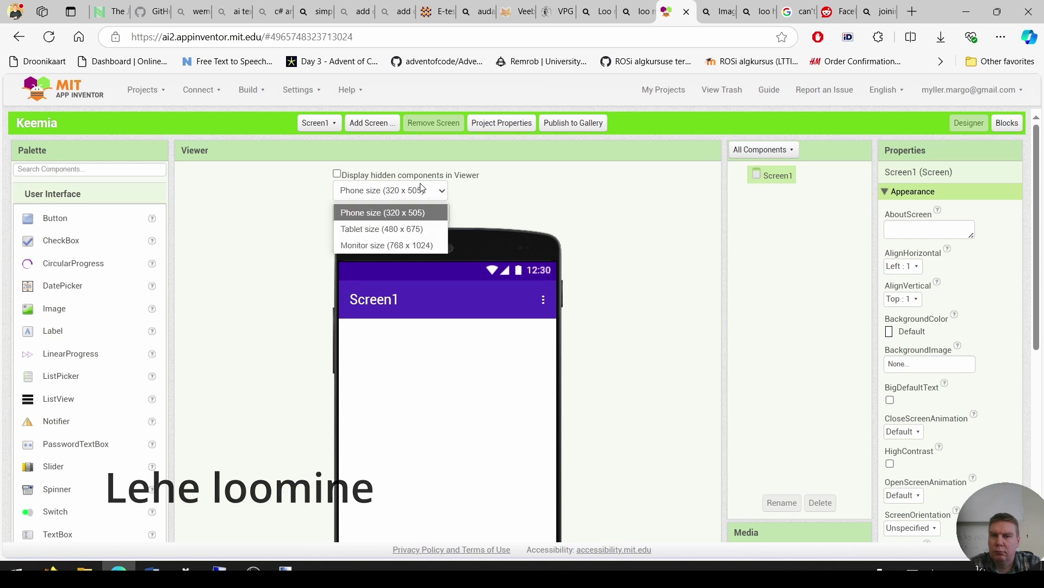
click(409, 227)
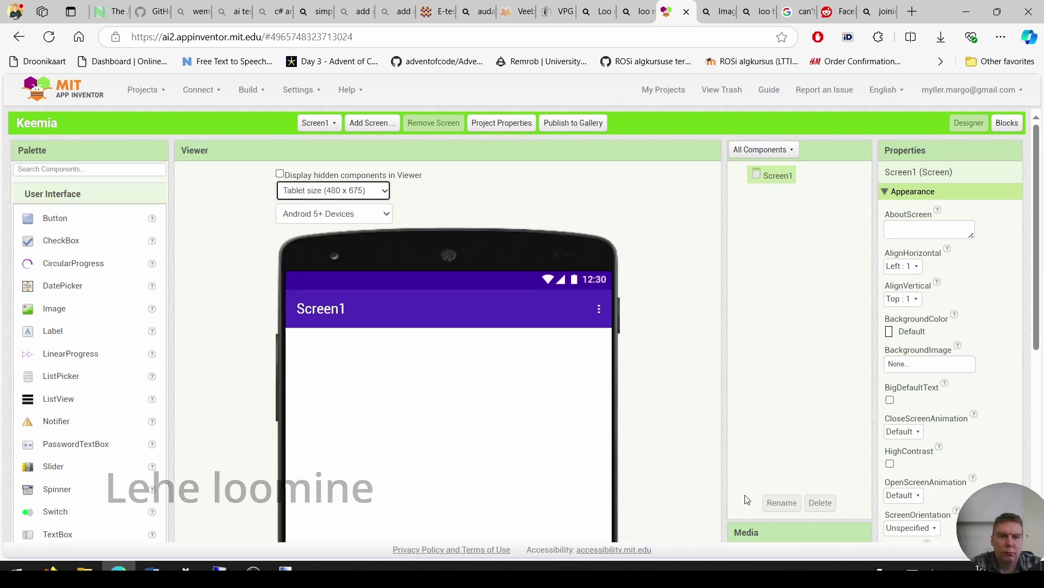
Upload all eight images from the keemia äpp folder to the project's media, leaving out Elementium.docx.
mouse_move(84, 569)
click(369, 521)
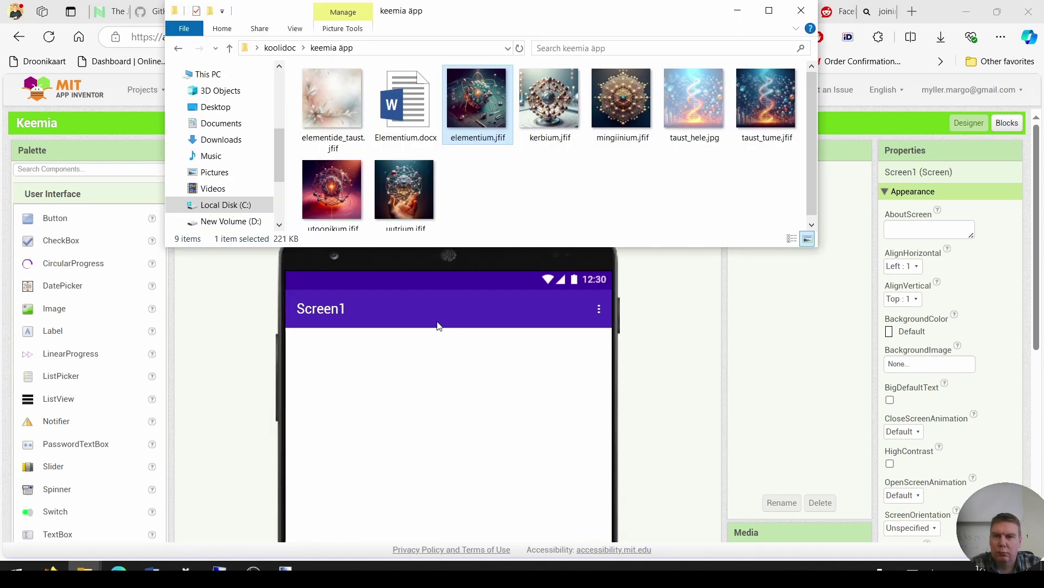
drag(794, 222, 363, 100)
drag(511, 131, 766, 548)
click(697, 11)
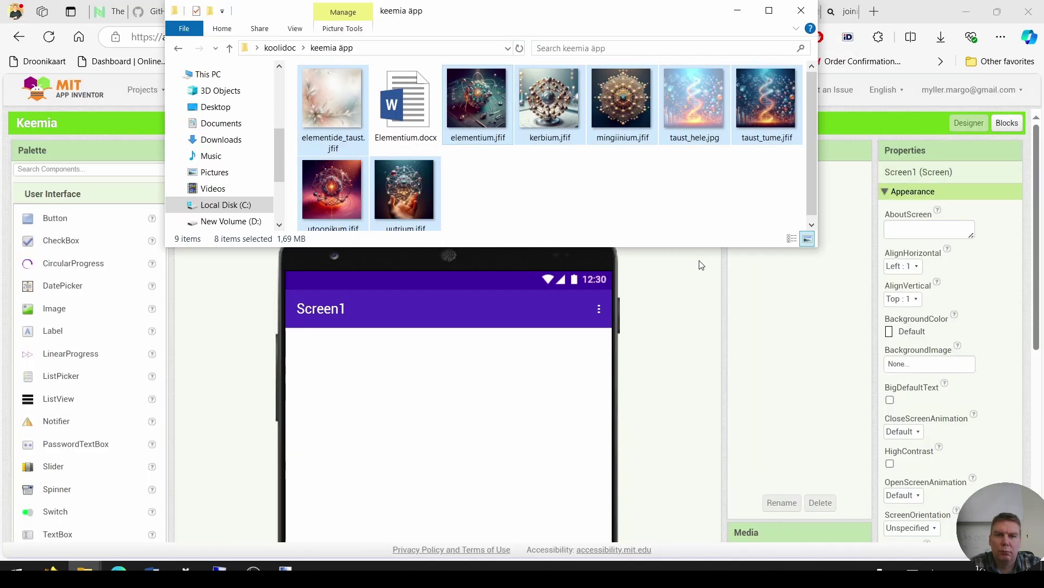
drag(579, 105, 791, 426)
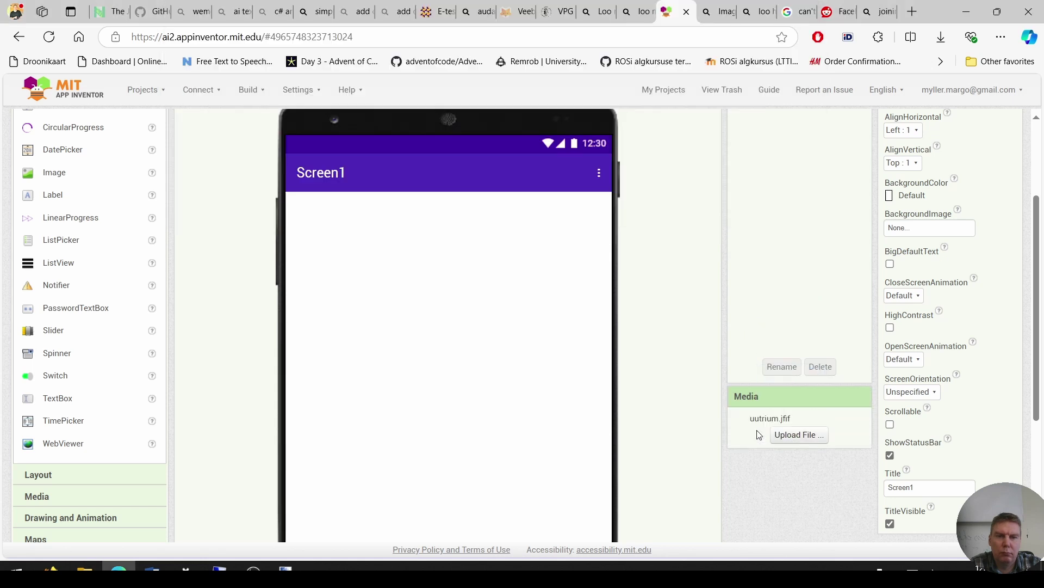
Set the screen's title to "Keemia" and its background image to taust_hele.jpg.
click(930, 490)
text(Keemia)
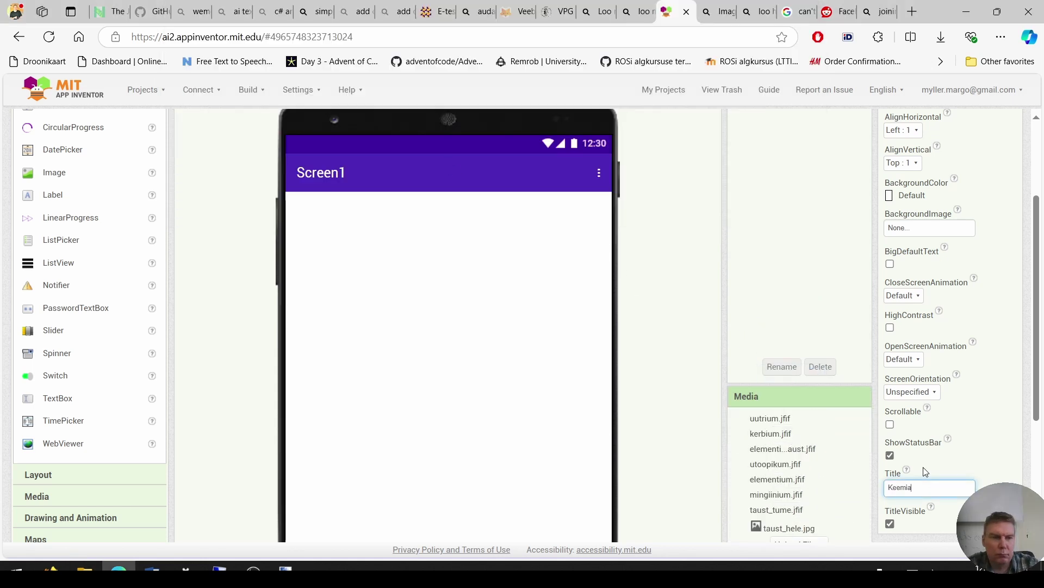
click(923, 236)
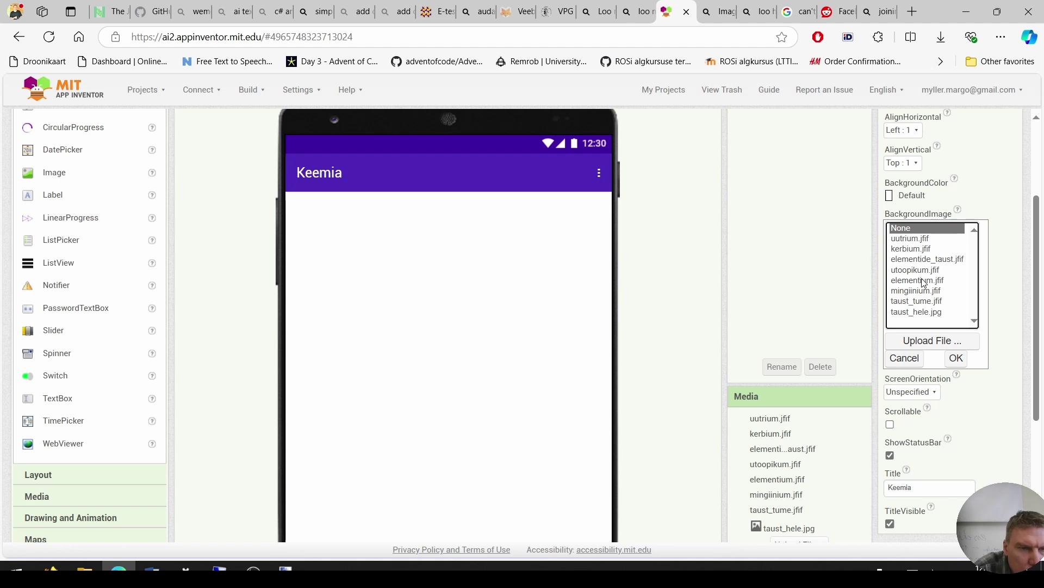
click(925, 311)
click(956, 359)
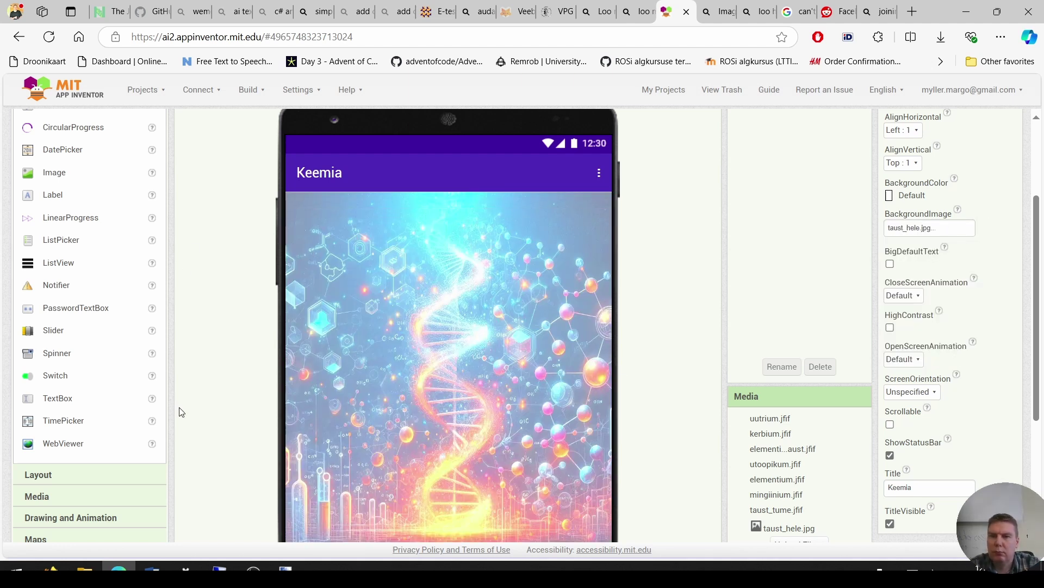
Switch to paint.net and create a new blank 1000 × 750 pixel image.
click(286, 568)
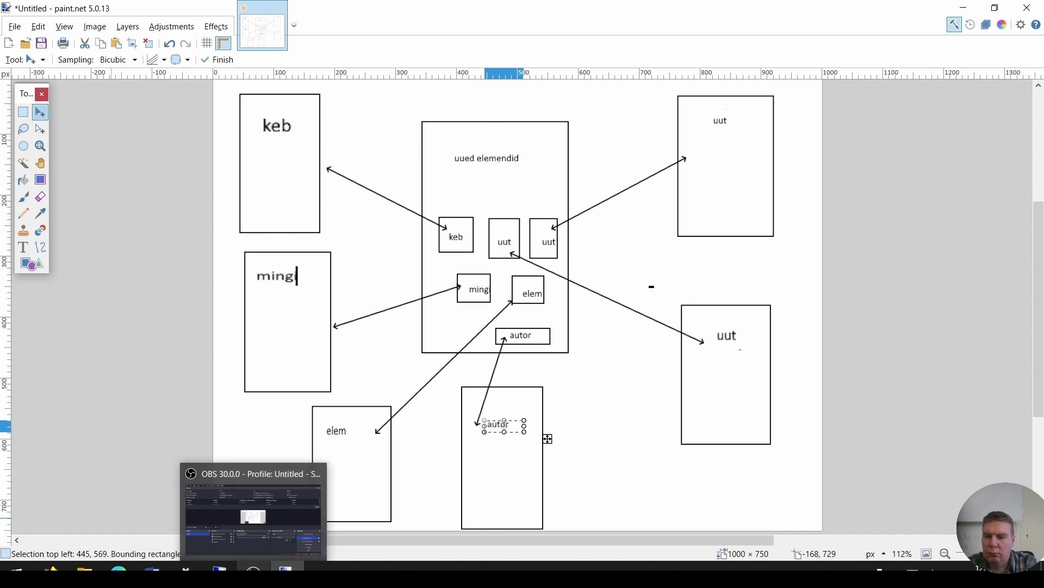
key(ctrl+n)
click(498, 370)
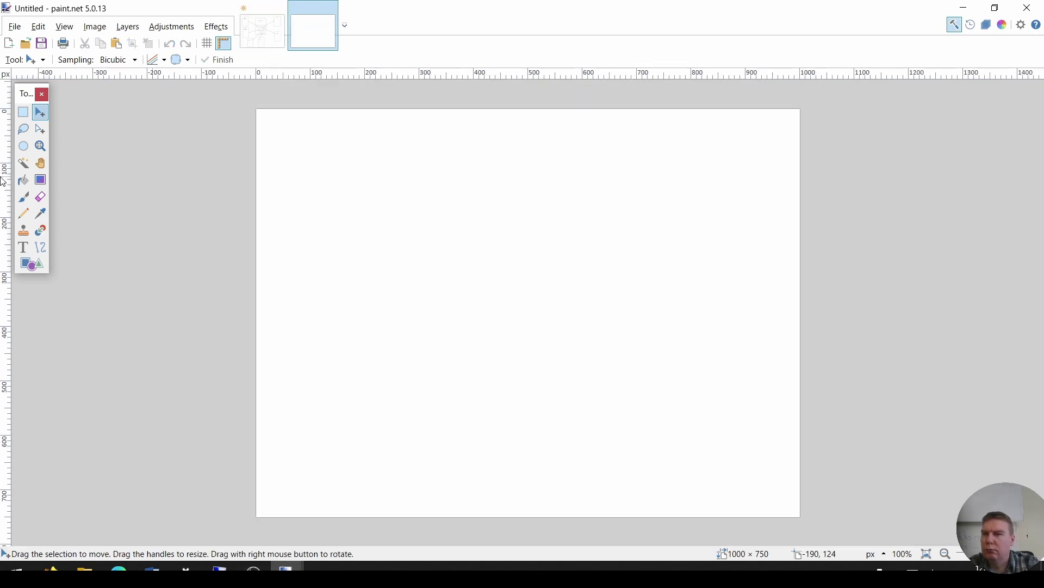
Add the text "Uued keemilised elemendid!" on two lines in the upper half of the blank canvas.
click(23, 247)
click(428, 197)
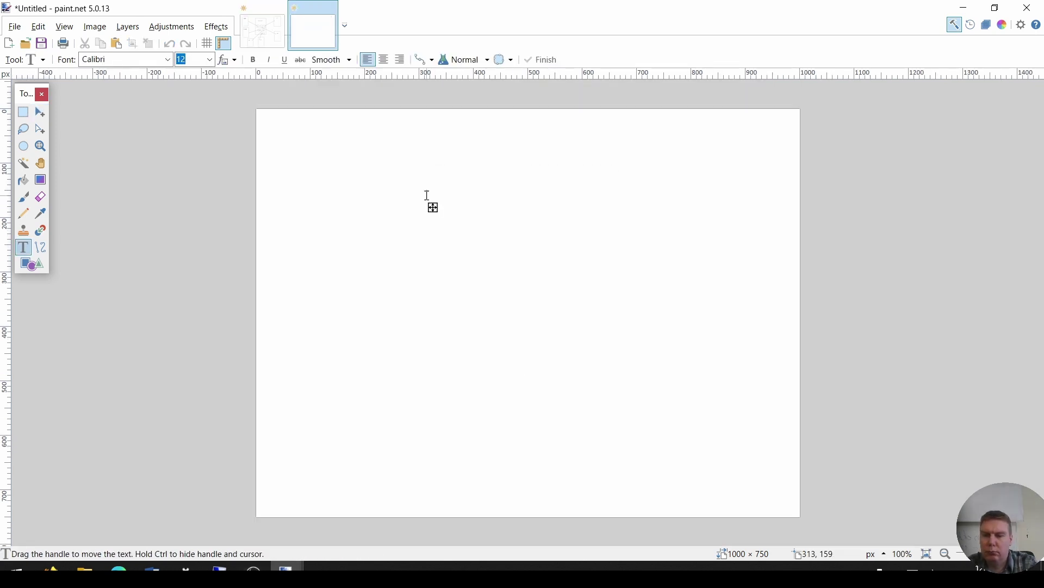
text(Used)
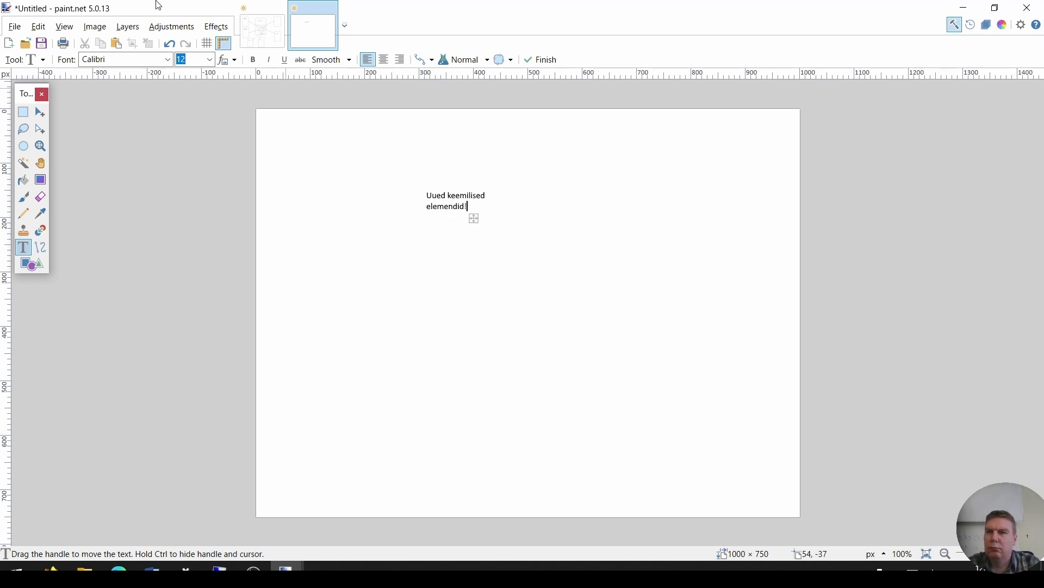
Try the heading text in Comic Sans MS at sizes 84 and 36.
click(167, 60)
scroll(232, 401, down, 1)
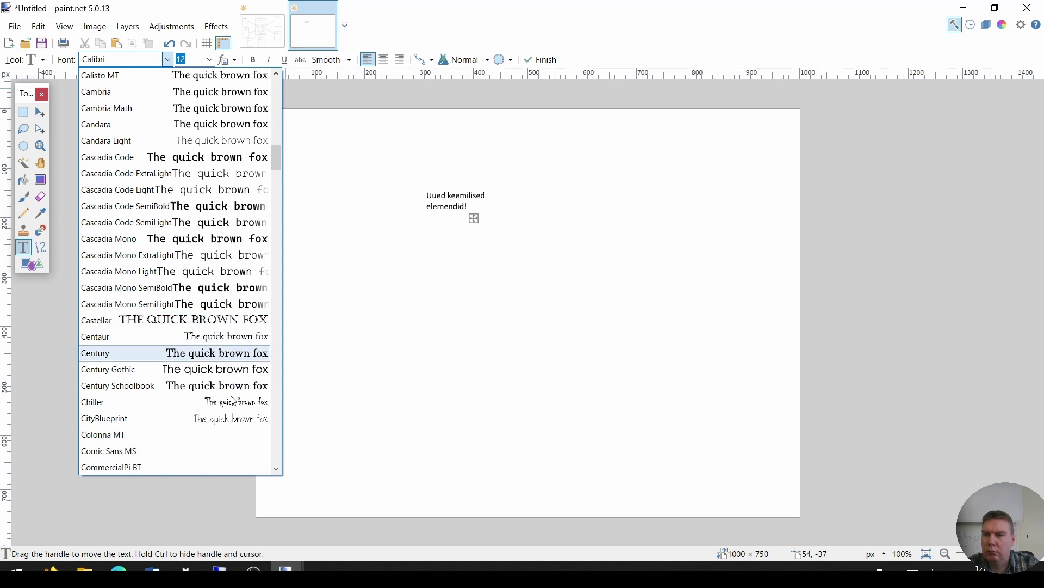
click(163, 451)
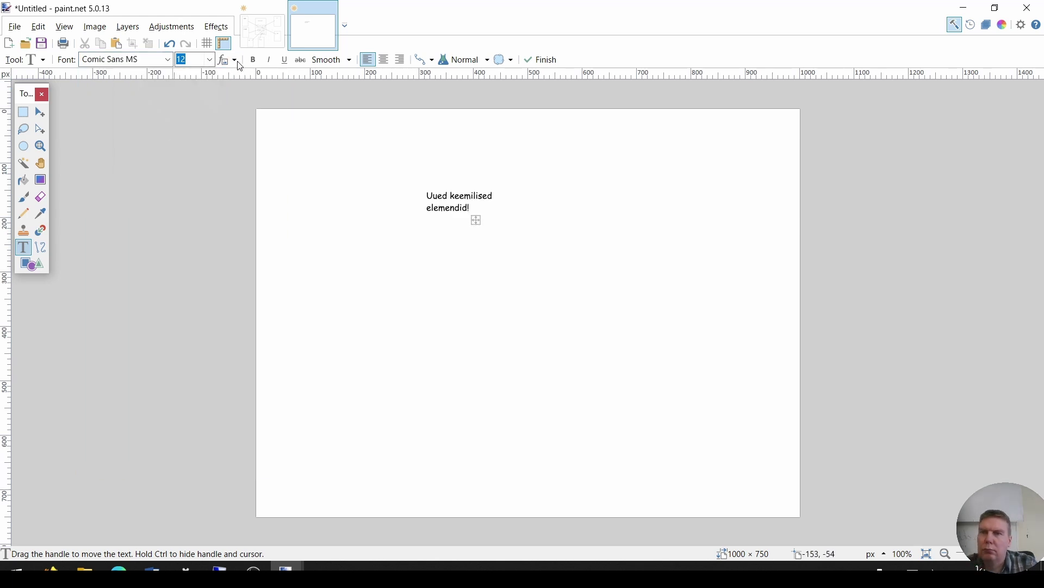
click(209, 59)
click(190, 254)
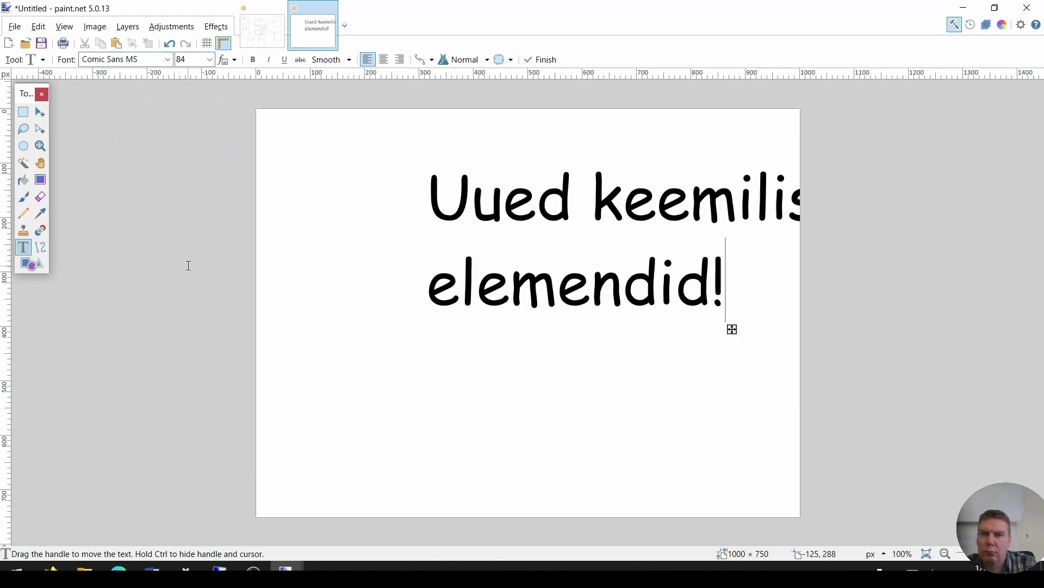
click(207, 62)
click(190, 219)
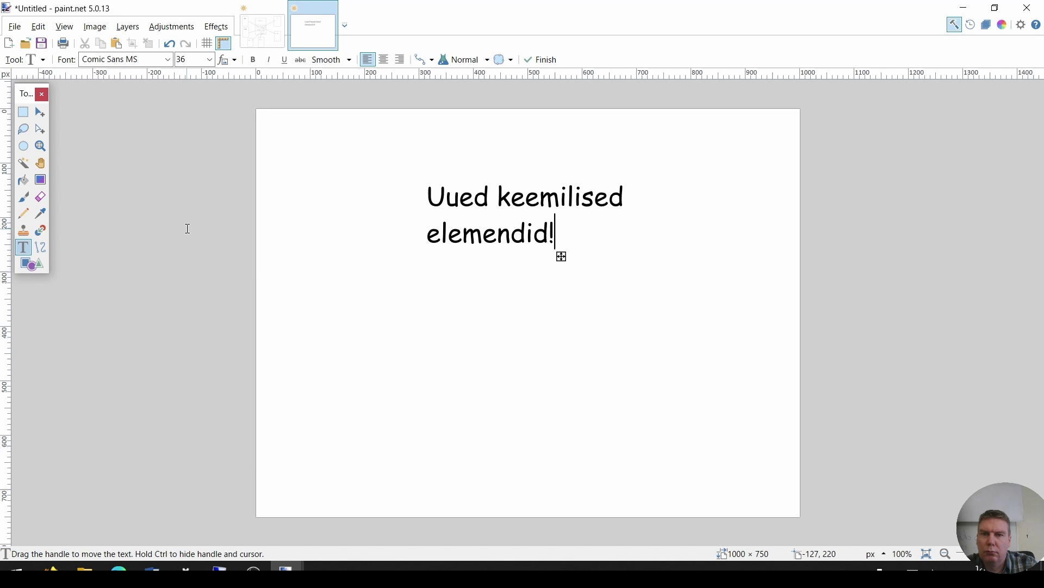
Set the heading text's font to Forte at size 48 and commit the text.
click(167, 60)
scroll(174, 205, down, 5)
click(204, 338)
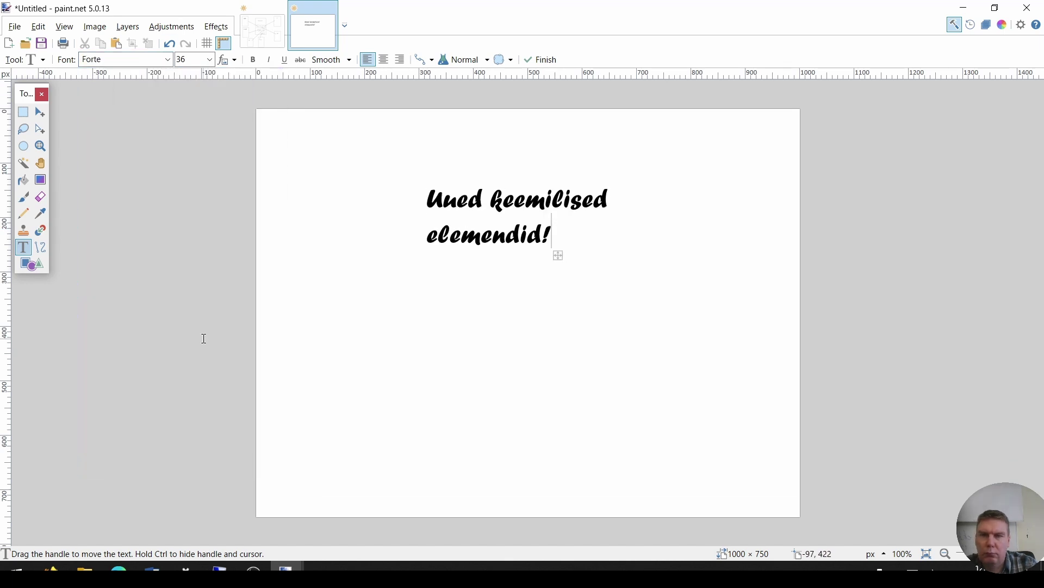
click(210, 59)
click(195, 240)
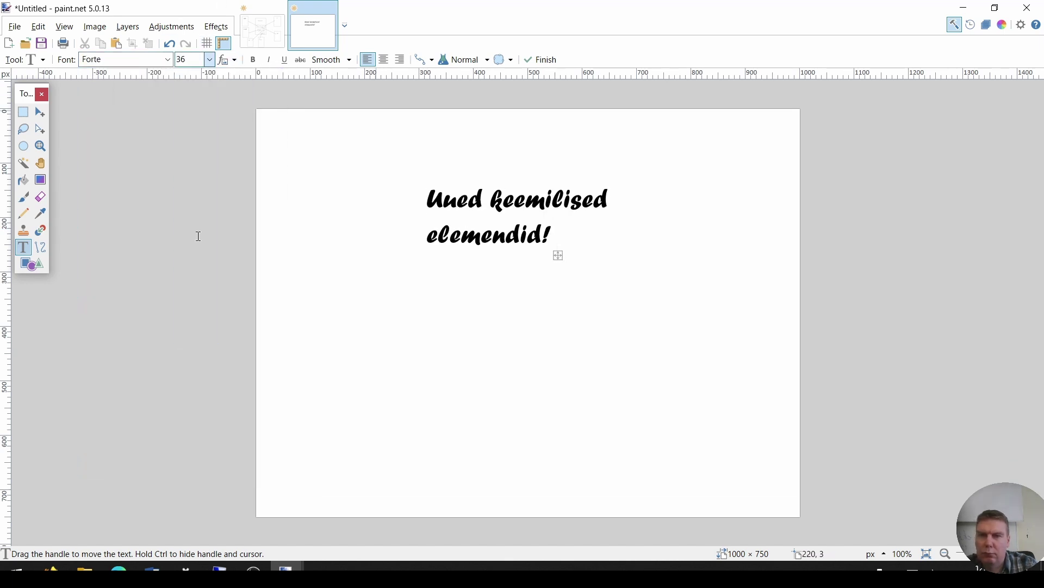
click(732, 328)
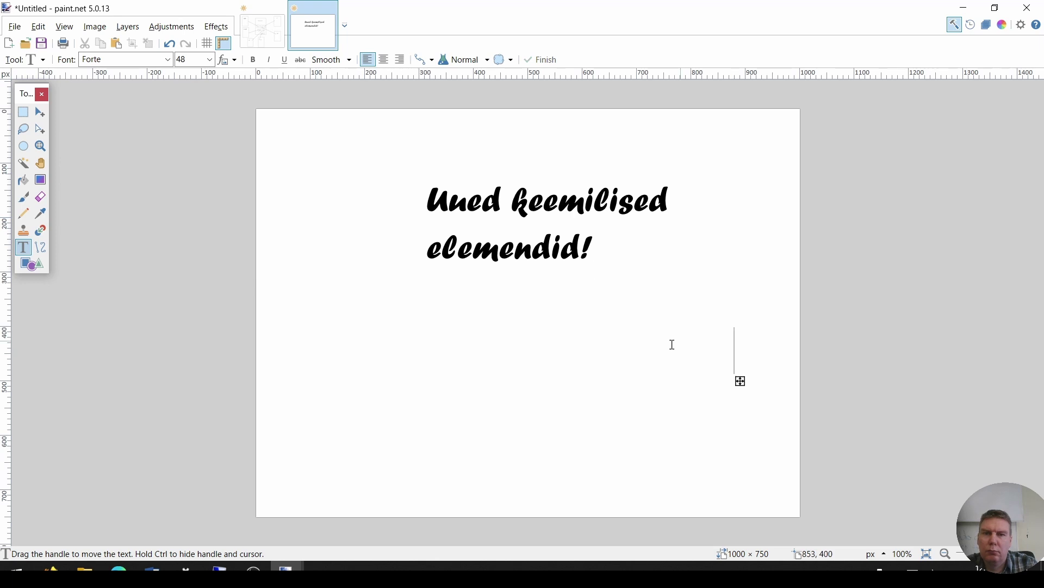
Crop the image to a rectangle of about 494 × 185 pixels around the heading text.
click(101, 28)
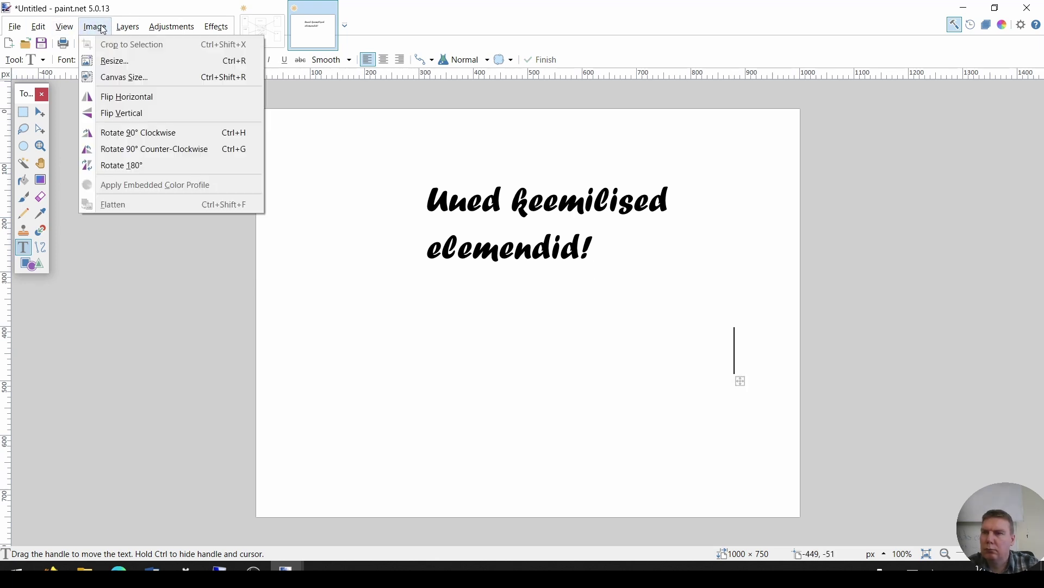
click(24, 117)
drag(417, 170, 685, 271)
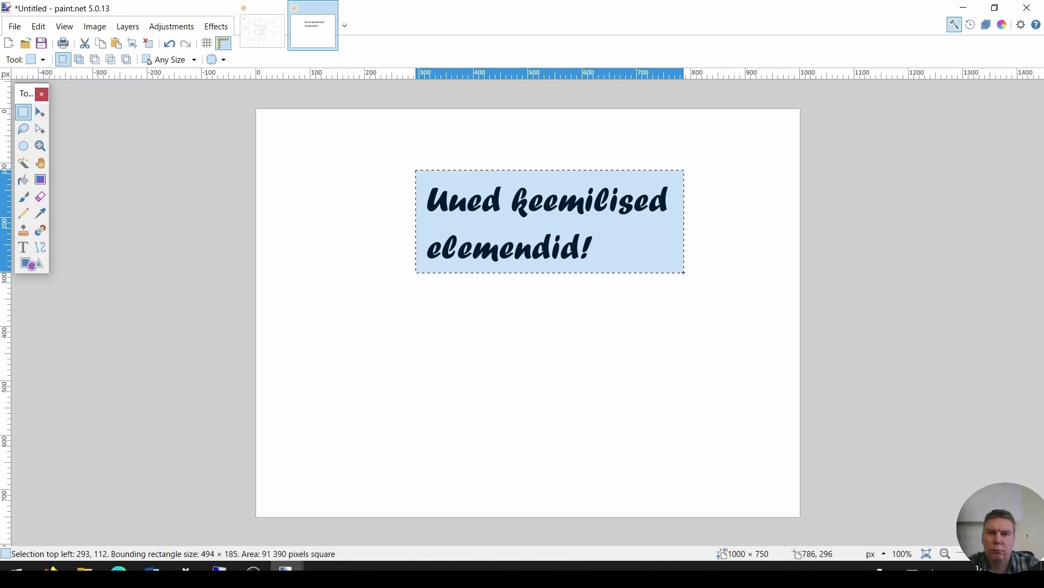
click(132, 44)
Remove the white background around the heading text with the Magic Wand and clear the selection.
click(23, 162)
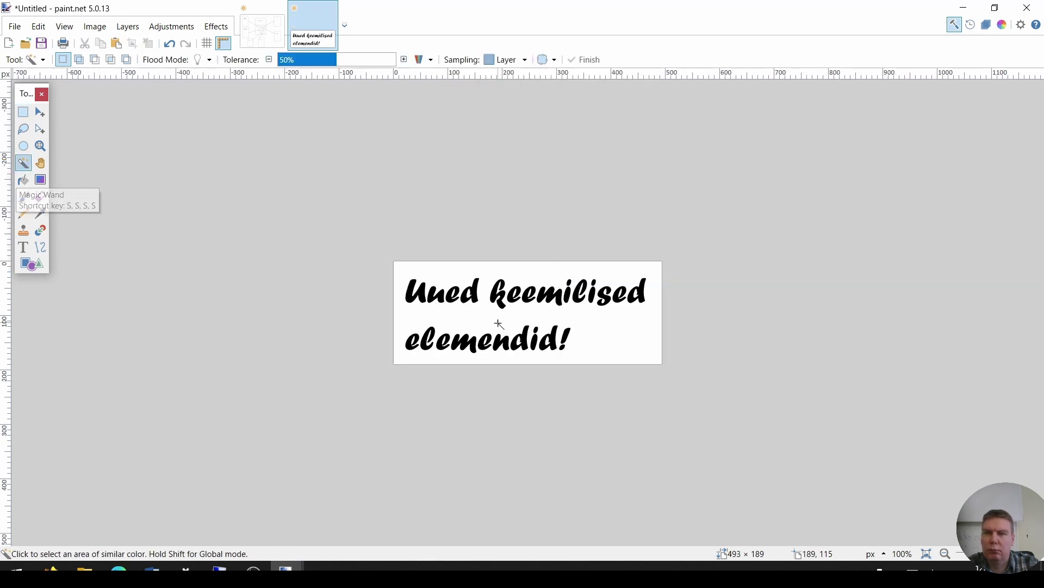
click(639, 331)
key(Delete)
key(ctrl+d)
click(15, 26)
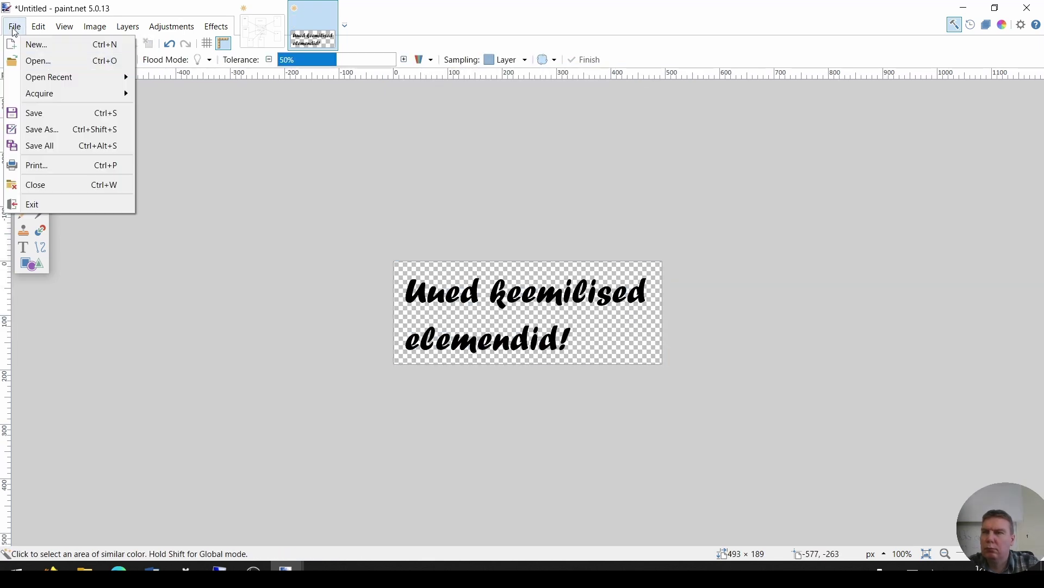
click(15, 26)
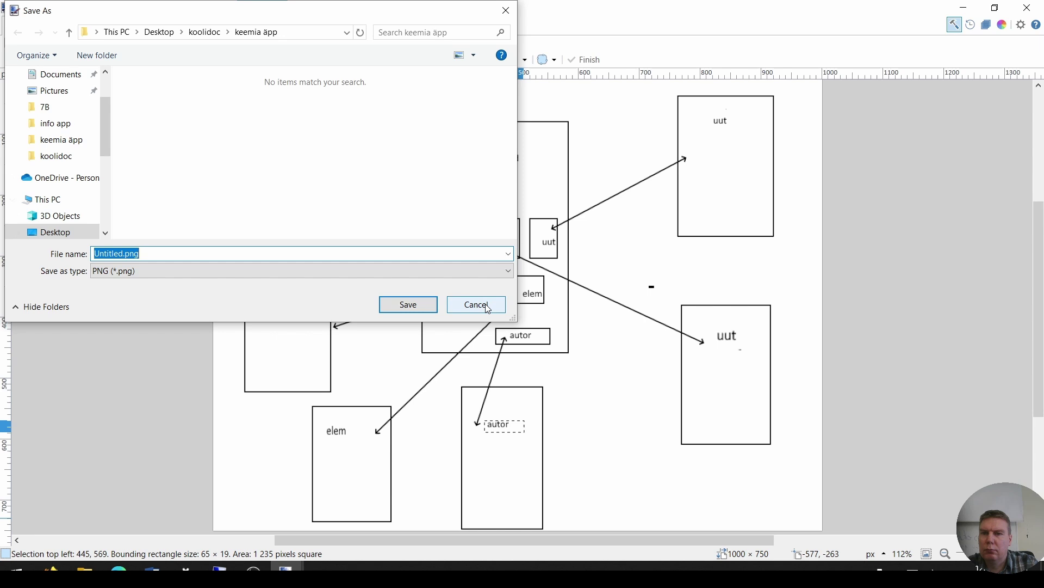
click(476, 304)
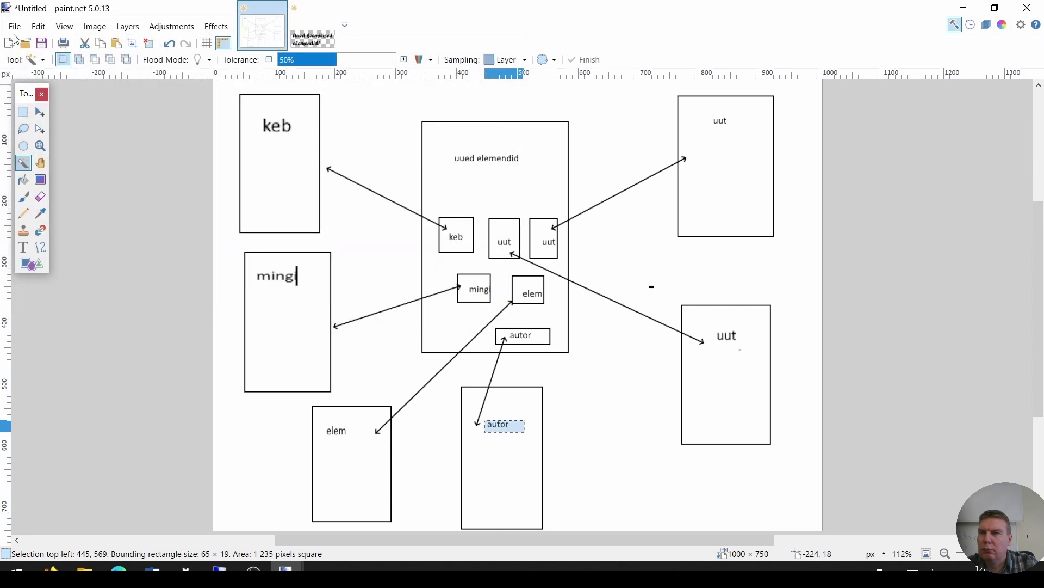
Save the screen layout sketch as a PNG named 1 in the keemia äpp folder with the default save settings.
click(16, 25)
click(32, 110)
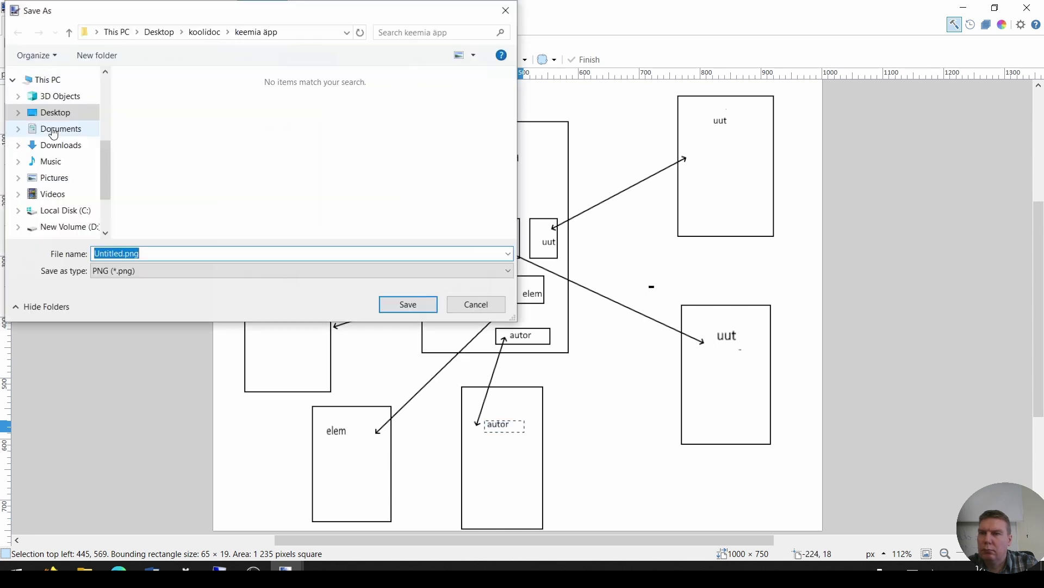
click(175, 271)
click(155, 296)
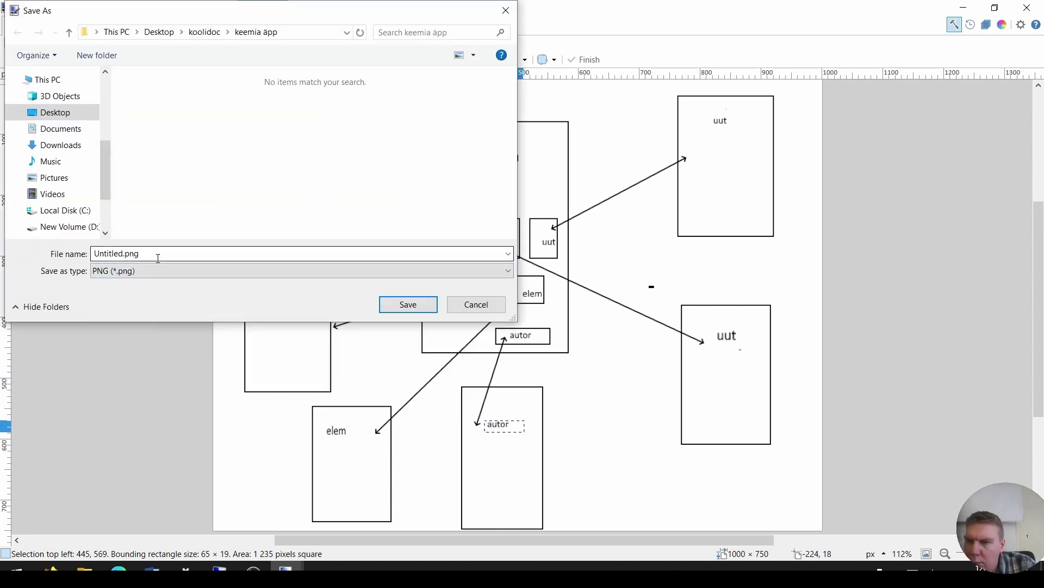
click(156, 256)
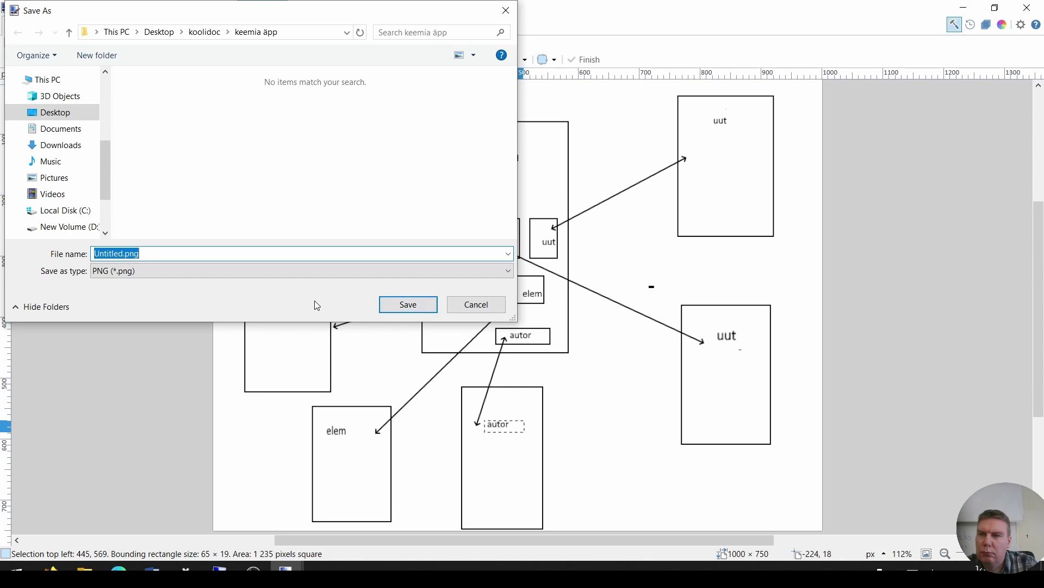
text(1)
click(407, 309)
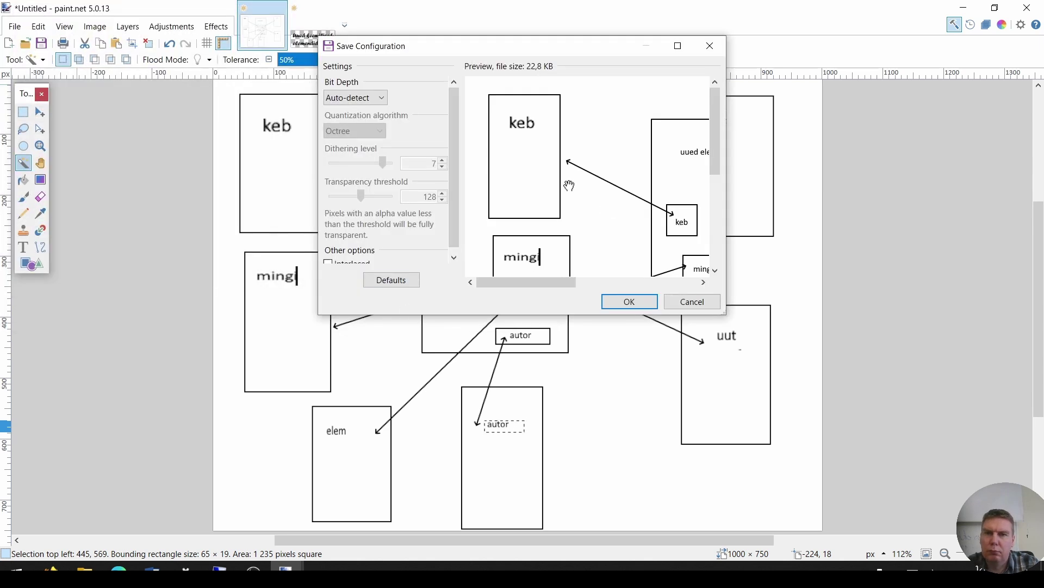
click(627, 303)
Save the transparent heading image as a PNG named pealkiri in the keemia äpp folder with the default save settings.
click(313, 24)
click(16, 26)
click(43, 130)
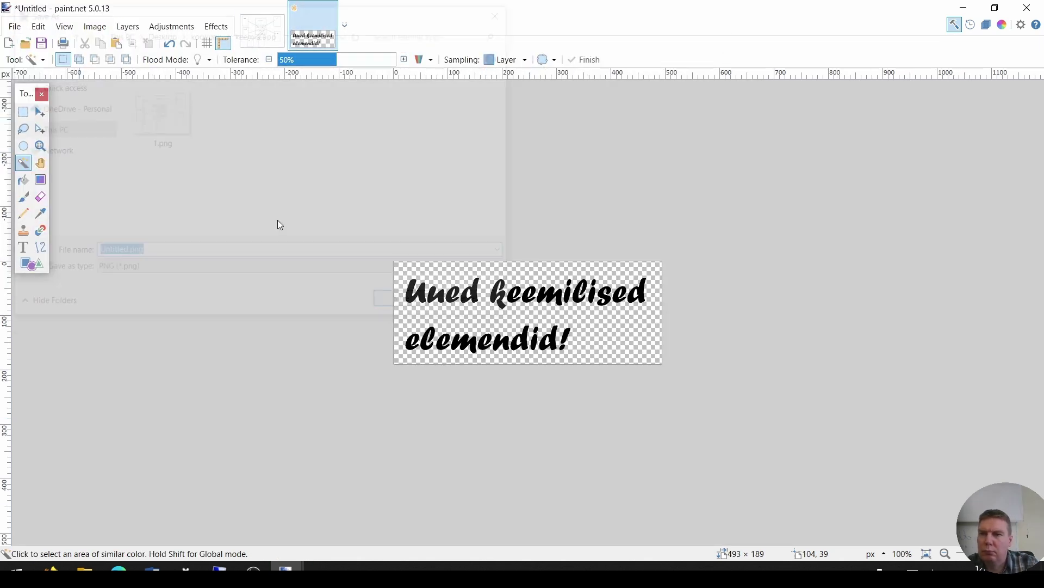
text(pe)
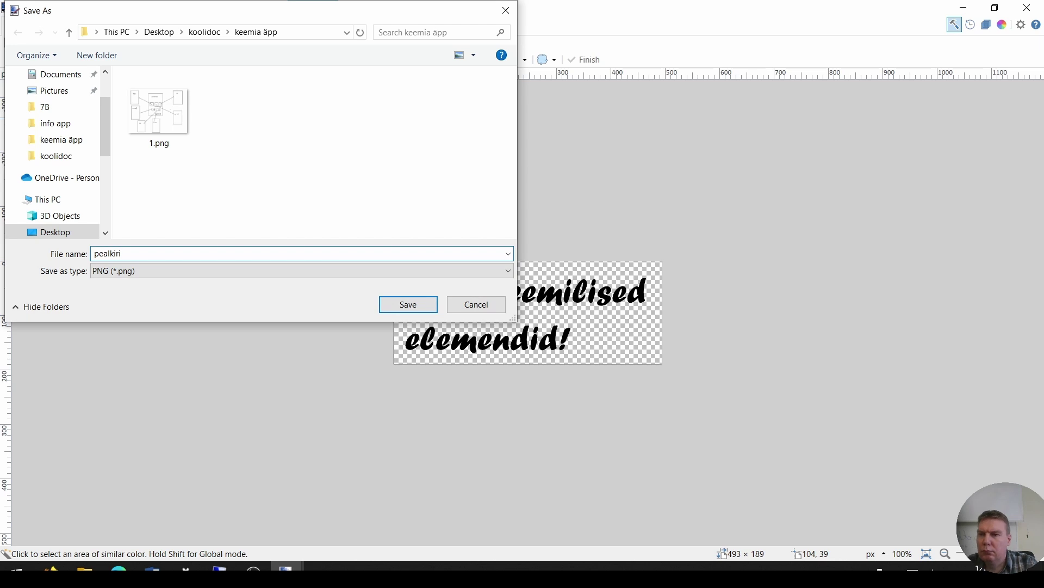
text(alkiri)
click(395, 306)
click(606, 300)
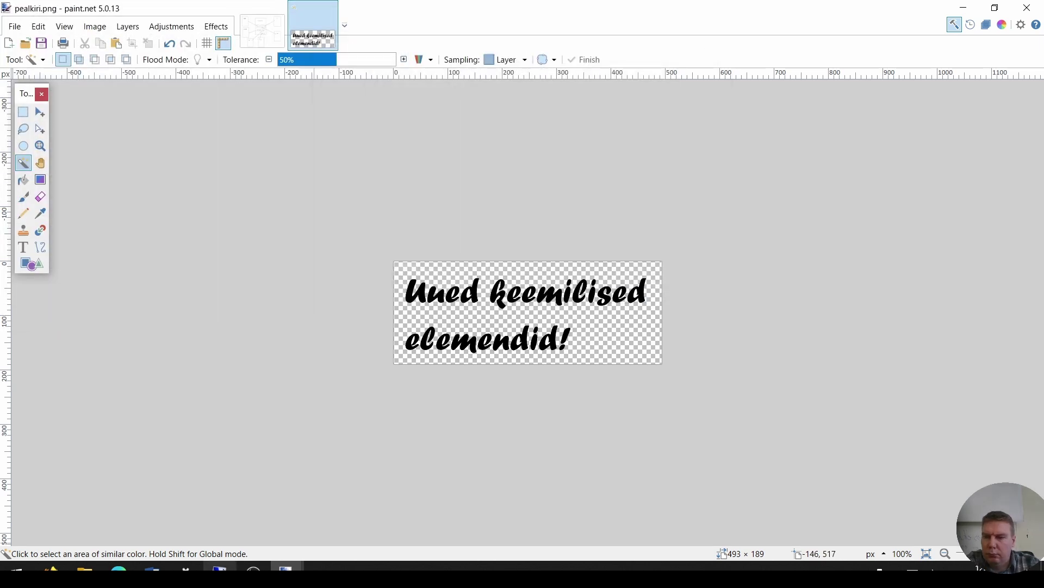
Switch to MIT App Inventor and upload pealkiri.png from the keemia äpp folder to the project's media.
key(alt+Tab)
scroll(799, 402, down, 3)
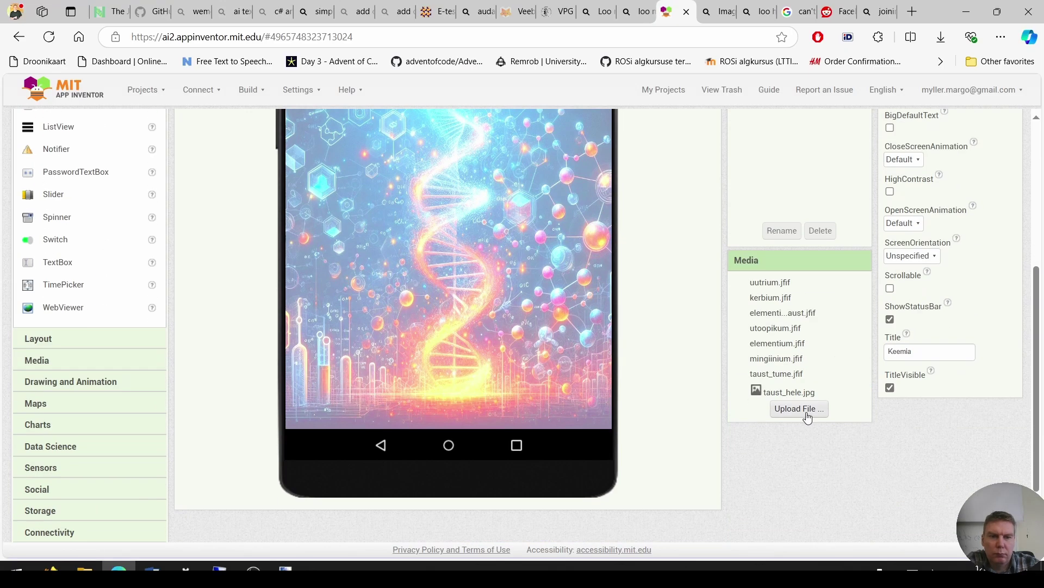
click(798, 408)
click(421, 303)
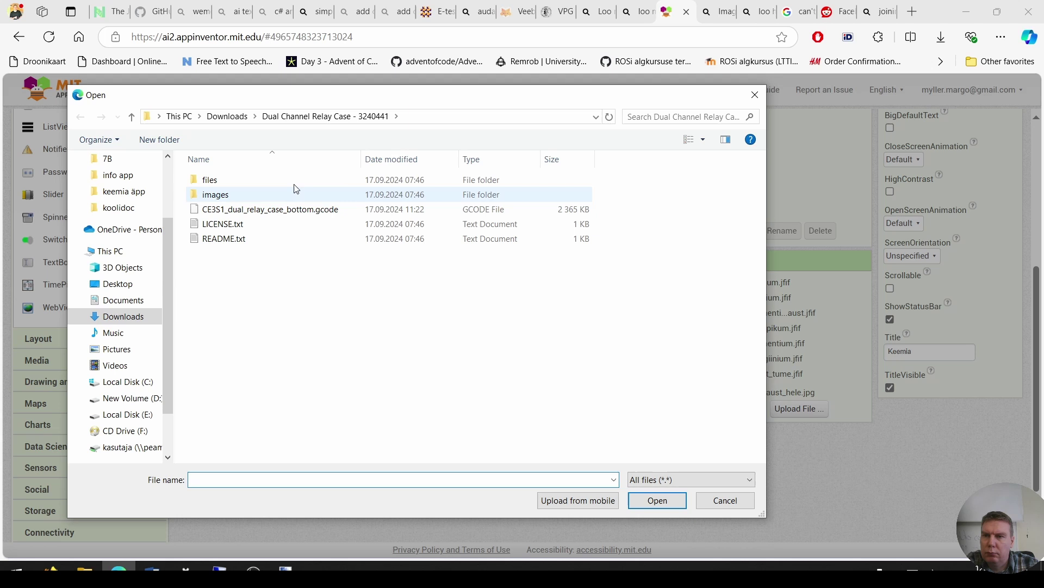
click(159, 116)
click(180, 355)
click(205, 116)
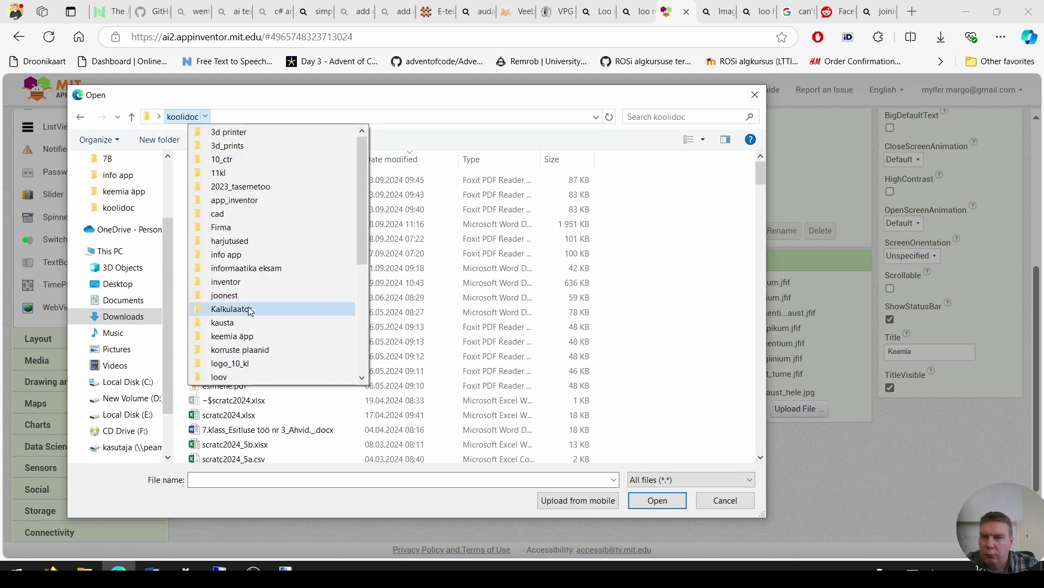
click(252, 335)
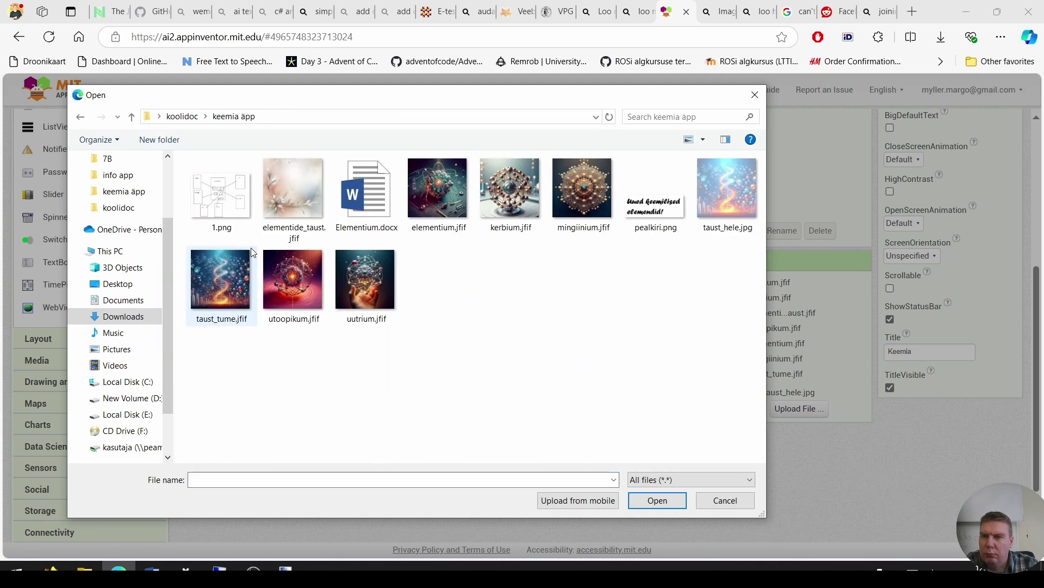
double_click(630, 208)
click(581, 336)
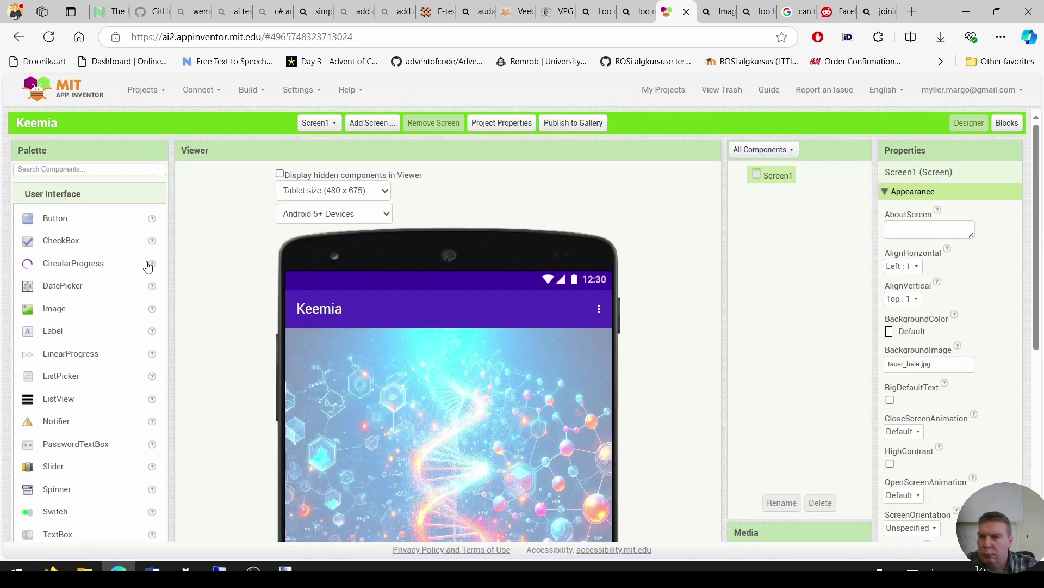
Add a HorizontalArrangement at the top of the screen with centred horizontal alignment and Fill parent width.
scroll(93, 380, down, 5)
click(63, 348)
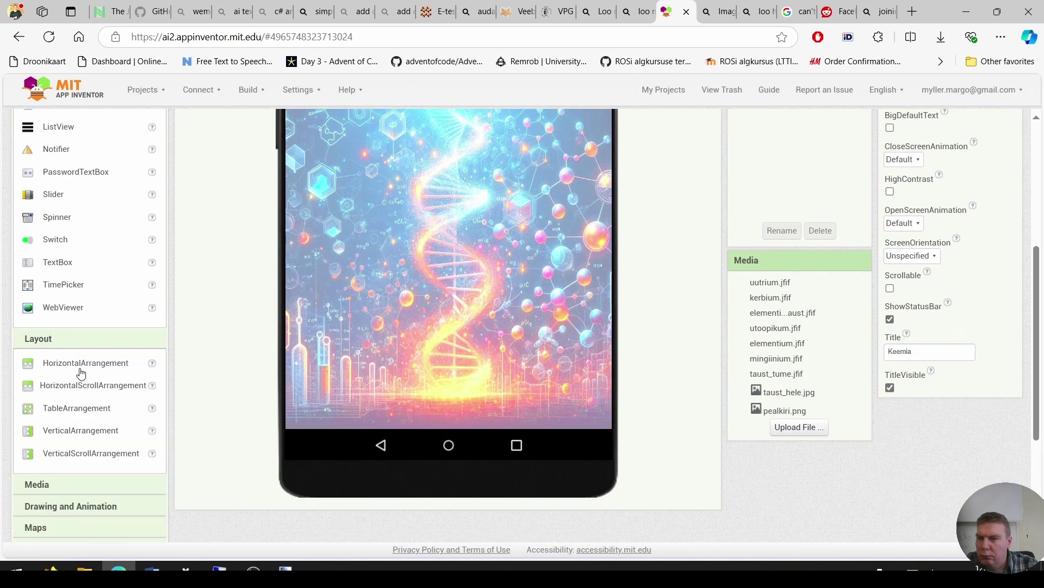
drag(79, 369, 508, 188)
click(916, 170)
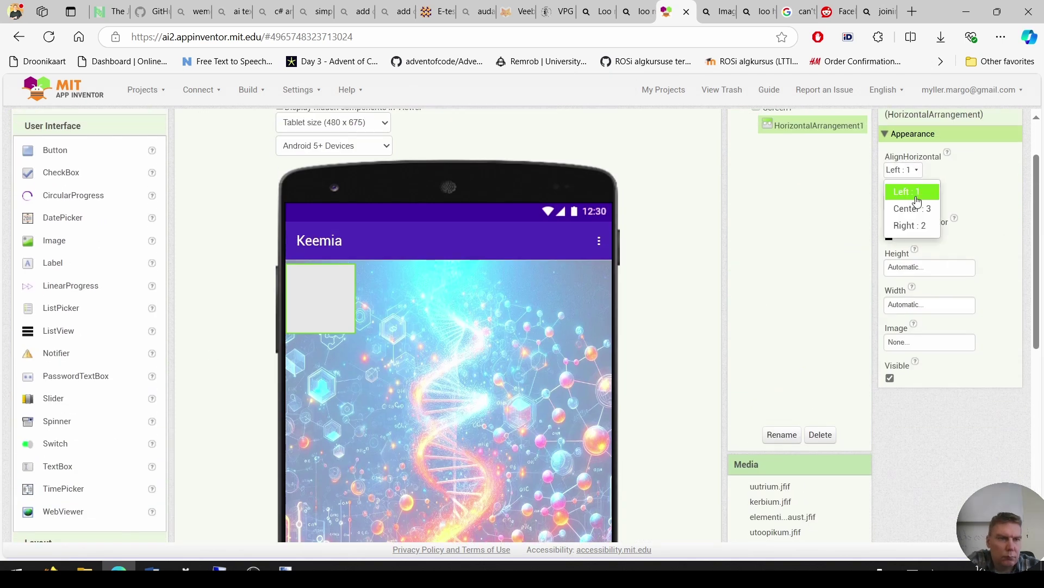
click(904, 206)
click(928, 308)
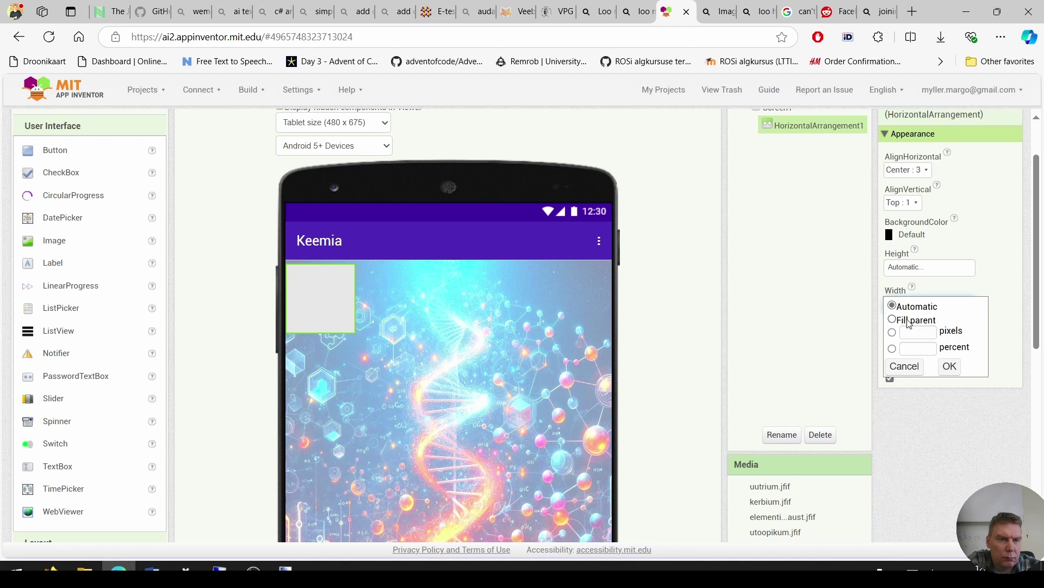
click(949, 367)
Add an Image component inside the horizontal arrangement and set its picture to pealkiri.png.
drag(55, 240, 402, 300)
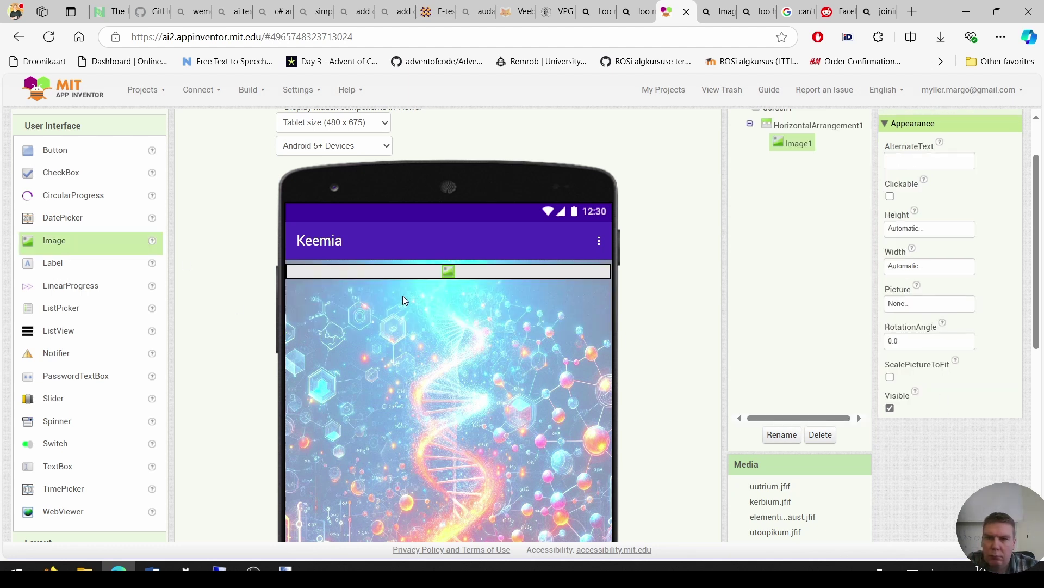
click(919, 305)
click(923, 398)
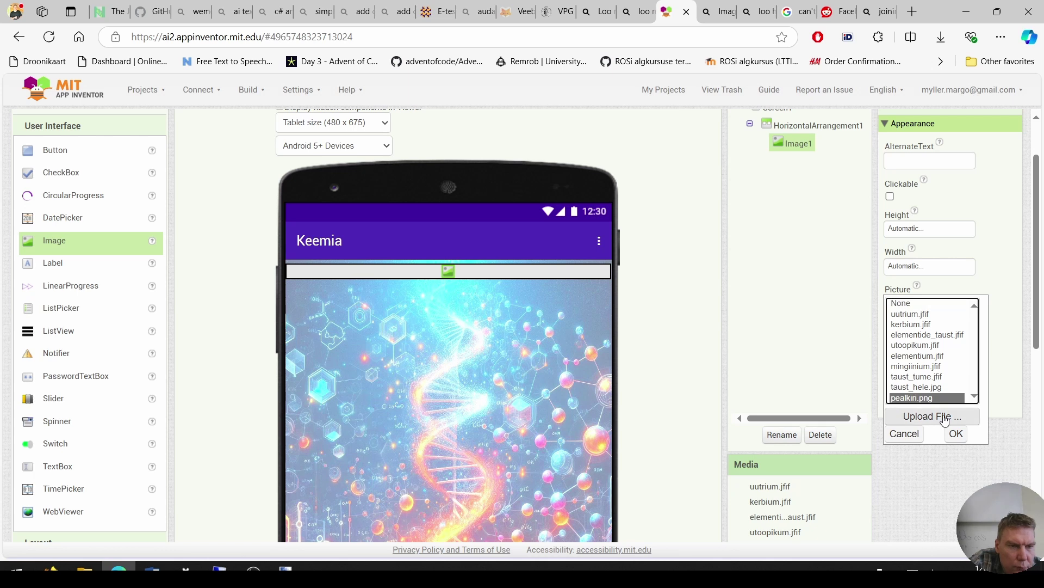
click(956, 433)
Set the horizontal arrangement's background colour to None.
click(794, 130)
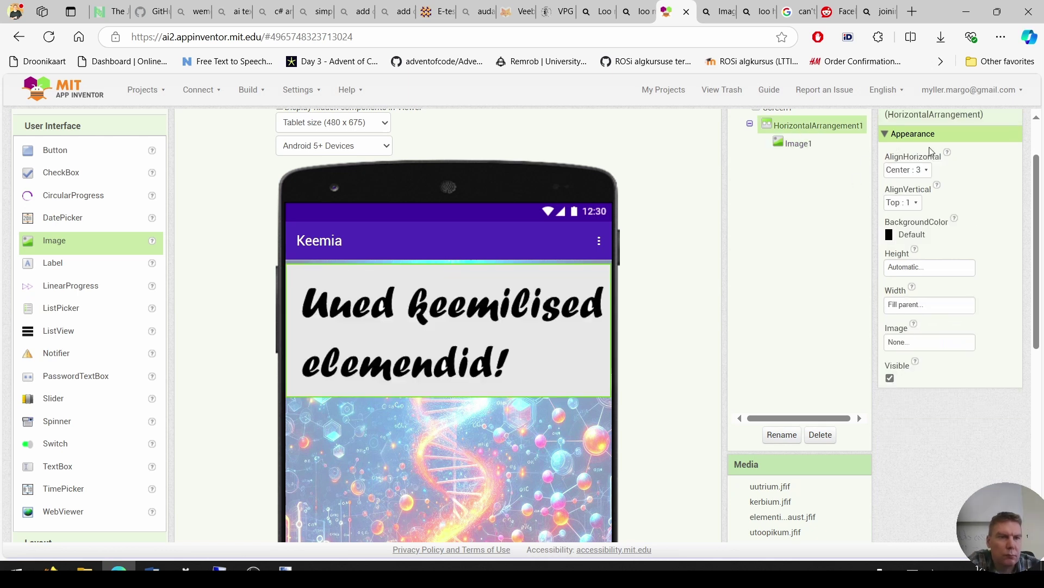
click(912, 234)
click(912, 261)
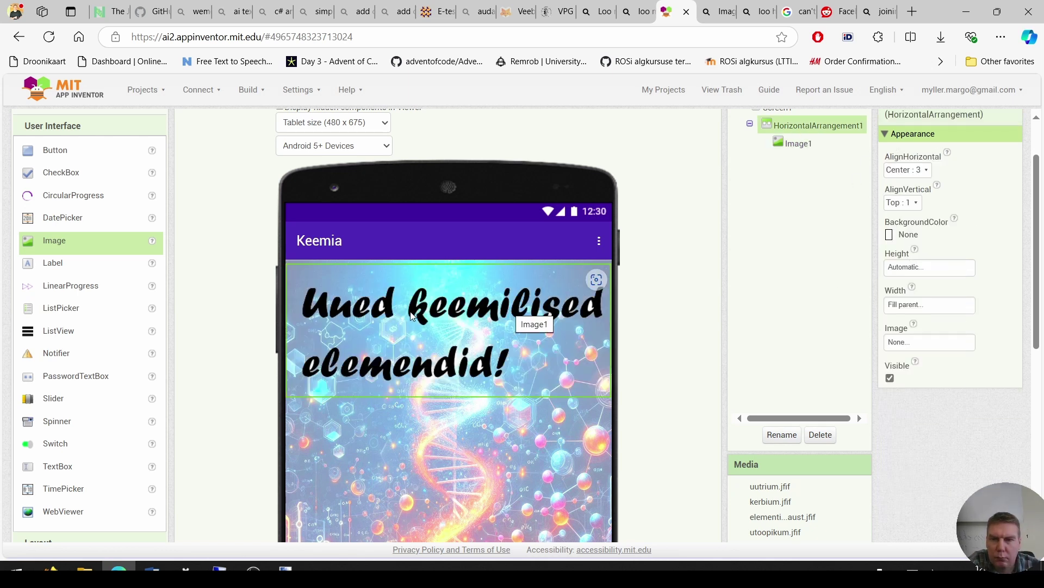
Add a Label above the heading's horizontal arrangement, set its height to 50 pixels and clear its text.
drag(48, 263, 313, 267)
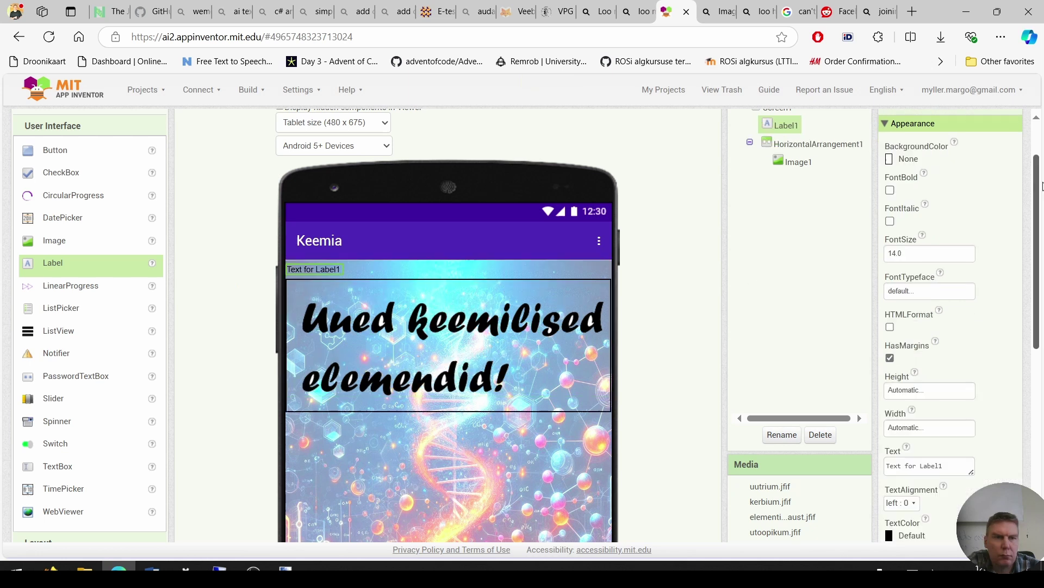
click(912, 392)
click(921, 418)
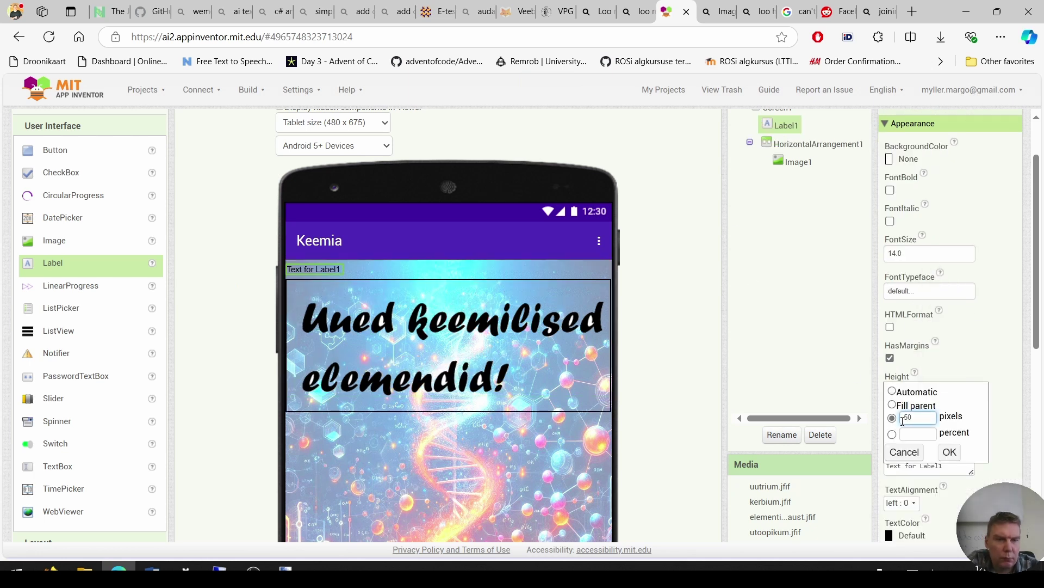
click(958, 455)
drag(961, 461, 835, 441)
key(BackSpace)
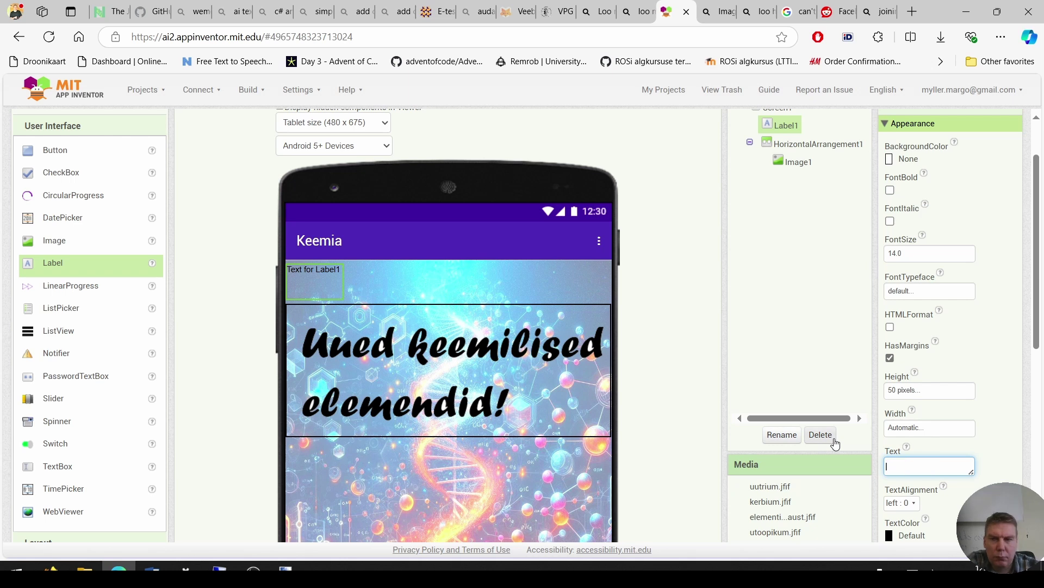
click(983, 447)
scroll(454, 391, down, 4)
scroll(460, 337, up, 1)
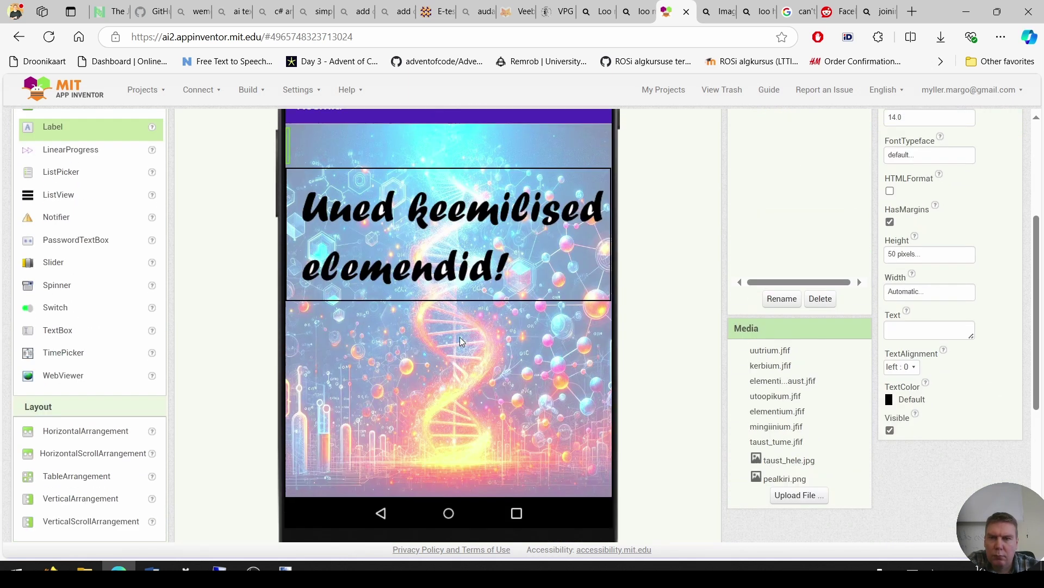
Set the empty label's height to 10 pixels.
scroll(695, 198, up, 2)
click(796, 162)
click(785, 125)
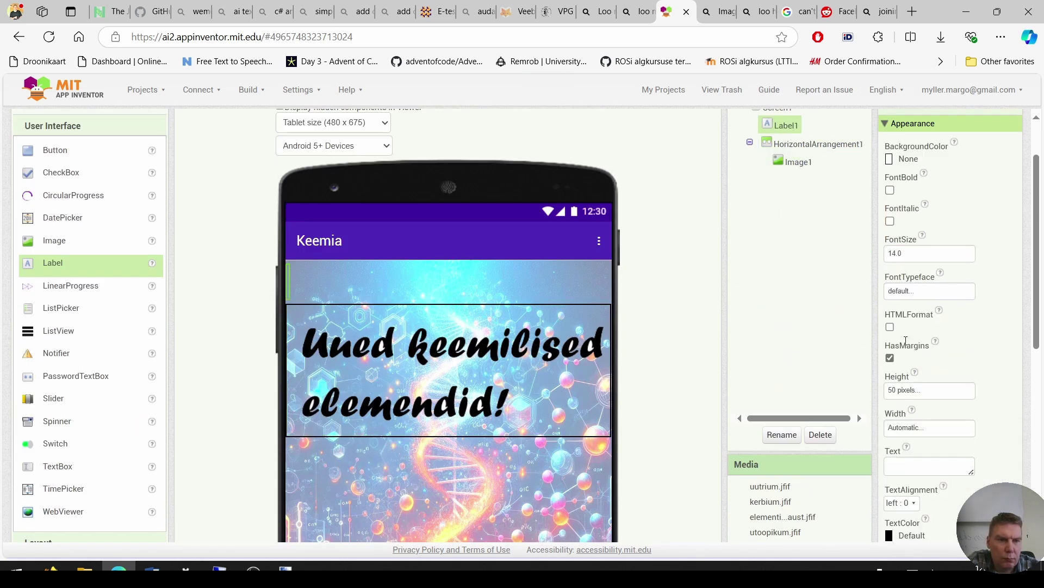
click(918, 397)
double_click(920, 417)
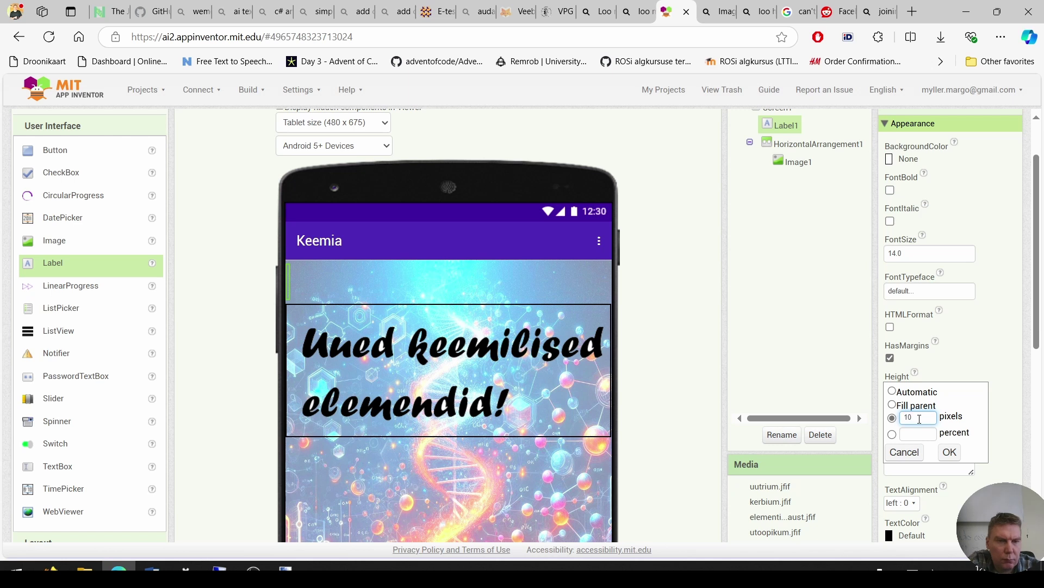
text(10)
click(950, 452)
click(450, 440)
Add a second HorizontalArrangement below the heading image and set its width to Fill parent.
scroll(450, 440, down, 5)
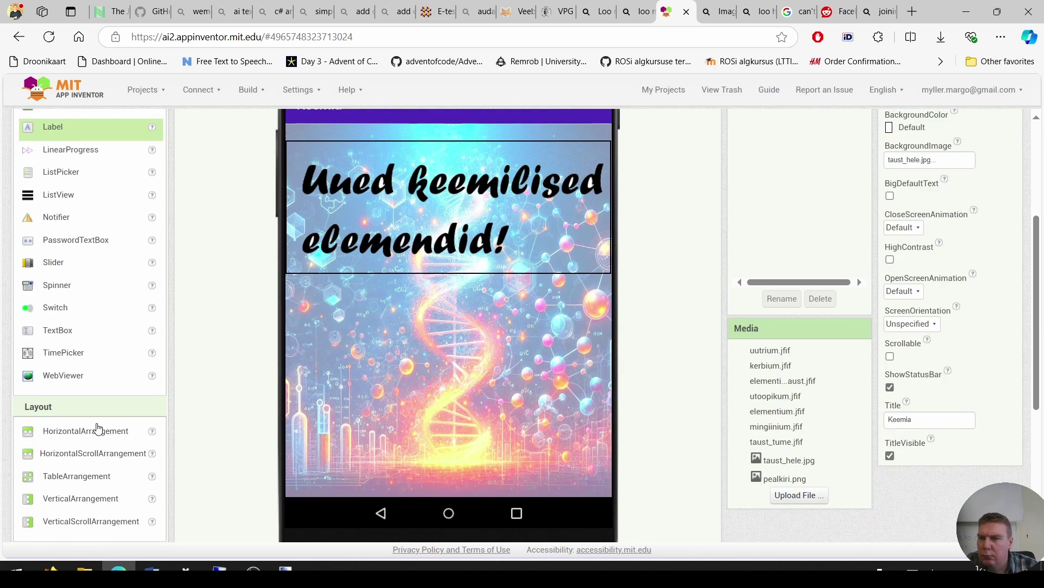
drag(88, 430, 449, 351)
scroll(995, 279, up, 3)
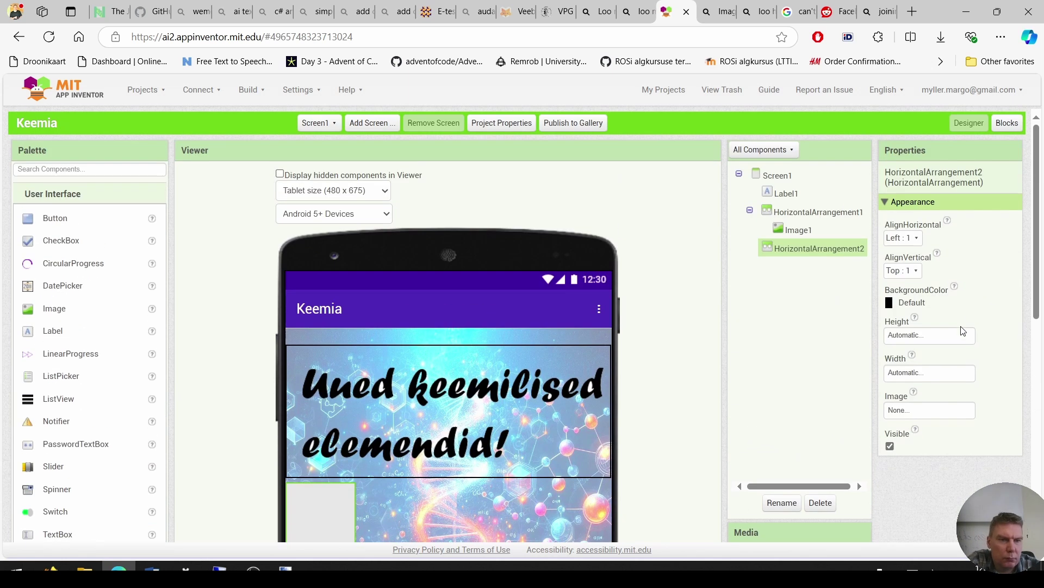
click(945, 376)
click(905, 392)
click(949, 435)
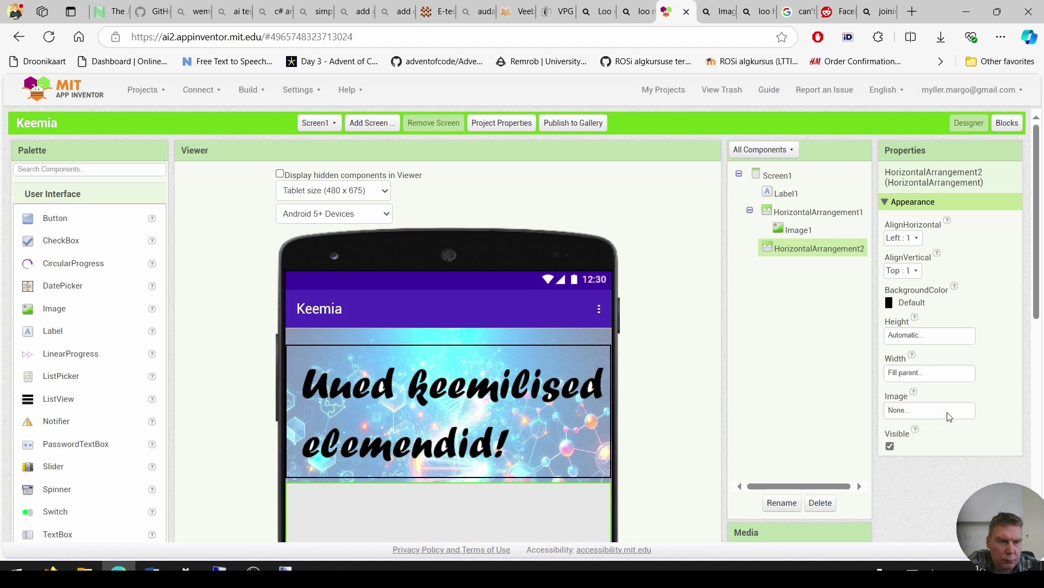
Switch to paint.net and examine the button layout on the home screen in the 1.png sketch.
scroll(449, 372, down, 3)
scroll(87, 430, down, 3)
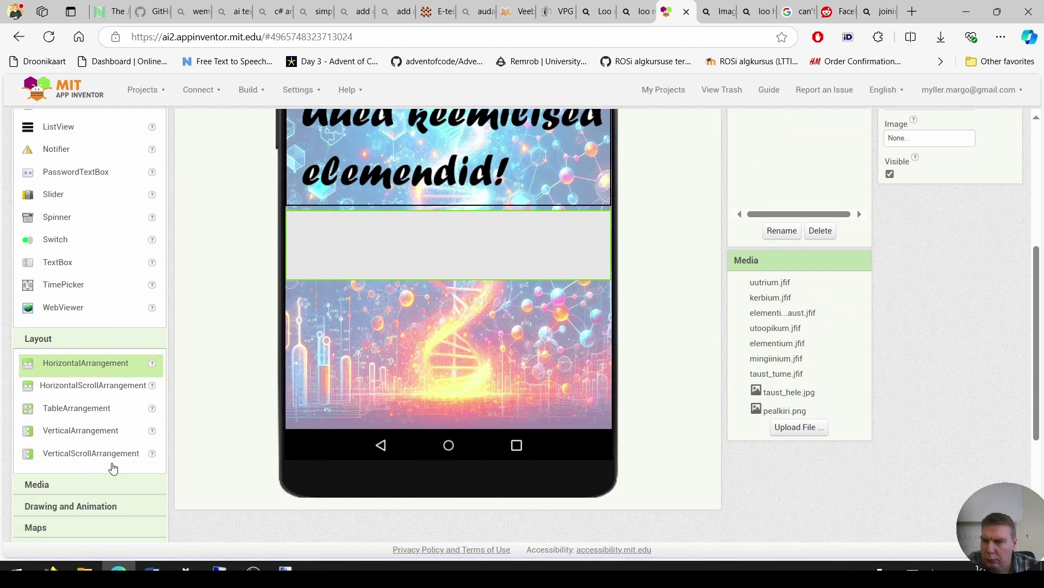
click(285, 568)
click(212, 506)
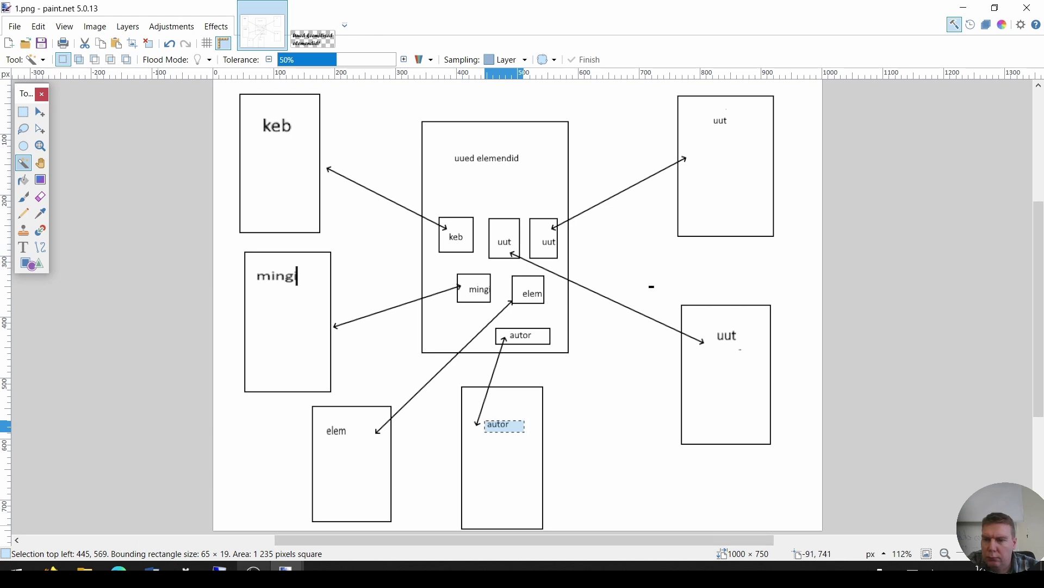
Switch back to MIT App Inventor and add a TableArrangement with 5 columns and 1 row inside the second horizontal arrangement.
click(118, 569)
drag(99, 414, 417, 236)
scroll(923, 245, up, 4)
click(925, 175)
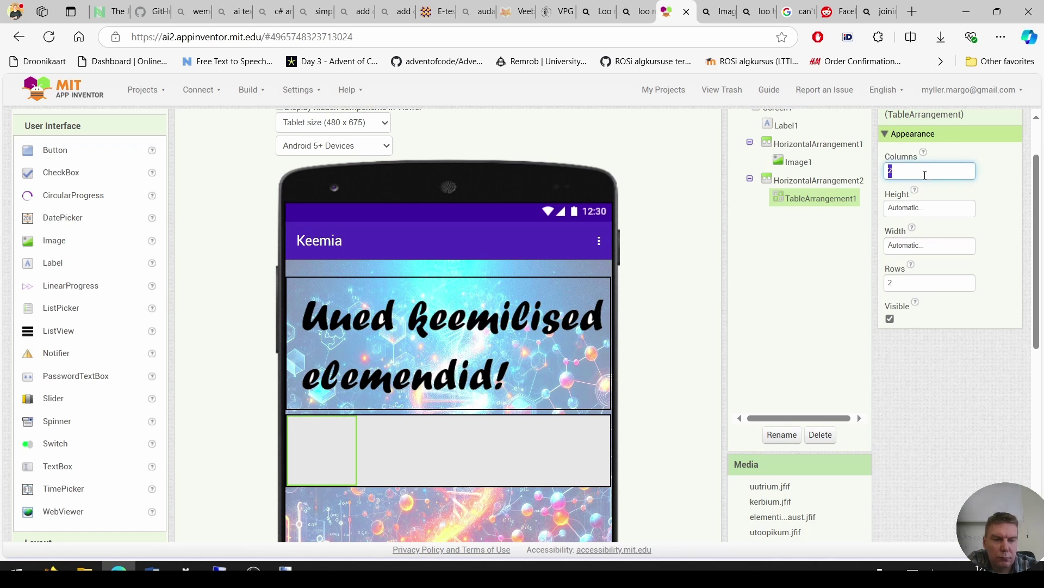
text(5)
click(910, 284)
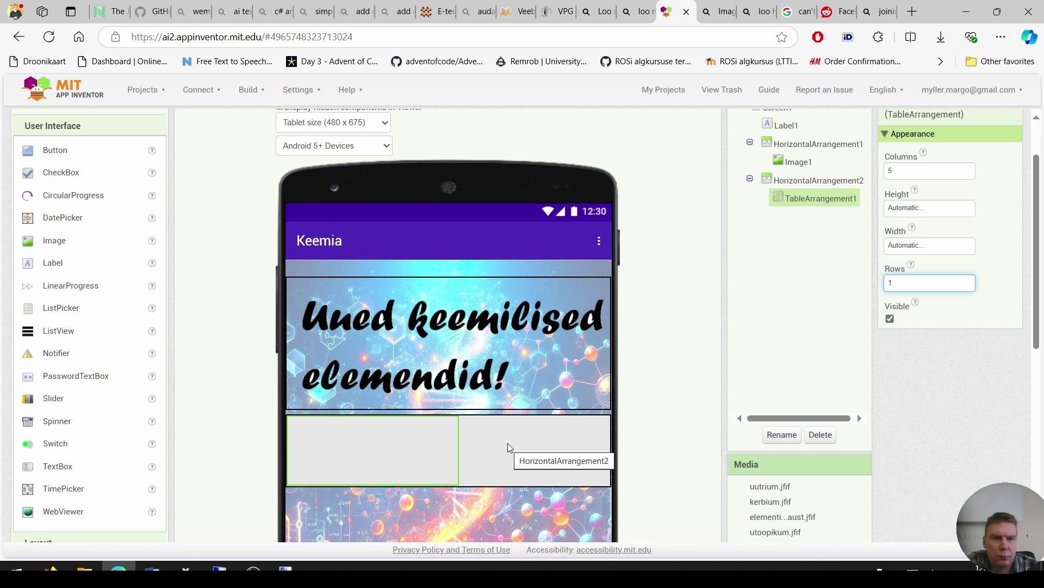
click(999, 265)
Add three buttons to the table arrangement, in its first, third and fifth columns.
drag(58, 152, 307, 430)
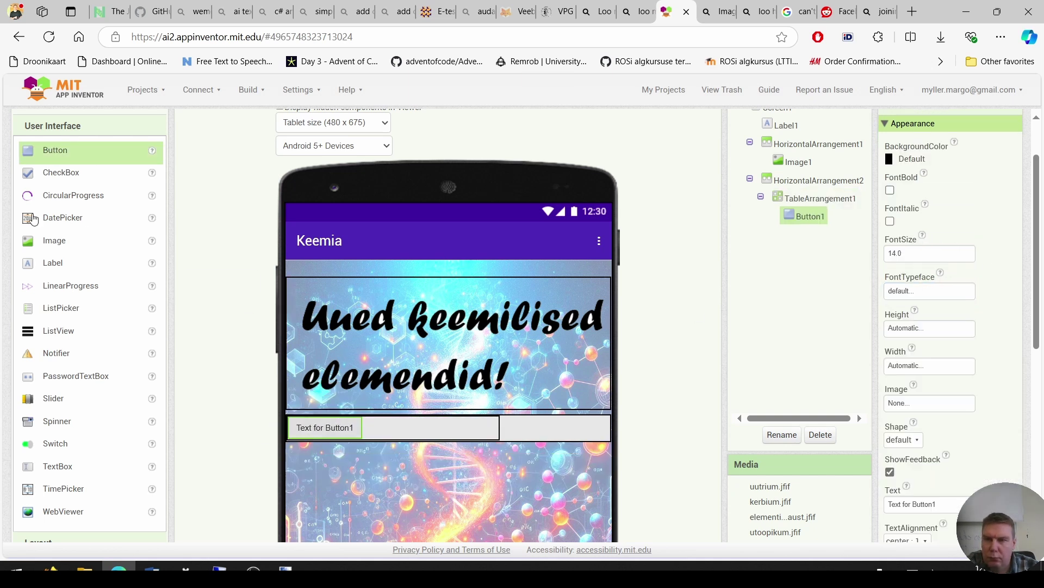
drag(70, 158, 518, 430)
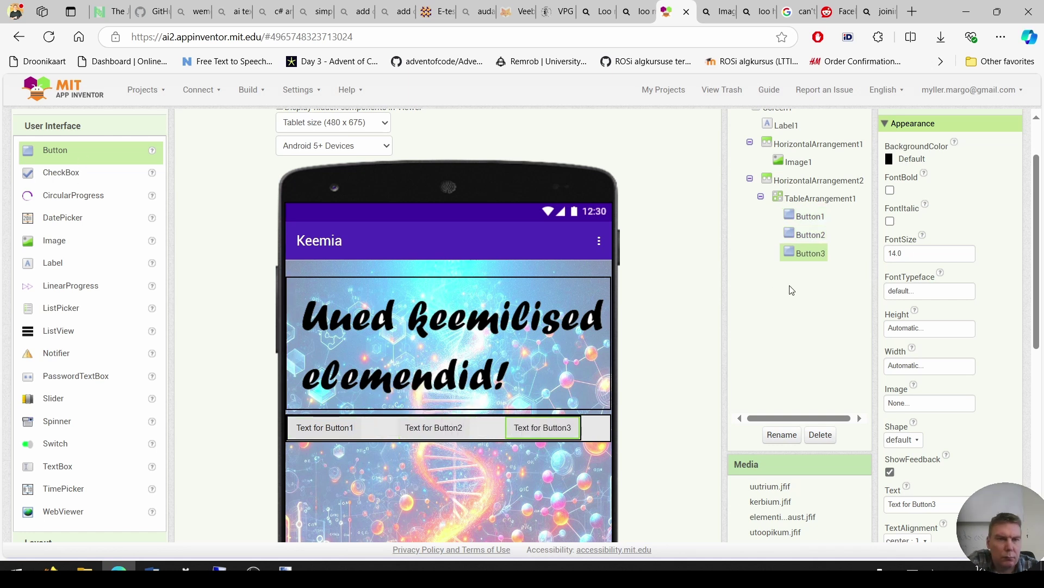
Check the image file names in the keemia äpp folder and rename the first button to elementium.
click(321, 430)
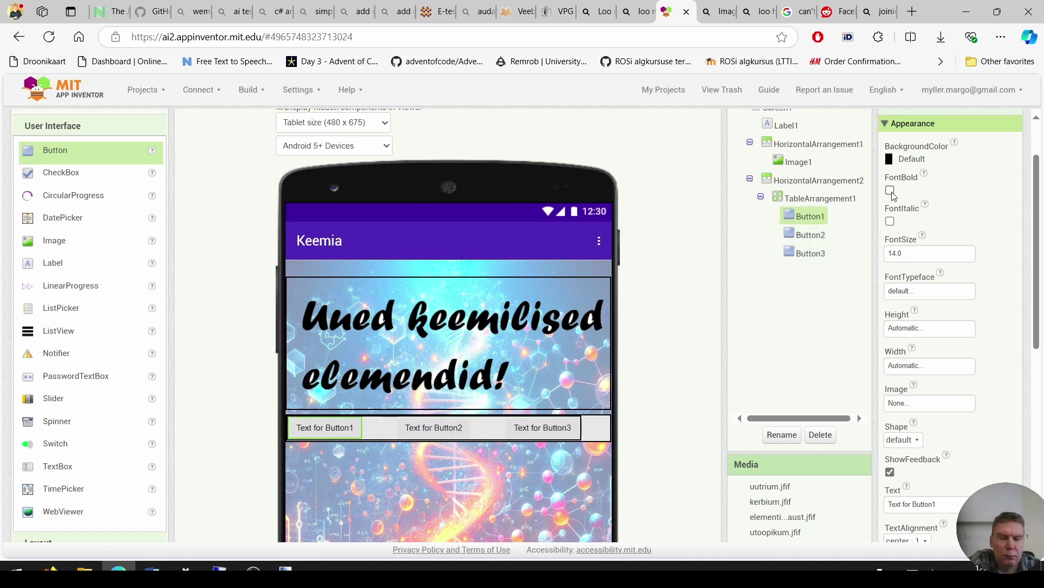
mouse_move(85, 570)
click(370, 523)
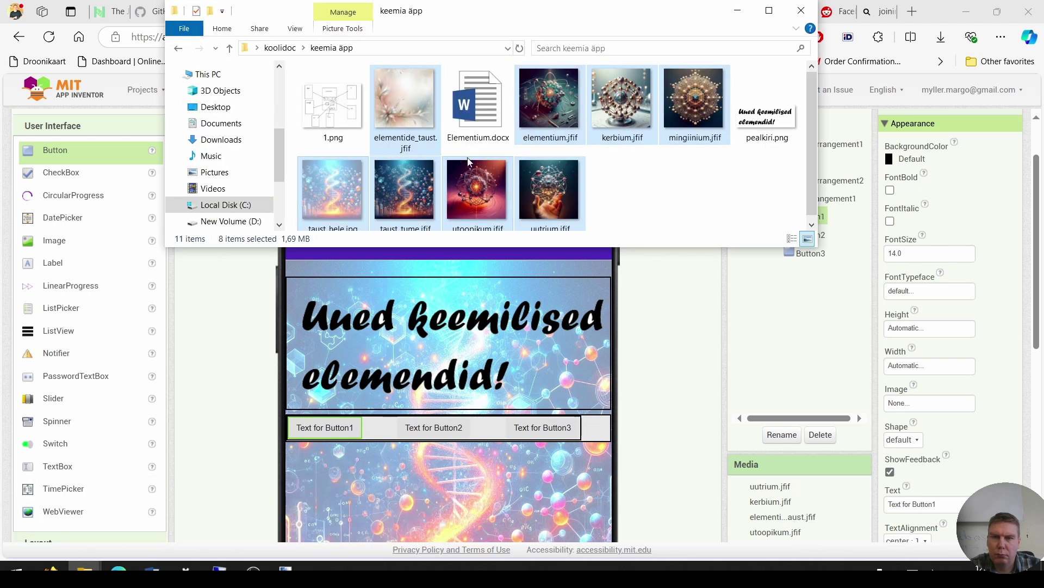
click(838, 288)
click(783, 435)
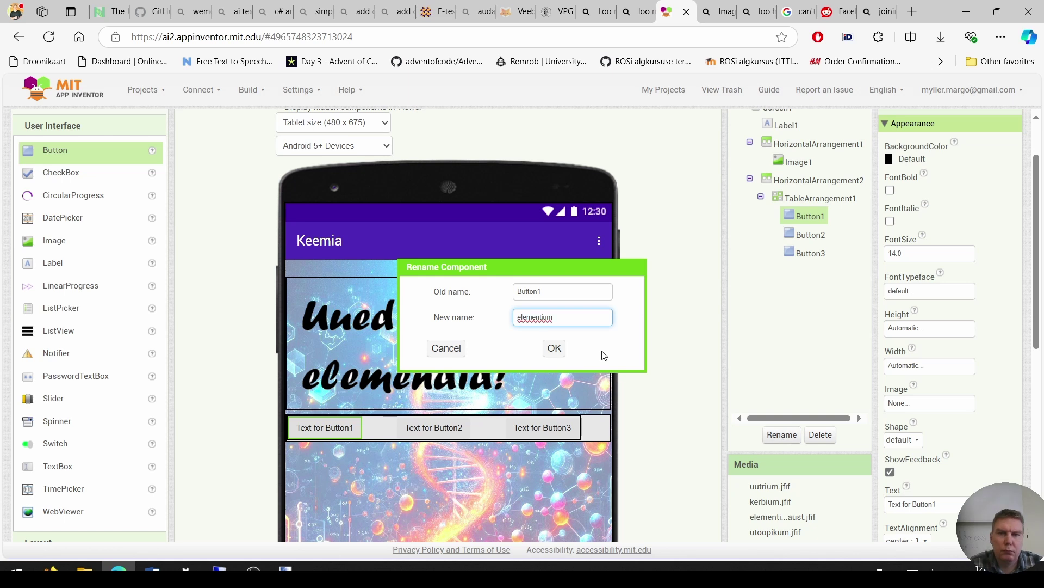
click(554, 352)
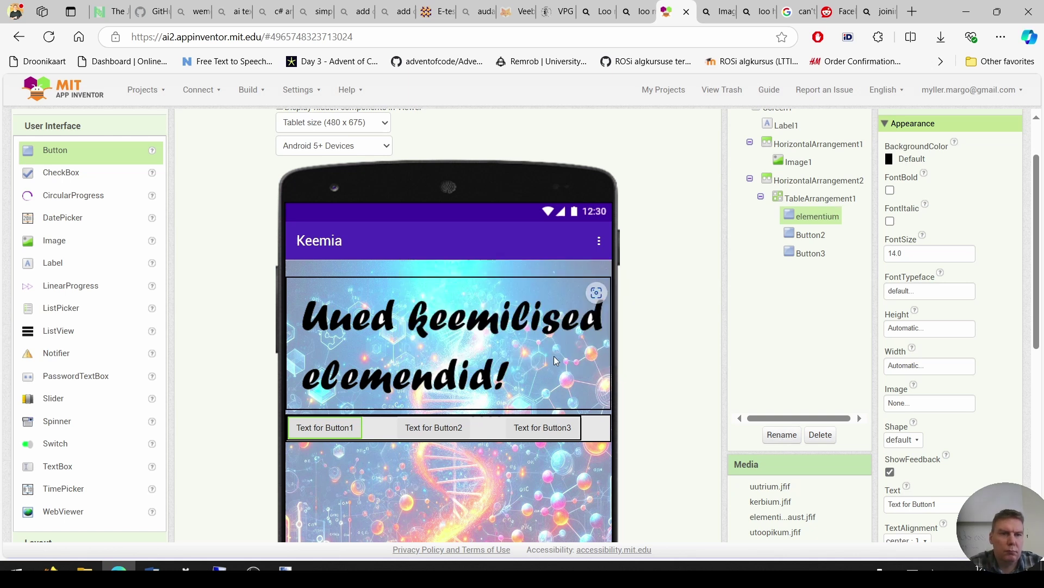
Set the elementium button's height to 120 pixels.
click(930, 327)
click(913, 356)
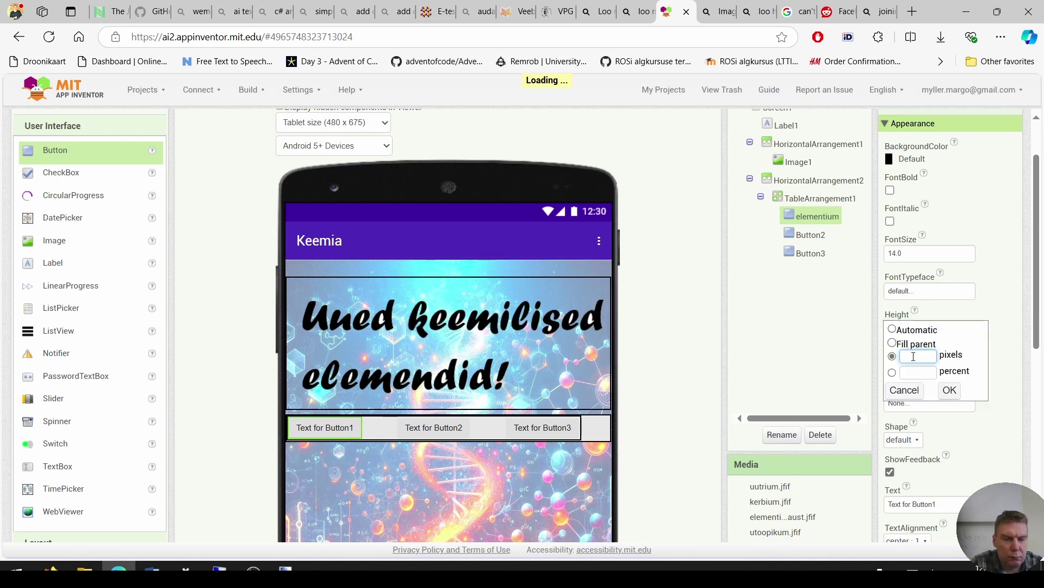
click(949, 390)
Set the elementium button's image to elementium.jfif and clear its text.
click(938, 403)
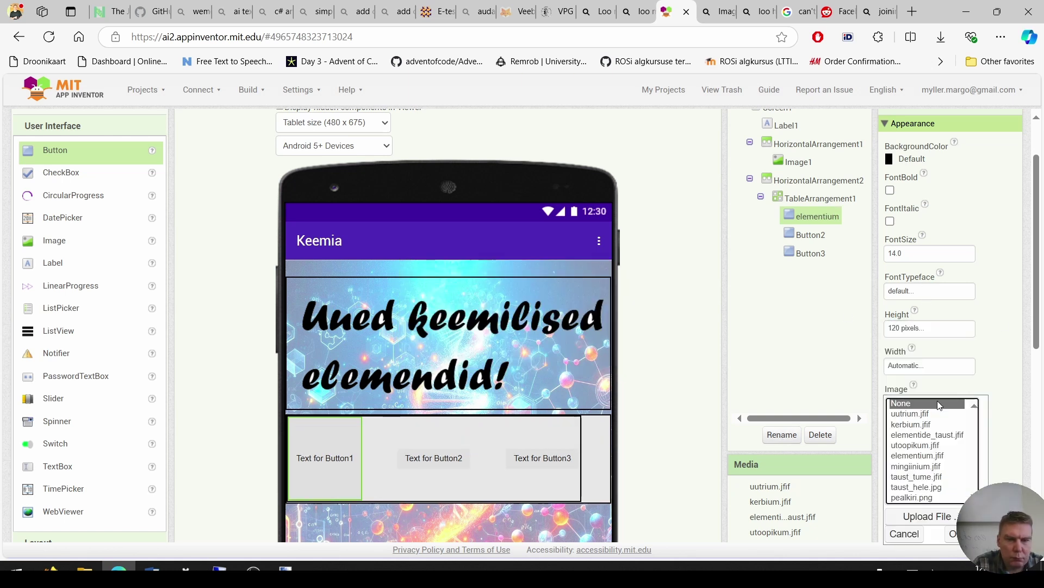
click(918, 455)
click(953, 534)
click(947, 505)
key(BackSpace)
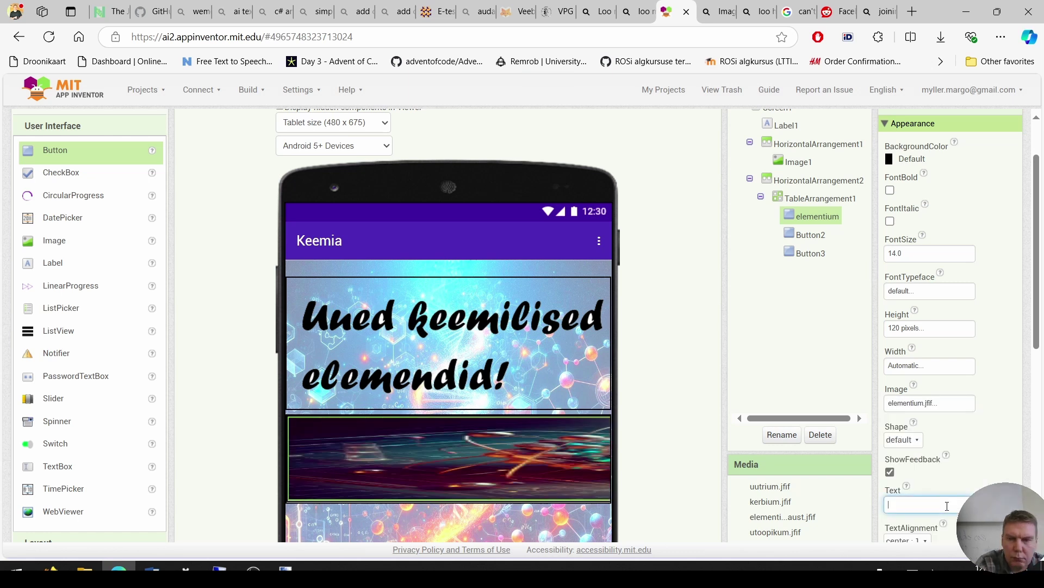
Set the elementium button's width to 120 pixels.
click(932, 328)
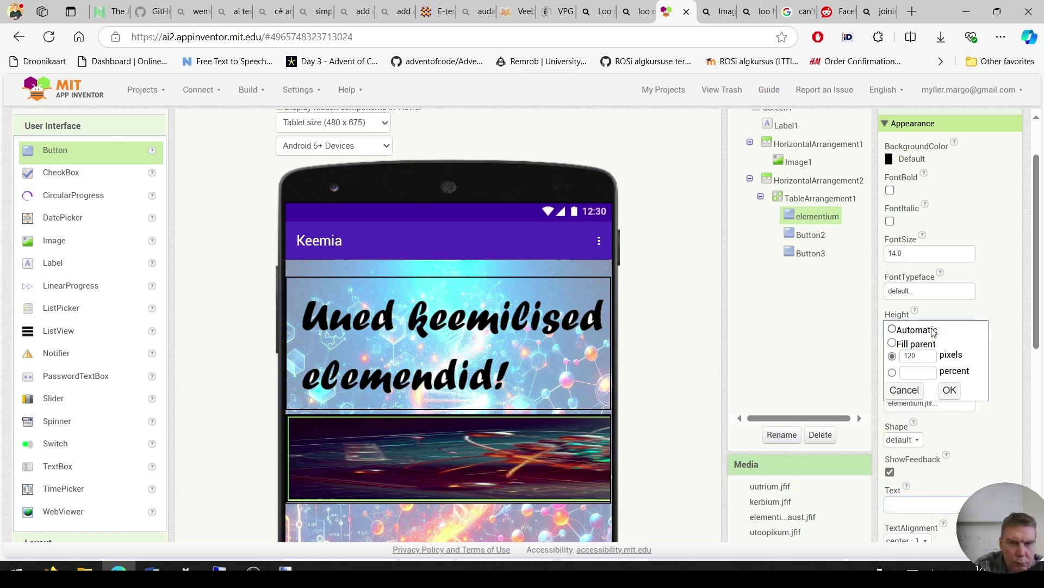
click(960, 388)
click(919, 368)
click(919, 393)
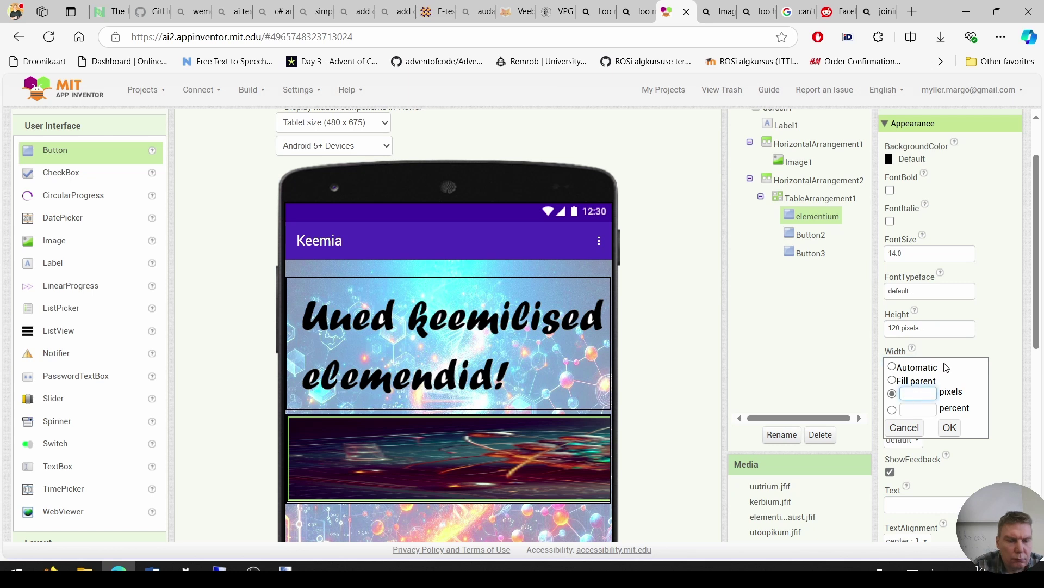
click(949, 428)
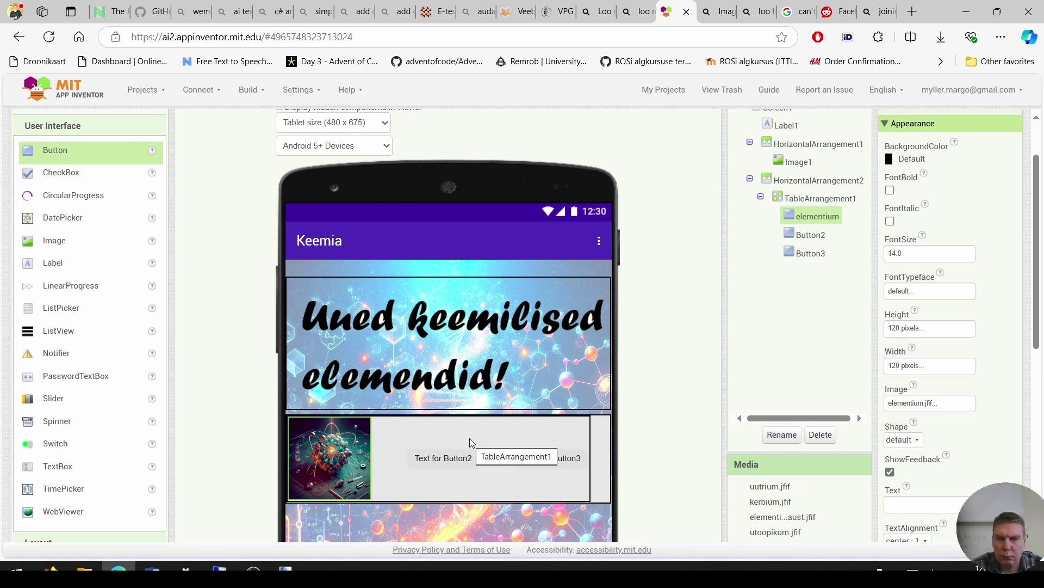
Check the next image's file name in the keemia äpp folder and rename the second button to kerbium.
click(464, 459)
key(alt+Tab)
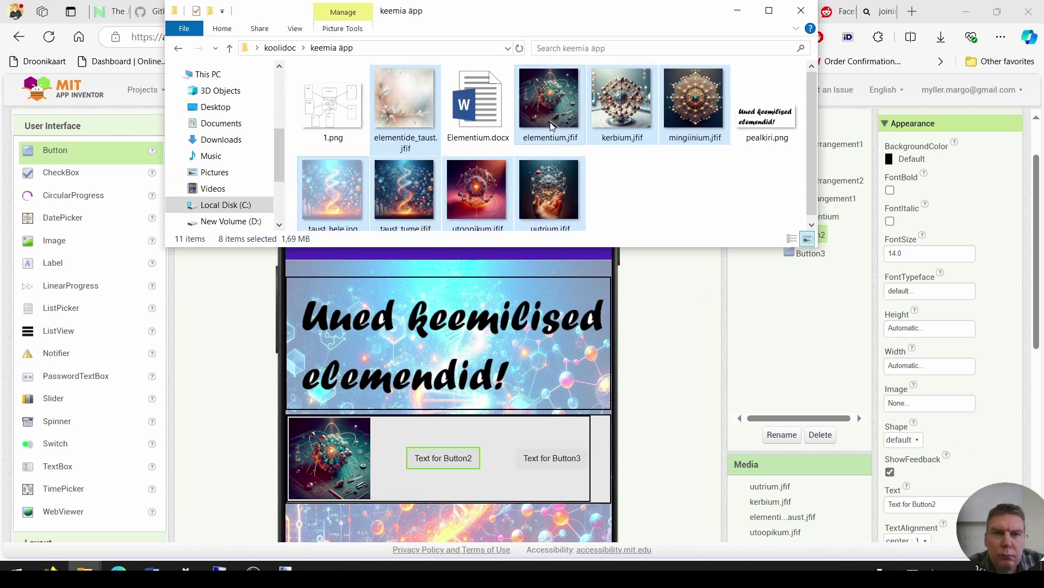
key(alt+Tab)
click(781, 434)
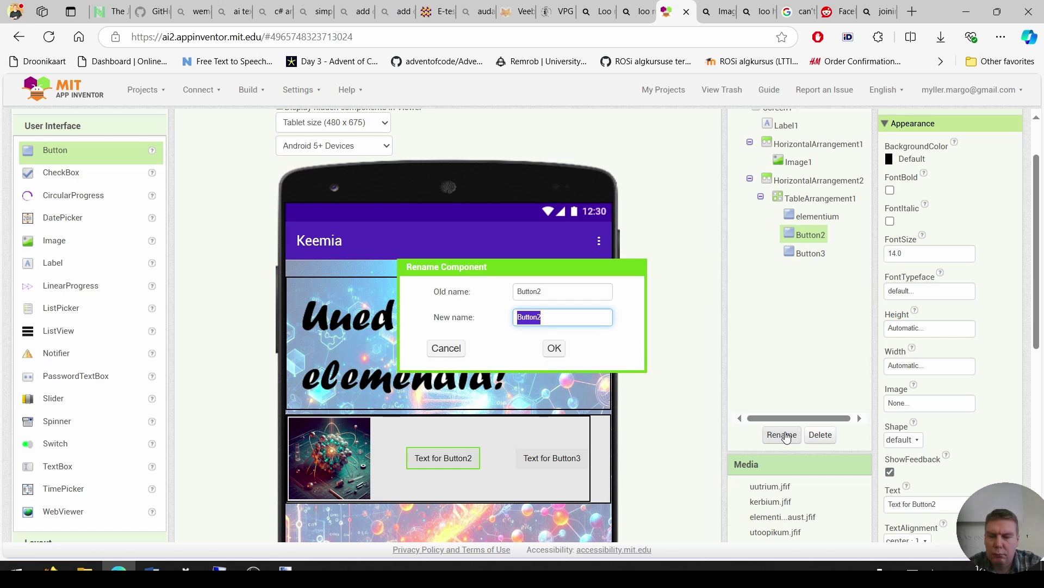
click(553, 349)
Set the kerbium button's height and width to 120 pixels each.
click(929, 327)
click(918, 357)
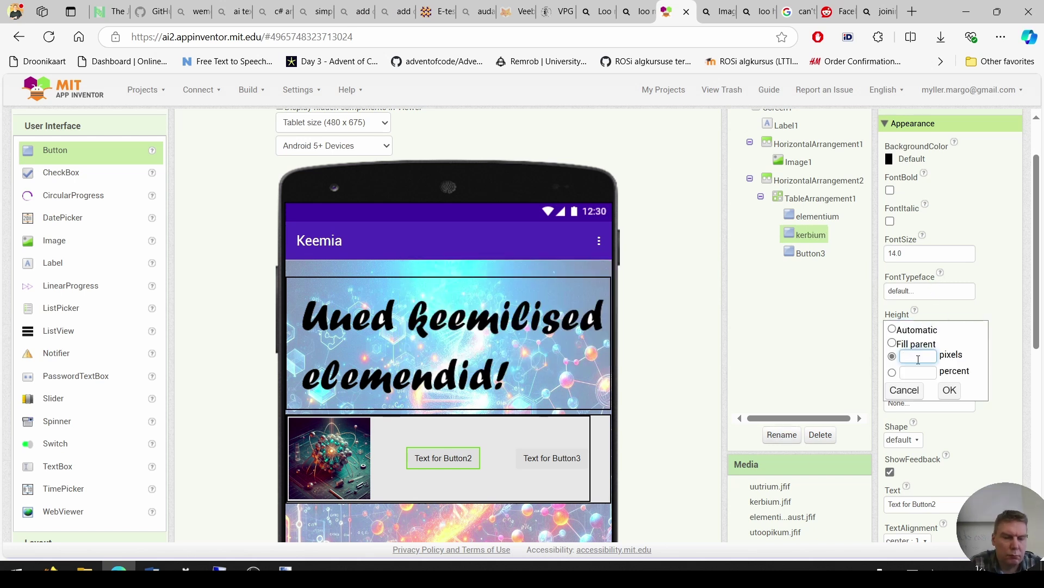
click(948, 391)
click(940, 366)
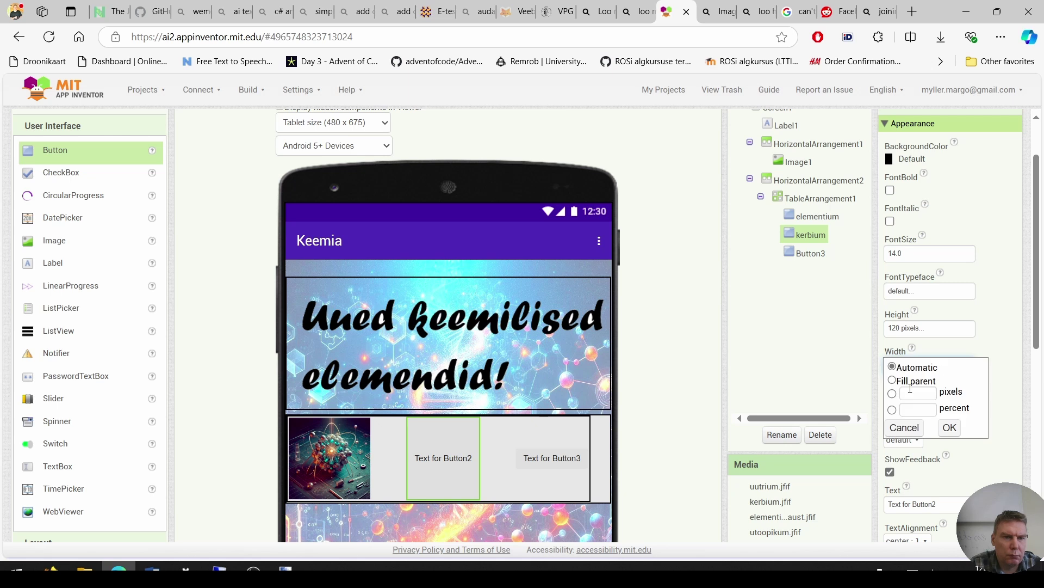
click(949, 427)
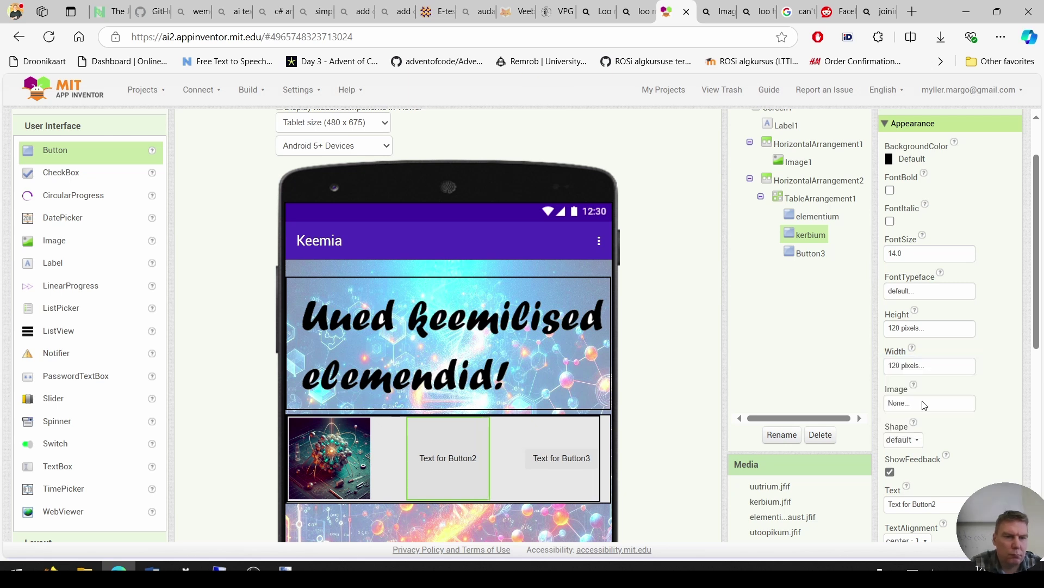
Set the kerbium button's image to kerbium.jfif and clear its text.
click(923, 402)
click(925, 425)
click(952, 533)
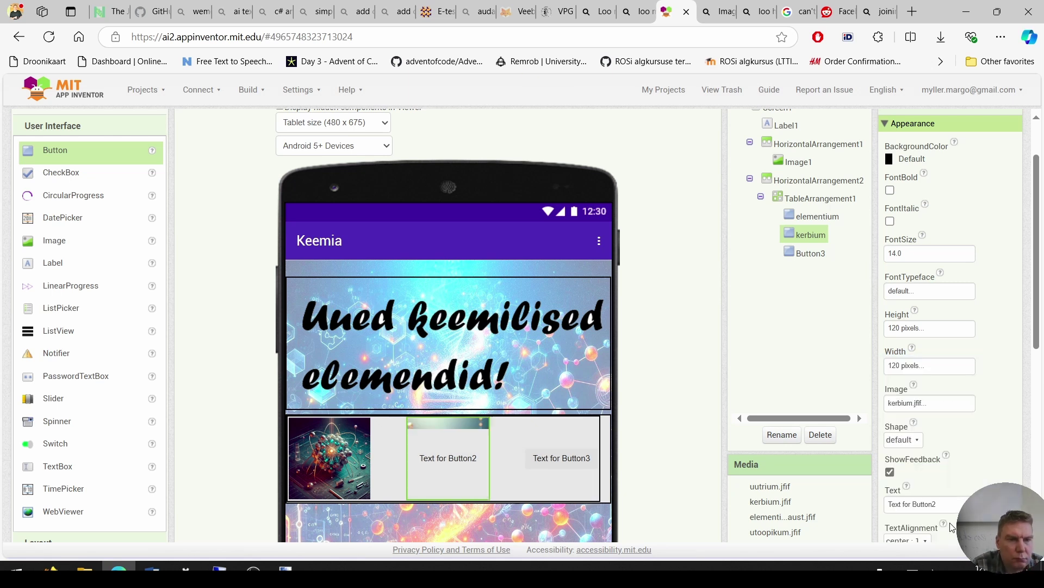
click(956, 505)
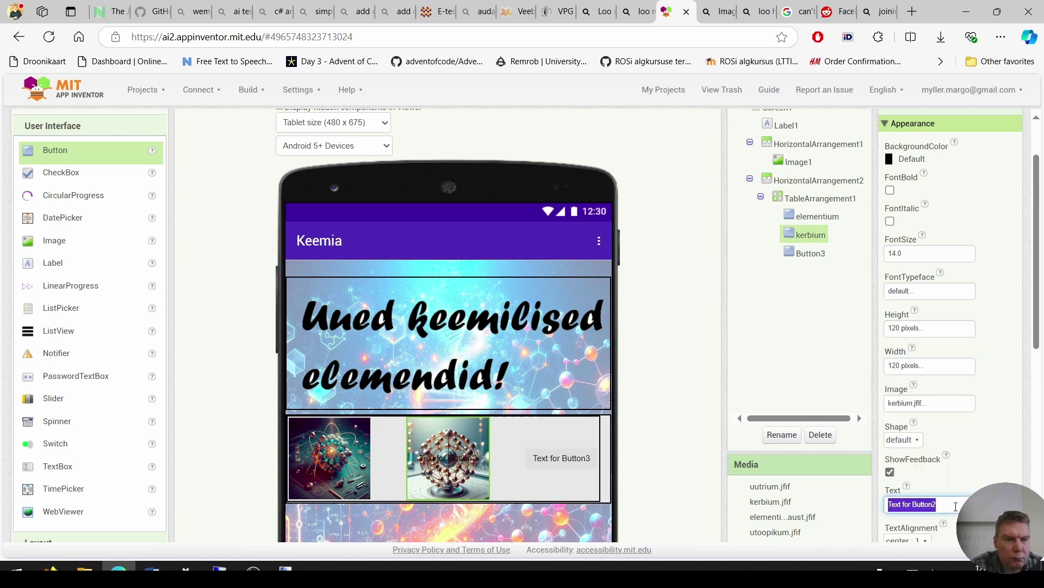
Check the third image's file name in the keemia äpp folder and rename Button3 to mingiinium.
click(574, 460)
key(alt+Tab)
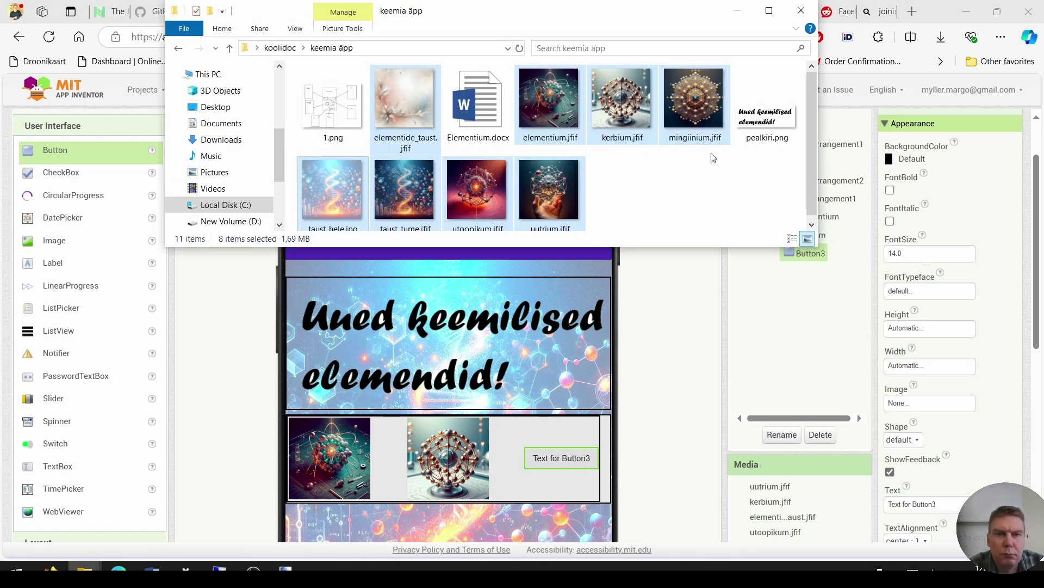
click(816, 291)
click(782, 434)
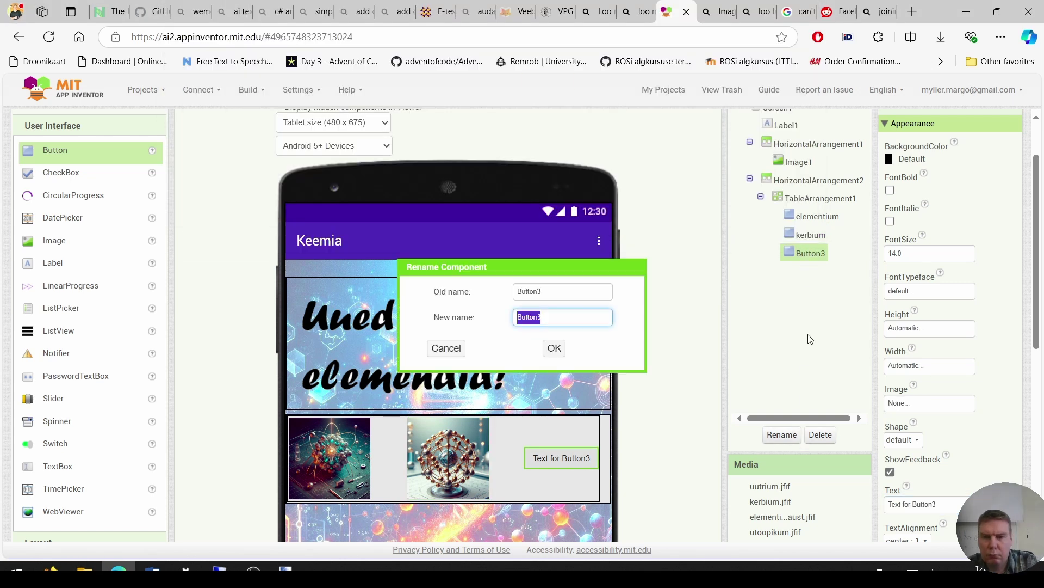
text(mingiinium)
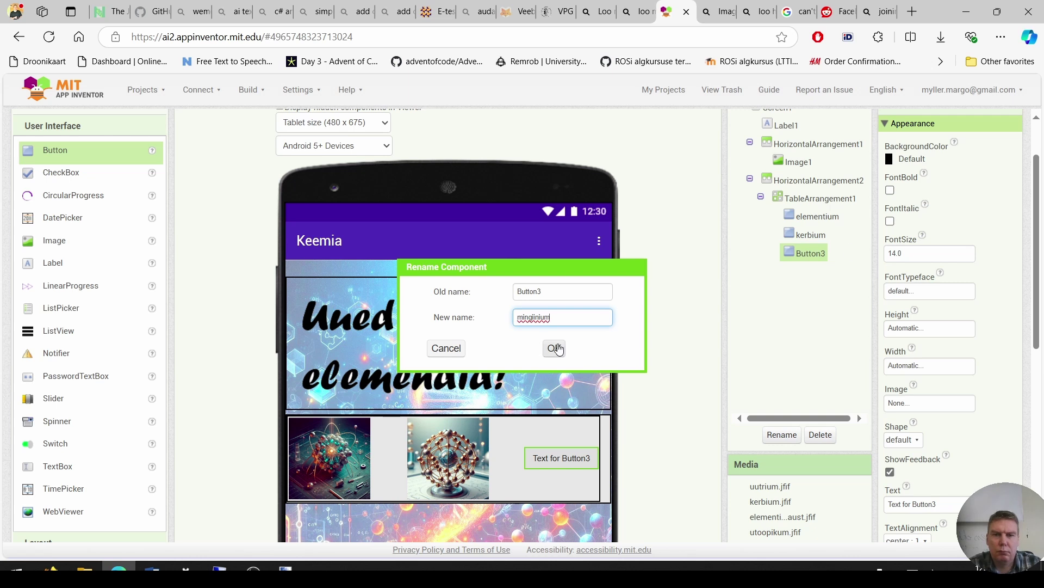
key(Return)
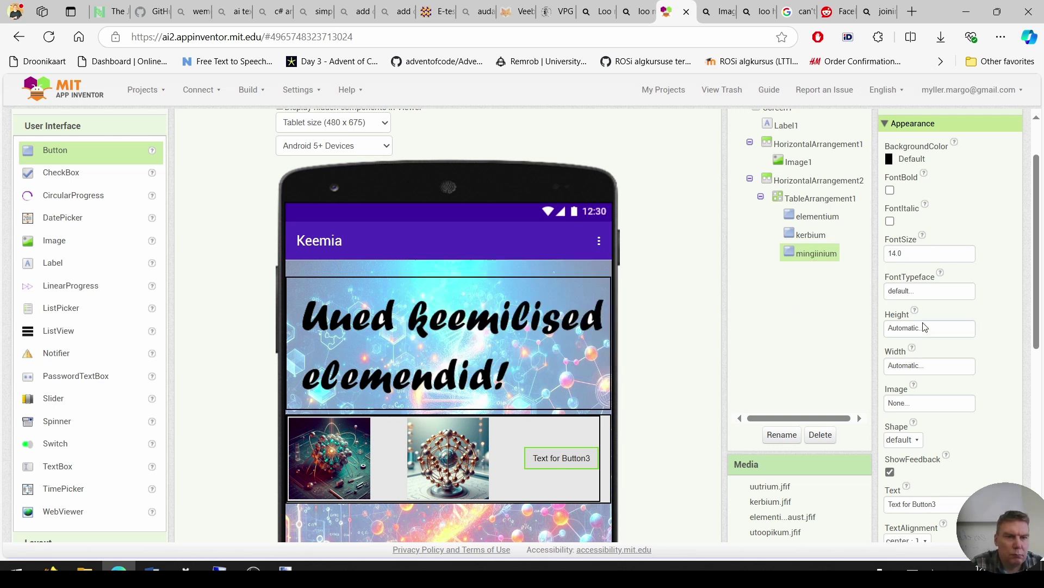
Set the mingiinium button's height and width to 120 pixels each.
click(925, 326)
click(914, 355)
text(120)
click(949, 390)
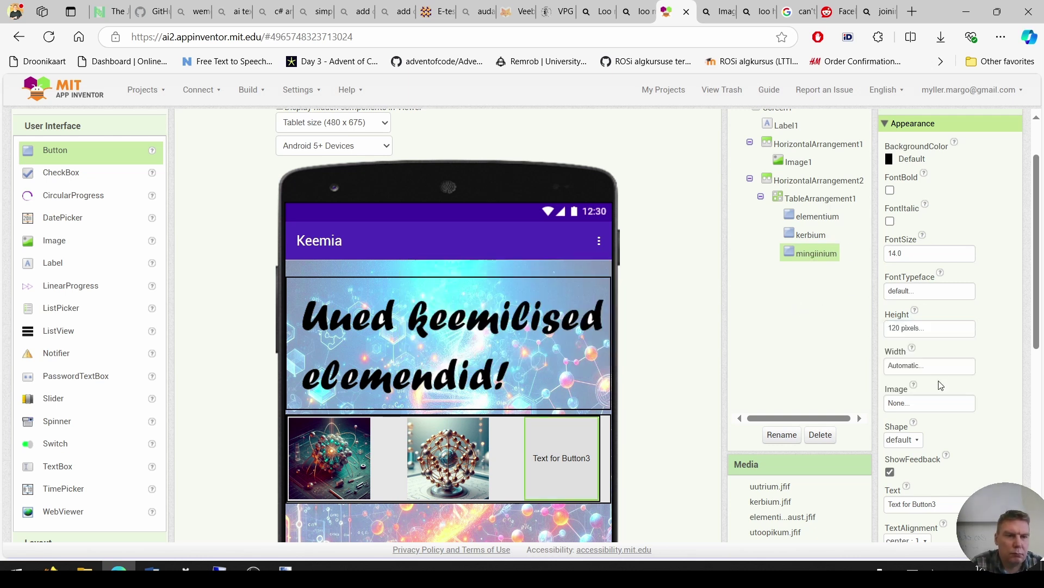
click(930, 365)
click(924, 393)
text(120)
click(950, 427)
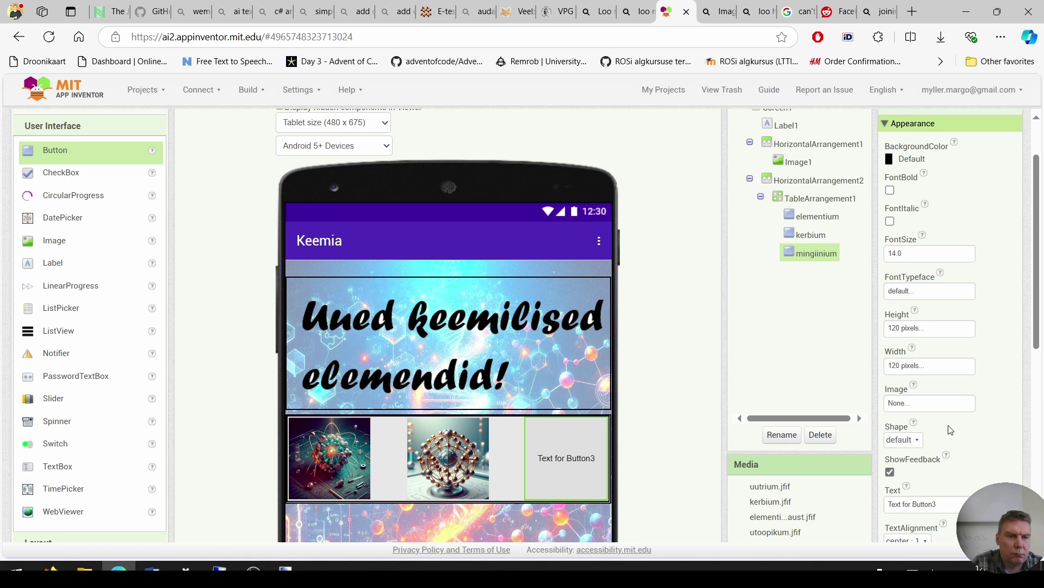
Set the mingiinium button's image to mingiinium.jfif and clear its text.
click(947, 410)
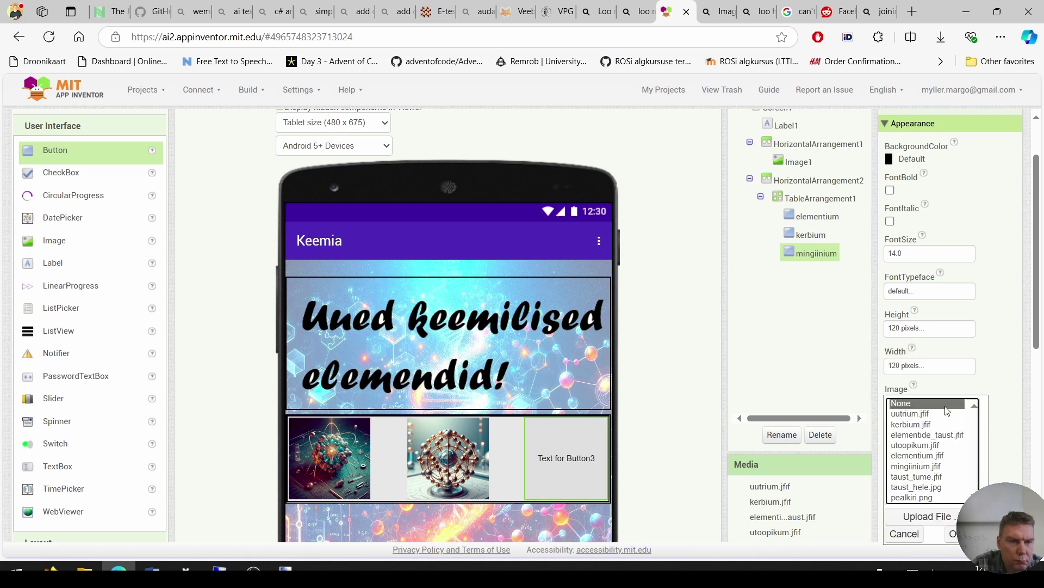
click(938, 458)
click(928, 467)
click(954, 533)
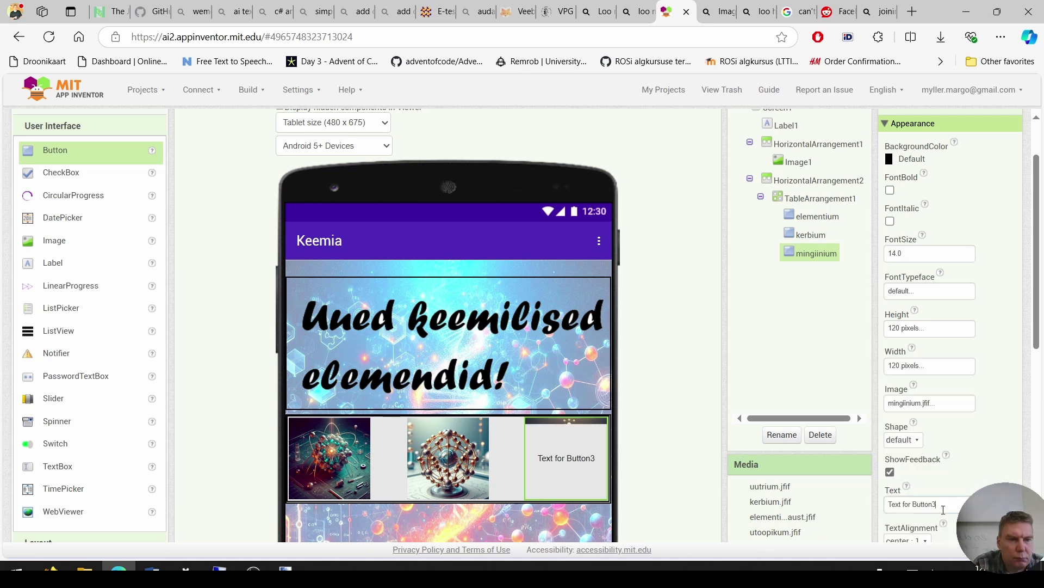
Align HorizontalArrangement2's contents horizontally to Center : 3 and set its background colour to None.
click(818, 199)
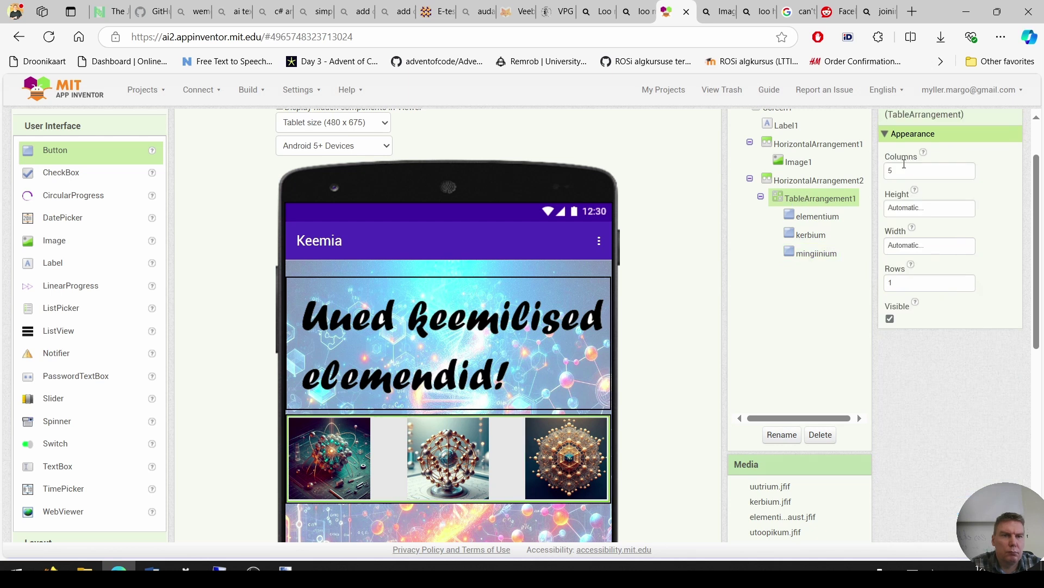
scroll(973, 216, up, 2)
click(812, 249)
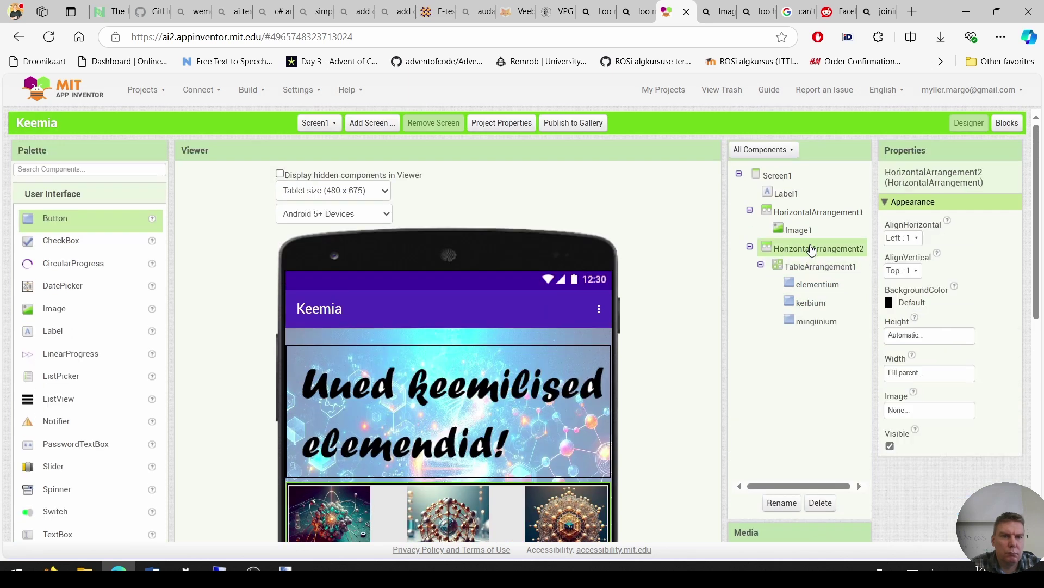
click(903, 238)
click(906, 275)
click(910, 302)
click(913, 324)
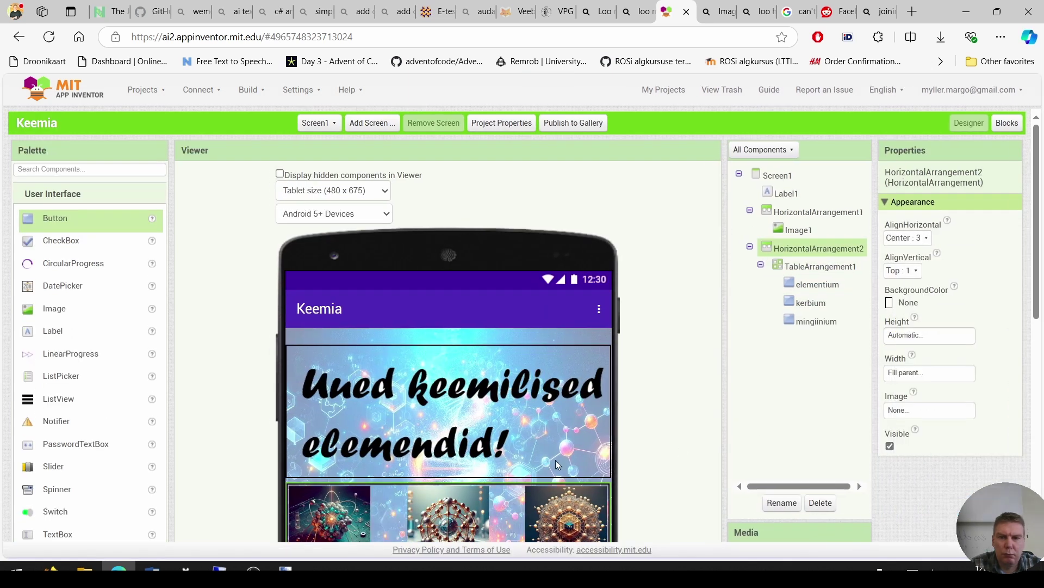
scroll(501, 301, down, 5)
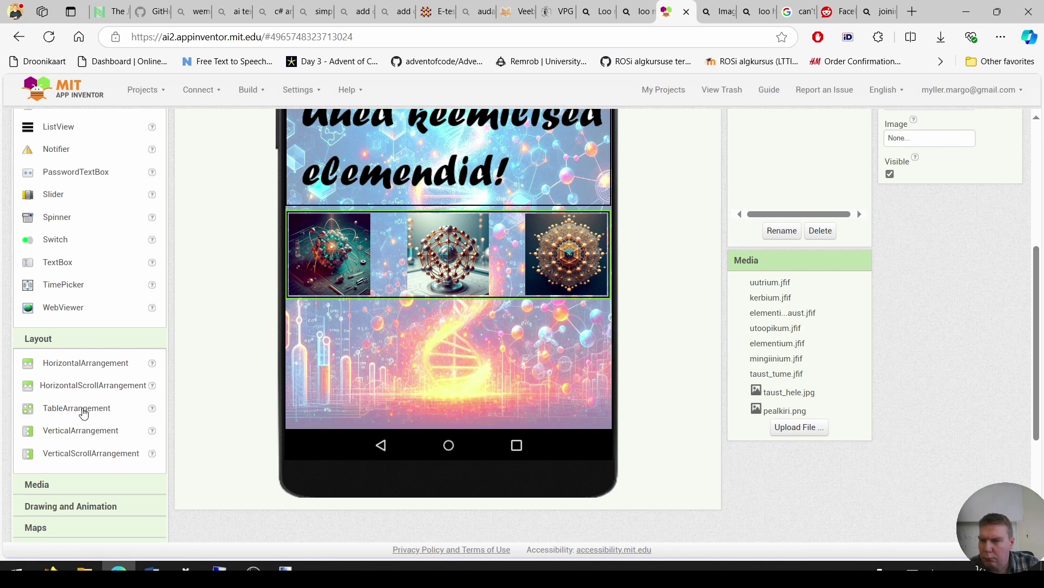
drag(84, 414, 543, 295)
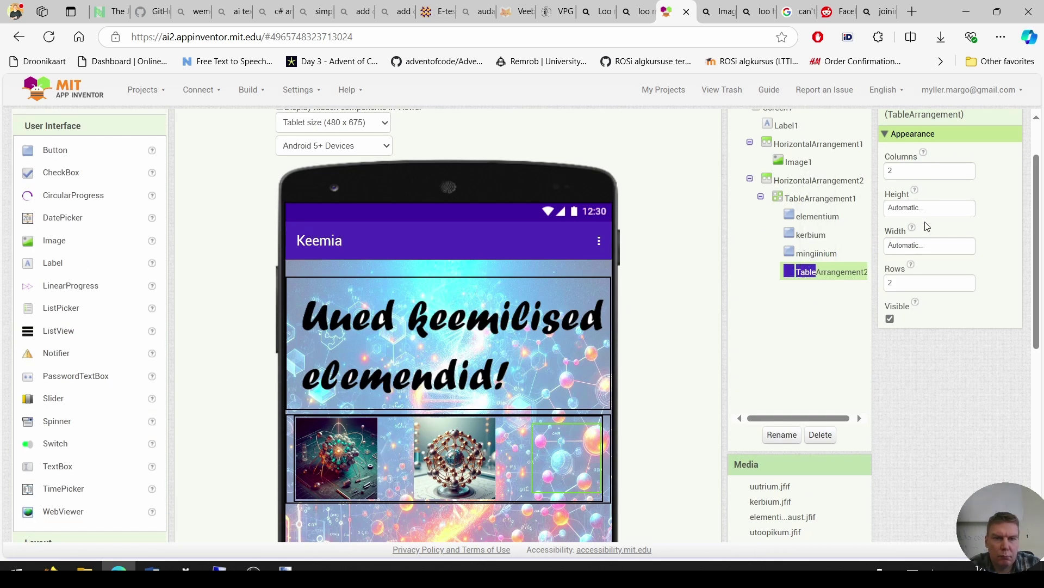
click(841, 276)
drag(806, 275, 782, 265)
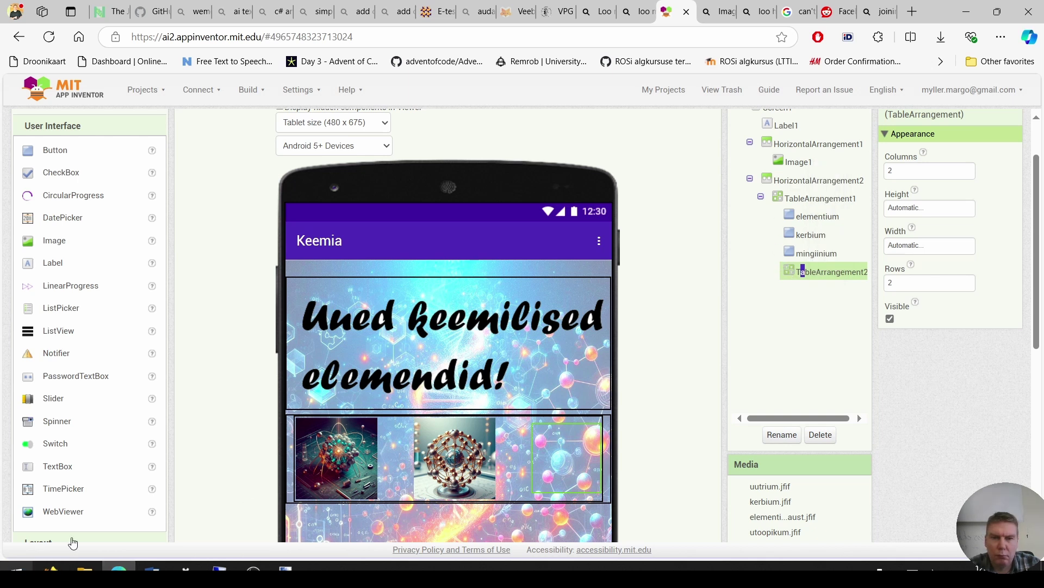
click(820, 434)
click(548, 338)
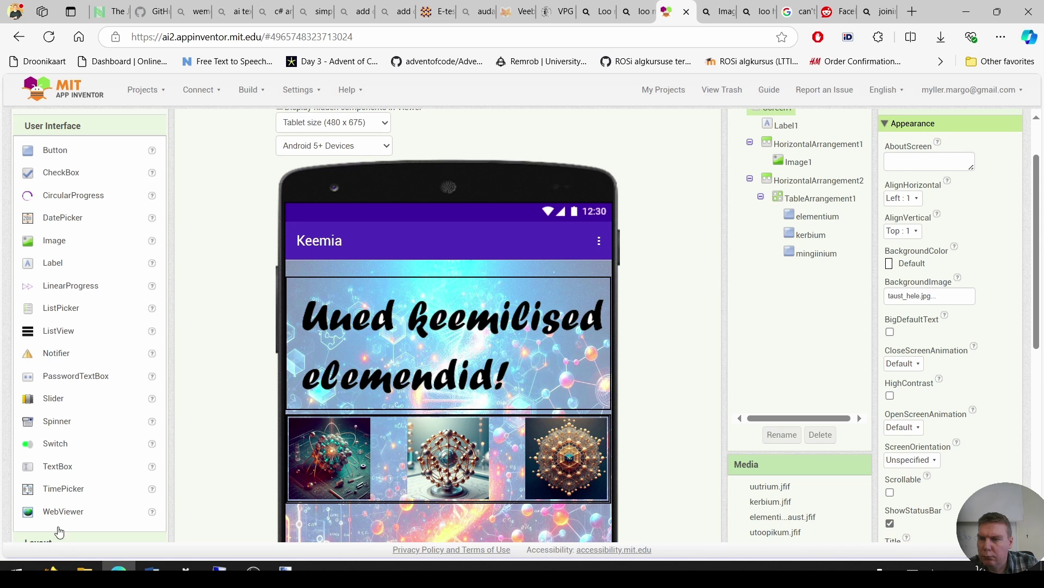
Add a second table arrangement directly on the screen below the row of element image buttons.
scroll(59, 531, down, 2)
drag(80, 478, 462, 374)
scroll(696, 279, up, 3)
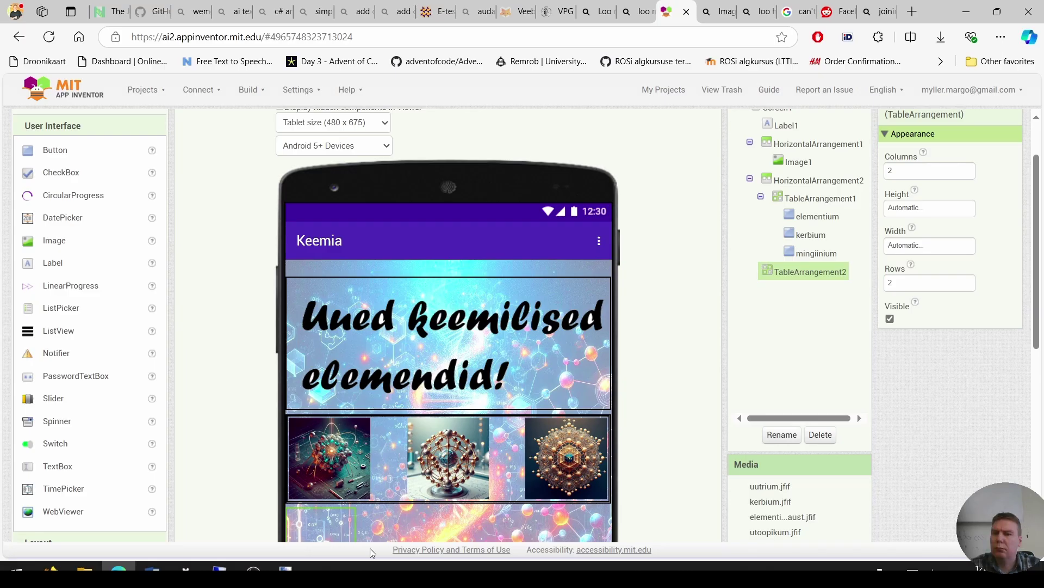
click(254, 569)
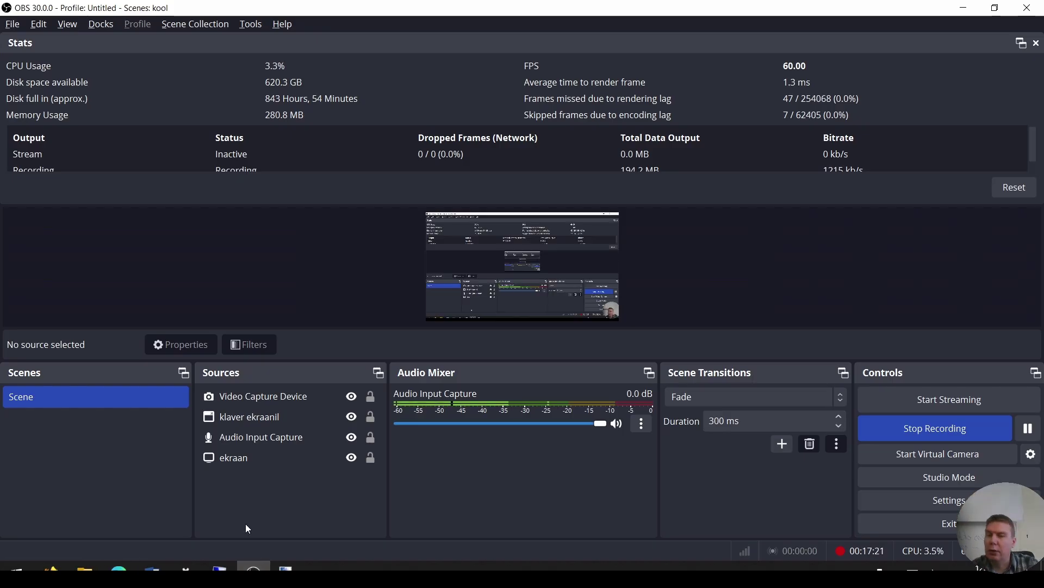
key(alt+Tab)
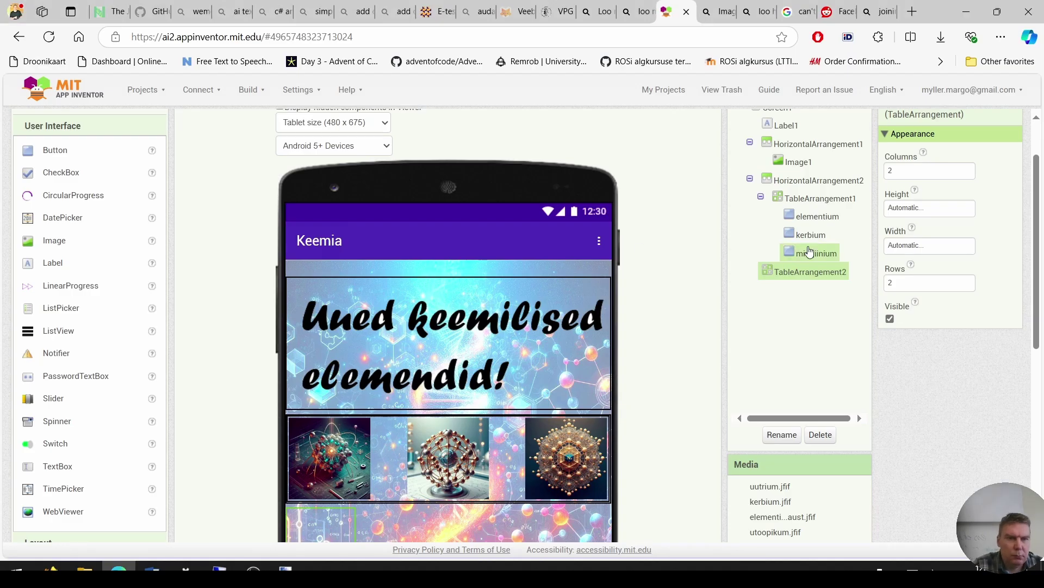
Set TableArrangement2 to 1 row and 5 columns.
click(906, 284)
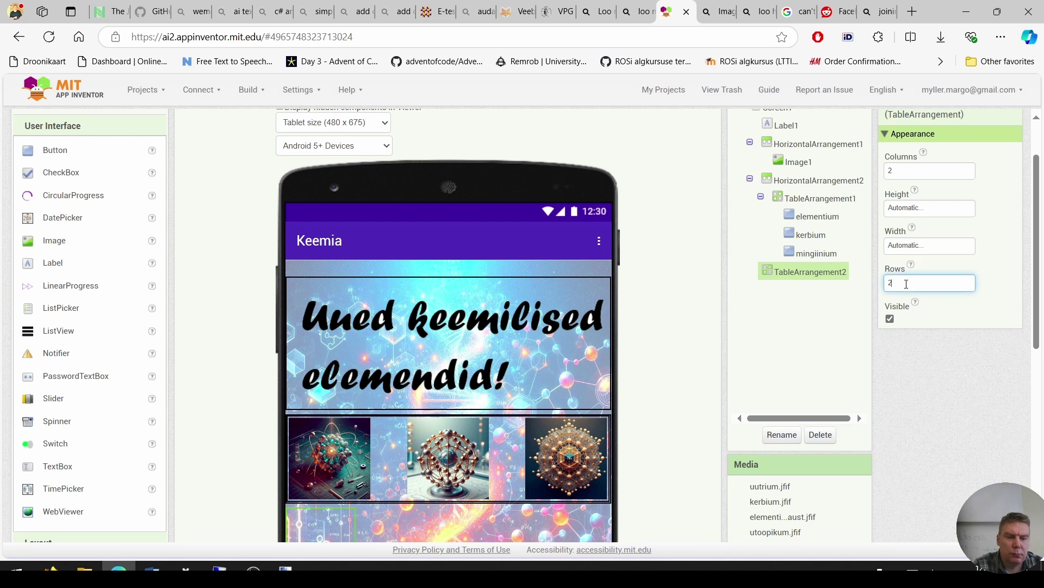
click(918, 173)
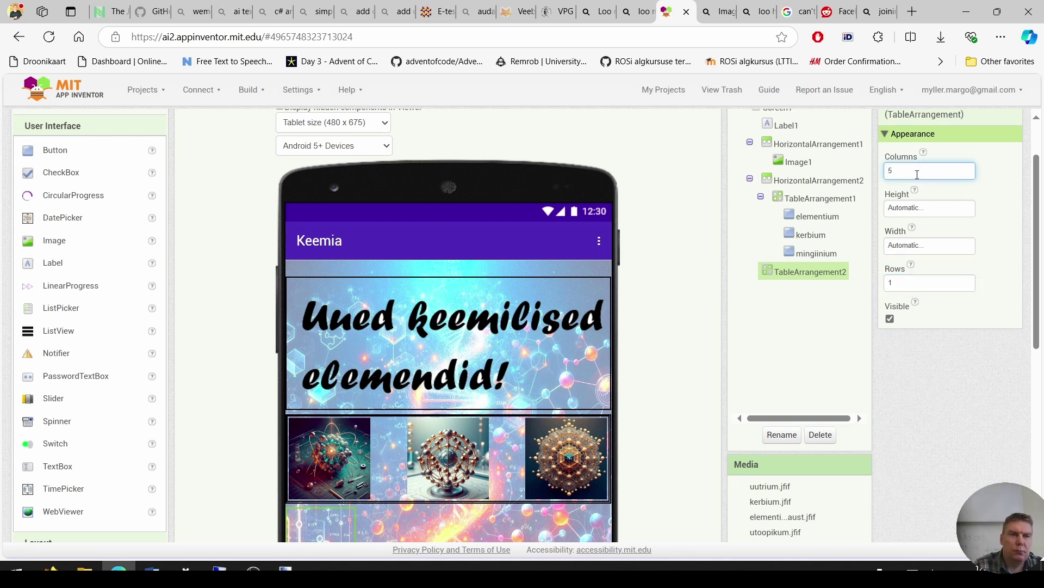
scroll(628, 407, down, 1)
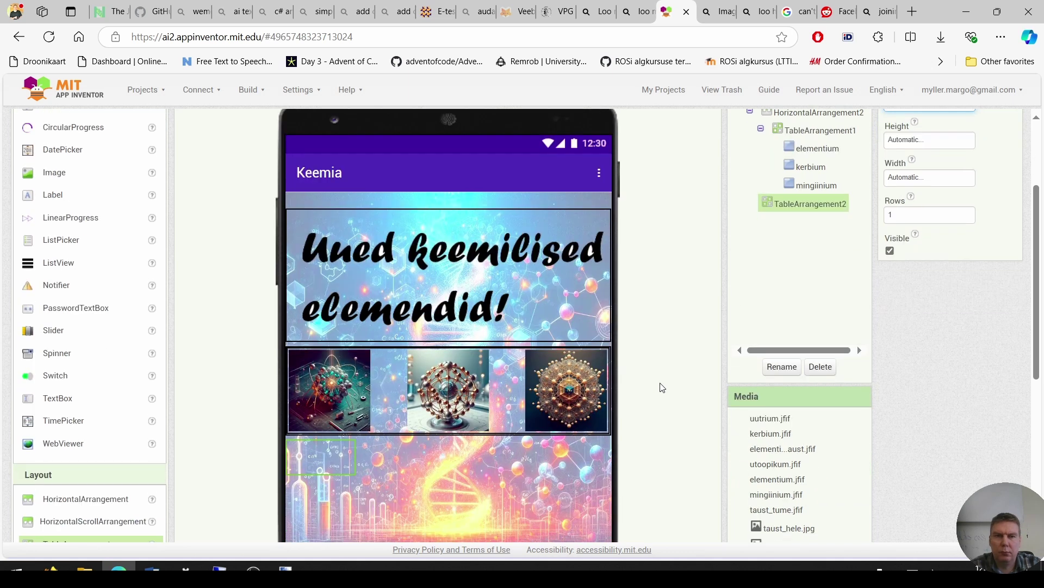
scroll(812, 244, up, 1)
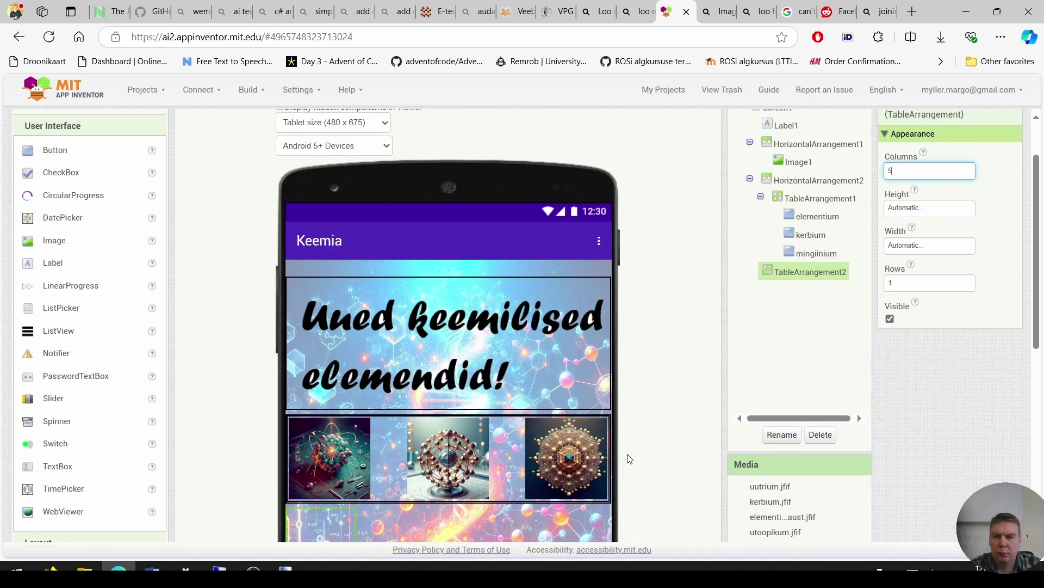
scroll(630, 459, down, 2)
scroll(57, 139, up, 2)
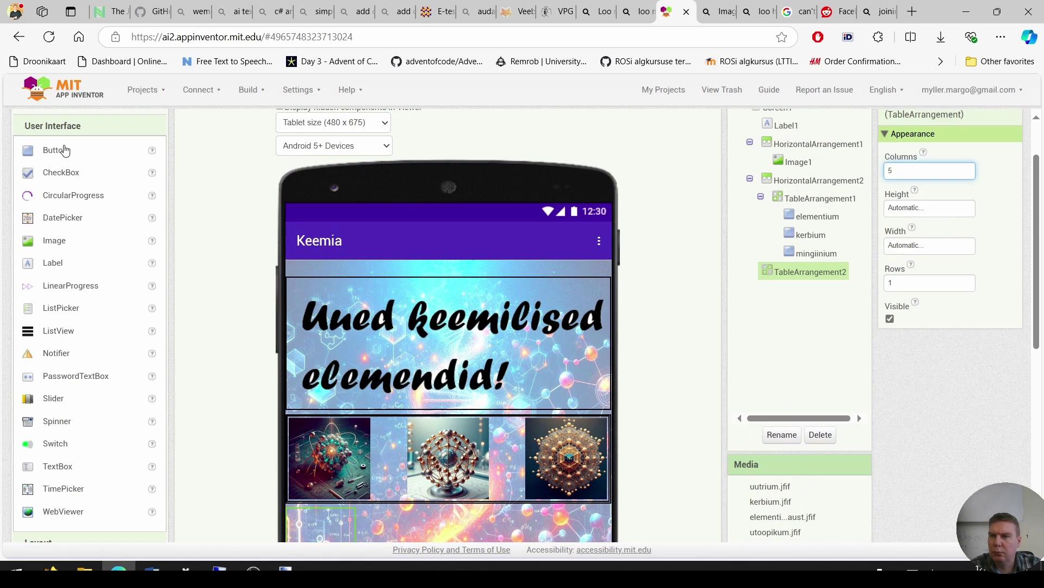
Add a new button below the image row and place it in the second cell of TableArrangement2.
drag(64, 150, 419, 508)
scroll(455, 474, down, 2)
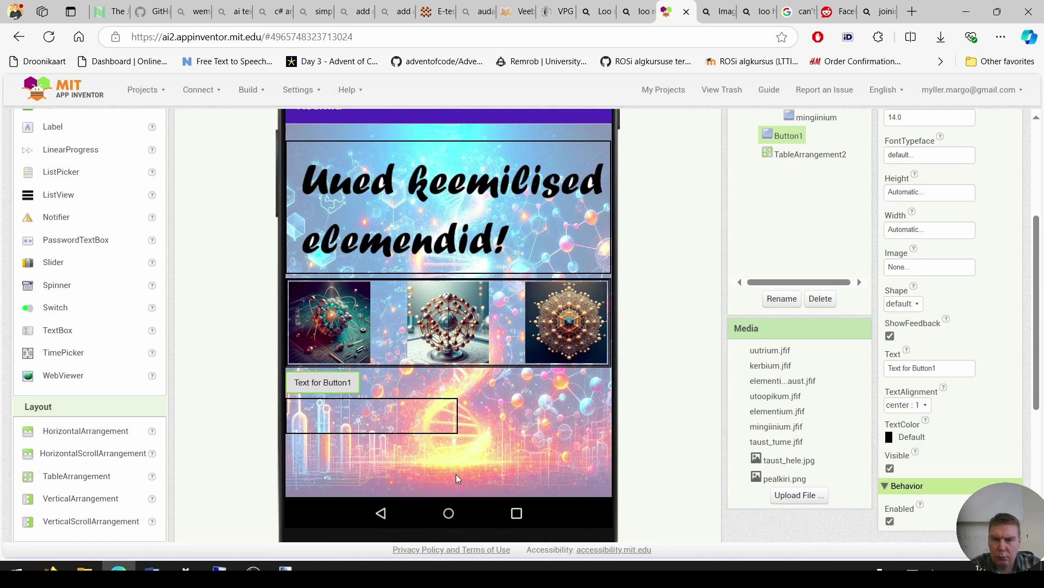
mouse_move(327, 384)
mouse_down()
mouse_move(315, 416)
mouse_move(333, 400)
mouse_up()
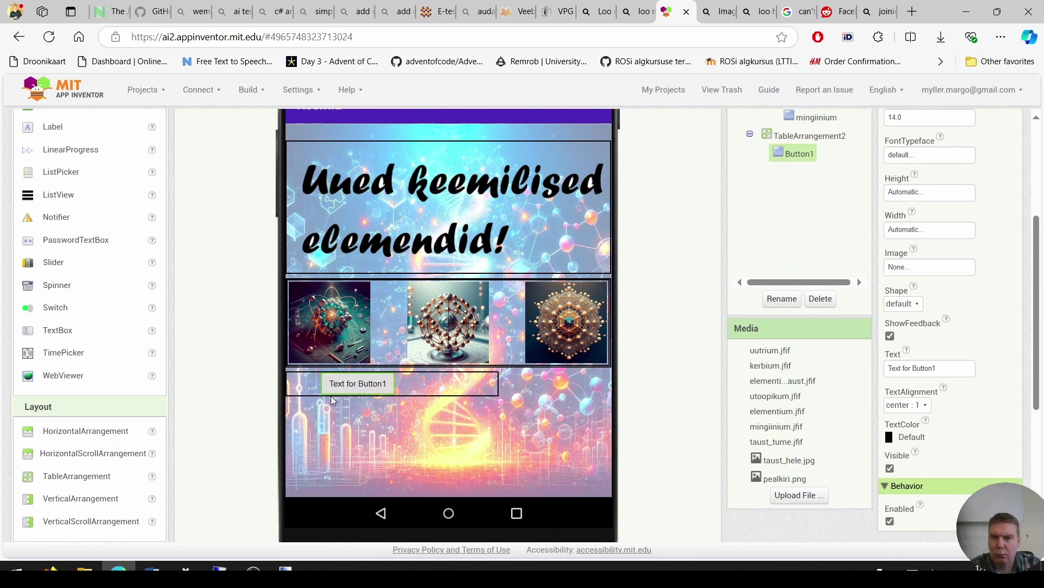
Set HorizontalArrangement2's height to 200 pixels.
scroll(801, 207, up, 1)
click(833, 204)
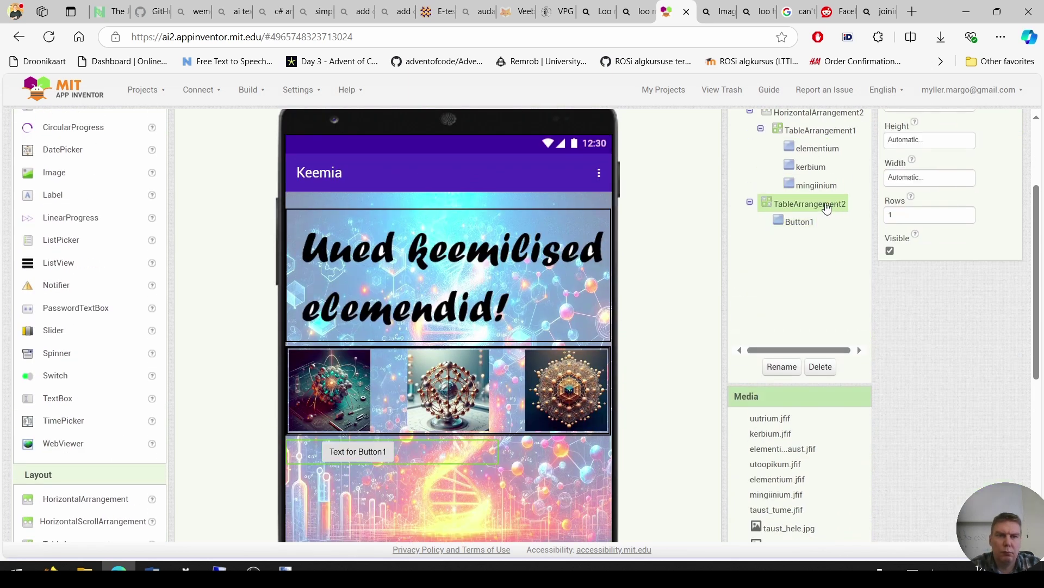
scroll(811, 325, up, 2)
scroll(811, 325, down, 2)
scroll(813, 327, up, 2)
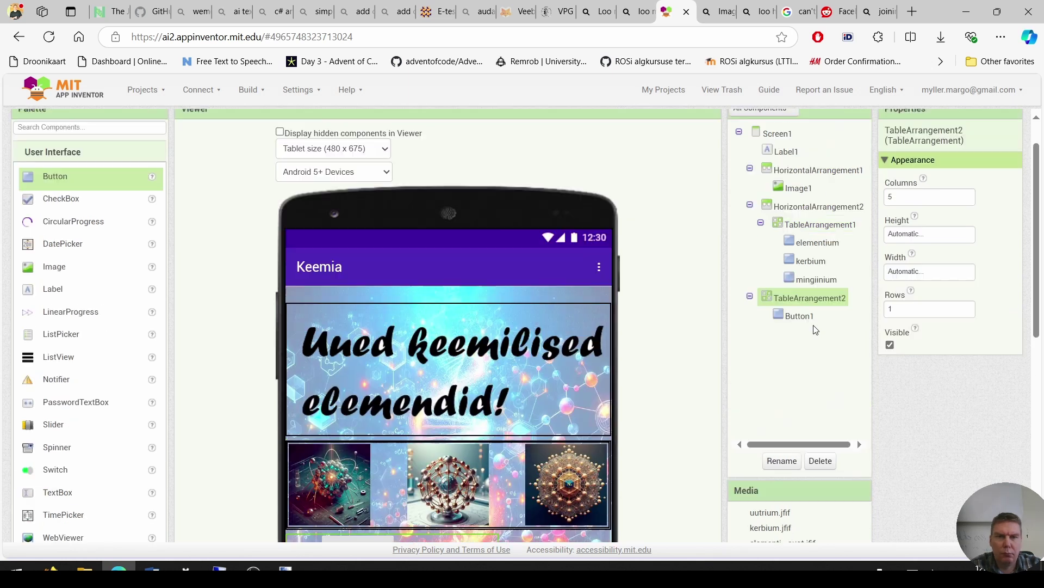
scroll(815, 330, up, 1)
click(812, 250)
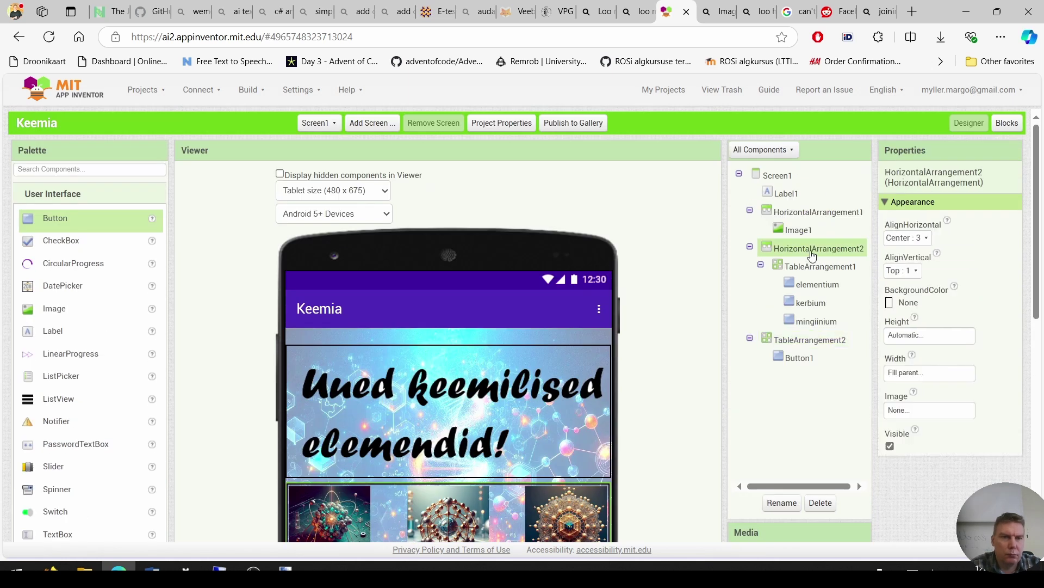
click(932, 336)
click(922, 362)
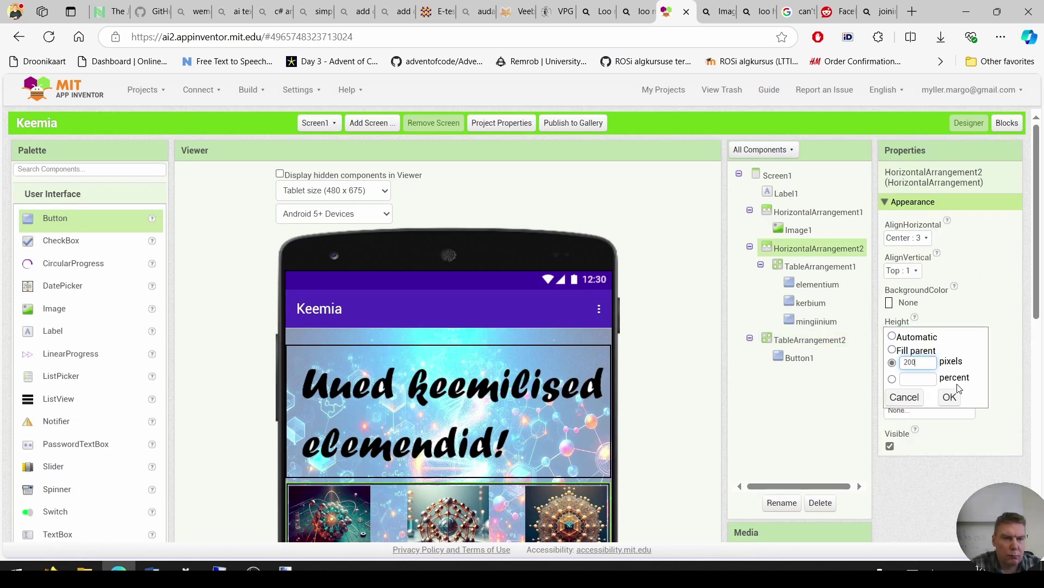
text(200)
click(949, 397)
Try to place TableArrangement2 inside HorizontalArrangement2 with the image buttons, and move it back out below.
scroll(599, 392, down, 4)
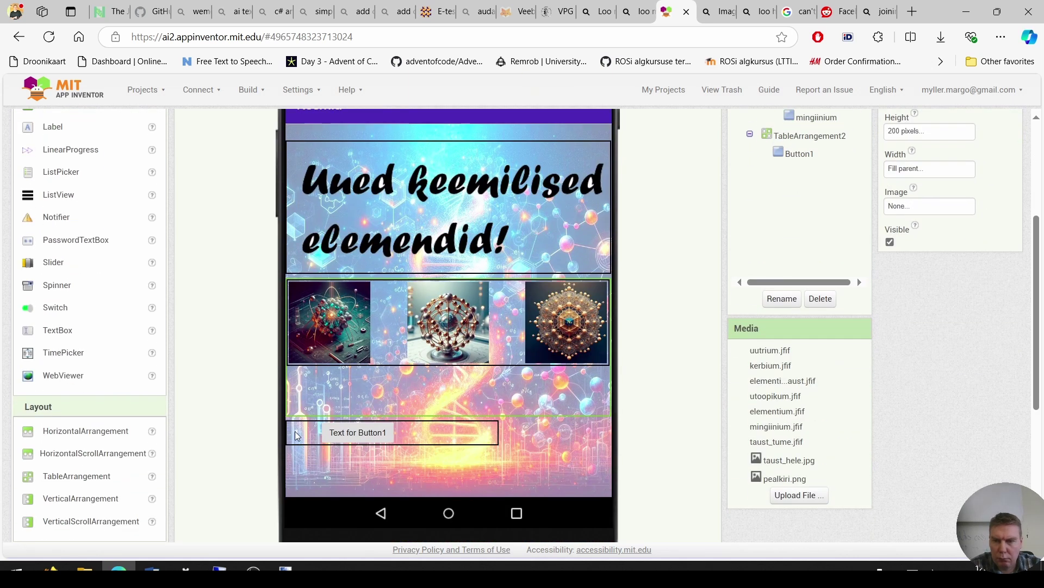
click(302, 431)
drag(300, 427, 325, 400)
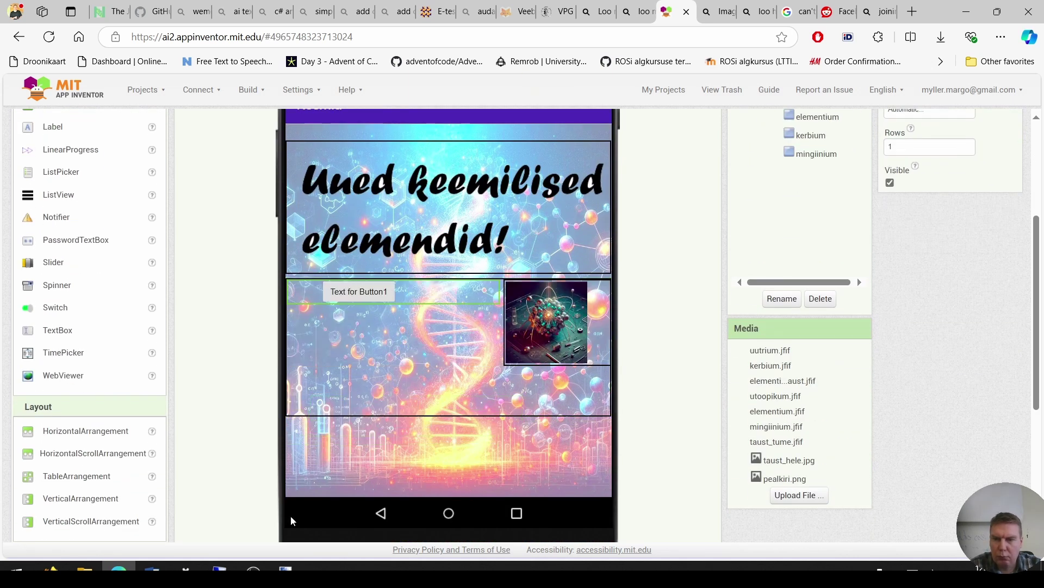
drag(310, 299, 326, 451)
Set HorizontalArrangement2's width to Automatic.
click(397, 412)
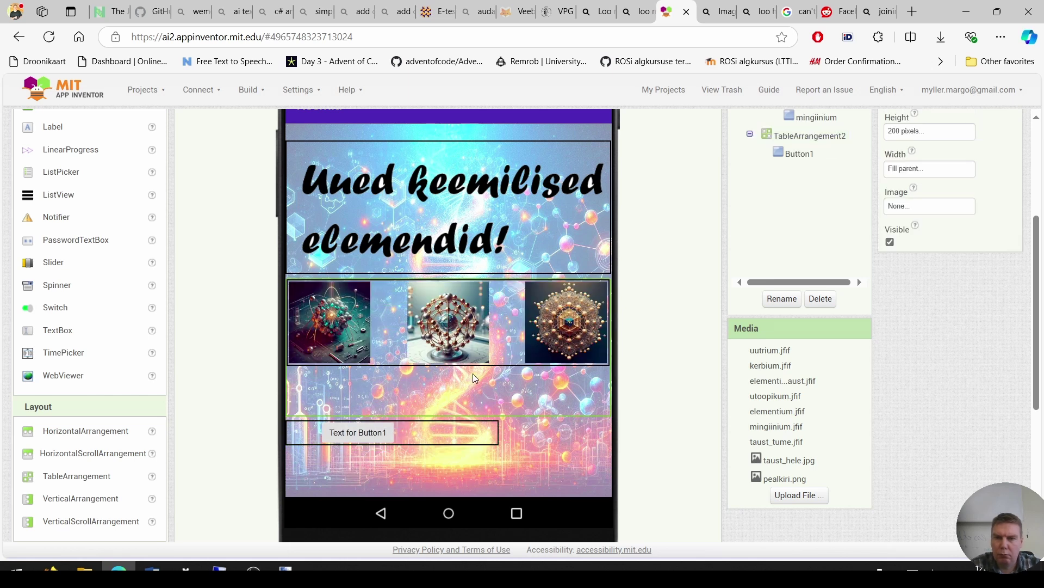
scroll(783, 243, up, 3)
click(928, 303)
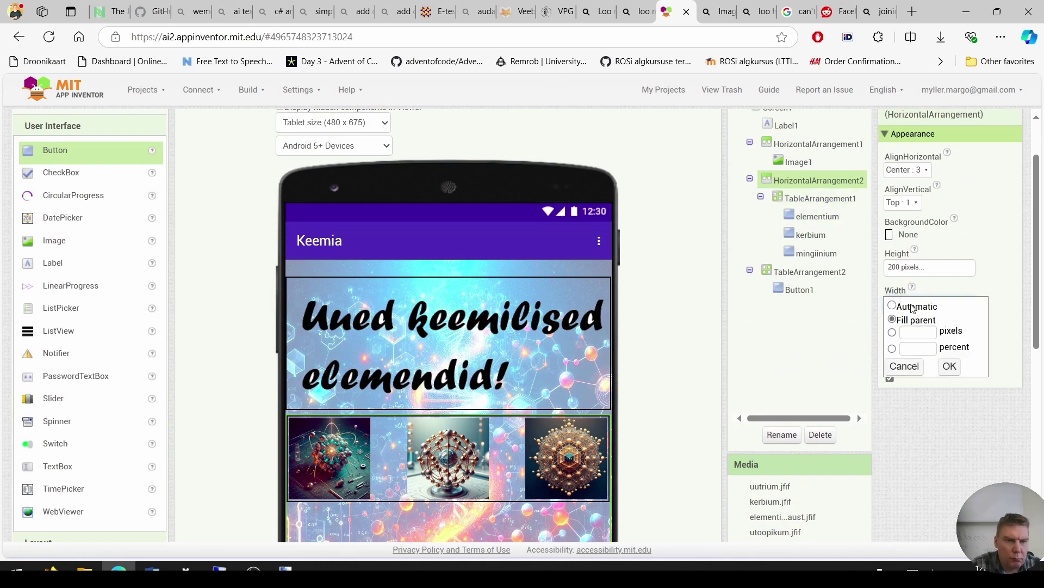
click(913, 307)
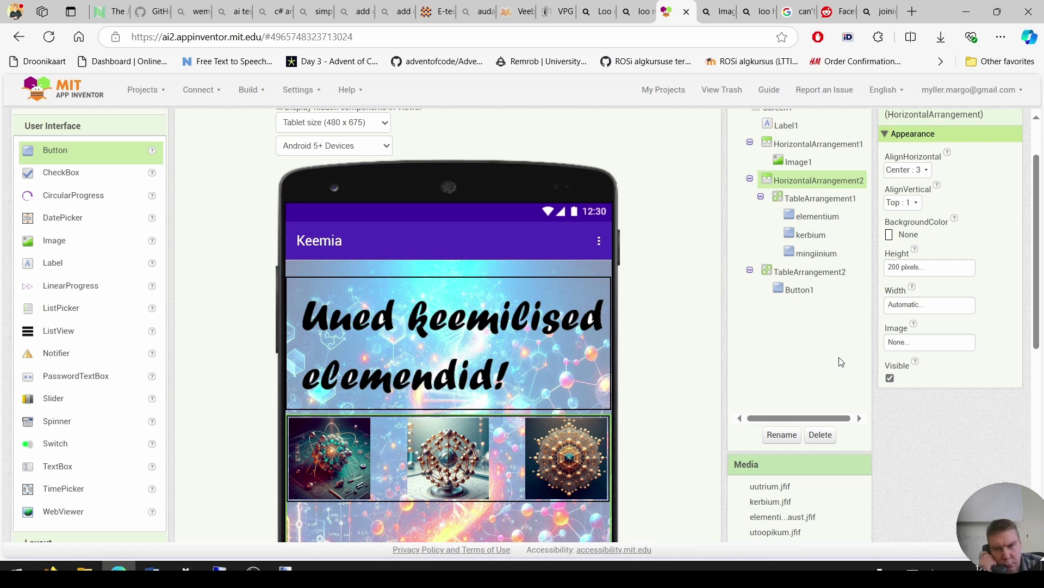
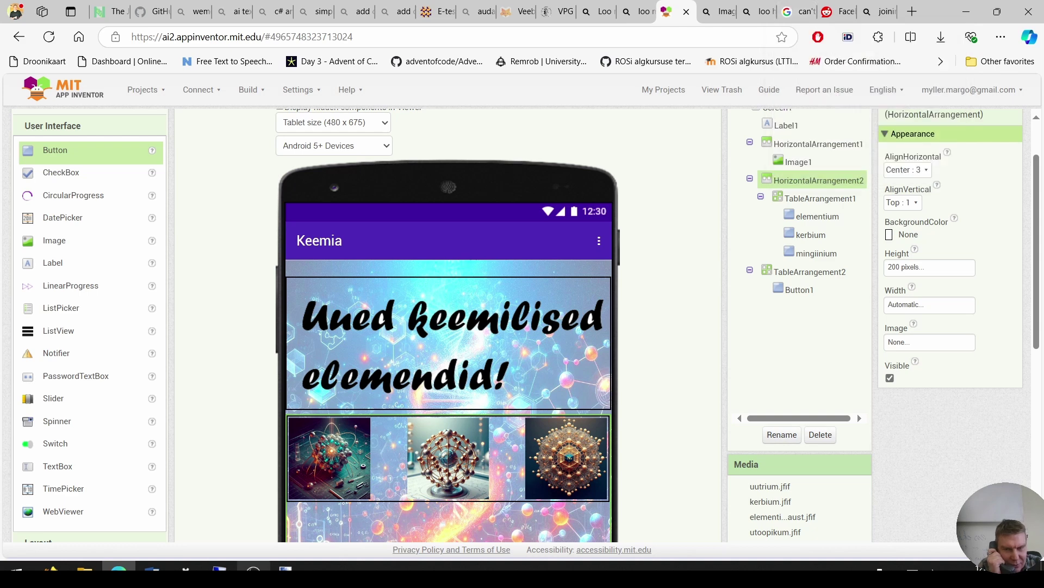
click(254, 569)
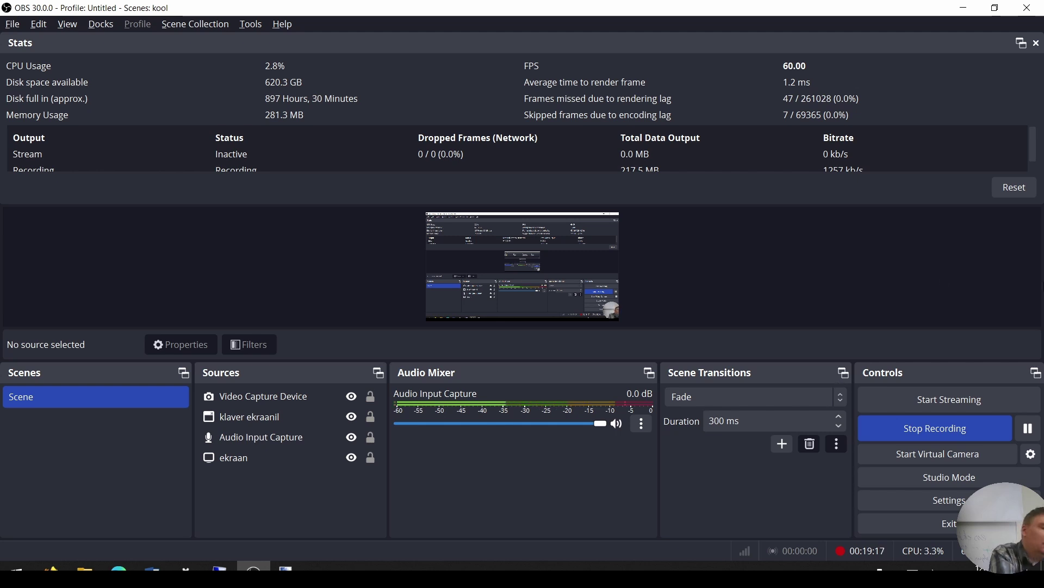
click(157, 564)
Add a second button to TableArrangement2, in the cell next to Button1.
scroll(609, 429, down, 5)
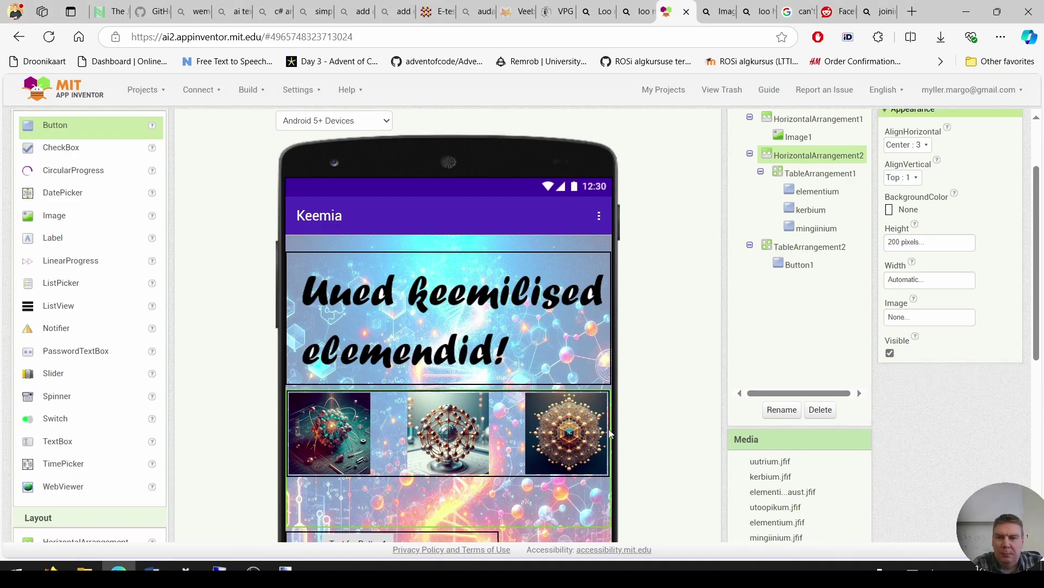
scroll(449, 293, up, 3)
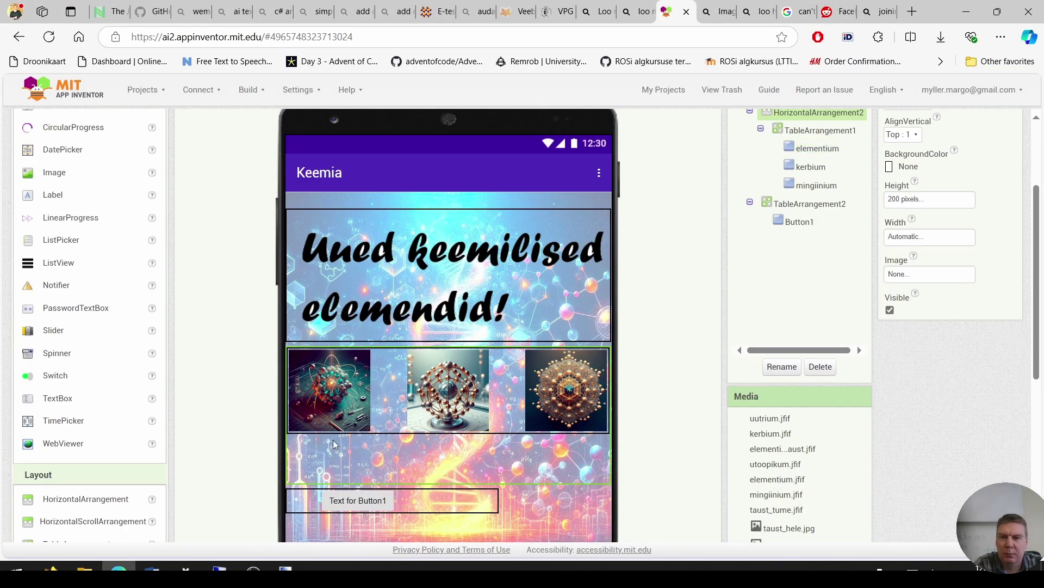
scroll(69, 229, up, 2)
drag(69, 228, 309, 477)
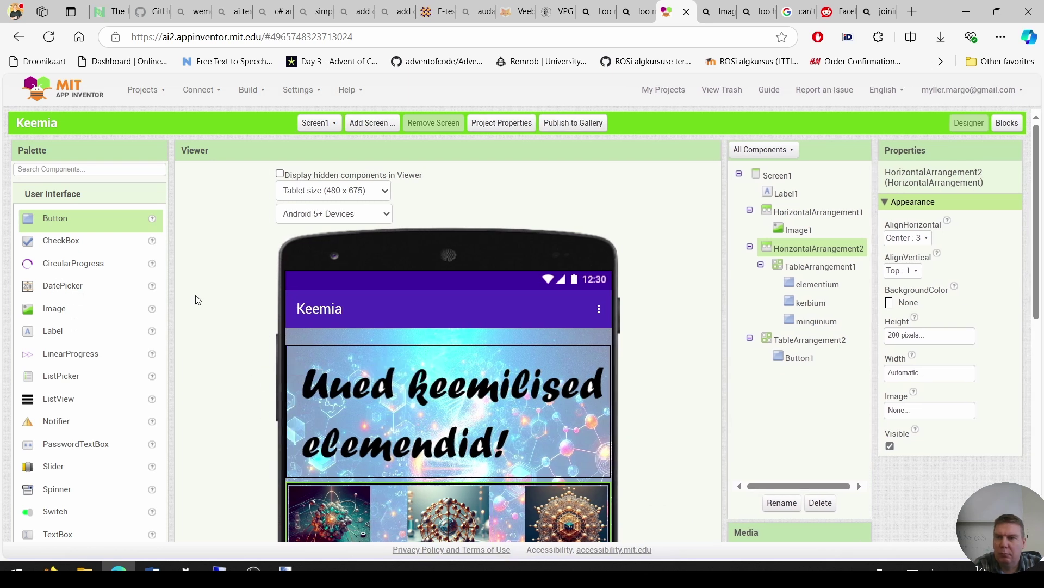
scroll(197, 311, down, 3)
scroll(165, 210, up, 3)
key(ctrl+minus)
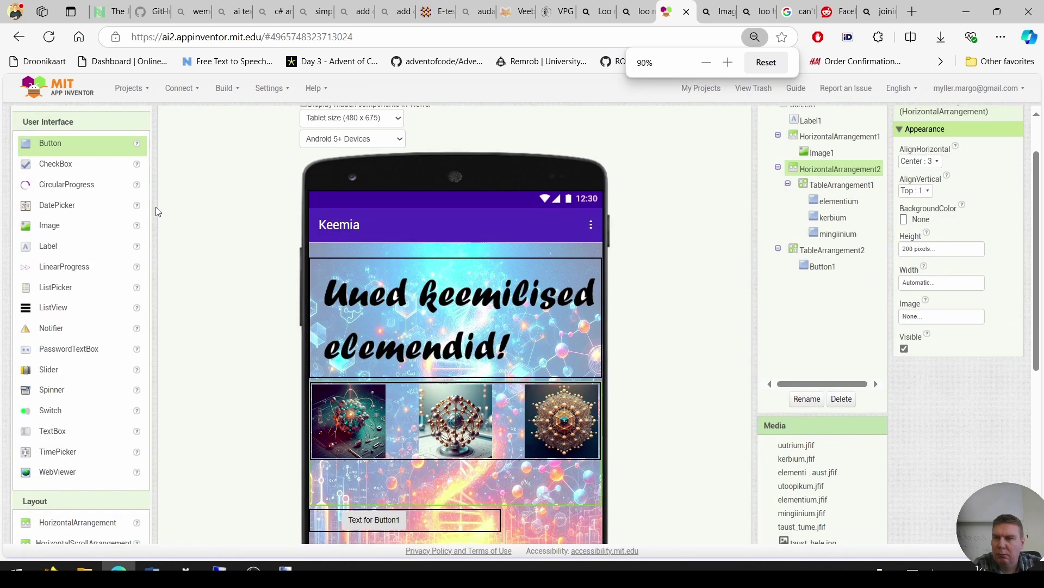
drag(51, 142, 467, 519)
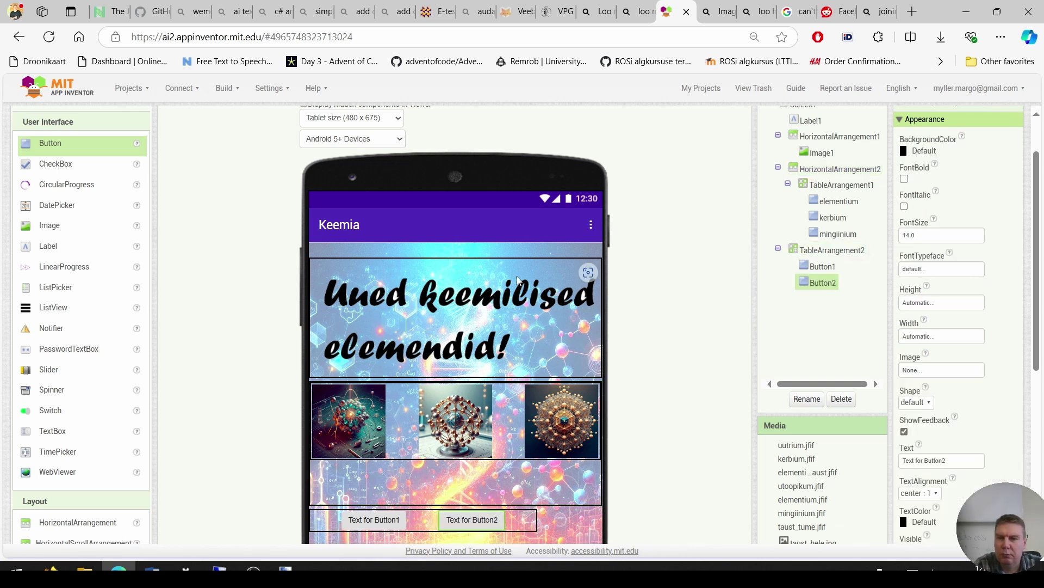
Add a HorizontalArrangement between HorizontalArrangement2 and TableArrangement2.
drag(81, 523, 374, 511)
scroll(415, 527, down, 4)
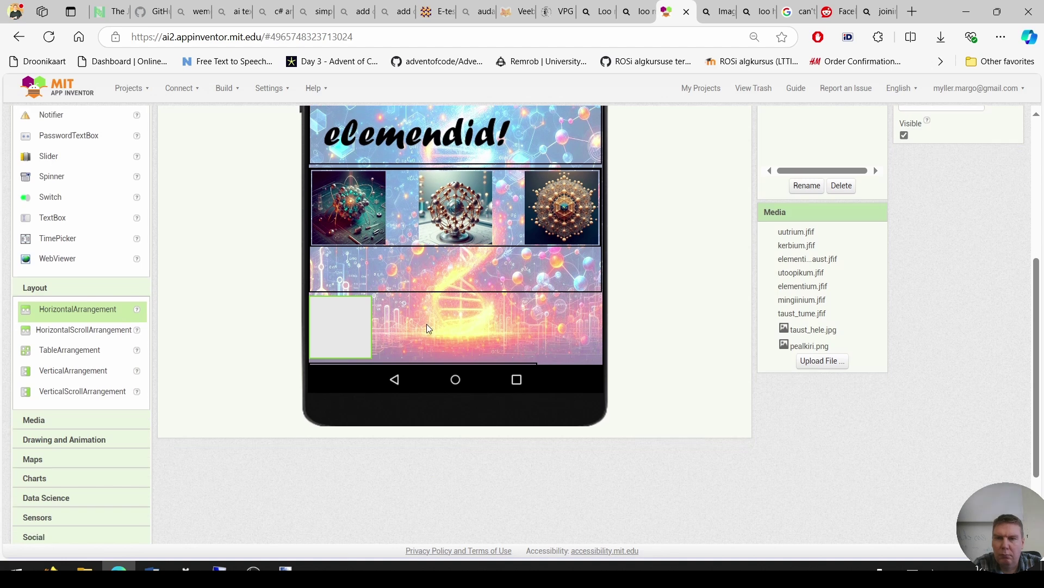
Make Screen1 scrollable and move TableArrangement2 with its two buttons into HorizontalArrangement3.
scroll(427, 325, up, 5)
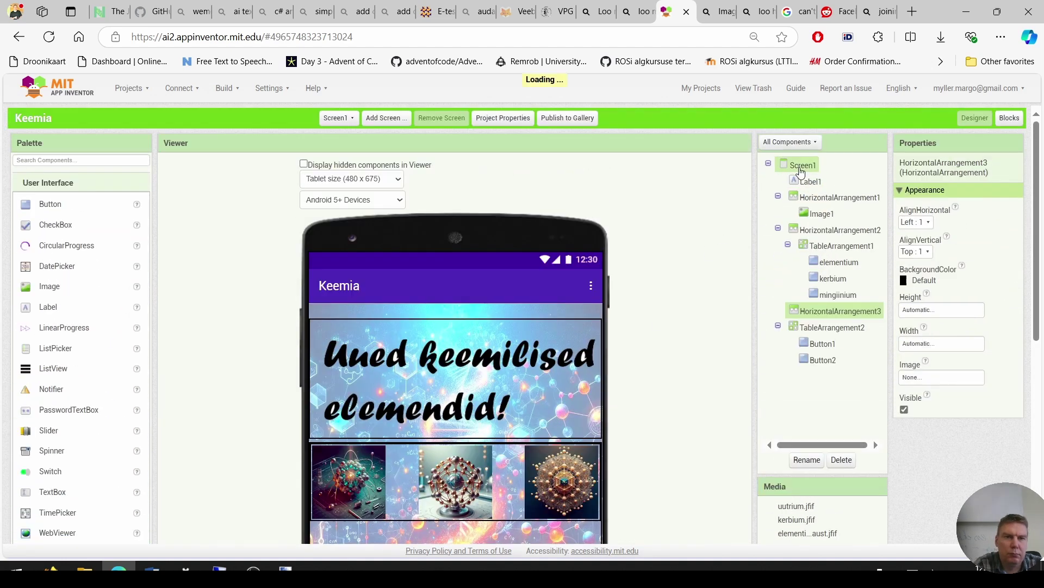
click(800, 172)
scroll(453, 357, down, 3)
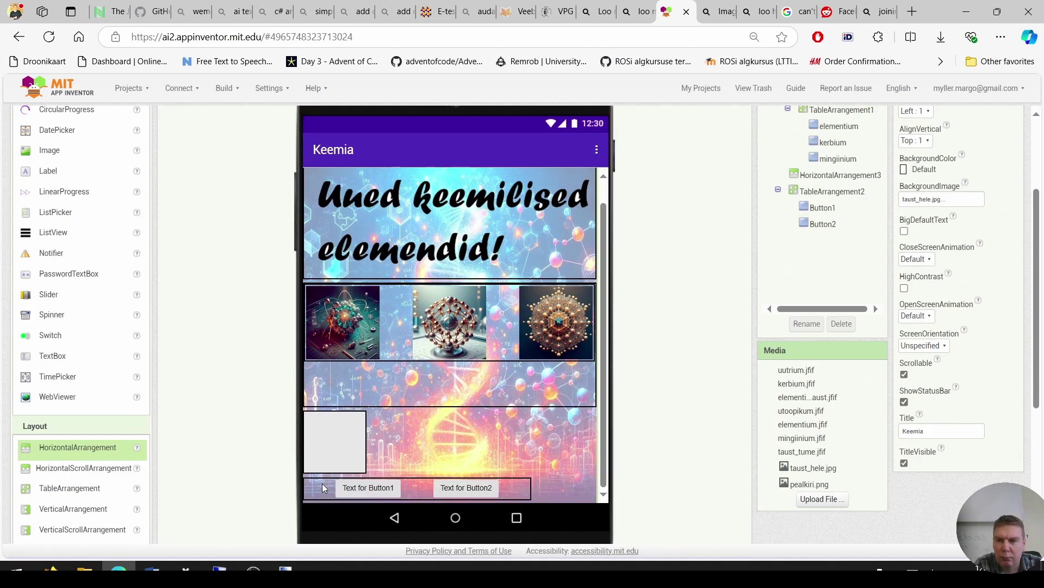
drag(322, 483, 326, 452)
Set HorizontalArrangement3's horizontal alignment to Center and its width to Fill parent.
click(840, 243)
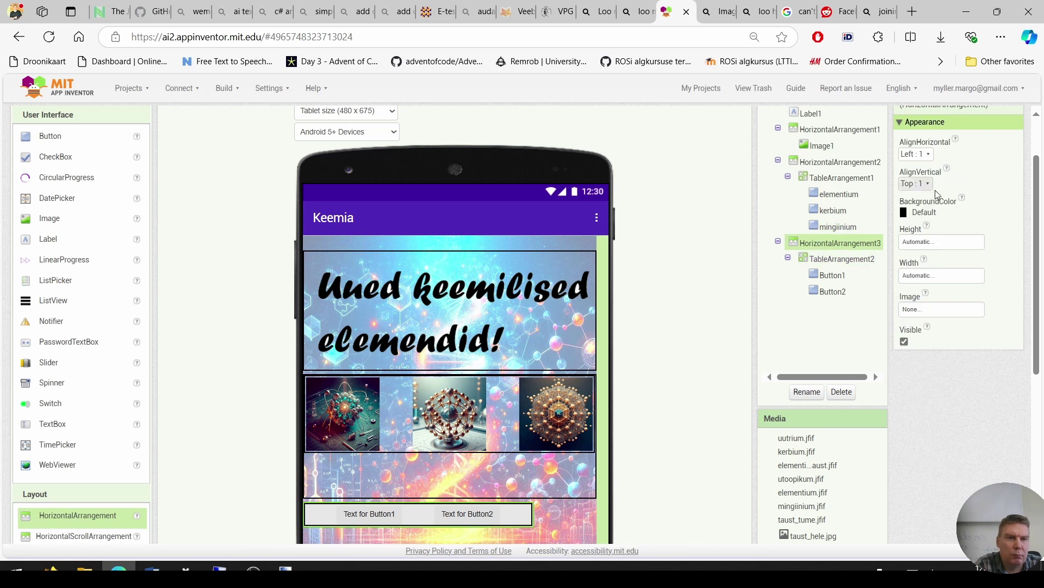
click(919, 154)
click(924, 187)
click(932, 275)
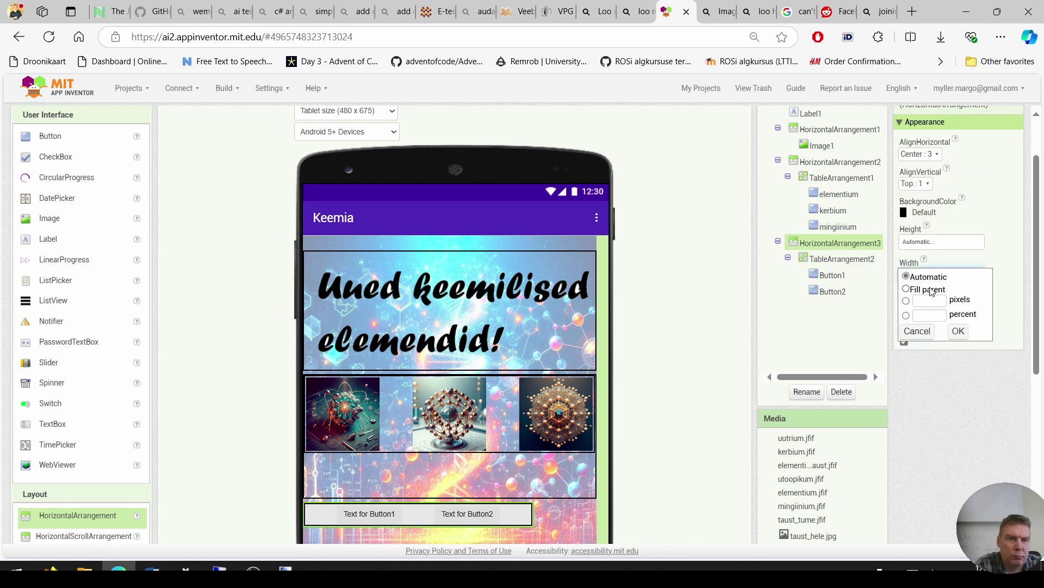
click(932, 287)
click(957, 329)
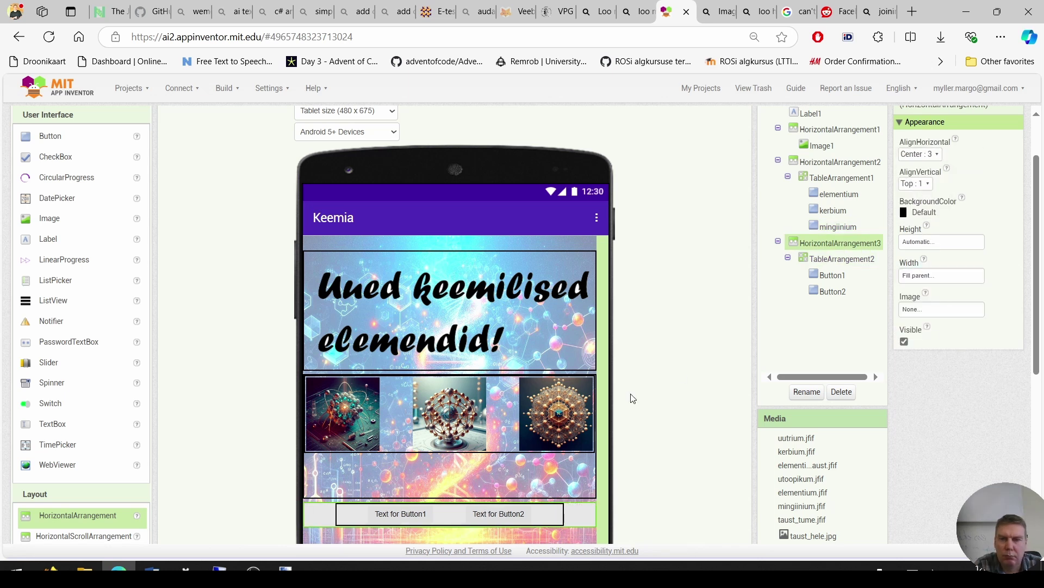
Set HorizontalArrangement2's height to Automatic.
click(475, 470)
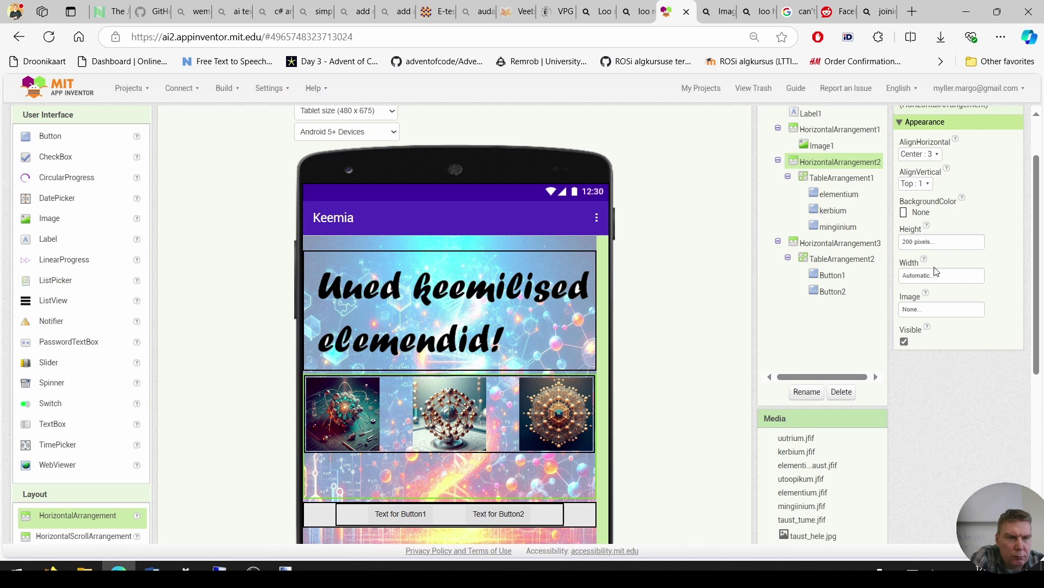
click(939, 245)
click(958, 297)
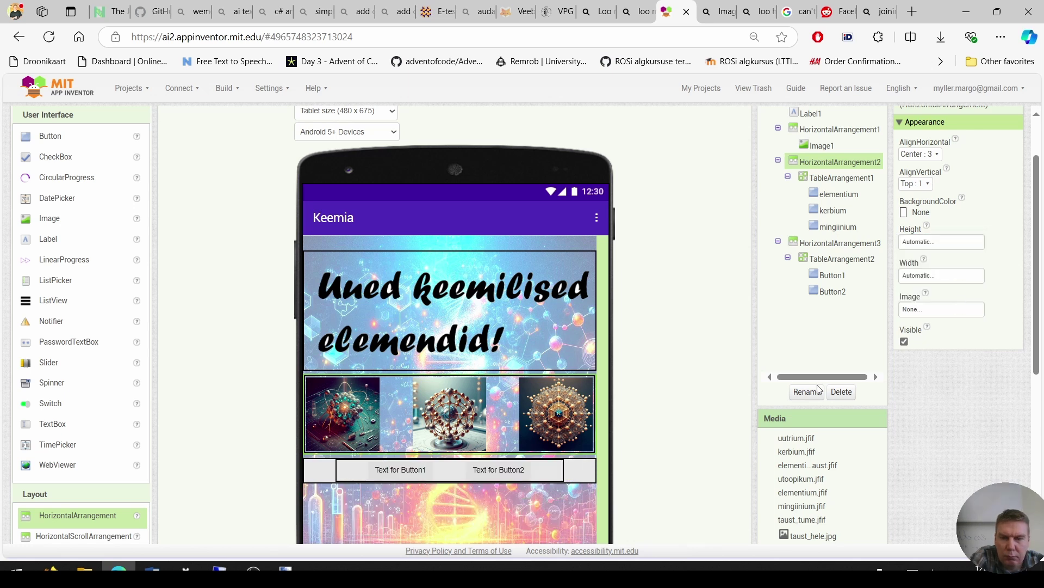
Check the element image names in the keemia äpp folder and rename Button1 as utoopikum.
click(400, 469)
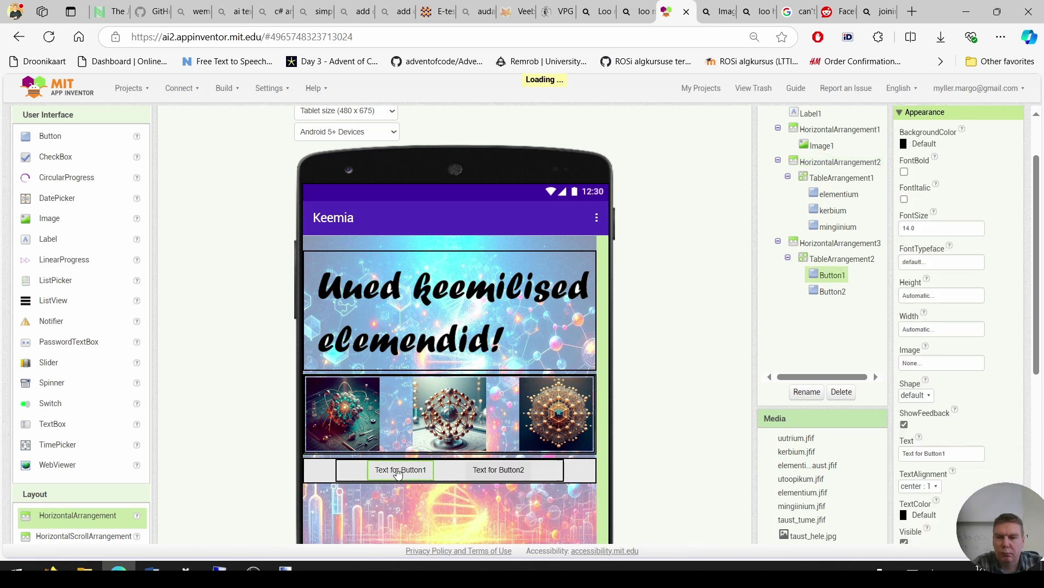
key(alt+Tab)
key(alt+Tab)
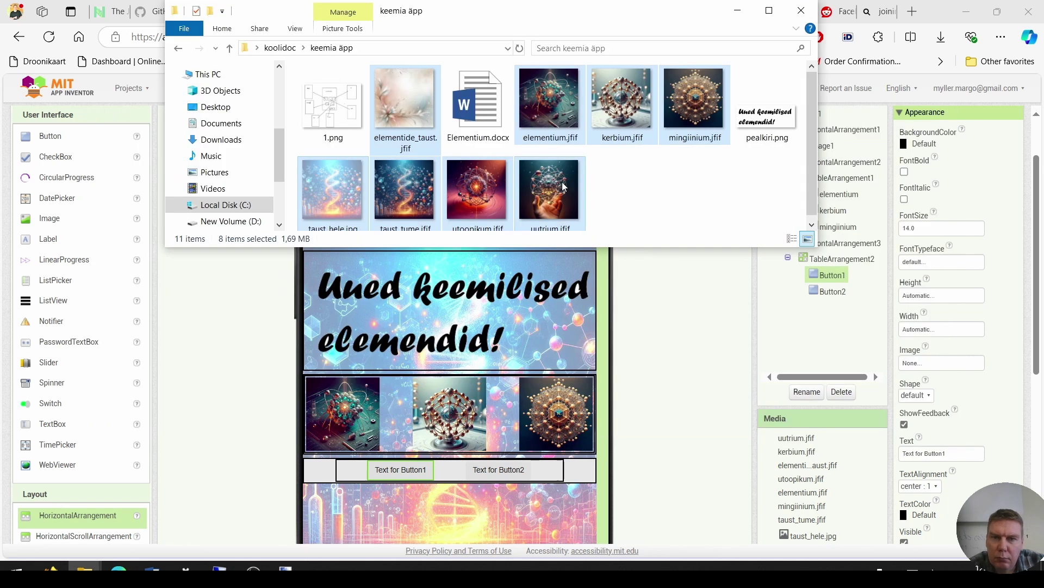
key(alt+Tab)
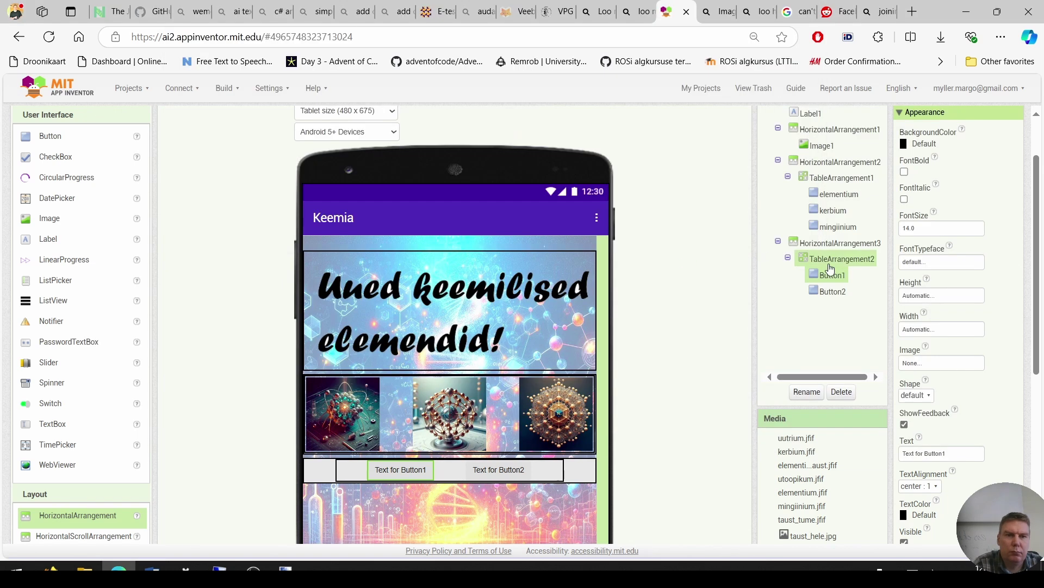
click(819, 392)
text(utoopikum)
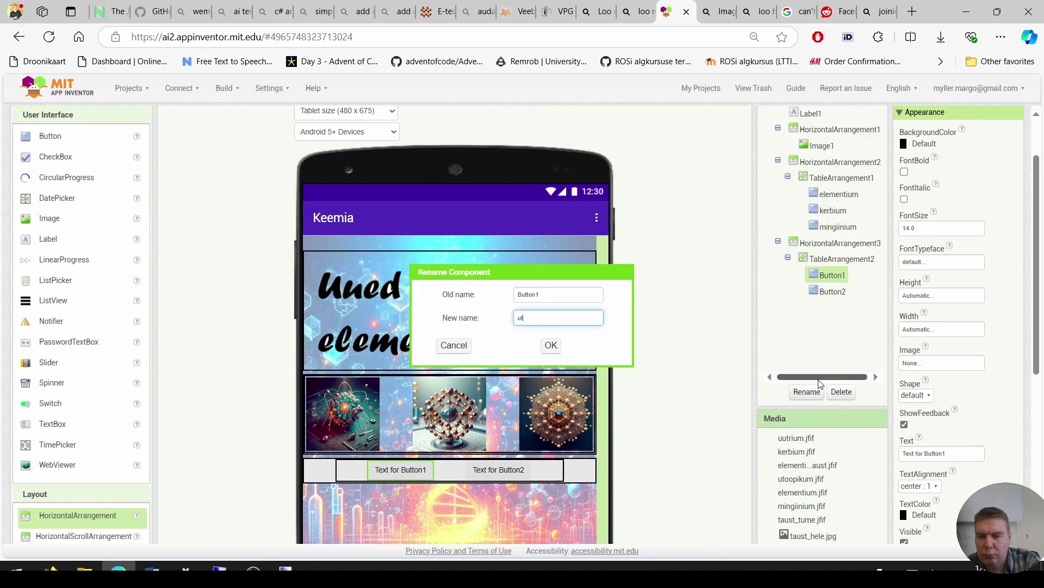
click(551, 345)
Set the utoopikum button's height and width to 120 pixels.
click(928, 296)
click(930, 322)
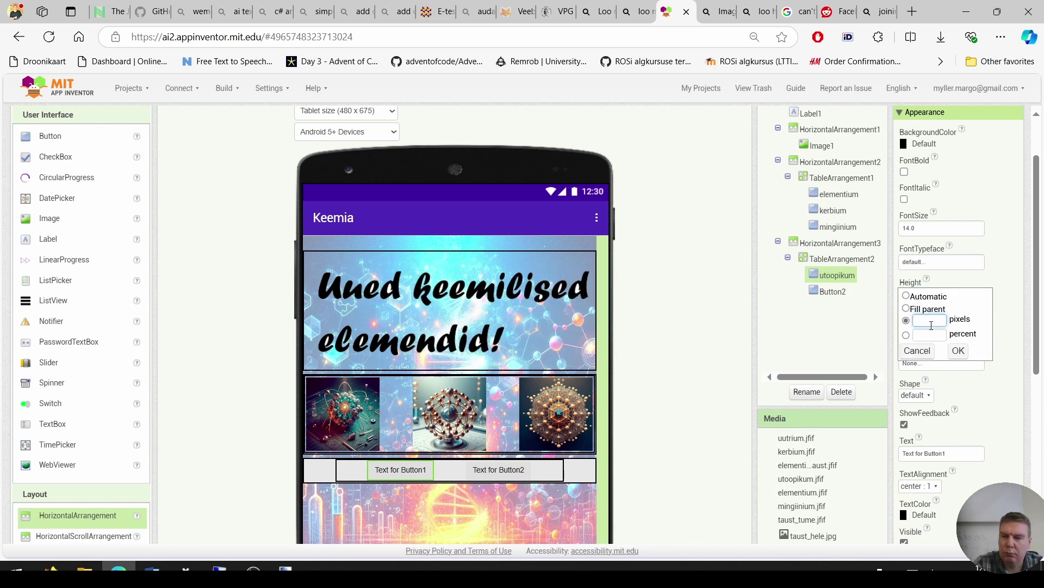
click(958, 351)
click(920, 330)
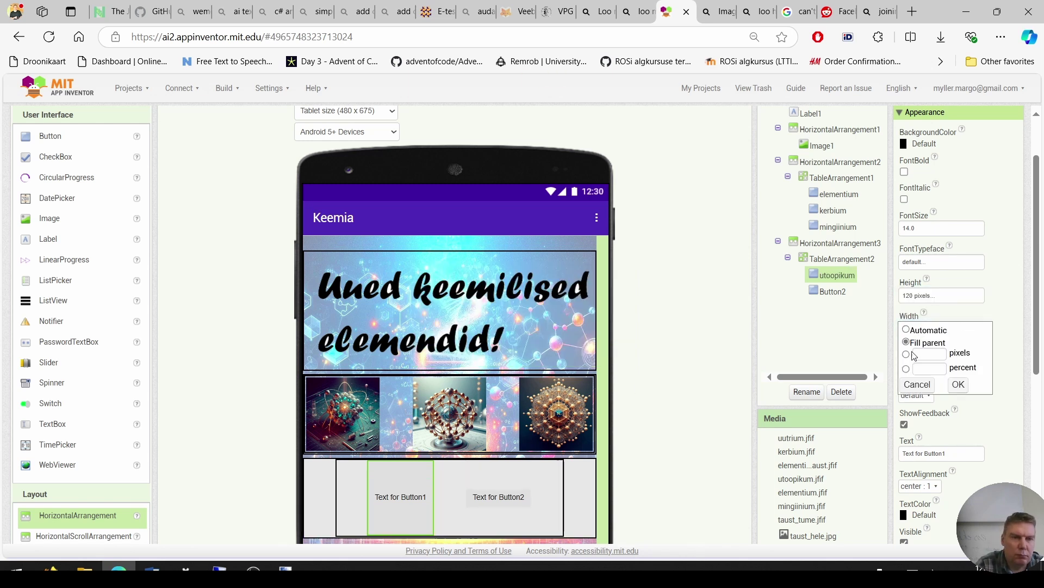
click(957, 384)
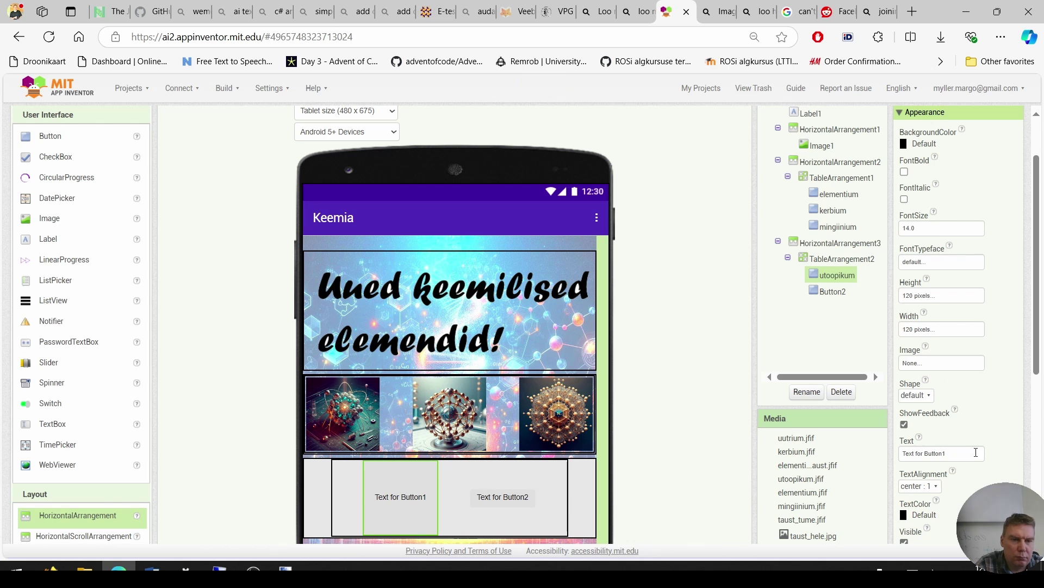
Clear the utoopikum button's text and set its image to utoopikum.jfif.
triple_click(957, 453)
key(BackSpace)
click(952, 363)
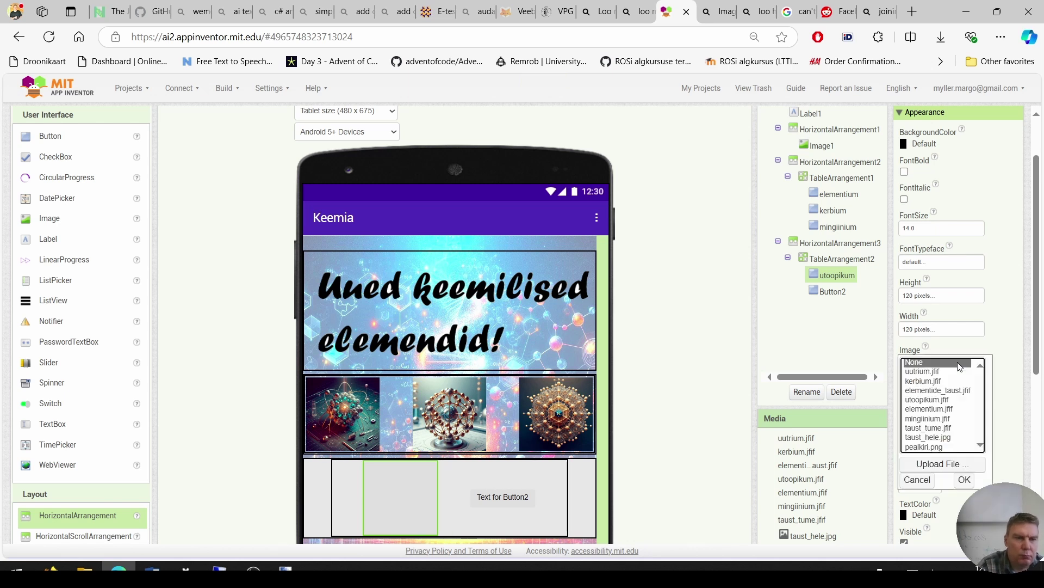
click(947, 400)
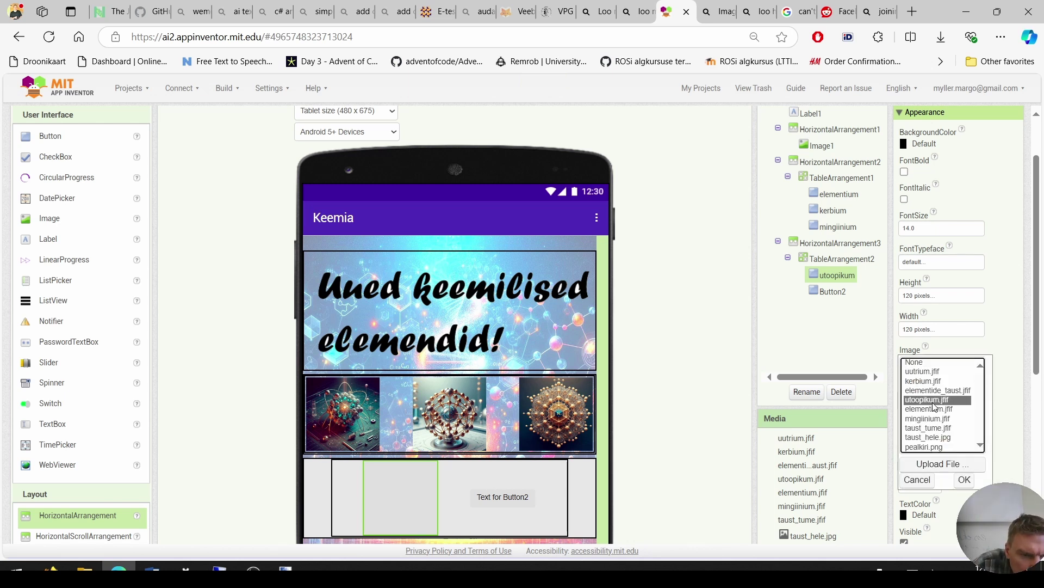
click(964, 479)
Check the remaining element image name in the folder and rename Button2 as uutrium.
key(alt+Tab)
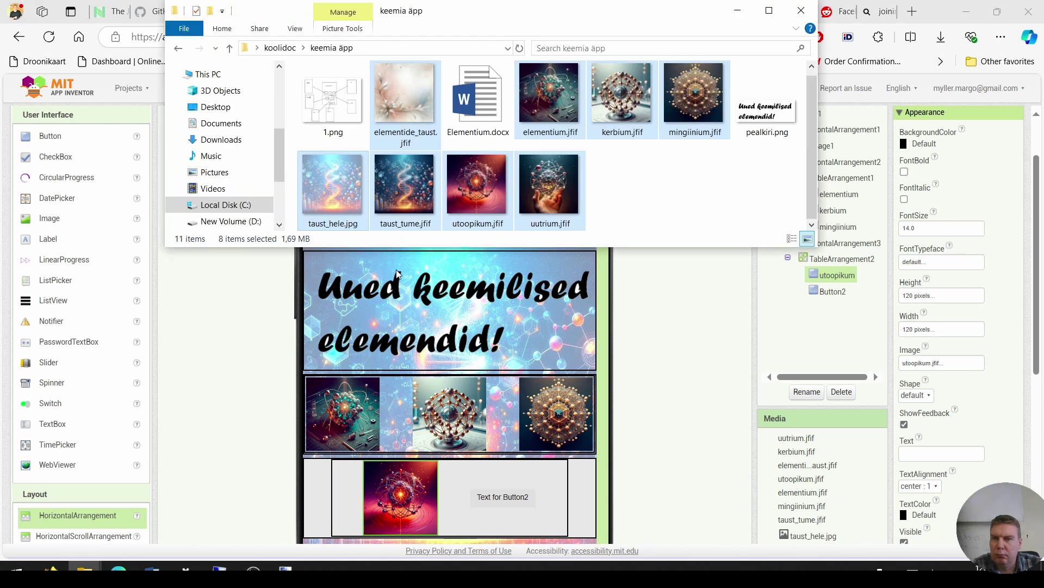
click(830, 292)
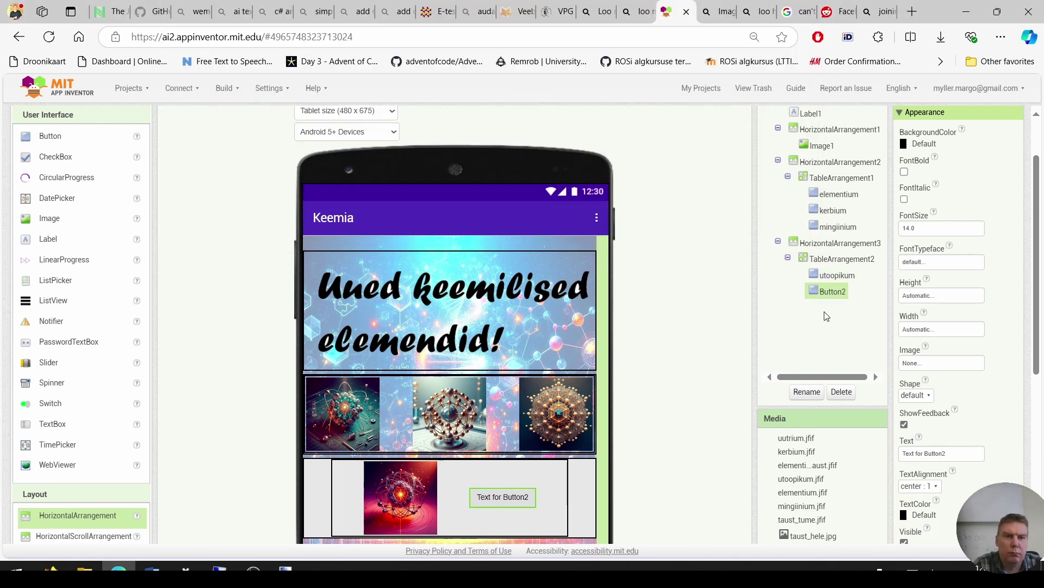
click(806, 391)
text(uutrium)
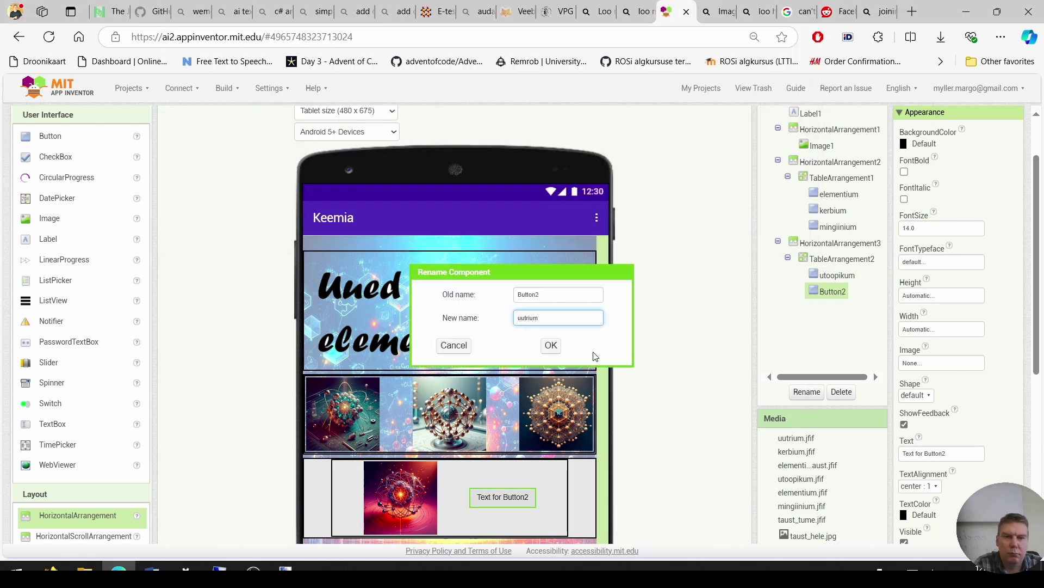
click(554, 346)
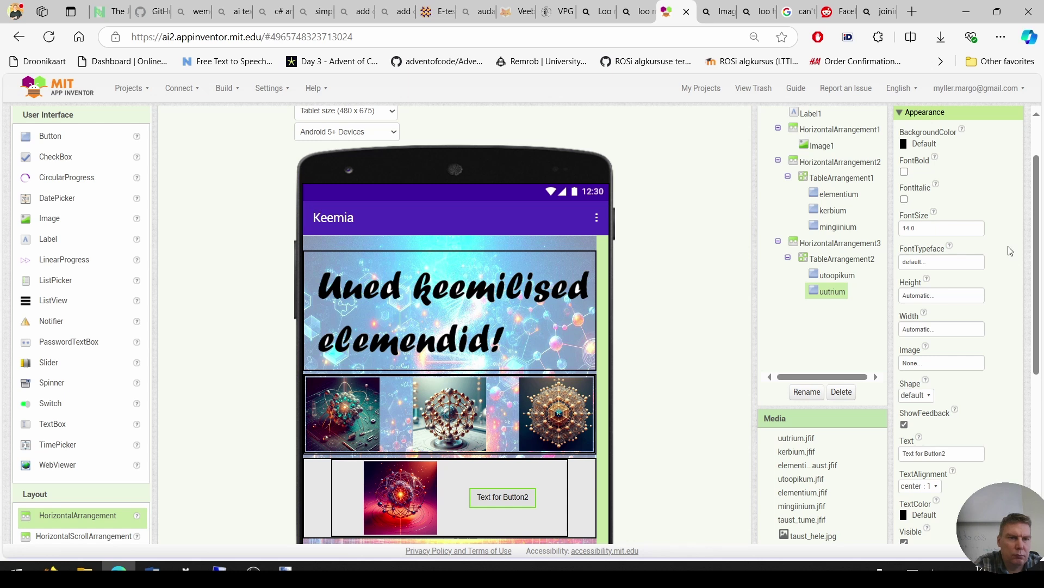
Set the uutrium button's height and width to 120 pixels.
click(941, 295)
click(929, 321)
text(120)
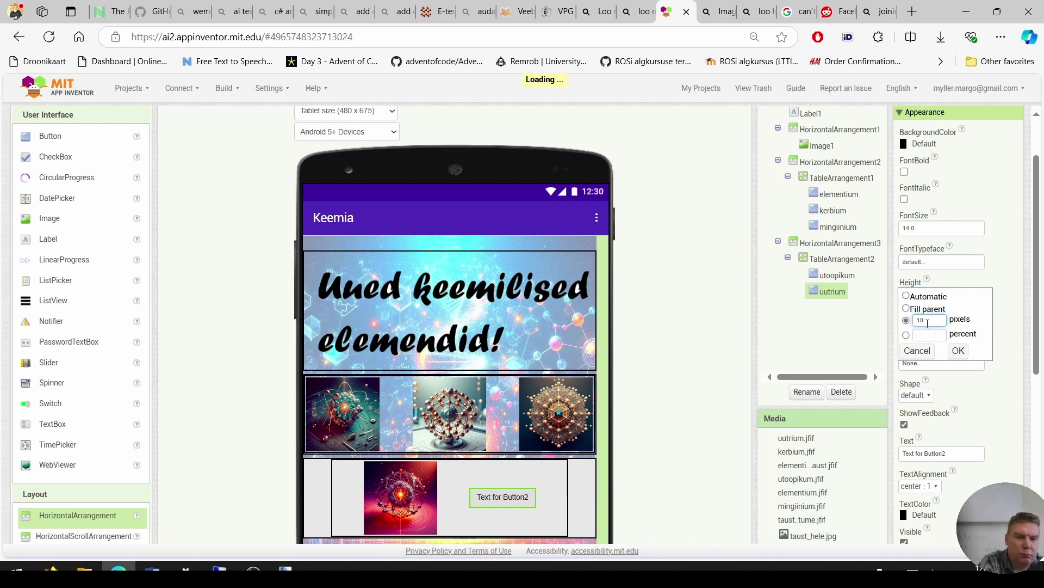
click(958, 350)
click(934, 329)
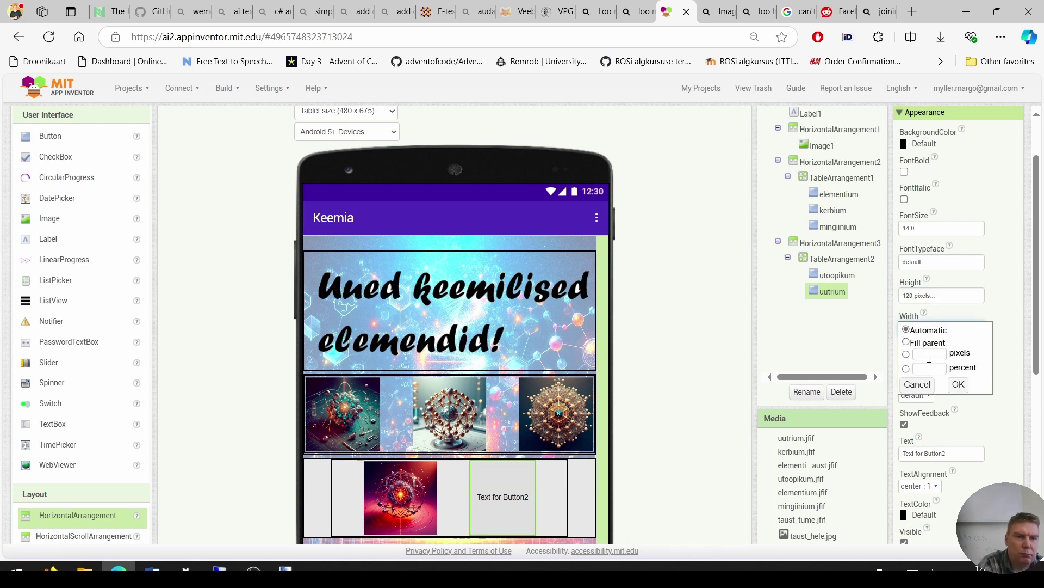
click(930, 355)
text(120)
click(958, 384)
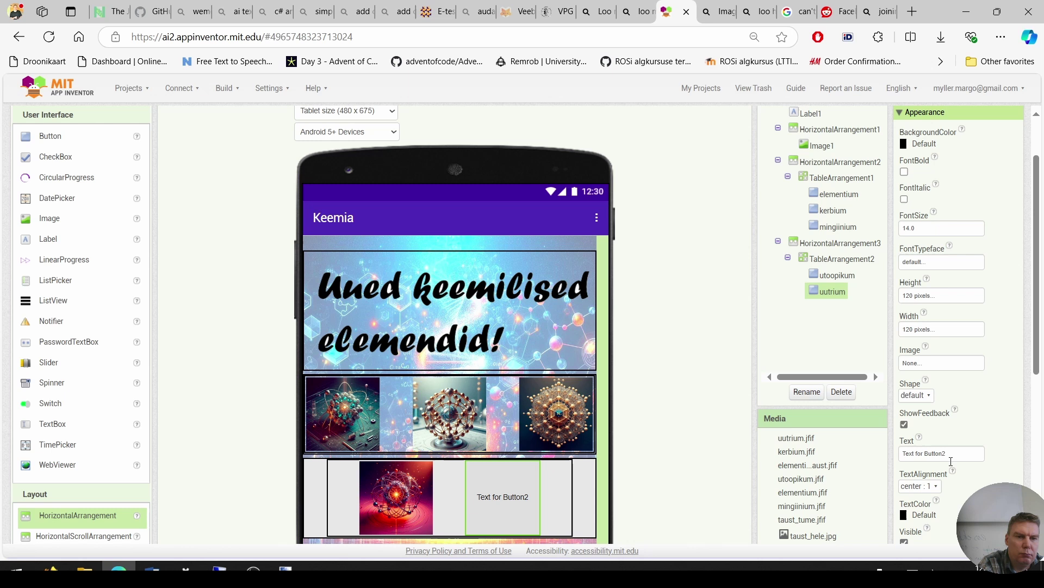
Set the uutrium button's image to uutrium.jfif and clear its text.
click(954, 362)
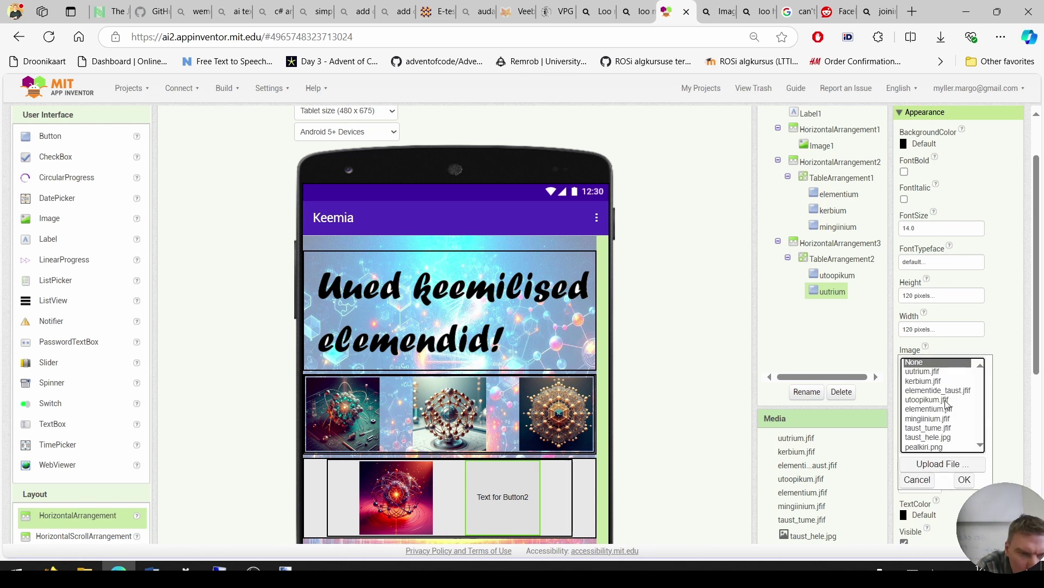
click(924, 371)
click(965, 479)
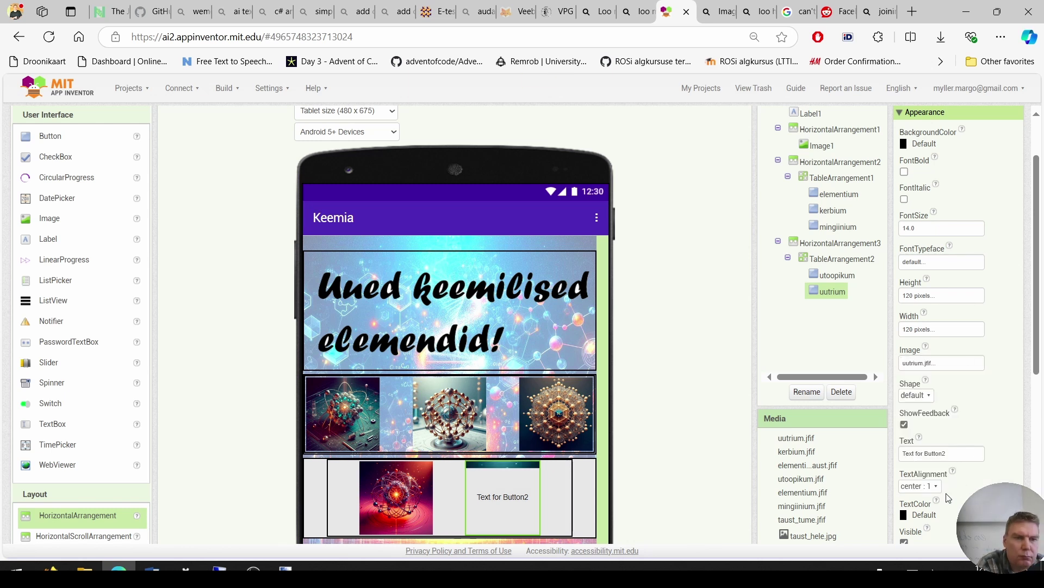
triple_click(945, 454)
key(BackSpace)
Set HorizontalArrangement3's background color to None.
click(841, 242)
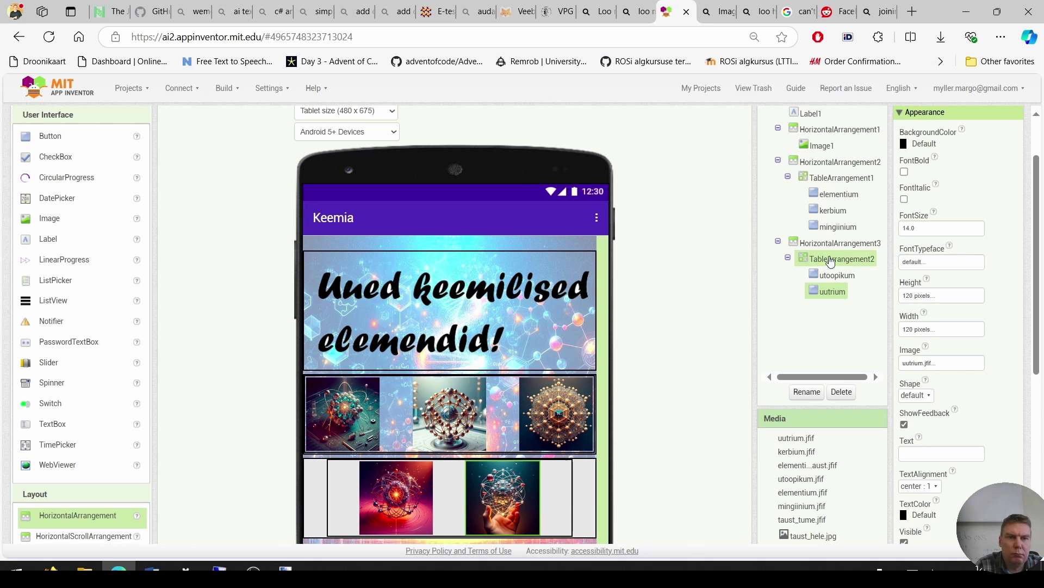
click(924, 212)
click(925, 231)
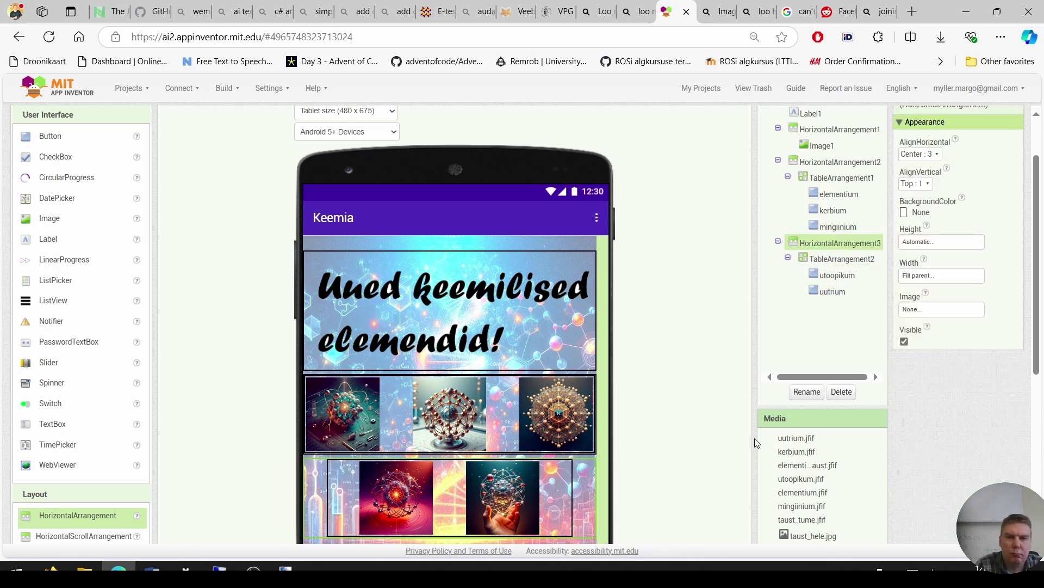
scroll(689, 413, down, 3)
scroll(688, 414, up, 5)
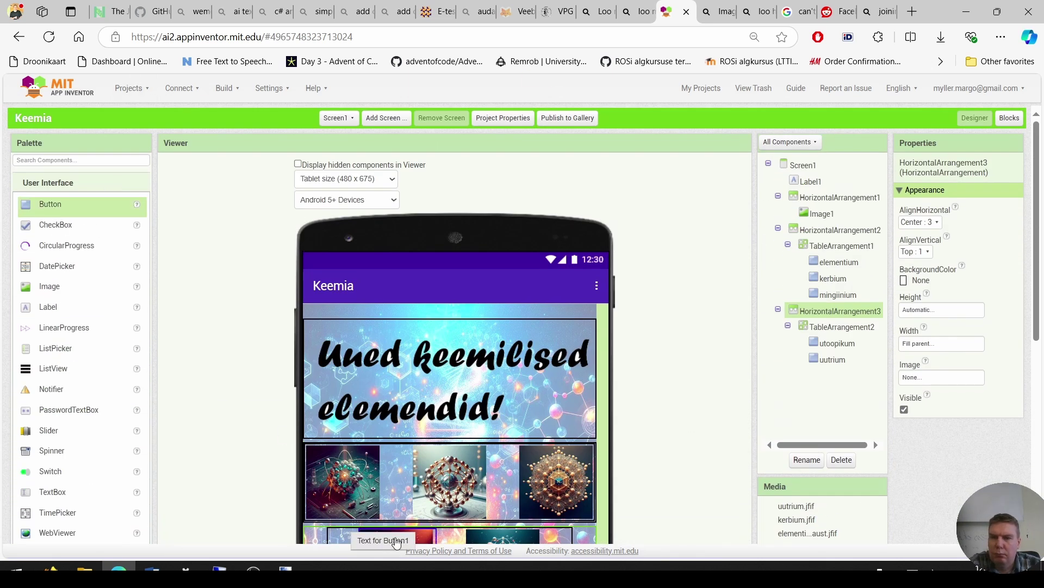
Add a button below the second row of element images and set its text to Autor.
drag(397, 542, 538, 524)
scroll(344, 303, down, 4)
drag(343, 334, 342, 424)
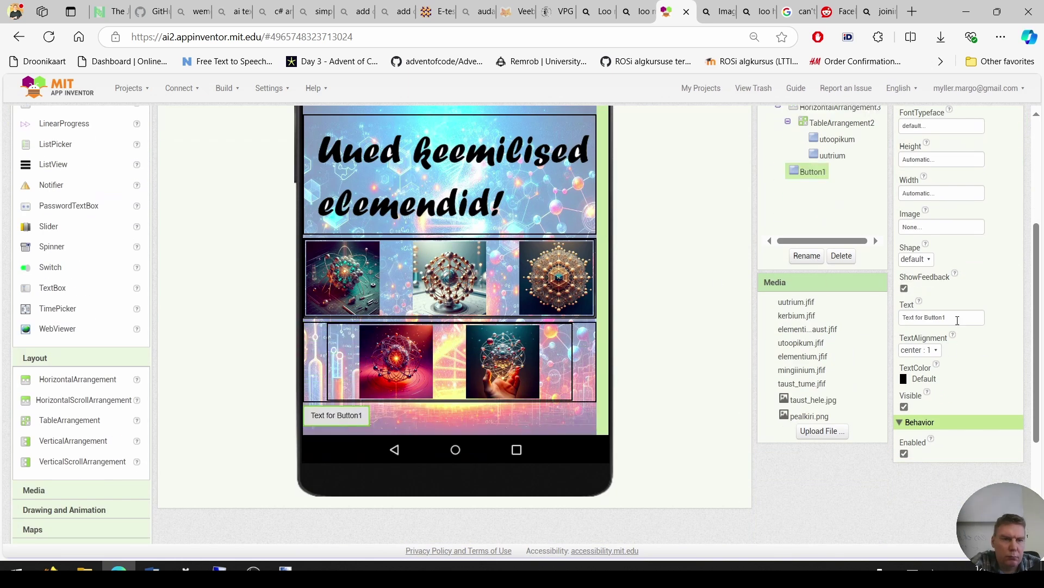
drag(956, 317, 907, 317)
text(Autor)
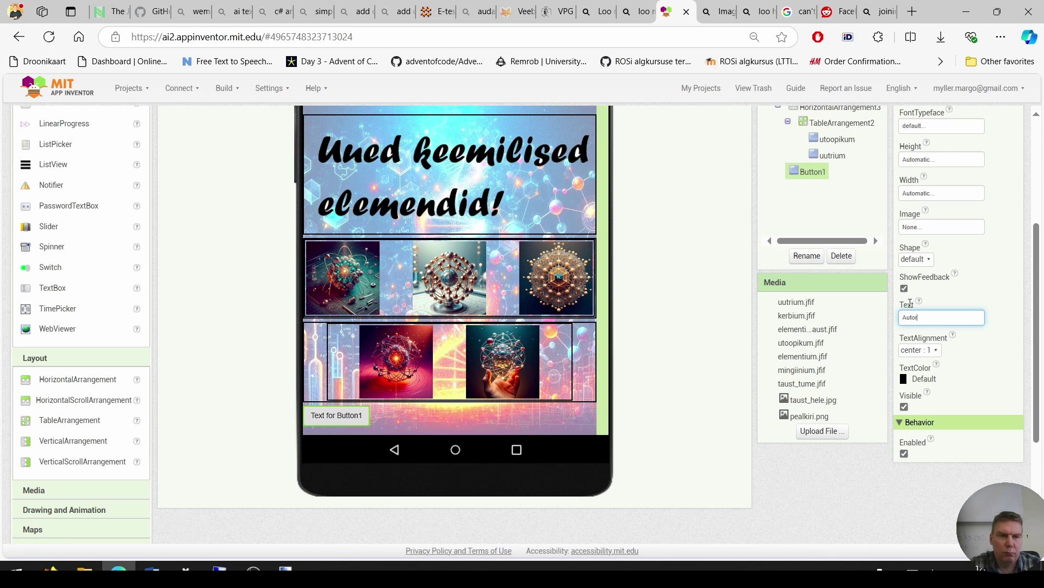
click(938, 231)
click(1009, 390)
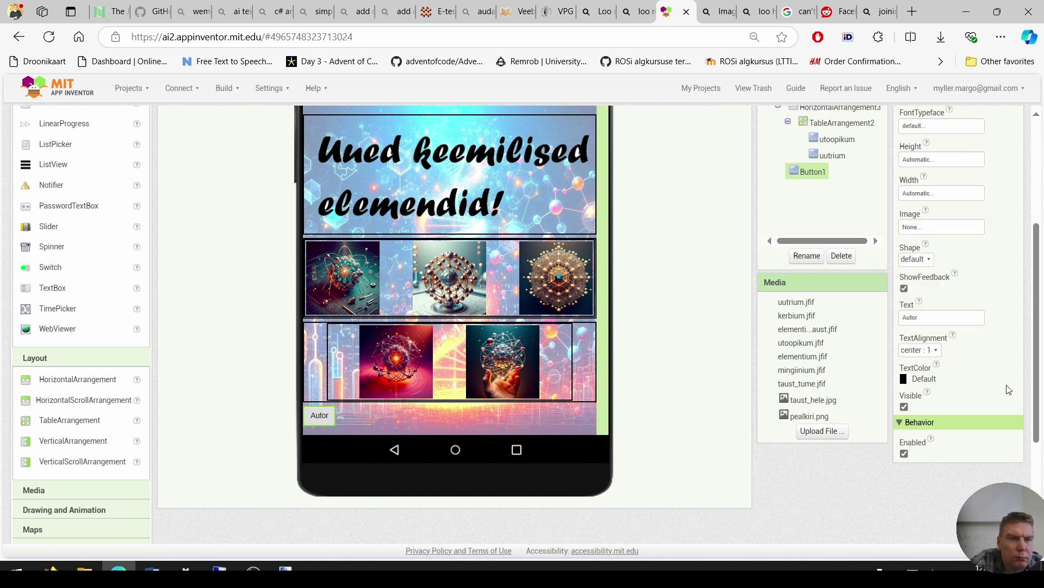
Rename the new Autor button component as autor.
scroll(670, 338, up, 3)
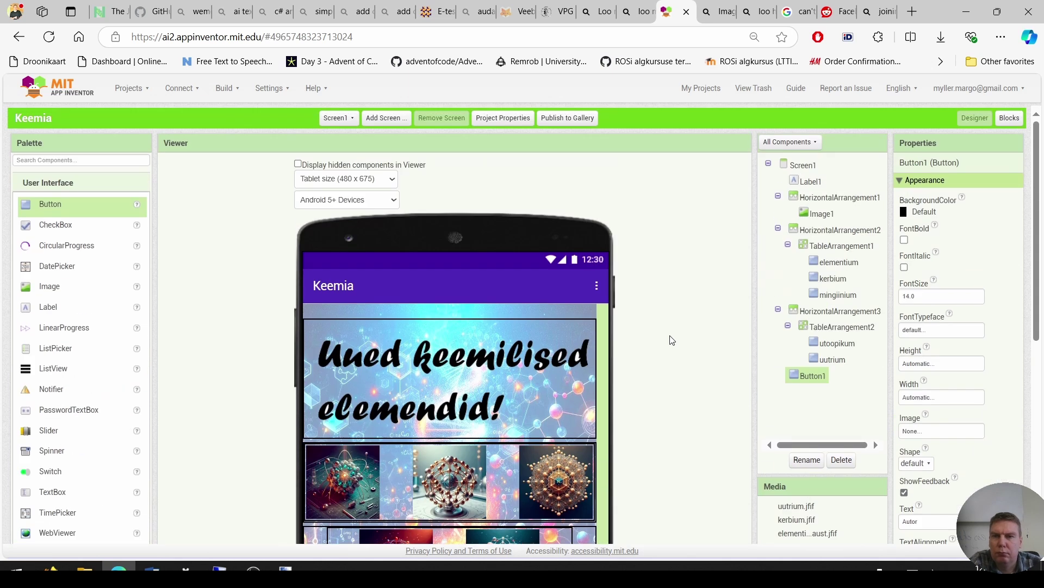
scroll(674, 339, down, 1)
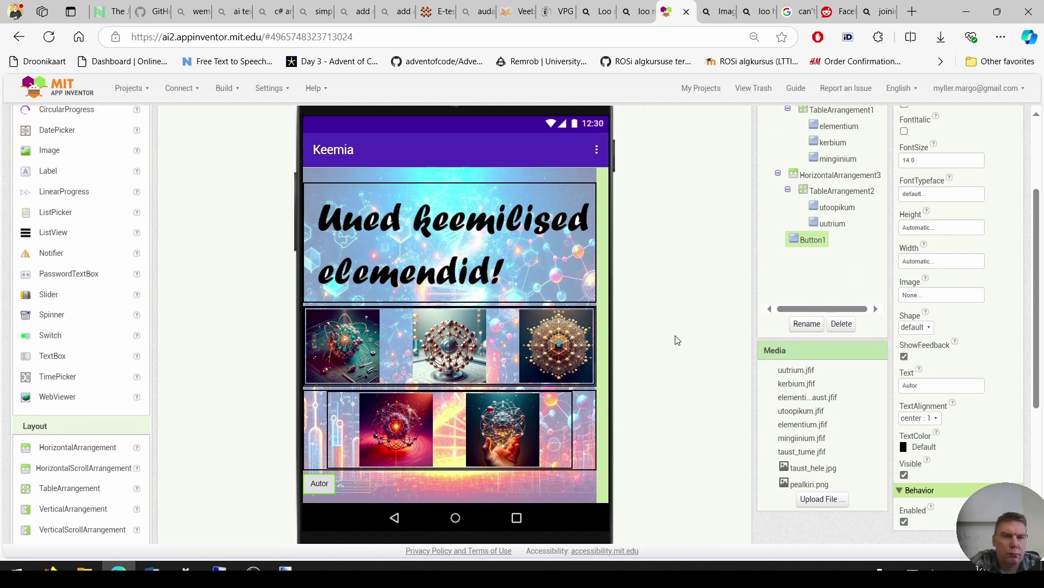
scroll(802, 374, up, 3)
click(803, 464)
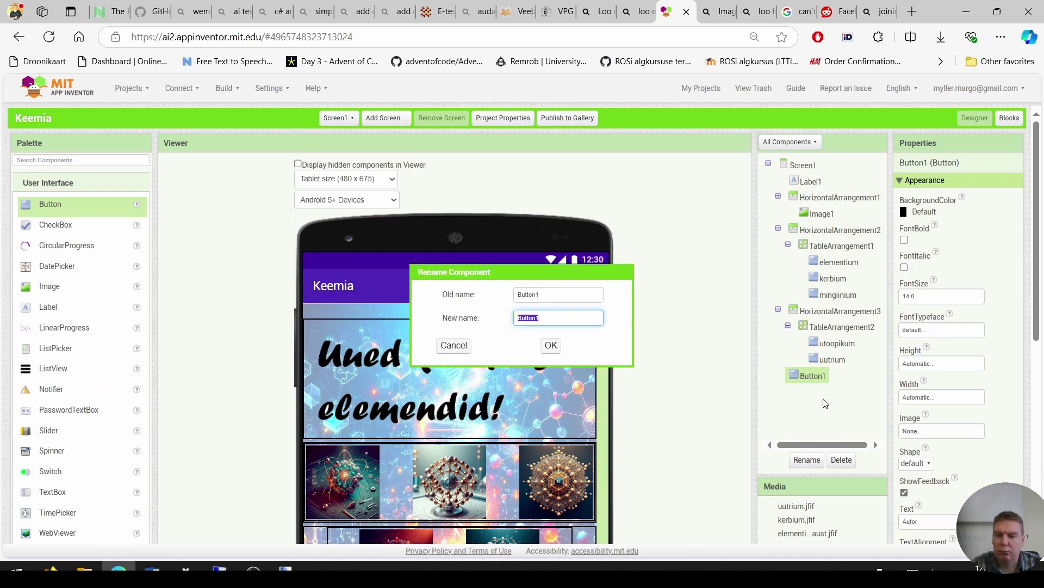
text(autor)
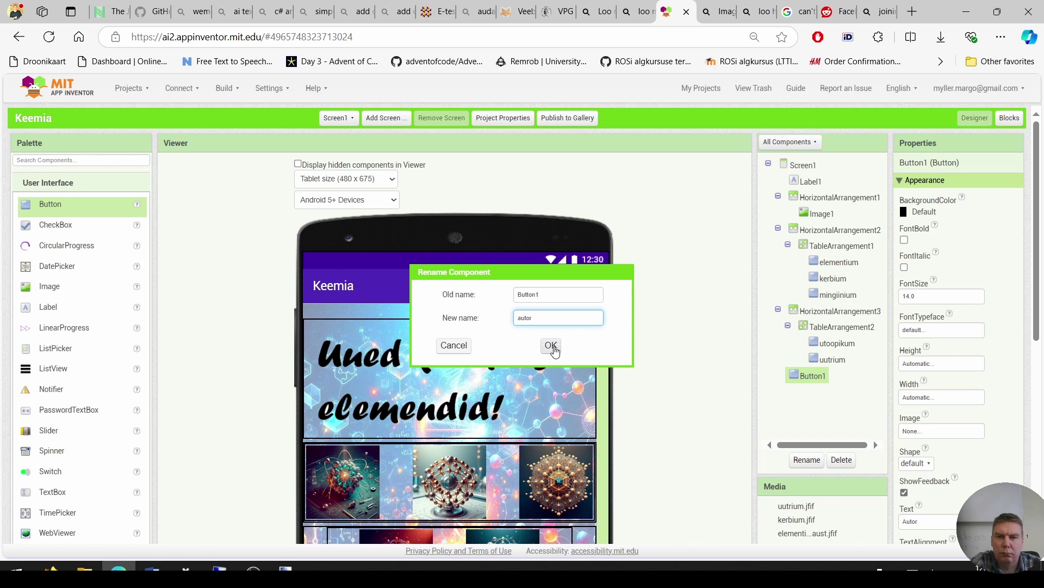
click(551, 344)
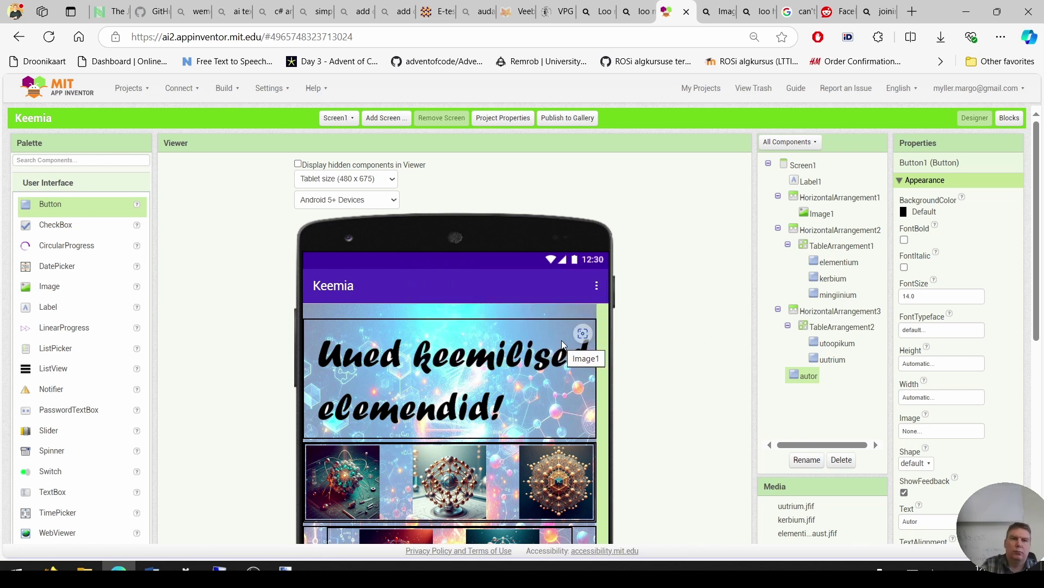
Add a new screen named elementium to the project.
click(381, 118)
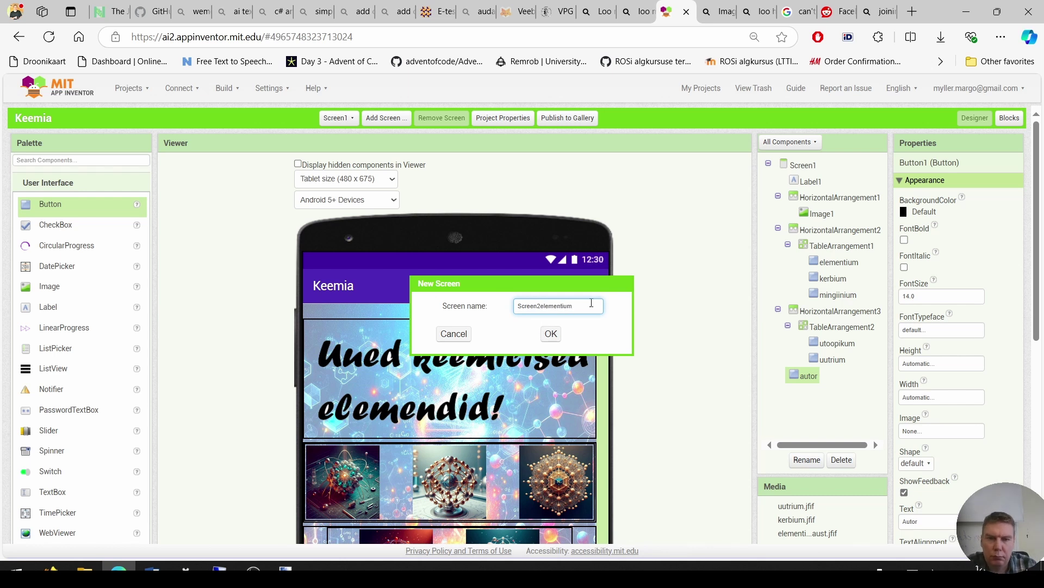
drag(592, 303, 425, 308)
text(elementium)
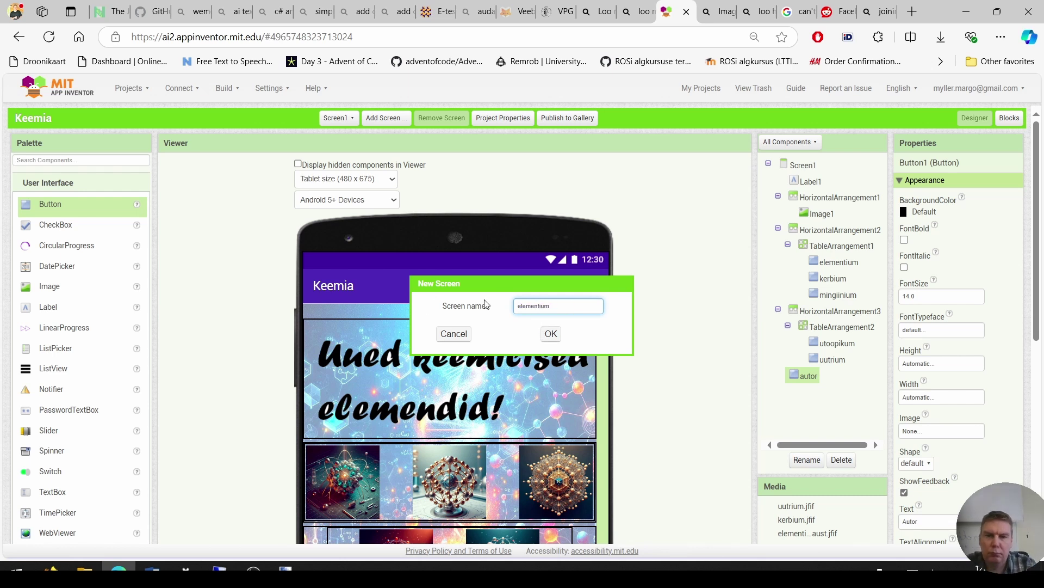
click(551, 334)
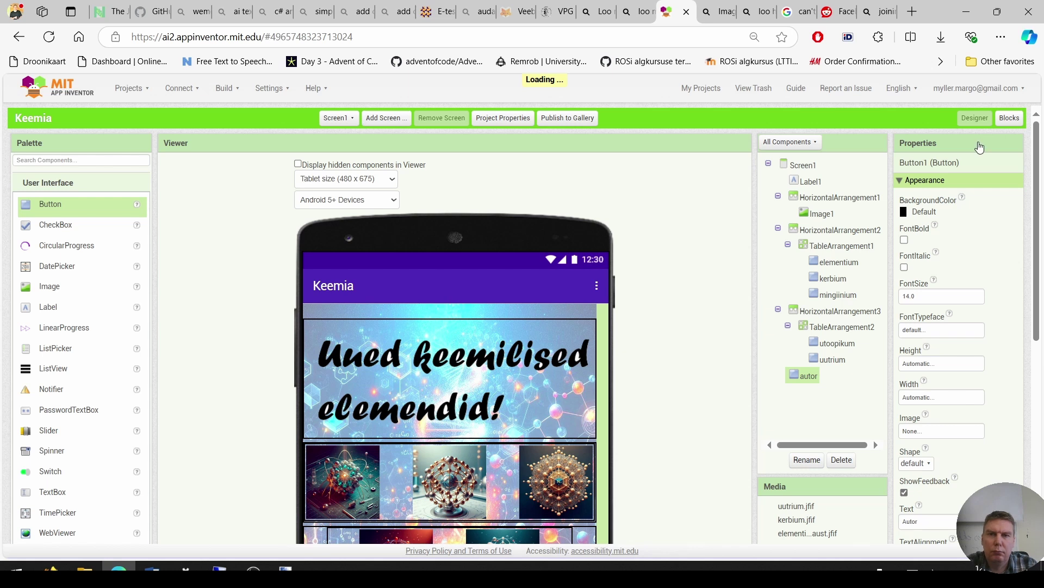
Return to Screen1 and add another screen named kerbium.
click(338, 117)
click(336, 136)
click(369, 119)
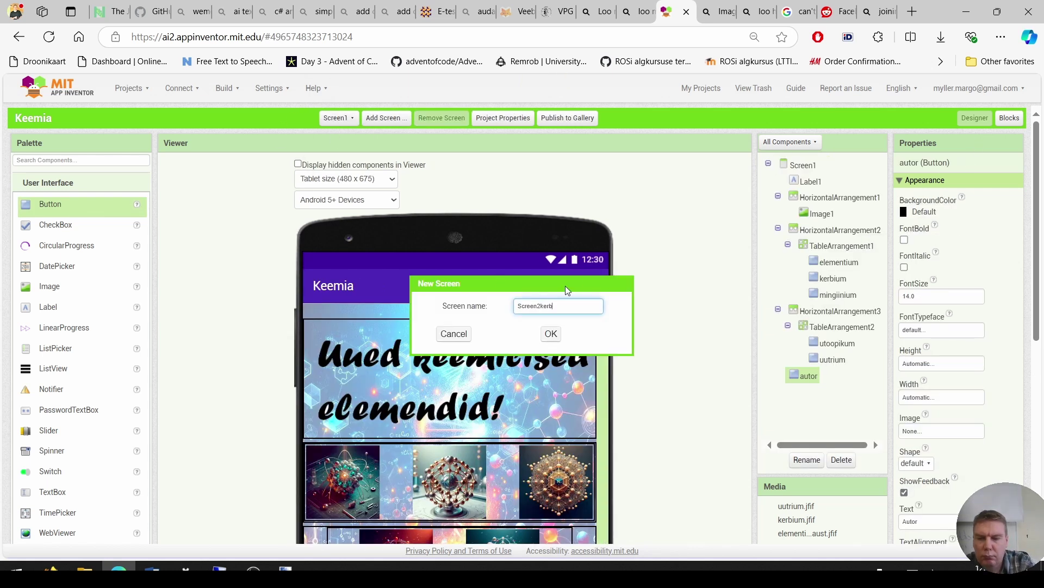
text(kerbium)
key(ctrl+a)
text(k)
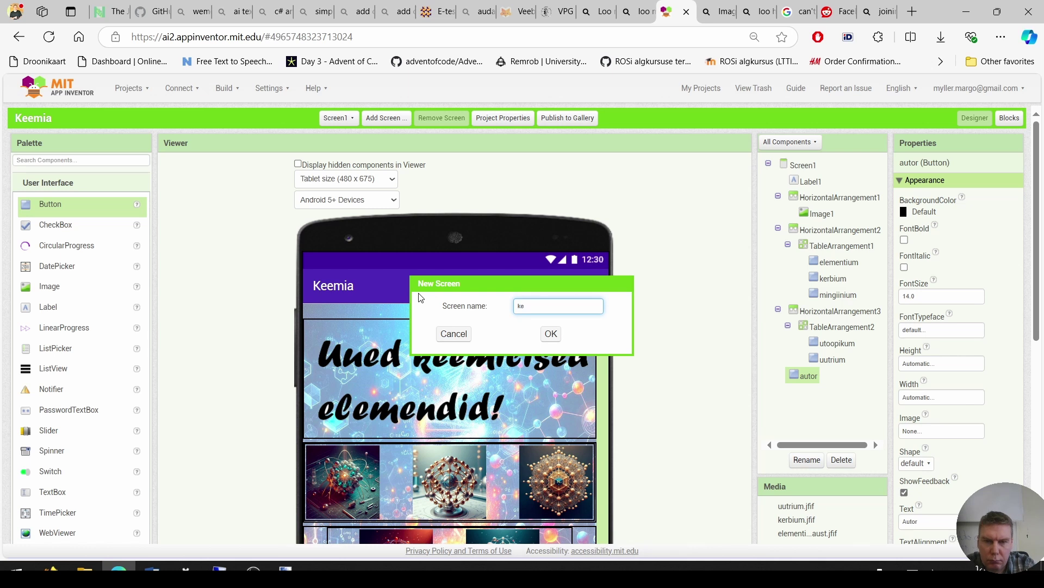
click(546, 334)
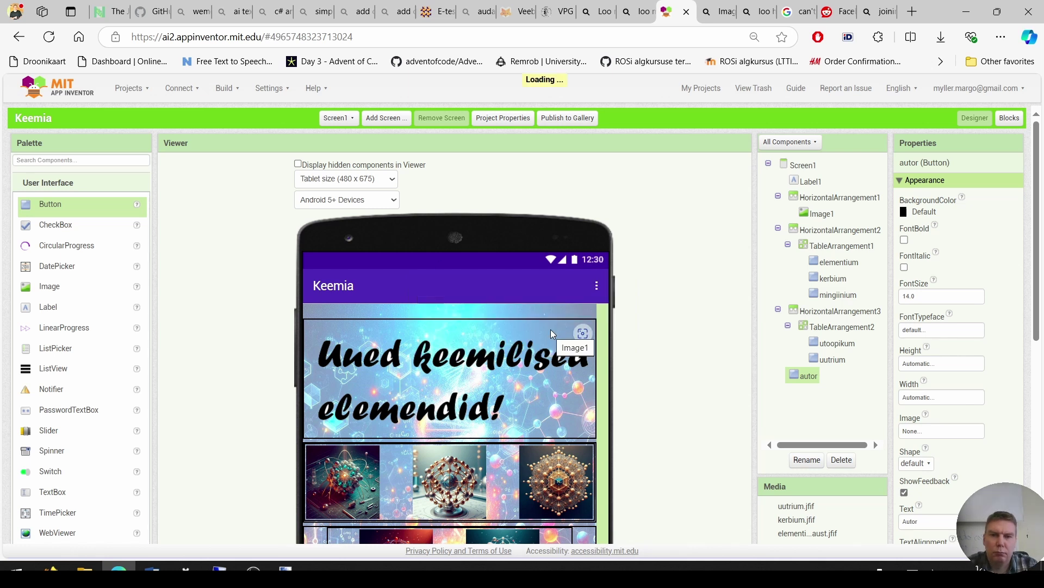
Go back to Screen1 and add a screen named mingiinium.
click(341, 117)
click(340, 136)
click(404, 124)
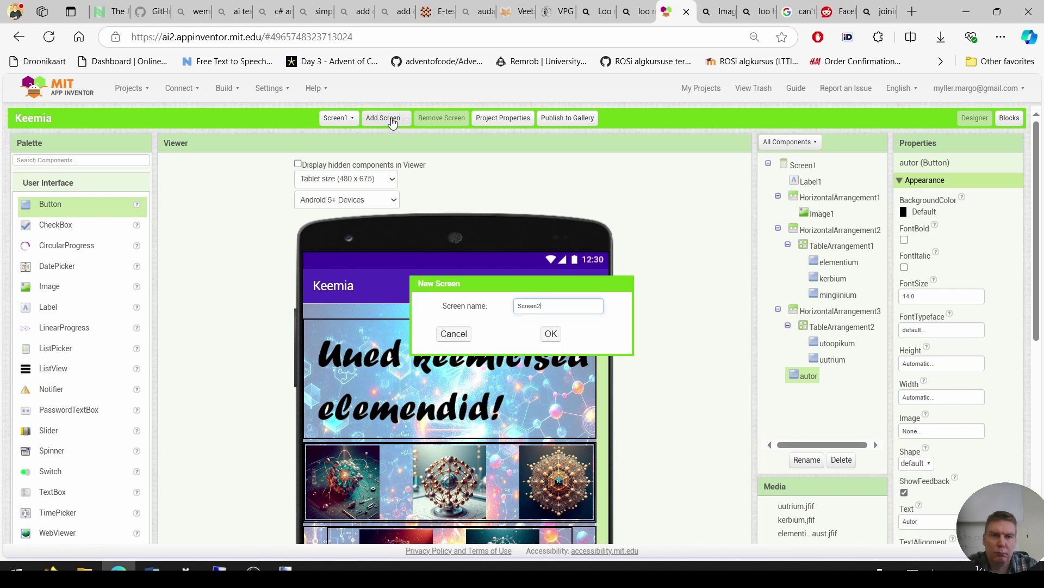
key(ctrl+a)
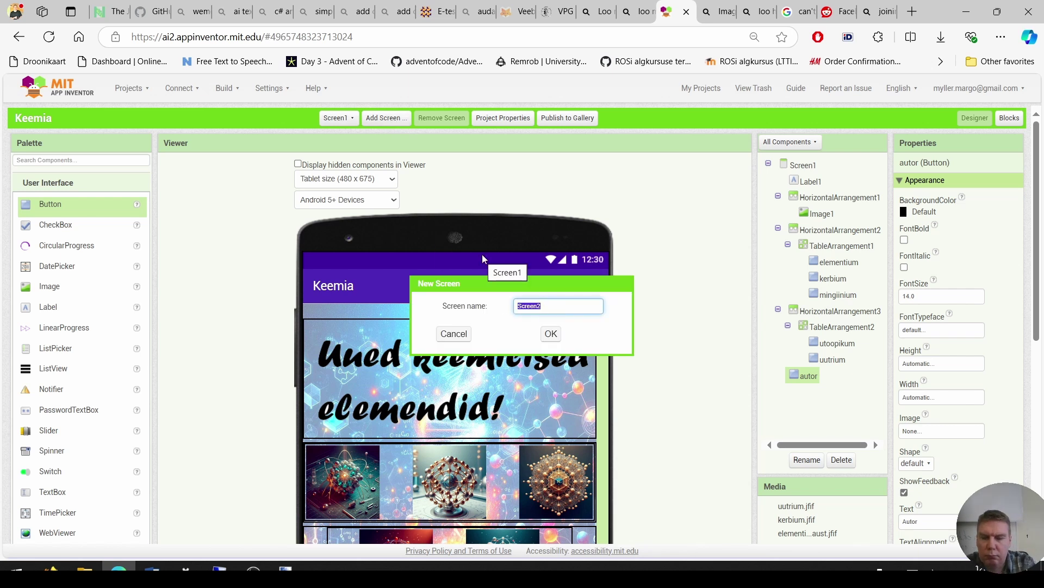
text(mingiinium)
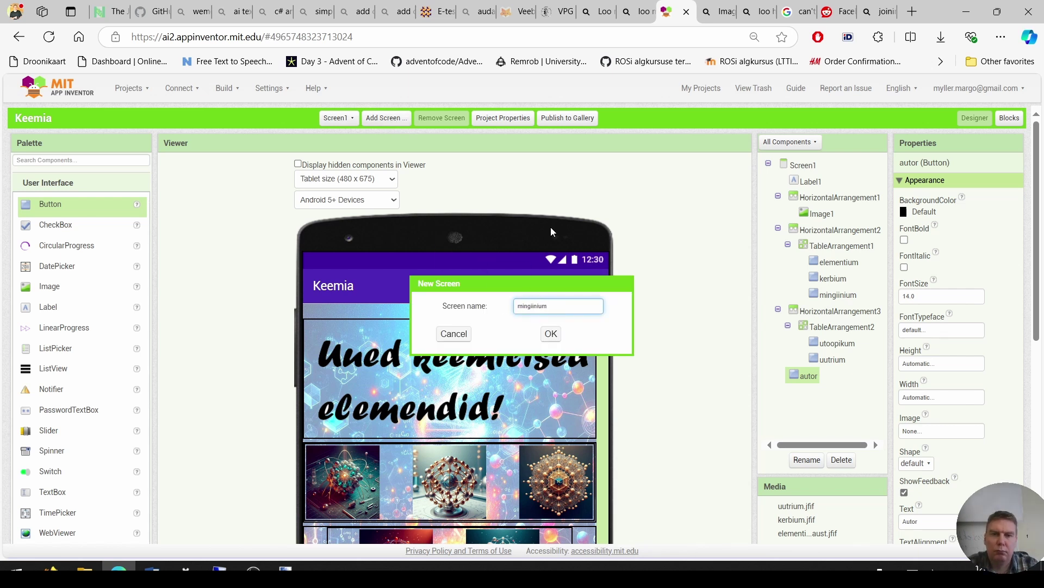
click(551, 333)
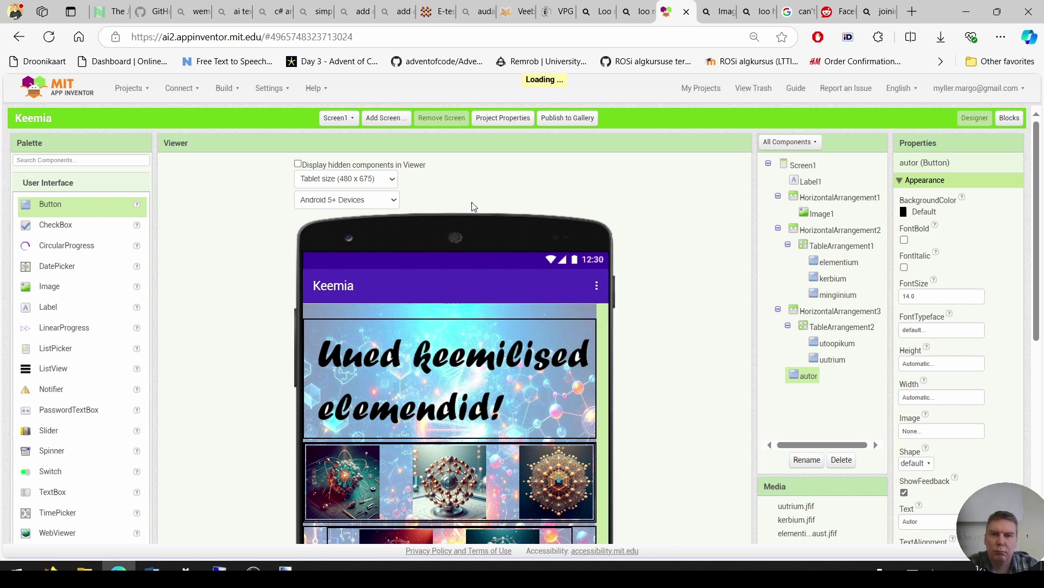
Switch back to Screen1 and add a screen named utoopikum.
click(335, 118)
click(342, 136)
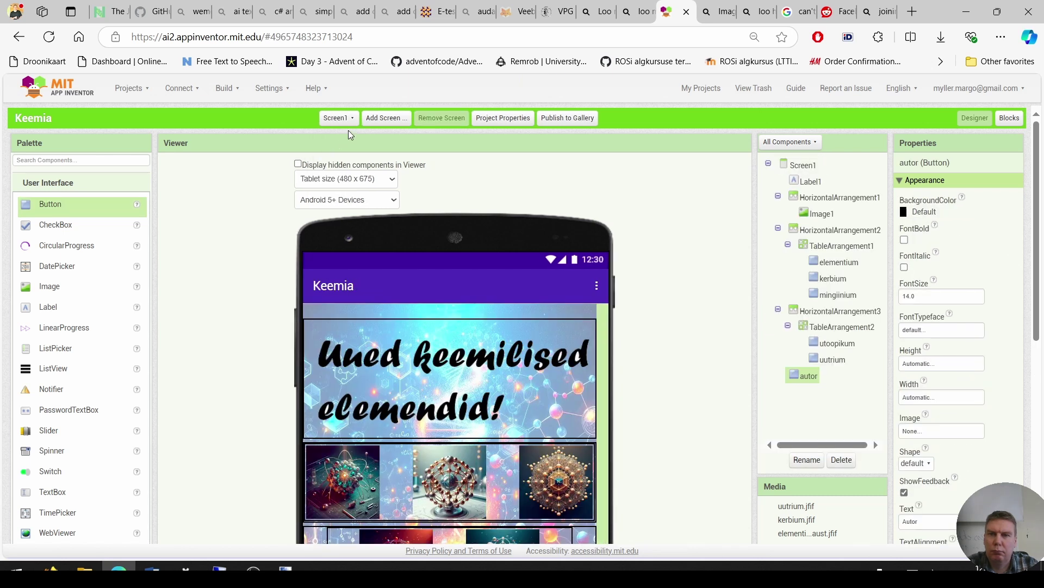
click(385, 118)
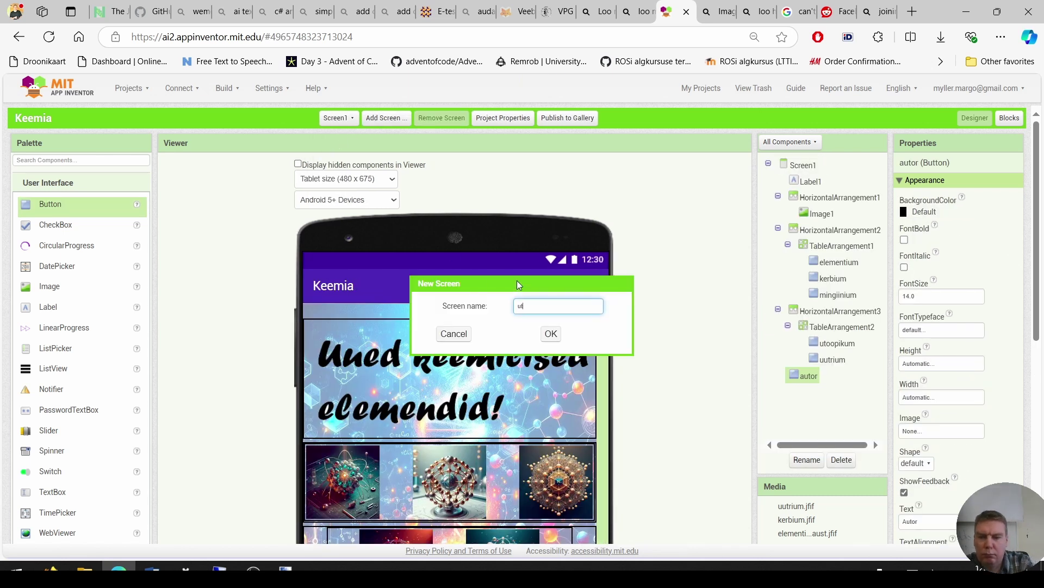
click(550, 333)
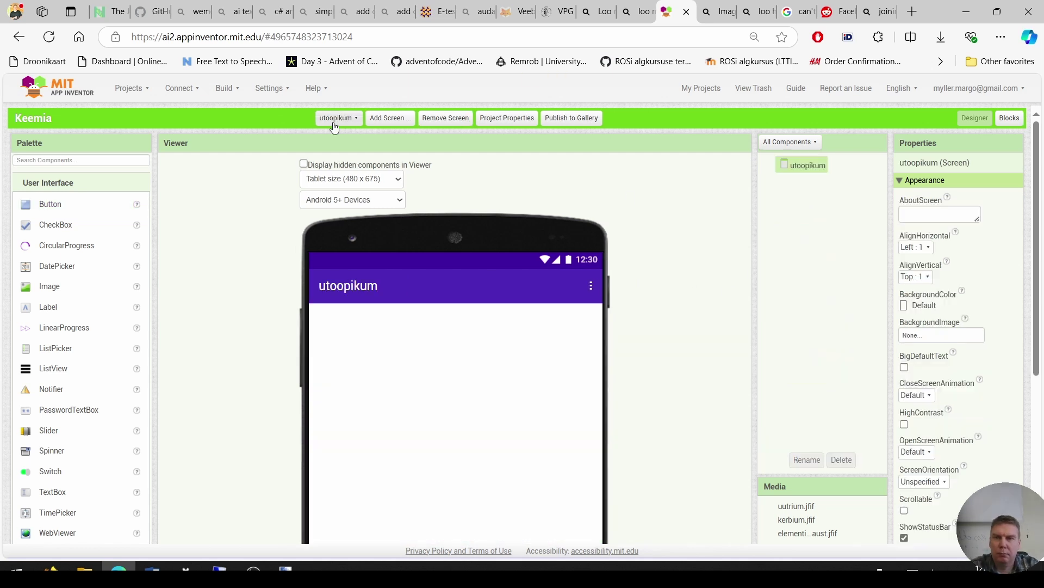
Return to Screen1 and add a screen named uutrium.
click(336, 118)
click(341, 137)
click(385, 118)
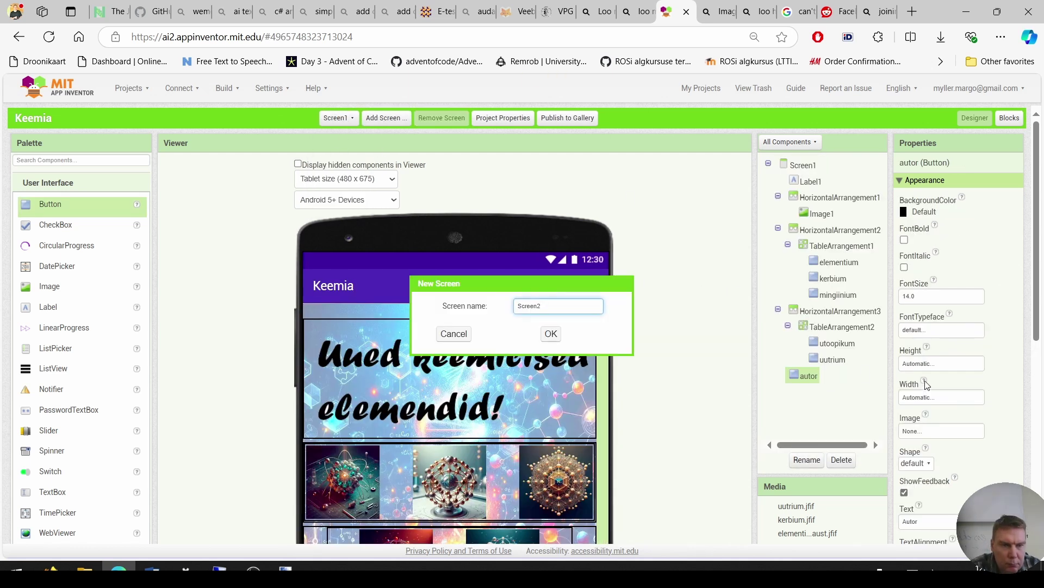
double_click(527, 306)
text(uutrium)
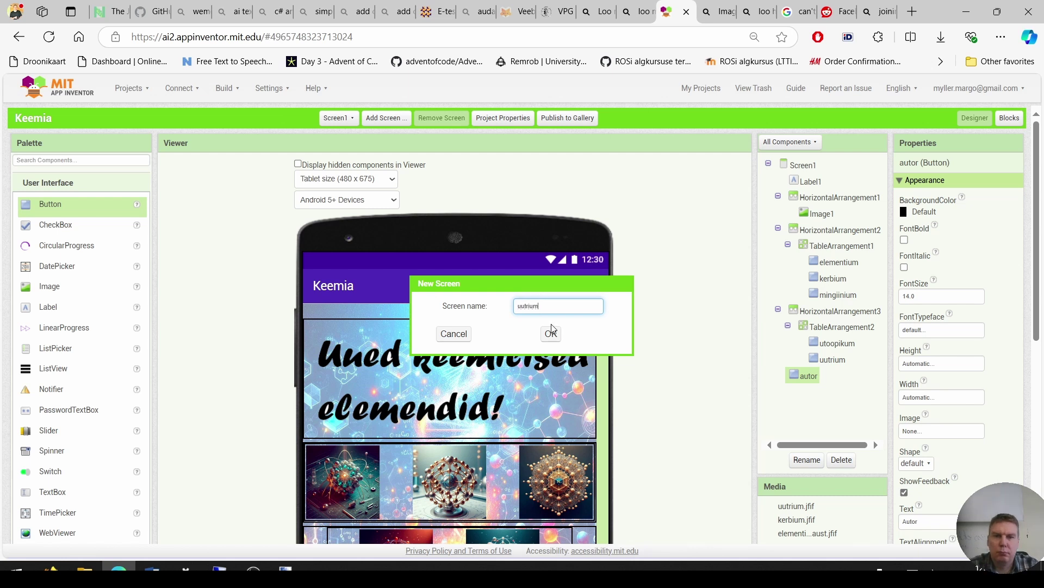
click(551, 331)
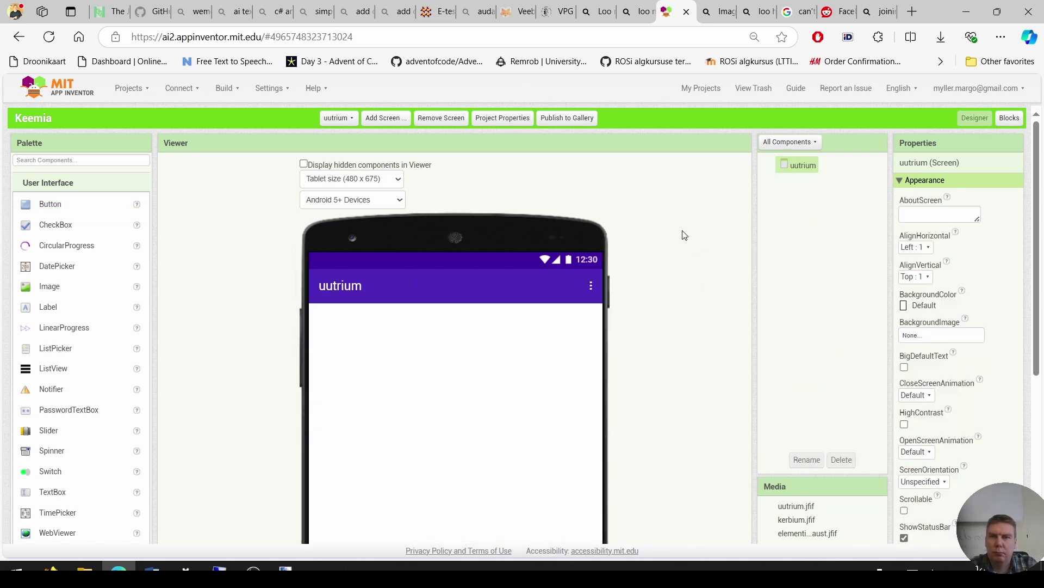
Switch to the elementium screen and set its background image to taust_hele.jpg.
click(345, 125)
click(343, 157)
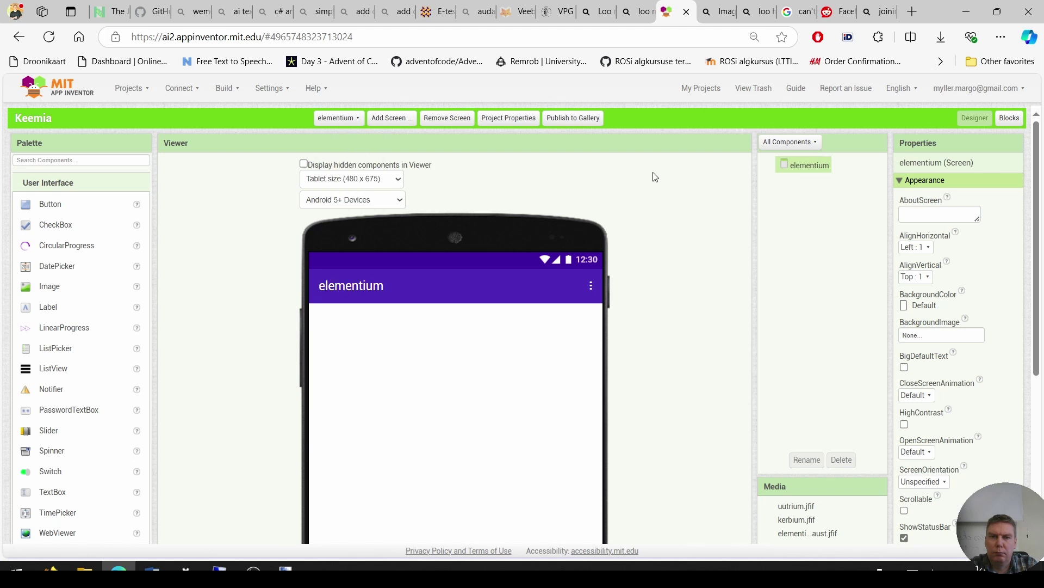
click(933, 337)
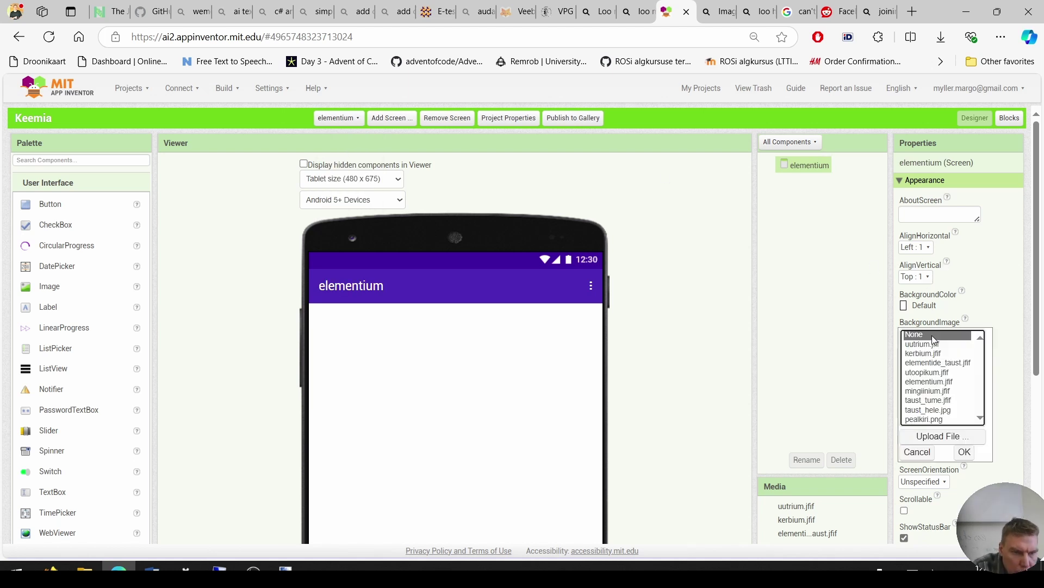
click(940, 410)
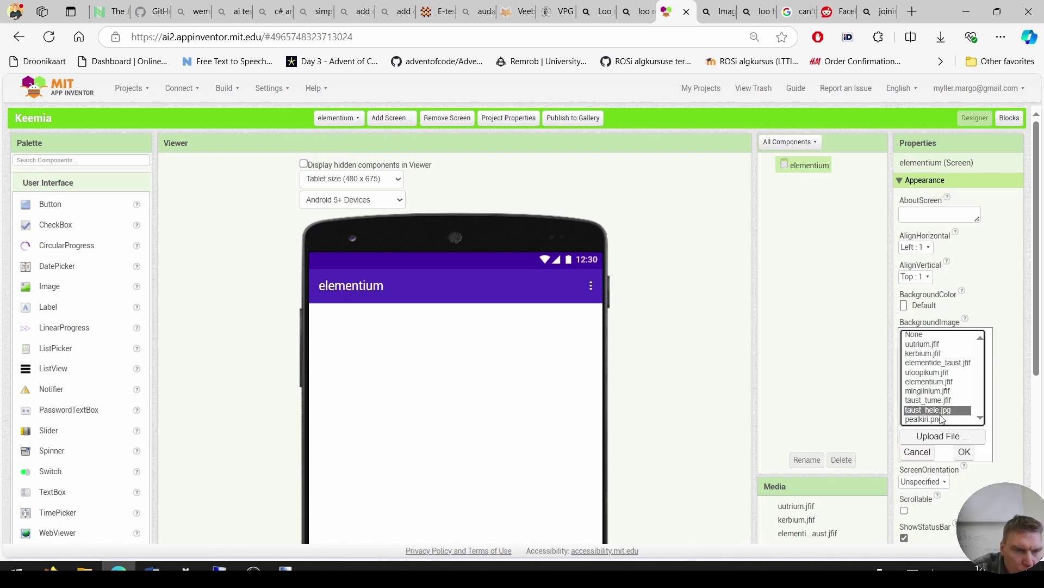
click(964, 452)
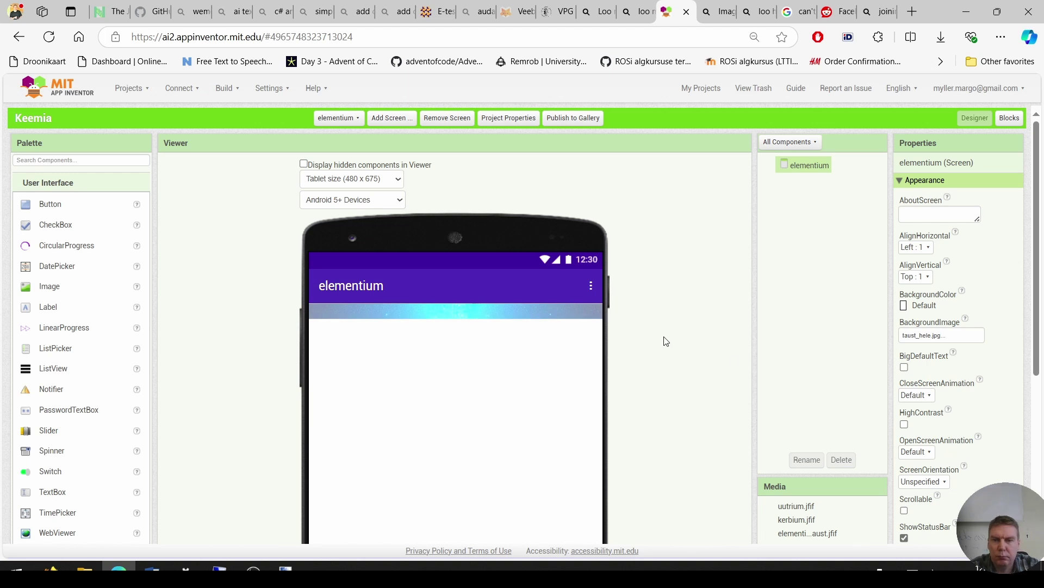
Add two labels, one under the other, to the elementium screen.
scroll(501, 376, down, 1)
click(29, 238)
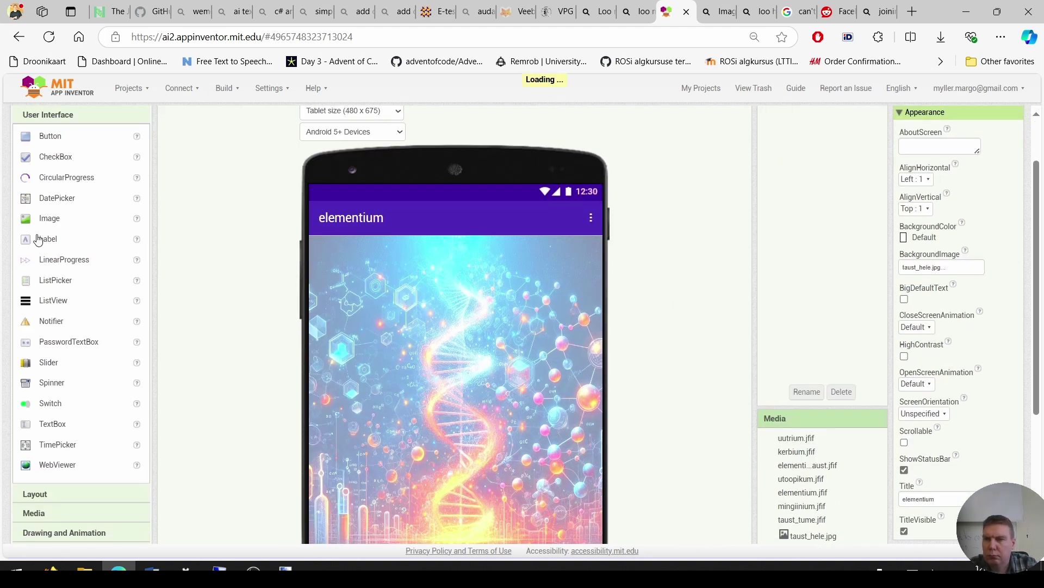
drag(68, 246, 347, 268)
Set the upper label's text to ELEMENTIUM and its font size to 60.
click(336, 244)
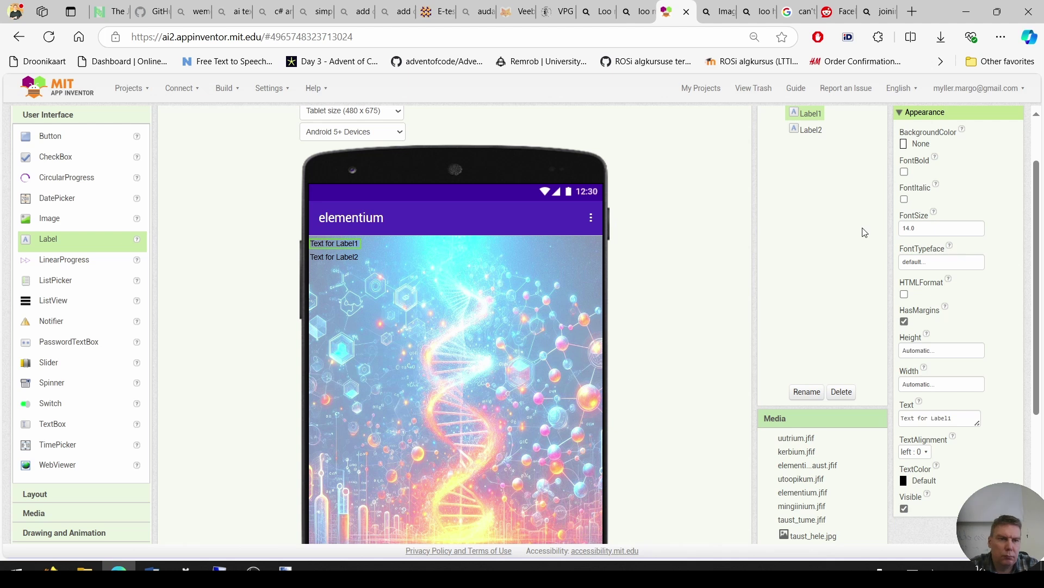
scroll(562, 277, up, 2)
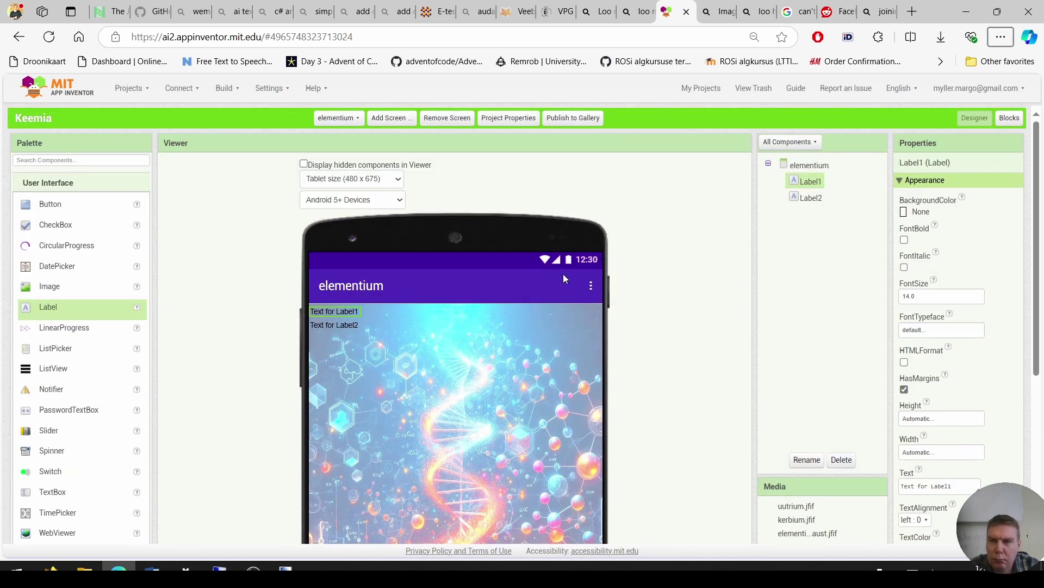
click(956, 488)
text(ELEMENTIUM)
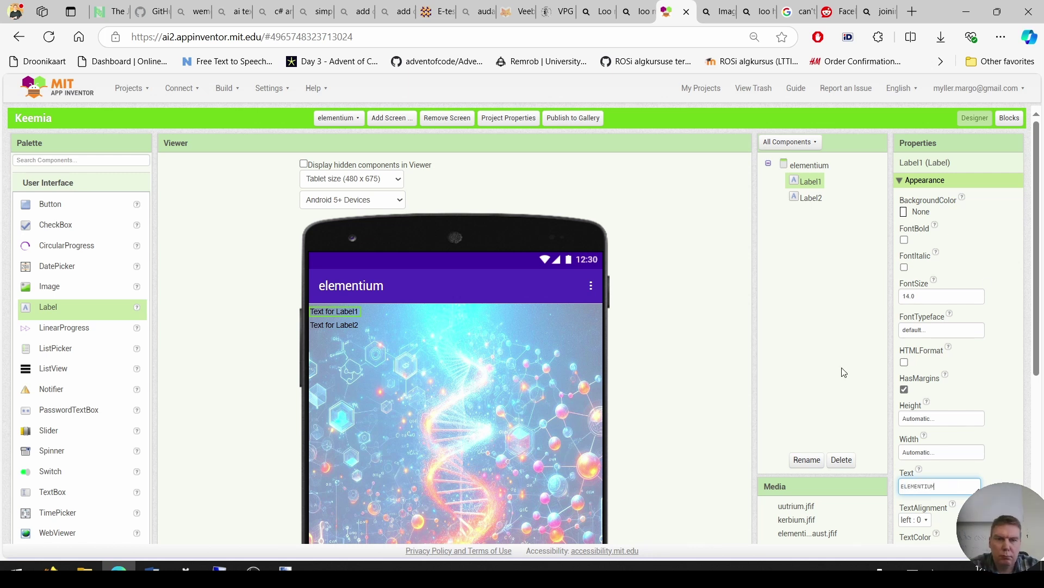
click(950, 298)
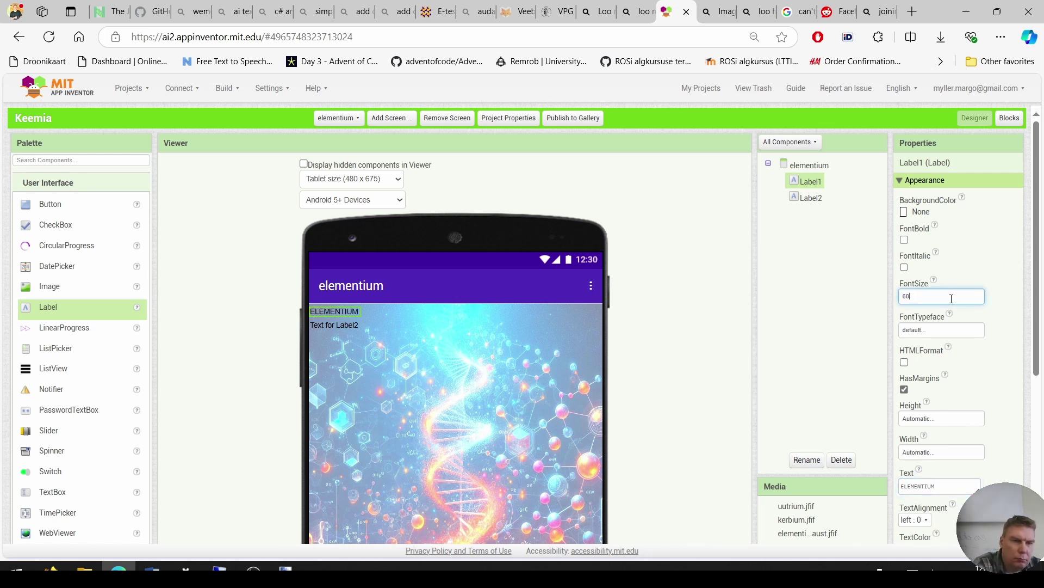
click(825, 351)
Select the lower label, then open Elementium.docx from the keemia äpp folder in Word.
click(335, 356)
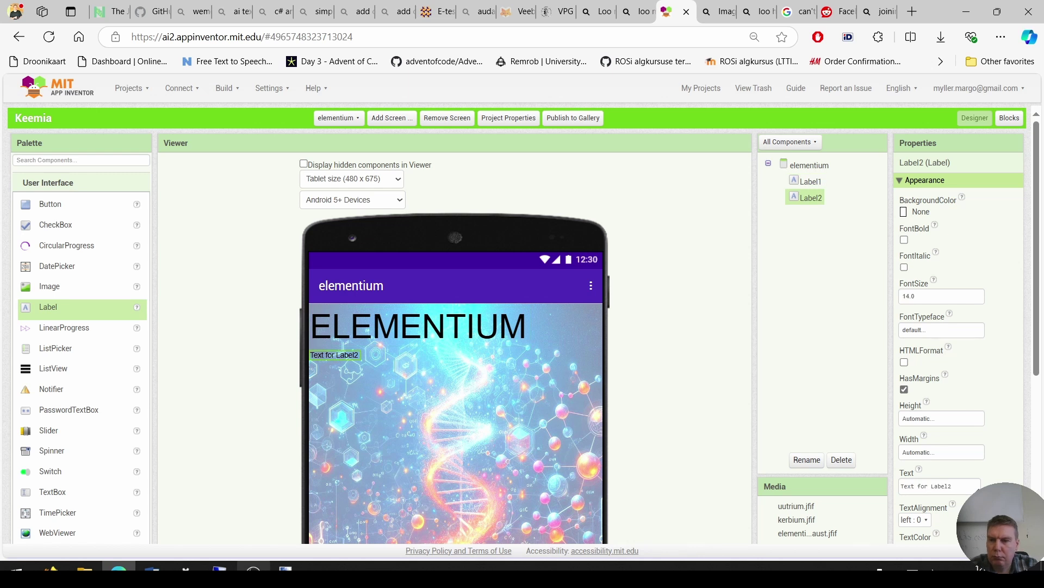
click(152, 568)
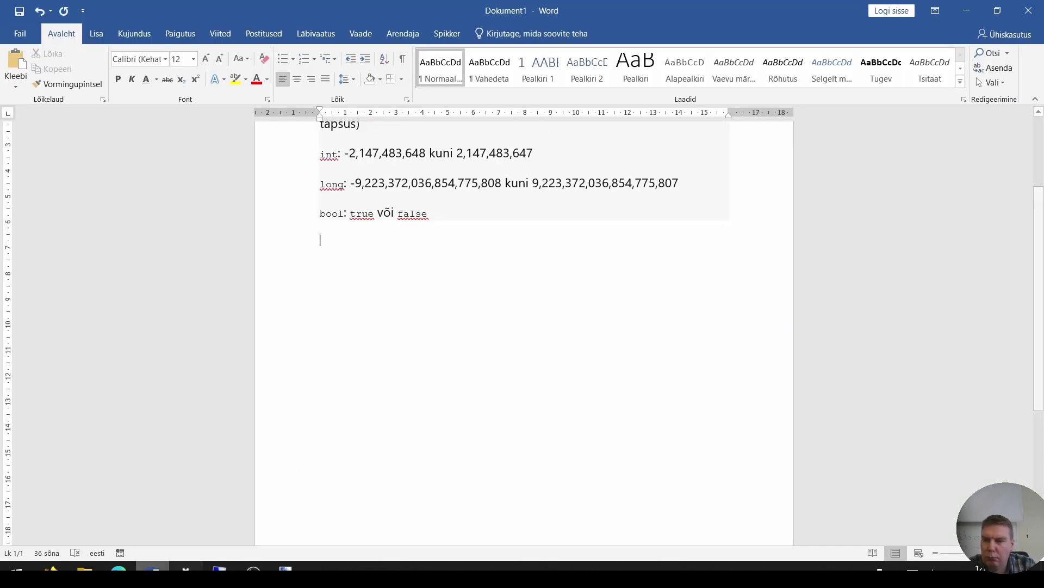
mouse_move(84, 568)
click(368, 528)
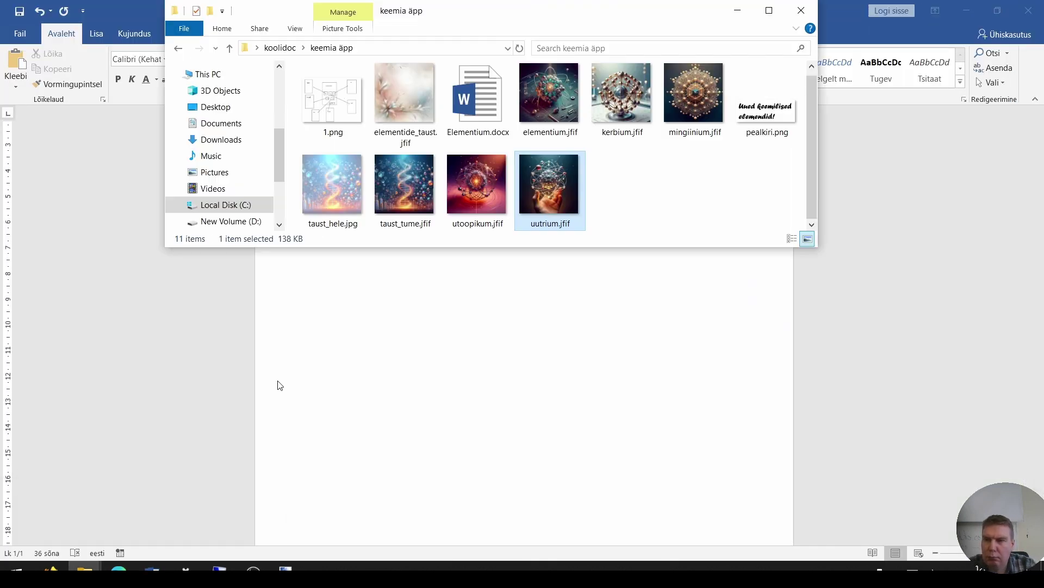
double_click(478, 94)
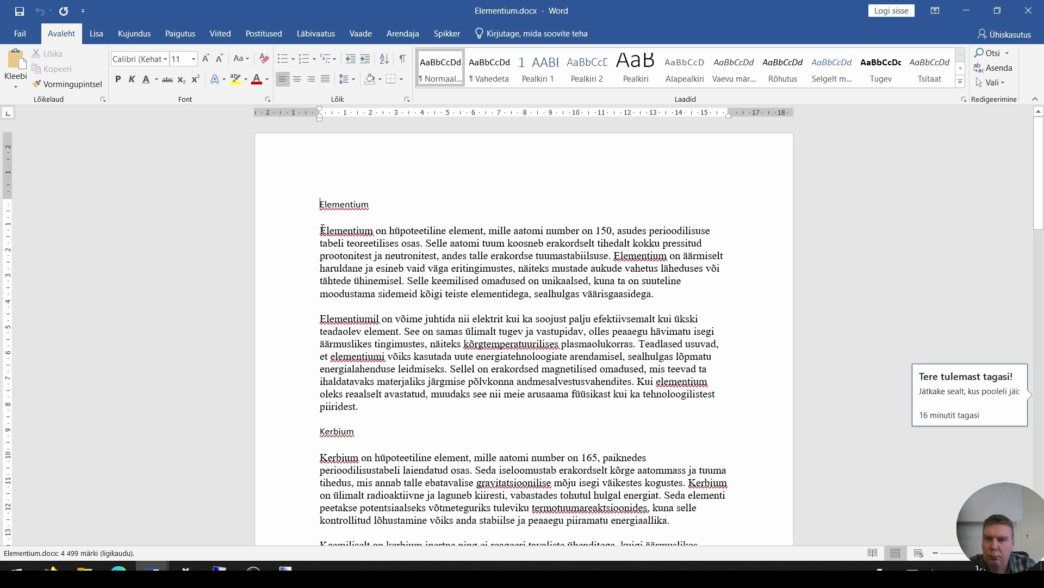
Copy the two Elementium body paragraphs from the document, switch to MIT App Inventor and paste them as Label2's text.
drag(320, 230, 368, 409)
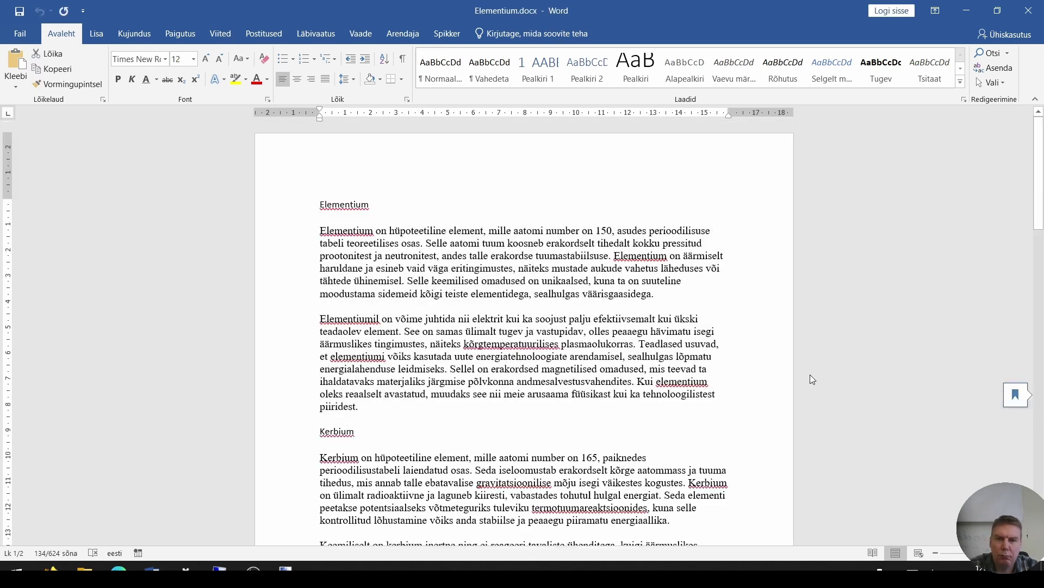
key(alt+Tab)
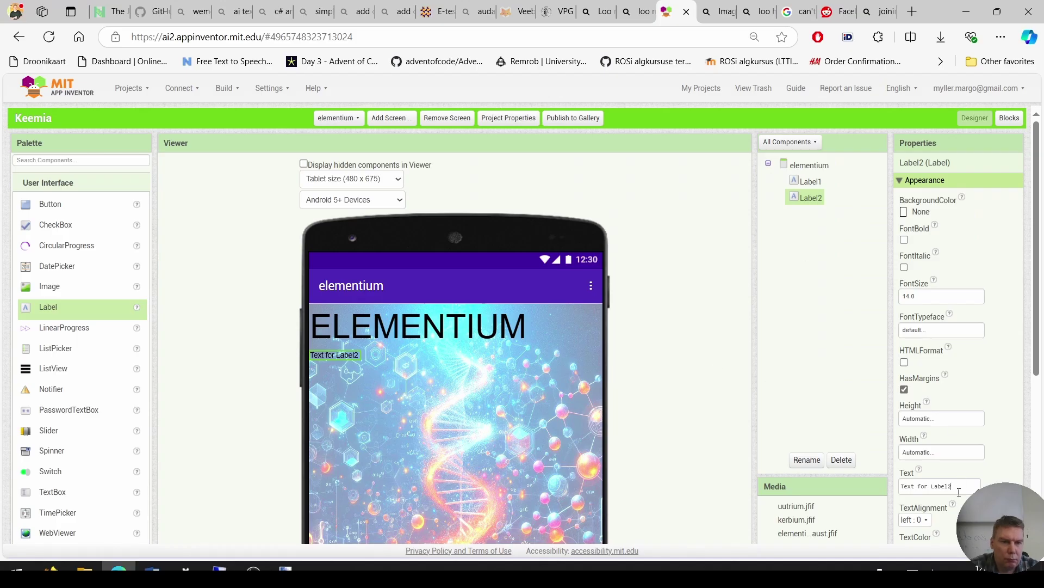
triple_click(959, 492)
key(ctrl+v)
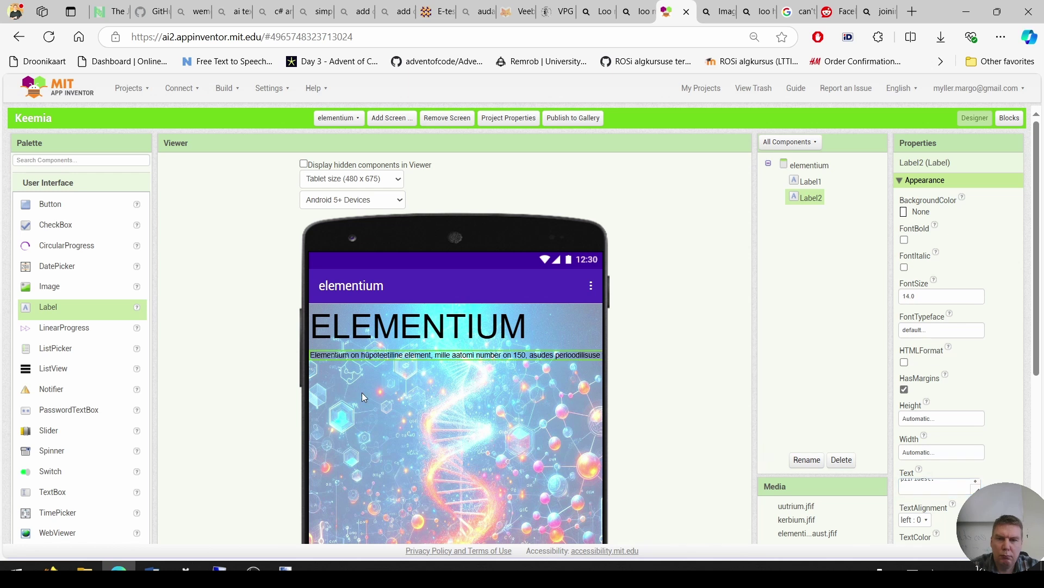
Set Label2's width to 400 pixels.
scroll(984, 455, down, 2)
scroll(974, 184, up, 1)
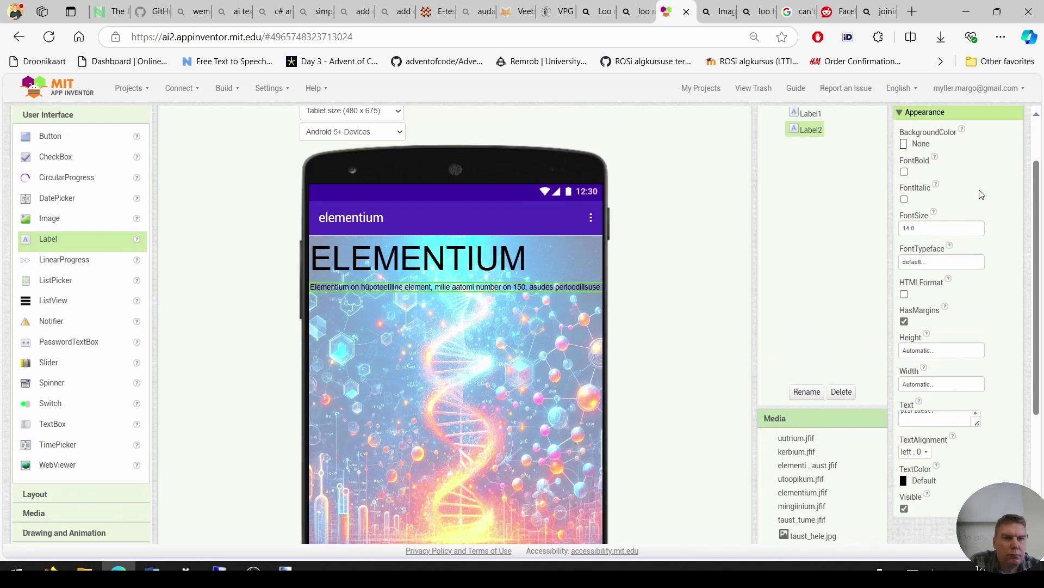
click(939, 385)
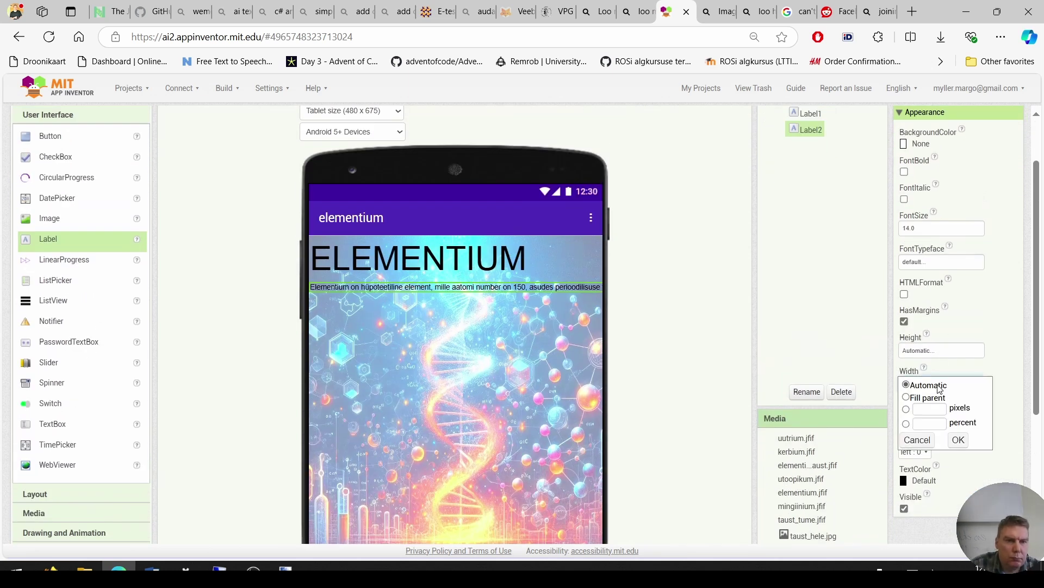
click(938, 410)
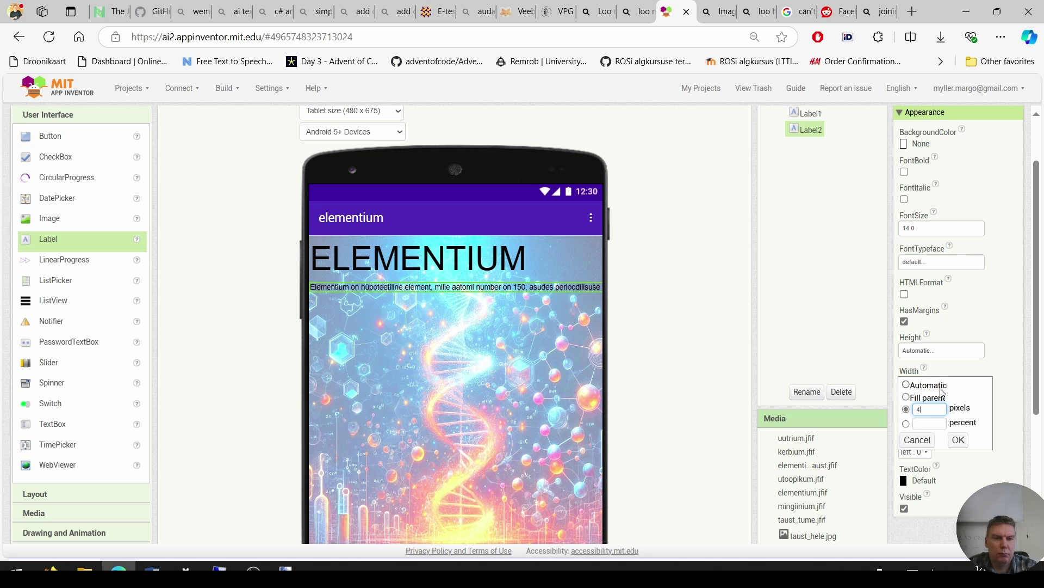
click(957, 439)
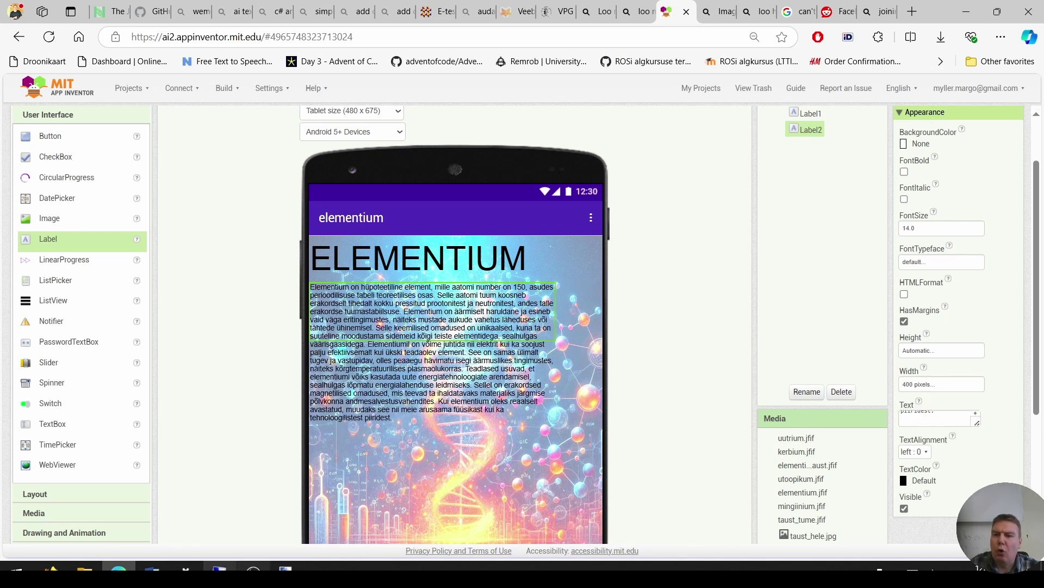
Try font sizes 25 and 35 on Label2, and settle on 30.
mouse_move(253, 571)
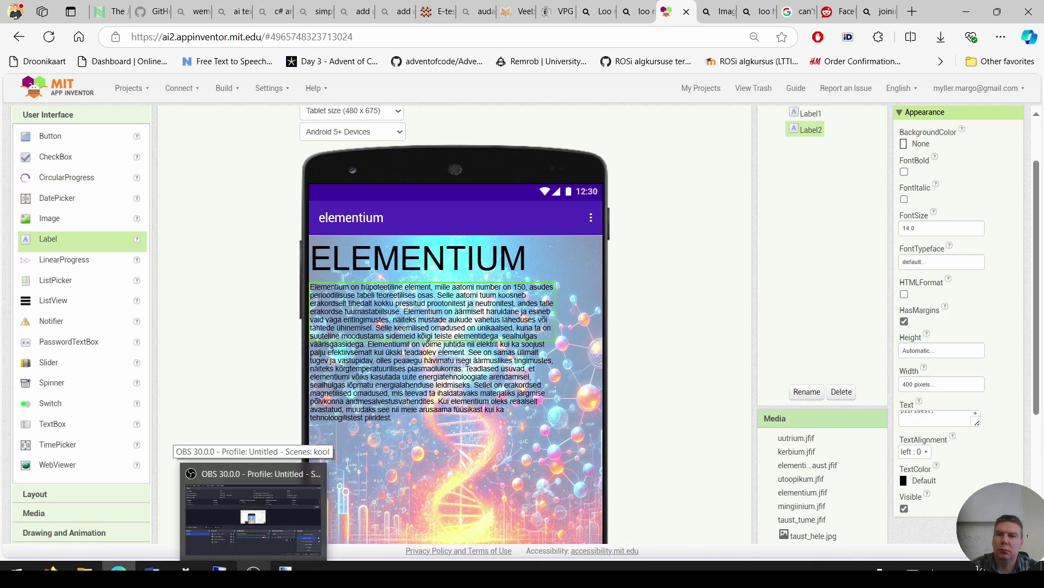
click(941, 228)
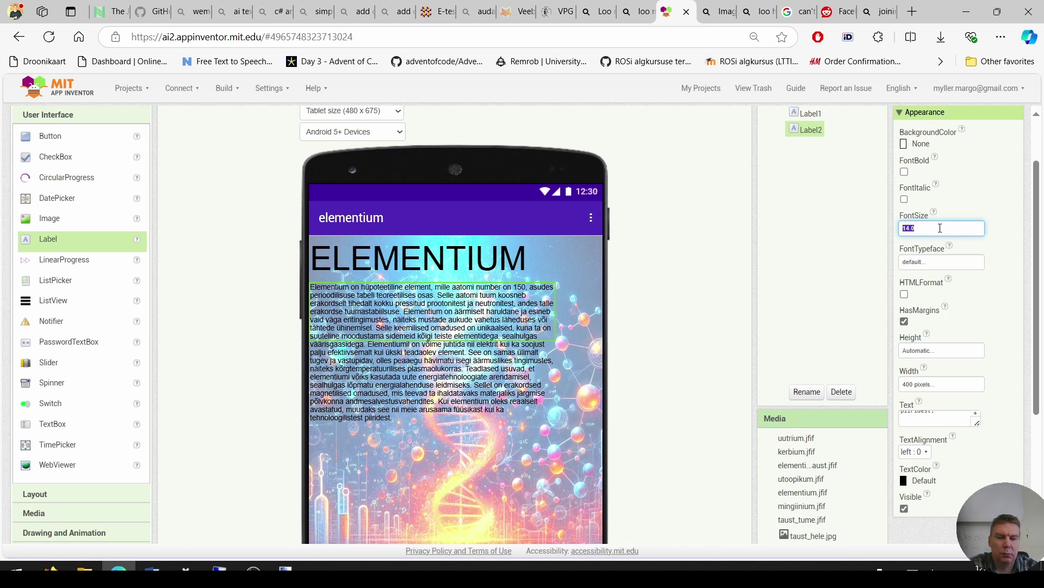
key(Return)
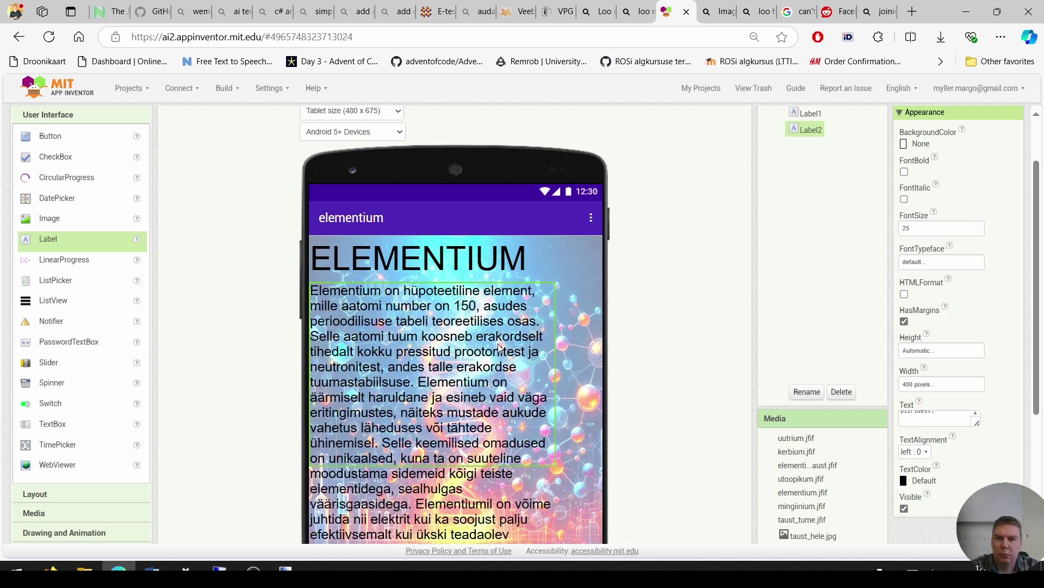
click(906, 228)
text(35)
key(Return)
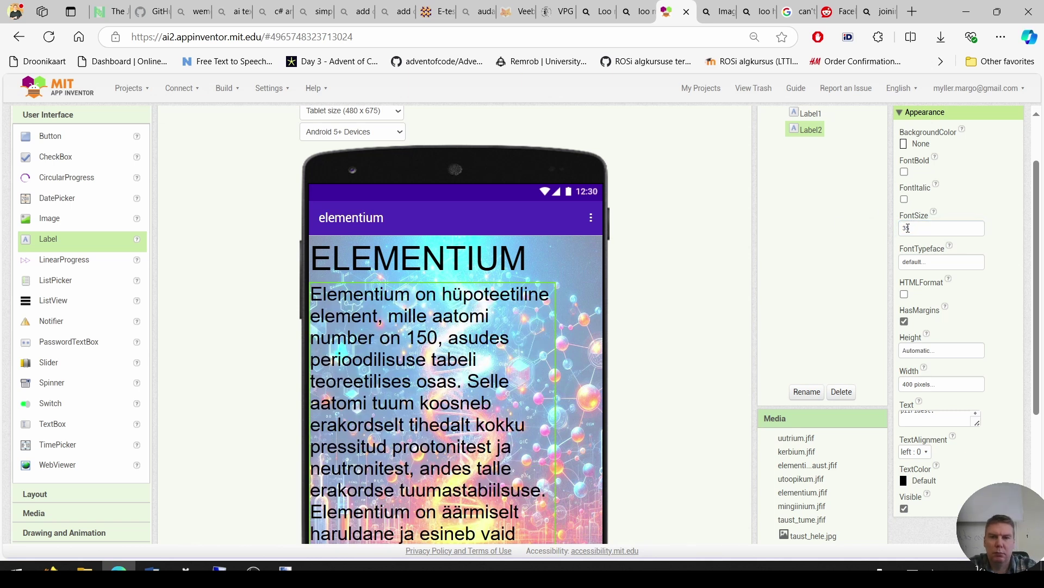
click(906, 228)
key(Return)
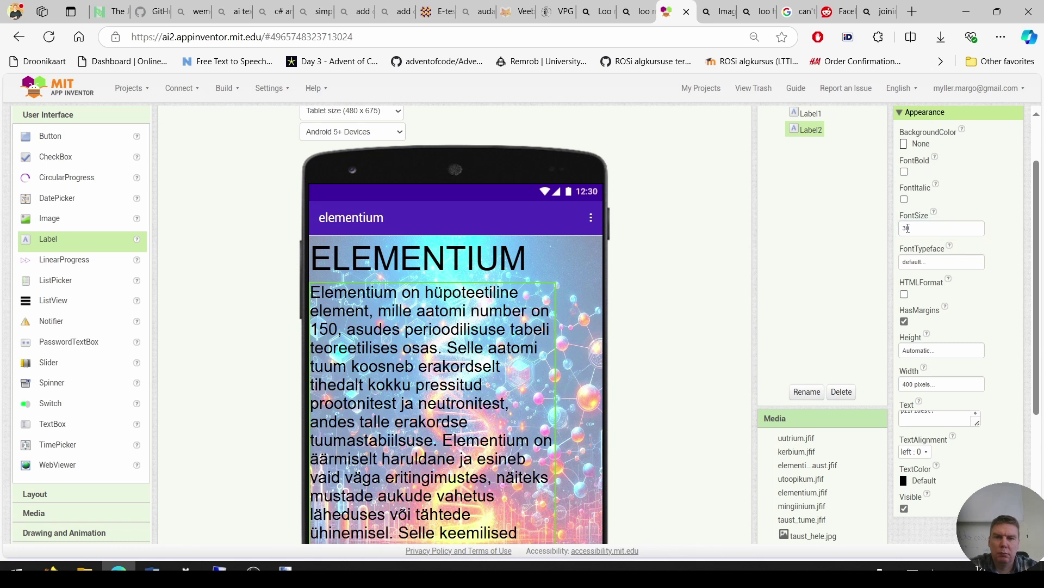
Make the elementium screen scrollable.
scroll(476, 323, down, 2)
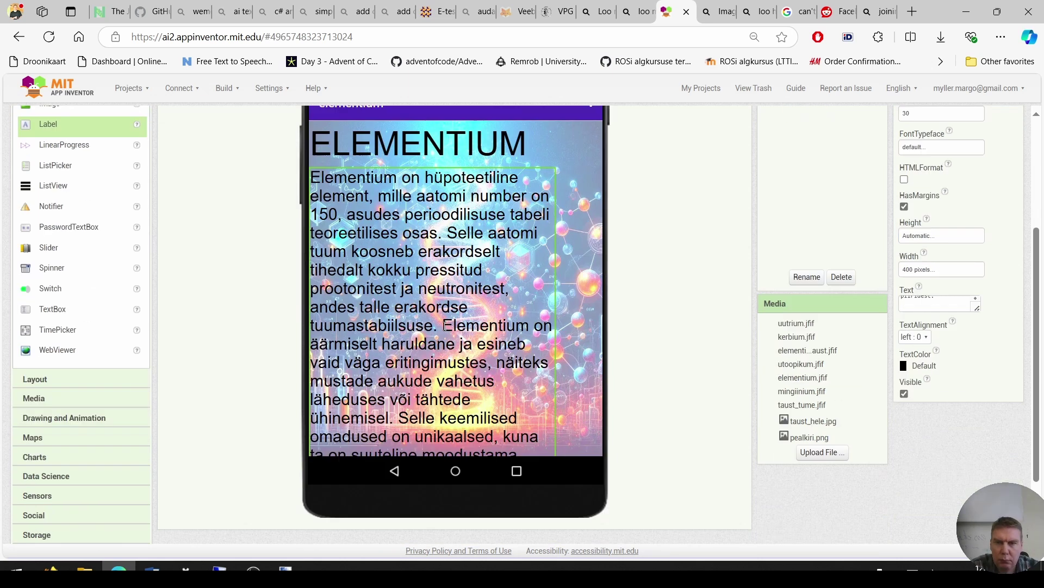
scroll(476, 324, up, 1)
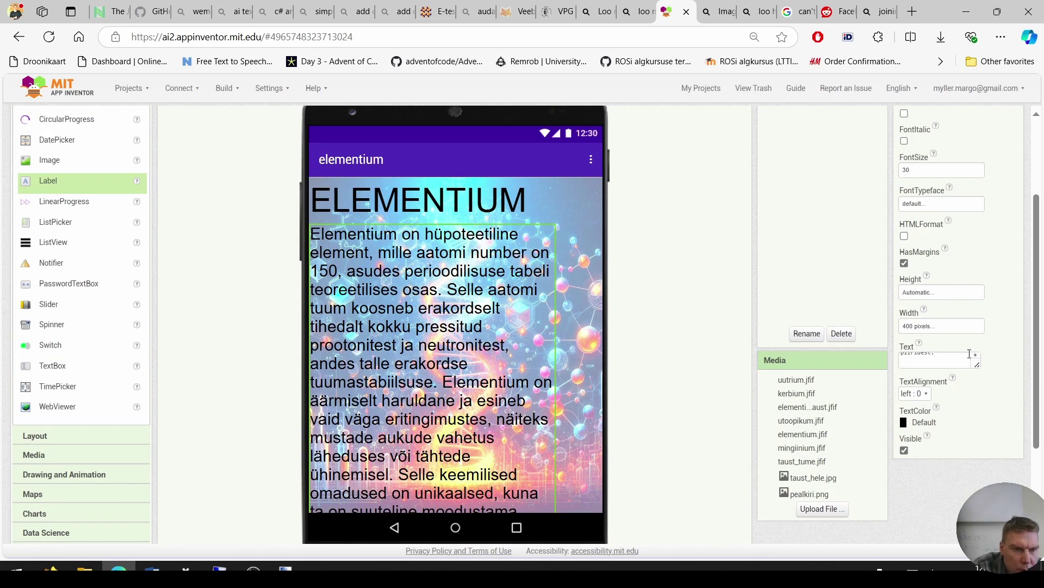
scroll(975, 271, up, 1)
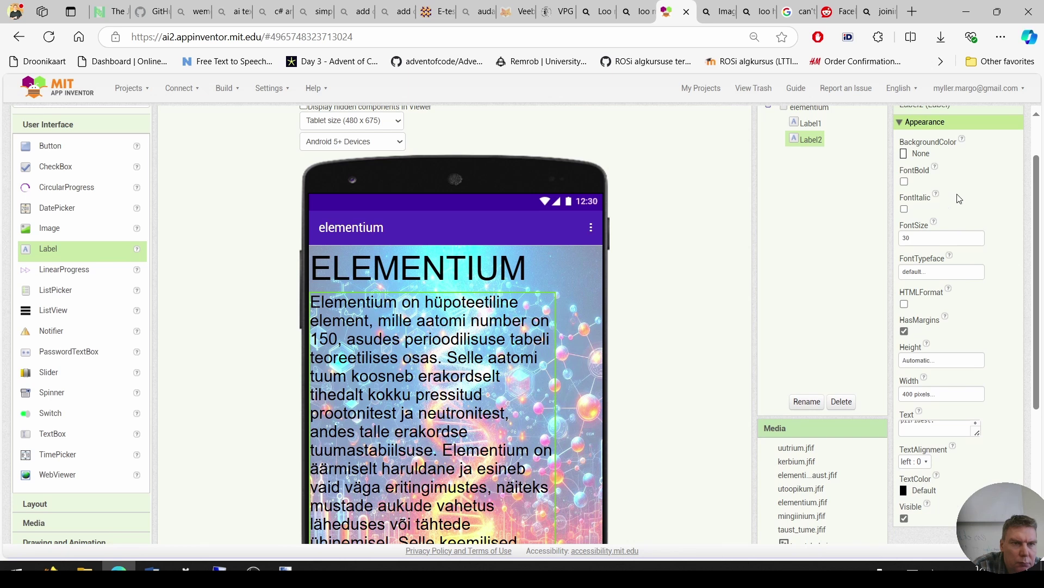
scroll(959, 196, up, 1)
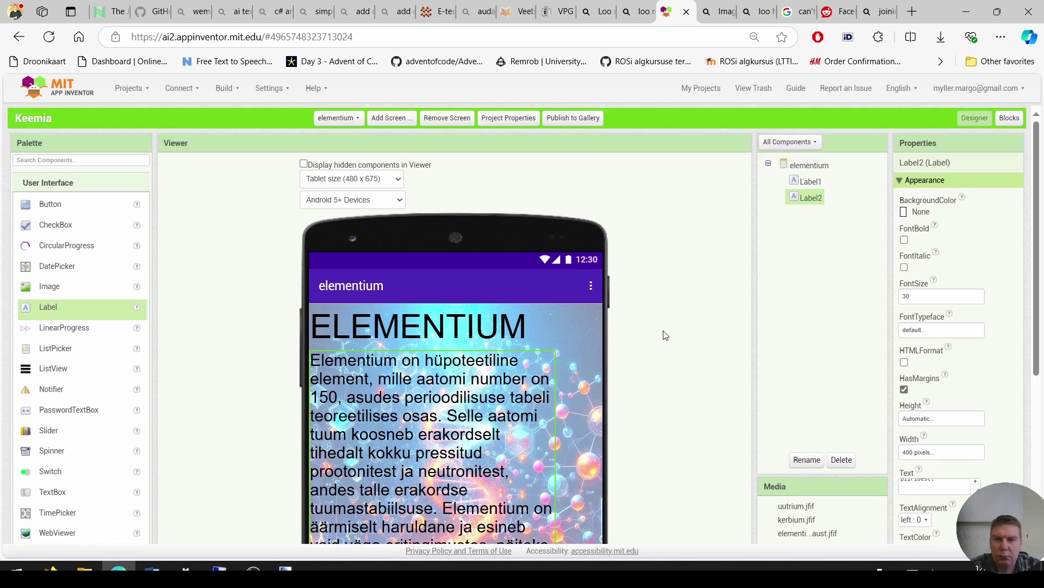
click(810, 166)
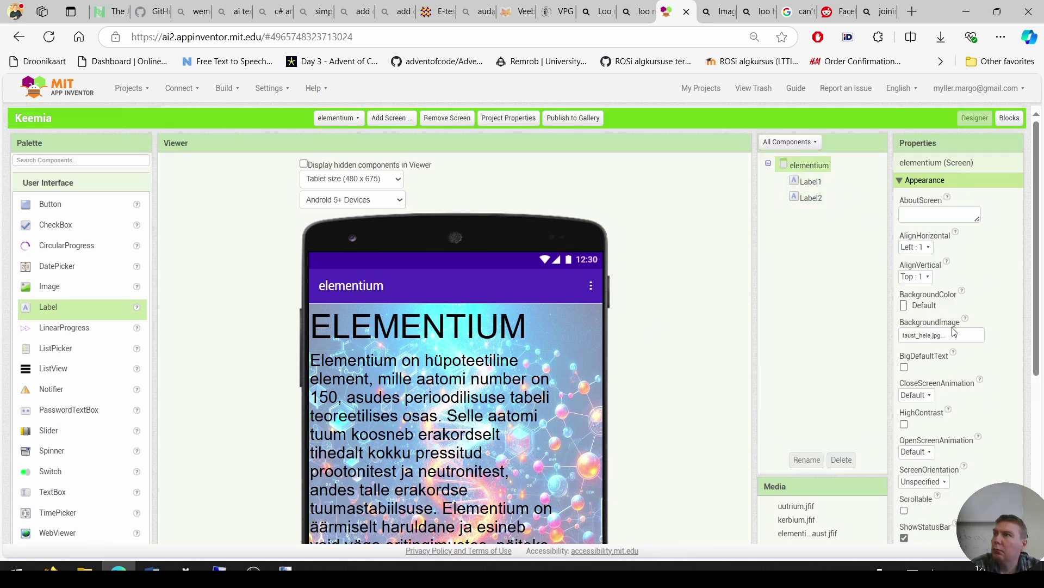
click(904, 511)
scroll(606, 354, down, 1)
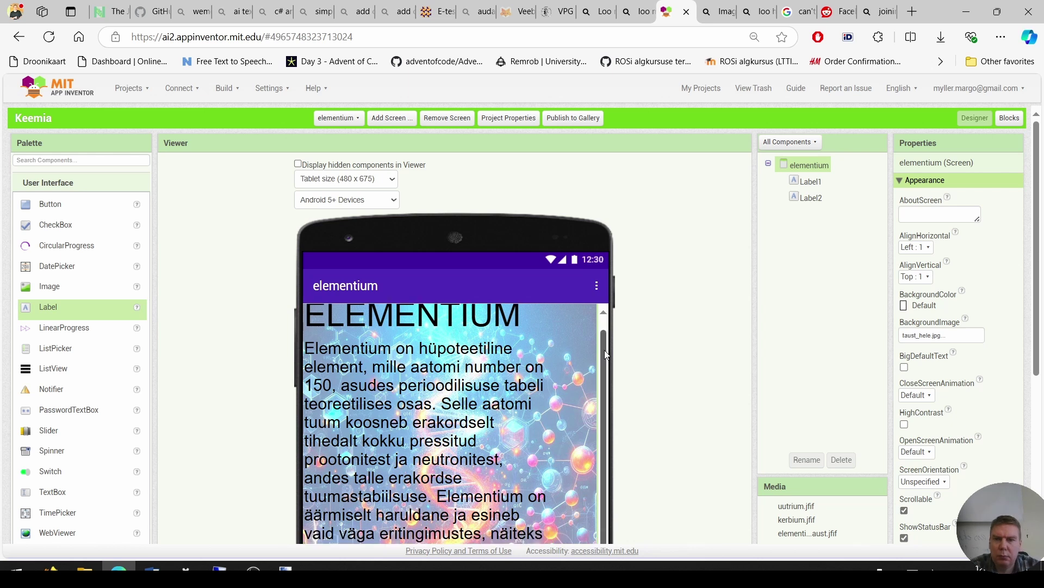
Add an Image component below Label2 and set its width to 240 pixels.
scroll(251, 344, down, 4)
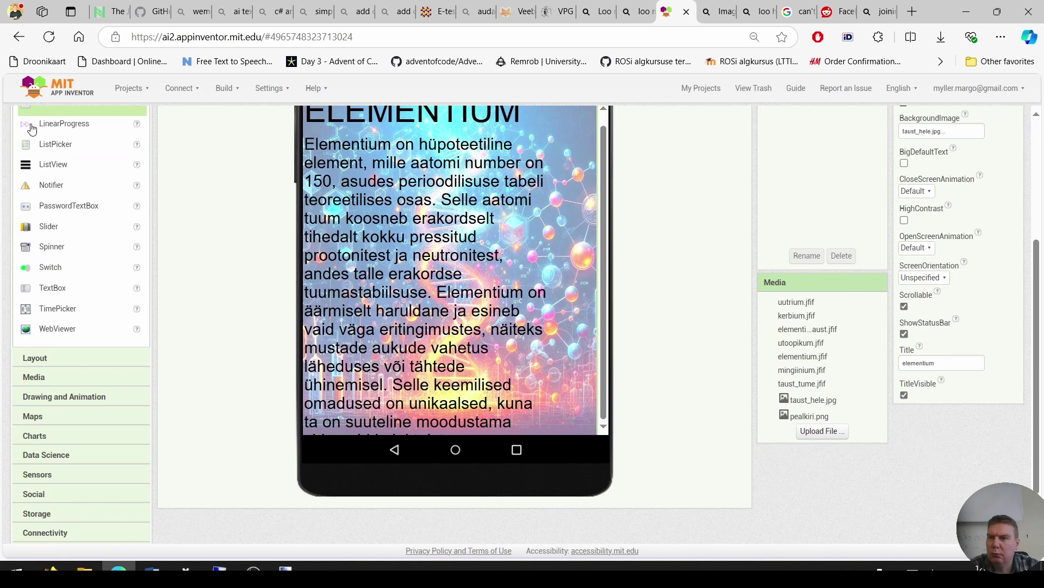
scroll(80, 239, up, 3)
drag(65, 218, 456, 517)
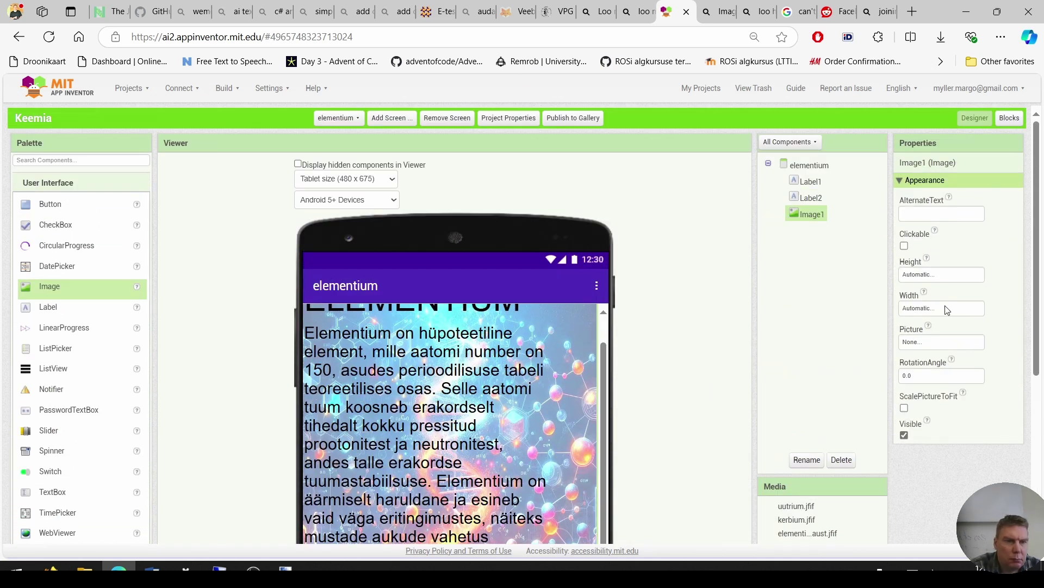
click(948, 308)
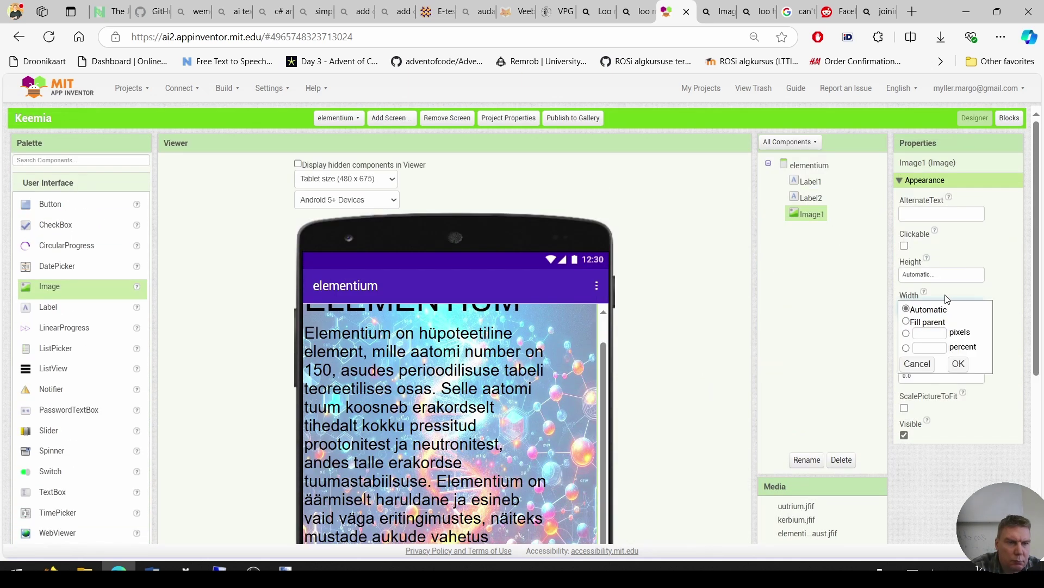
click(930, 333)
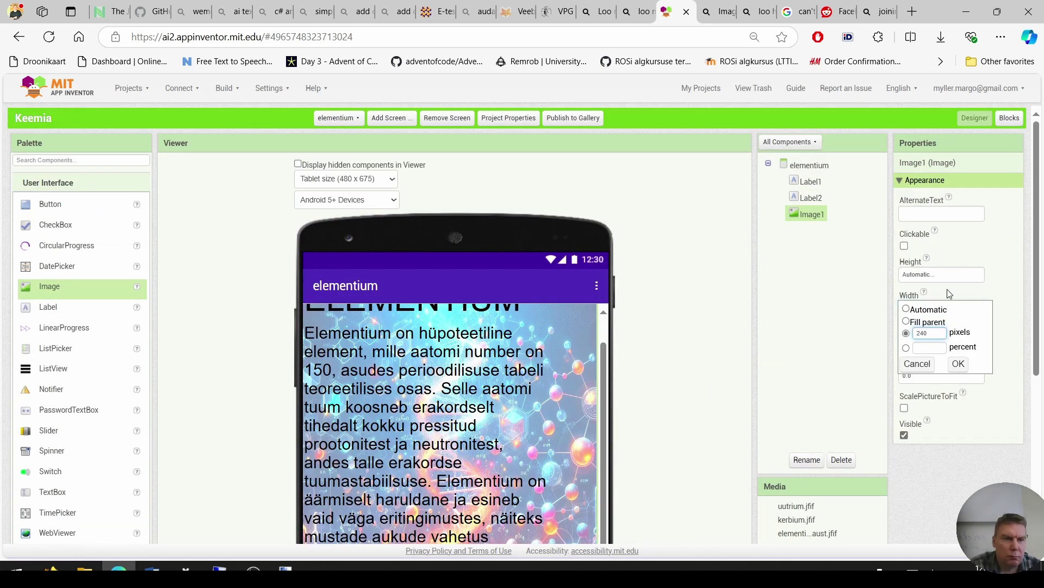
click(958, 363)
Use elementium.jfif as the picture for the Image component.
click(951, 341)
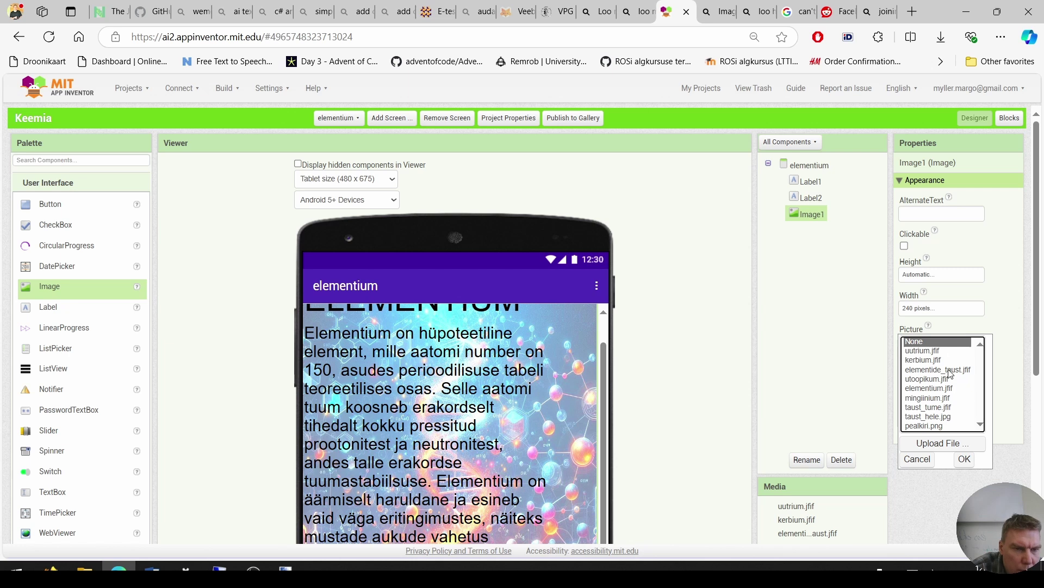
click(943, 389)
click(965, 459)
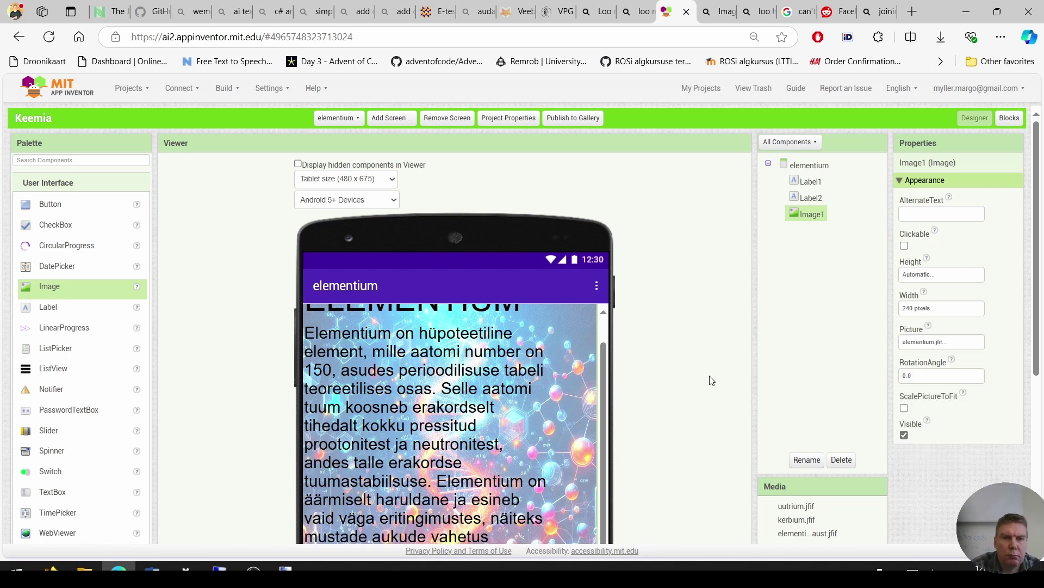
Examine how the image and the long label text are laid out in the phone preview.
scroll(664, 366, down, 4)
scroll(500, 340, down, 5)
scroll(501, 327, up, 5)
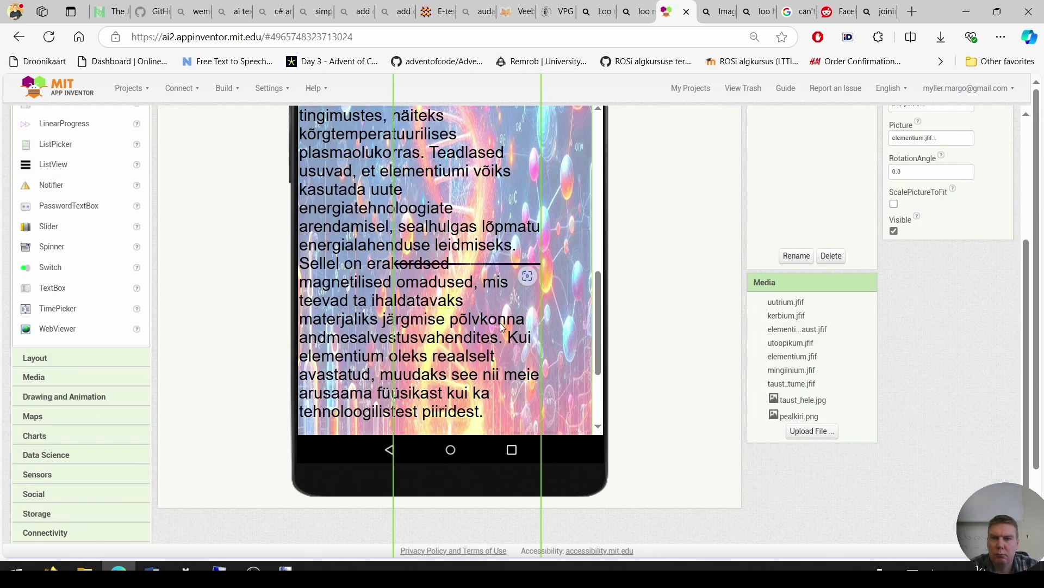
scroll(664, 310, down, 2)
scroll(607, 306, down, 3)
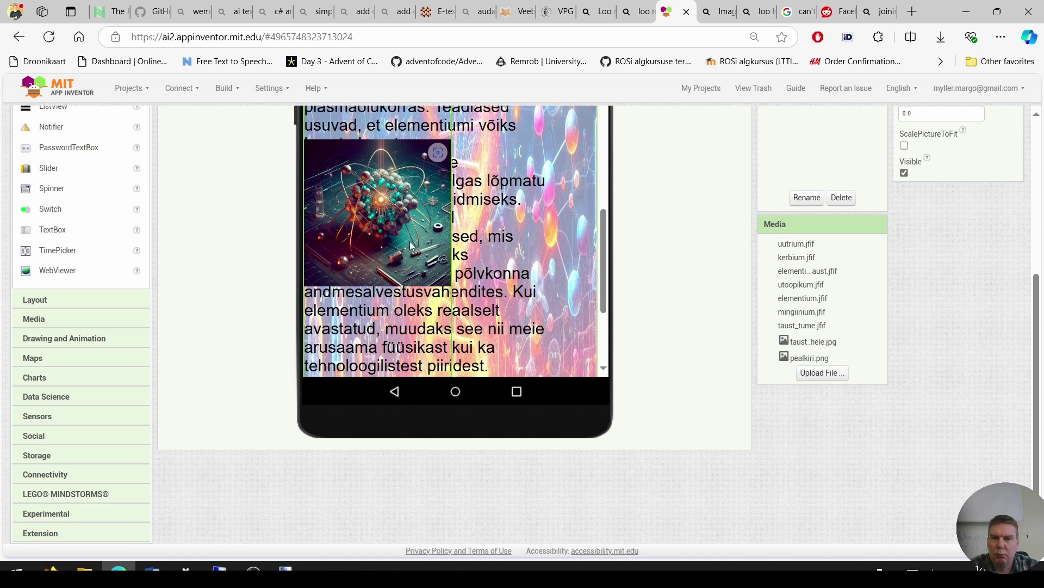
scroll(569, 288, up, 3)
scroll(752, 276, up, 5)
scroll(752, 275, down, 4)
scroll(752, 275, up, 4)
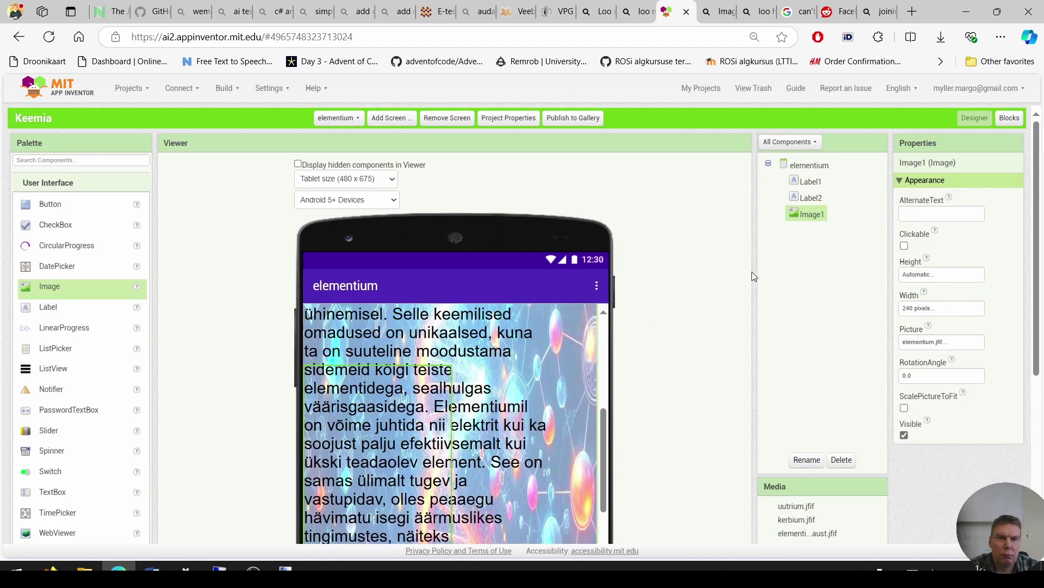
Add a VerticalArrangement layout between Label2 and the image.
scroll(55, 283, down, 4)
scroll(54, 283, down, 1)
click(42, 299)
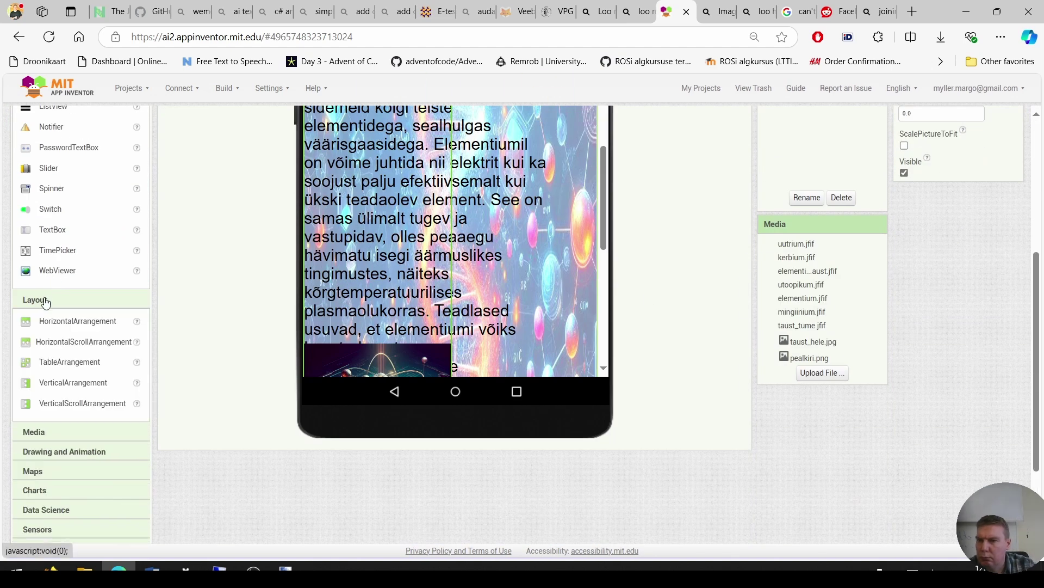
drag(90, 387, 354, 335)
scroll(354, 335, up, 2)
scroll(863, 354, up, 3)
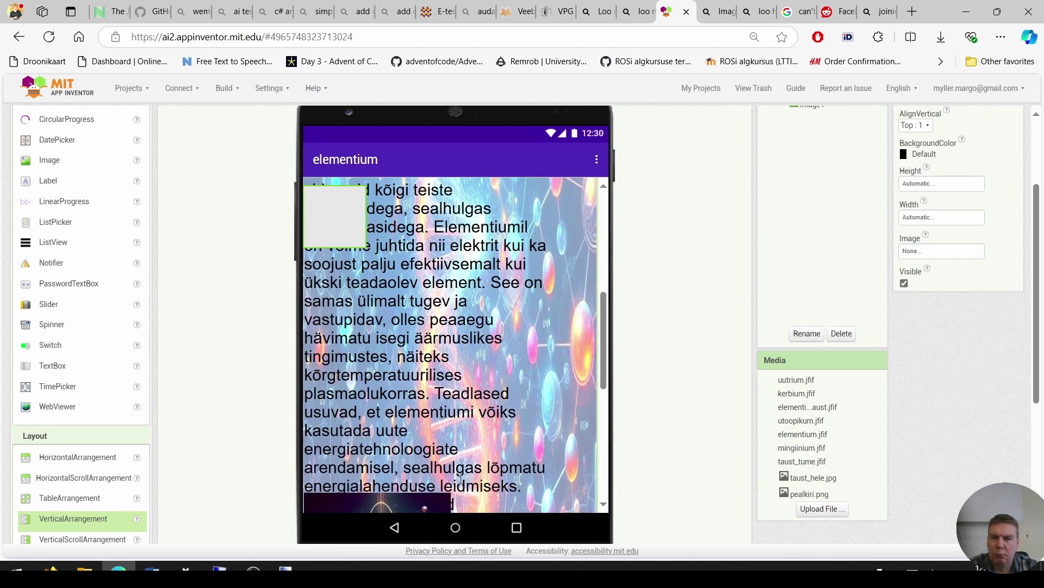
Move the image and Label2 into the vertical arrangement, with the image above the text.
drag(387, 233, 332, 216)
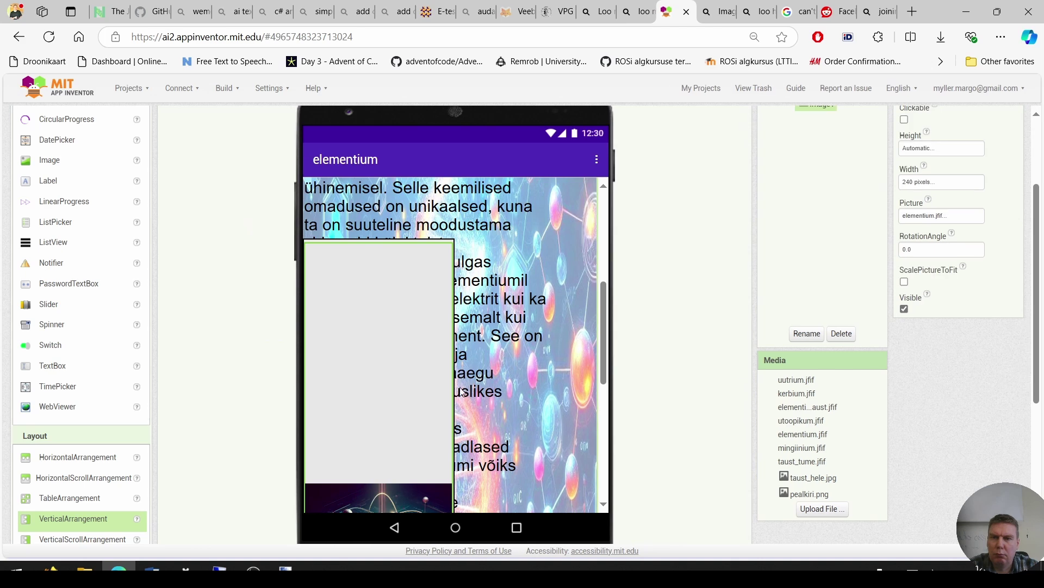
drag(523, 287, 516, 583)
scroll(494, 334, up, 2)
scroll(494, 333, down, 5)
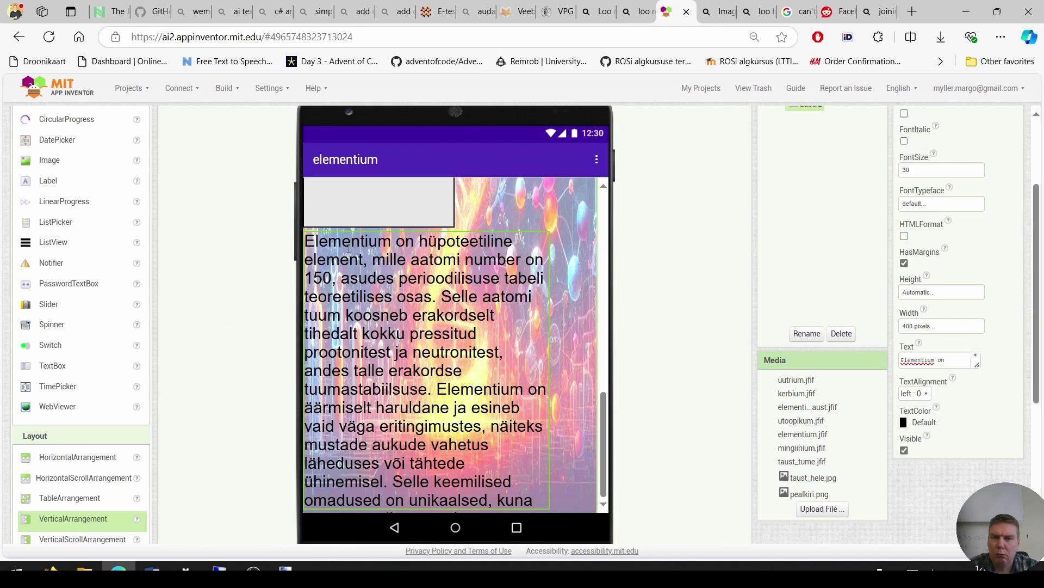
Examine the spacing around the image inside the vertical arrangement, and review the arrangement's appearance properties.
scroll(494, 331, up, 3)
scroll(434, 266, down, 3)
scroll(446, 266, up, 3)
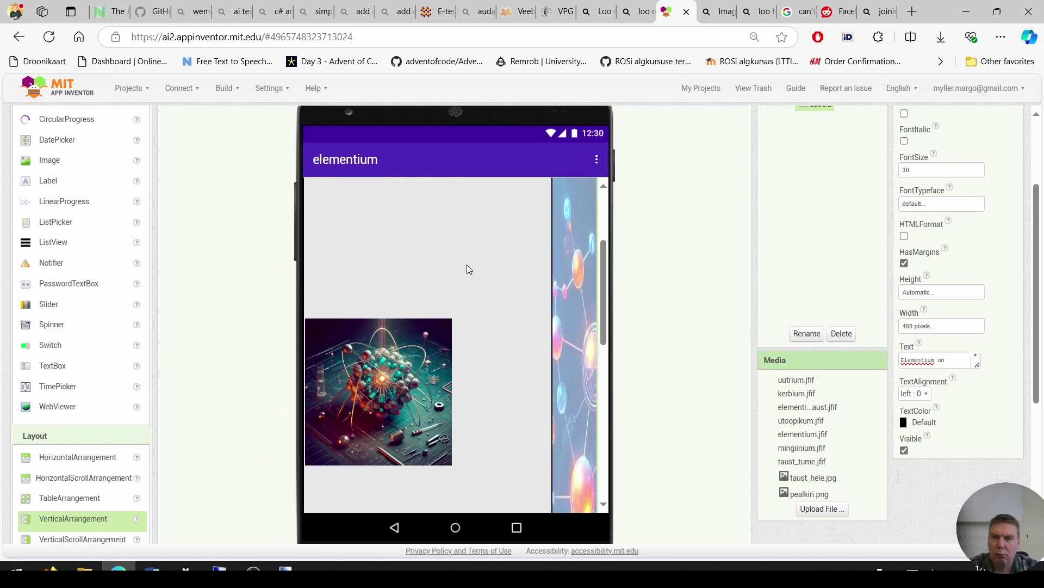
scroll(467, 264, down, 3)
scroll(472, 270, up, 3)
click(481, 267)
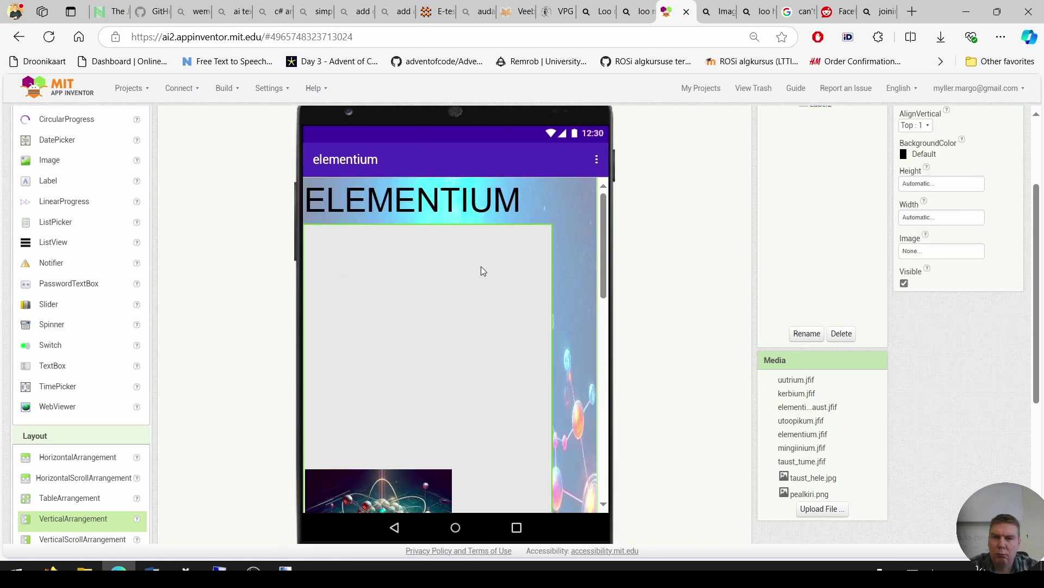
scroll(952, 314, up, 3)
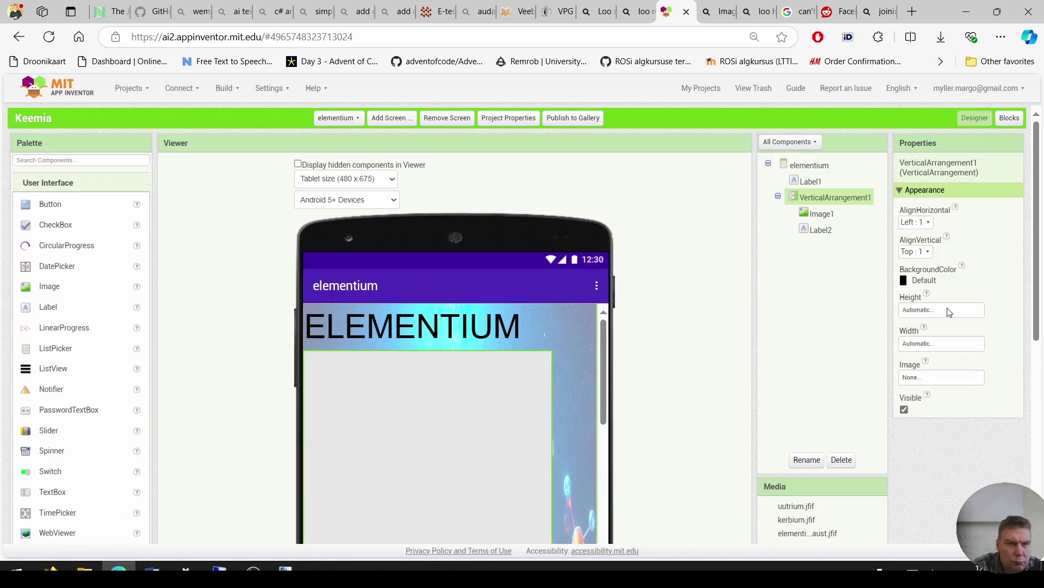
scroll(566, 342, down, 3)
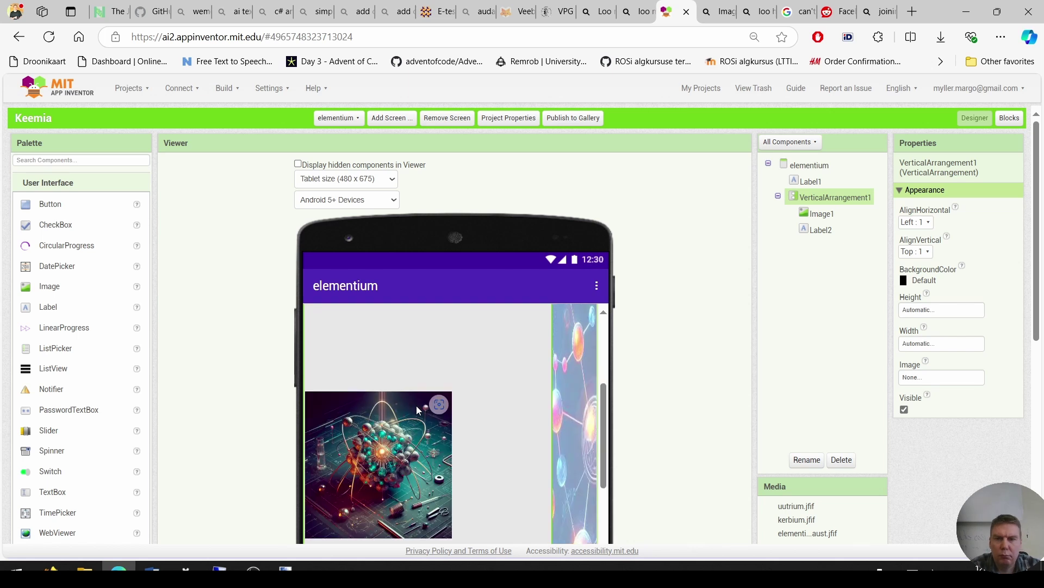
Move the image out of the vertical arrangement so it sits between the ELEMENTIUM title and the arrangement.
click(416, 406)
scroll(570, 358, up, 2)
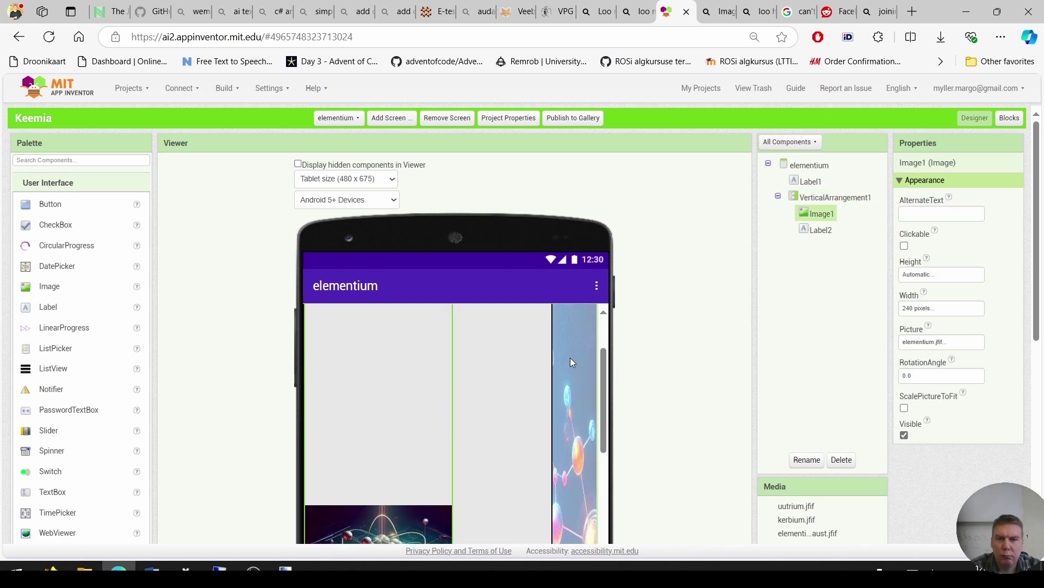
scroll(478, 427, down, 3)
scroll(457, 468, up, 4)
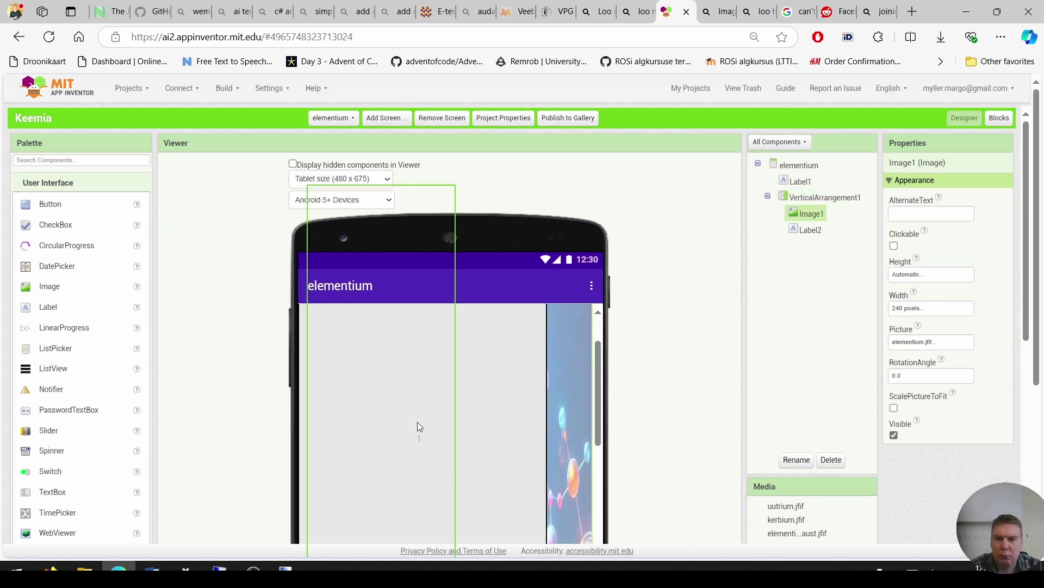
scroll(417, 381, down, 3)
key(ctrl+minus)
key(ctrl+minus)
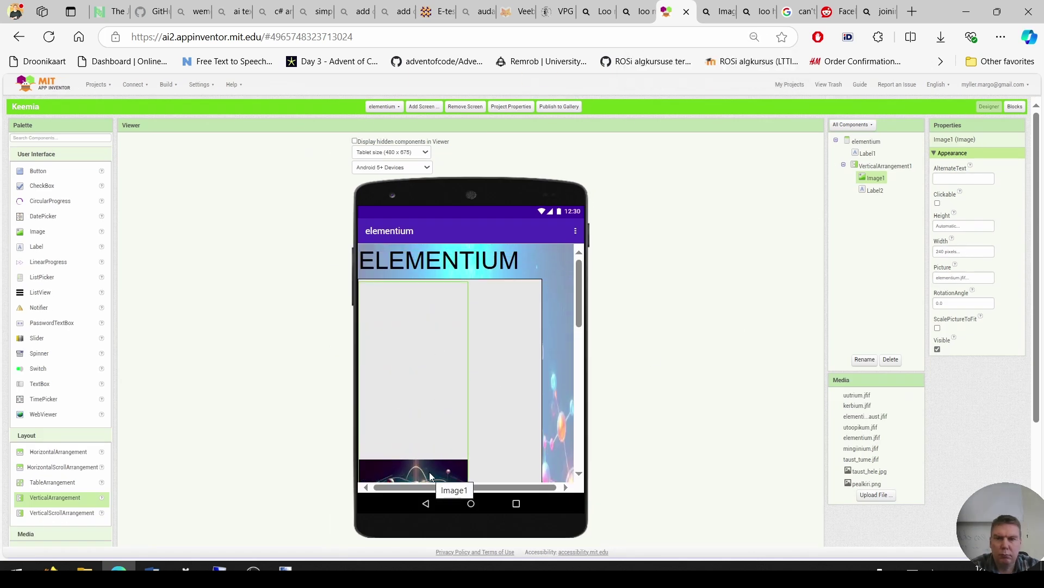
drag(430, 476, 459, 274)
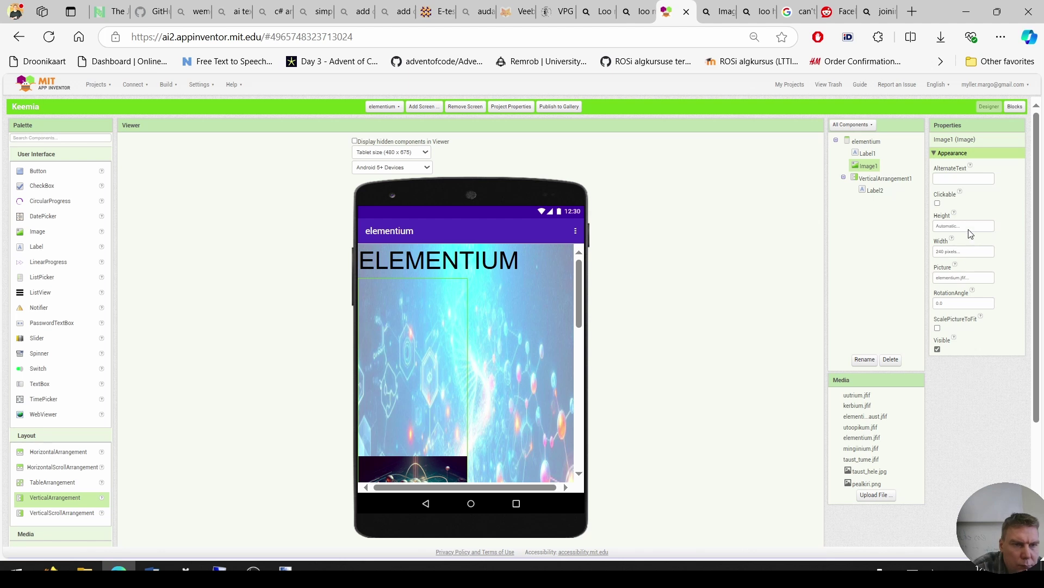
Set the height of Image1 to 200 pixels.
key(ctrl+plus)
click(941, 274)
click(930, 298)
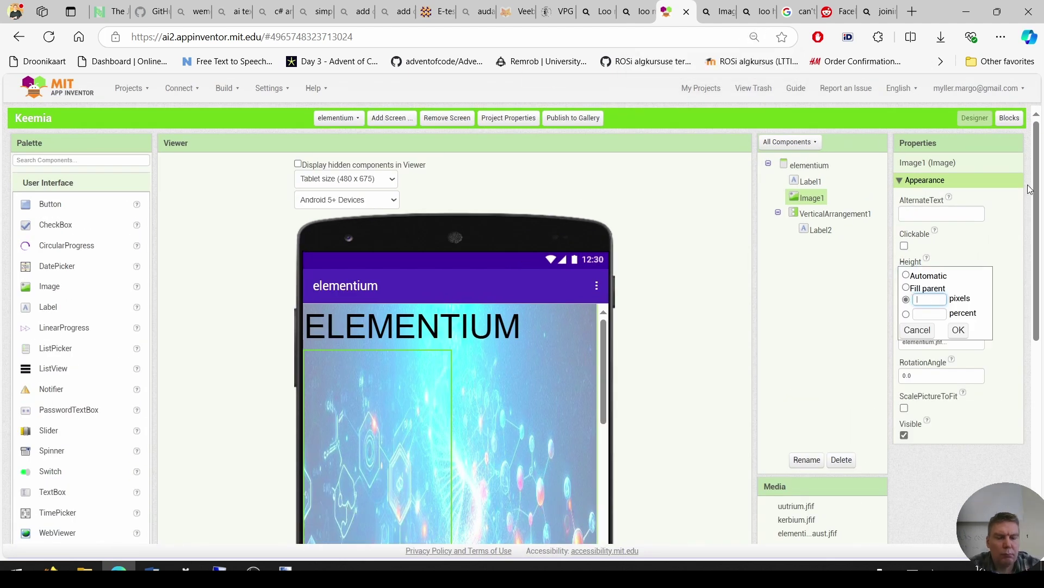
text(200)
click(958, 330)
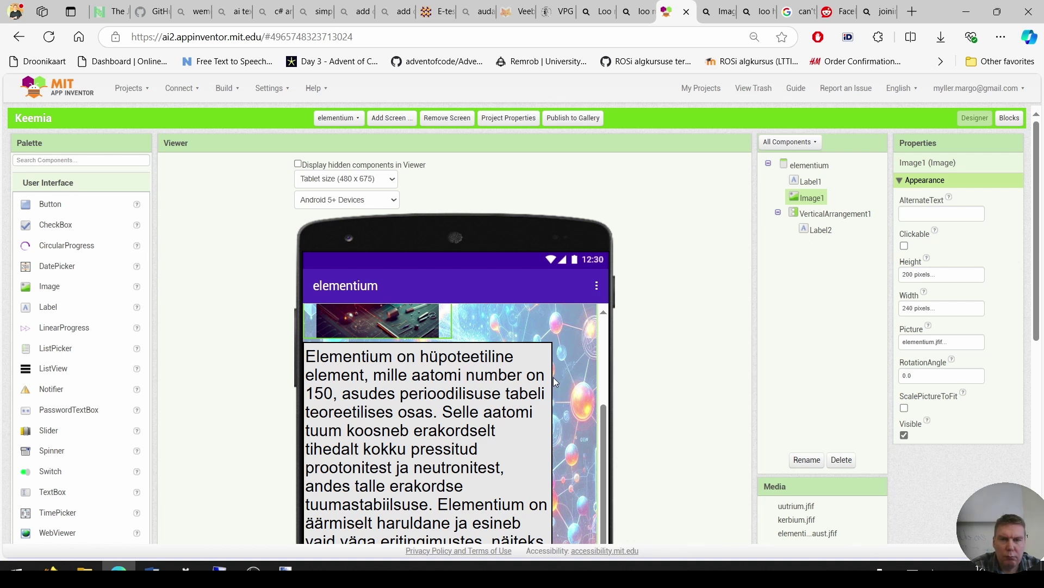
Set the width of VerticalArrangement1 to Fill parent.
click(835, 213)
click(942, 343)
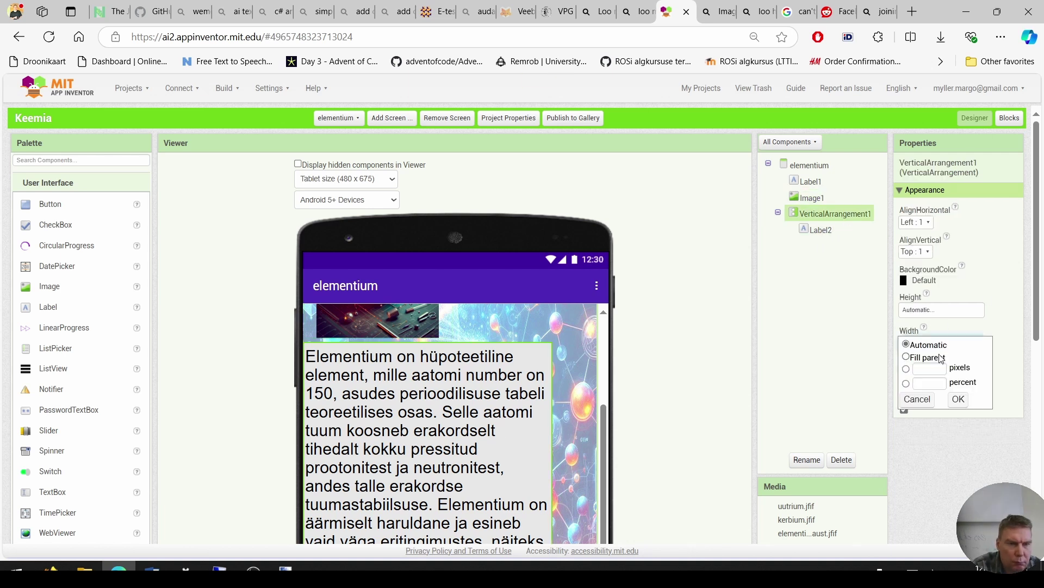
click(942, 357)
click(959, 398)
scroll(527, 370, up, 3)
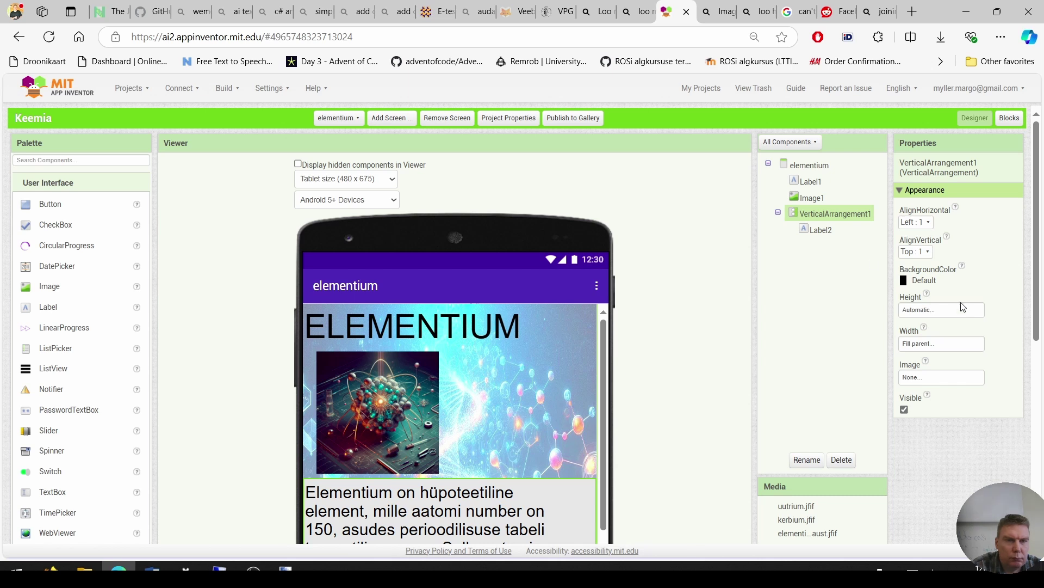
Set the width of the description label Label2 to 450 pixels.
click(818, 229)
click(927, 451)
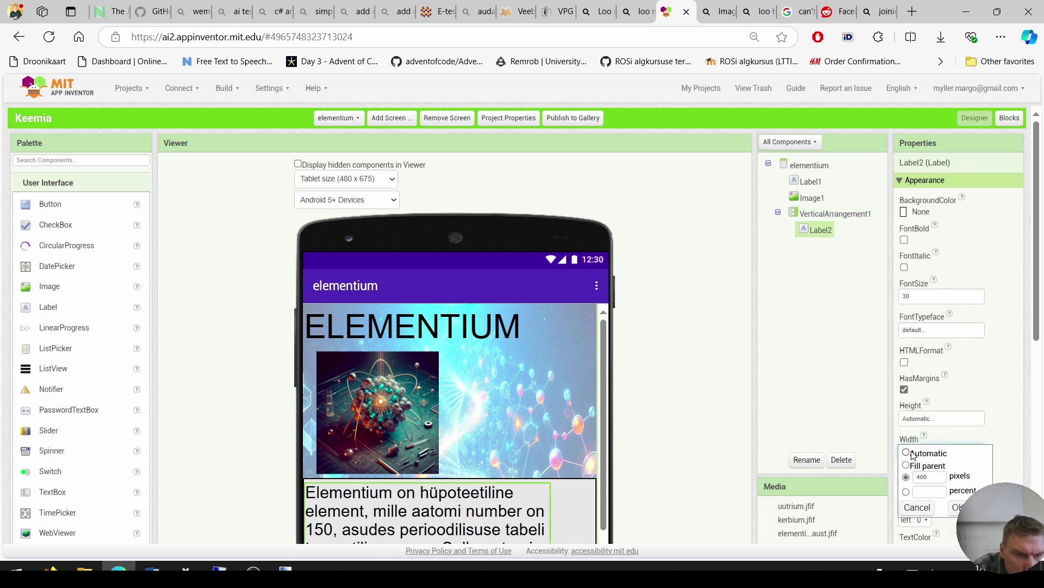
double_click(928, 477)
key(BackSpace)
text(4)
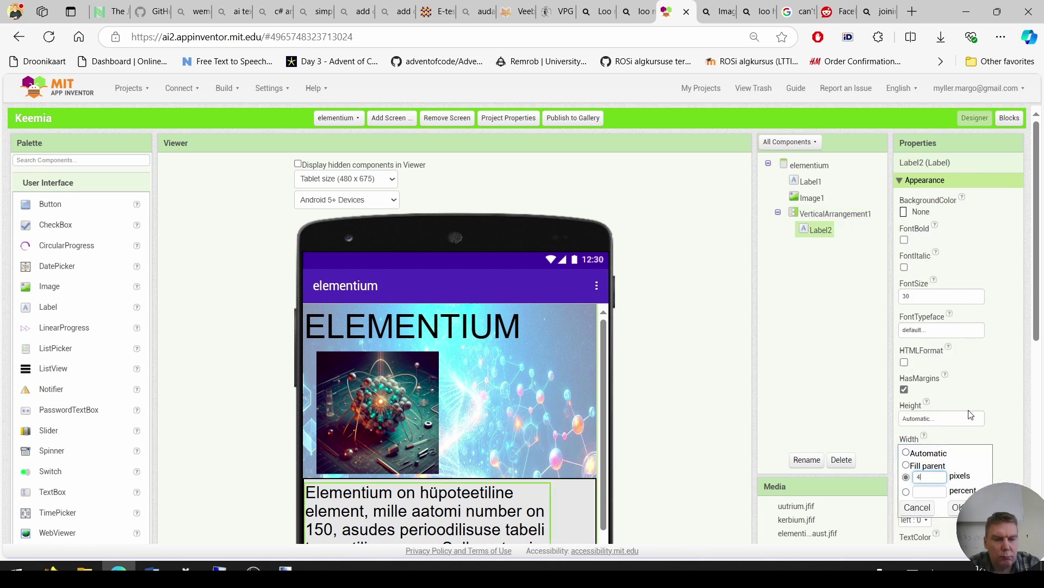
text(50)
click(956, 507)
scroll(552, 458, down, 3)
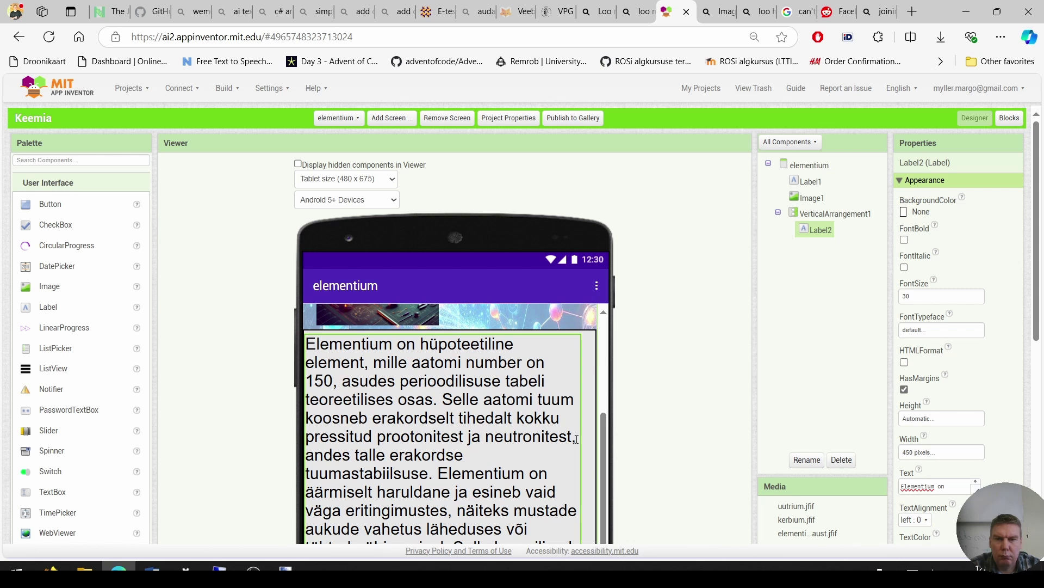
Set the background color of VerticalArrangement1 to None and check the description text against the screen background.
click(836, 214)
click(919, 280)
click(925, 300)
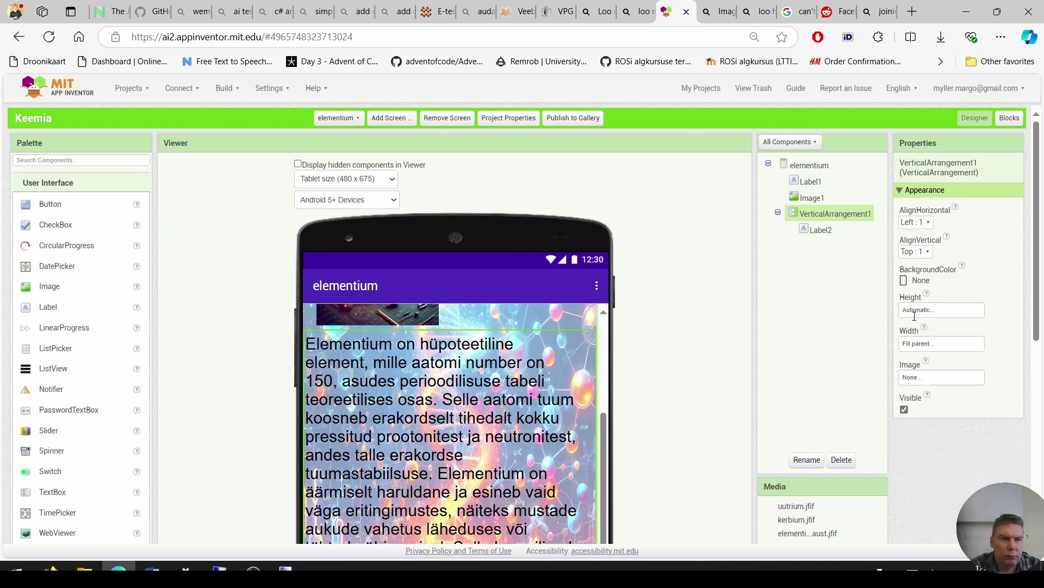
scroll(583, 398, down, 5)
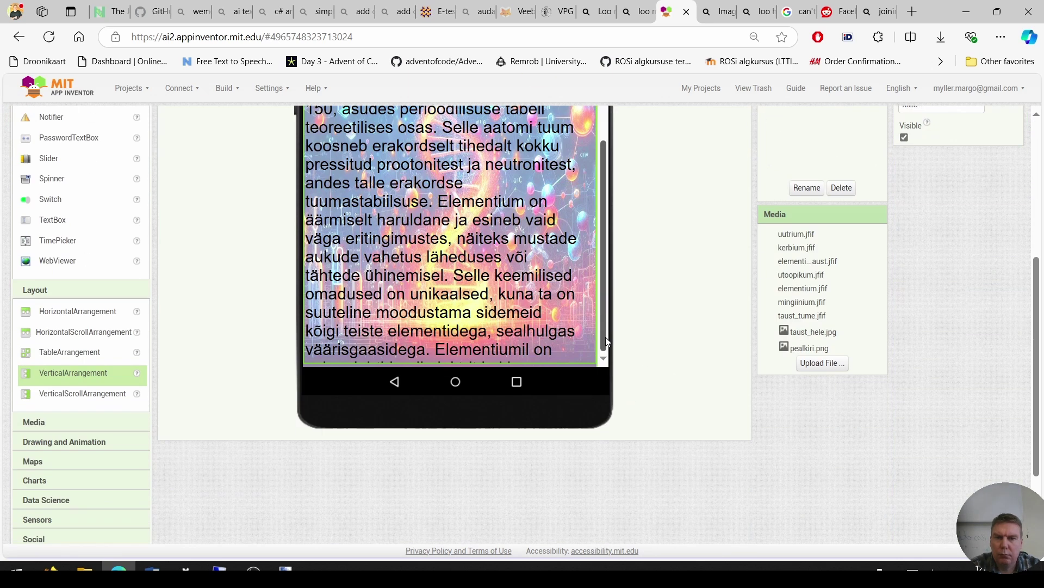
Review the full text of Label2 in an enlarged text field and check its height options, keeping the height Automatic.
click(559, 341)
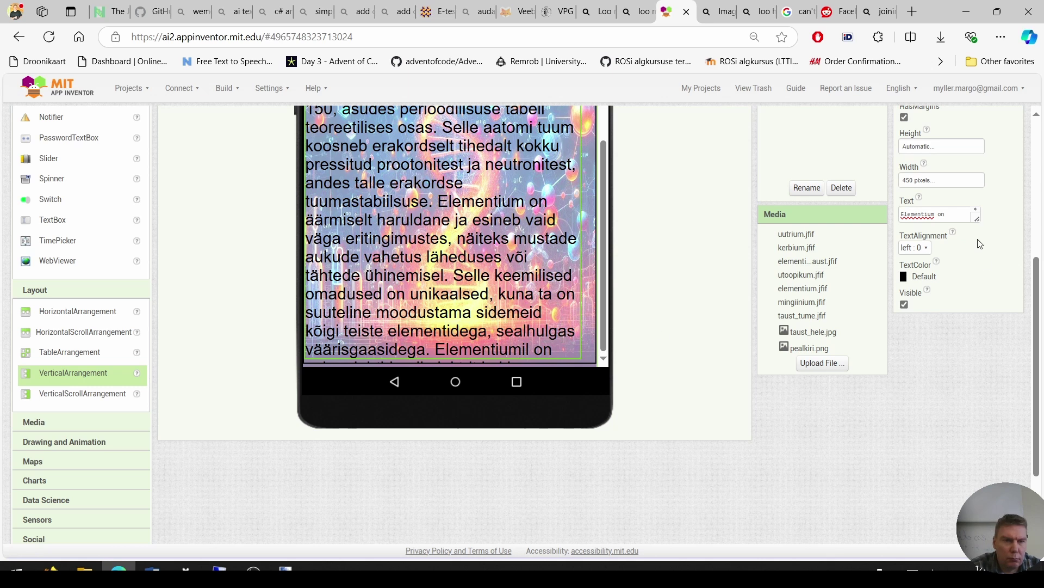
click(950, 216)
drag(975, 217, 1013, 406)
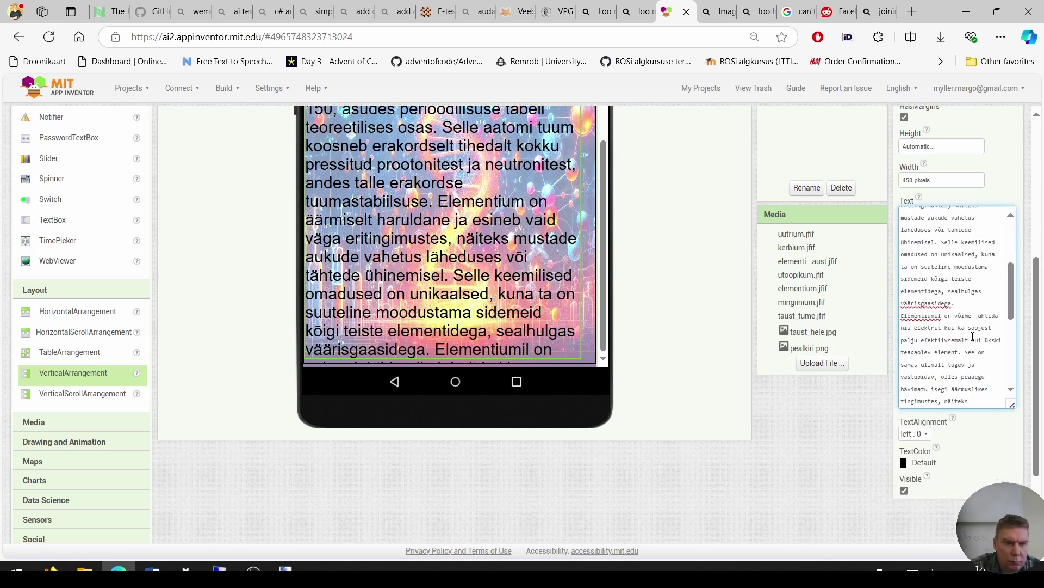
scroll(974, 359, down, 2)
scroll(626, 212, up, 5)
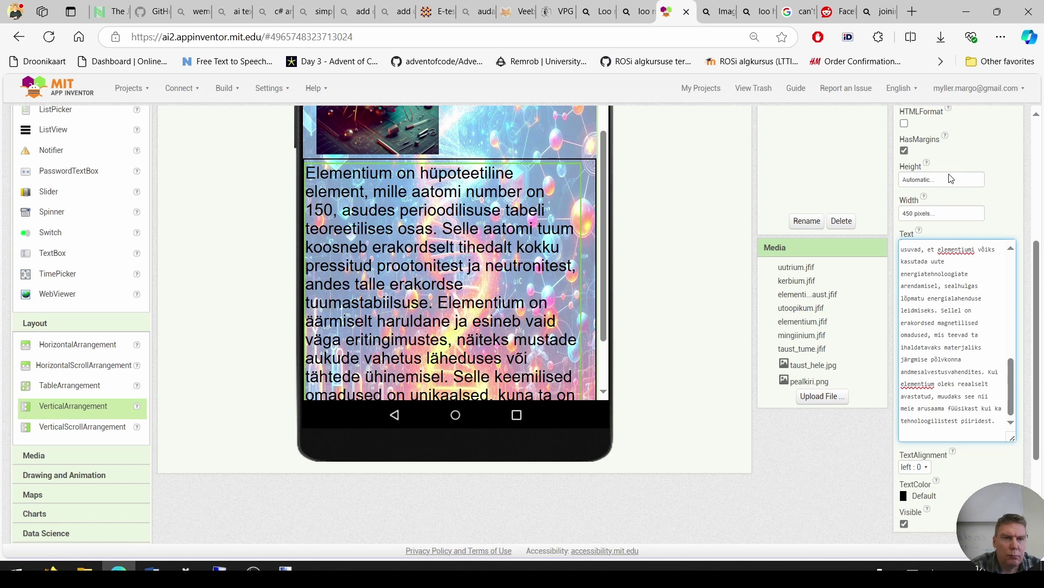
click(951, 179)
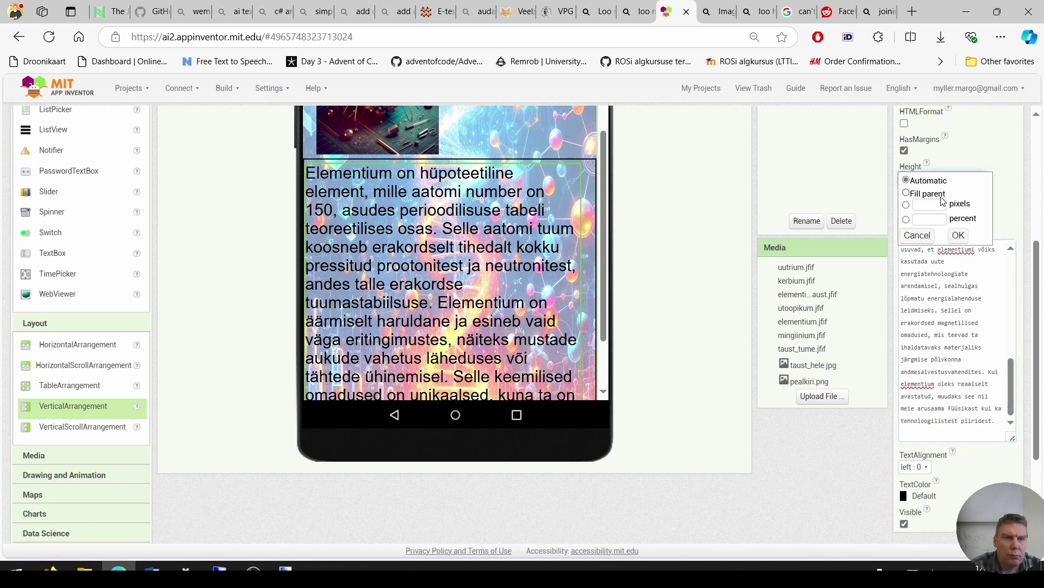
click(958, 235)
scroll(660, 233, up, 5)
Set the height of VerticalArrangement1 to 1500 pixels and check where the description text ends.
click(836, 213)
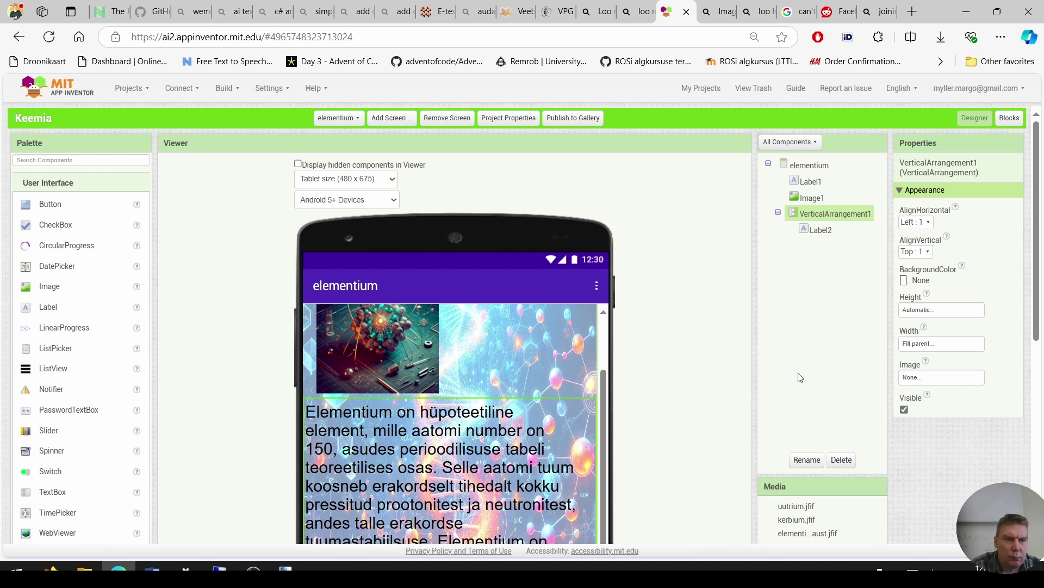
click(919, 310)
click(929, 335)
text(1500)
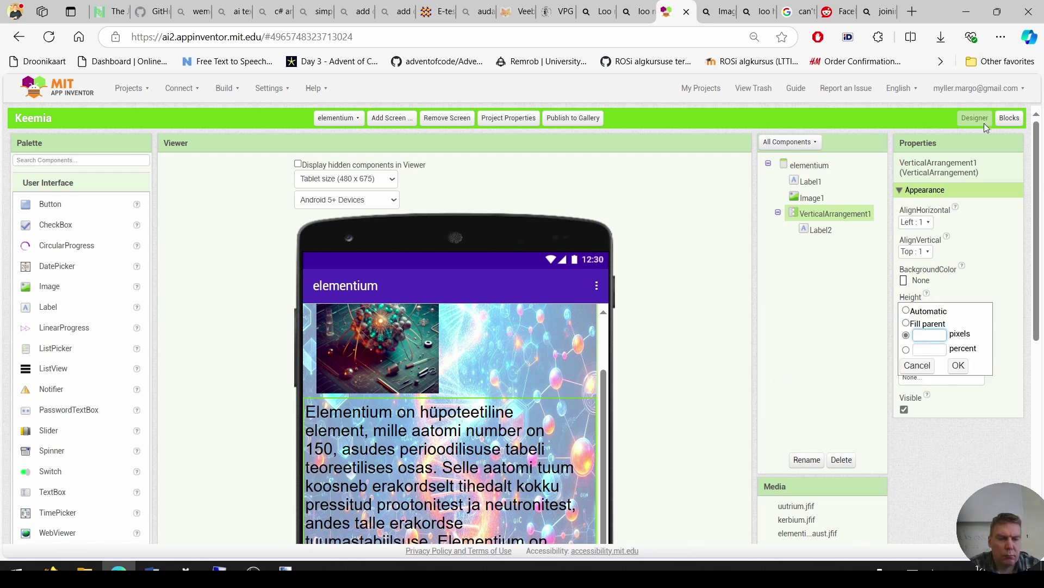
click(959, 366)
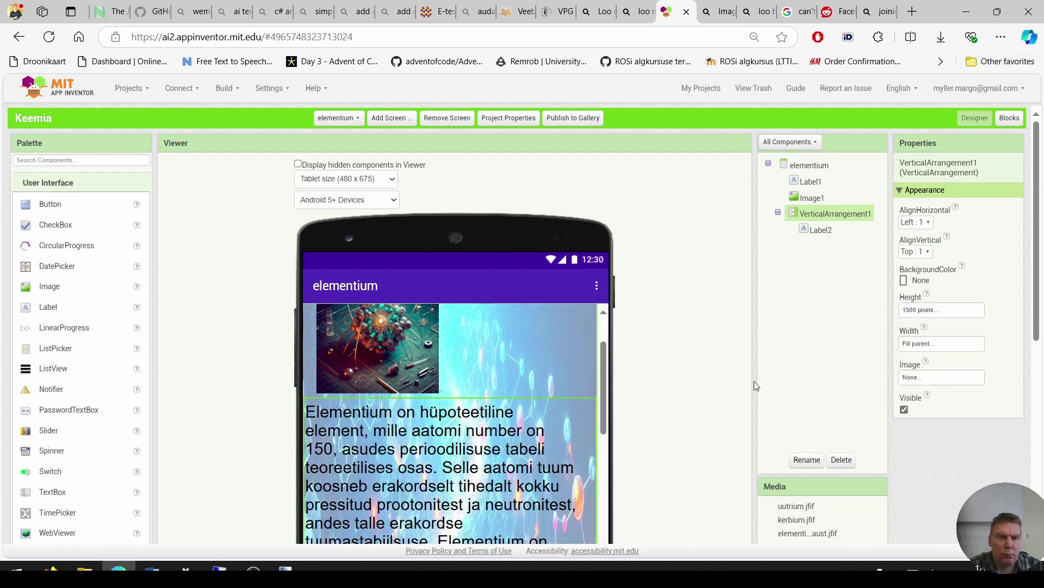
scroll(529, 464, down, 5)
scroll(723, 373, down, 3)
scroll(544, 359, down, 5)
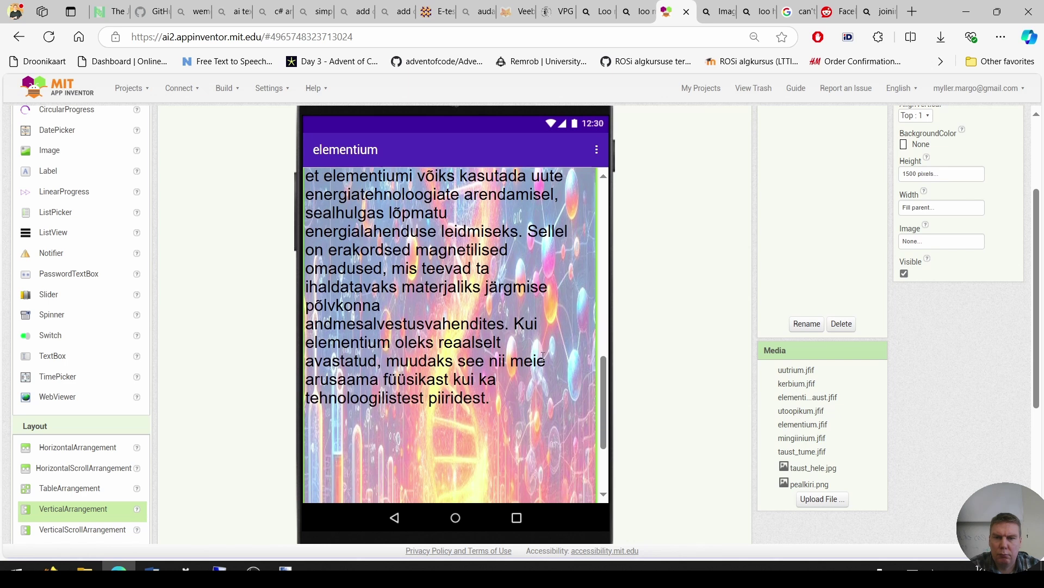
Try a height of 1000 pixels for VerticalArrangement1 and check the end of the text.
click(920, 174)
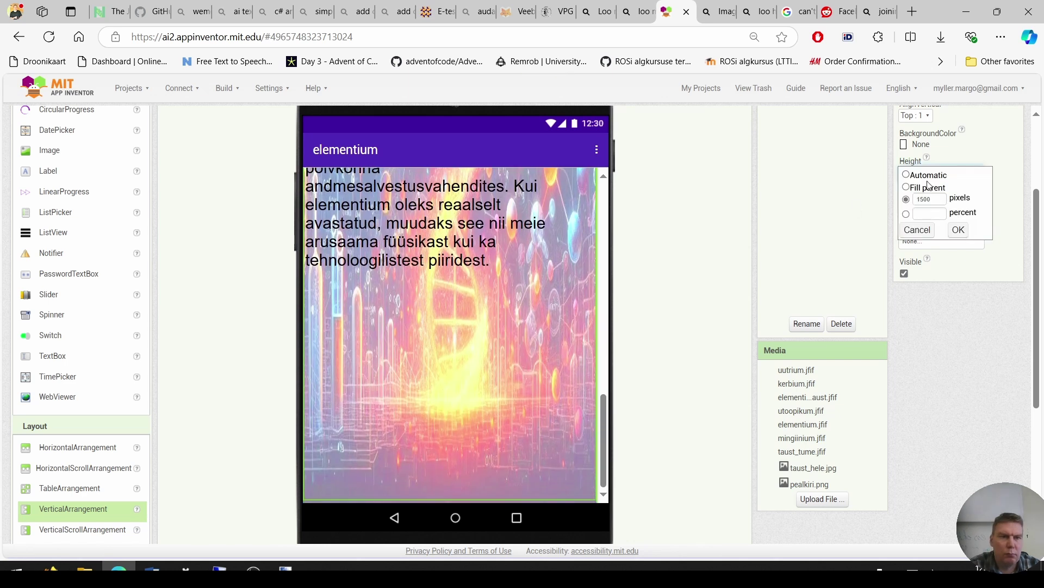
text(1000)
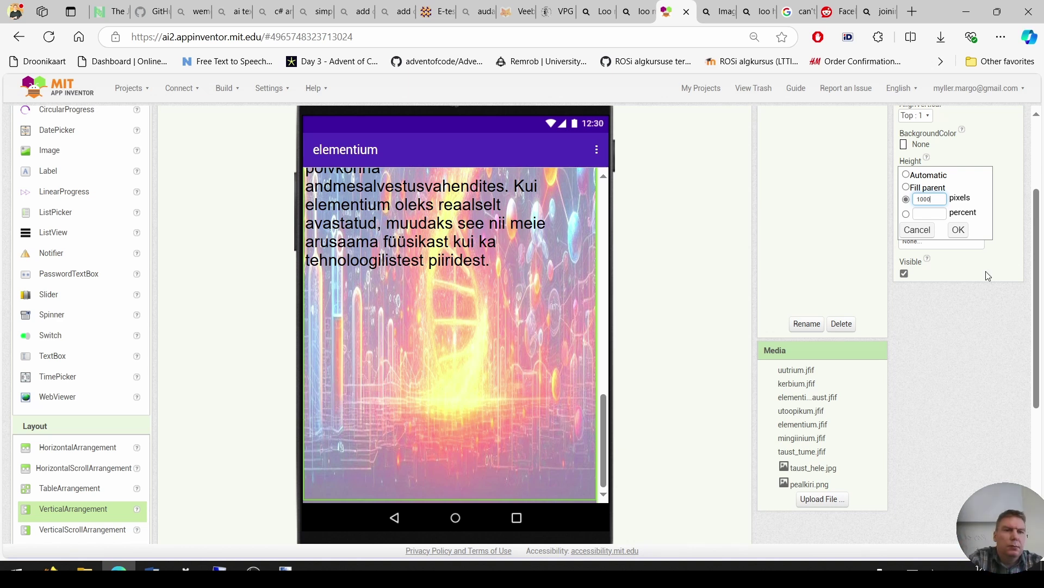
click(958, 230)
scroll(435, 320, down, 3)
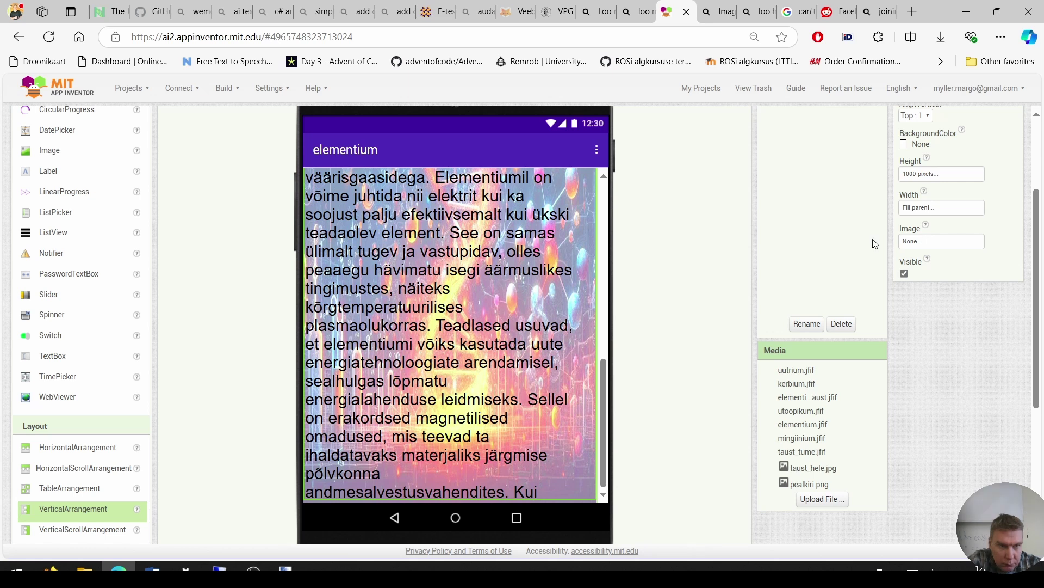
Set the height of VerticalArrangement1 to 1200 pixels and check the elementium screen from end to start.
click(942, 173)
double_click(928, 175)
click(926, 199)
text(1200)
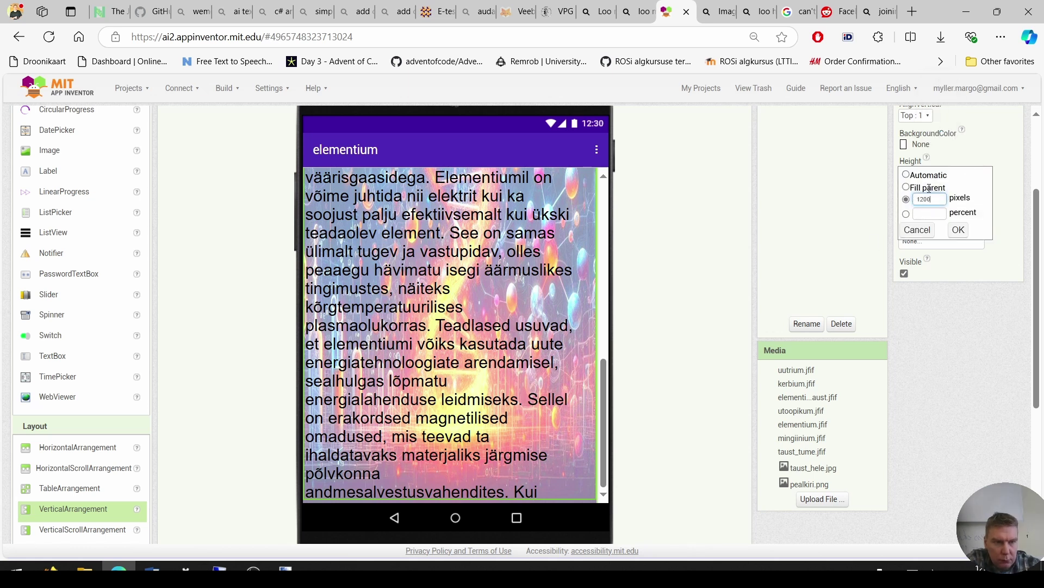
click(958, 229)
scroll(596, 466, down, 5)
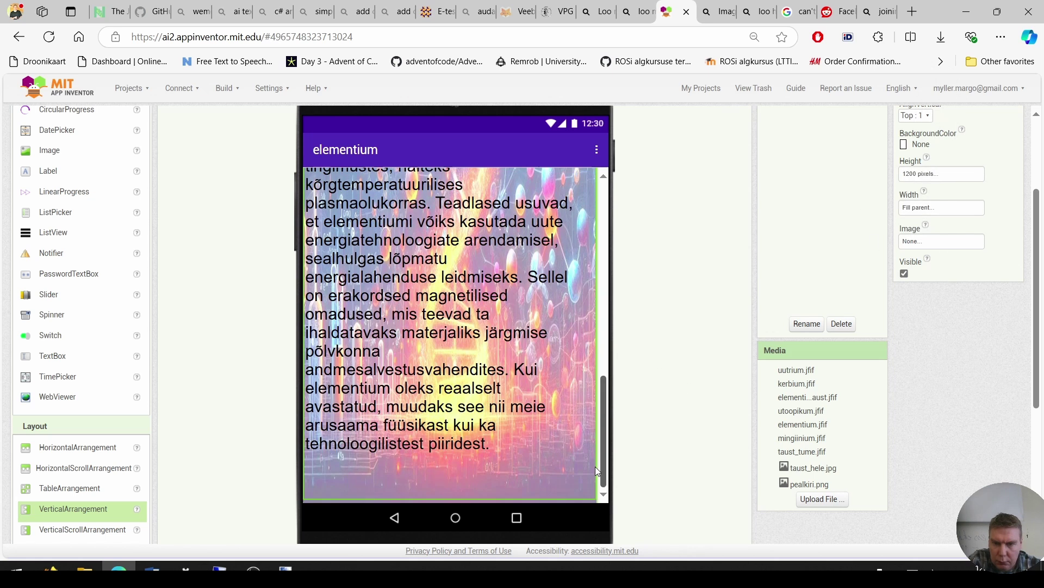
scroll(674, 358, up, 5)
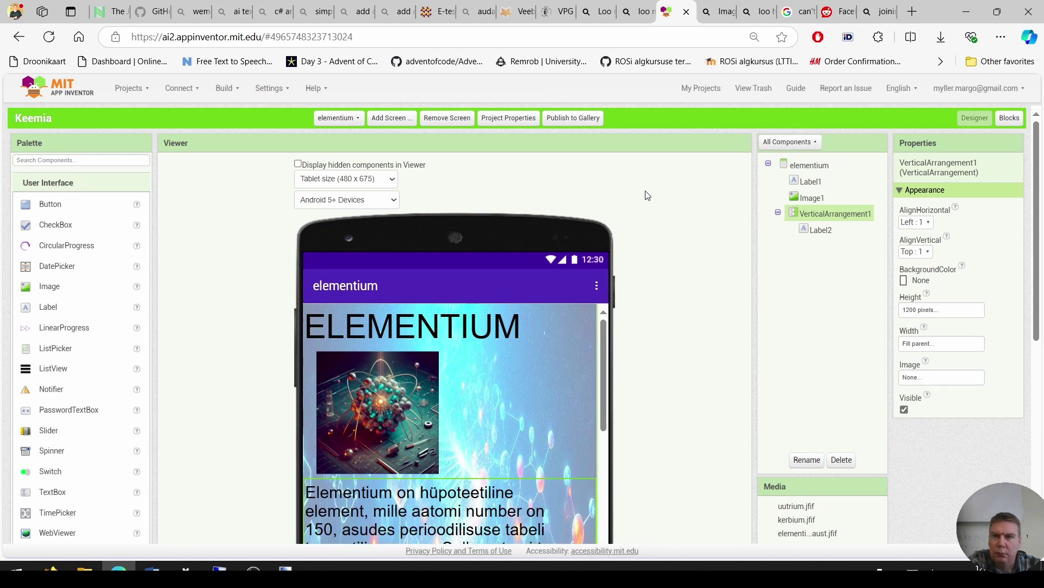
Switch to the kerbium screen, make it scrollable and set its background image to taust_hele.jpg.
click(342, 118)
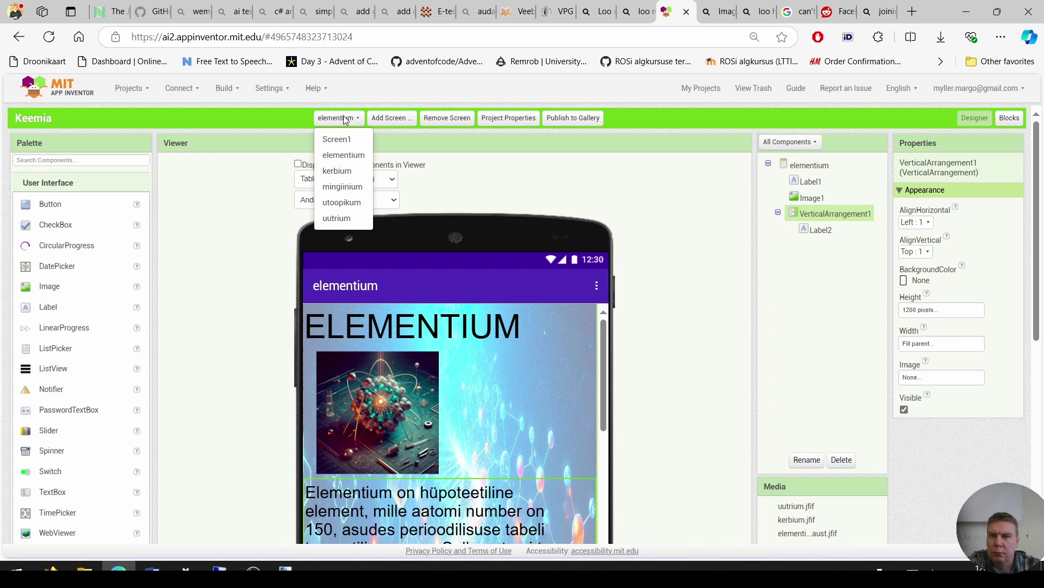
click(337, 172)
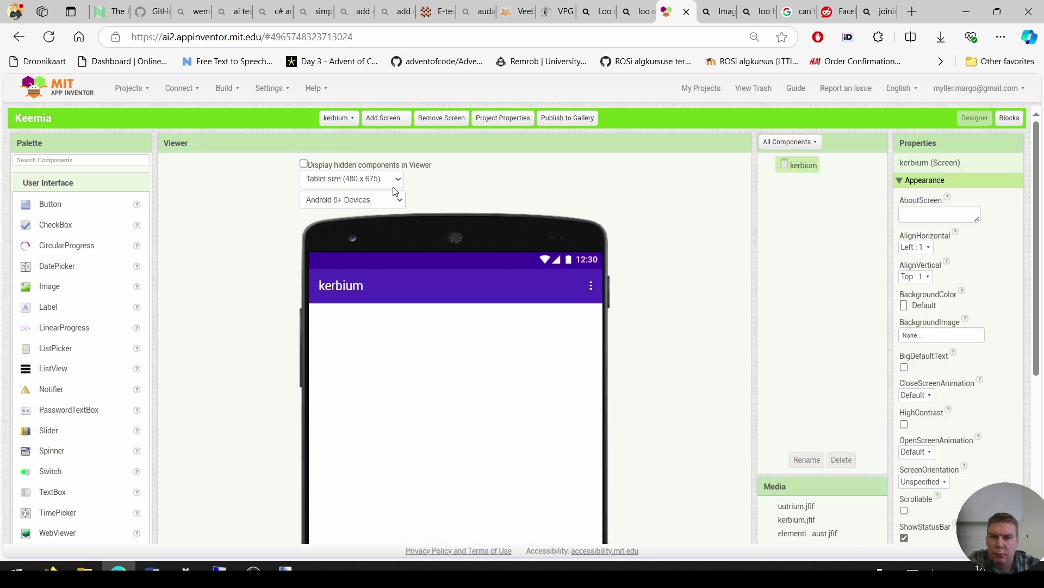
click(904, 510)
click(941, 336)
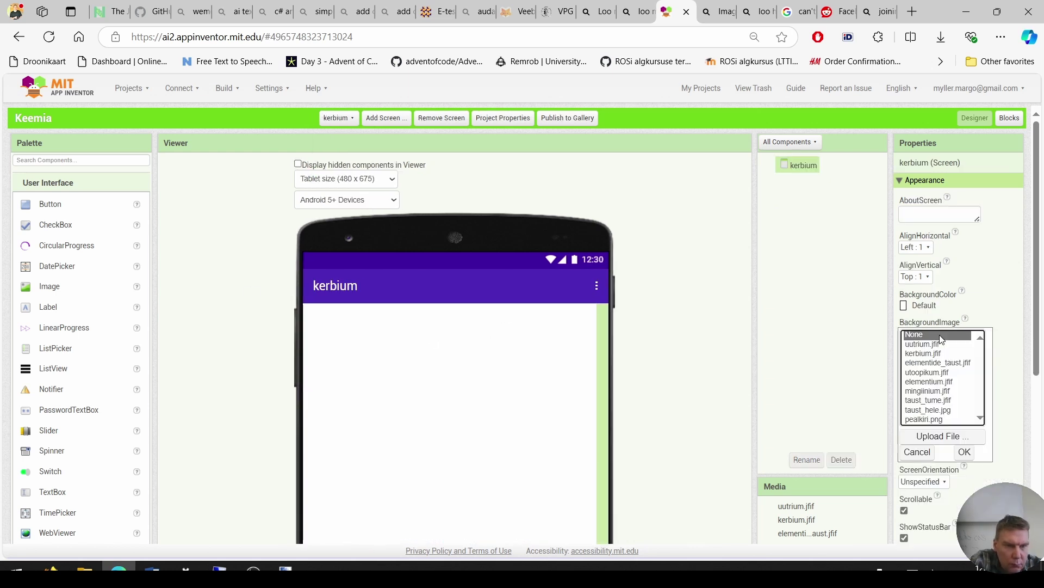
click(942, 410)
click(964, 452)
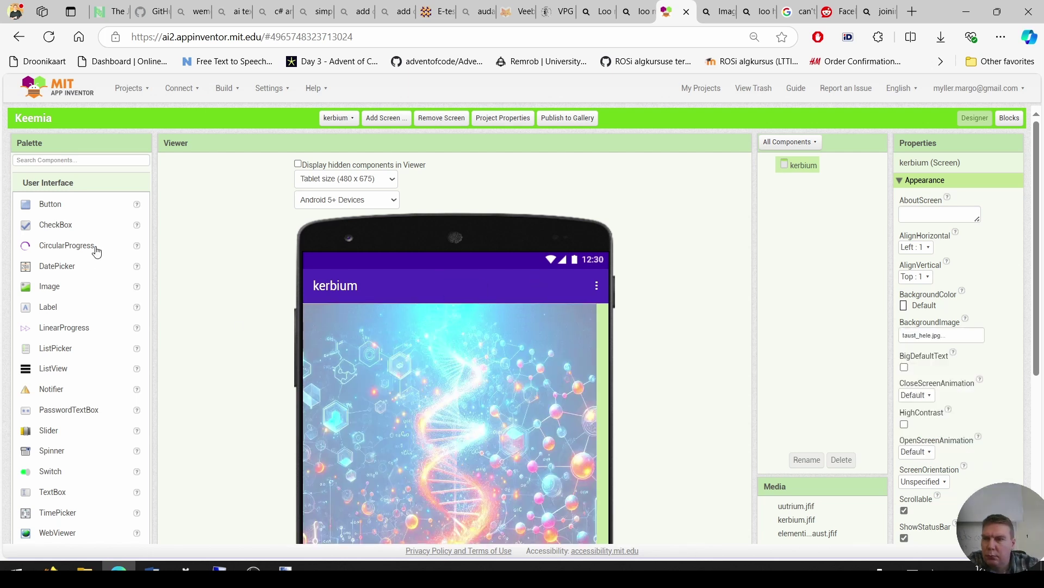
Add a title label to the kerbium screen with font size 65 and the text KERBIUM.
drag(48, 307, 376, 327)
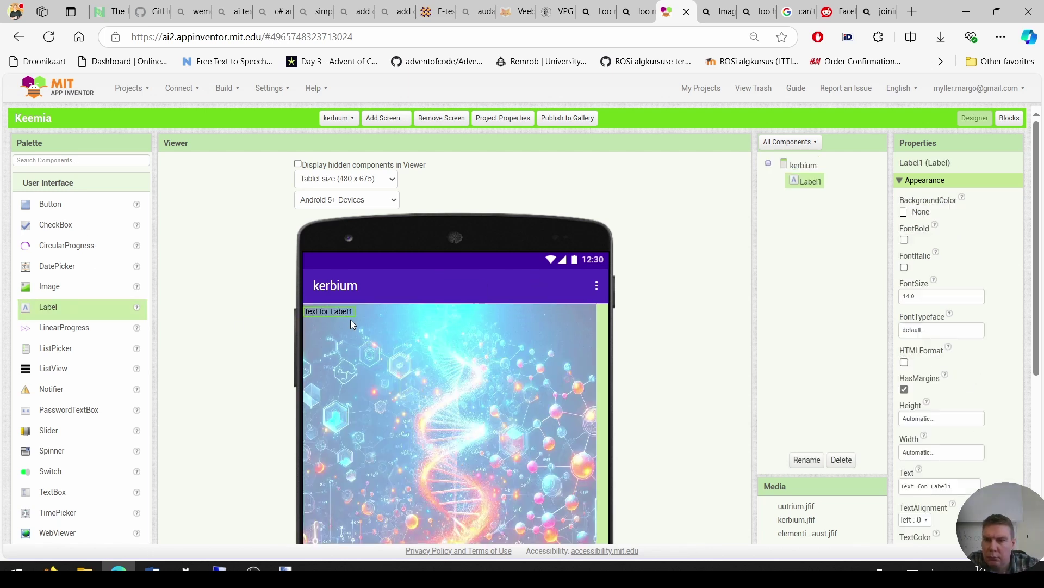
click(928, 299)
text(65)
key(Return)
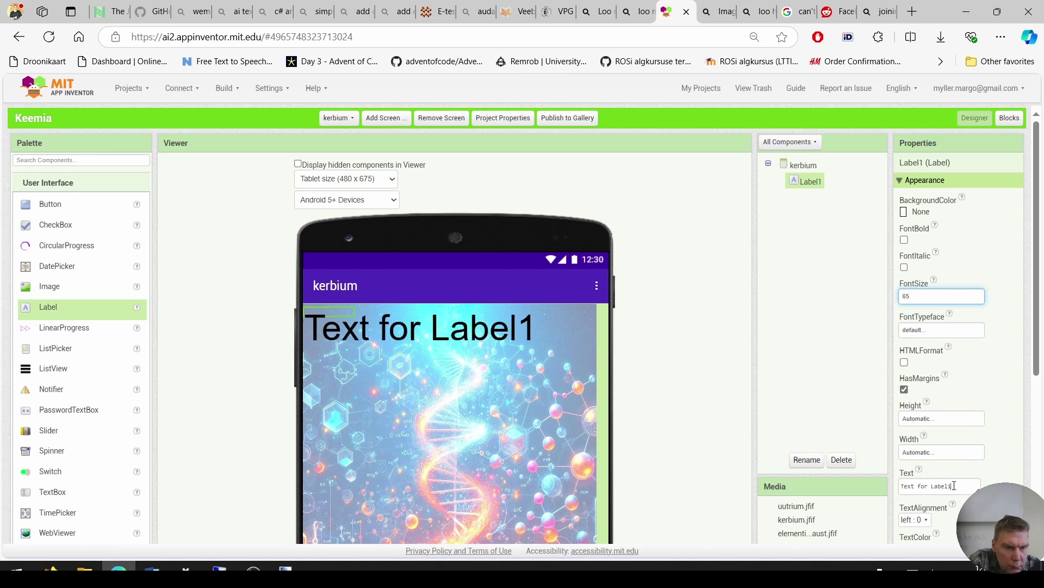
click(940, 486)
text(KERBIUM)
key(Return)
Add an image below the KERBIUM title and set its picture to kerbium.jfif.
mouse_move(61, 308)
mouse_down()
mouse_move(333, 385)
mouse_move(72, 325)
mouse_up()
drag(46, 288, 572, 343)
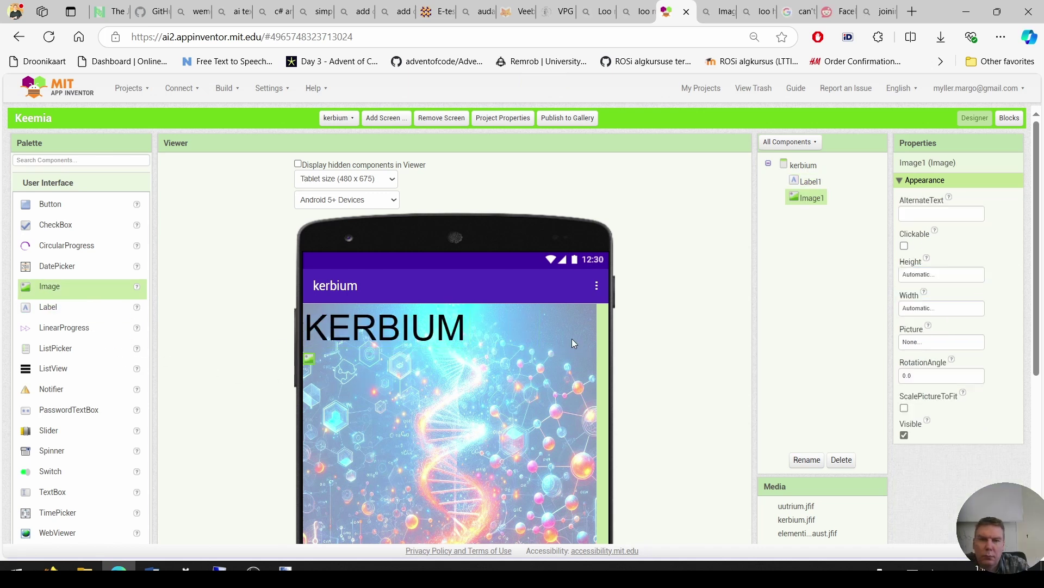
click(942, 341)
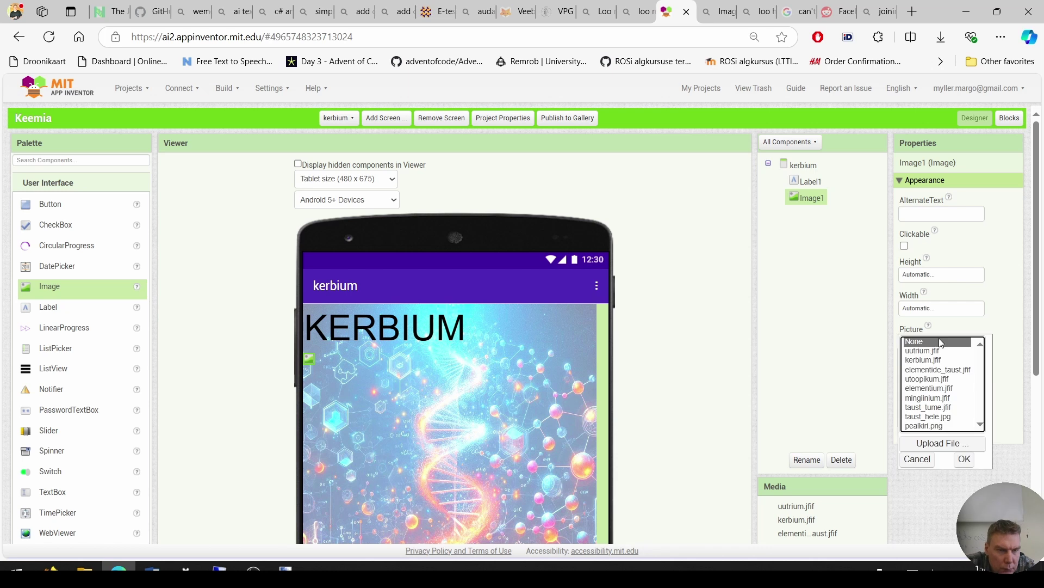
click(937, 356)
click(964, 462)
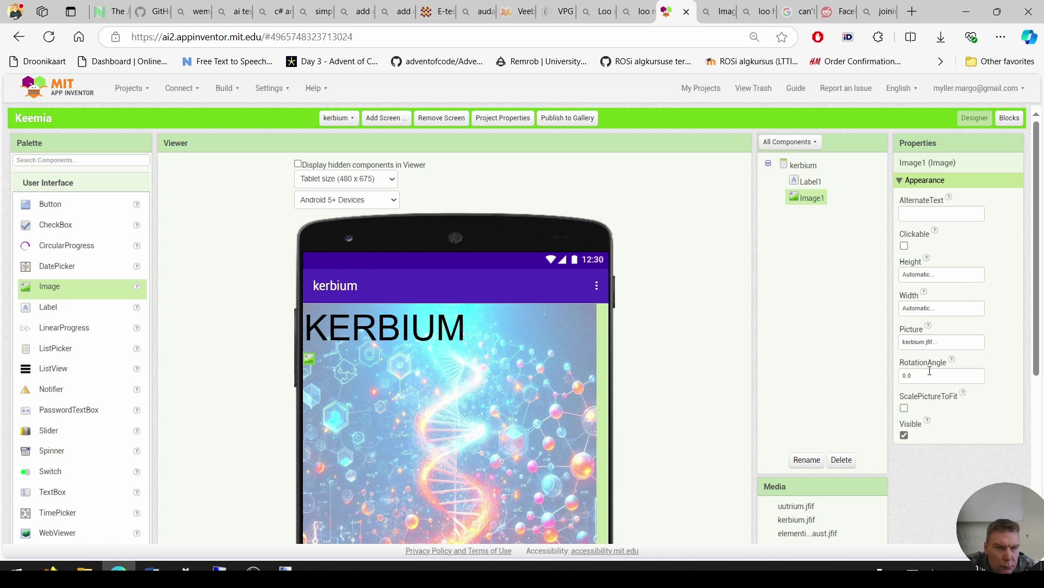
Set the width and height of the kerbium picture to 200 pixels each.
click(925, 308)
click(929, 333)
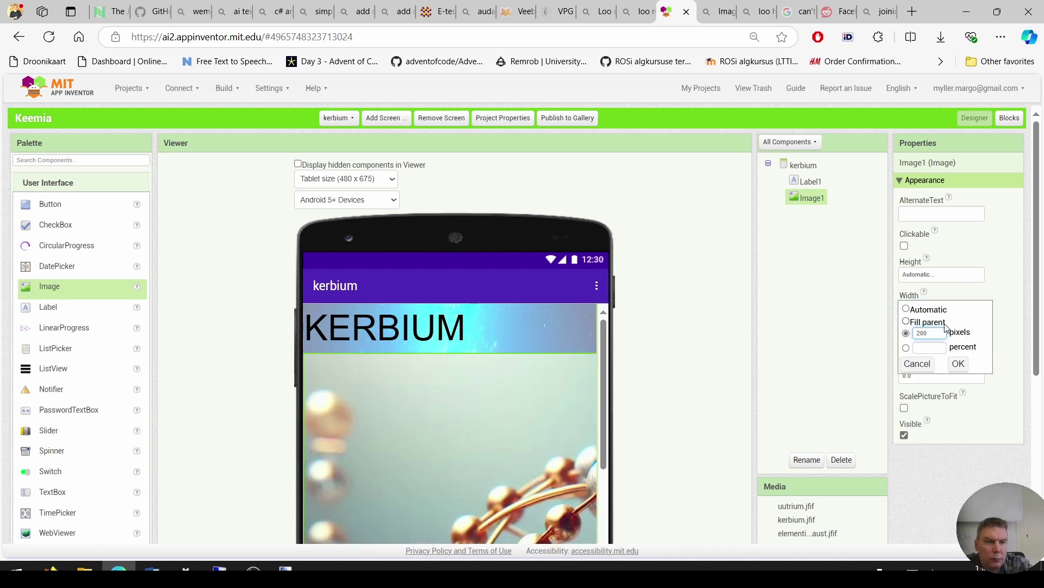
click(958, 364)
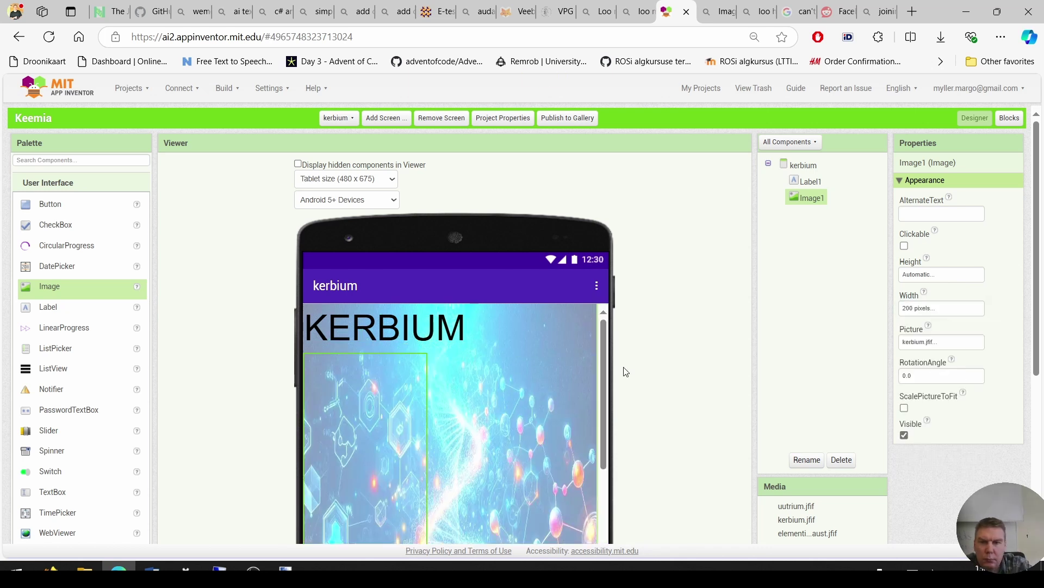
click(934, 274)
click(929, 298)
text(200)
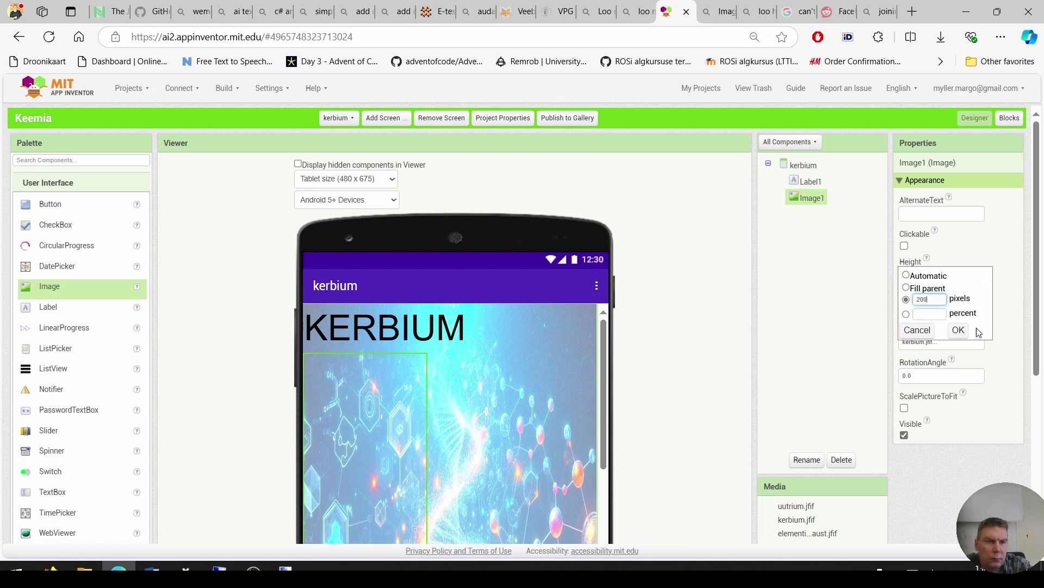
click(958, 330)
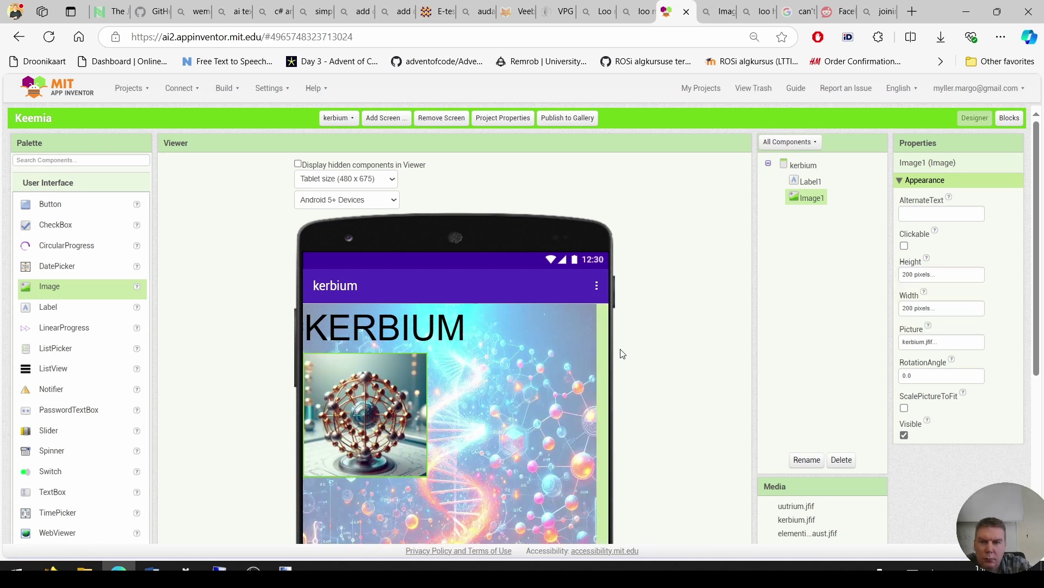
Check the kerbium screen's properties and add a second label below the picture.
click(418, 240)
scroll(970, 437, down, 1)
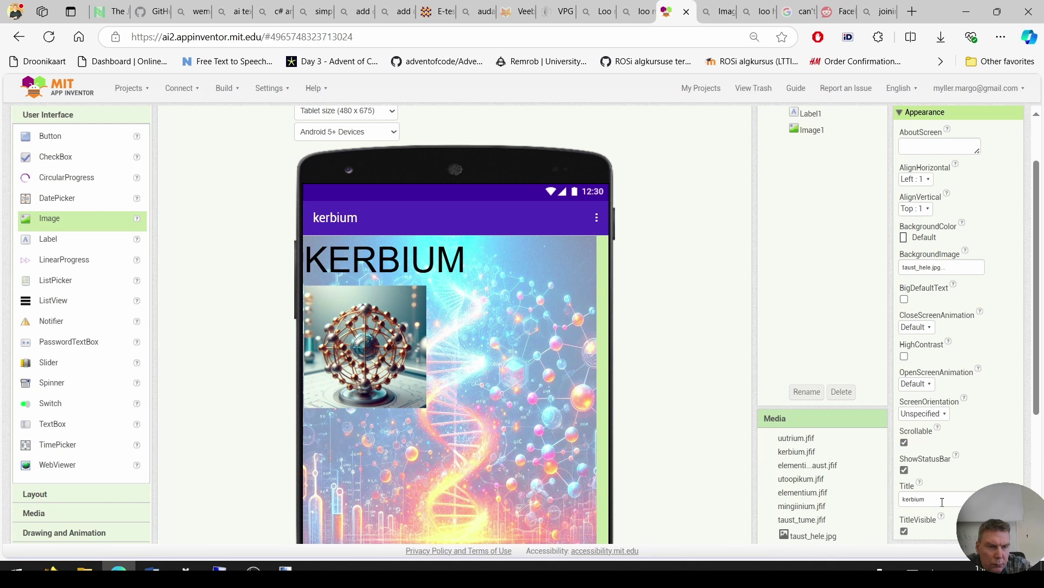
scroll(980, 361, up, 1)
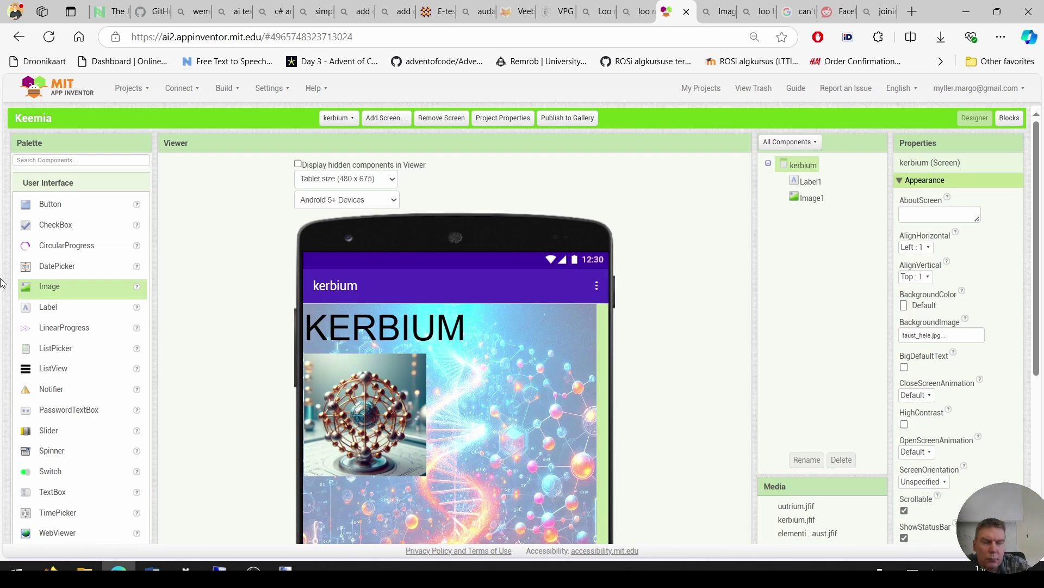
drag(72, 314, 353, 480)
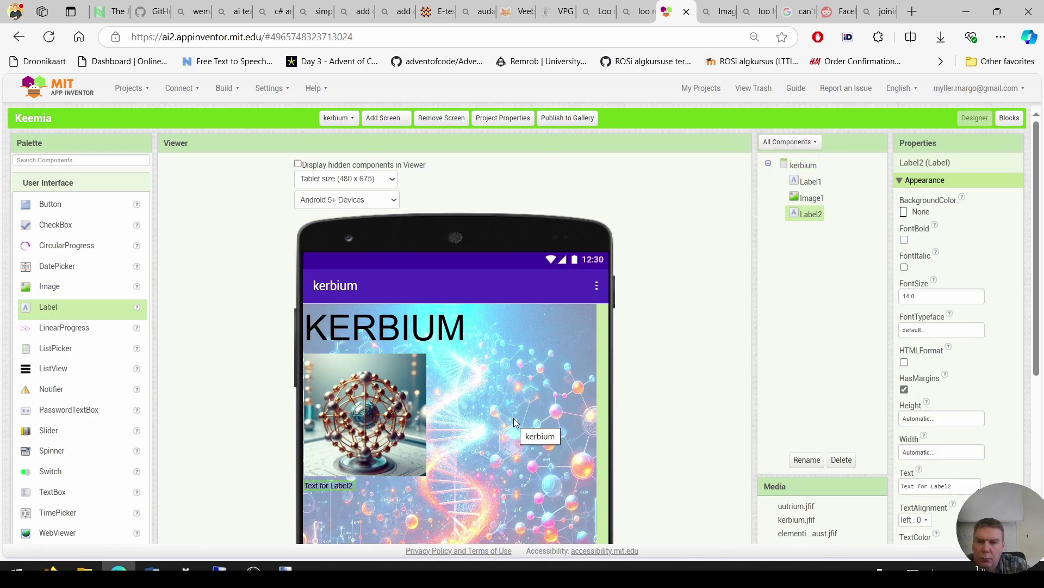
Switch to Elementium.docx in Word and copy the two description paragraphs under the Kerbium heading.
mouse_move(153, 569)
click(225, 526)
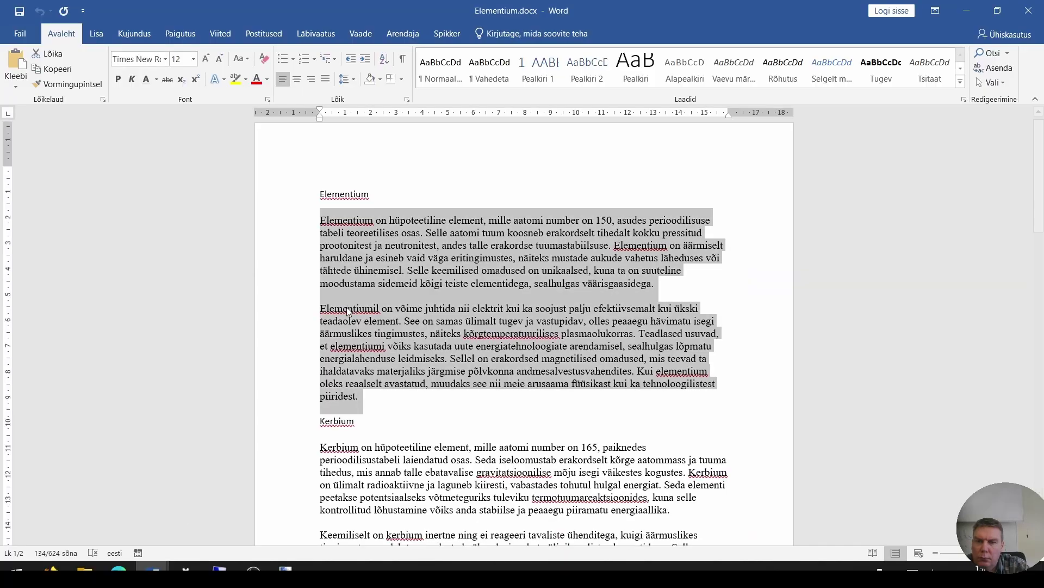
scroll(337, 384, down, 2)
scroll(337, 384, down, 1)
drag(320, 295, 427, 482)
click(433, 471)
click(352, 299)
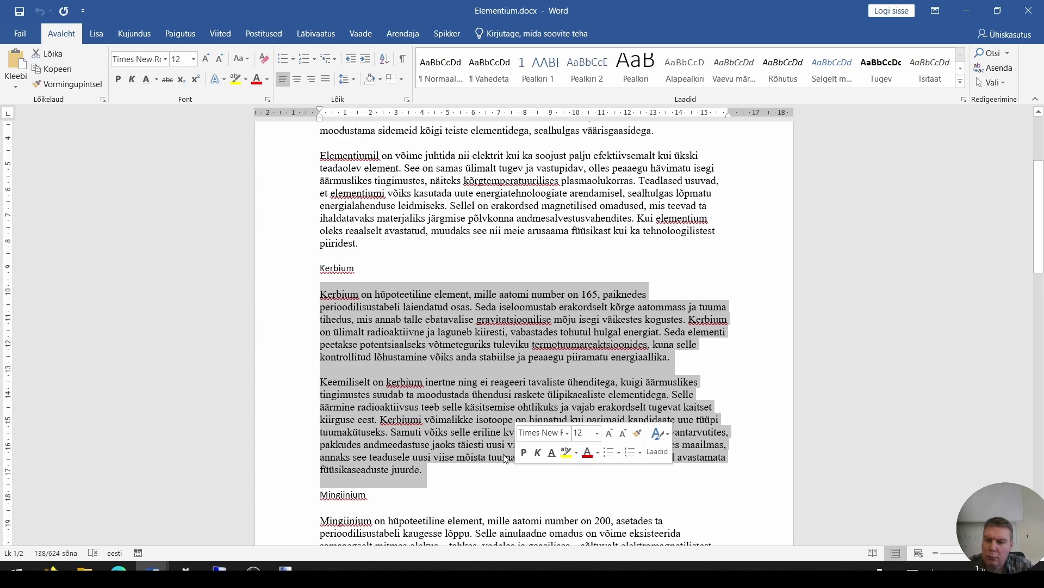
Return to App Inventor, replace the text of Label2 with the copied Kerbium description and enlarge the text field.
key(alt+Tab)
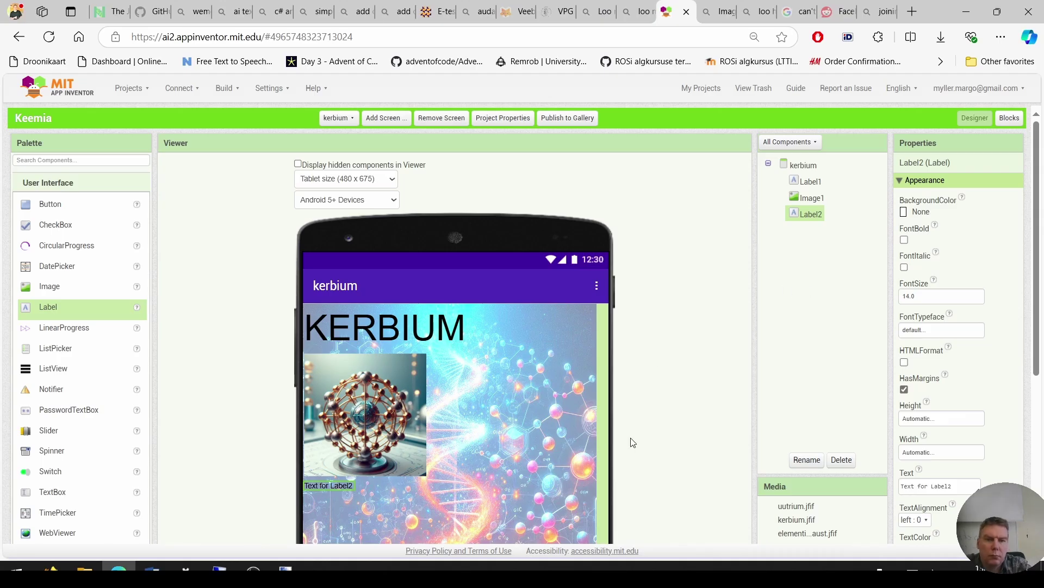
scroll(947, 413, down, 3)
click(957, 350)
key(ctrl+v)
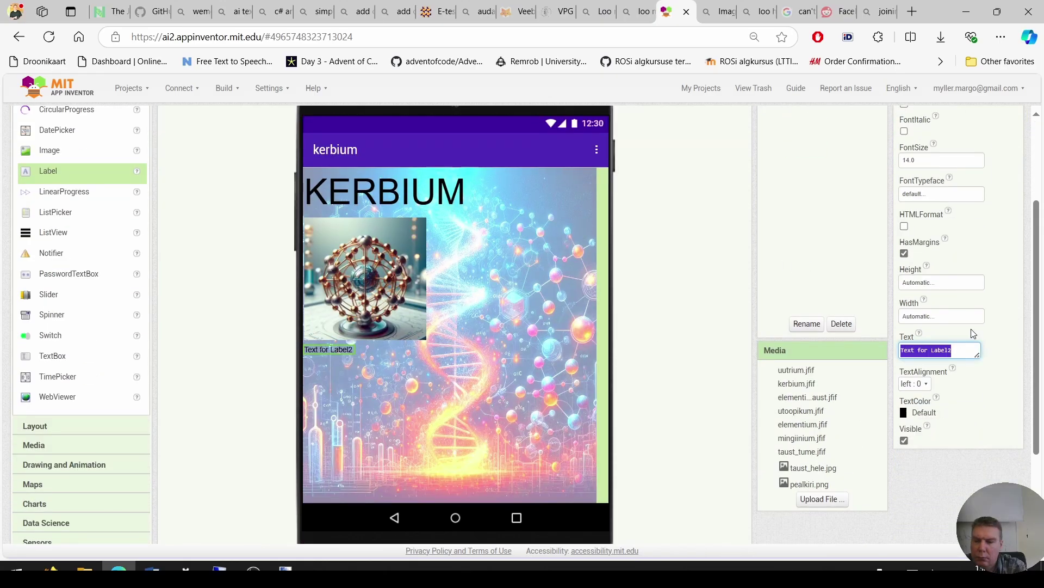
drag(977, 354, 1012, 455)
scroll(957, 272, up, 3)
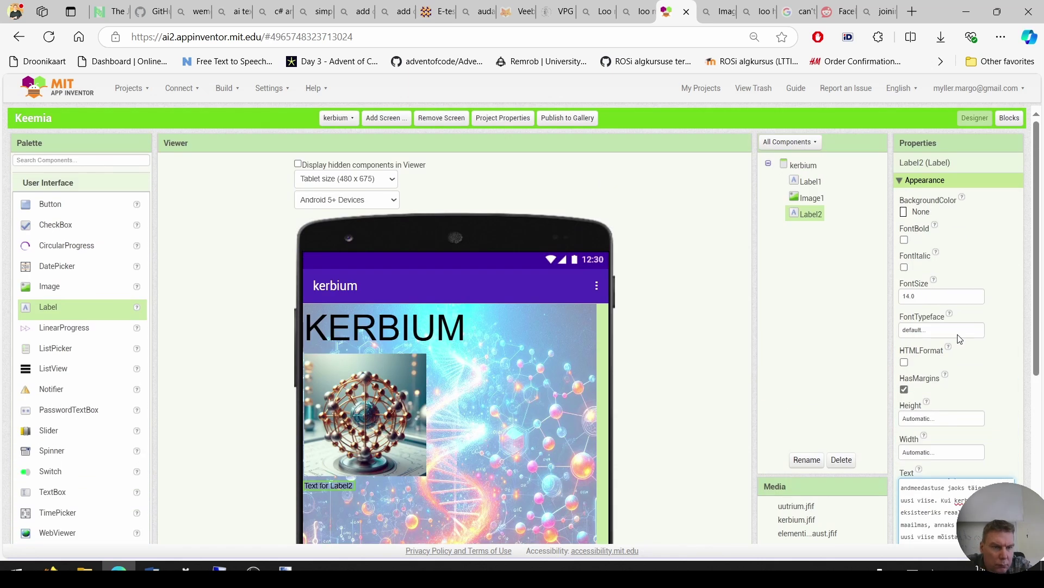
Set the description label's height to 1000 pixels and its width to 450 pixels.
click(934, 419)
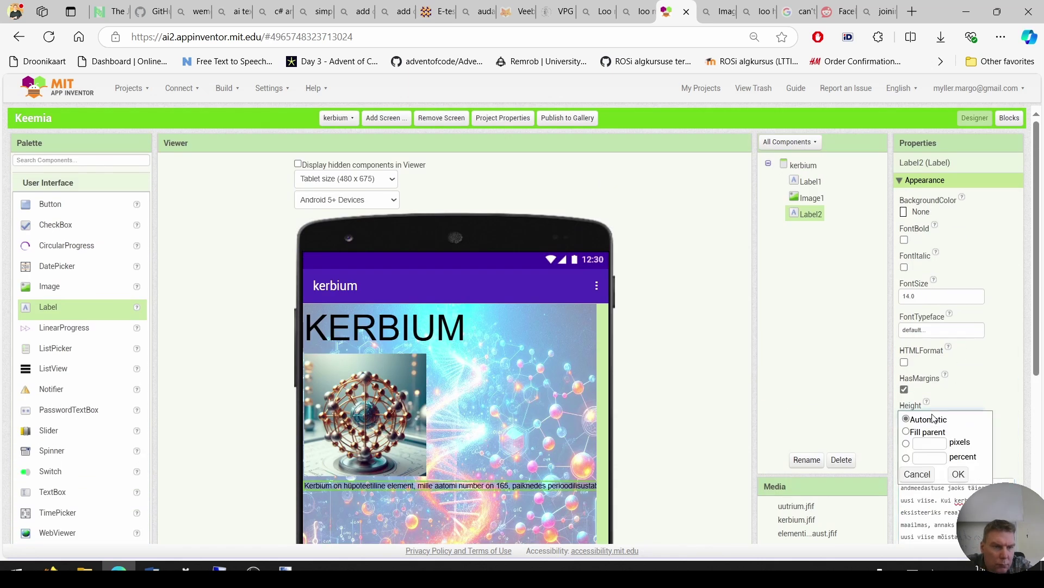
click(925, 442)
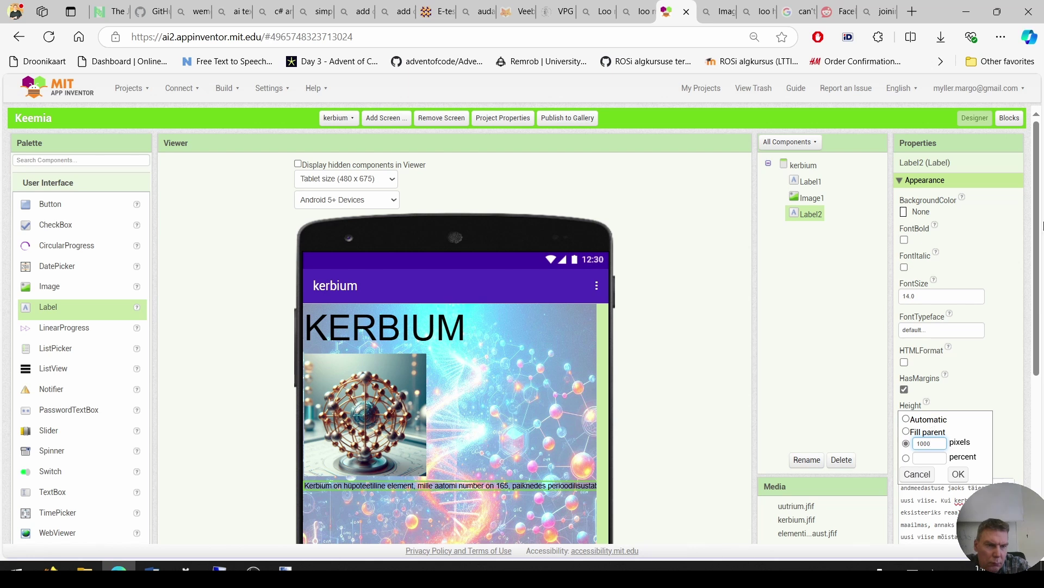
click(962, 475)
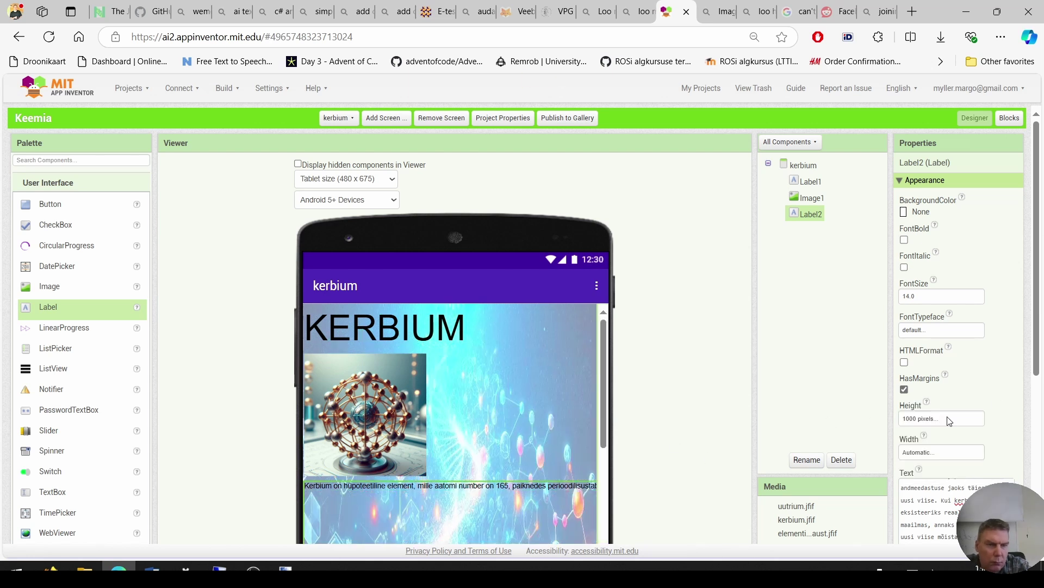
click(929, 418)
double_click(931, 441)
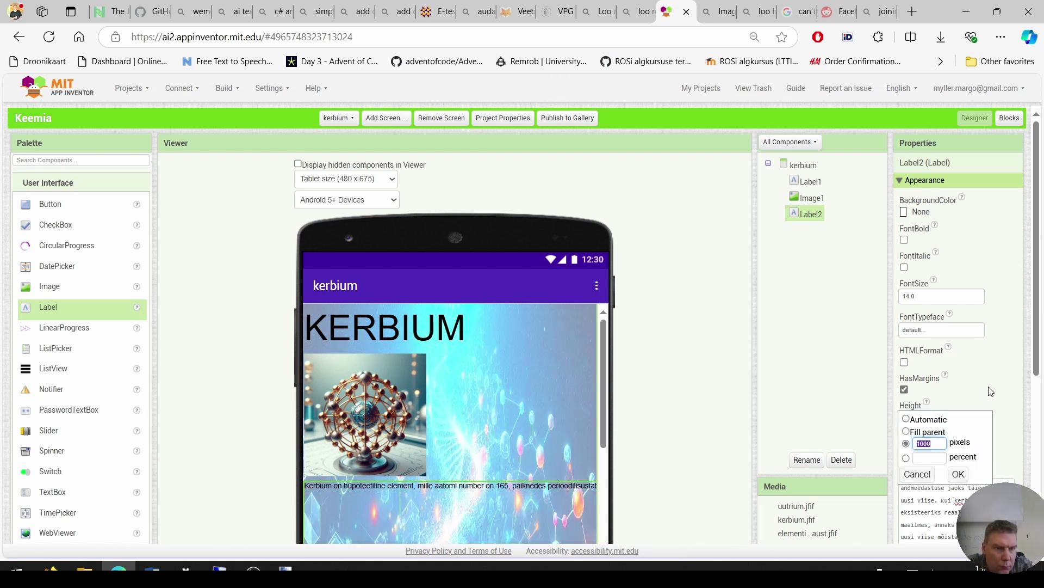
key(Return)
click(932, 455)
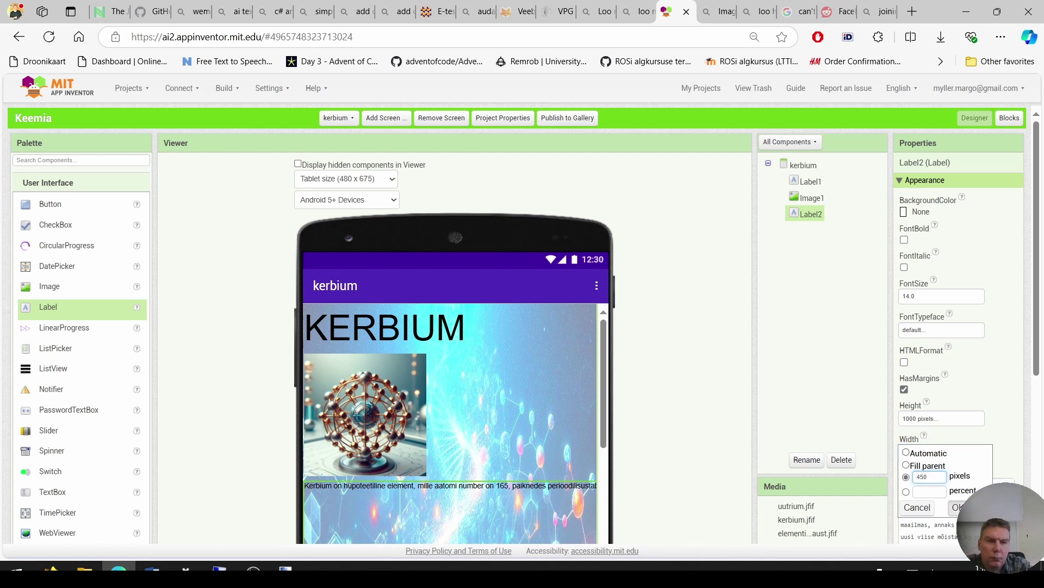
text(450)
click(958, 507)
Try font size 60 for the description label, set it to 35 instead and check the preview.
click(926, 295)
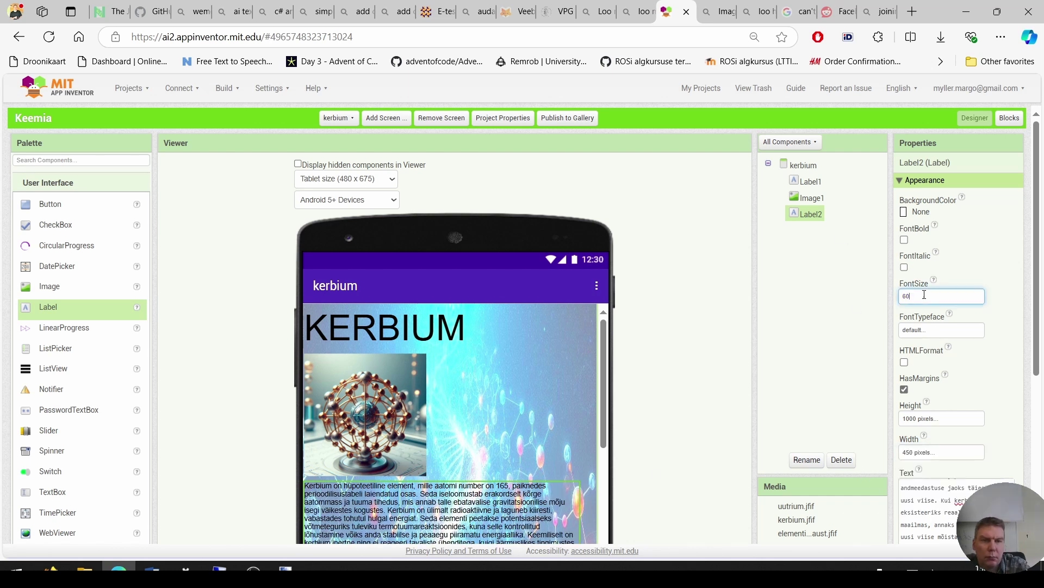
key(Return)
click(919, 295)
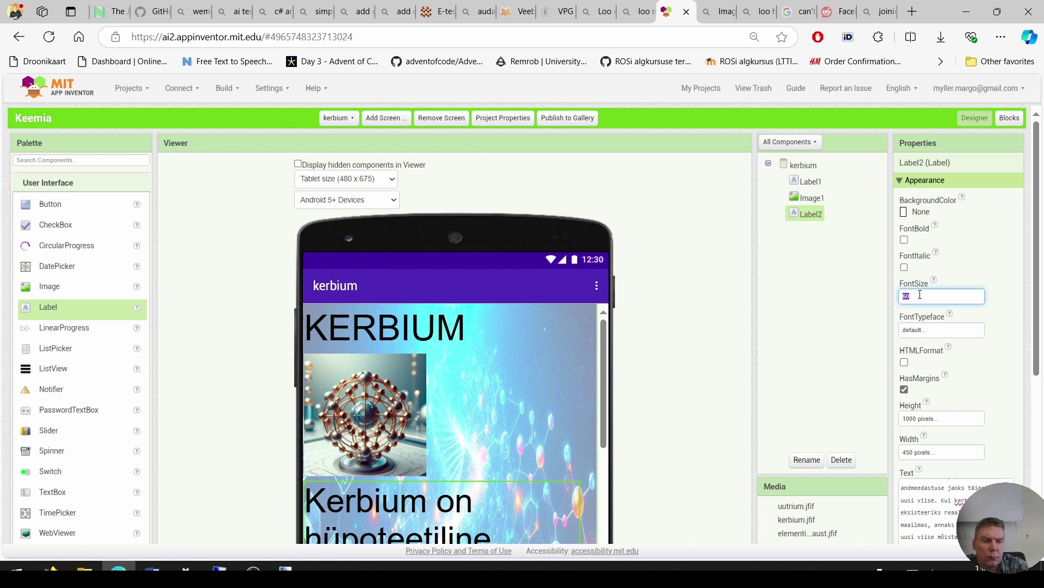
text(35)
key(Return)
scroll(679, 387, down, 4)
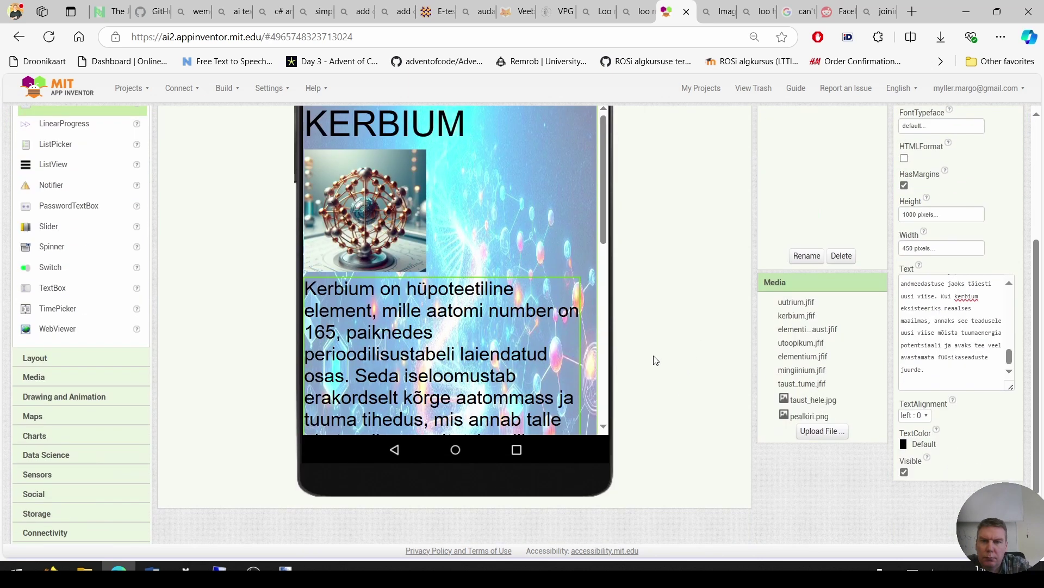
scroll(966, 210, up, 1)
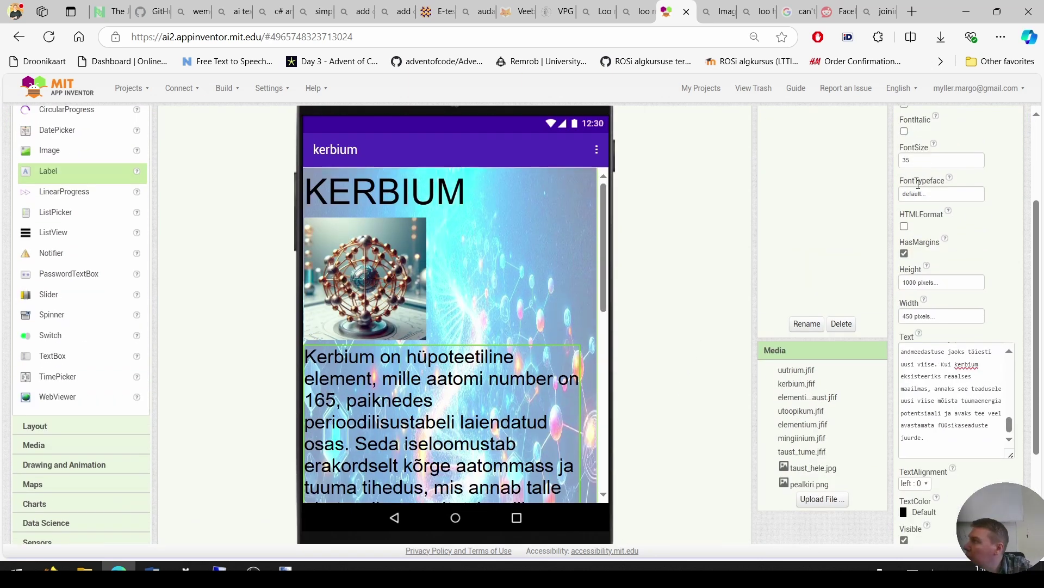
Set the description label's width to 500 pixels and check the end of the text.
click(920, 319)
text(500)
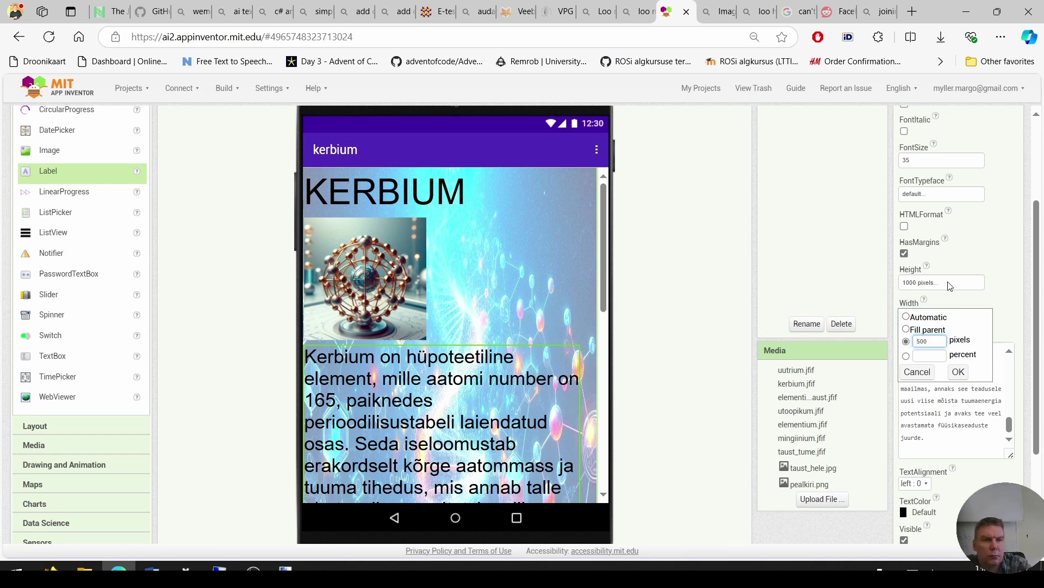
click(957, 372)
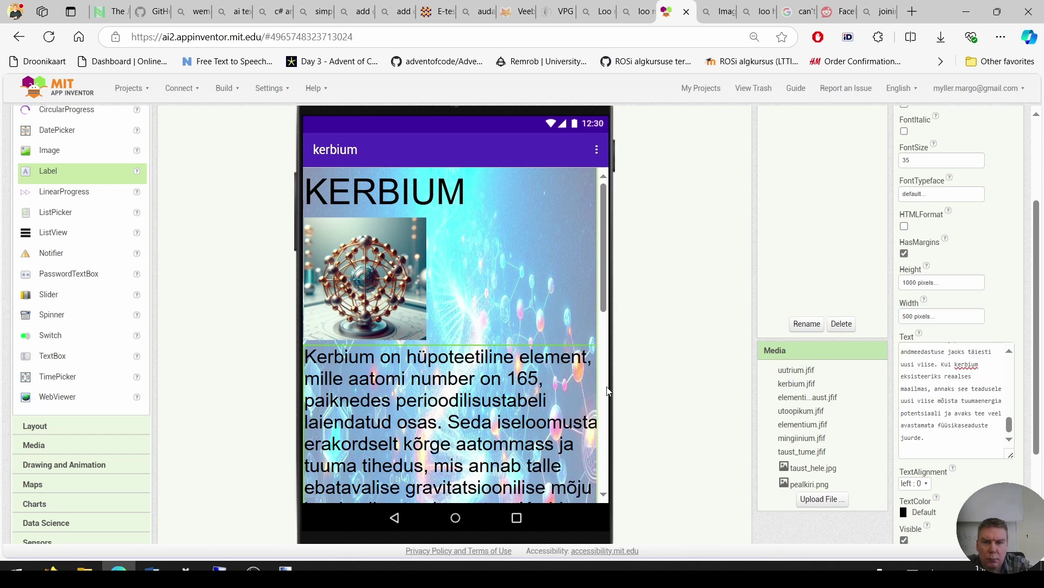
scroll(493, 385, down, 10)
scroll(492, 385, down, 1)
scroll(655, 310, down, 2)
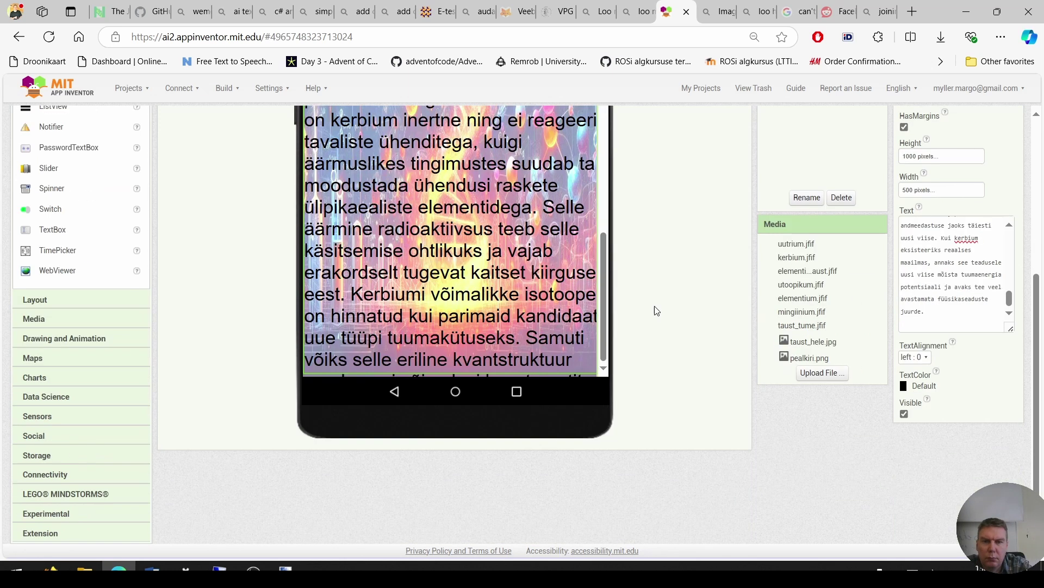
Try a height of 1200 pixels for the description label.
scroll(923, 178, up, 1)
click(914, 227)
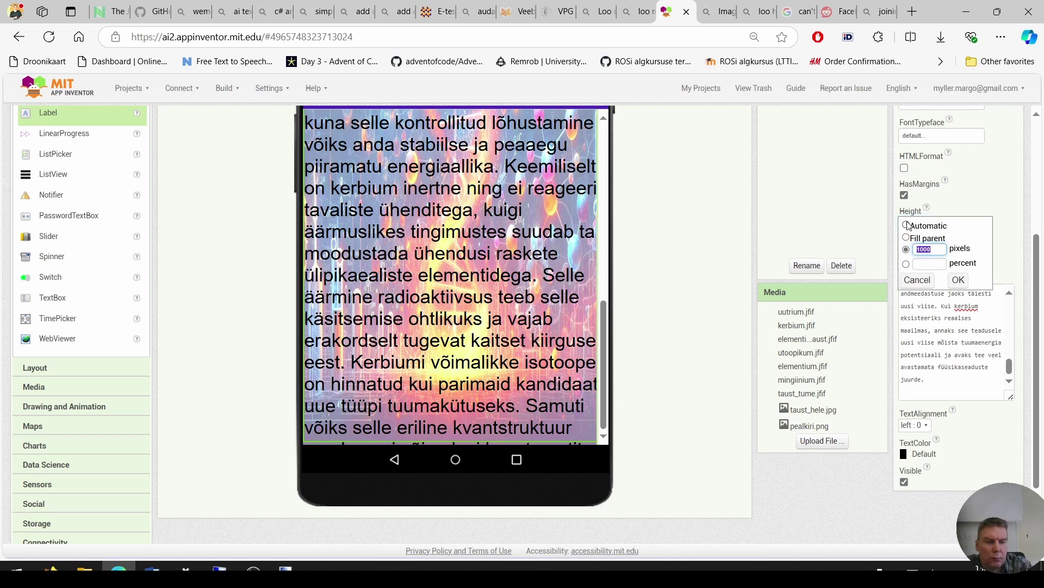
text(1200)
click(959, 280)
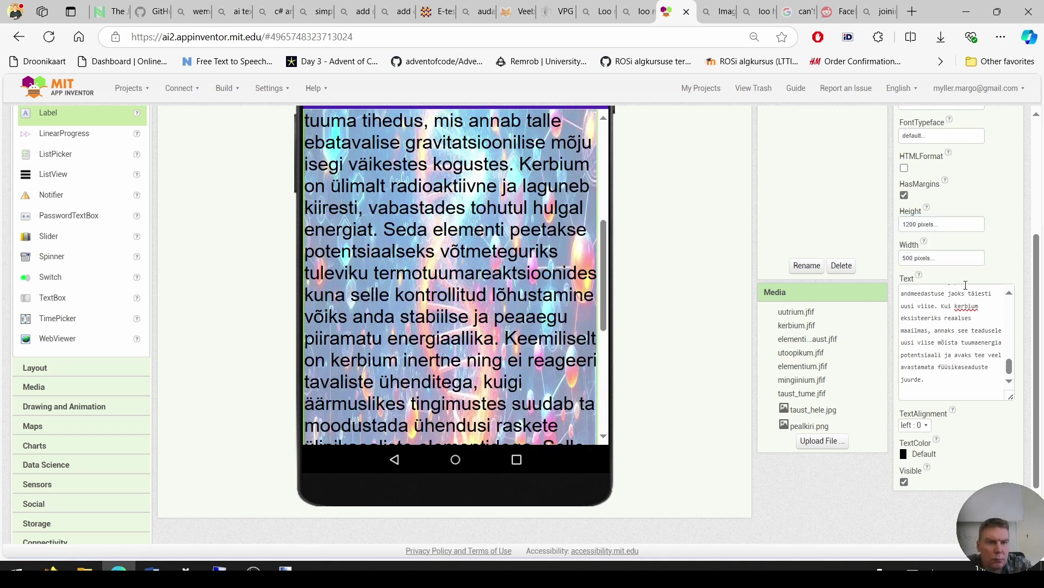
Try the Automatic height for the description label.
click(909, 228)
click(906, 225)
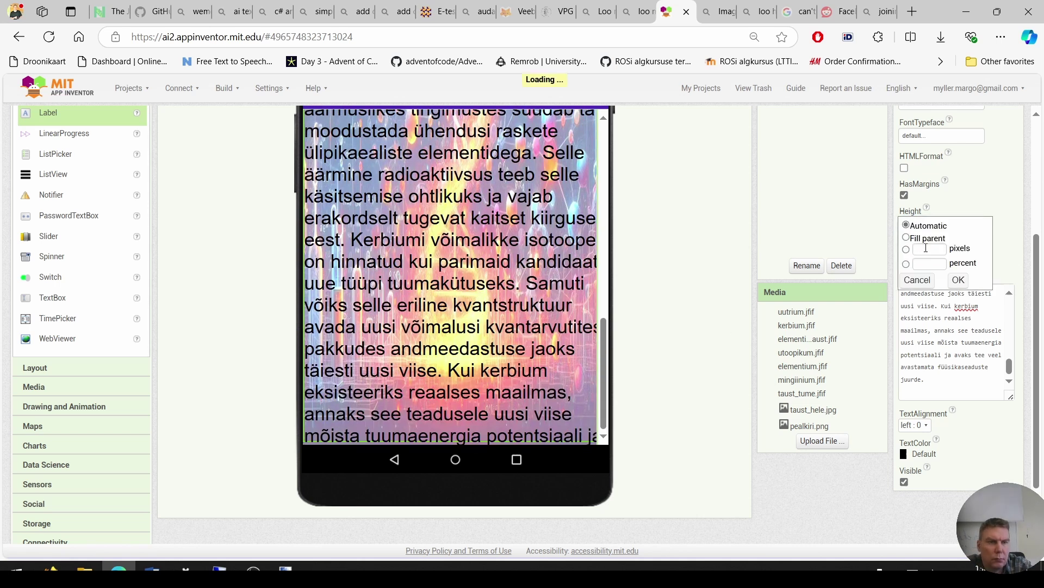
click(958, 280)
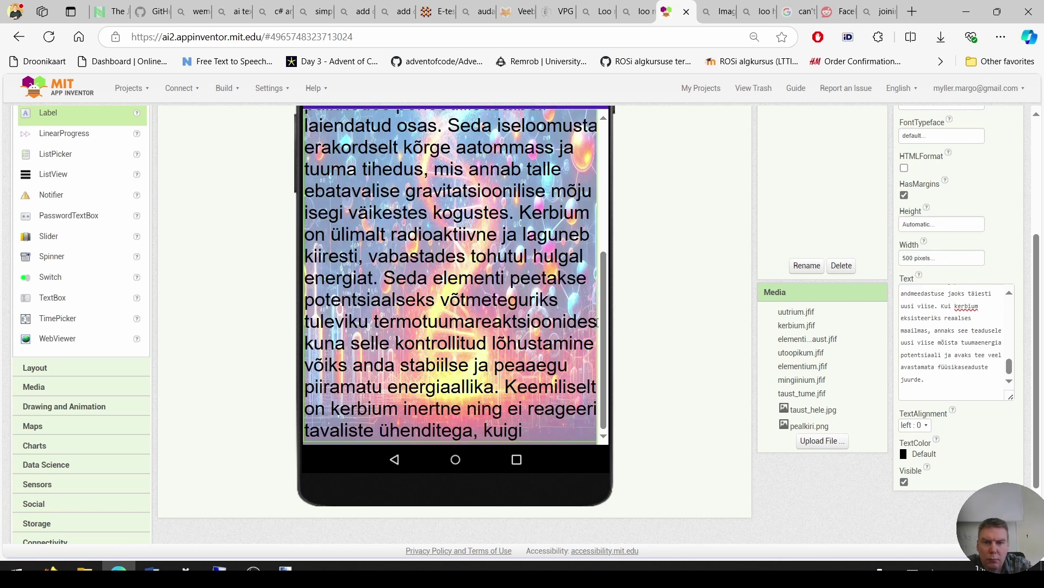
Set the description label's height to 1400 pixels and check the end of the text.
click(928, 227)
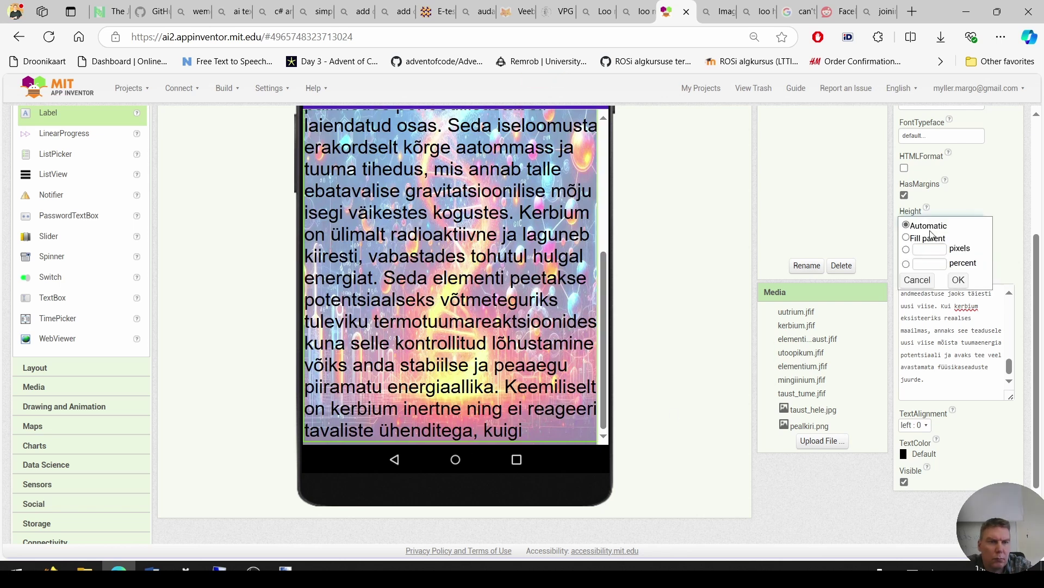
click(926, 251)
text(1400)
key(Return)
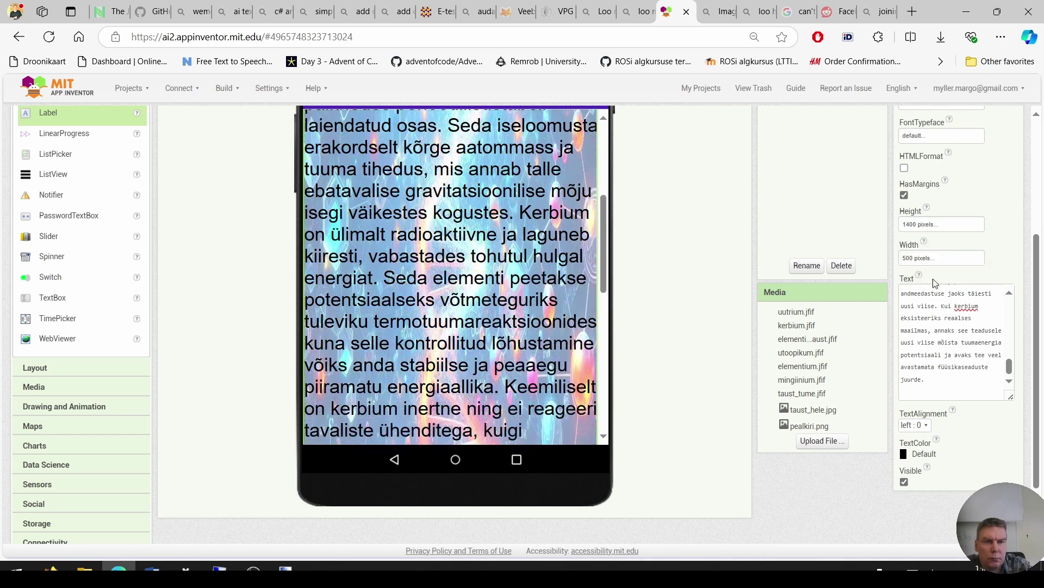
scroll(556, 321, down, 10)
scroll(746, 282, up, 4)
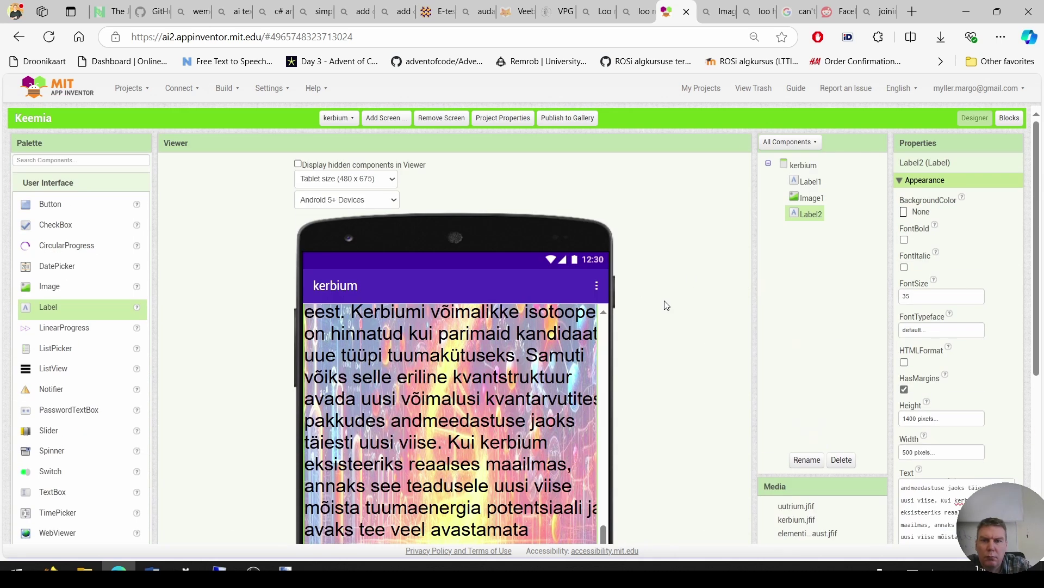
Switch to the mingiinium screen.
click(339, 117)
click(349, 188)
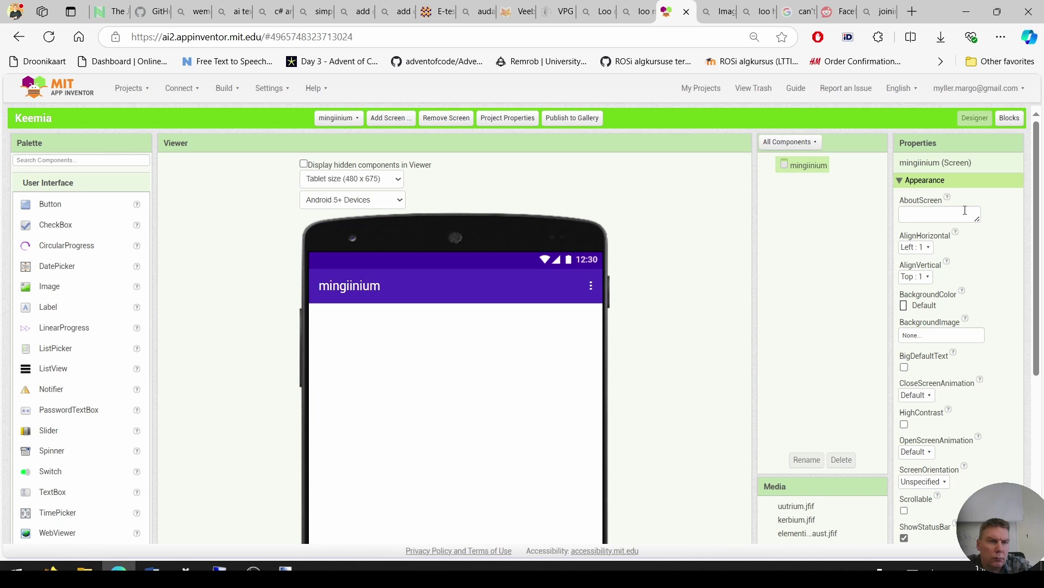
Set the mingiinium screen's background image to taust_hele.jpg.
click(930, 336)
click(929, 410)
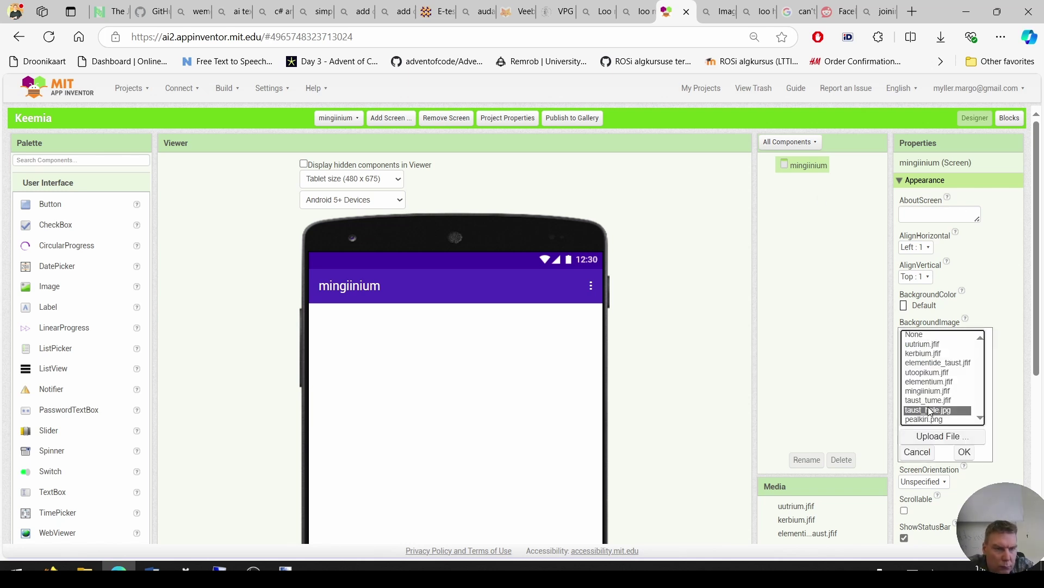
click(964, 451)
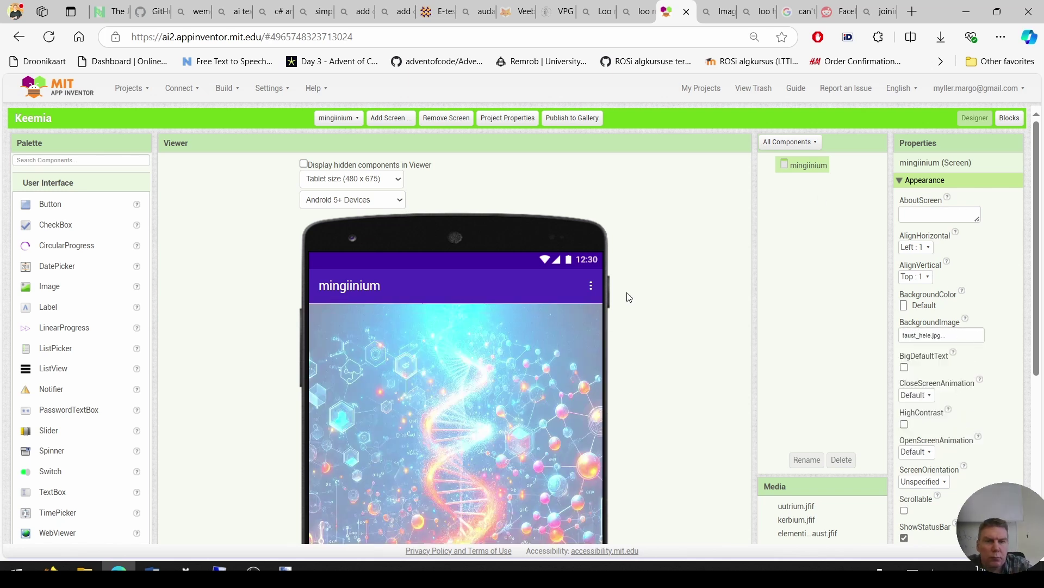
Add a label to the mingiinium screen and set its text to MINGIINIUM.
drag(53, 303, 444, 356)
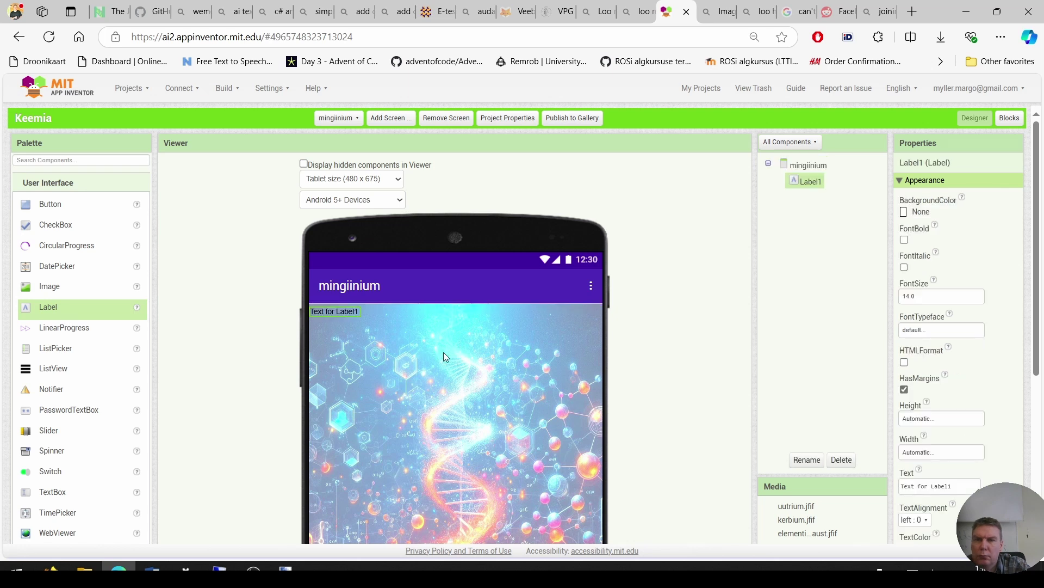
click(954, 491)
drag(947, 493, 901, 485)
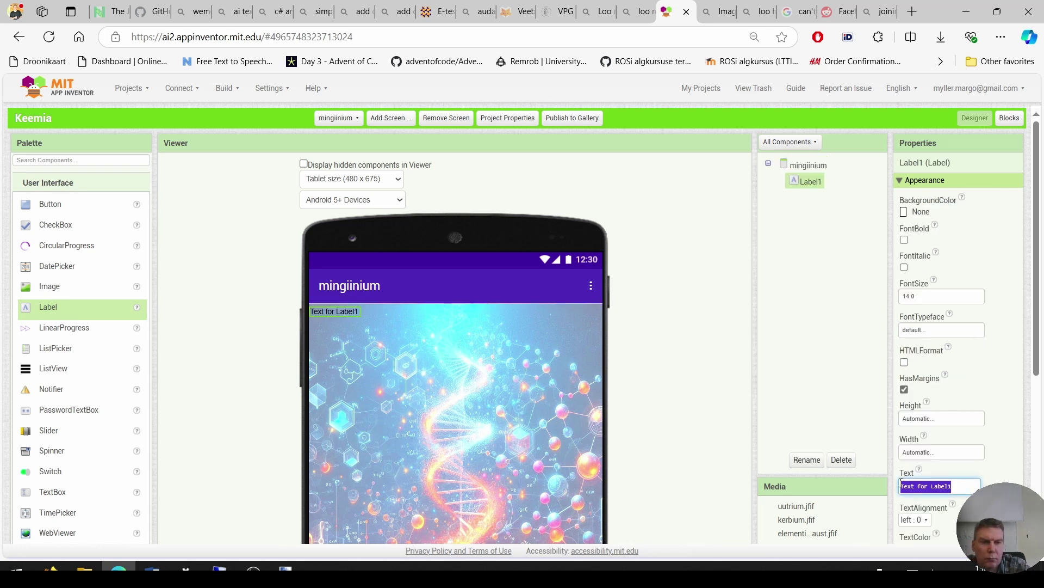
text(MINGIINIUM)
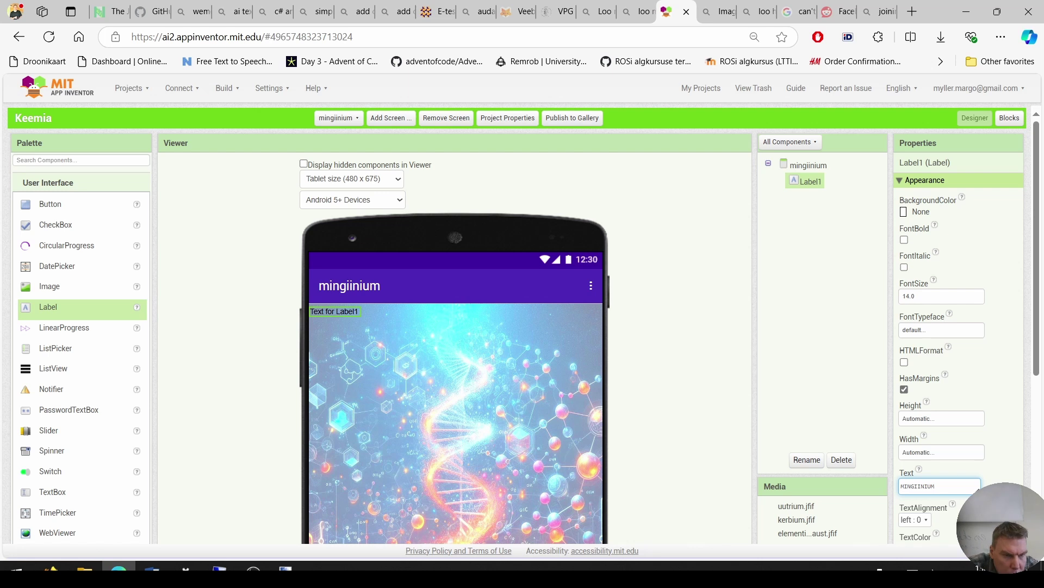
key(Return)
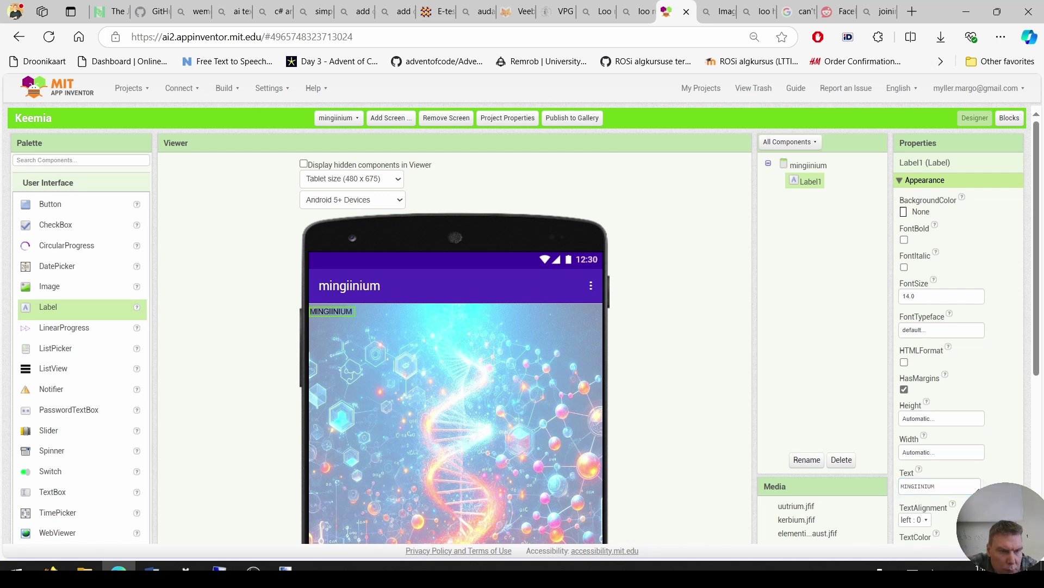
Check the title's font size on the kerbium screen and set the mingiinium title's font size to 65.
click(334, 118)
click(337, 169)
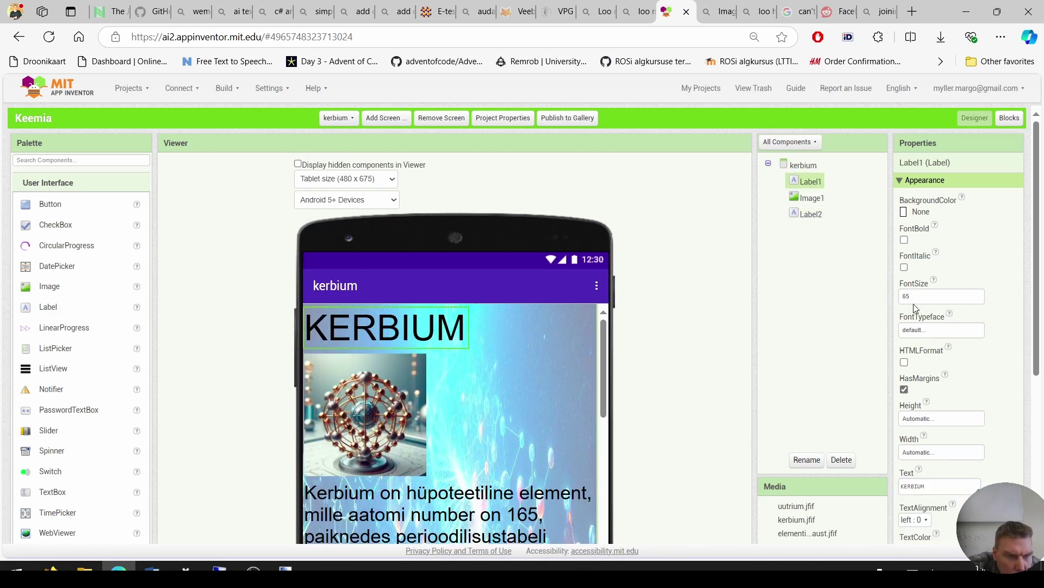
click(337, 118)
click(338, 186)
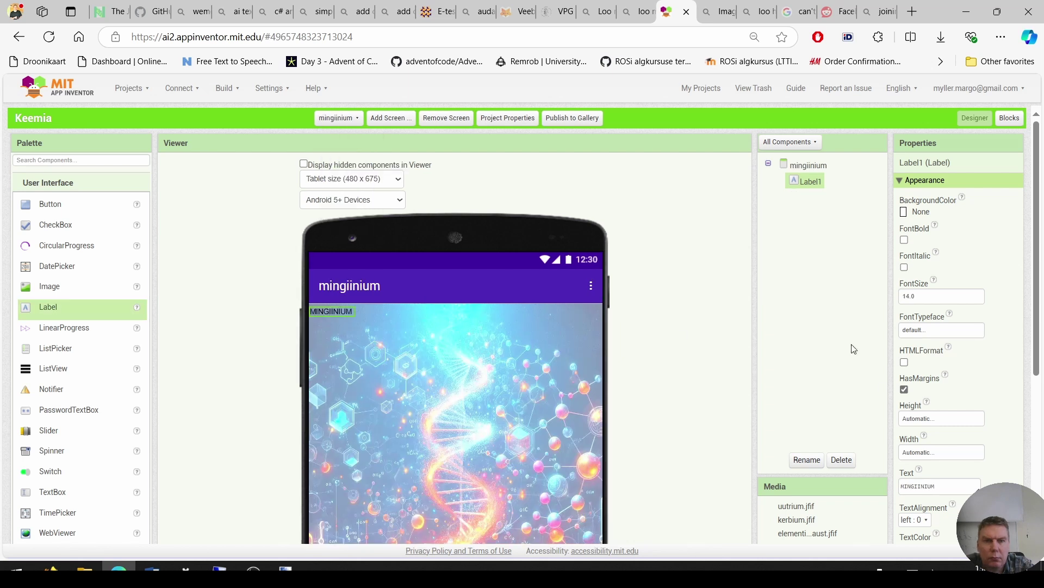
double_click(909, 296)
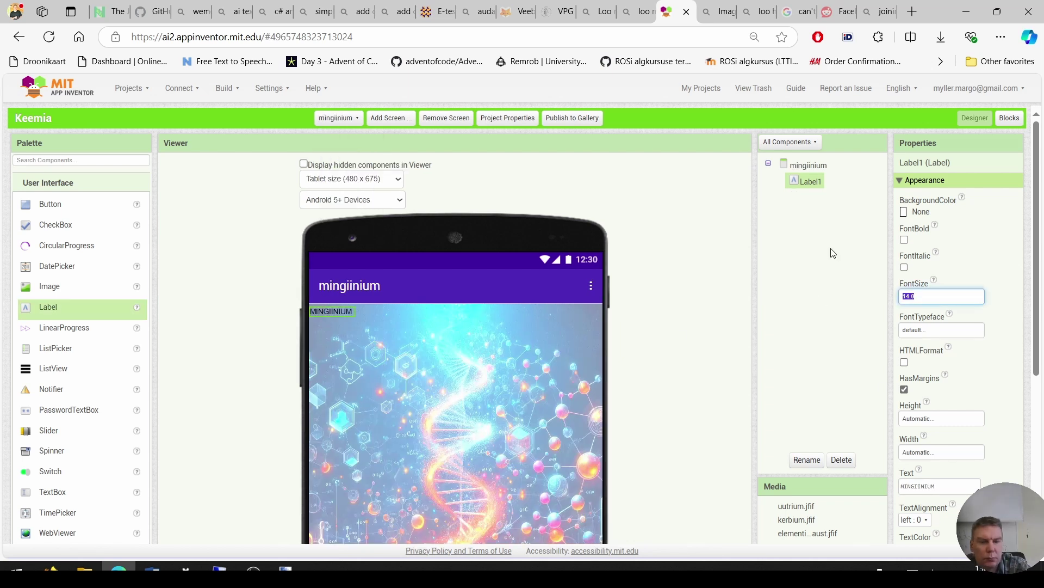
text(65)
key(Return)
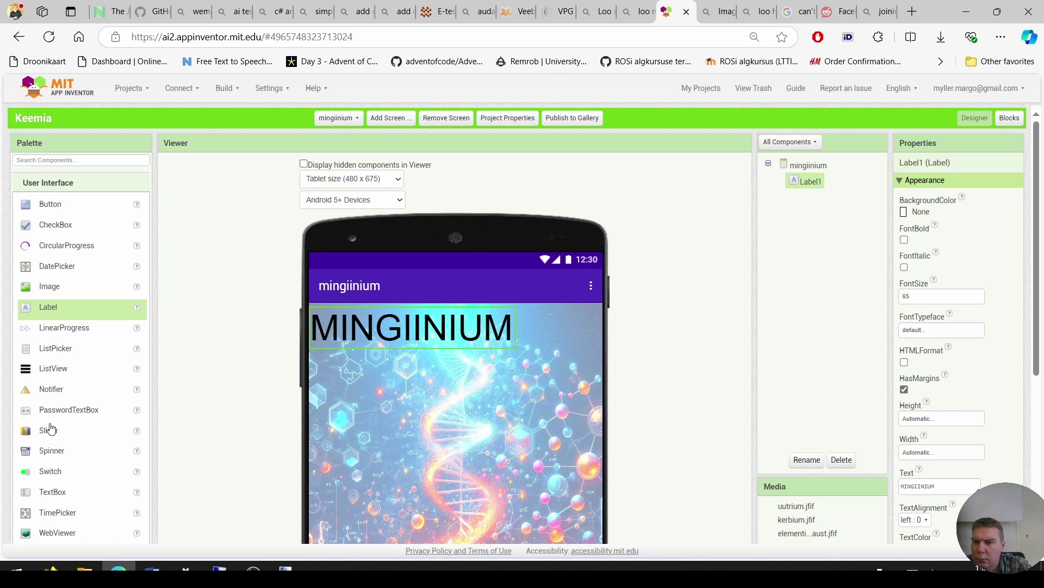
Add an image below the MINGIINIUM title and size it 200 by 200 pixels.
click(50, 293)
click(941, 275)
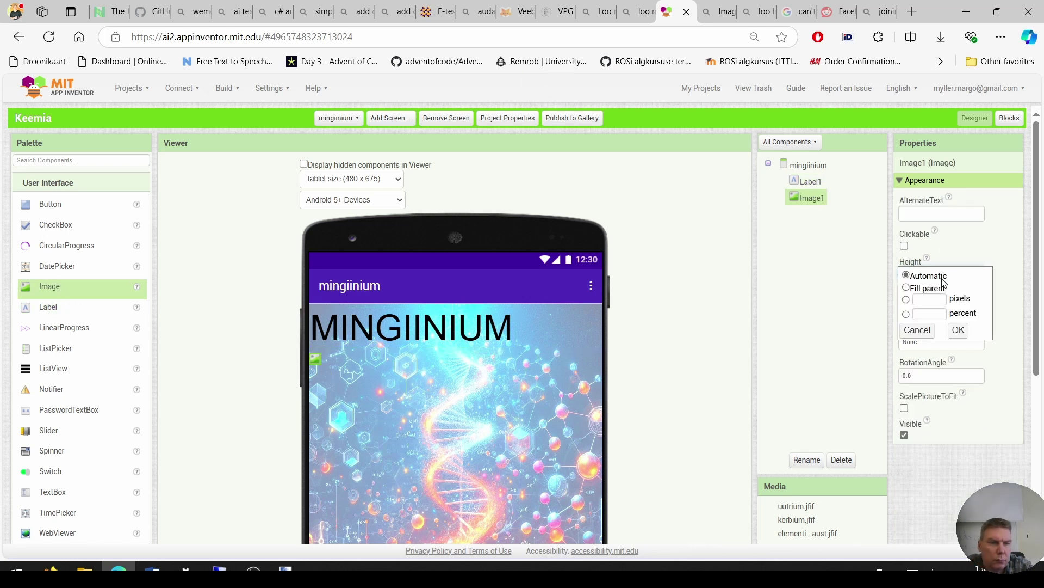
click(931, 299)
text(200)
click(959, 330)
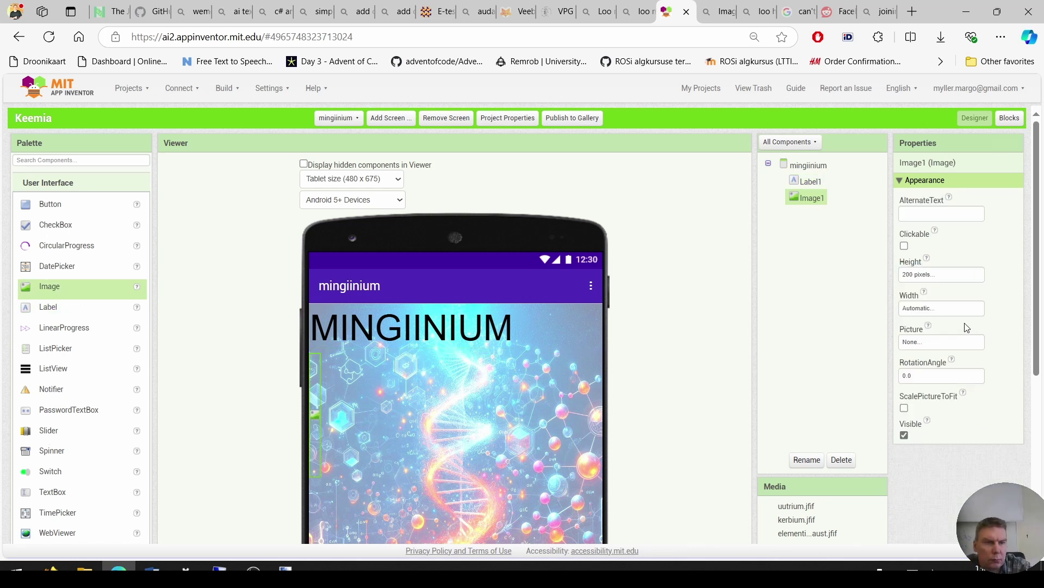
click(942, 308)
click(930, 333)
text(200)
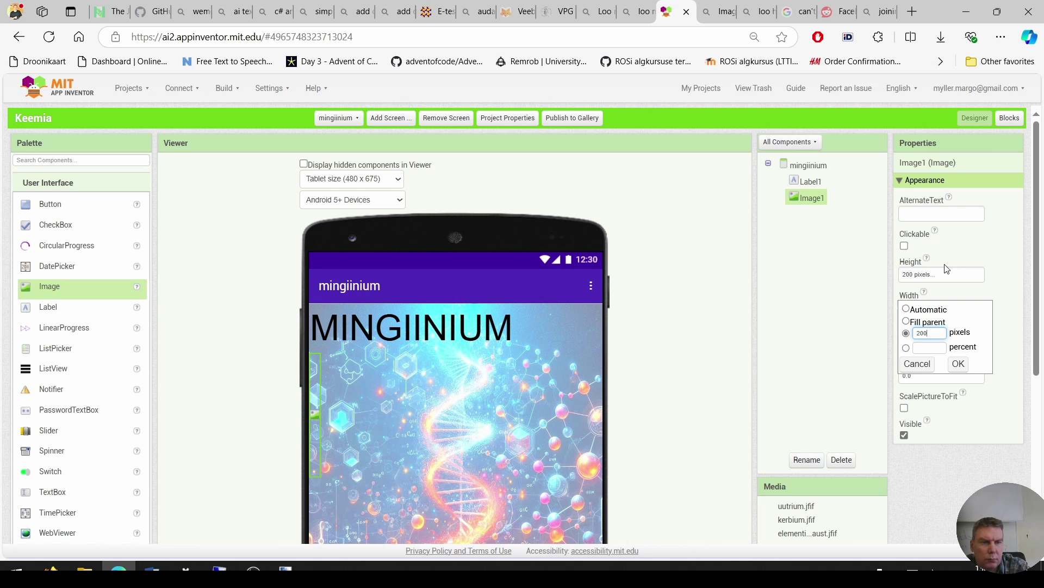
click(959, 364)
Set the image's picture to mingiinium.jfif.
click(943, 340)
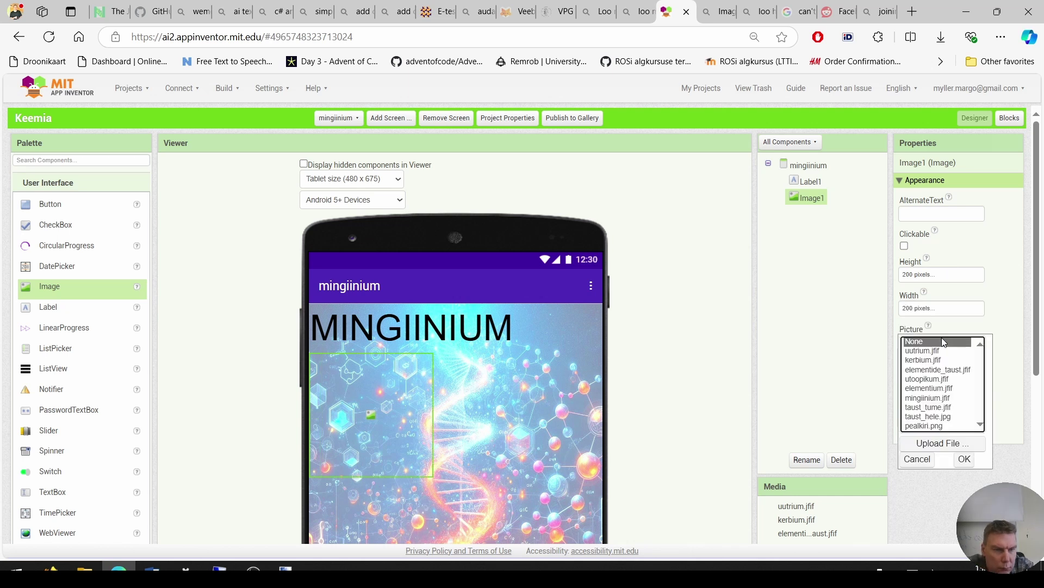
click(928, 398)
click(964, 459)
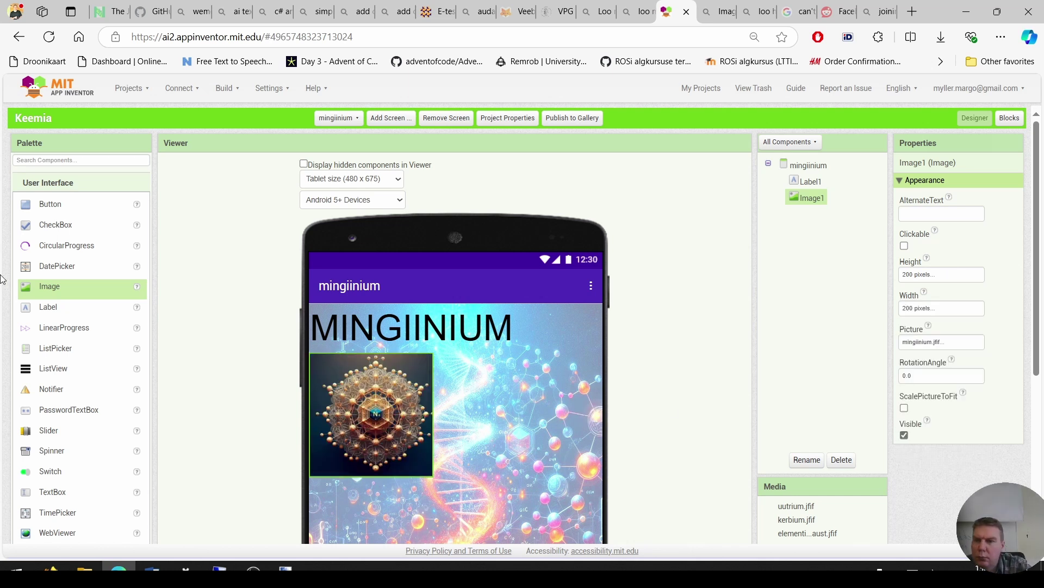
Add a description label below the mingiinium picture and set its font size to 35.
drag(56, 314, 343, 483)
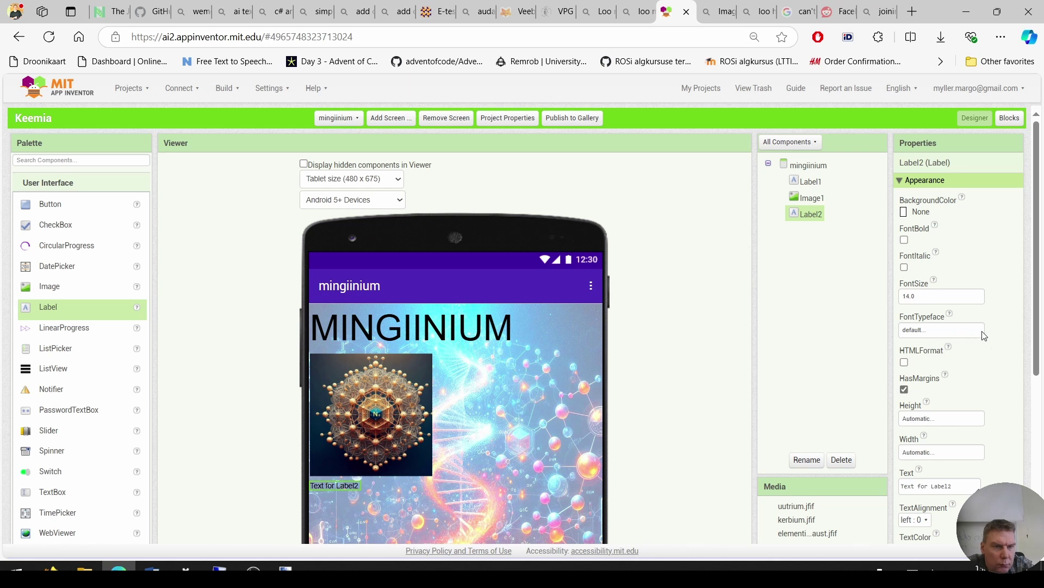
double_click(918, 298)
text(35)
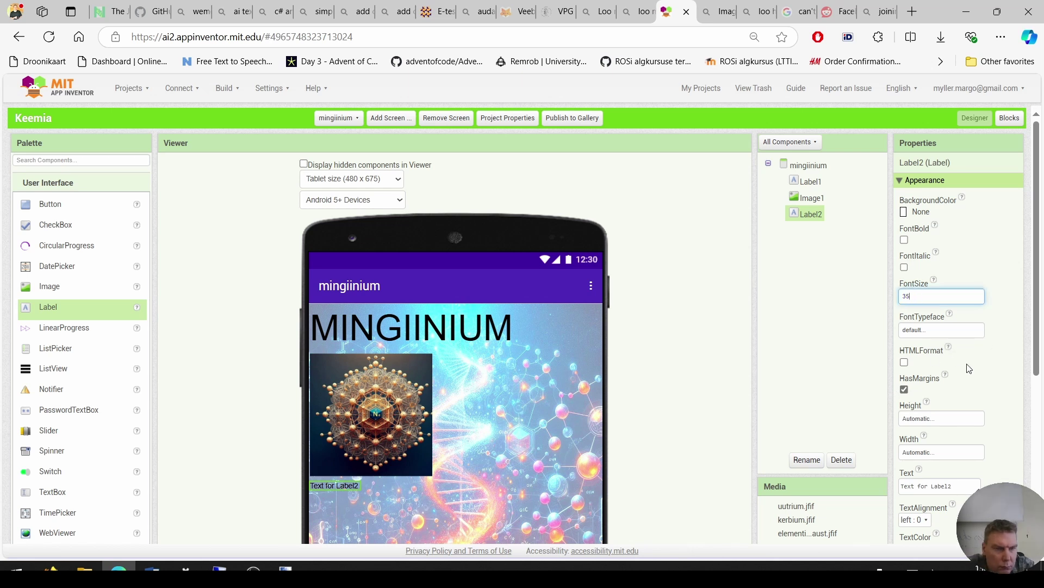
click(976, 367)
Set the description label's height to 1400 pixels and its width to 500 pixels.
scroll(978, 368, down, 1)
click(962, 351)
click(934, 373)
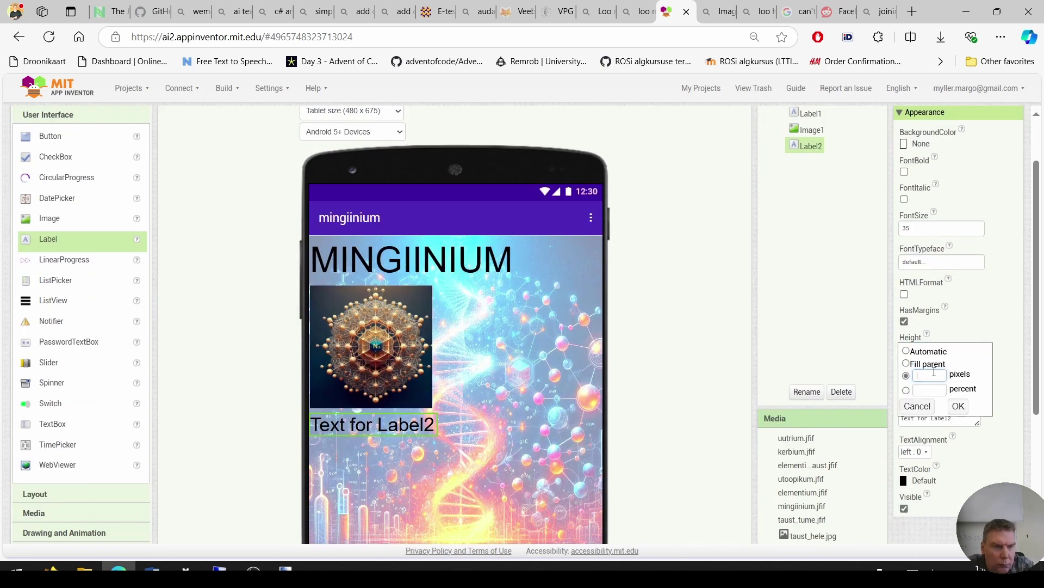
text(1400)
click(960, 407)
click(940, 384)
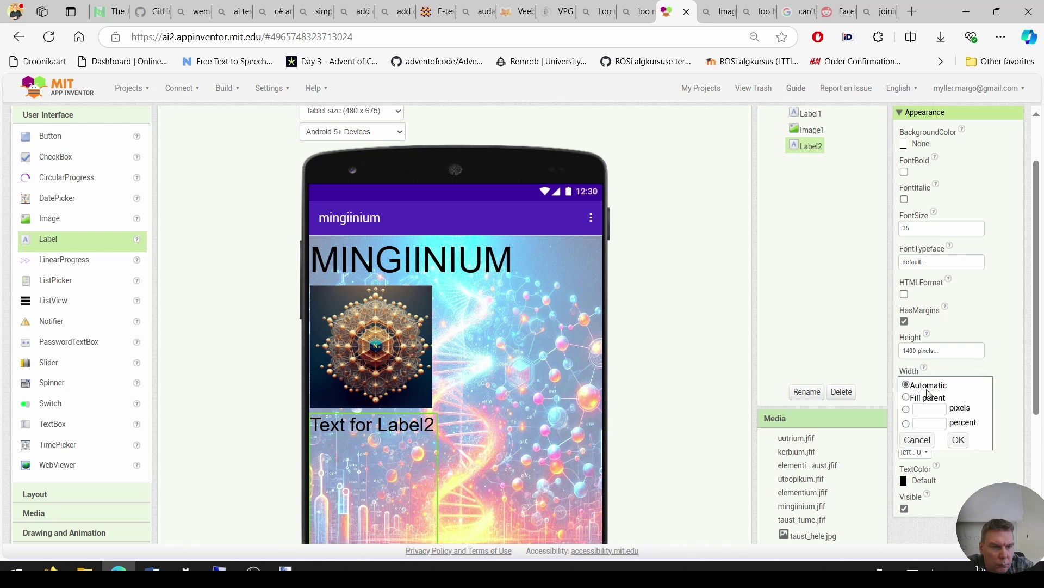
click(906, 409)
text(500)
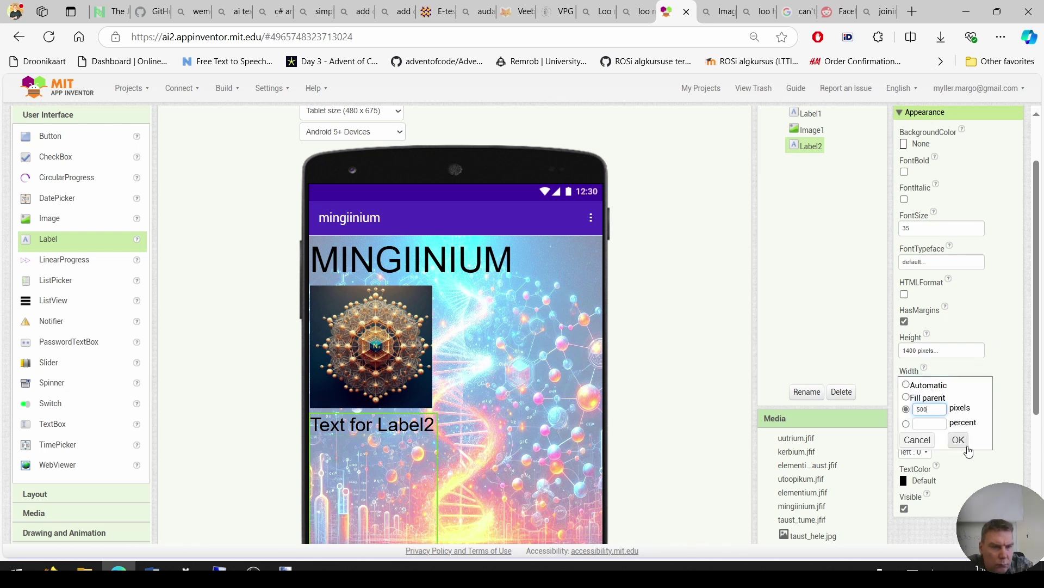
click(960, 441)
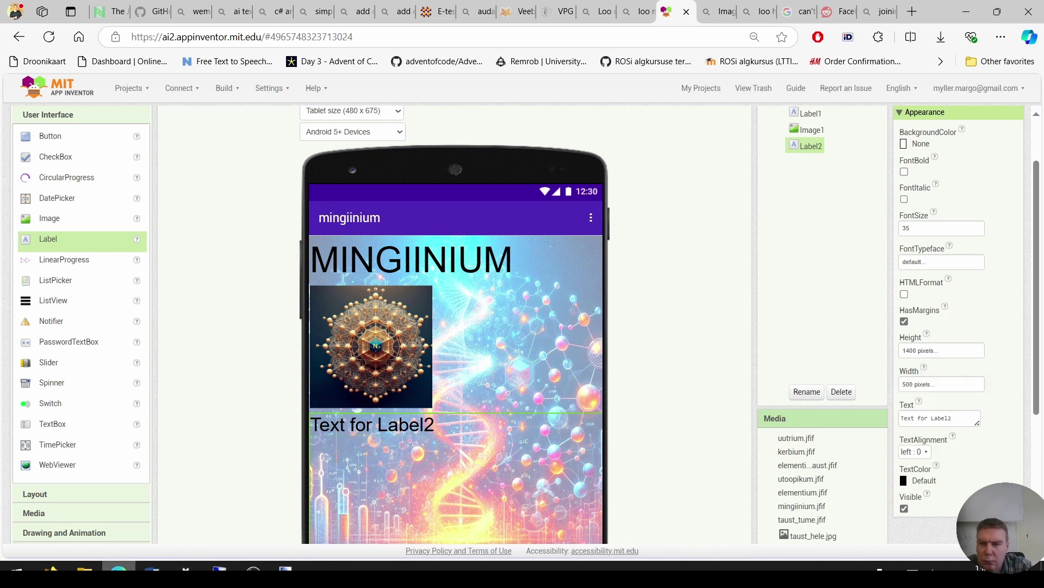
Switch to Elementium.docx in Word and take the two Mingiinium paragraphs to the clipboard, keeping them in the document.
mouse_move(153, 570)
click(376, 525)
scroll(304, 380, down, 9)
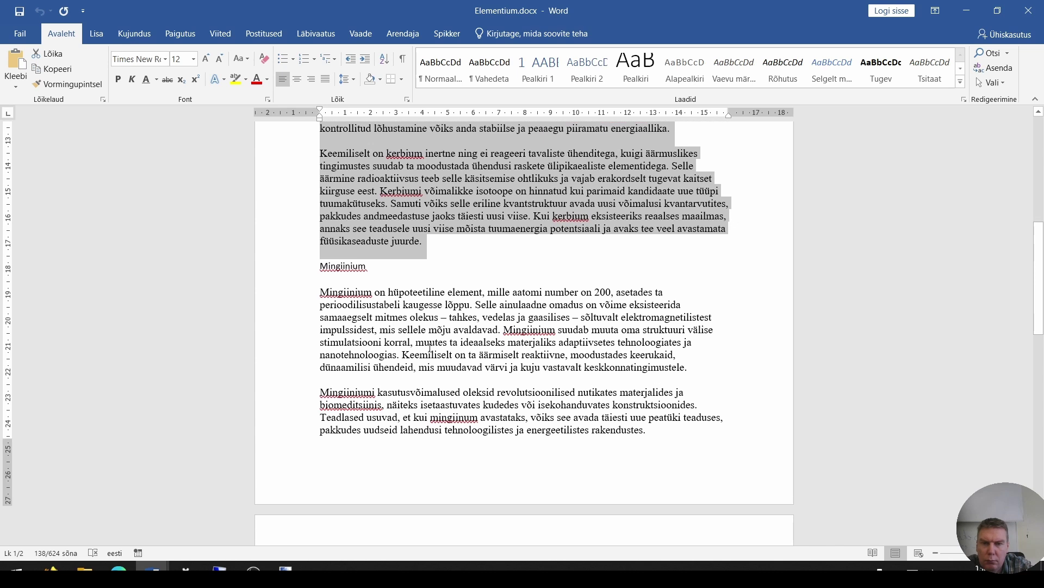
scroll(314, 217, up, 2)
drag(314, 218, 647, 378)
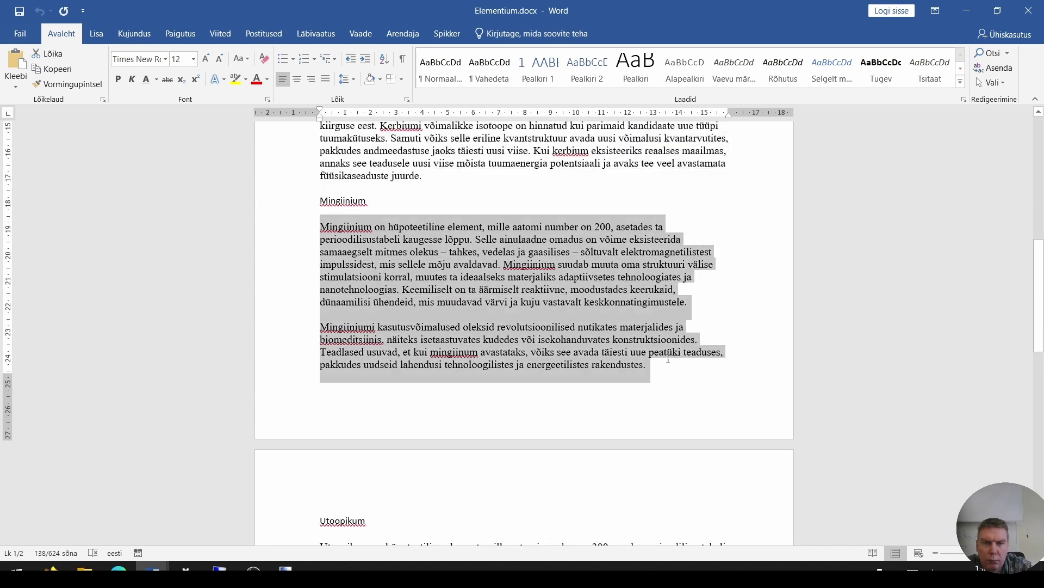
right_click(534, 333)
click(554, 343)
key(ctrl+z)
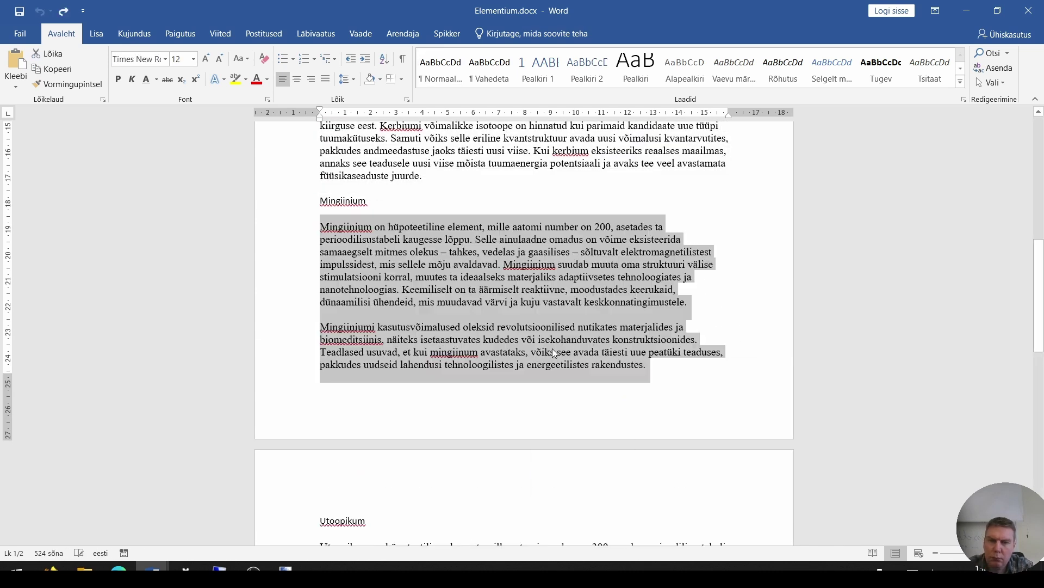
Return to App Inventor and replace the description label's text with the copied Mingiinium paragraphs.
key(alt+Tab)
triple_click(928, 419)
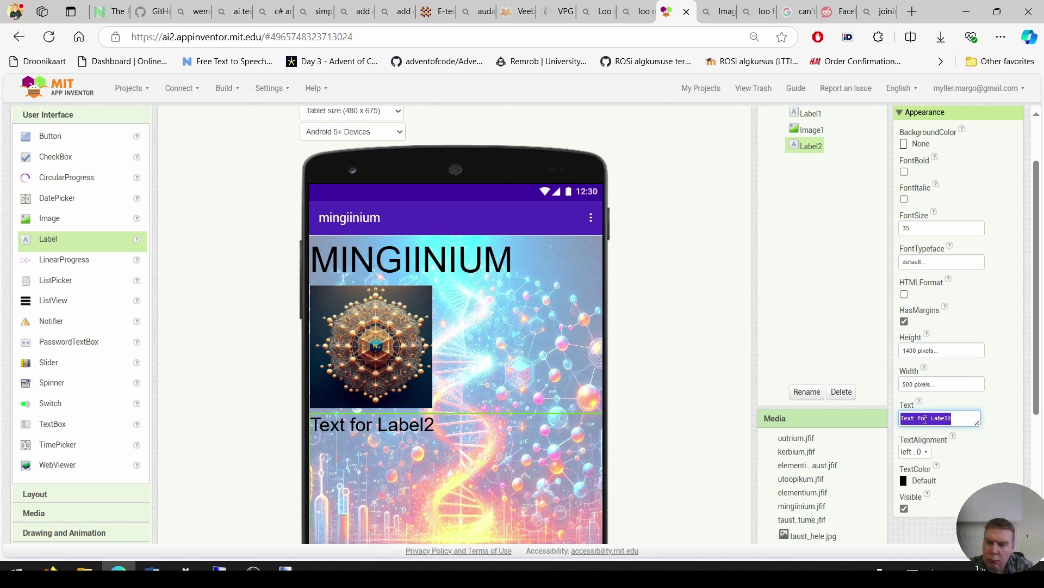
key(ctrl+v)
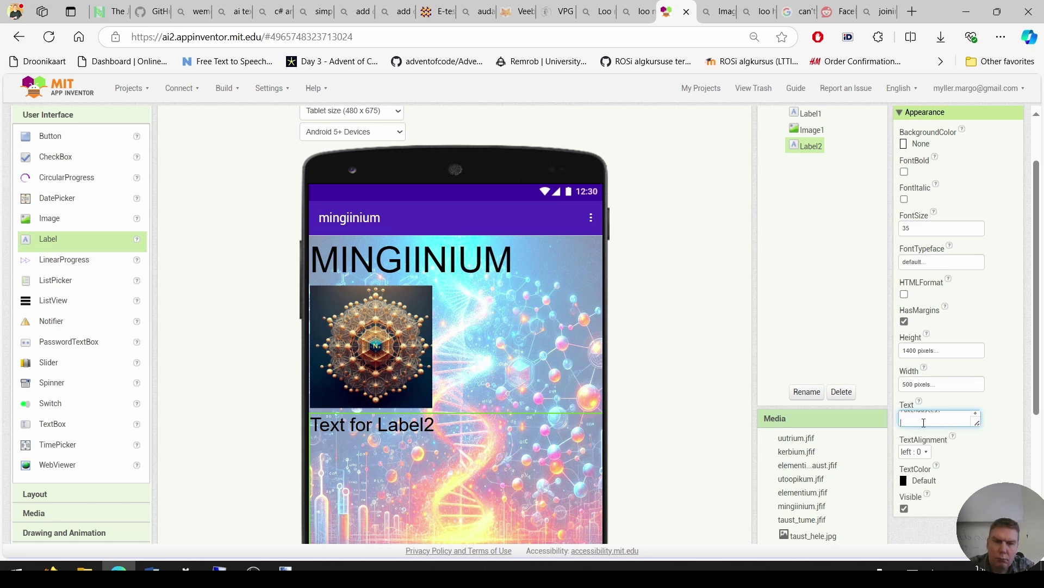
click(1012, 431)
Make the mingiinium screen scrollable and check the description down to its end.
scroll(662, 435, down, 4)
scroll(752, 288, up, 5)
click(802, 168)
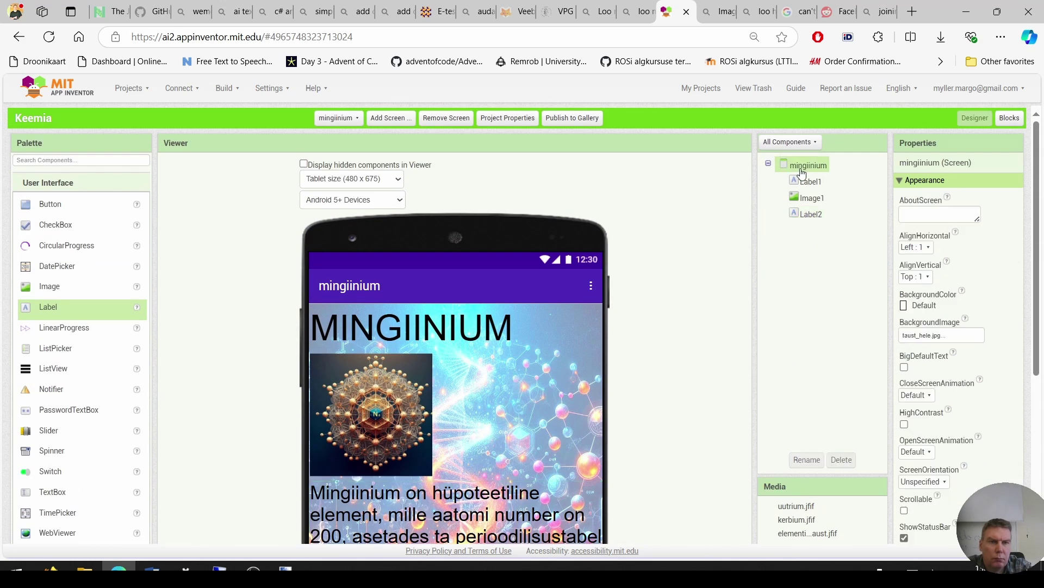
scroll(870, 326, down, 3)
click(904, 374)
scroll(430, 373, down, 5)
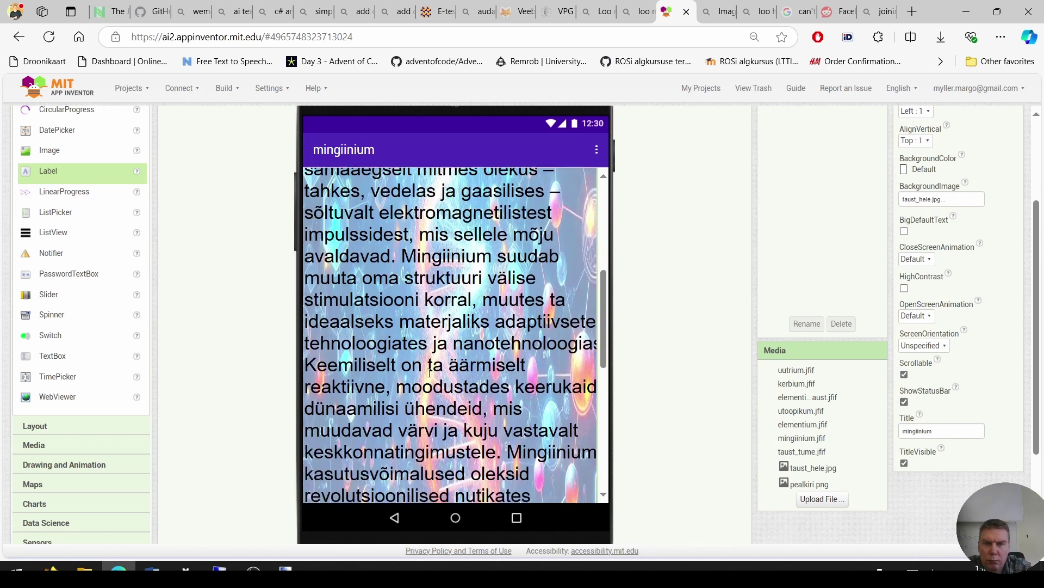
scroll(429, 373, down, 3)
scroll(430, 373, up, 10)
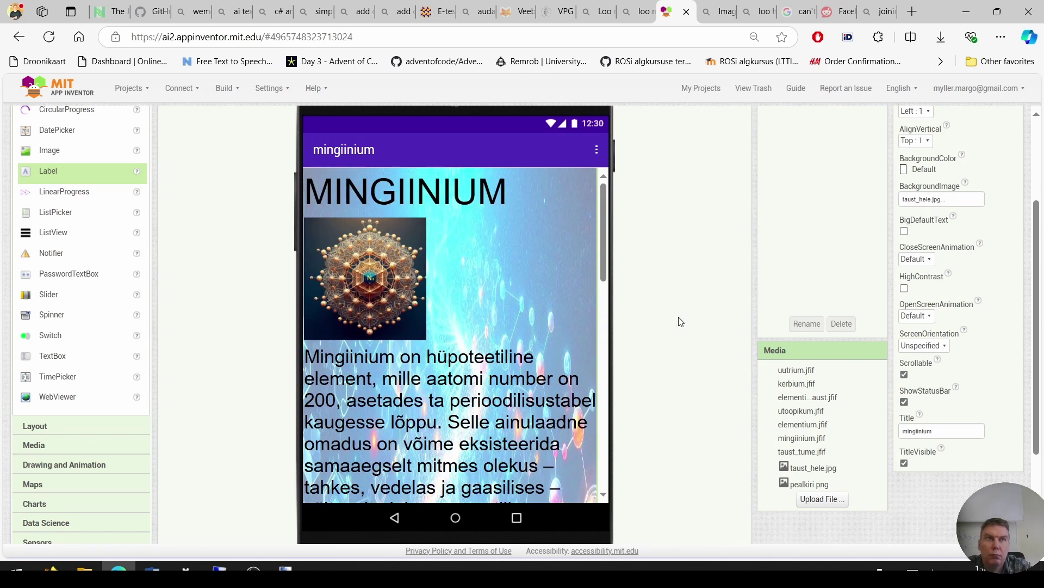
scroll(680, 322, up, 3)
Switch to the utoopikum screen, give it the taust_hele.jpg background image and make it scrollable.
click(338, 117)
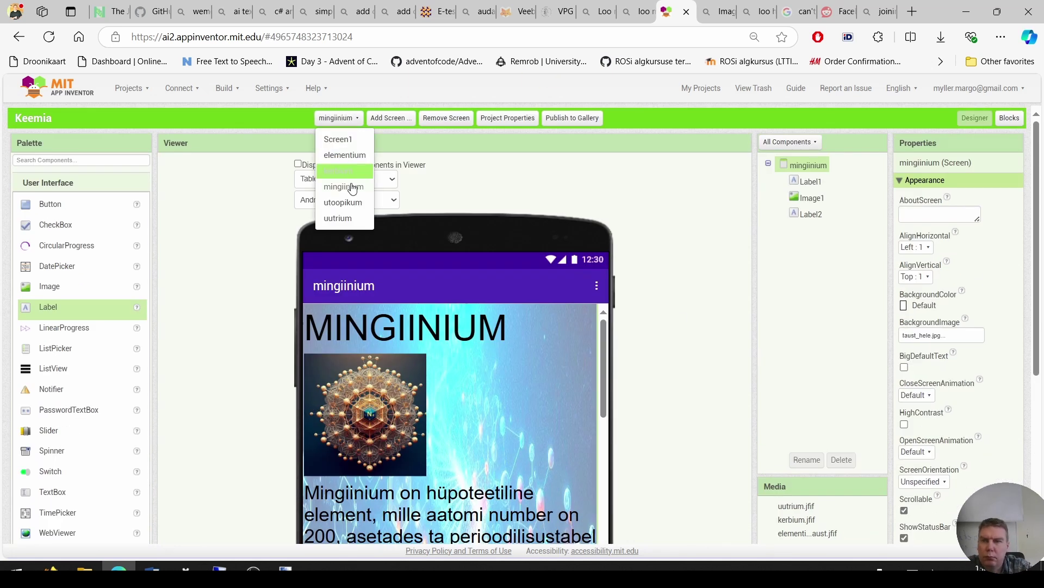
click(343, 202)
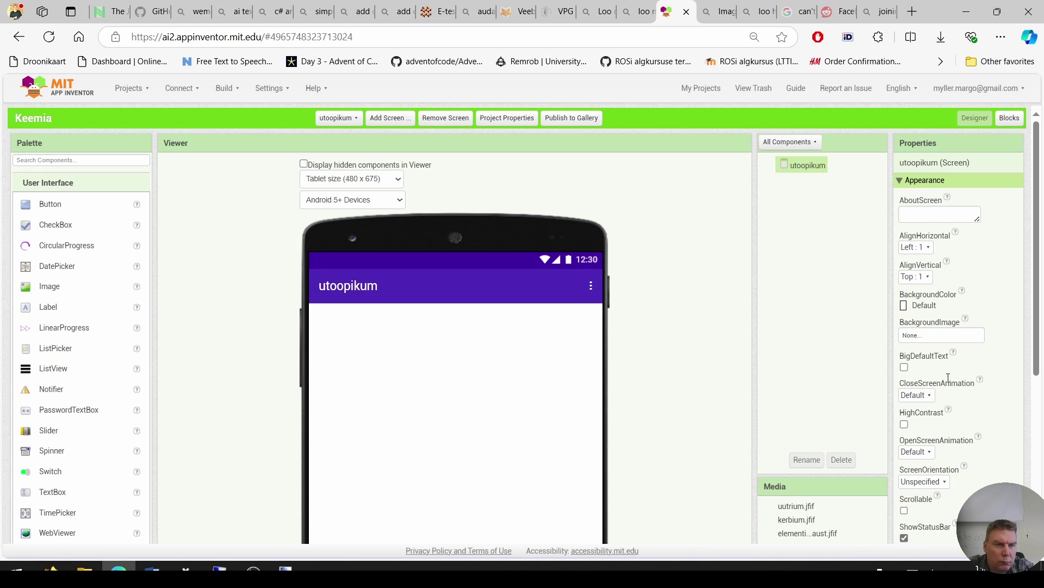
click(924, 341)
click(928, 413)
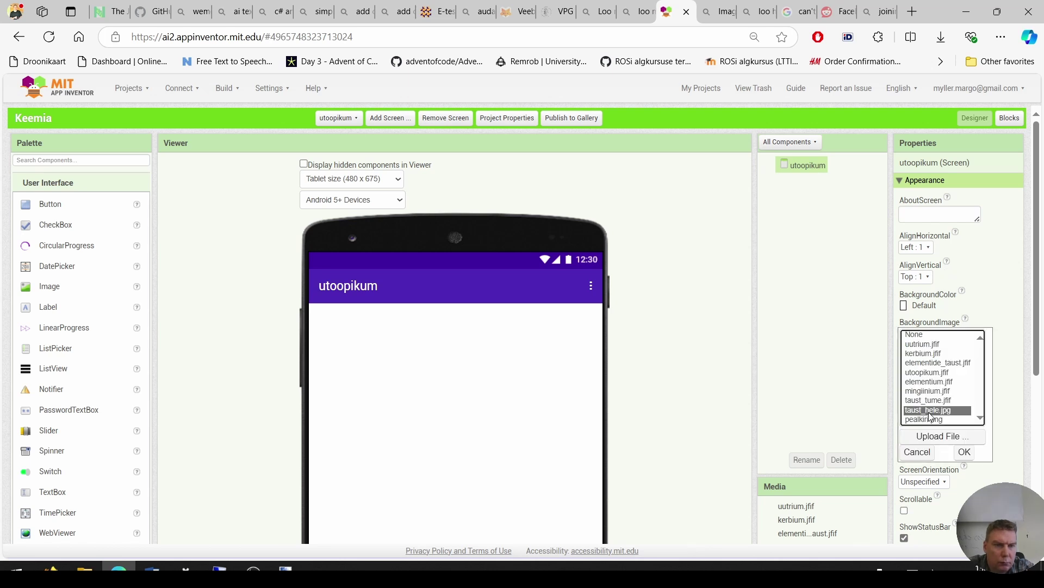
click(966, 452)
scroll(964, 428, down, 3)
click(904, 374)
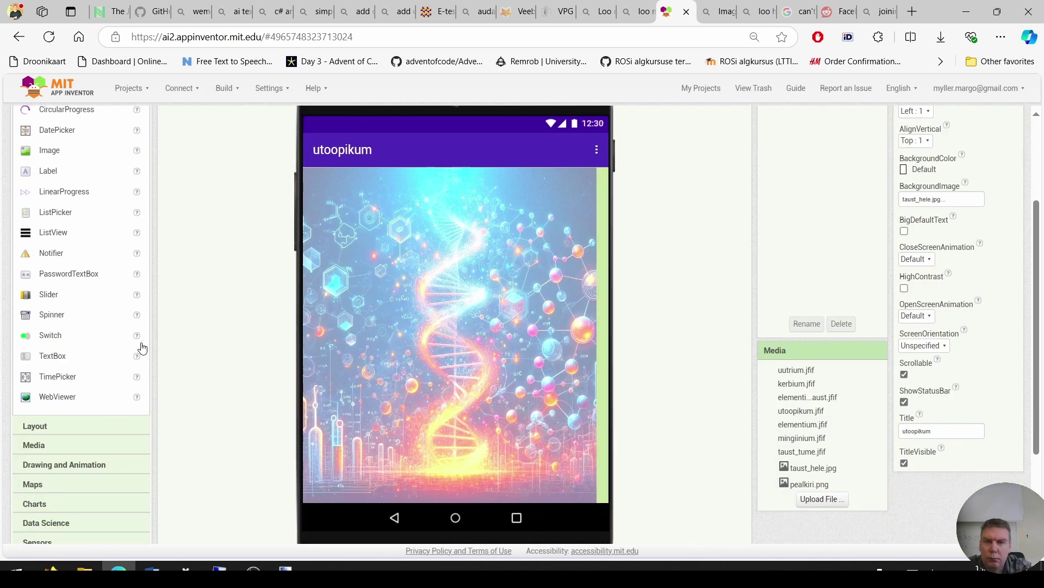
click(154, 568)
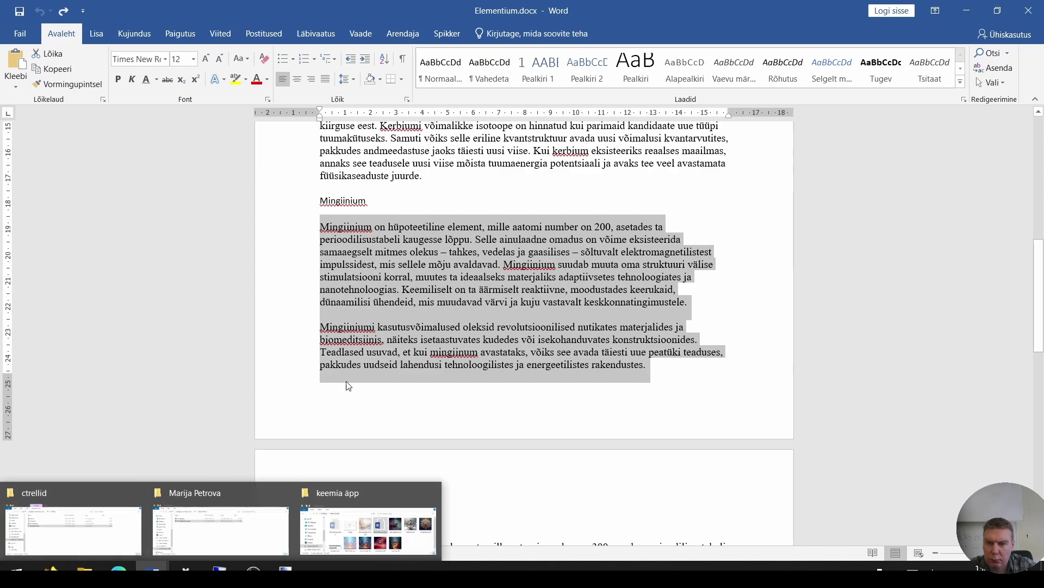
key(alt+Tab)
scroll(76, 233, up, 3)
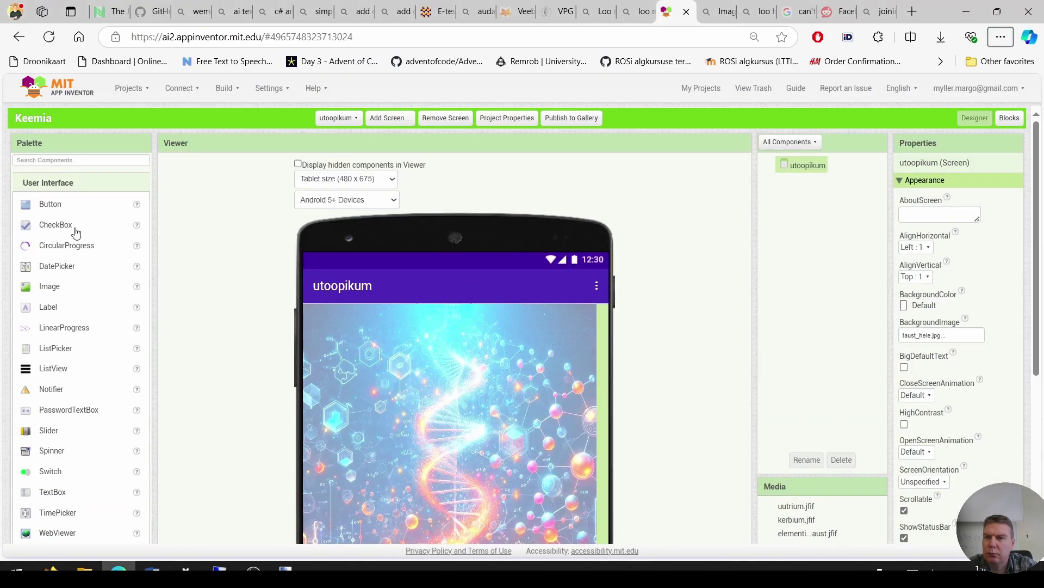
Add a title label to the utoopikum screen with the text UTOOPIKUM and font size 65.
click(50, 310)
click(959, 487)
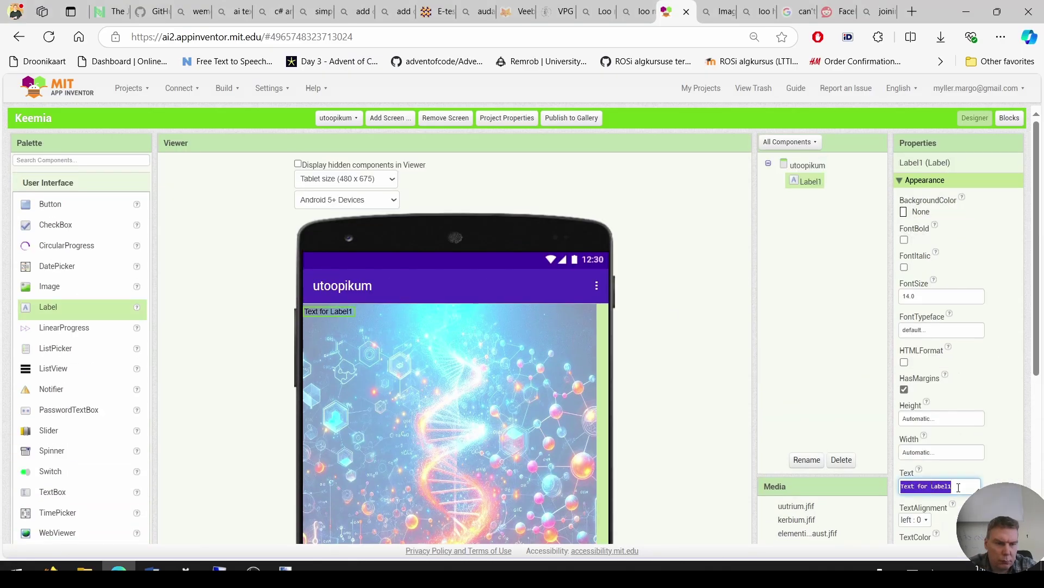
text(UTOOPIKUM)
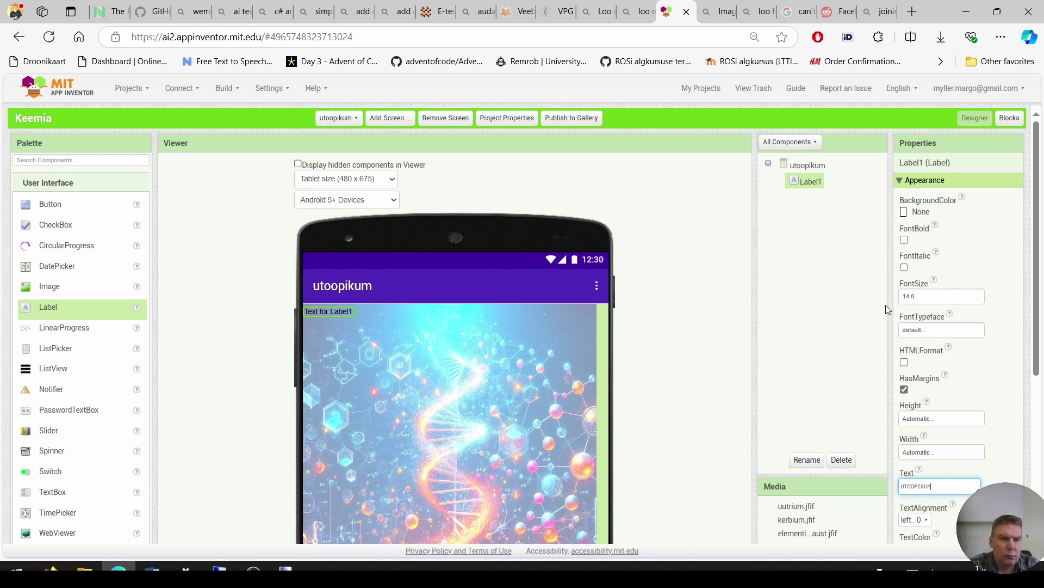
click(930, 300)
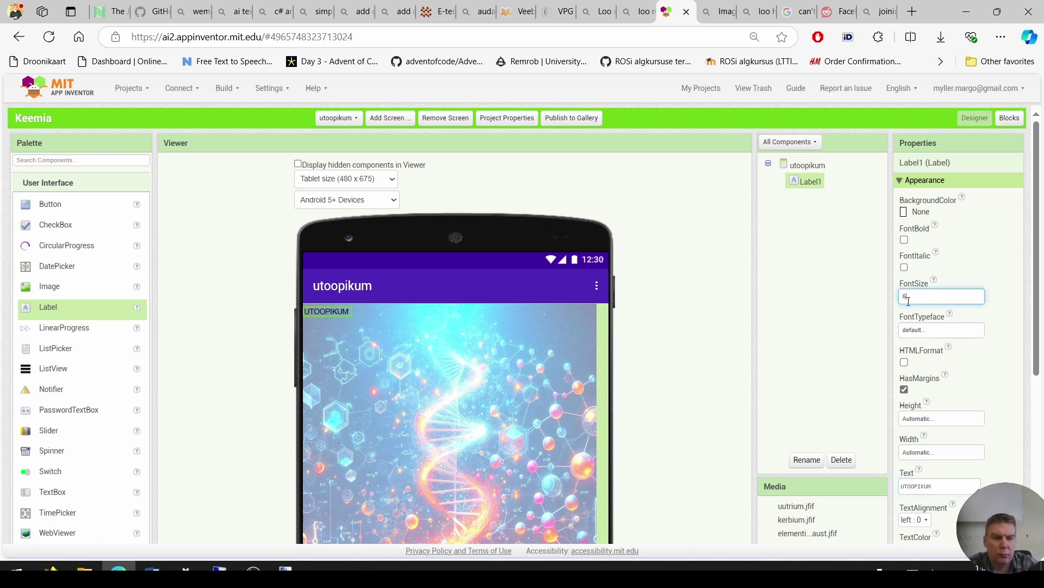
text(65)
key(Return)
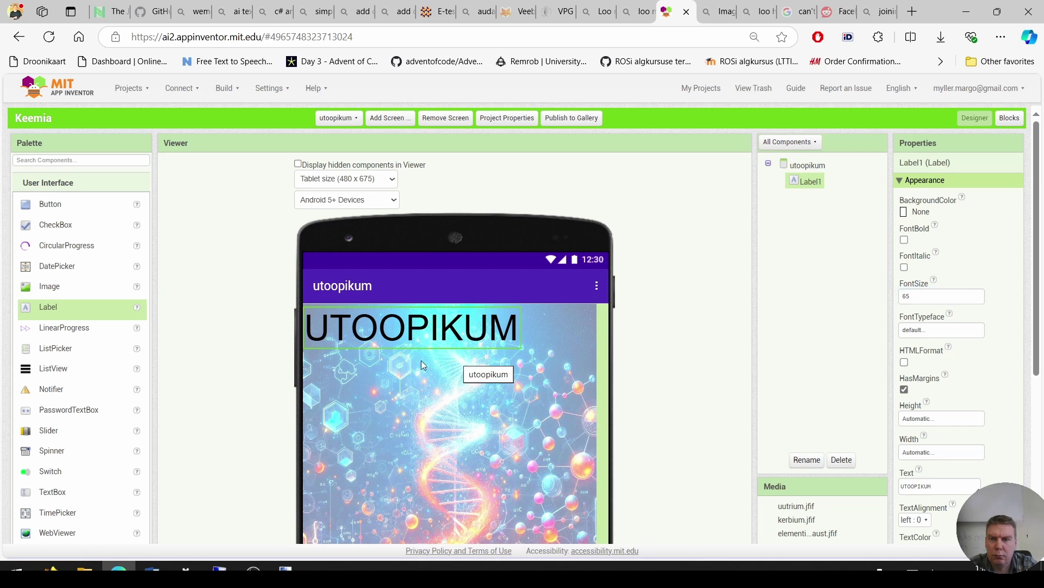
Place an image below the UTOOPIKUM title and set its height and width to 200 pixels each.
drag(49, 286, 326, 377)
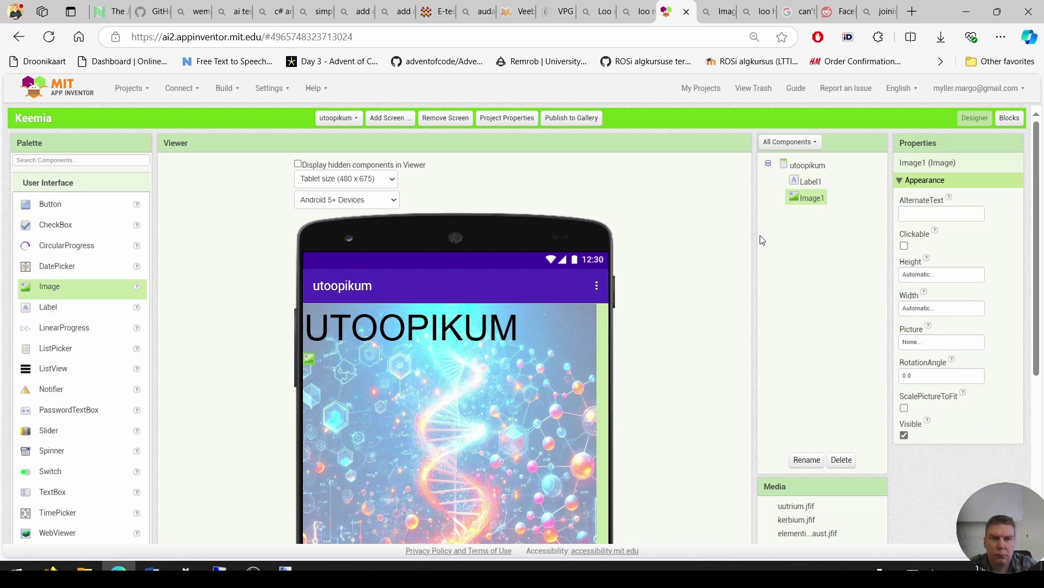
click(959, 274)
click(919, 296)
text(200)
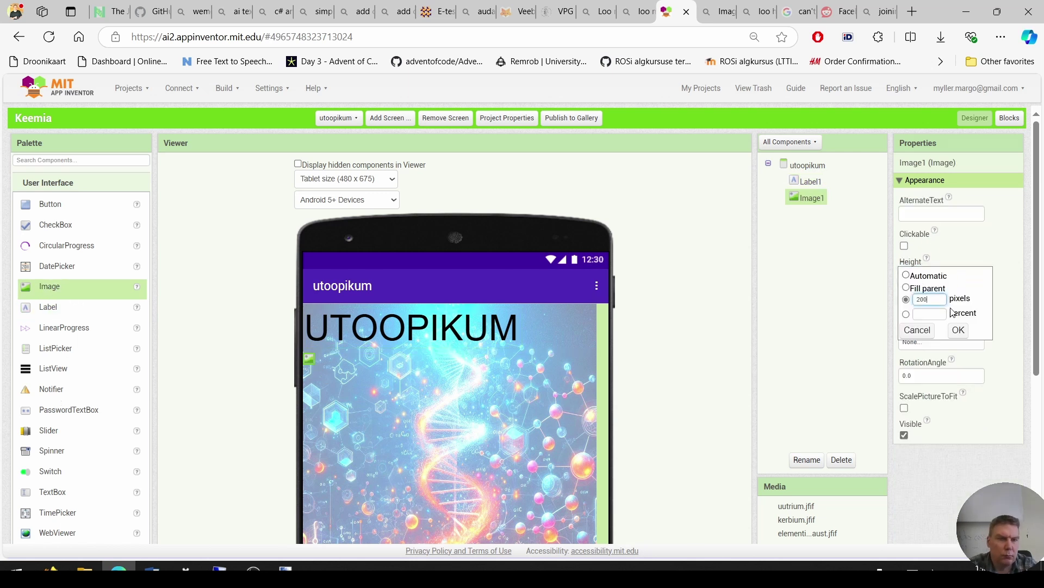
click(959, 329)
click(942, 307)
click(929, 332)
text(2)
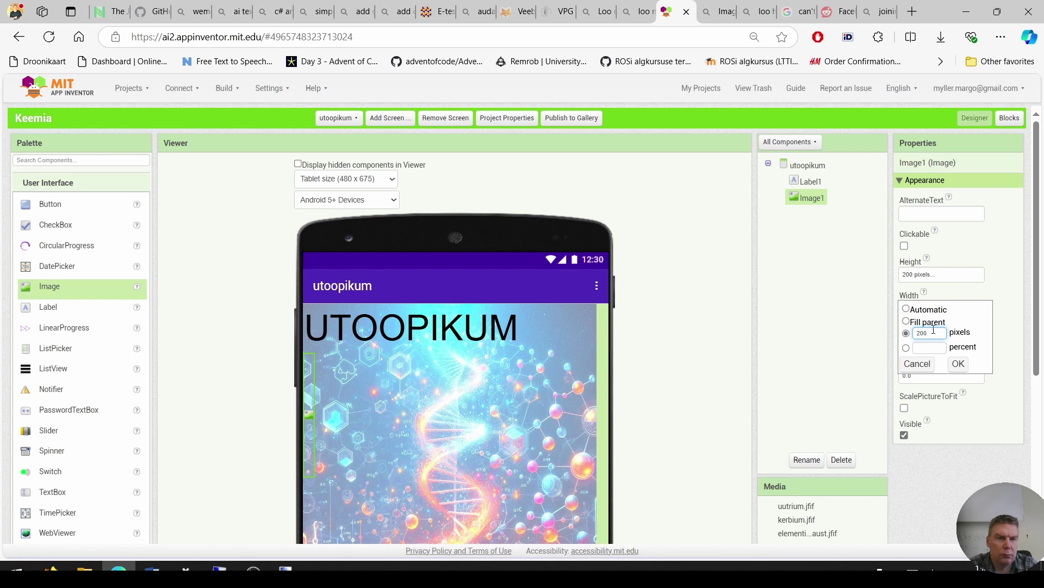
text(00)
click(957, 364)
Assign utoopikum.jfif as the picture of the new image.
click(942, 342)
click(946, 380)
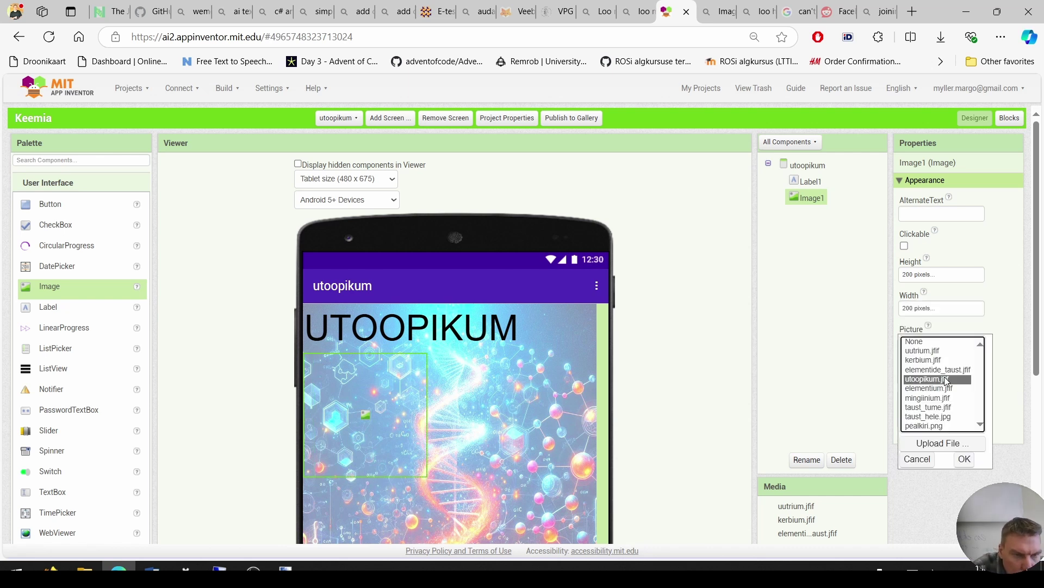
click(966, 460)
Add a description label below the picture with font size 35, height 1400 pixels and width 500 pixels.
drag(65, 308, 358, 499)
click(921, 298)
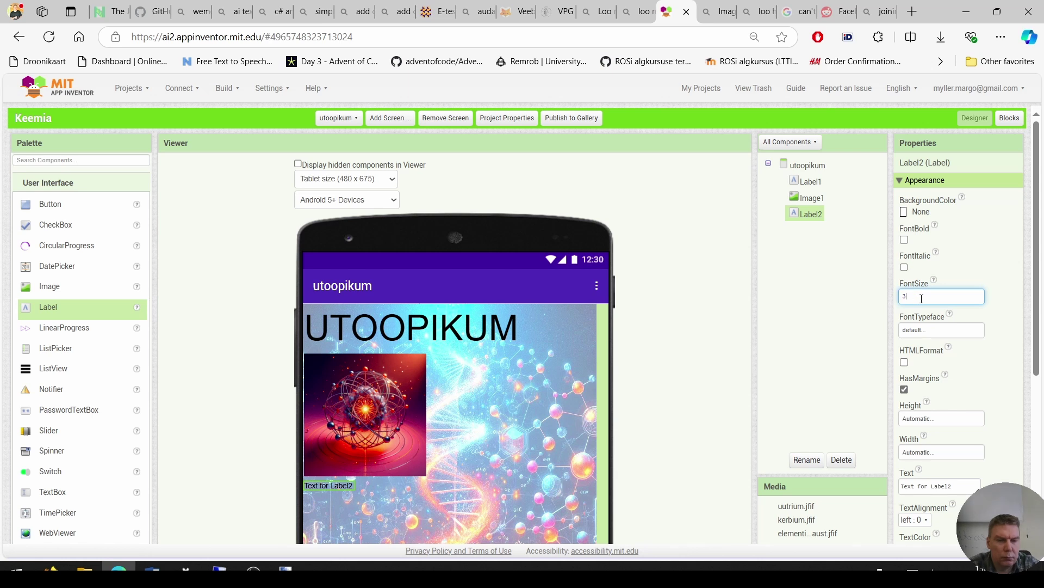
click(952, 419)
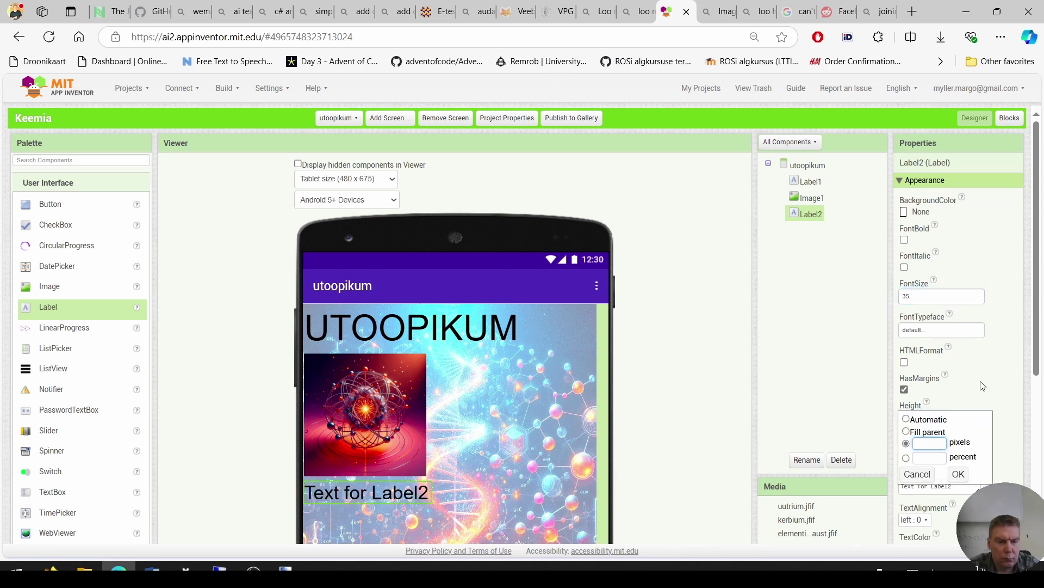
click(958, 474)
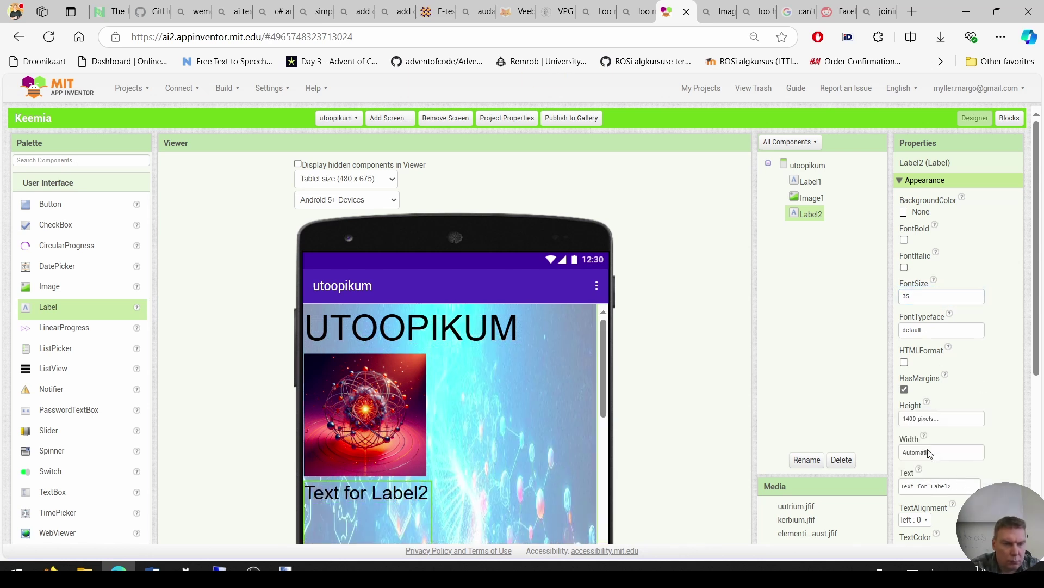
click(941, 456)
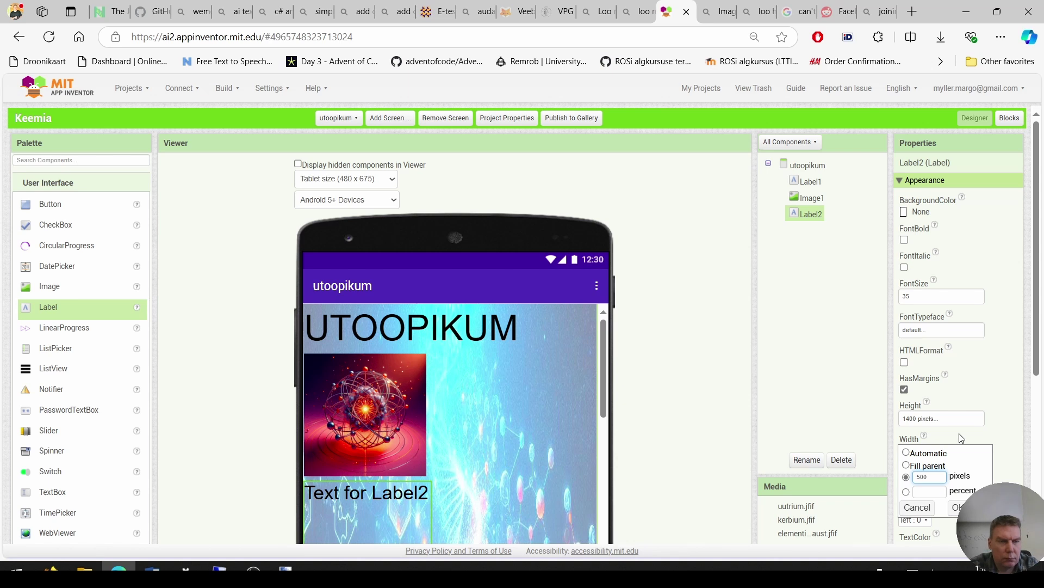
key(Return)
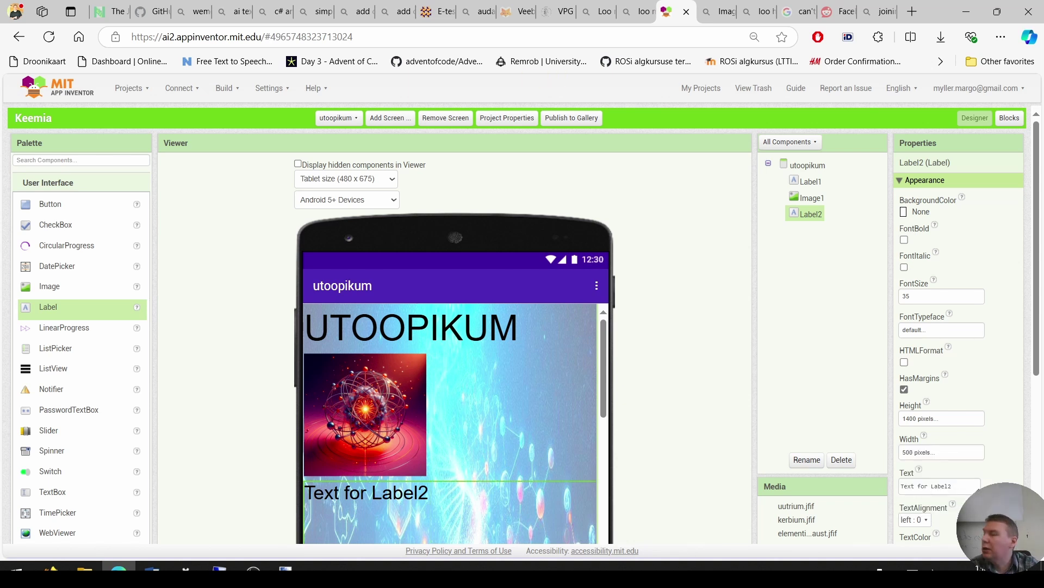
Switch to Elementium.docx in Word and copy the two Utoopikum paragraphs.
key(alt+Tab)
scroll(446, 370, down, 8)
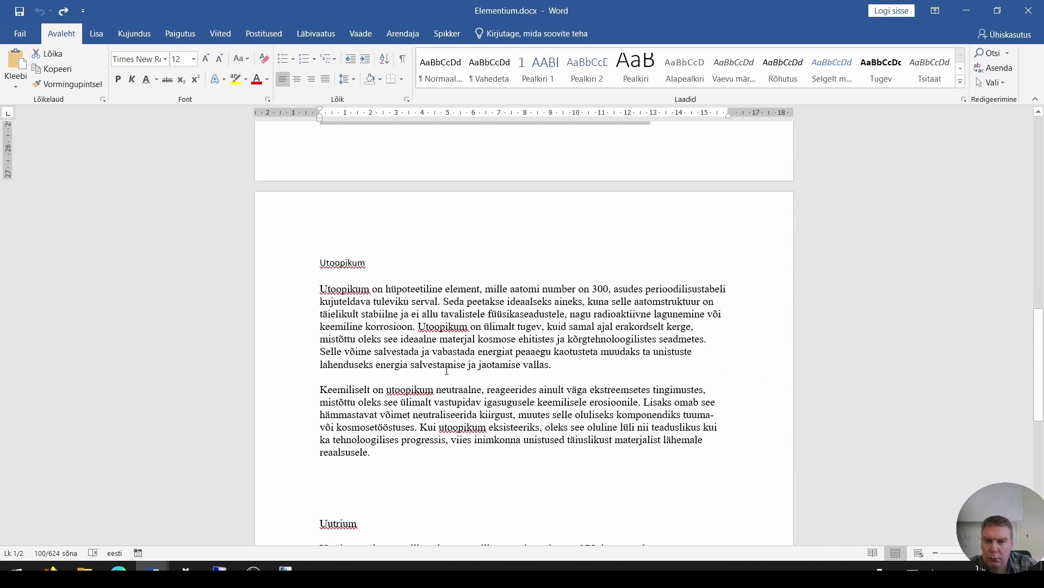
drag(319, 282, 303, 368)
drag(305, 462, 283, 290)
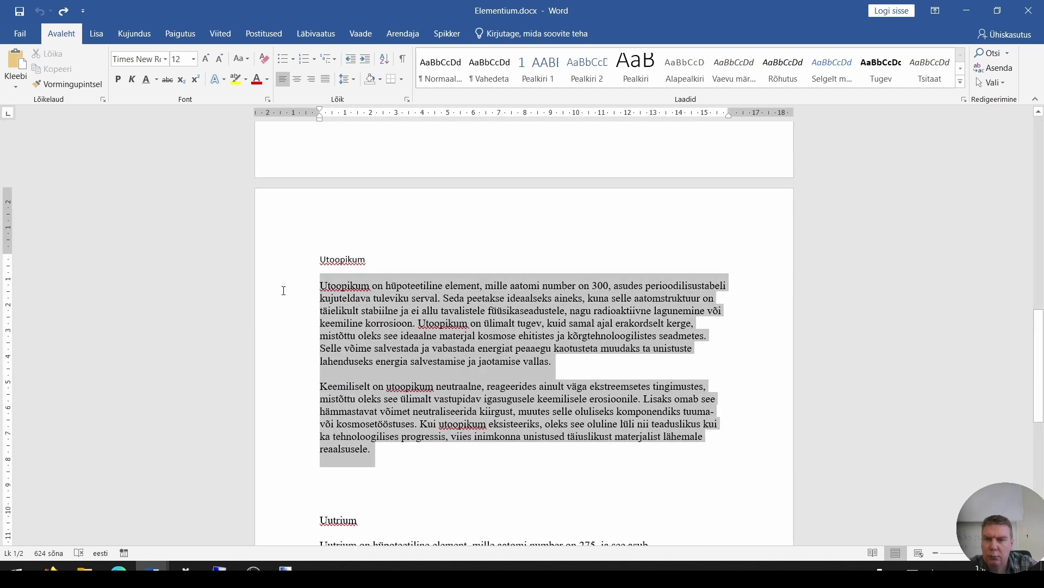
Return to App Inventor, replace the description label's text with the copied Utoopikum paragraphs and check it in the preview.
key(alt+Tab)
double_click(912, 485)
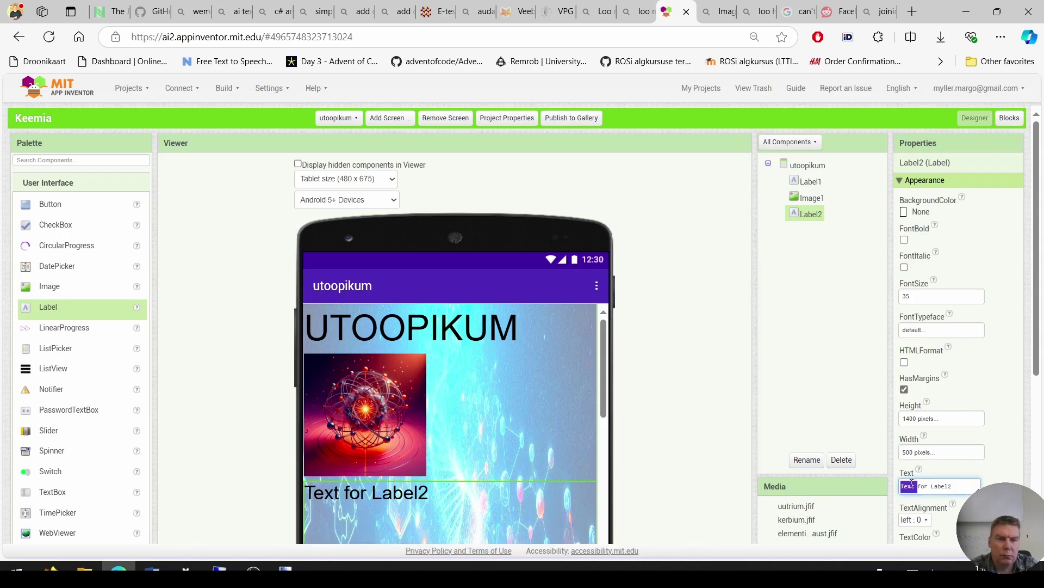
key(BackSpace)
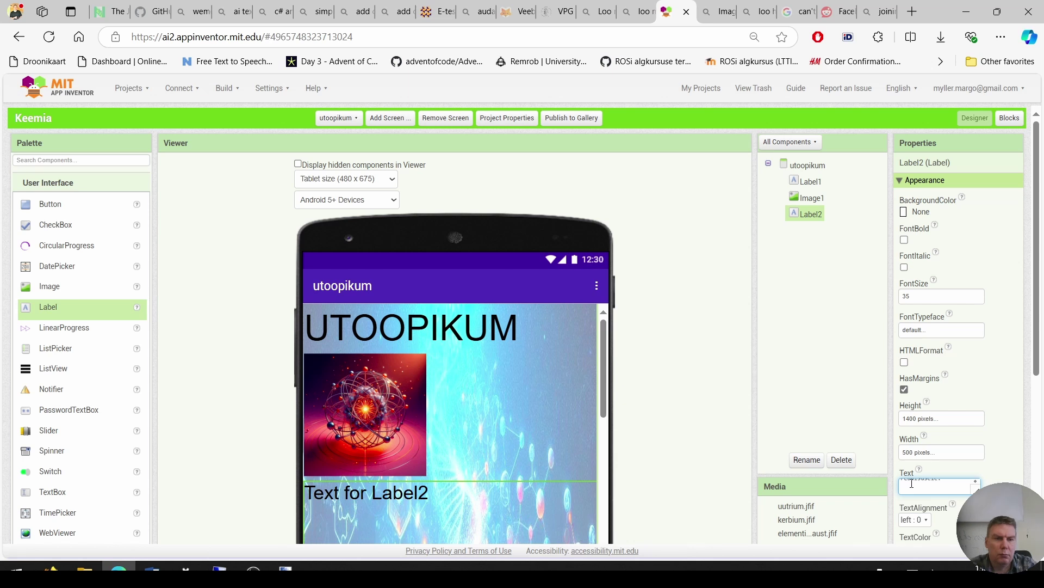
click(596, 475)
scroll(596, 474, down, 15)
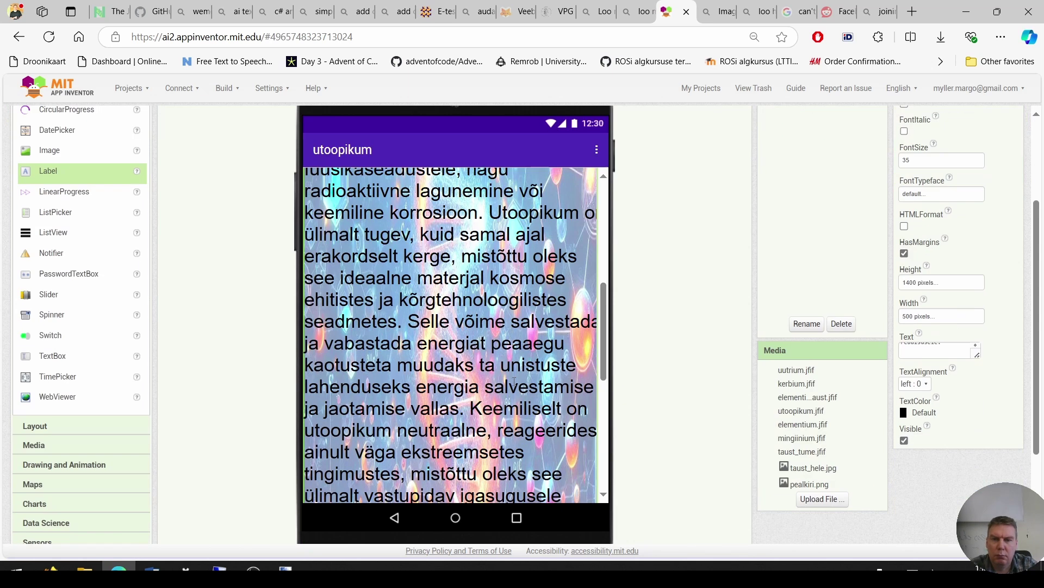
scroll(693, 408, up, 5)
scroll(427, 465, up, 10)
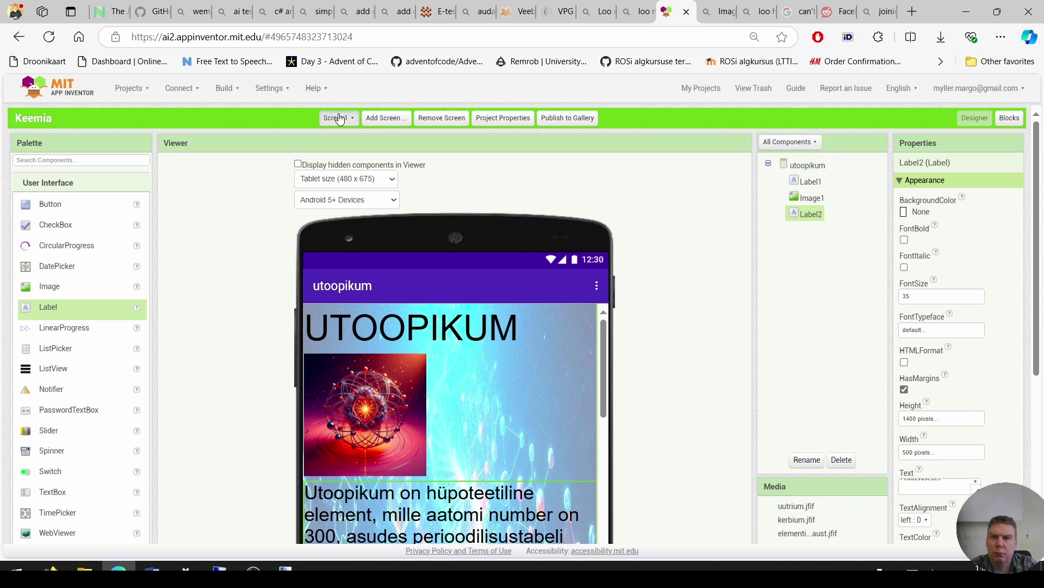
Switch to the uutrium screen, give it the taust_hele.jpg background image and make it scrollable.
click(336, 118)
click(343, 217)
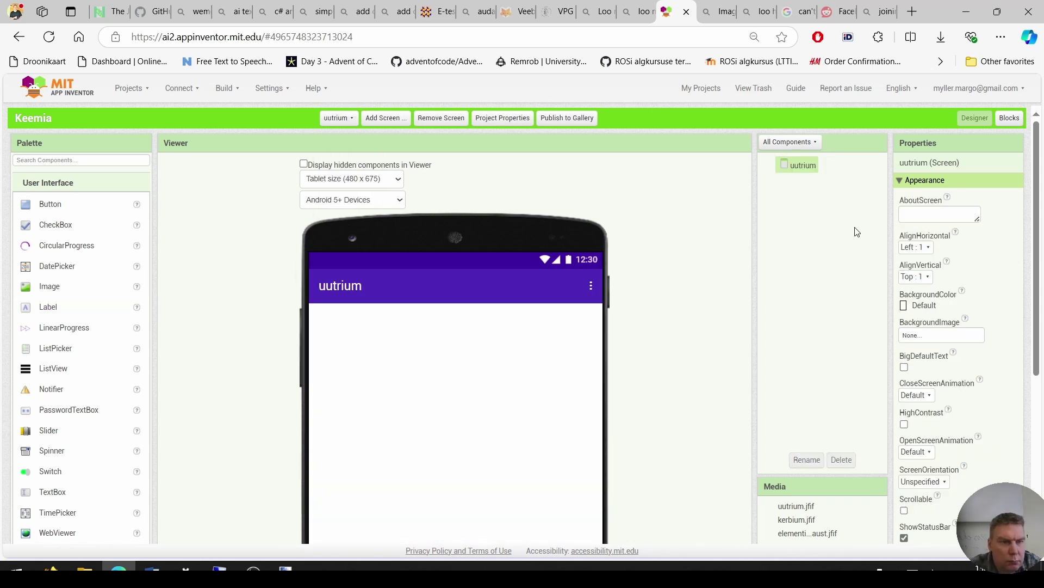
click(940, 336)
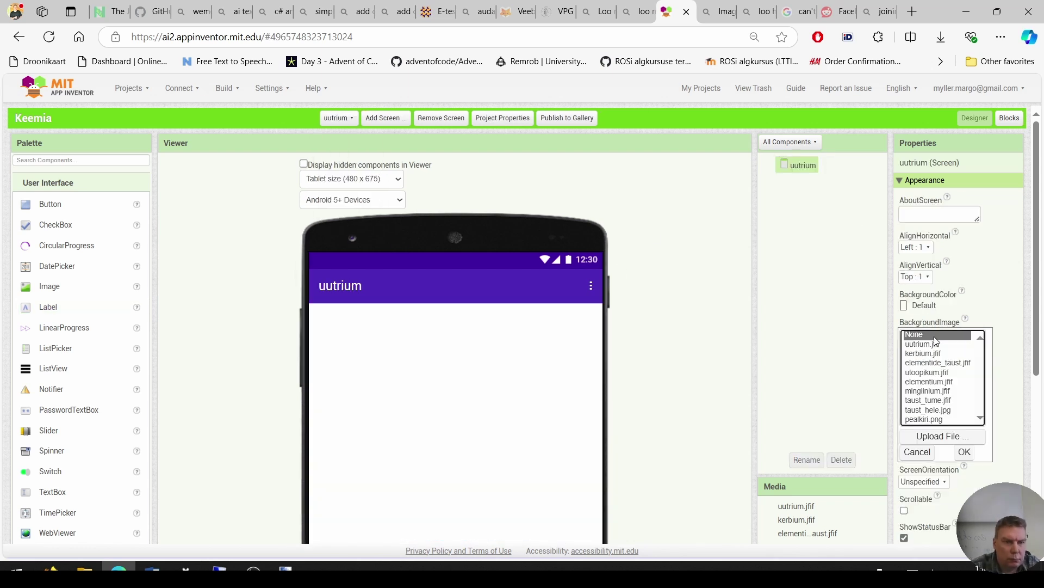
click(928, 409)
click(964, 452)
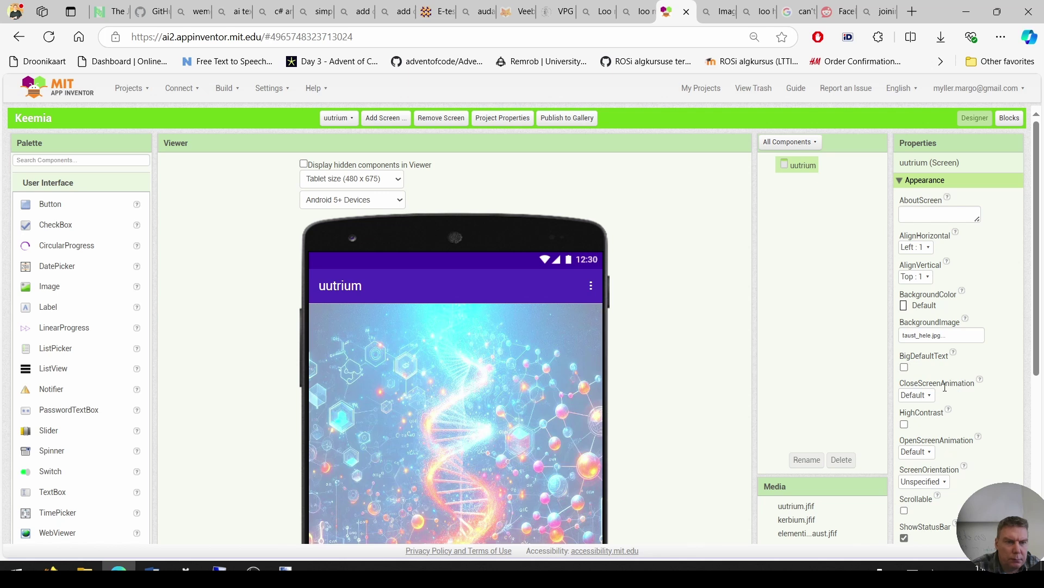
scroll(965, 395, down, 1)
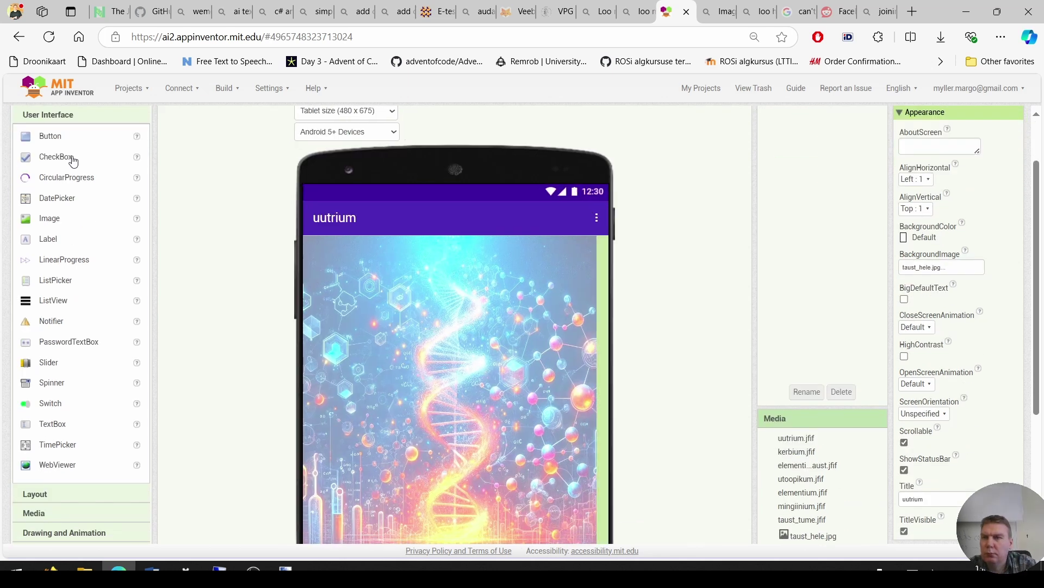
Add a title label to the uutrium screen with font size 65 and the text UUTRIUM.
drag(52, 237, 365, 250)
click(932, 235)
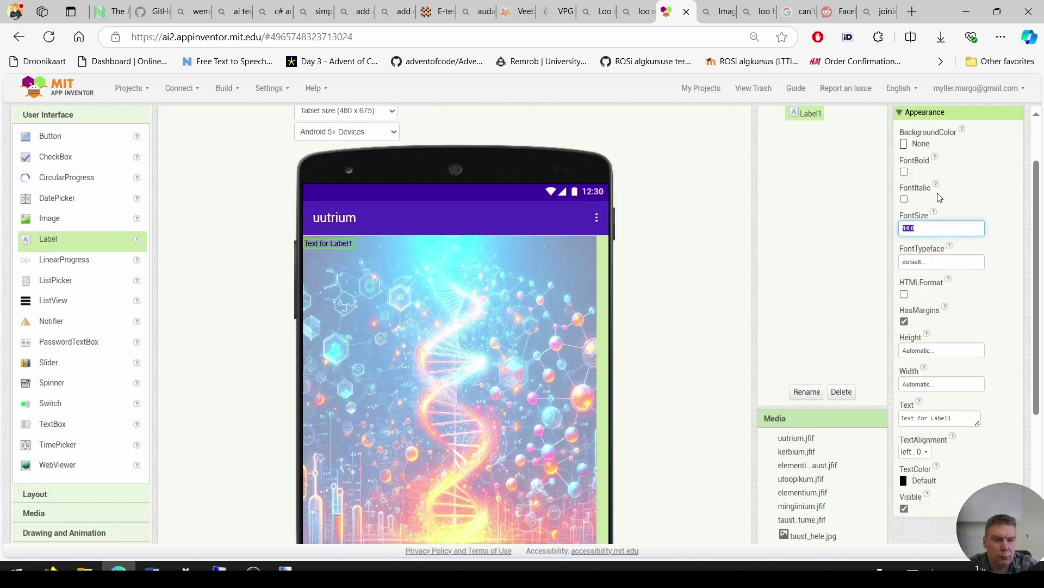
click(949, 416)
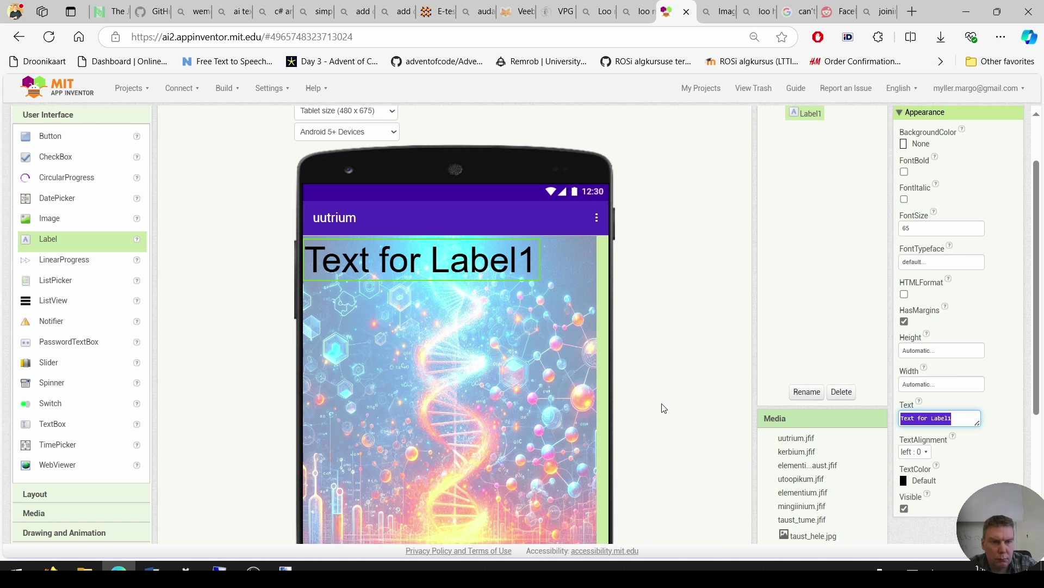
text(uutrium)
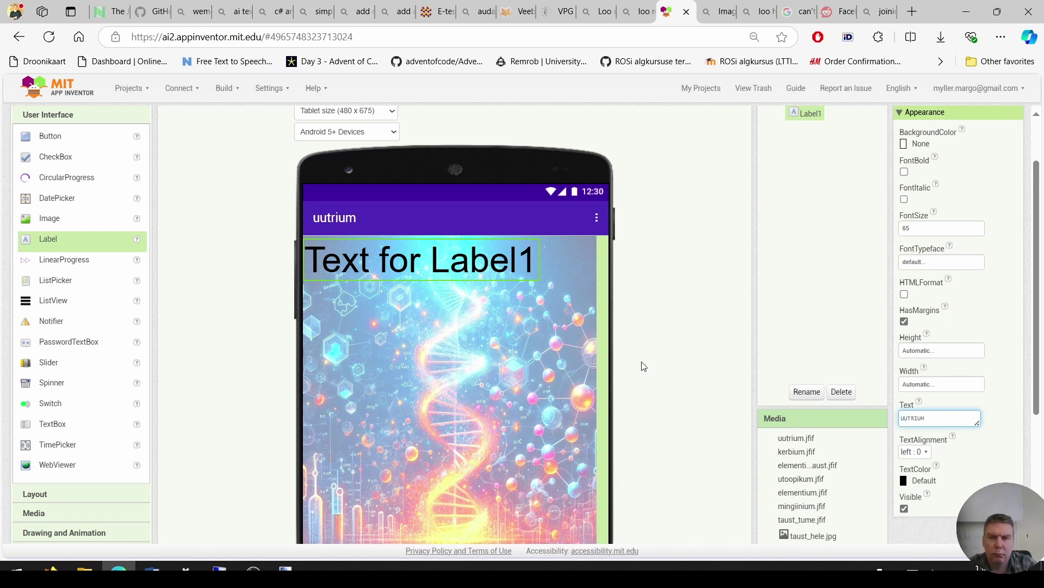
click(1014, 374)
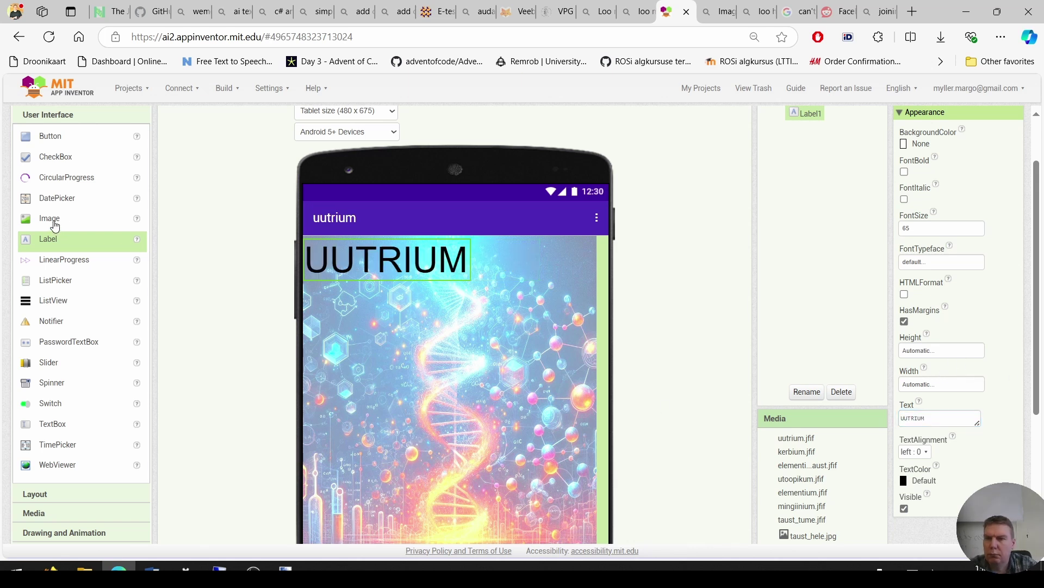
Place an image below the UUTRIUM title and make it 200 pixels high and 200 pixels wide.
drag(54, 224, 338, 283)
click(941, 209)
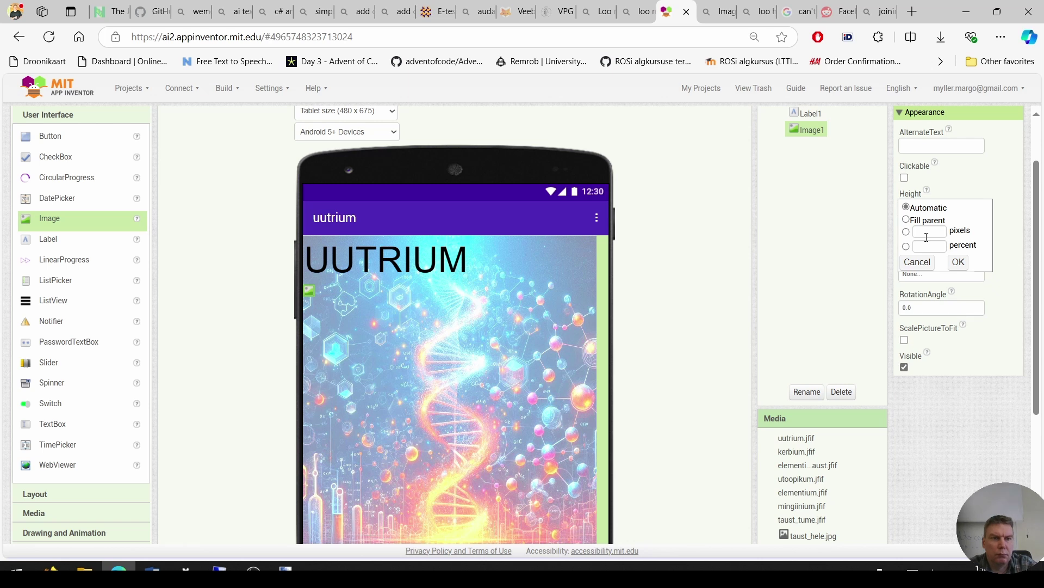
click(926, 233)
text(200)
click(958, 261)
click(942, 240)
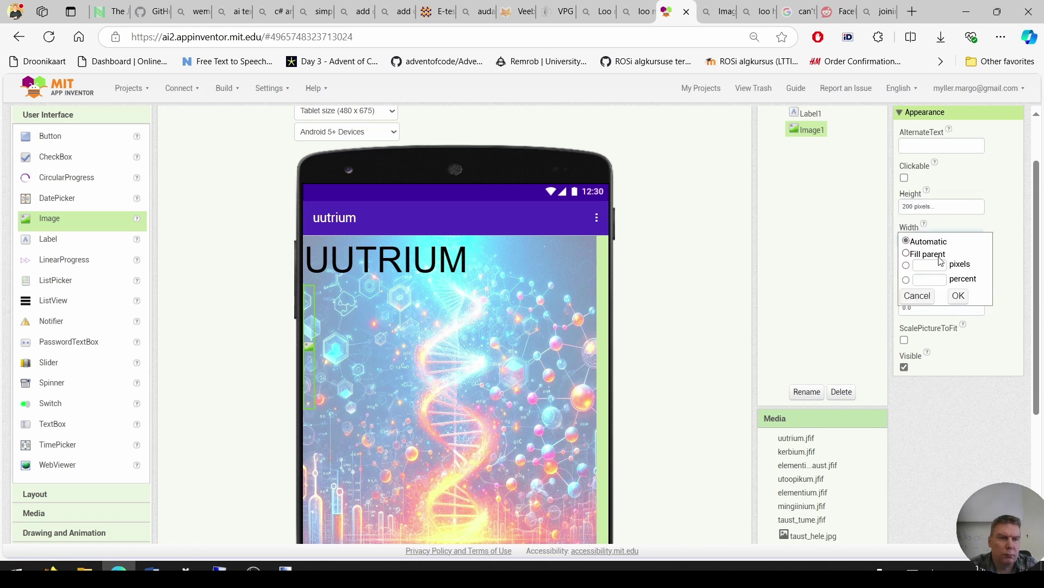
click(936, 265)
text(200)
click(959, 295)
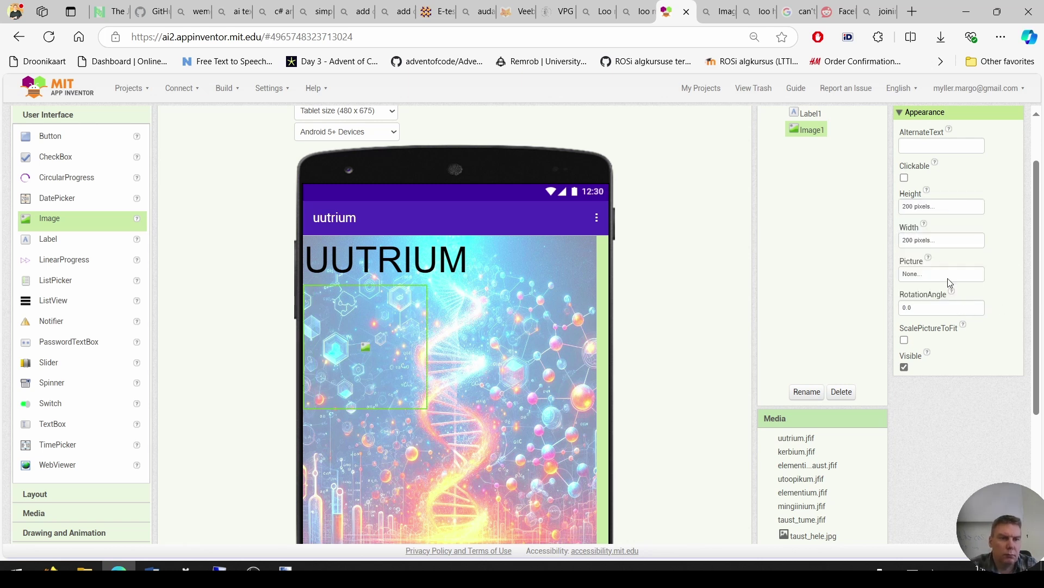
Assign uutrium.jfif as the picture of the image on the uutrium screen.
click(947, 276)
click(921, 284)
click(964, 390)
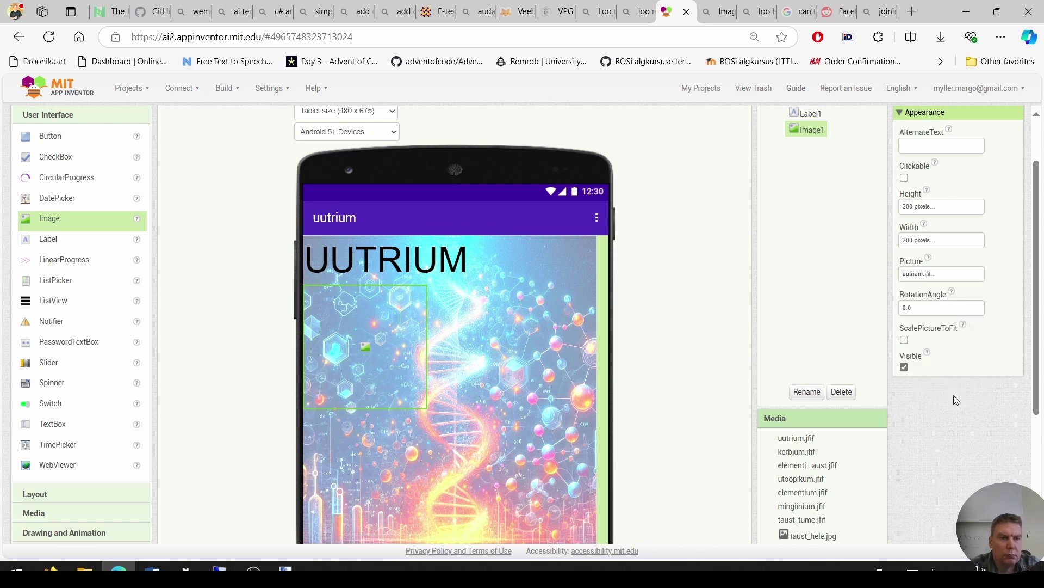
Add a label below the image on the uutrium screen and set its font size to 35.
drag(34, 244, 338, 443)
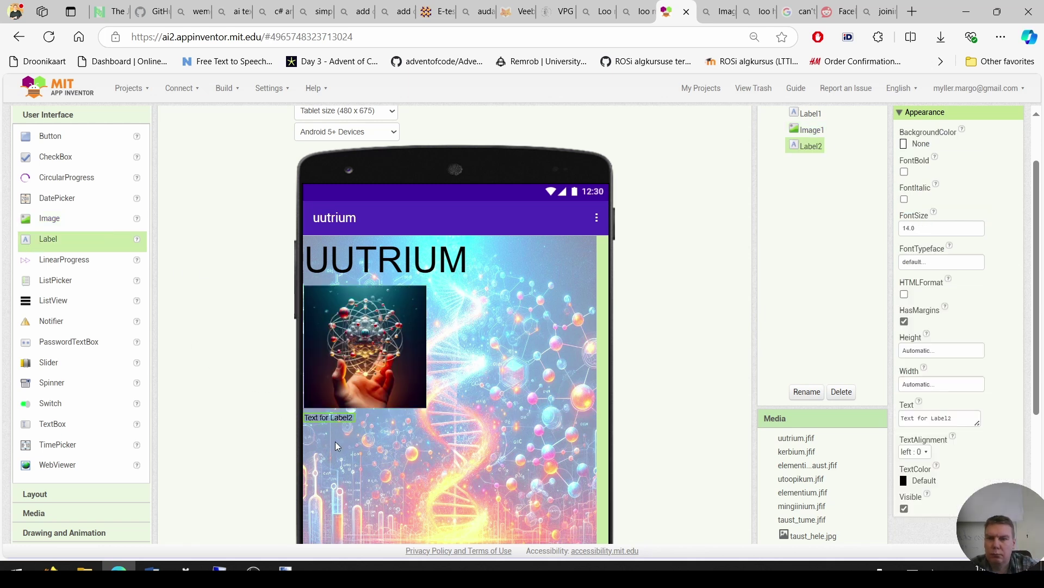
double_click(925, 231)
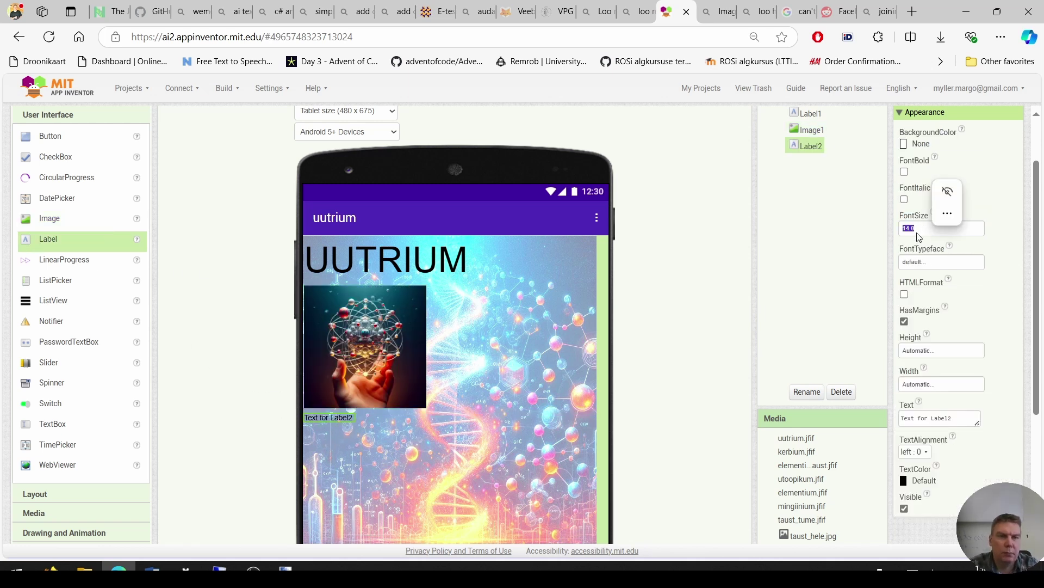
text(3)
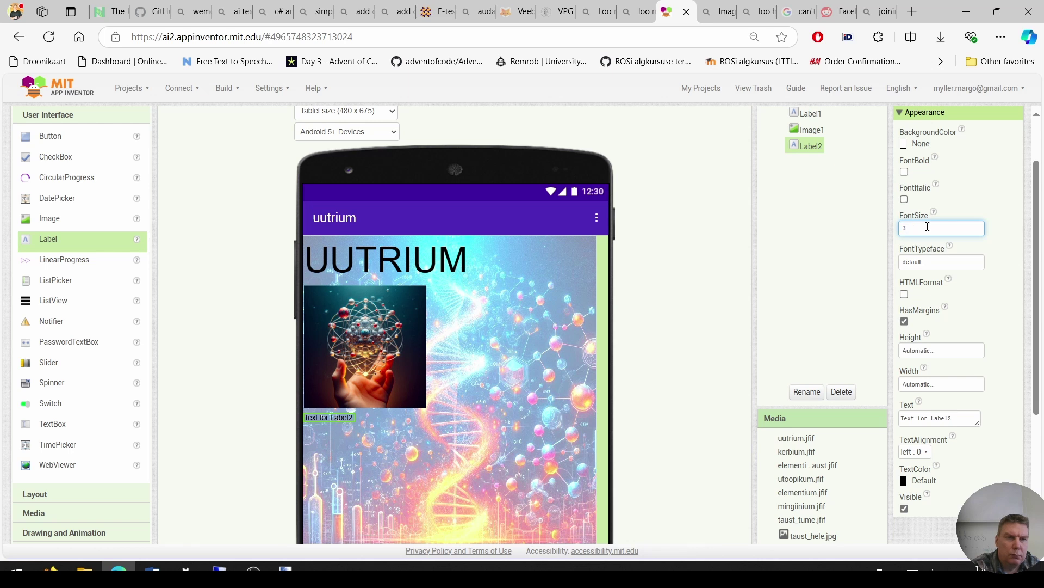
text(5)
key(Return)
Make the new description label 1400 pixels high and 500 pixels wide.
click(916, 350)
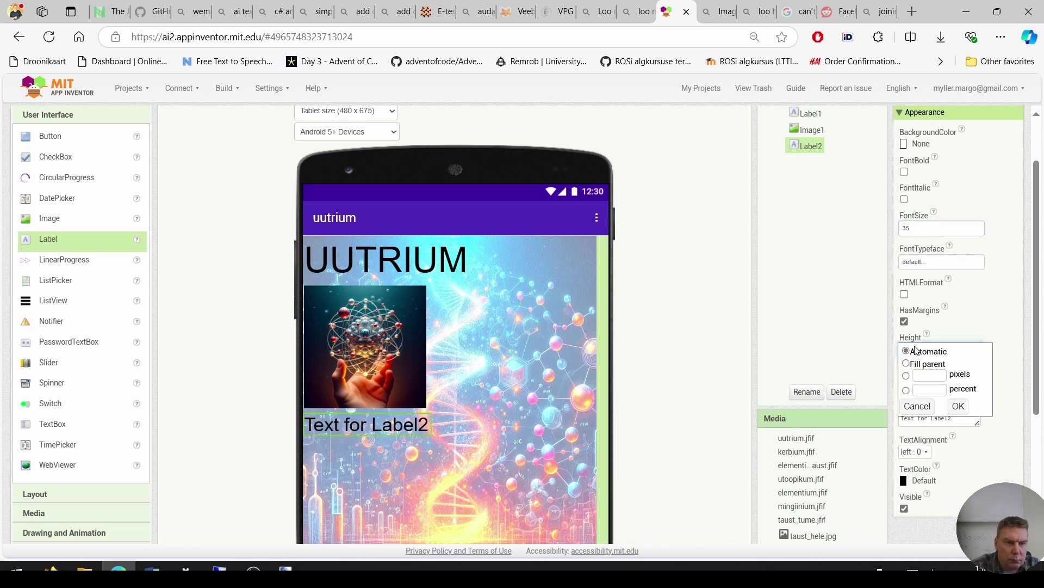
click(920, 375)
text(1400)
click(958, 405)
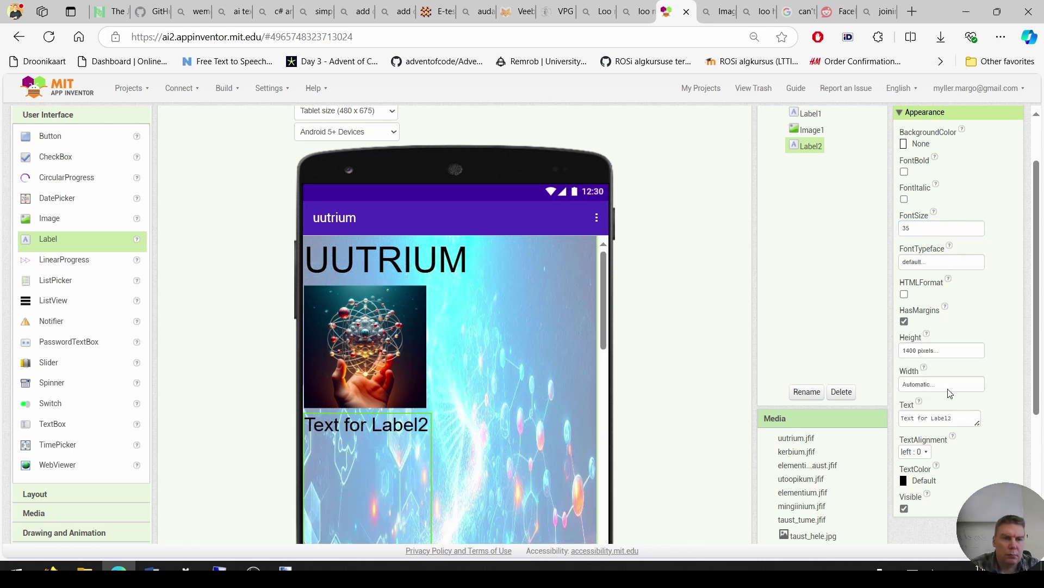
click(941, 384)
click(935, 410)
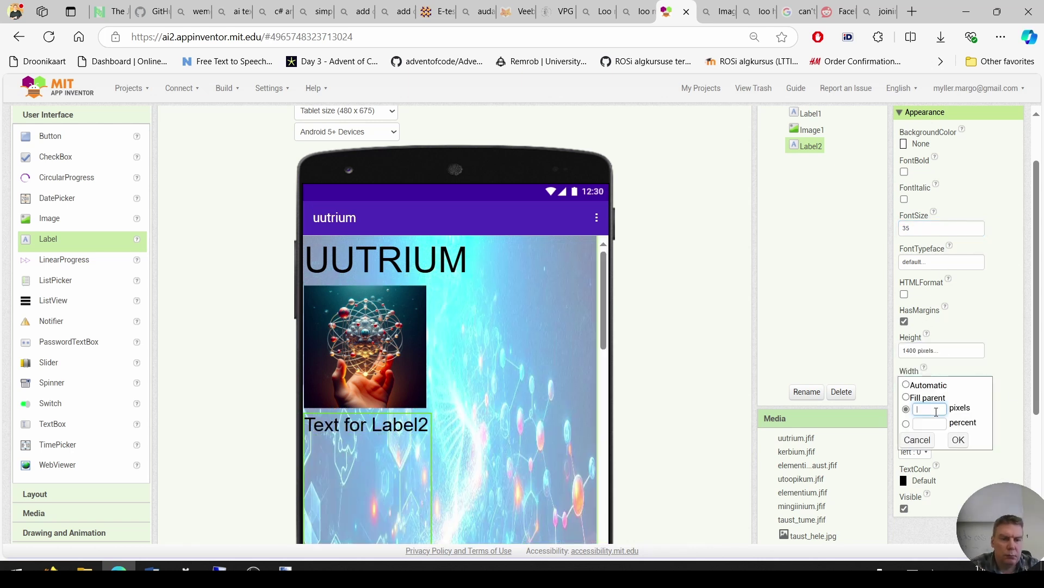
click(969, 440)
Copy the Uutrium description from Elementium.docx in Word and paste it as the text of the description label in App Inventor.
key(alt+Tab)
scroll(705, 333, down, 7)
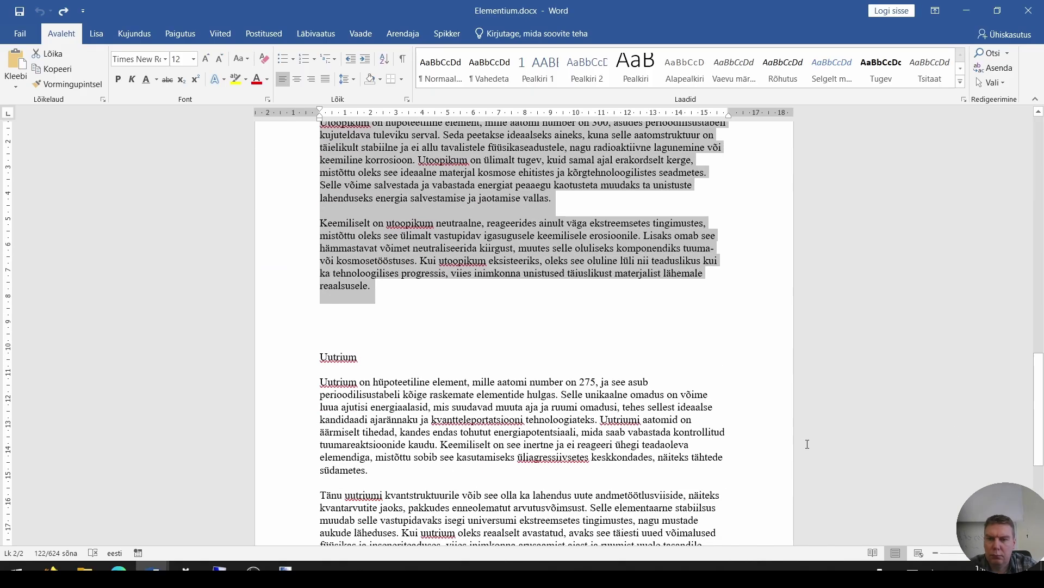
drag(239, 260, 258, 289)
key(ctrl+c)
key(alt+Tab)
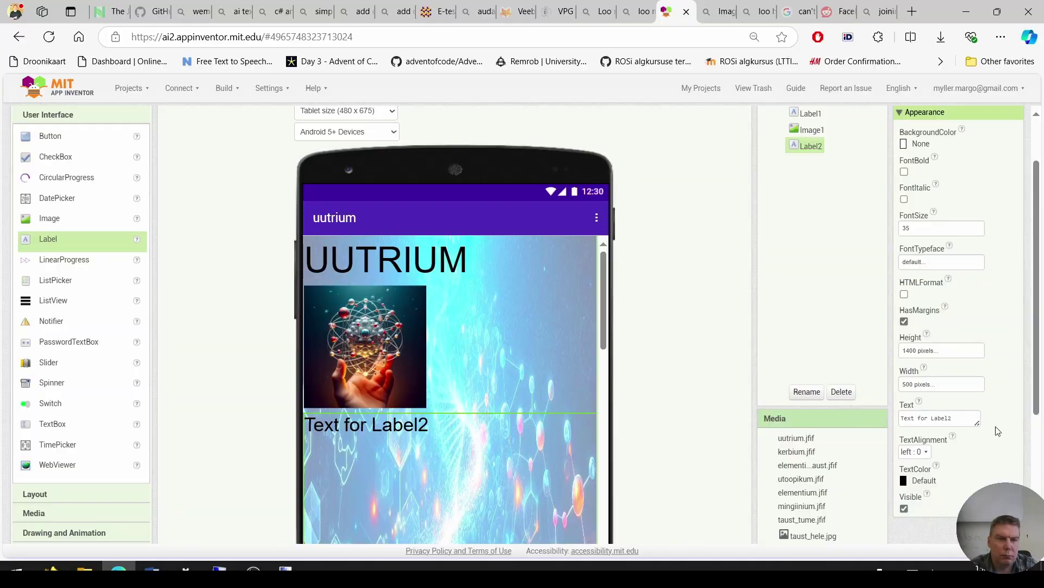
double_click(938, 418)
key(BackSpace)
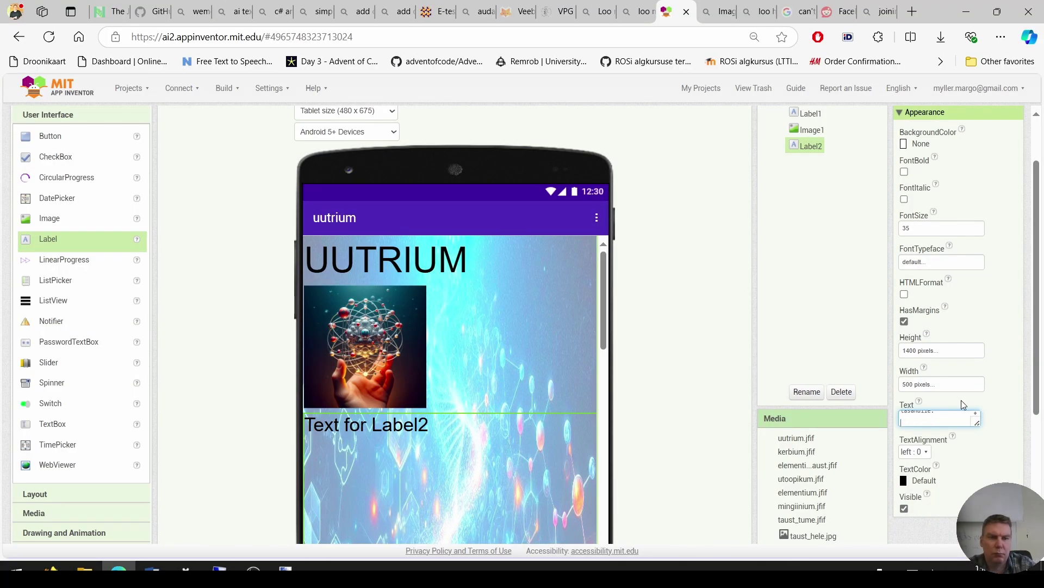
drag(980, 427, 992, 488)
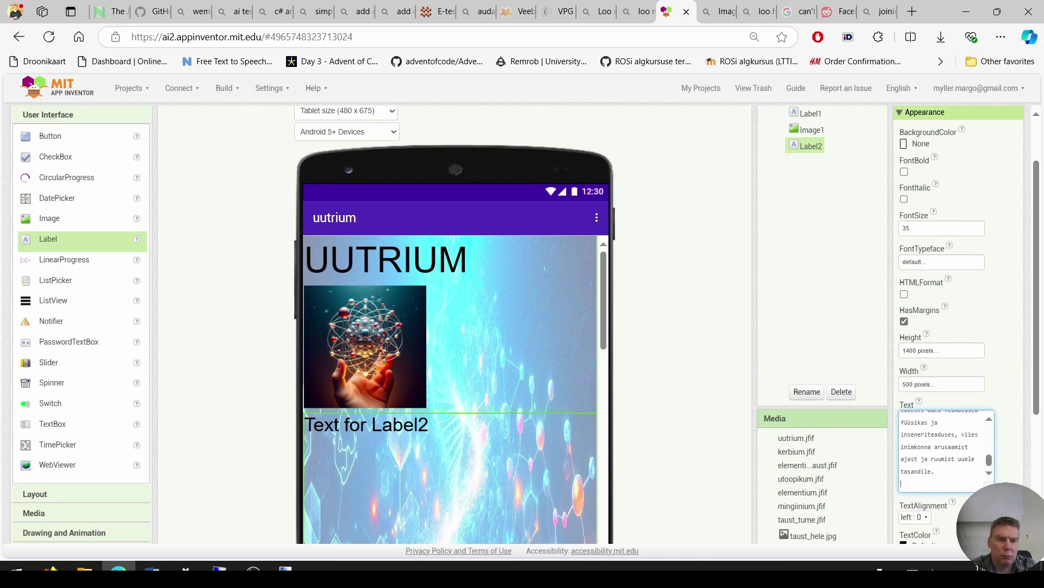
click(455, 381)
scroll(455, 380, down, 12)
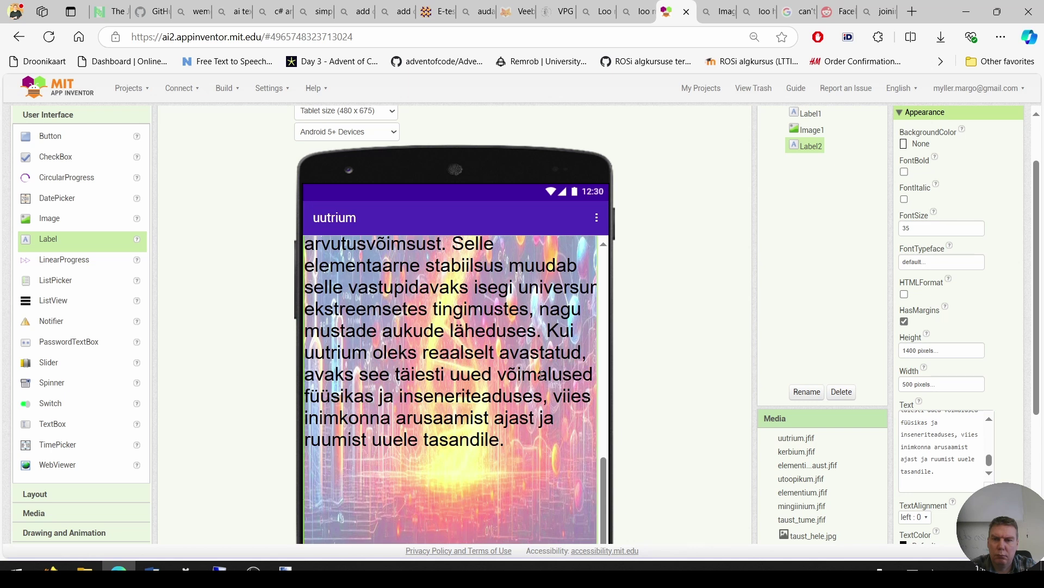
scroll(722, 367, up, 2)
scroll(557, 431, up, 10)
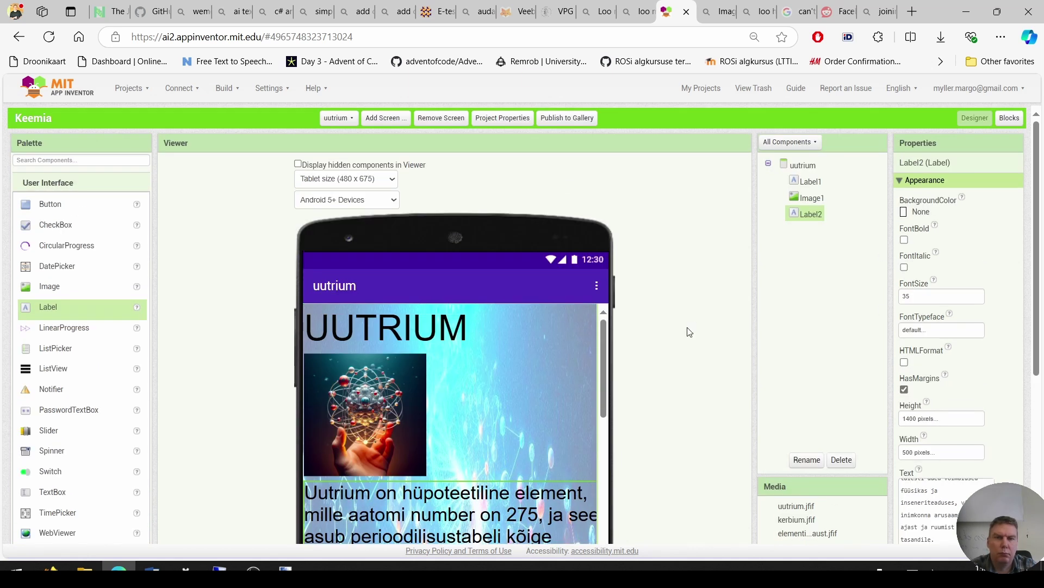
Open the blocks of Screen1 and add a click event handler for the elementium button.
click(337, 117)
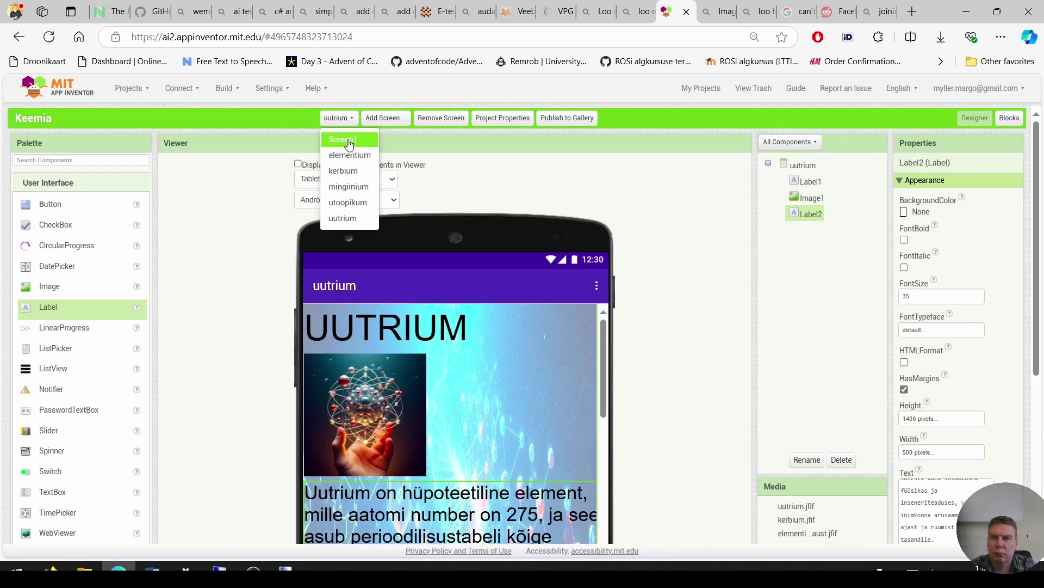
click(351, 143)
scroll(641, 305, down, 3)
scroll(647, 215, up, 3)
click(1010, 118)
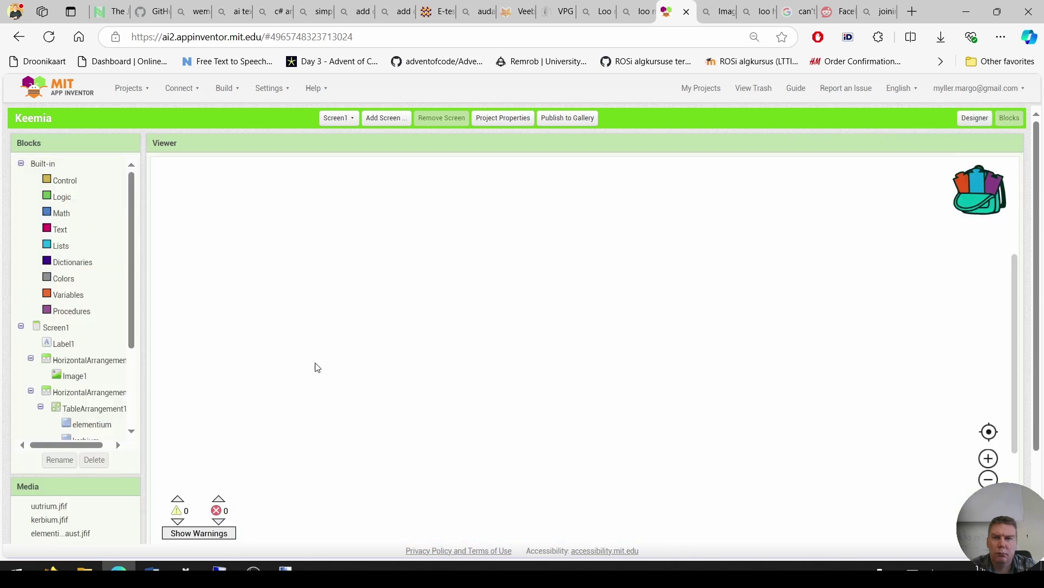
click(71, 411)
scroll(87, 388, down, 2)
click(91, 356)
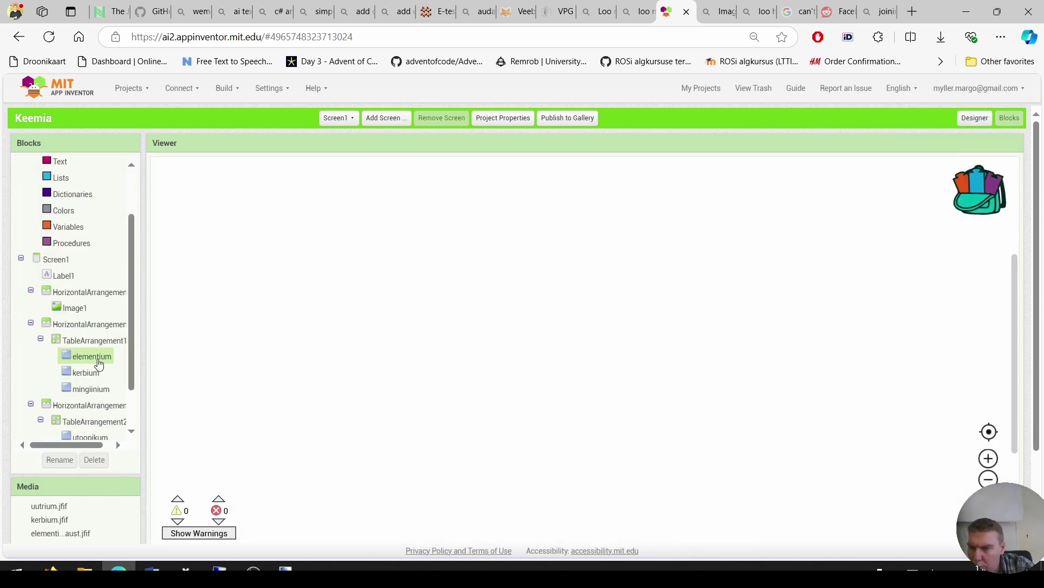
drag(175, 178, 292, 187)
Insert an "open another screen" block into the elementium click handler.
scroll(71, 228, up, 2)
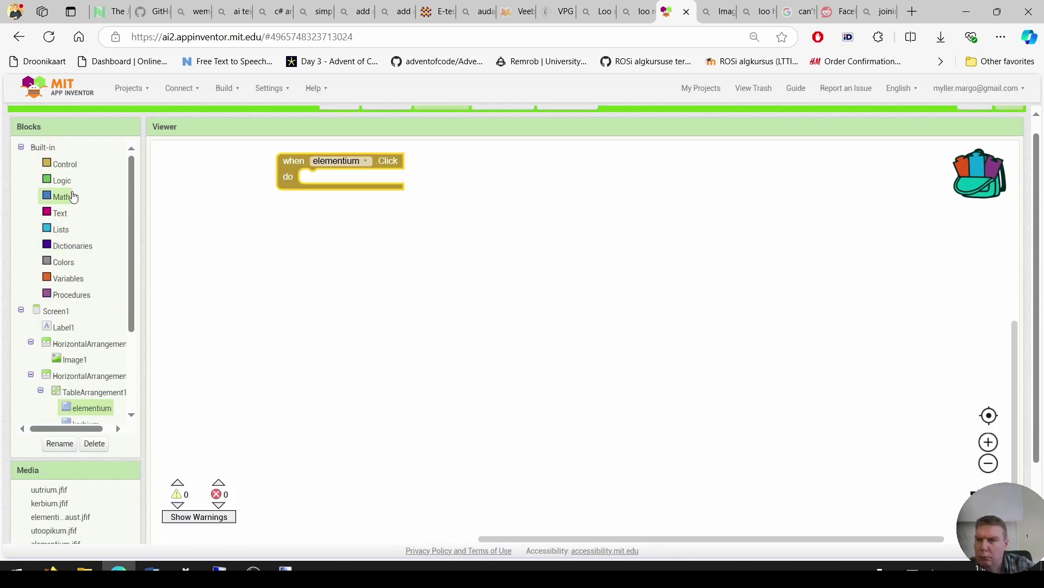
click(61, 164)
scroll(289, 471, down, 5)
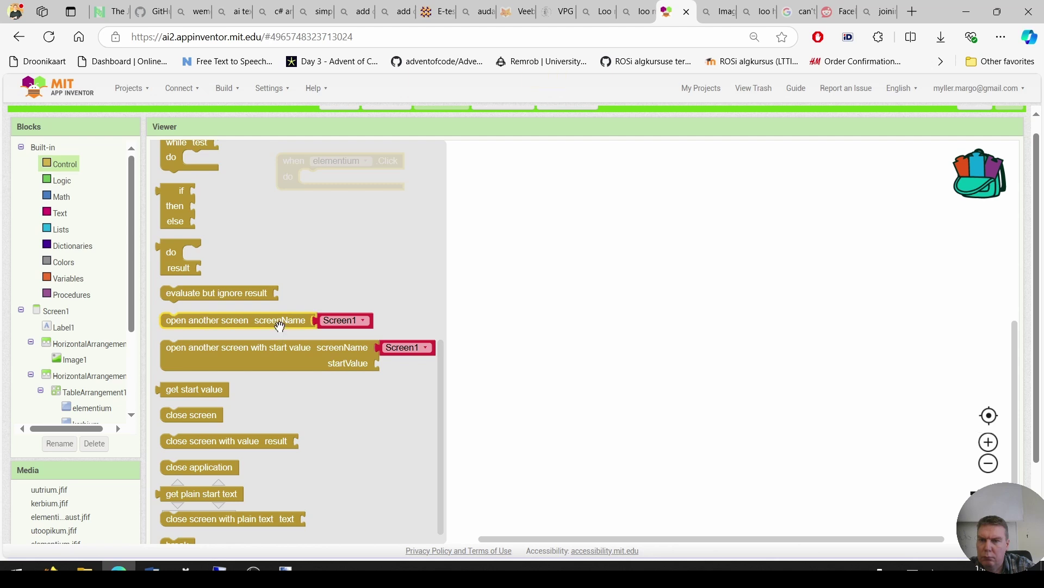
drag(231, 324, 318, 226)
Duplicate the elementium click handler and make the copy open the kerbium screen for the kerbium button.
right_click(368, 186)
click(329, 170)
click(360, 205)
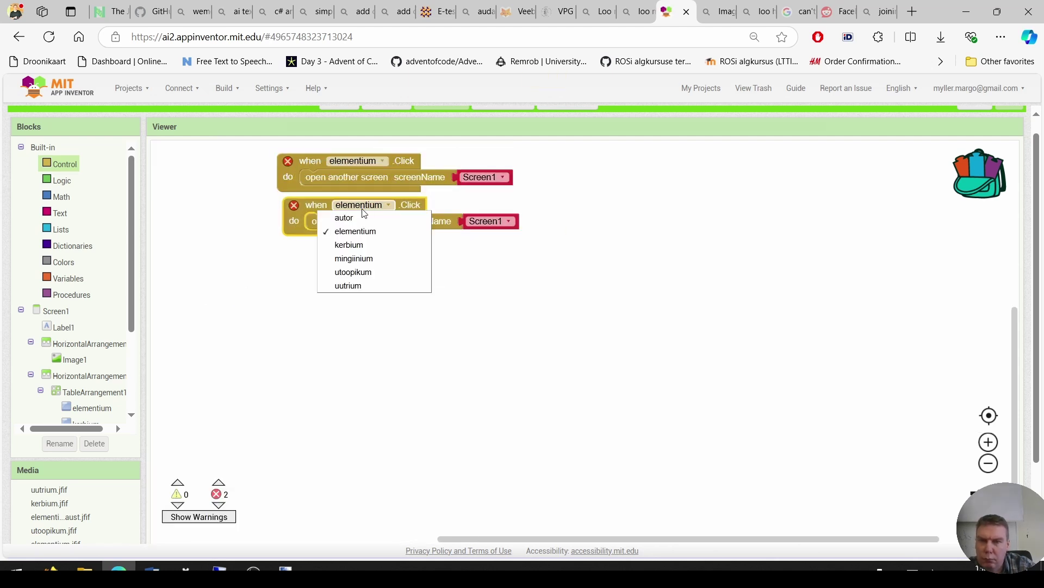
click(357, 243)
click(476, 223)
click(479, 259)
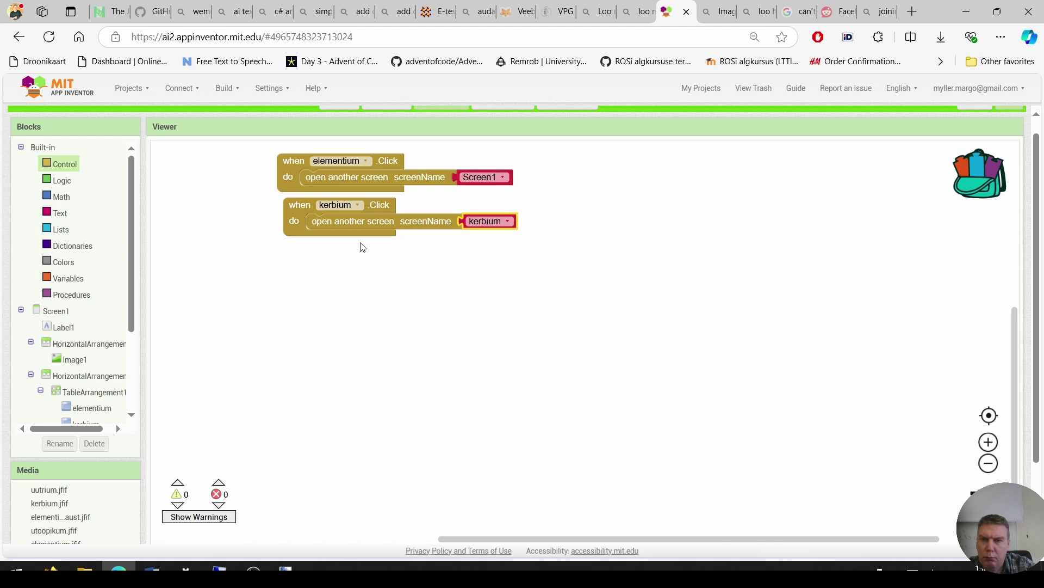
Duplicate the kerbium click handler below it and make the copy open the mingiinium screen for the mingiinium button.
right_click(300, 204)
click(326, 210)
drag(312, 245, 297, 263)
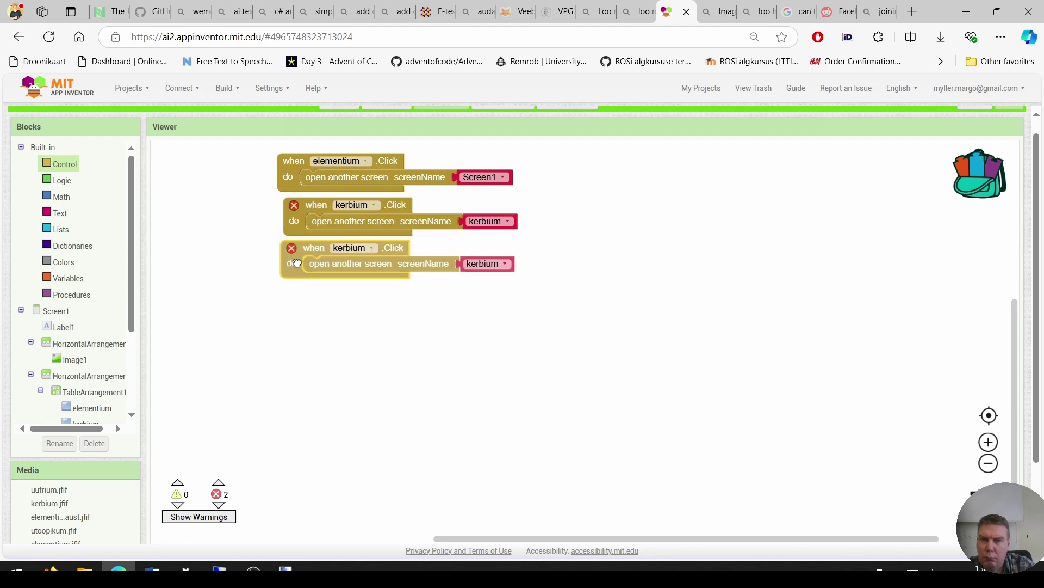
click(348, 248)
click(351, 299)
click(474, 267)
click(481, 314)
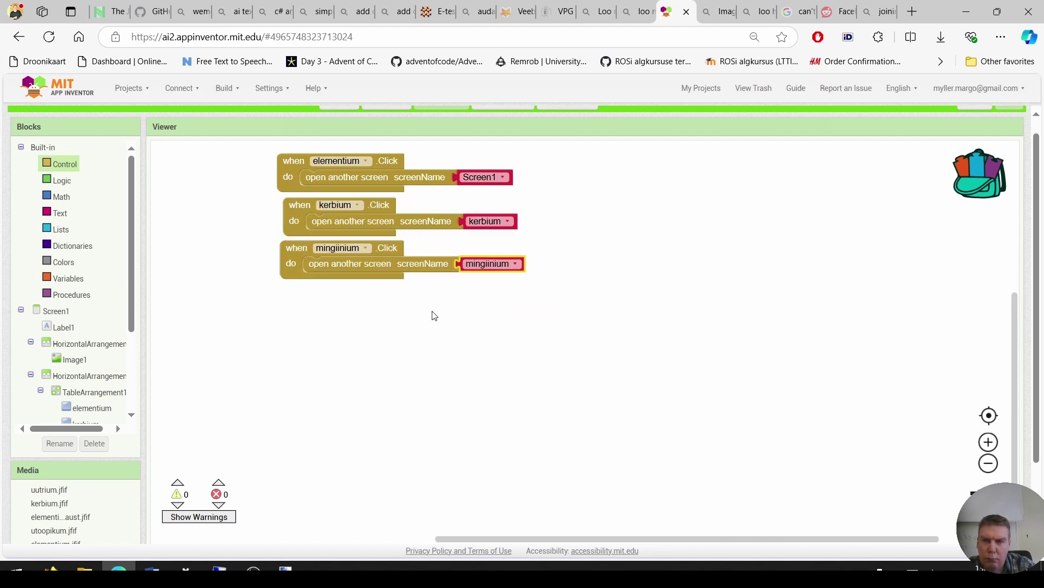
Duplicate the mingiinium click handler below it and make the copy open the utoopikum screen for the utoopikum button.
right_click(301, 262)
click(327, 269)
drag(326, 282, 289, 306)
click(348, 297)
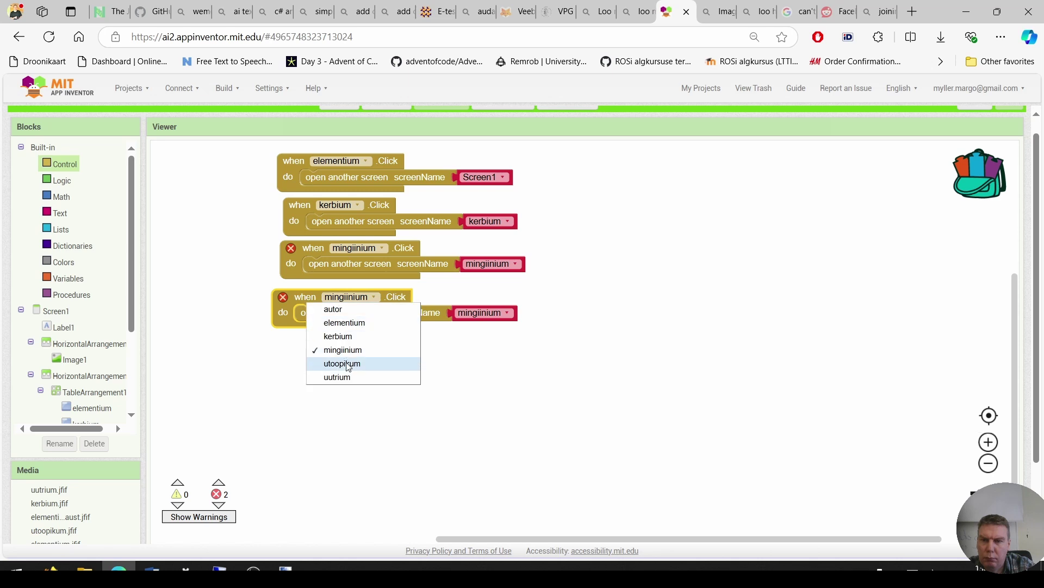
click(337, 364)
click(482, 313)
click(475, 378)
Duplicate the utoopikum click handler below it and make the copy open the uutrium screen for the uutrium button.
right_click(296, 299)
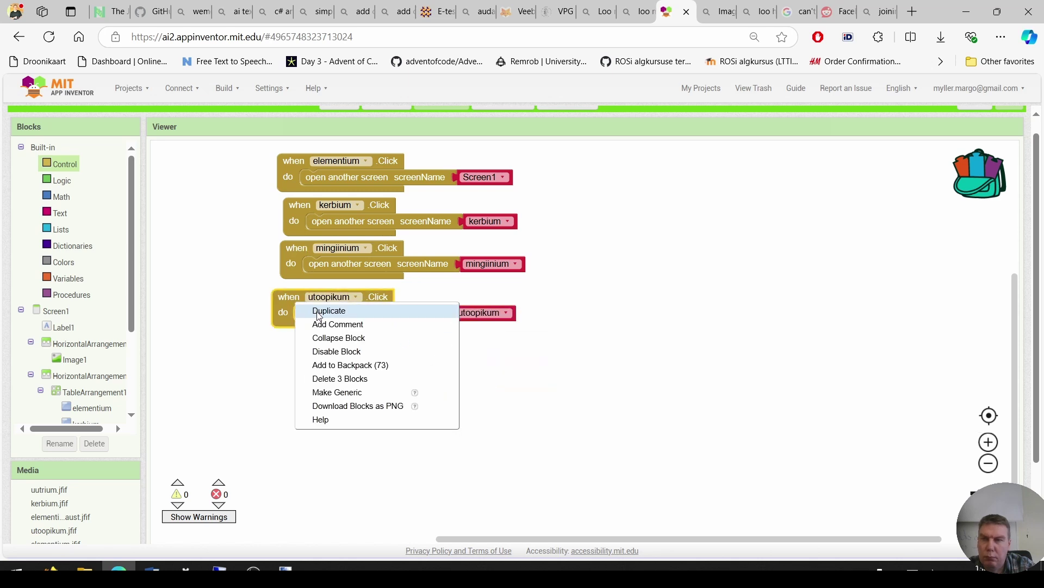
click(326, 308)
drag(312, 333, 303, 370)
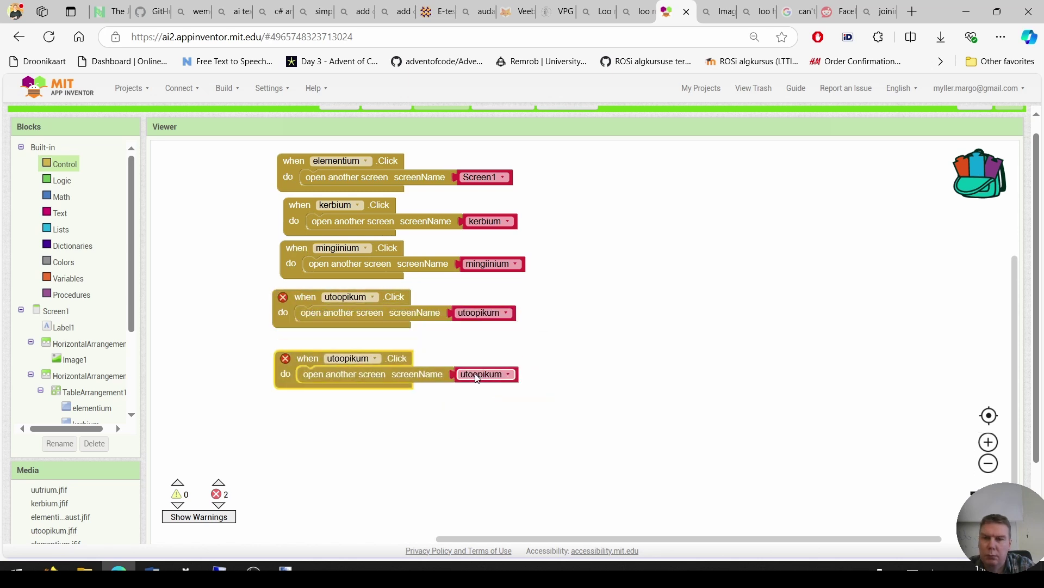
click(337, 358)
click(338, 439)
click(503, 379)
click(482, 457)
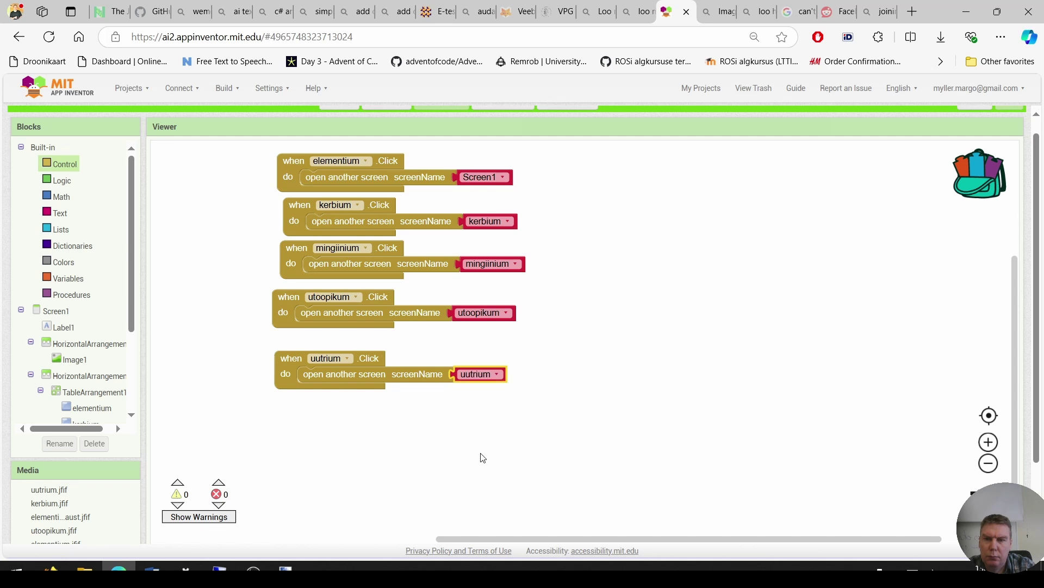
Start aiStarter and connect the Keemia project to the Android emulator.
click(16, 566)
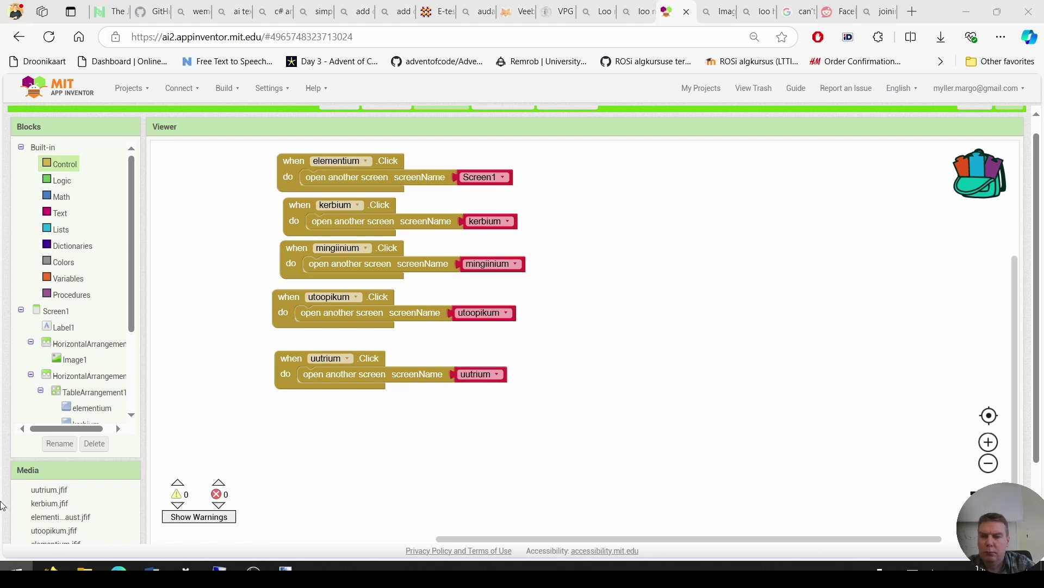
text(AI)
key(Return)
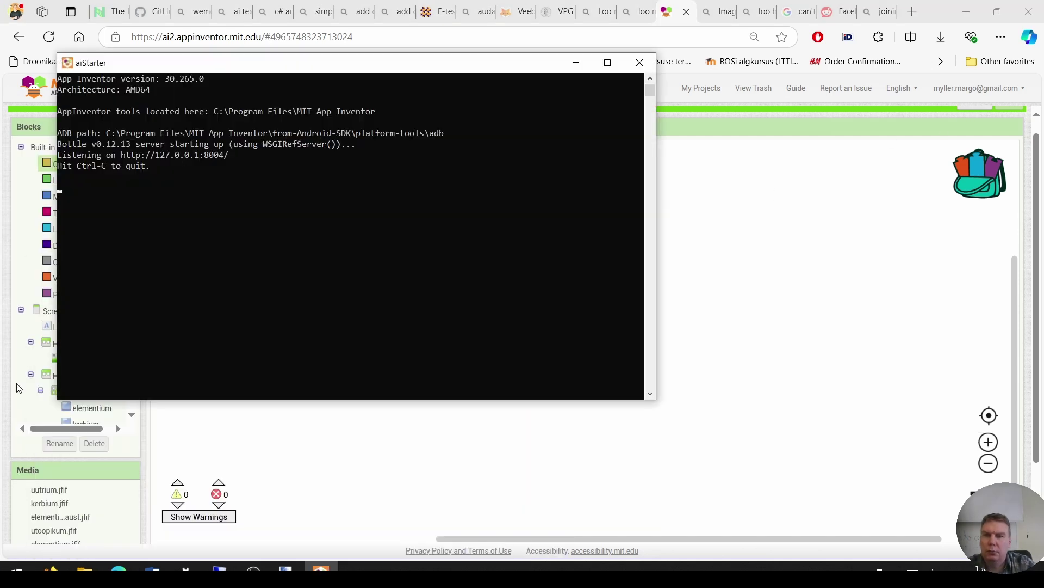
click(338, 427)
click(181, 89)
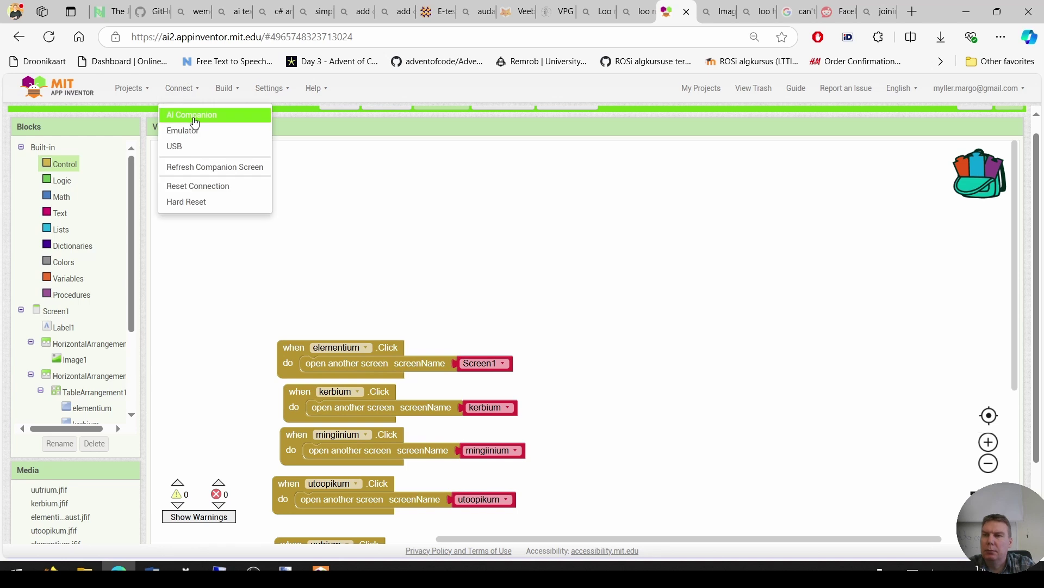
click(185, 130)
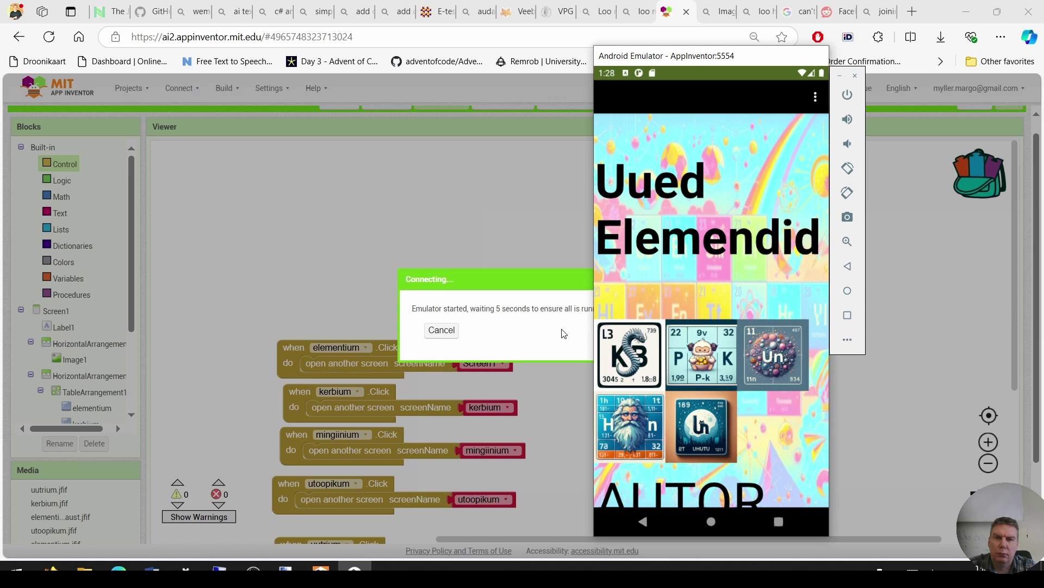
Load the Keemia app in the emulator and test its elementium and kerbium picture buttons.
click(711, 521)
click(721, 385)
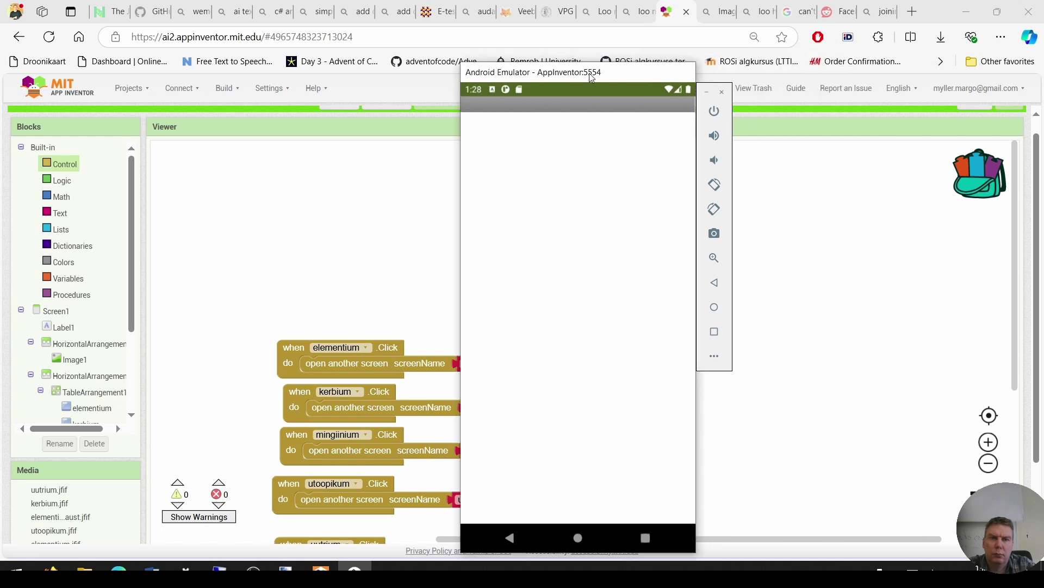
click(530, 248)
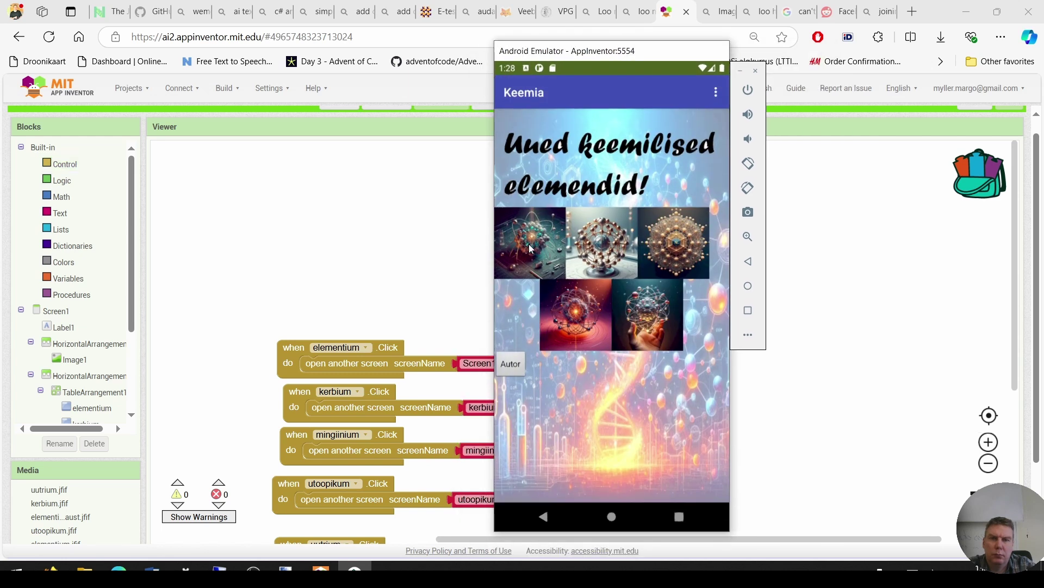
click(601, 243)
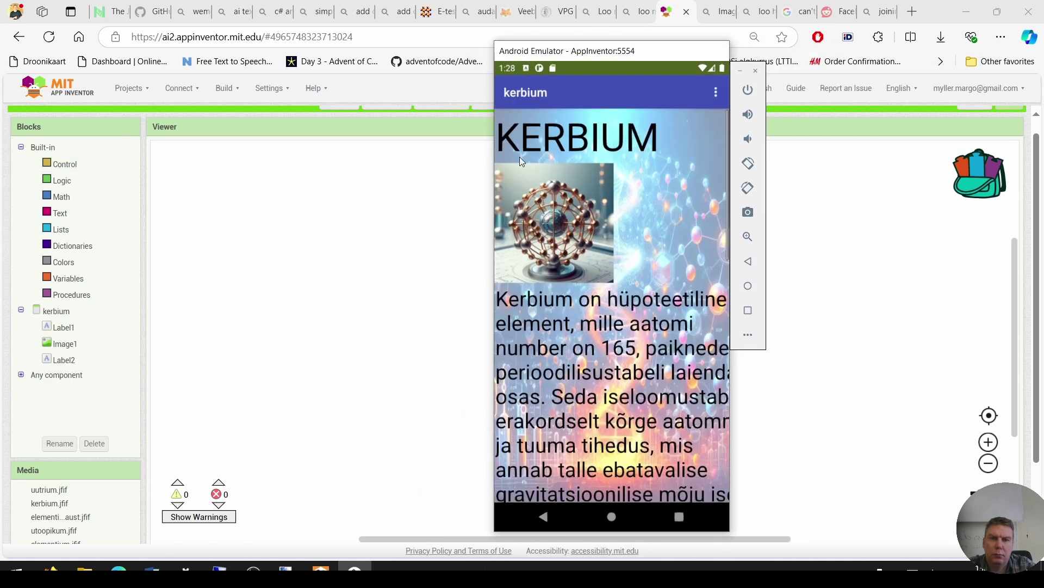
Leave the kerbium screen in the emulator, try reopening the app from the recent apps, and return to App Inventor.
click(544, 516)
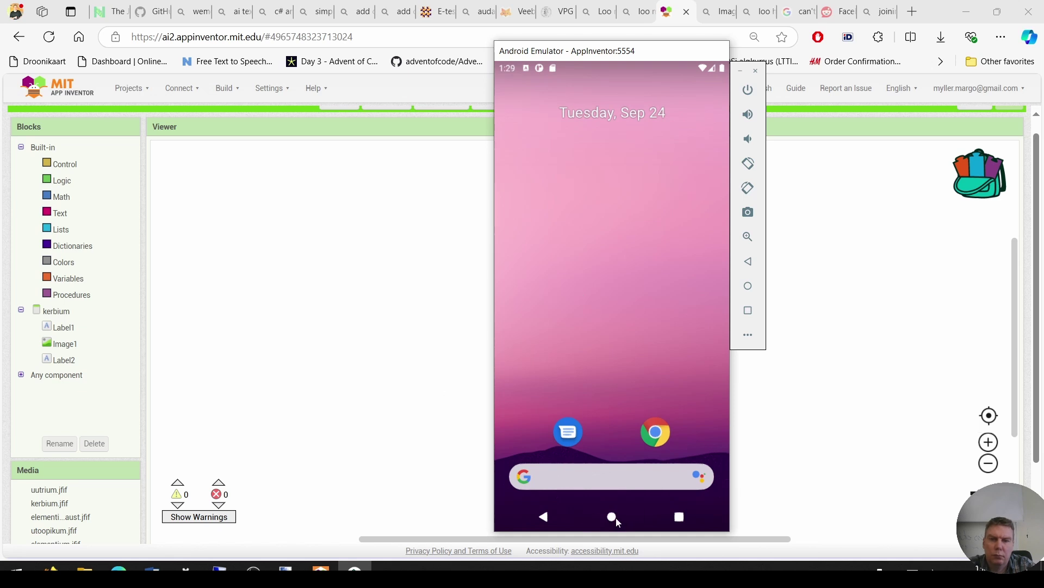
click(680, 520)
click(627, 353)
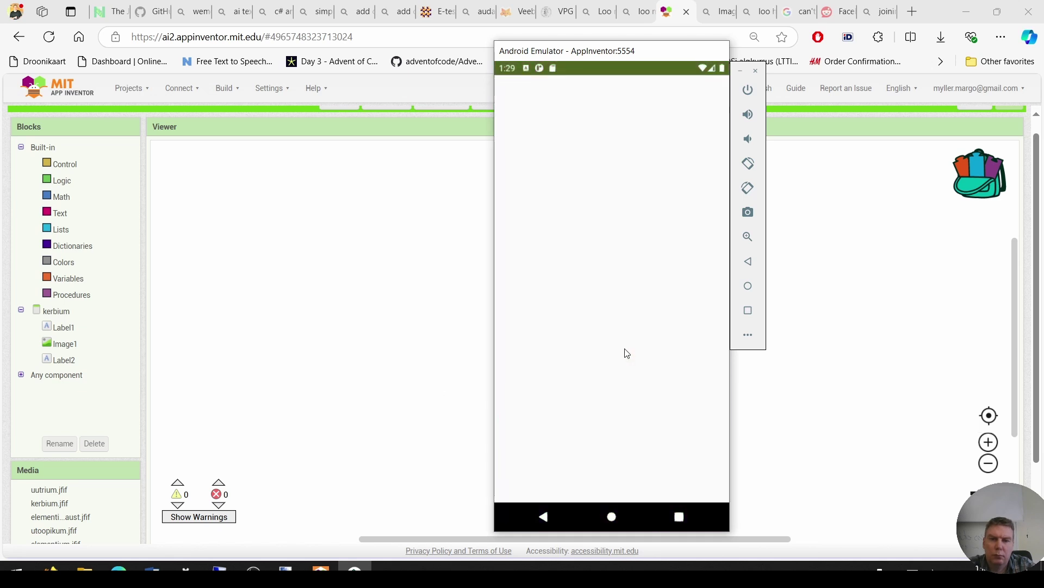
click(395, 330)
scroll(394, 328, up, 1)
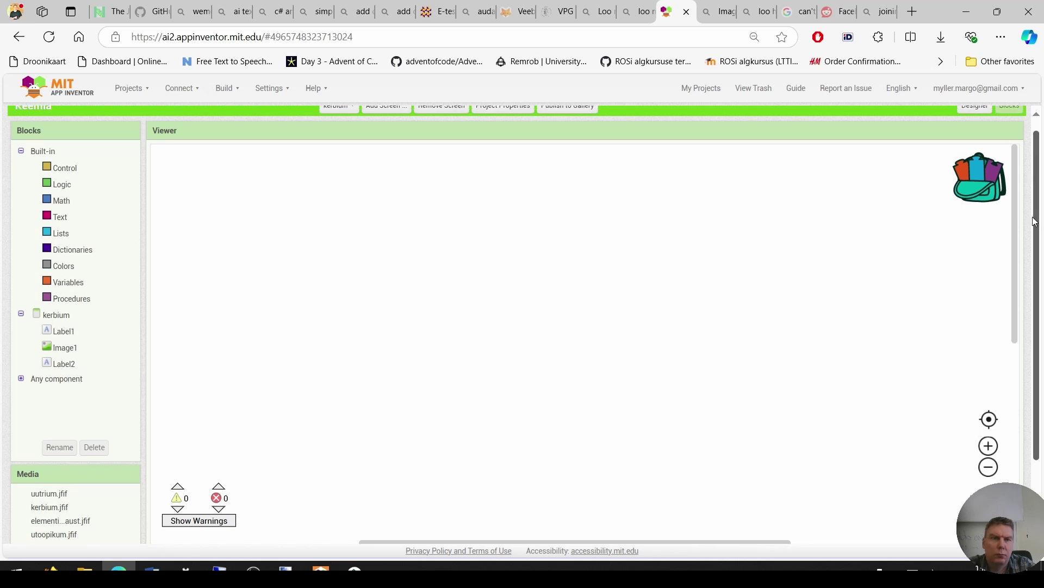
Switch the blocks editor to Screen1 and reconnect the project to the Android emulator.
click(337, 118)
click(342, 139)
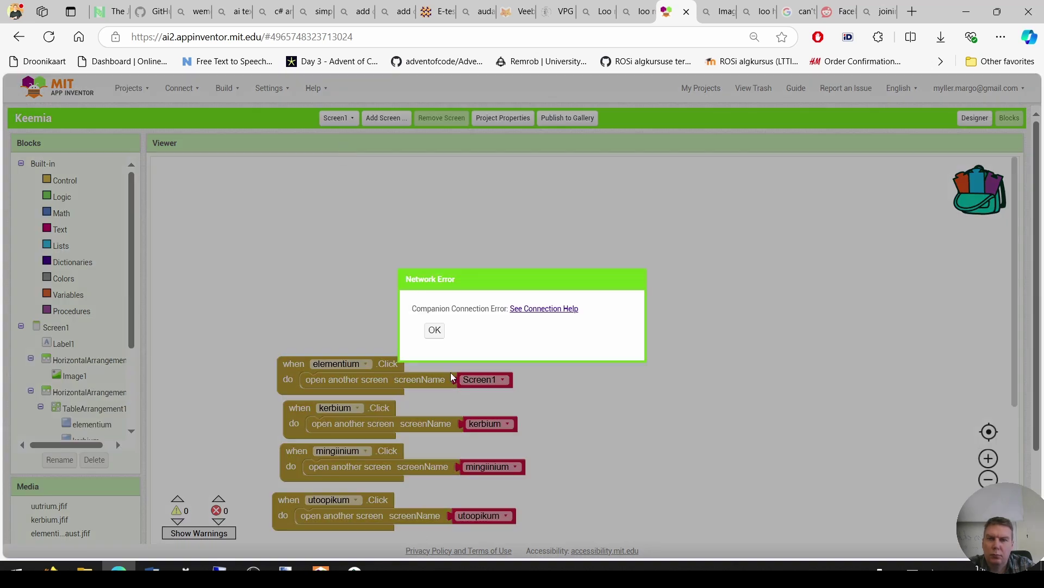
click(435, 330)
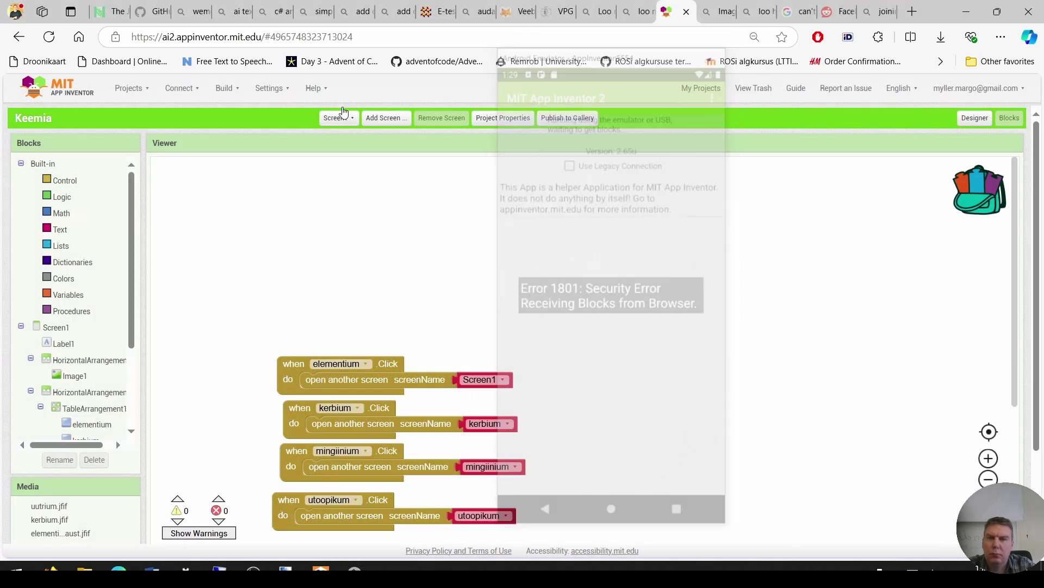
click(182, 89)
click(203, 132)
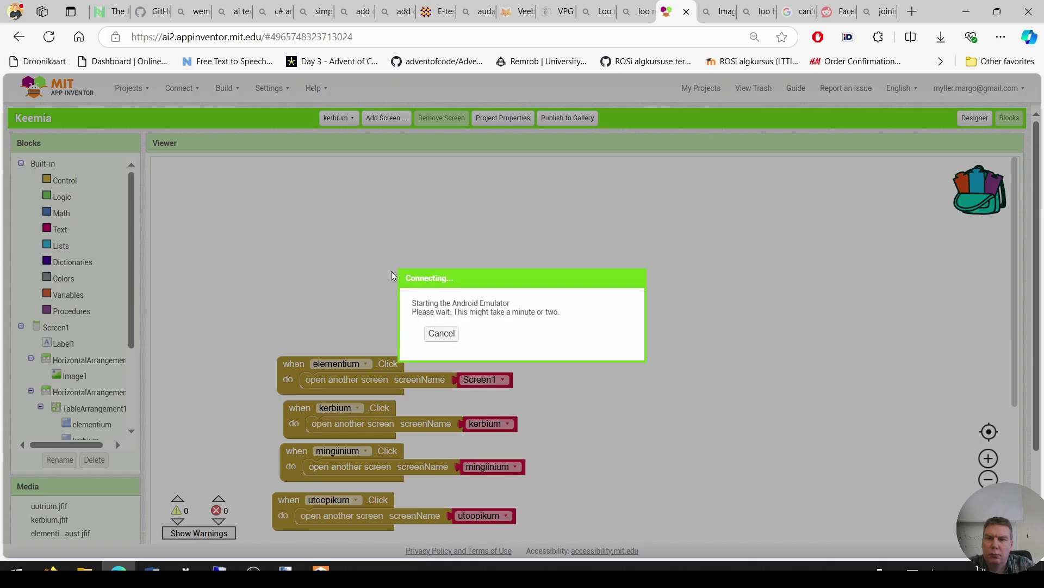
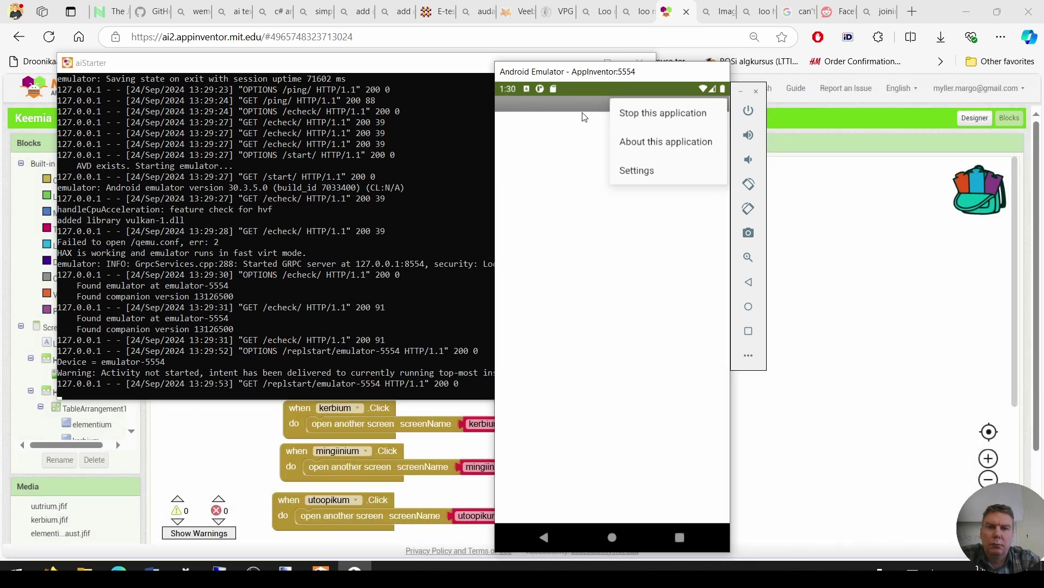
click(586, 113)
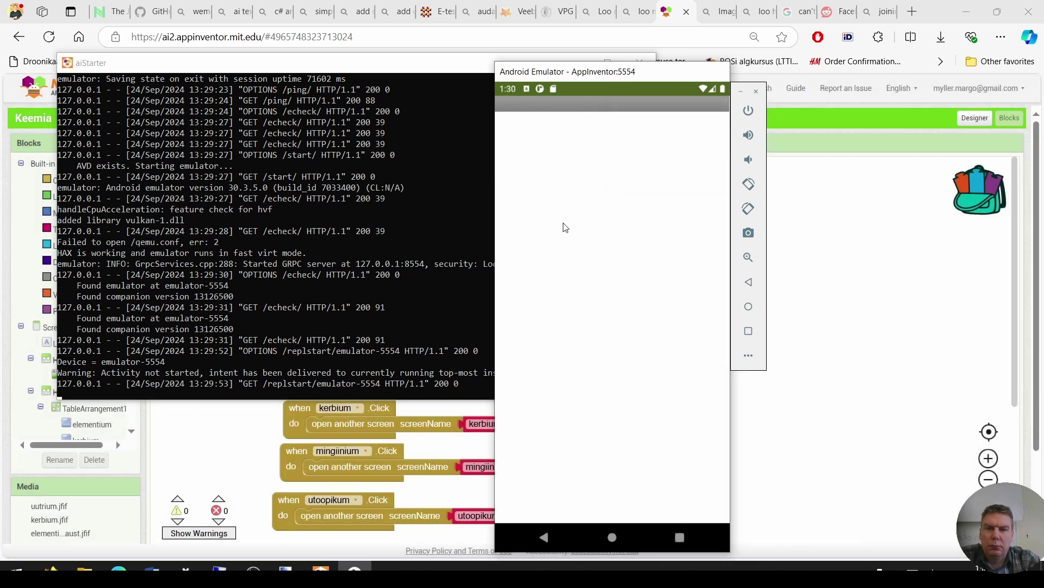
Set the elementium click handler on Screen1 to open the elementium screen.
click(260, 456)
scroll(406, 231, down, 3)
click(462, 231)
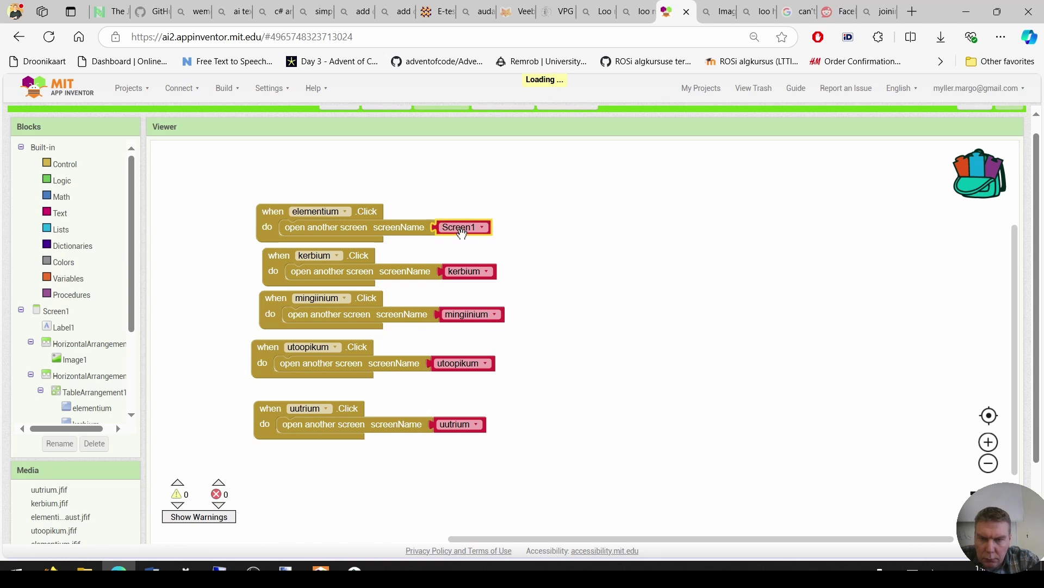
click(466, 228)
click(463, 250)
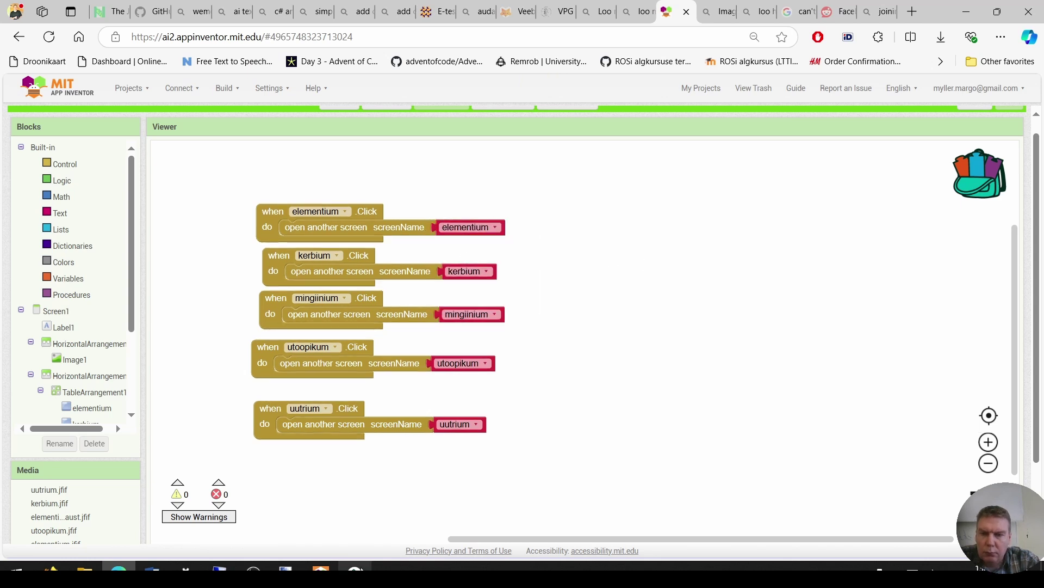
Open the elementium screen in the emulator and read through its description text.
key(alt+Tab)
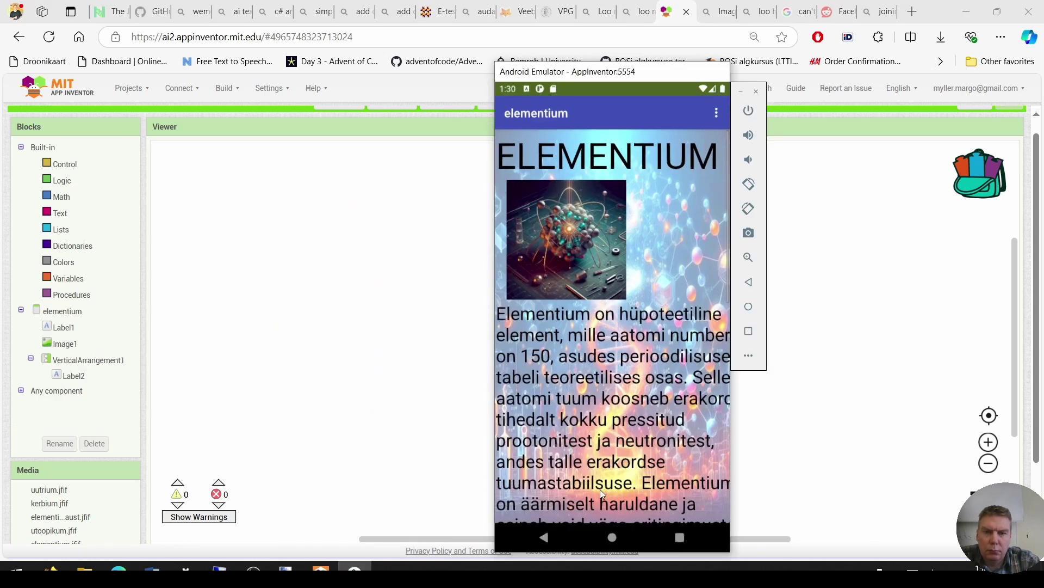
scroll(641, 387, down, 4)
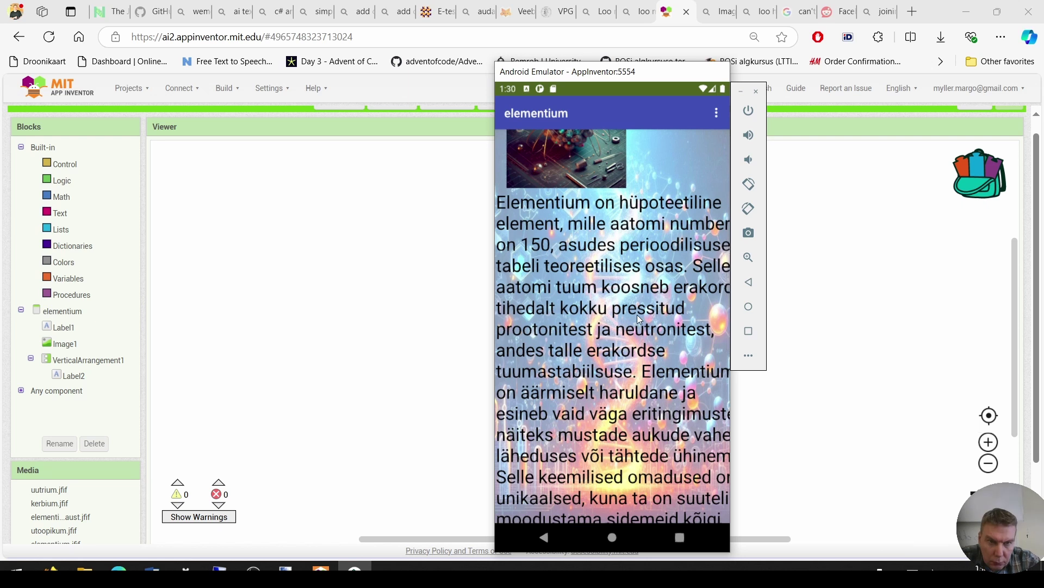
scroll(613, 523, up, 4)
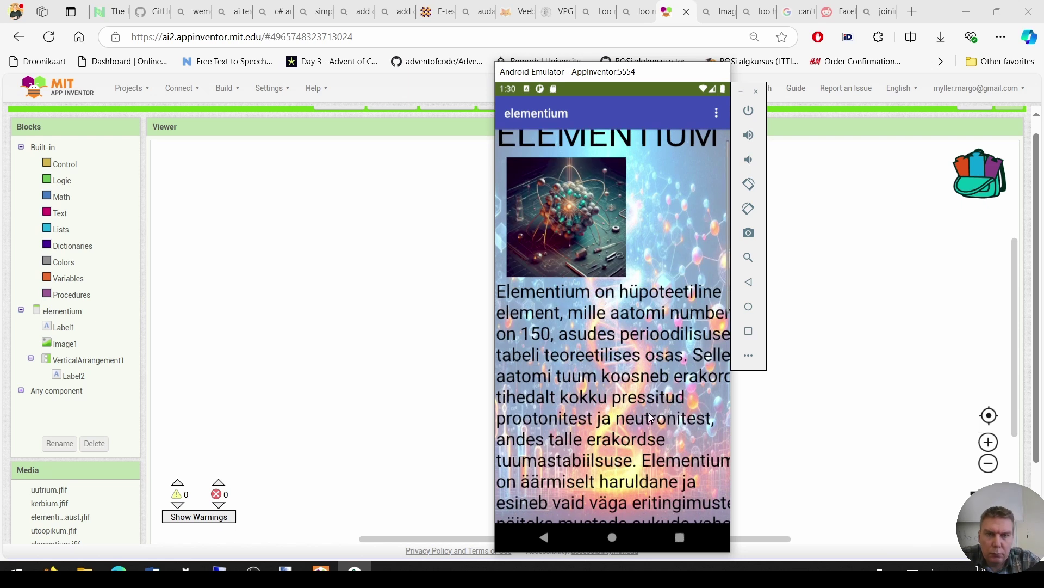
scroll(643, 307, down, 15)
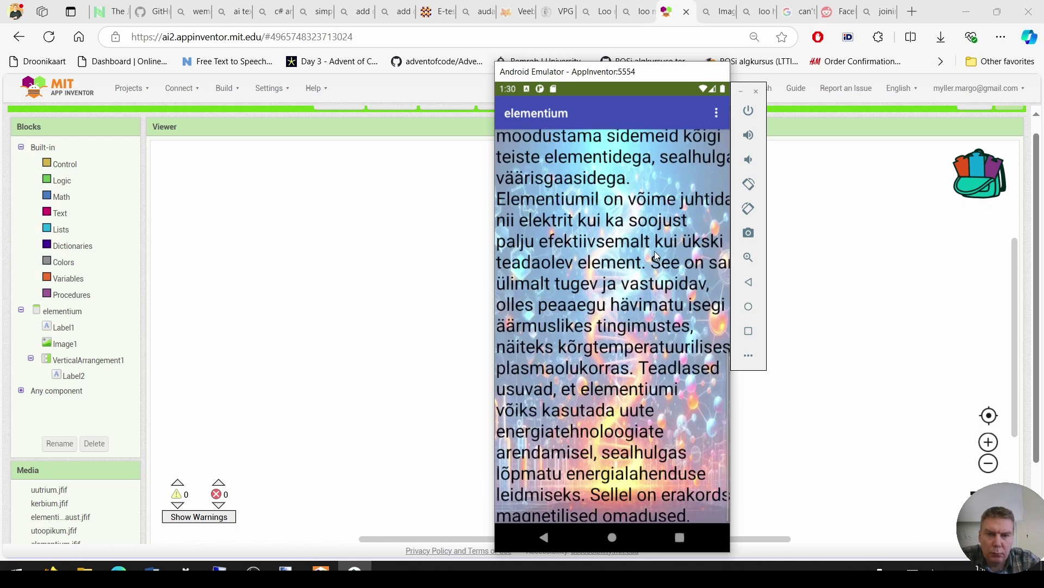
scroll(643, 308, up, 8)
Return to the elementium screen's design, add a button above its title and rename the component TAGASI.
click(383, 285)
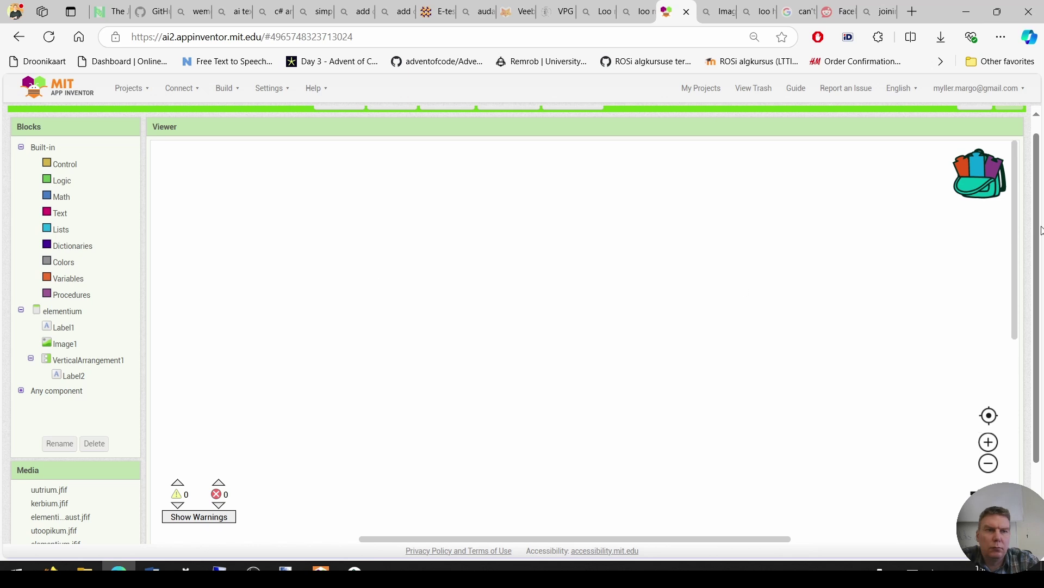
scroll(1037, 178, up, 1)
click(971, 121)
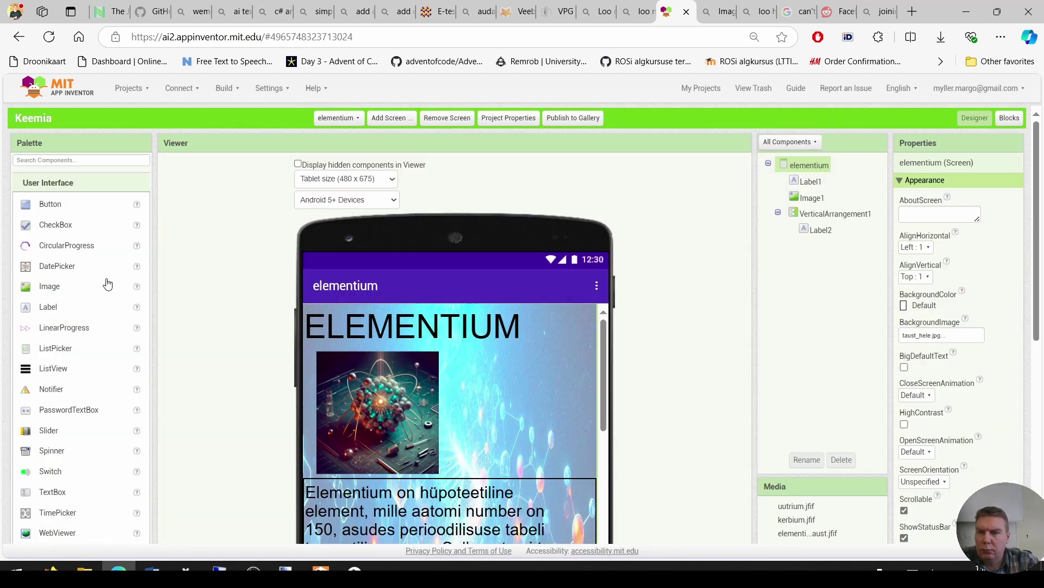
drag(66, 203, 336, 313)
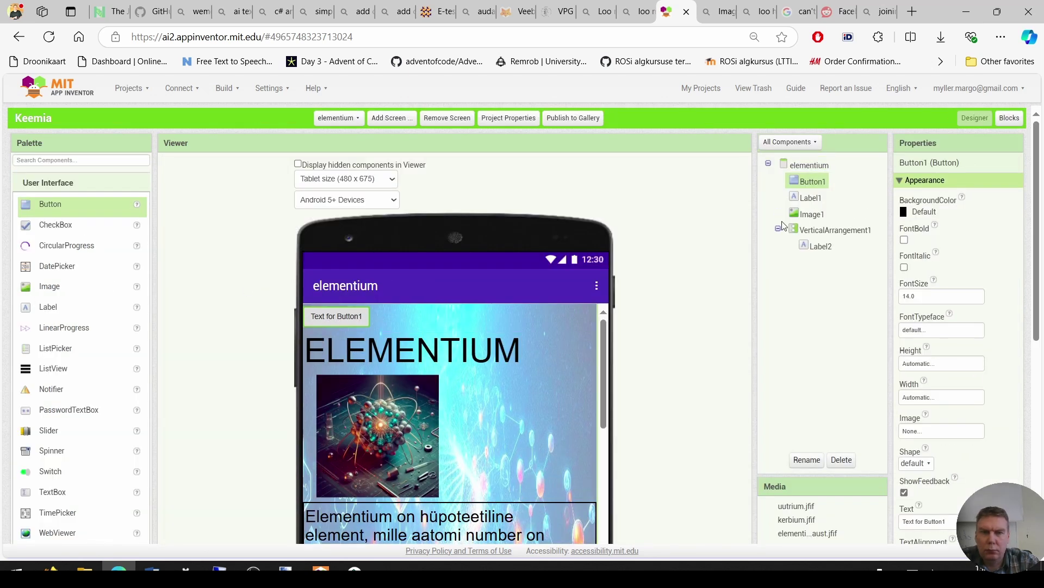
click(808, 460)
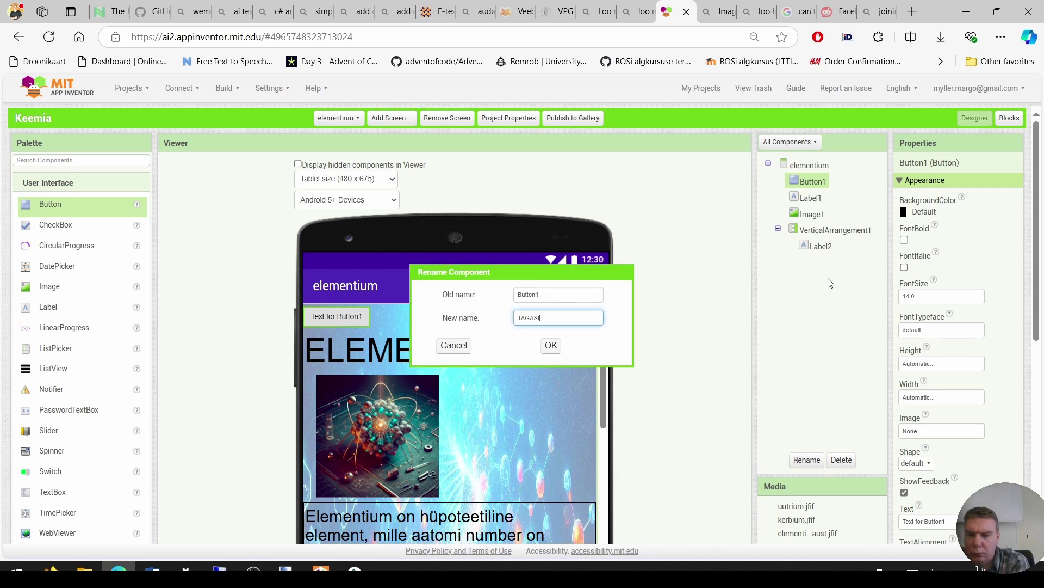
click(551, 346)
Build a click handler for the TAGASI button on the elementium screen that opens Screen1.
click(1009, 118)
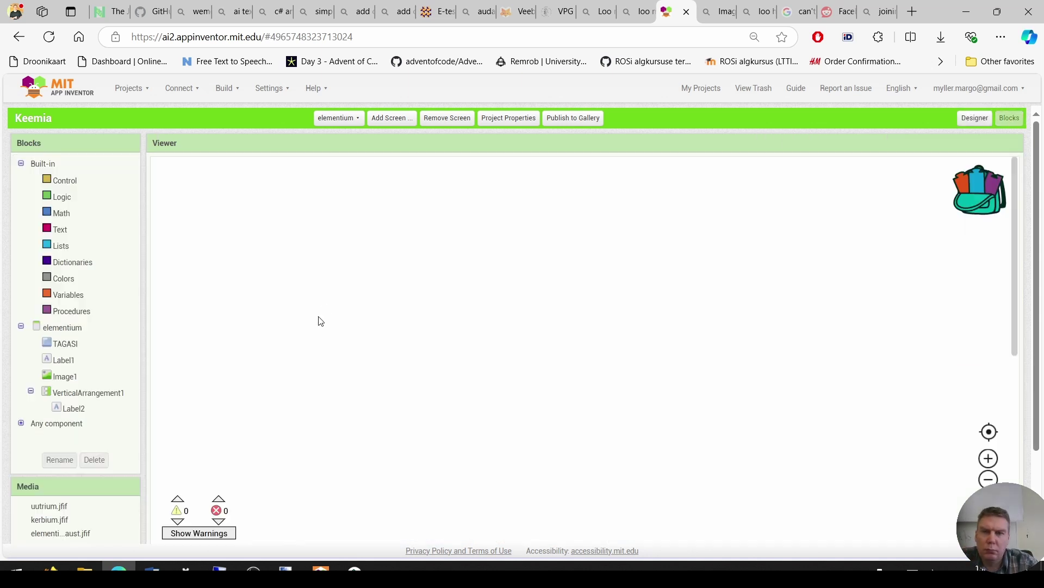
click(71, 347)
drag(175, 171, 373, 202)
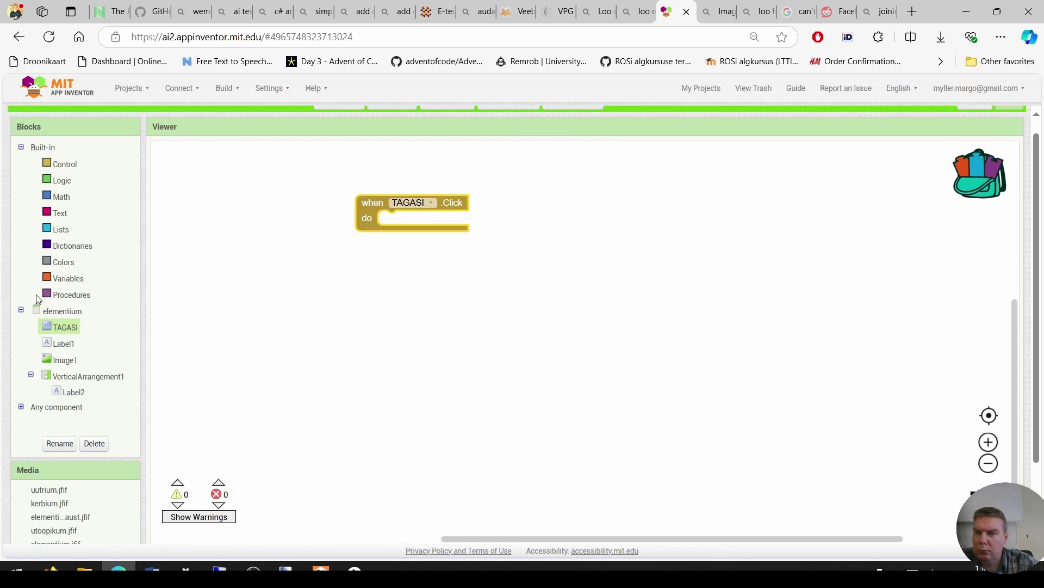
click(64, 164)
scroll(239, 469, down, 5)
drag(359, 458, 576, 223)
Test navigation between the elementium screen and Screen1 in the emulator using the new button and the elementium picture.
click(354, 570)
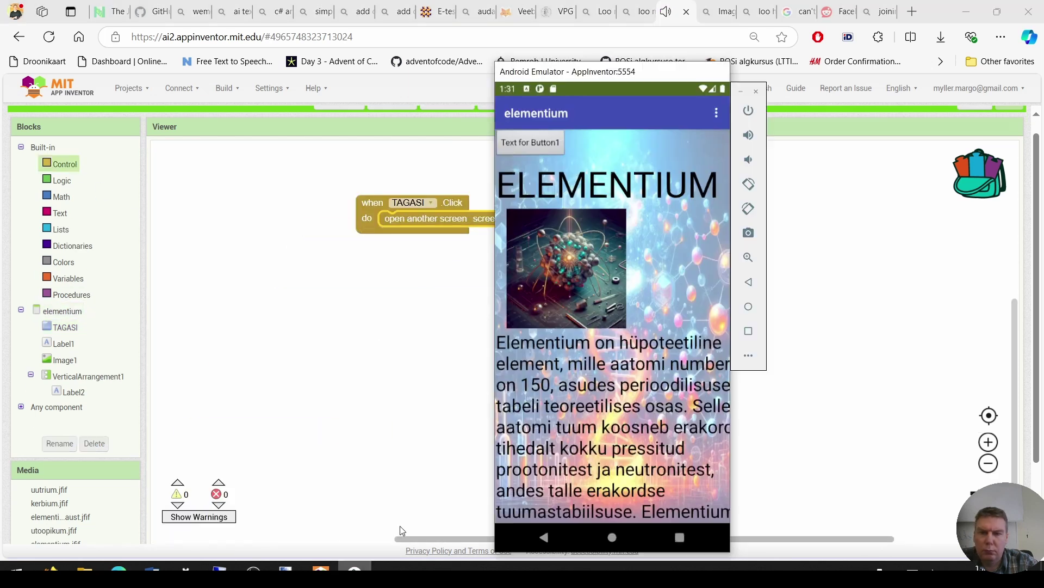
click(526, 143)
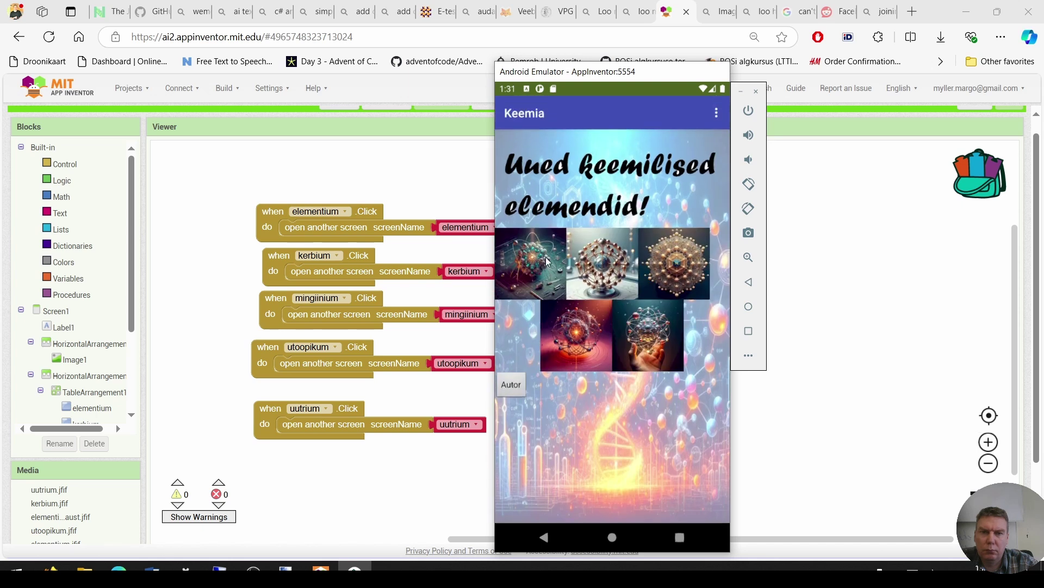
click(546, 260)
click(532, 140)
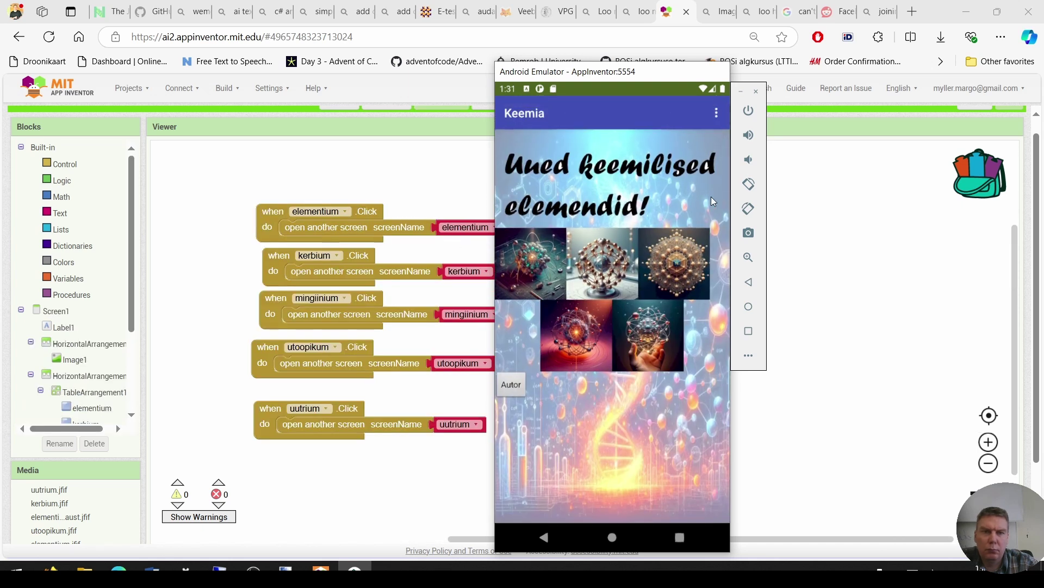
click(660, 216)
Give the elementium screen's TAGASI button the text Tagasi, a rounded shape and font size 20.
click(966, 110)
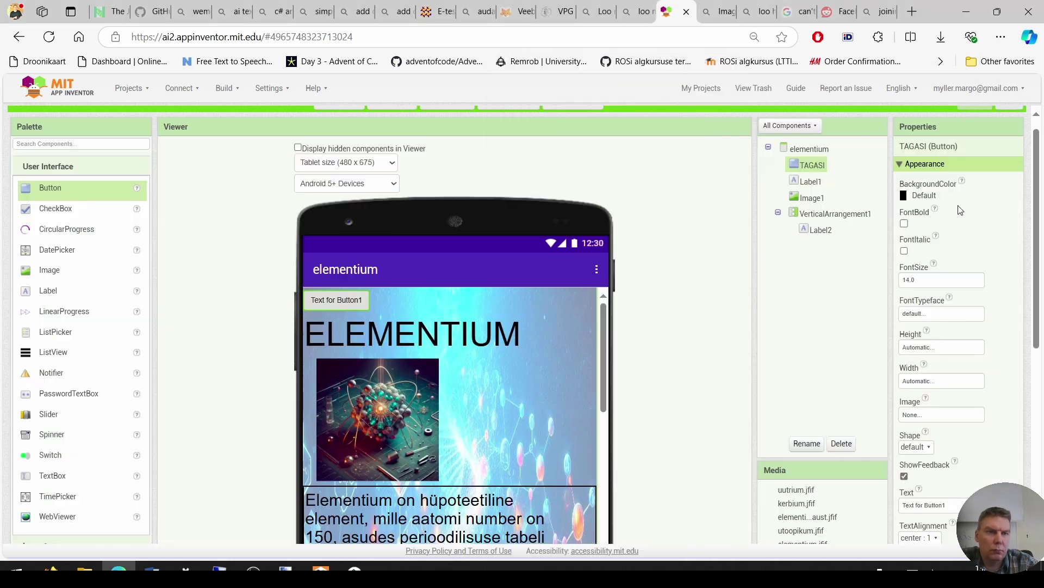
scroll(133, 353, down, 1)
click(949, 436)
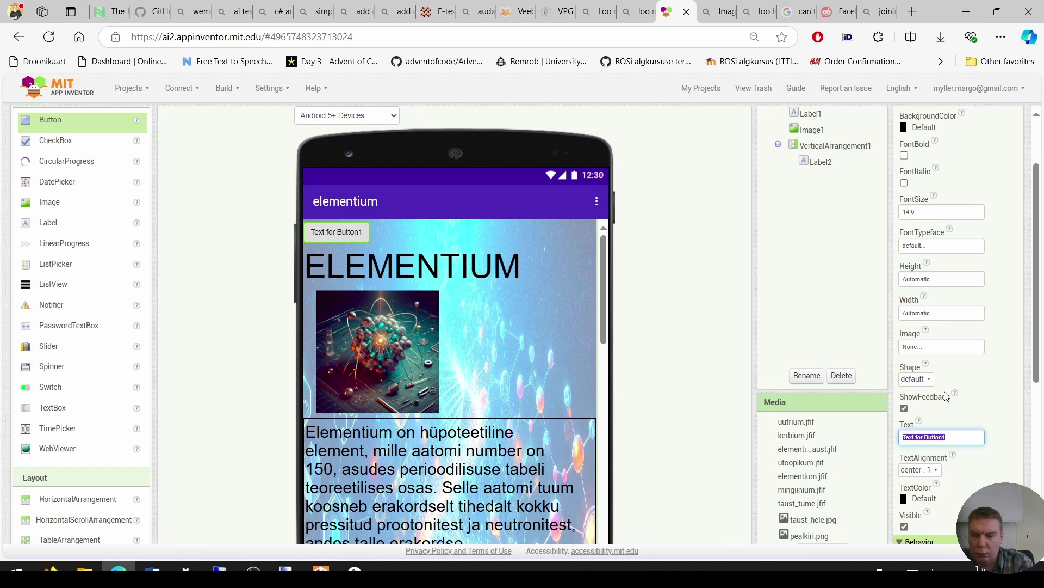
text(Tagasi)
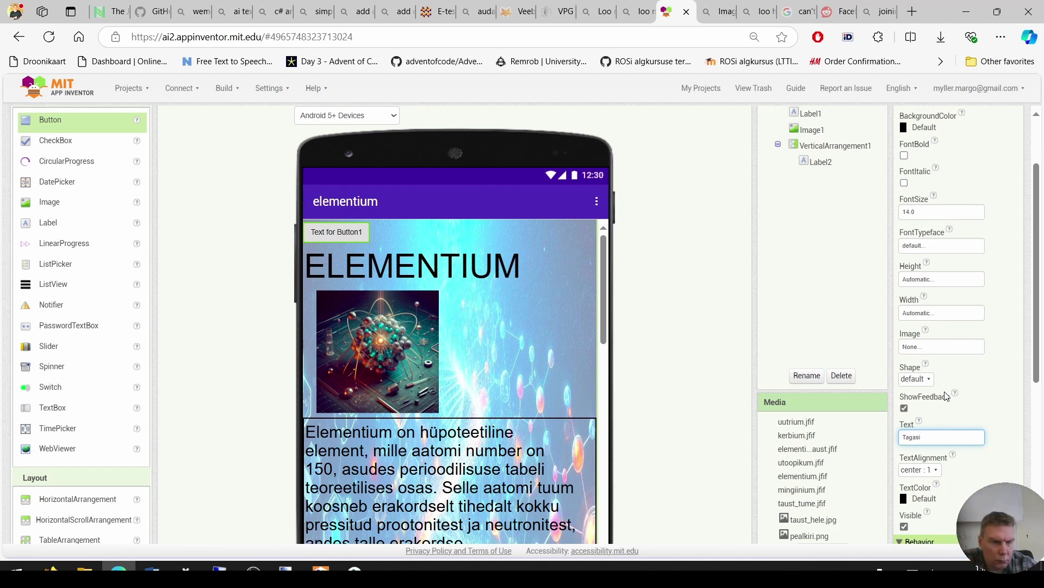
click(916, 379)
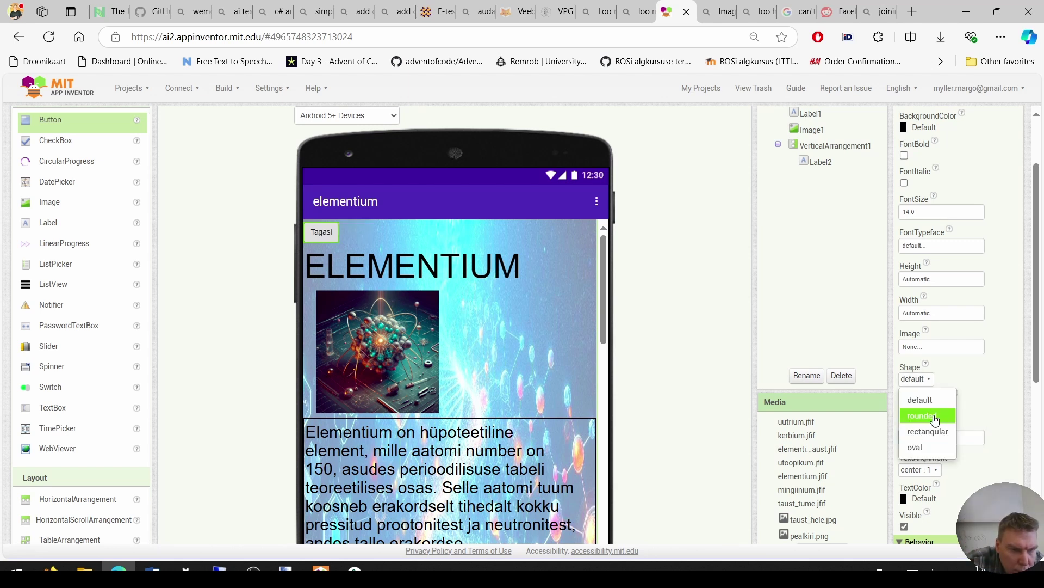
click(923, 415)
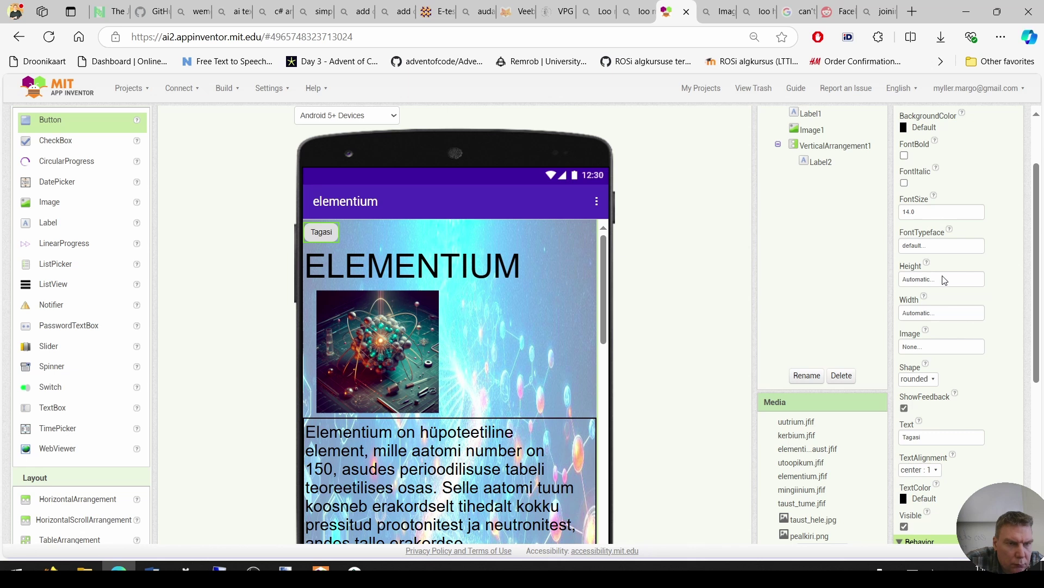
click(925, 212)
text(20)
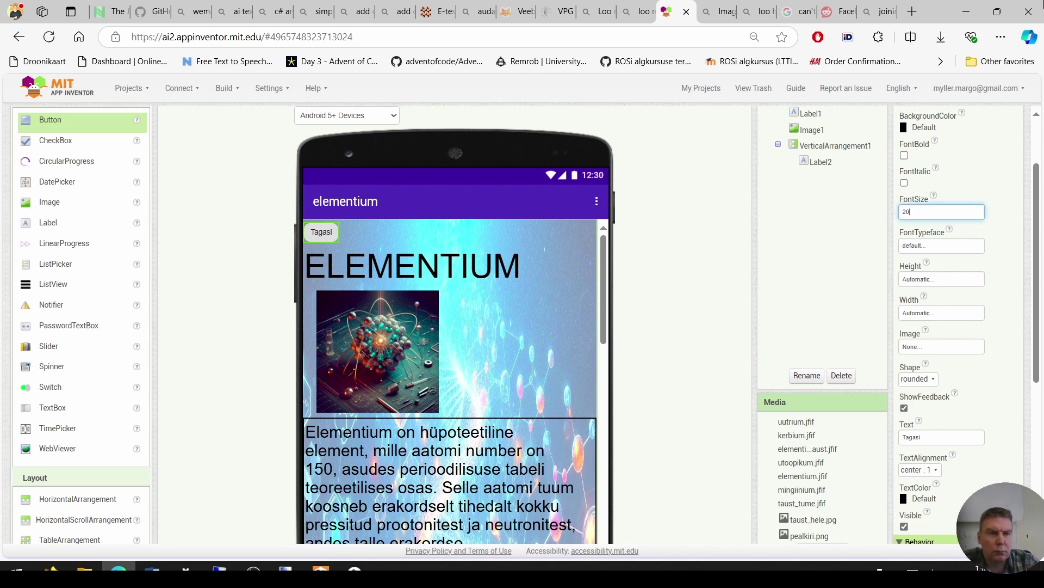
key(Return)
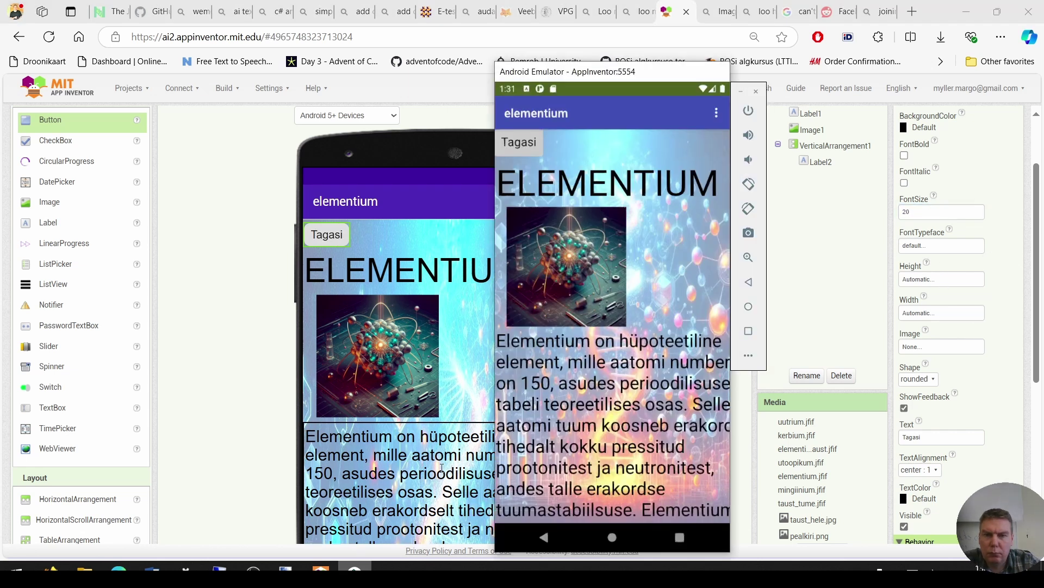
Retest the Tagasi button and the elementium picture button in the emulator, finishing on the elementium screen.
click(529, 142)
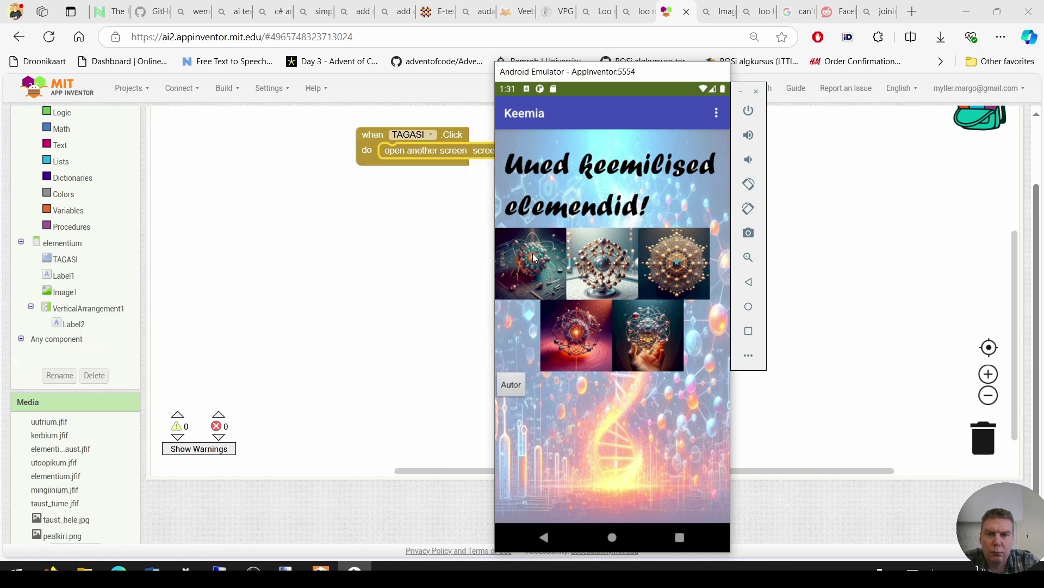
click(534, 253)
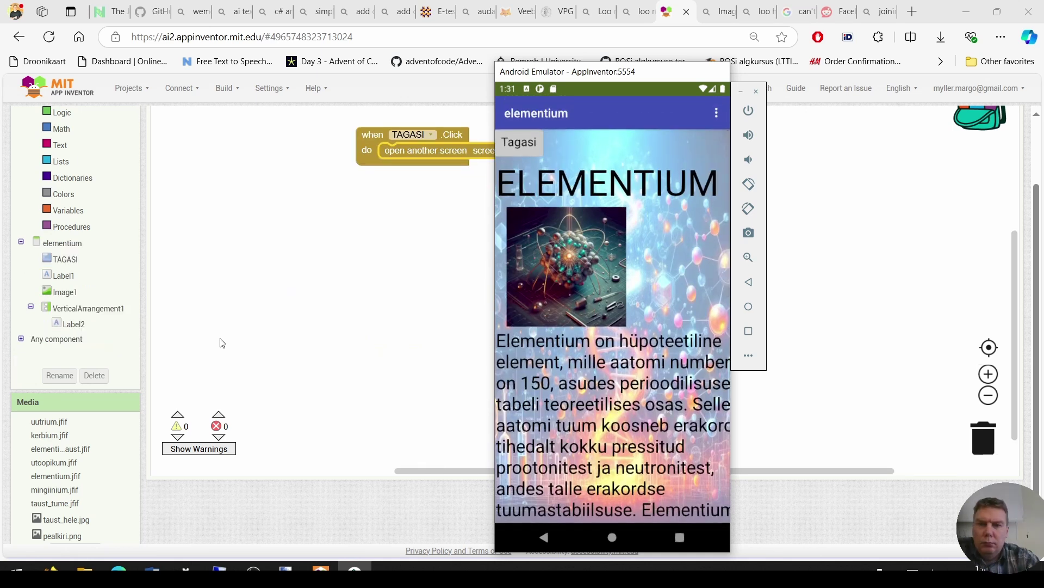
click(524, 140)
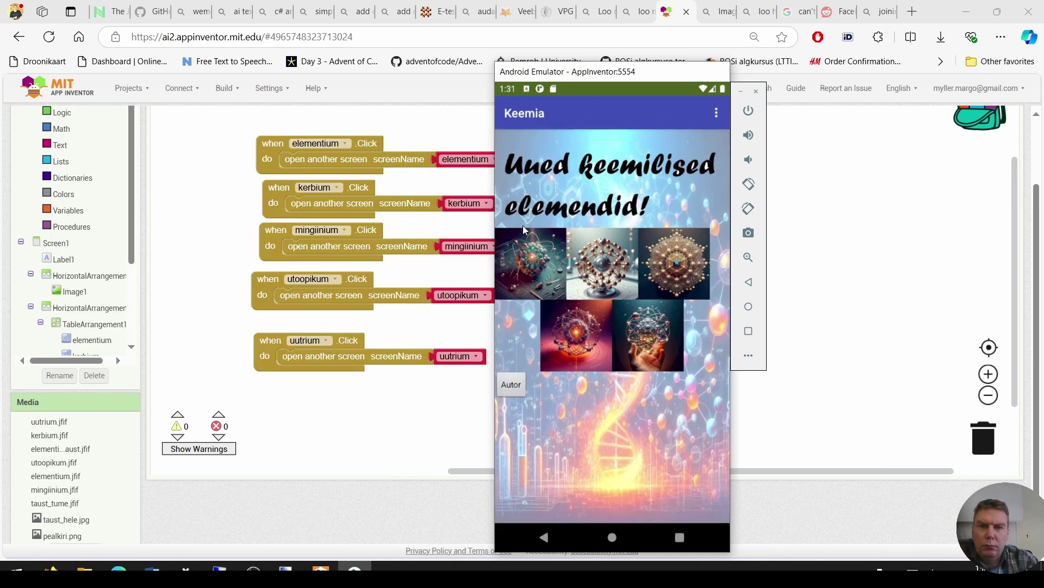
click(523, 225)
Copy the TAGASI click handler into the backpack for reuse on other screens.
click(372, 166)
drag(372, 165, 979, 143)
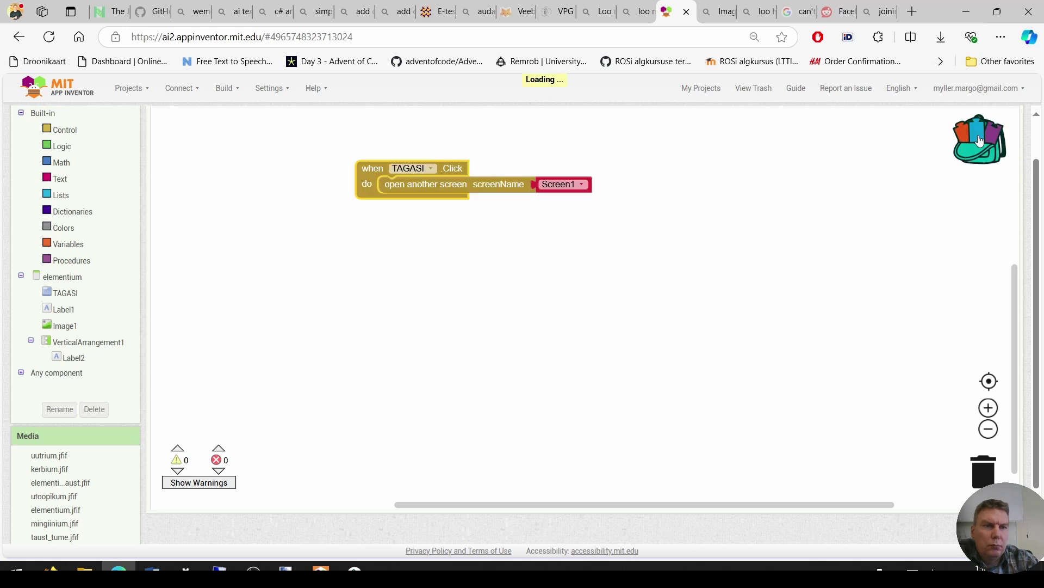
scroll(712, 290, up, 5)
scroll(556, 131, up, 2)
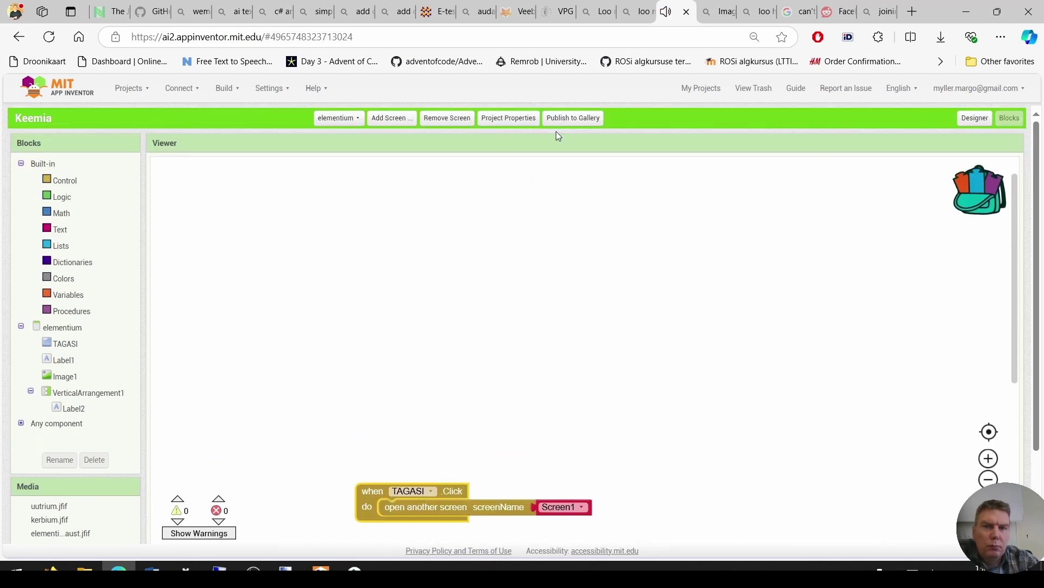
Add a button above the KERBIUM title on the kerbium screen and set its text to Tagasi.
click(338, 118)
click(343, 167)
click(974, 118)
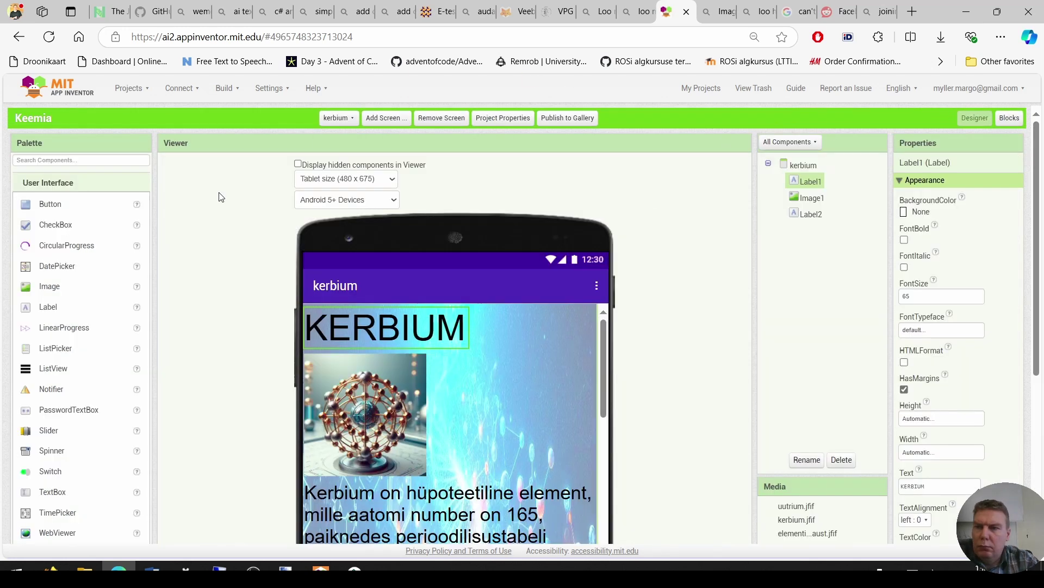
drag(68, 209, 348, 308)
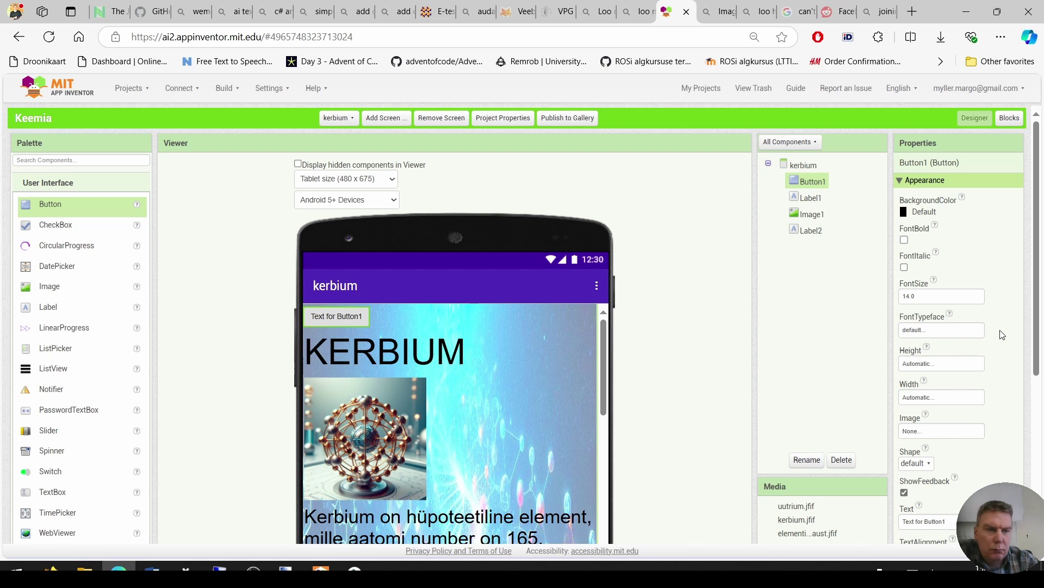
scroll(954, 374, down, 3)
triple_click(954, 385)
text(Tagasi)
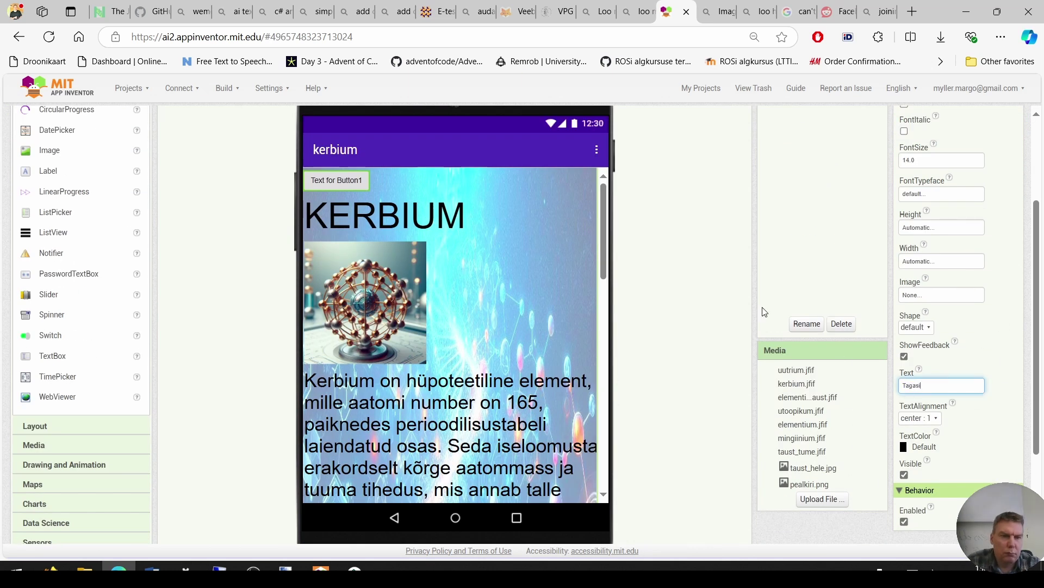
Rename the kerbium screen's new button component as tagasi.
scroll(843, 360, up, 3)
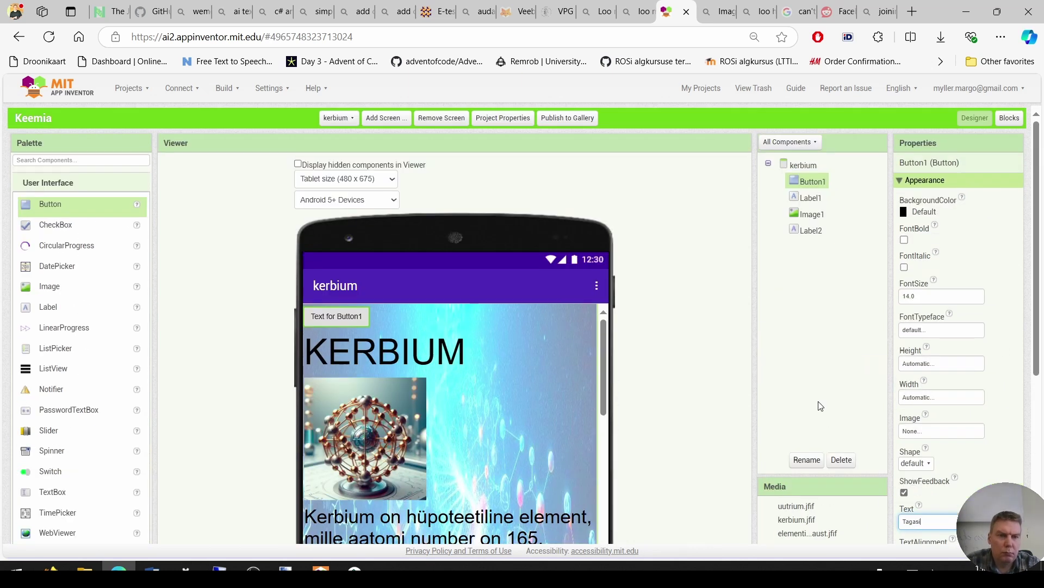
click(801, 461)
text(tagasi)
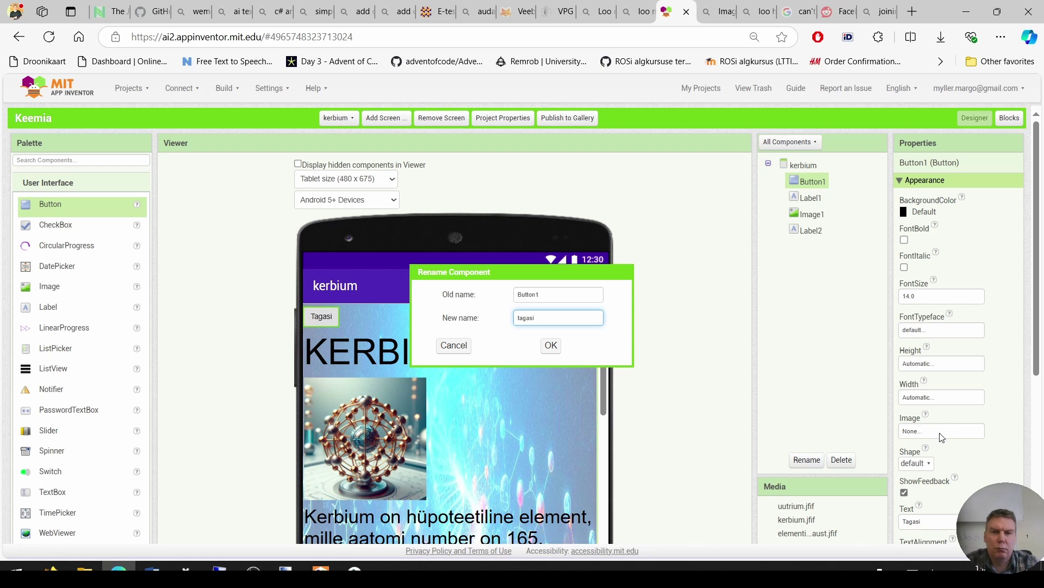
click(552, 346)
Build a Click handler for the kerbium screen's tagasi button that opens another screen, Screen1.
click(1009, 118)
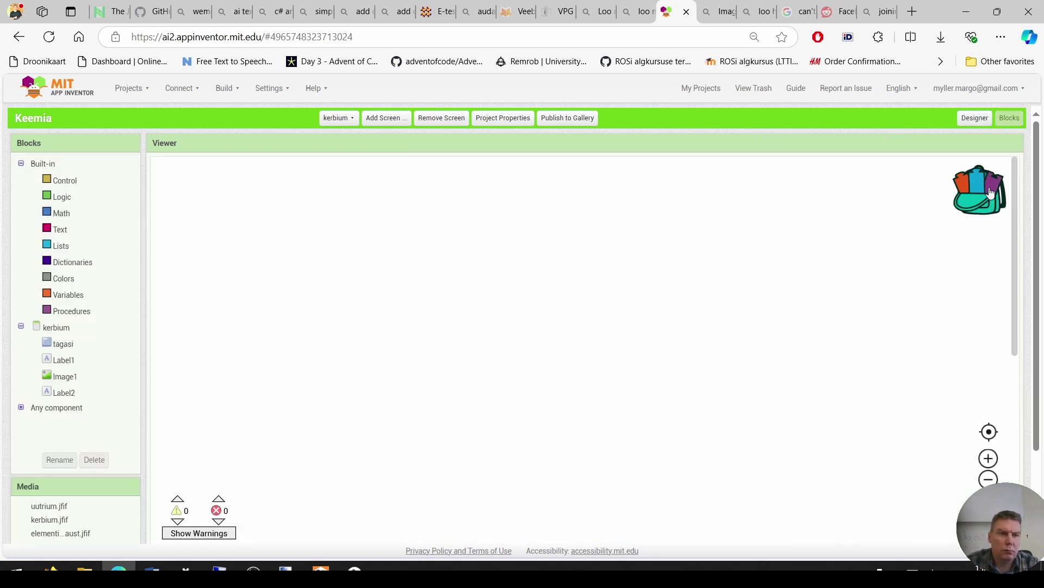
click(982, 201)
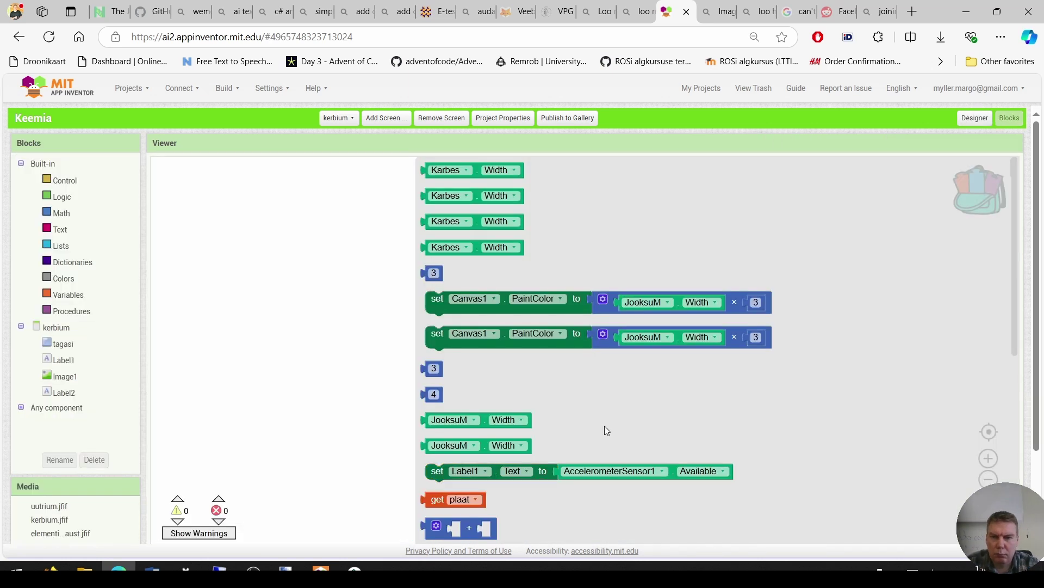
scroll(276, 262, down, 1)
click(63, 327)
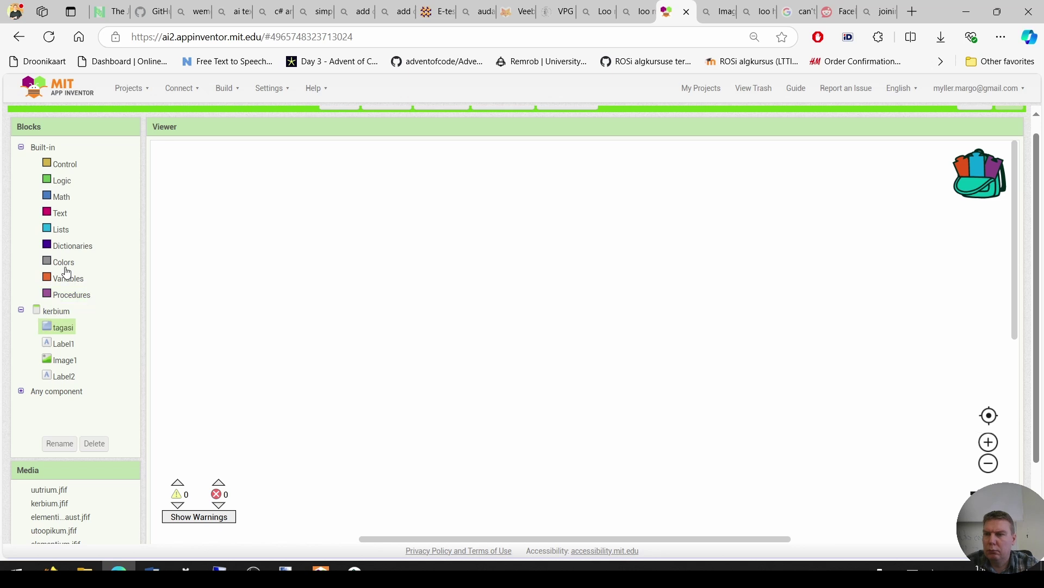
drag(214, 156, 214, 157)
click(61, 164)
scroll(262, 401, down, 5)
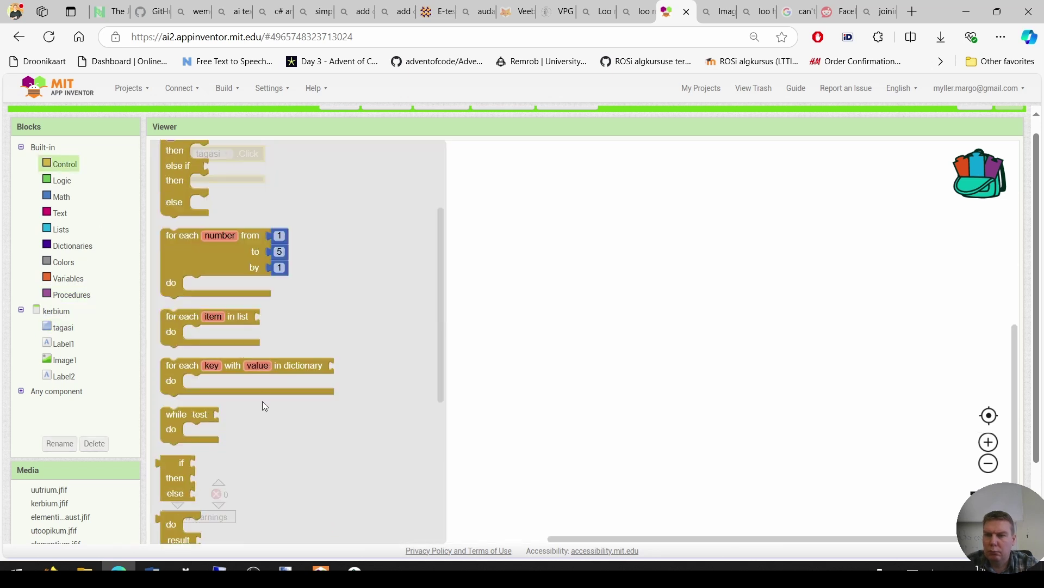
drag(269, 313, 272, 188)
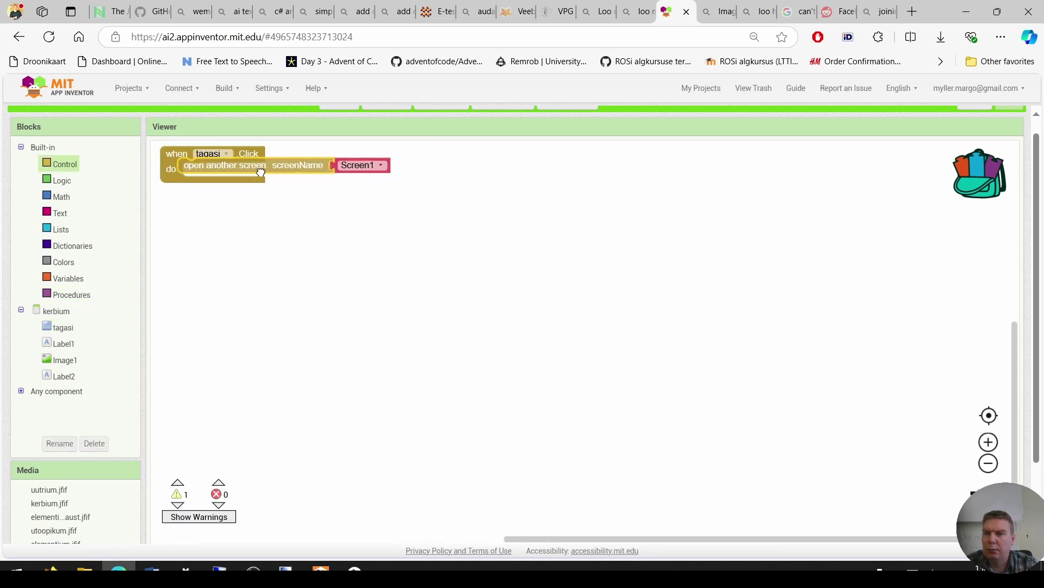
Add a button above the MINGIINIUM title on the mingiinium screen and set its text to Tagasi.
click(342, 109)
click(346, 169)
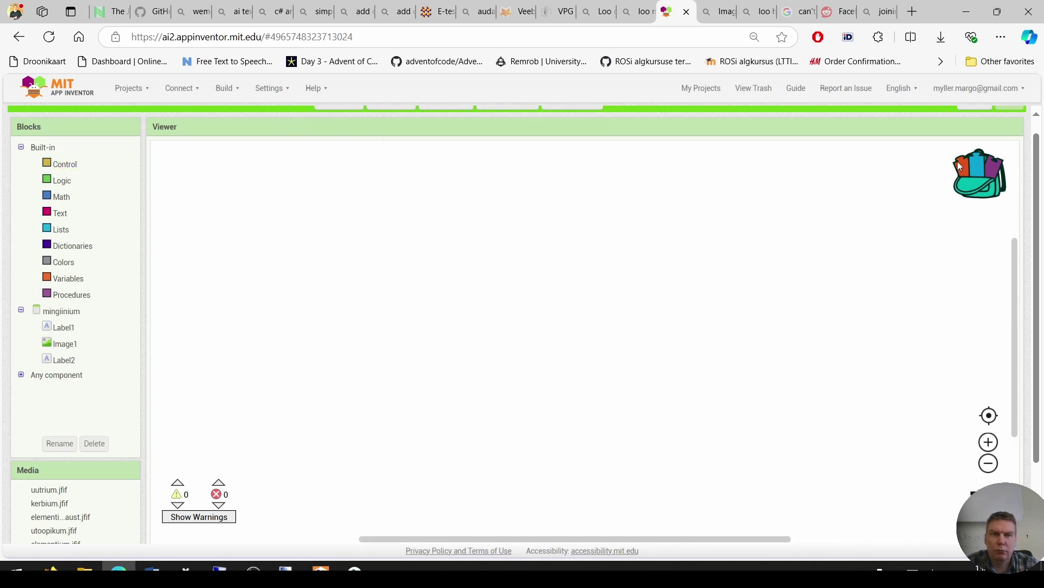
click(981, 110)
drag(51, 188, 307, 288)
scroll(927, 436, down, 1)
click(927, 435)
text(Tagasi)
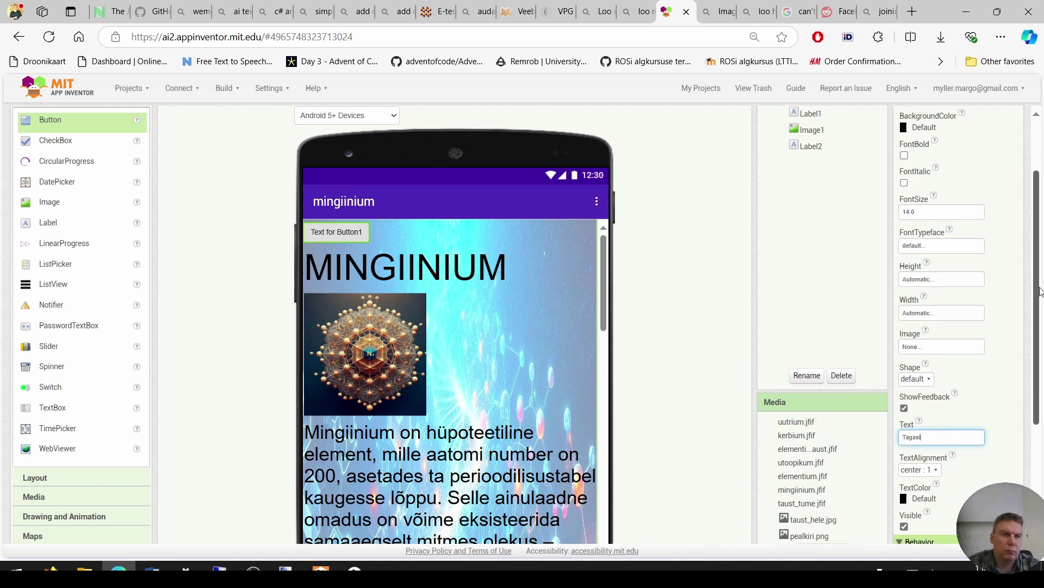
scroll(1038, 294, up, 1)
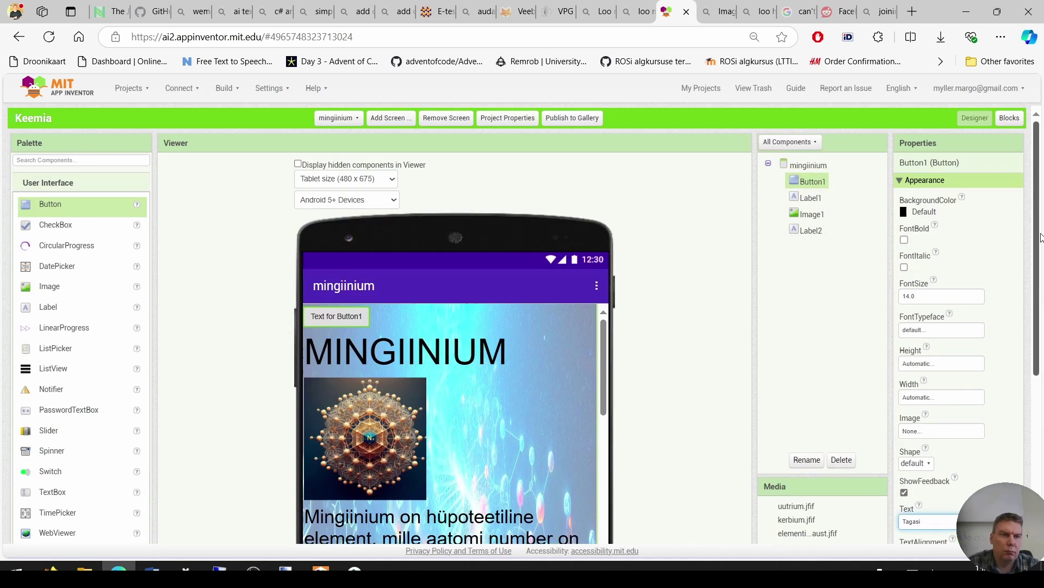
Build a Click handler for the mingiinium screen's Button1 that opens another screen, Screen1.
click(1009, 118)
click(66, 341)
drag(179, 169, 176, 154)
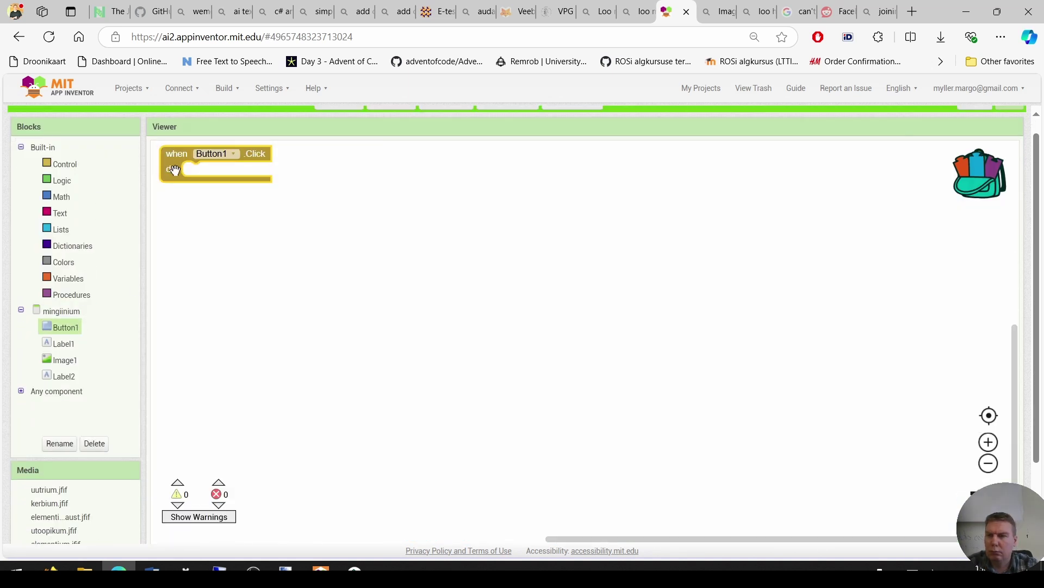
click(64, 163)
scroll(294, 268, down, 5)
drag(292, 449, 321, 170)
Rename the mingiinium screen's Button1 component as Tagasi.
click(974, 107)
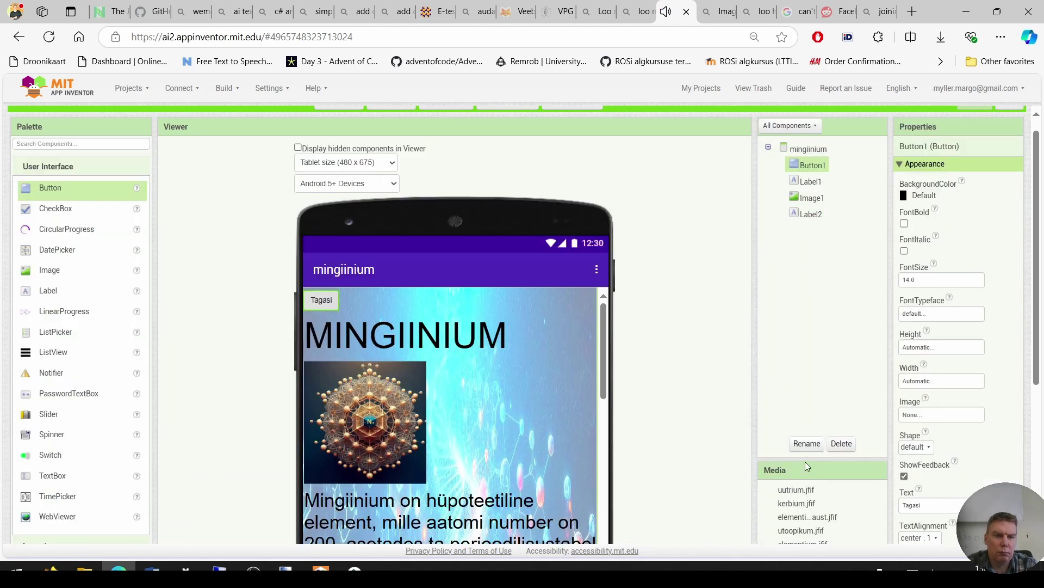
click(807, 443)
text(Tagasi)
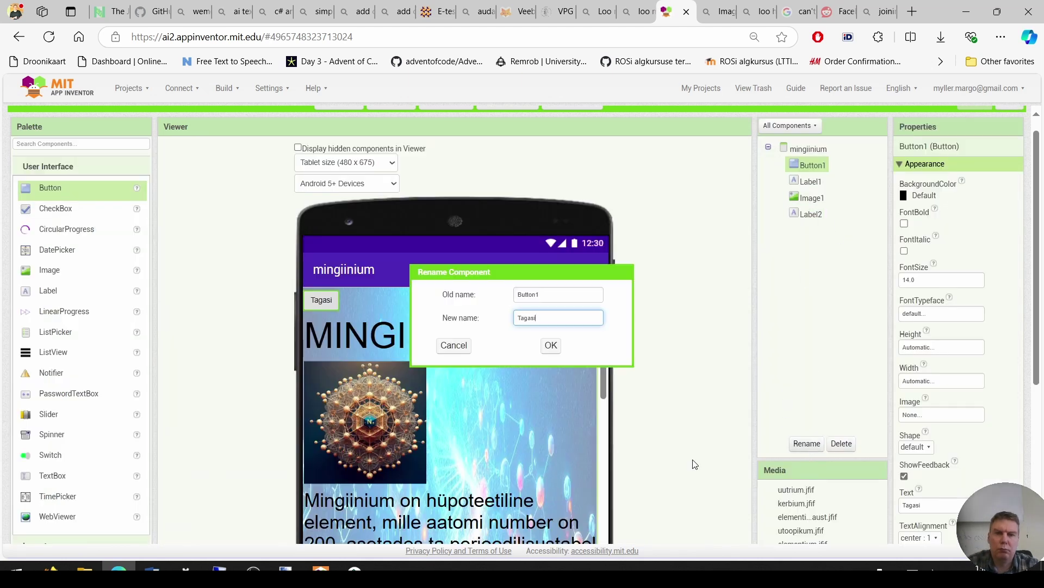
click(551, 346)
Add a button named Tagasi with the text Tagasi above the UTOOPIKUM title on the utoopikum screen.
click(339, 117)
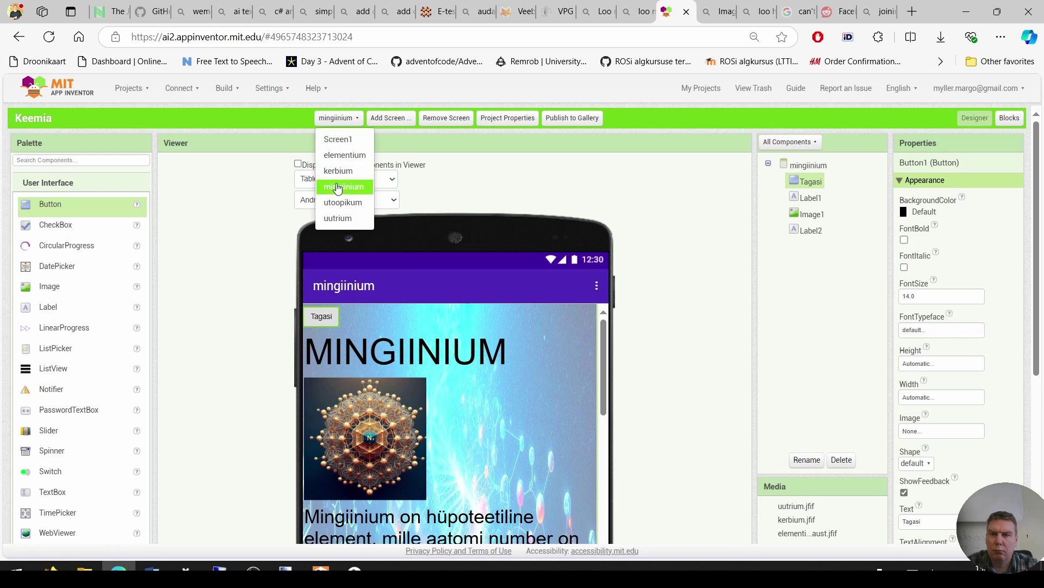
click(343, 202)
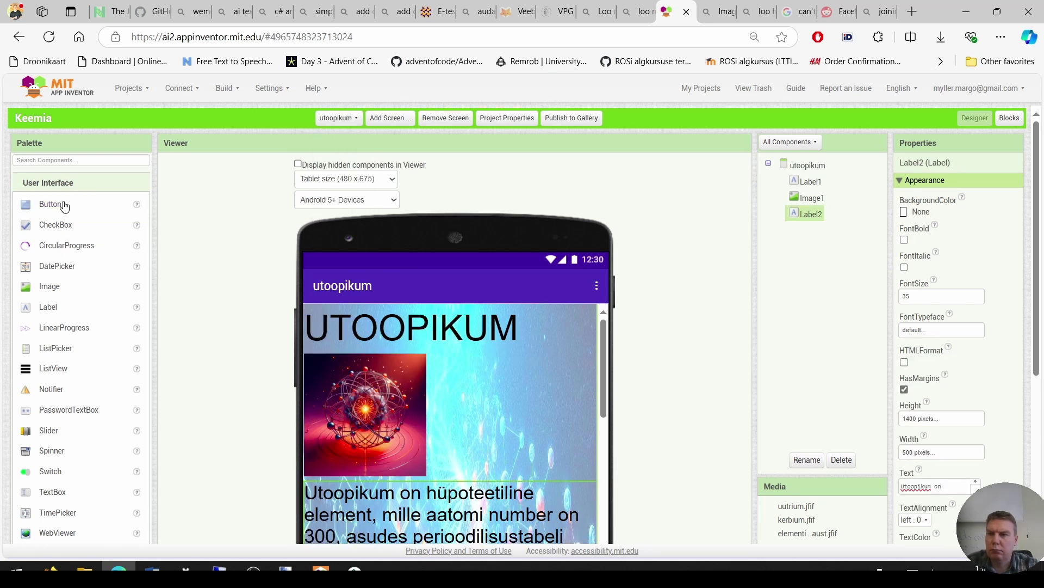
drag(61, 206, 314, 303)
click(805, 460)
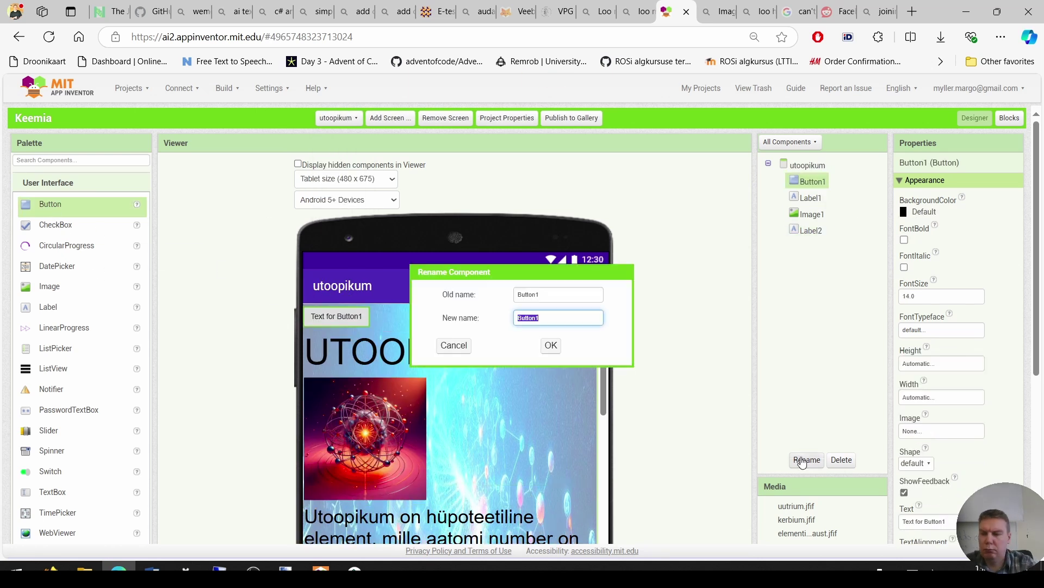
text(Tagasi)
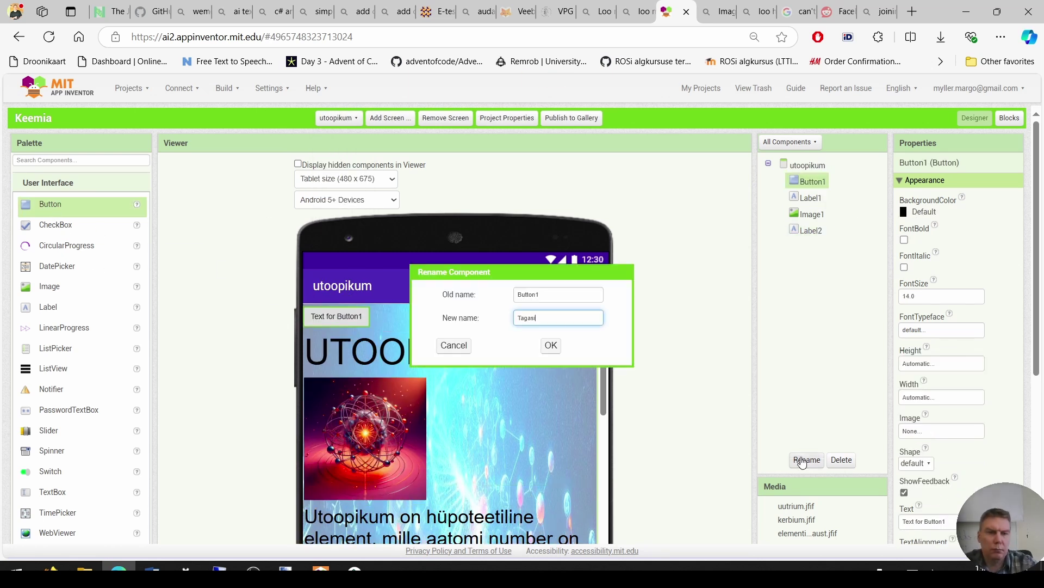
click(551, 345)
triple_click(927, 521)
text(Tagasi)
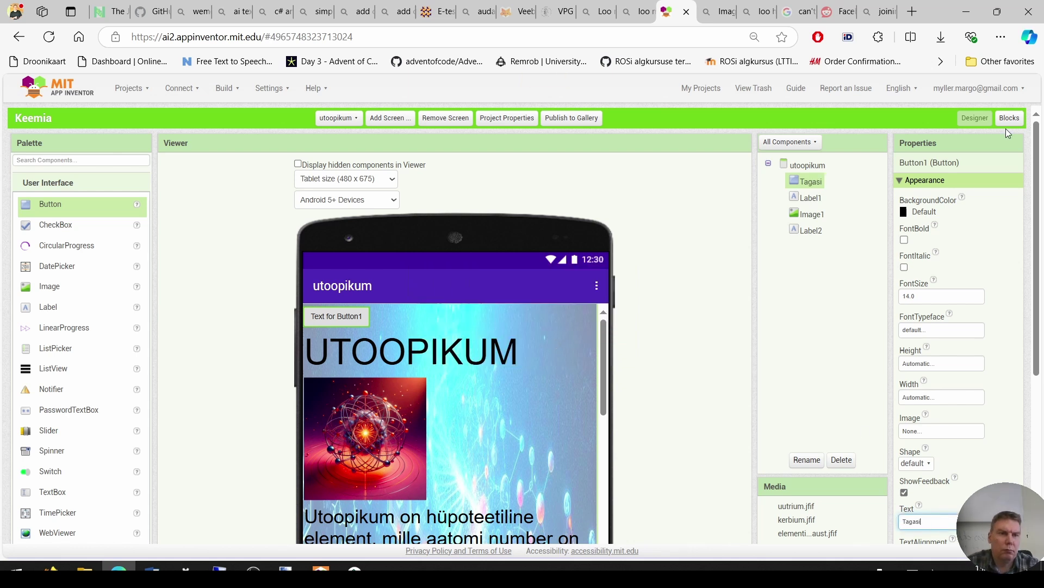
Build a Click handler for the utoopikum screen's Tagasi button that opens another screen, Screen1.
click(1008, 120)
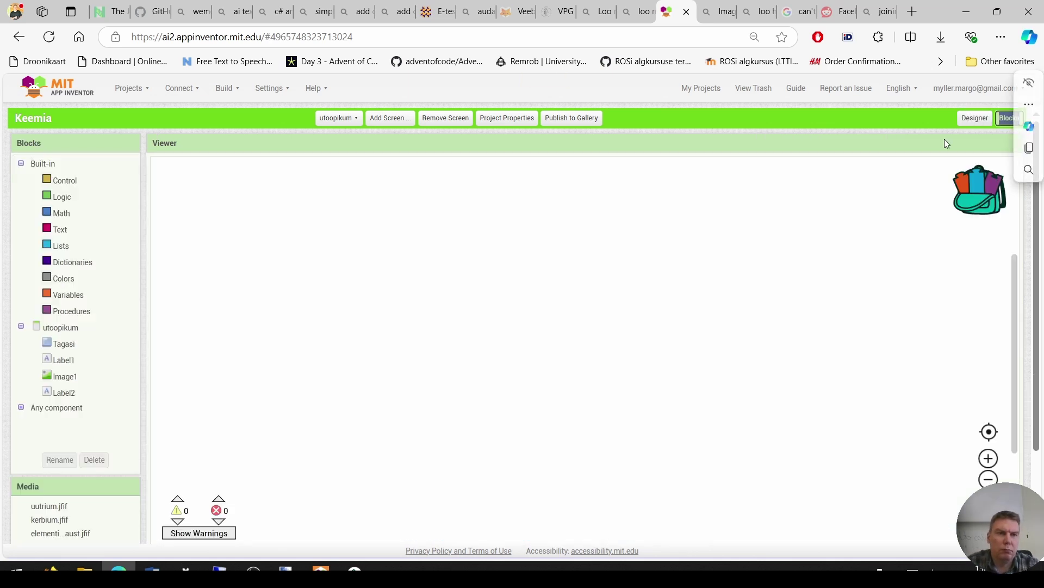
click(62, 327)
drag(174, 154, 206, 163)
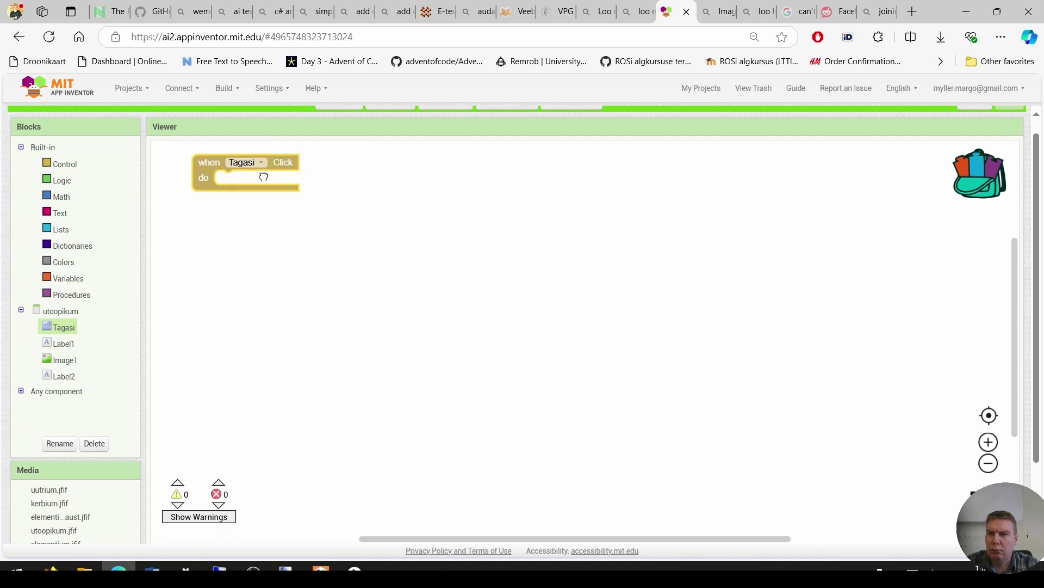
click(62, 166)
scroll(259, 484, down, 6)
drag(174, 455, 305, 182)
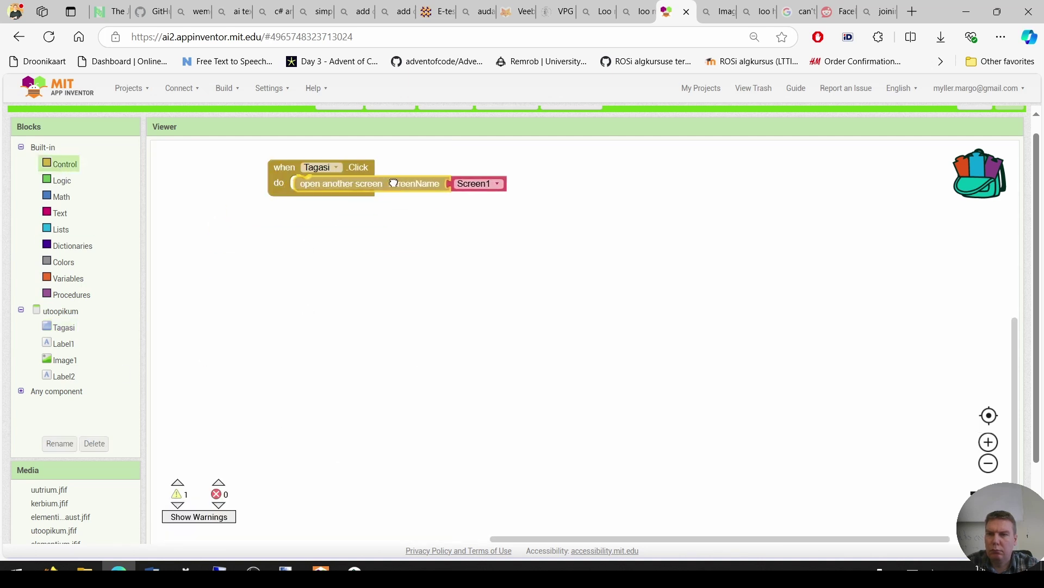
Add a button above the UUTRIUM title on the uutrium screen and rename the component as Tagasi.
click(318, 110)
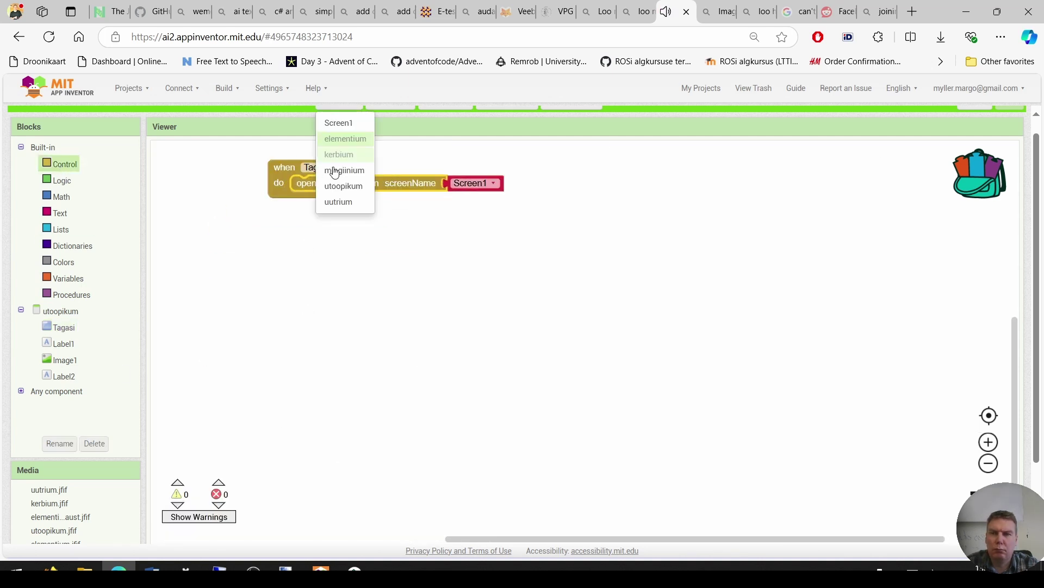
click(338, 201)
click(969, 111)
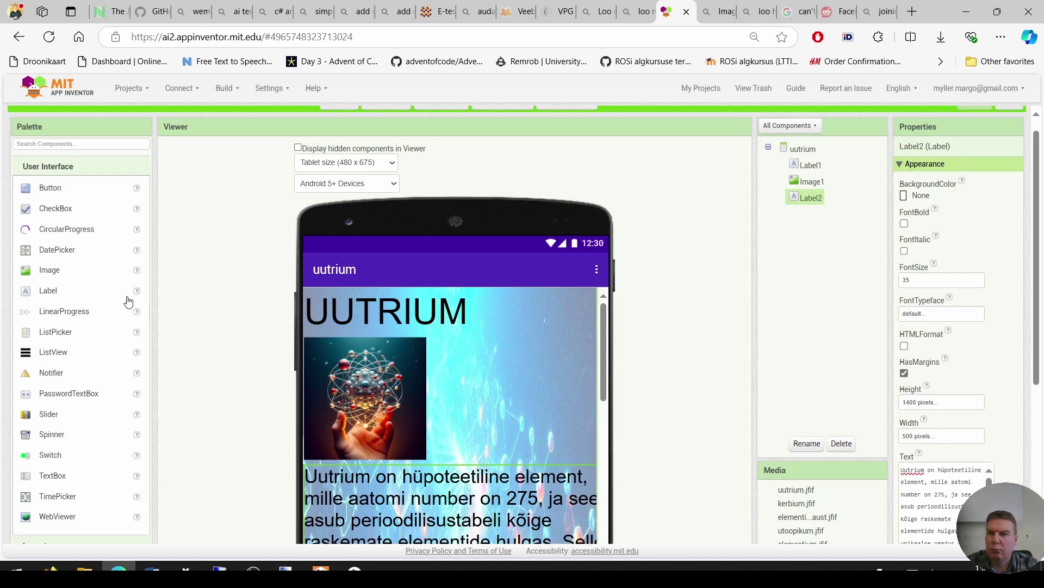
drag(50, 187, 343, 296)
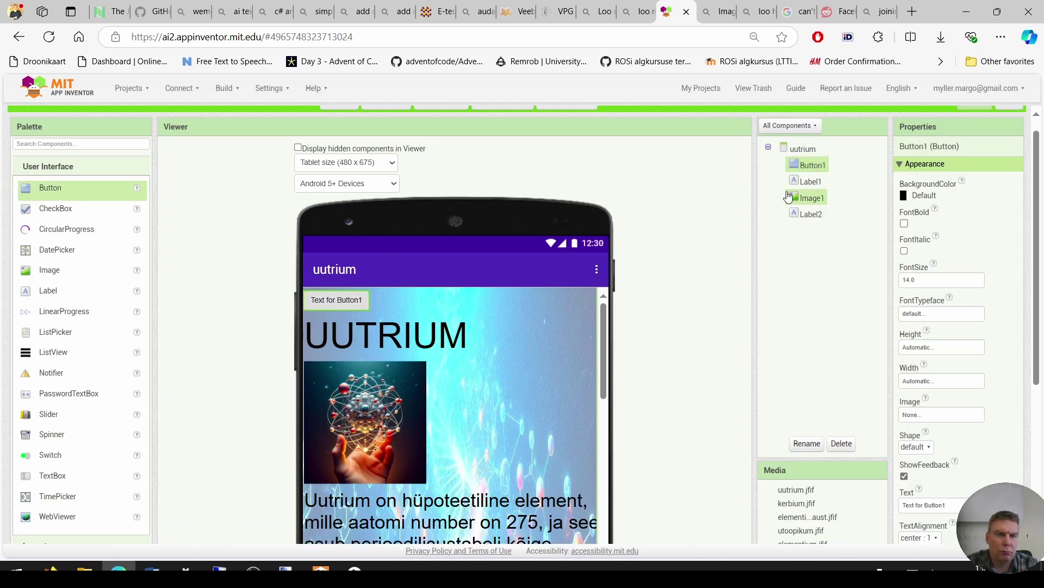
click(806, 443)
text(Tagasi)
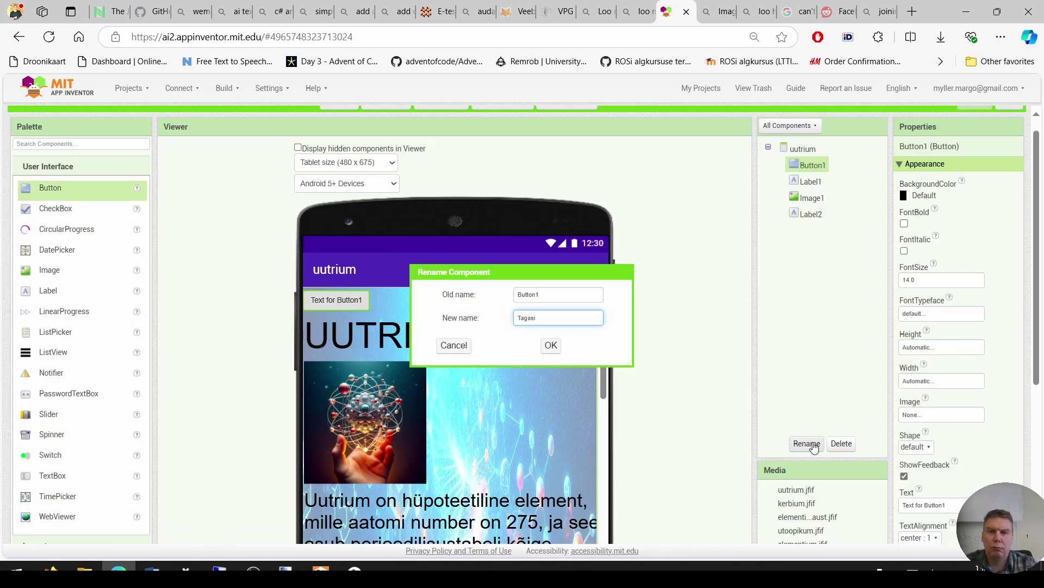
click(551, 345)
Set the text of the uutrium screen's new button to Tagasi.
click(925, 505)
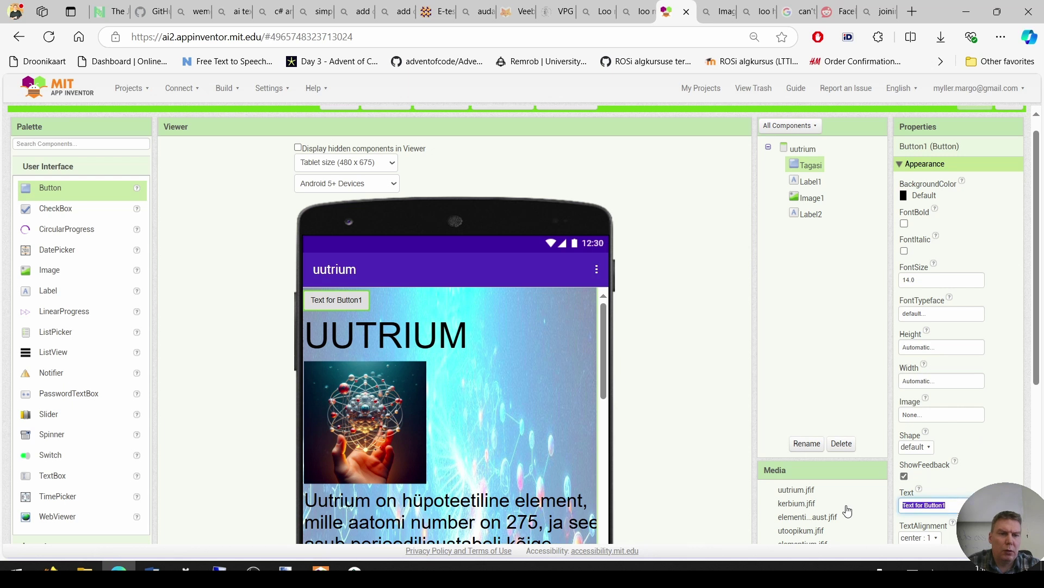
text(Tagasi)
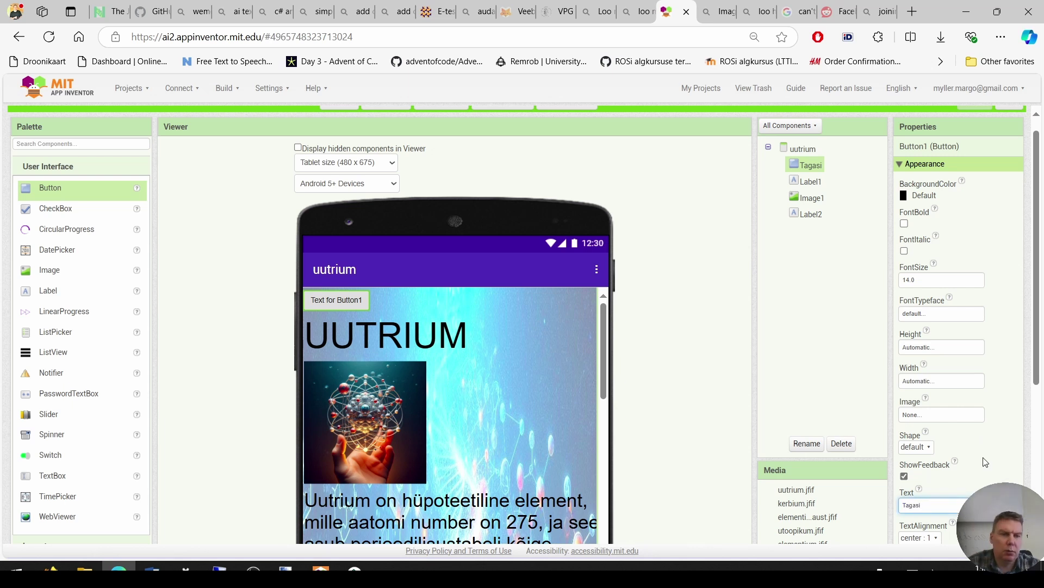
key(Return)
scroll(924, 327, down, 2)
scroll(969, 217, up, 3)
Build a Click handler for the uutrium screen's Tagasi button that opens another screen, Screen1.
click(1009, 118)
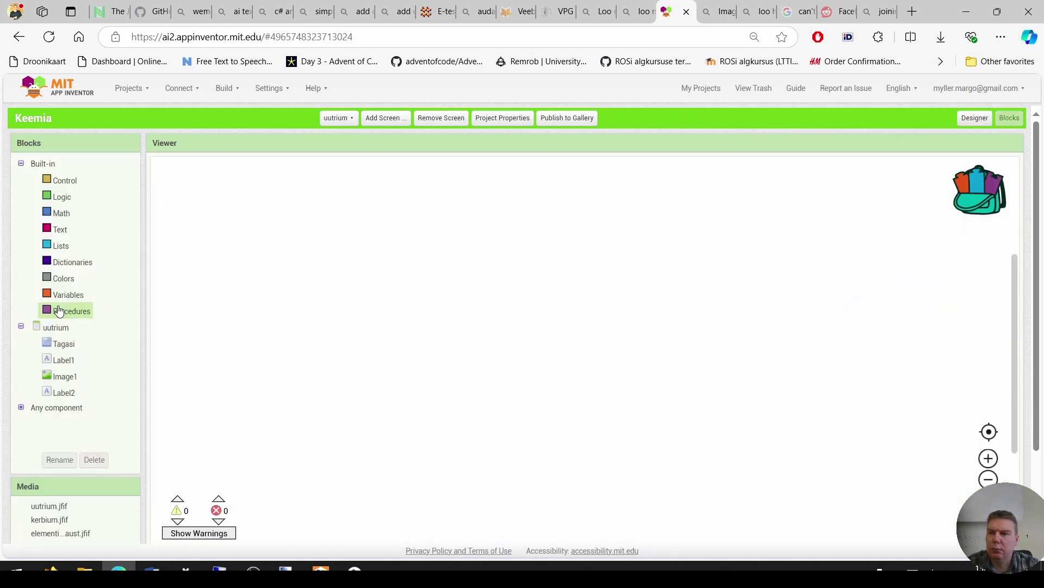
click(60, 343)
drag(175, 167, 179, 172)
click(52, 172)
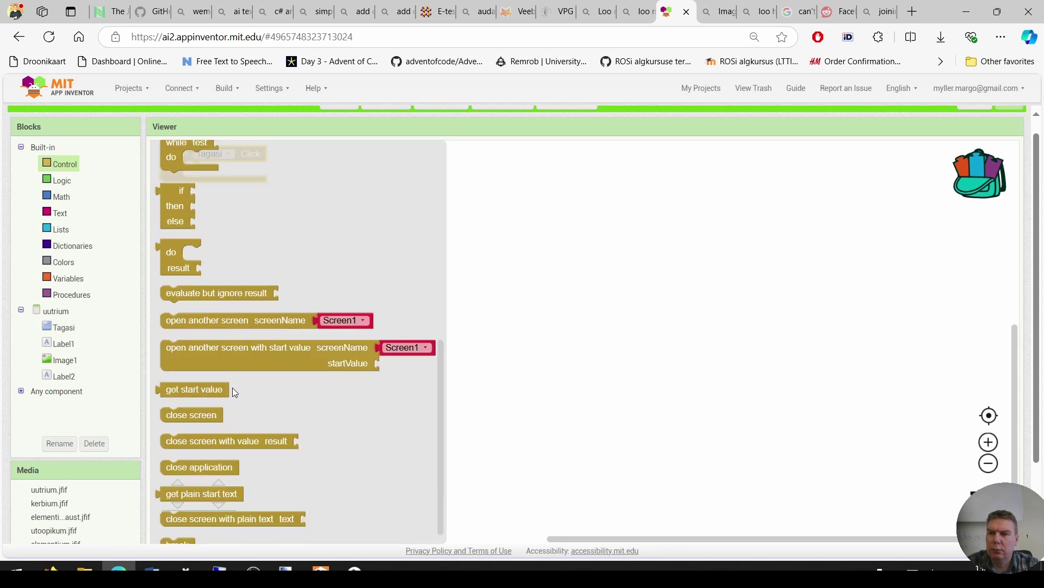
drag(174, 320, 194, 170)
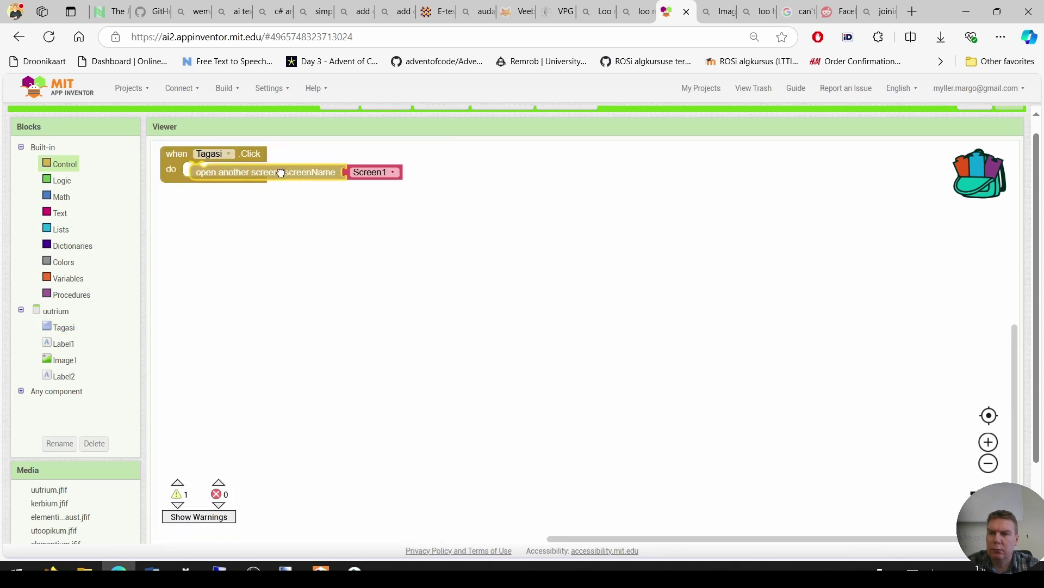
Test navigation between the uutrium screen and Screen1 in the emulator using the Tagasi button and the uutrium picture button.
click(967, 111)
click(515, 148)
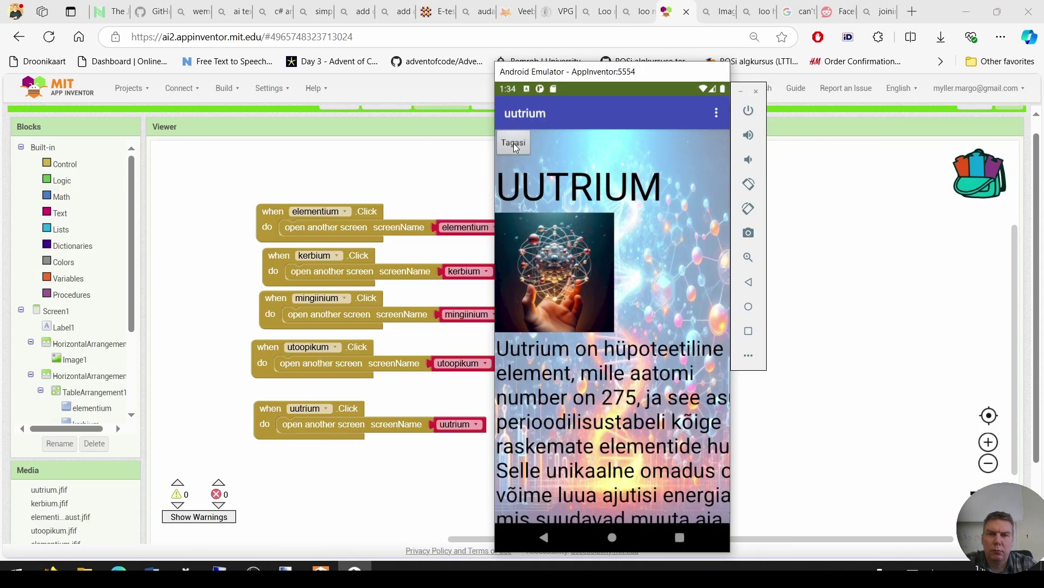
click(658, 341)
click(514, 143)
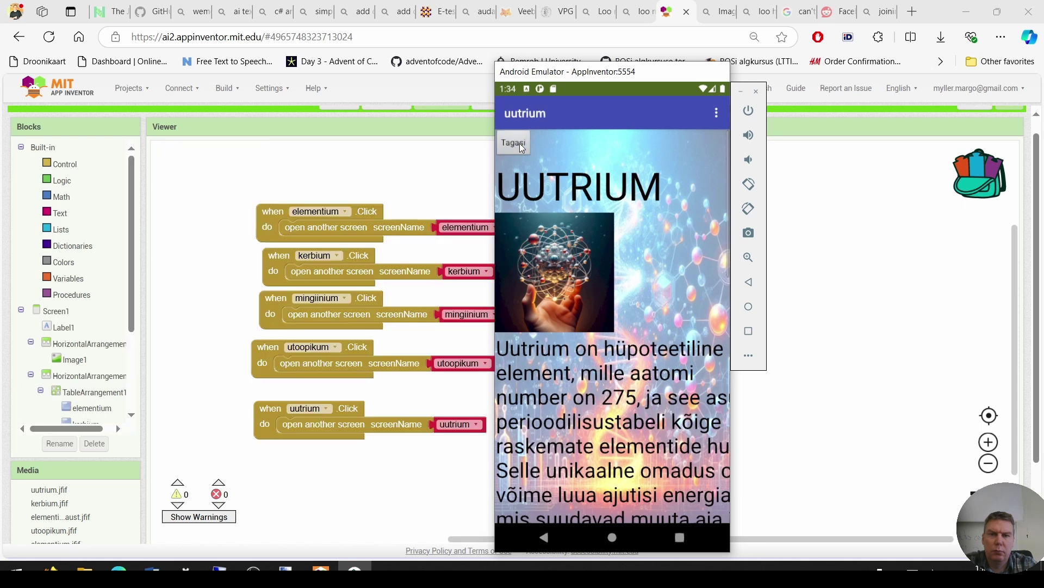
Test navigation between Screen1 and the utoopikum, mingiinium, kerbium and elementium screens in the emulator using their picture and Tagasi buttons.
click(572, 337)
click(527, 146)
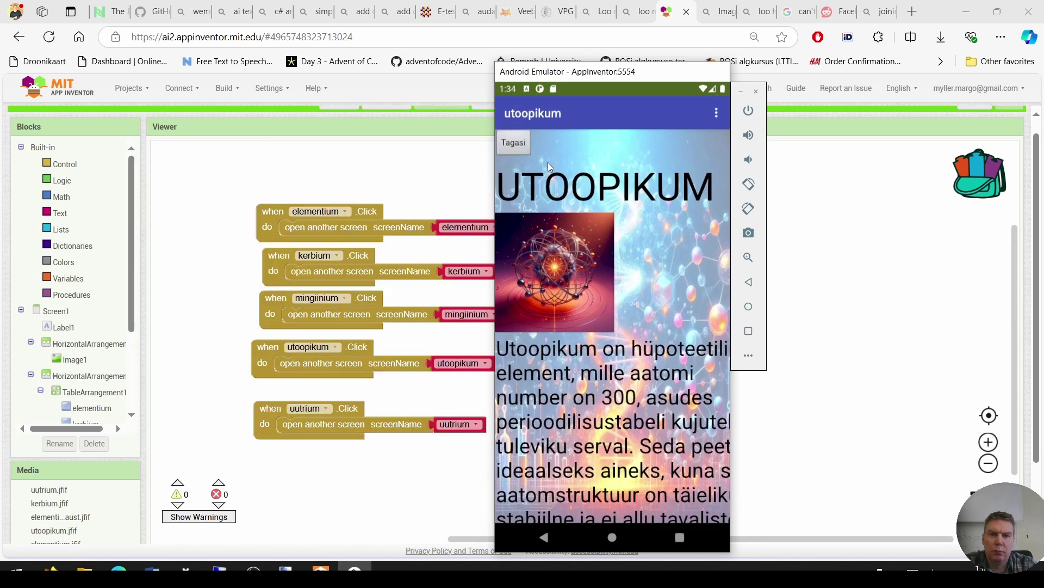
click(665, 260)
click(514, 139)
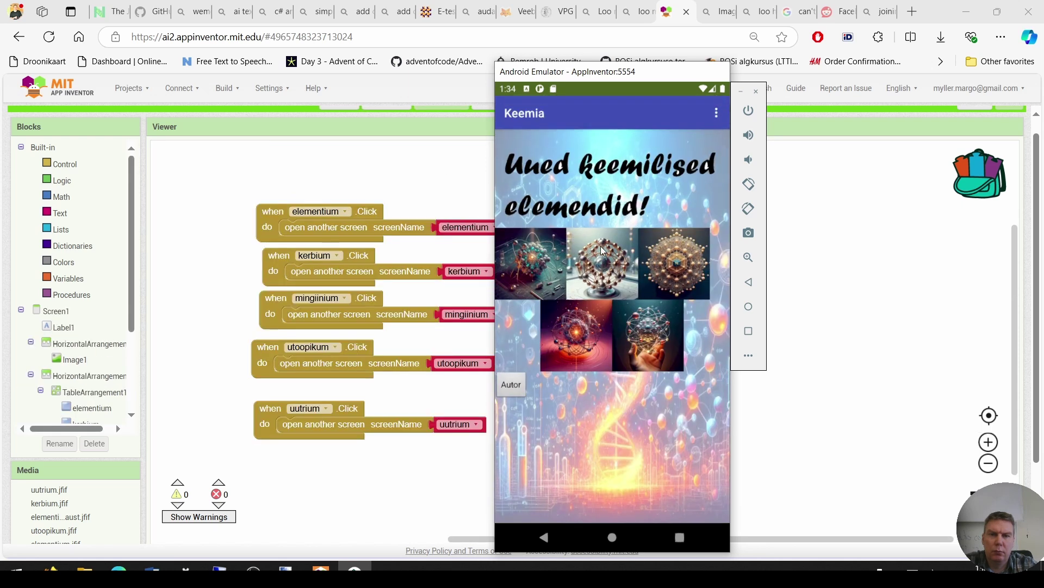
click(610, 265)
click(518, 139)
click(530, 256)
click(521, 144)
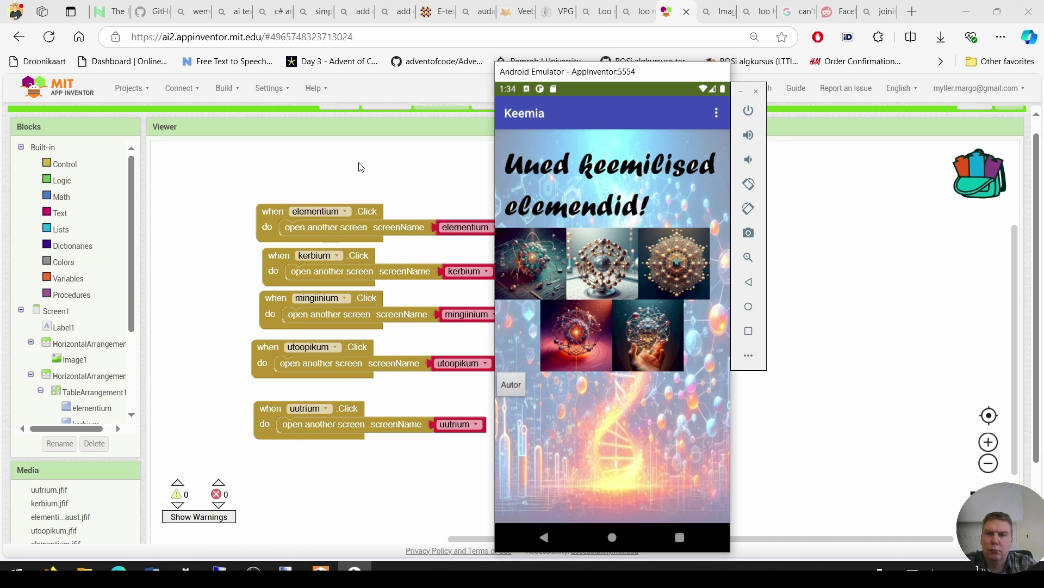
Add a new screen named Autor to the Keemia project.
click(343, 111)
click(345, 121)
click(376, 112)
click(384, 112)
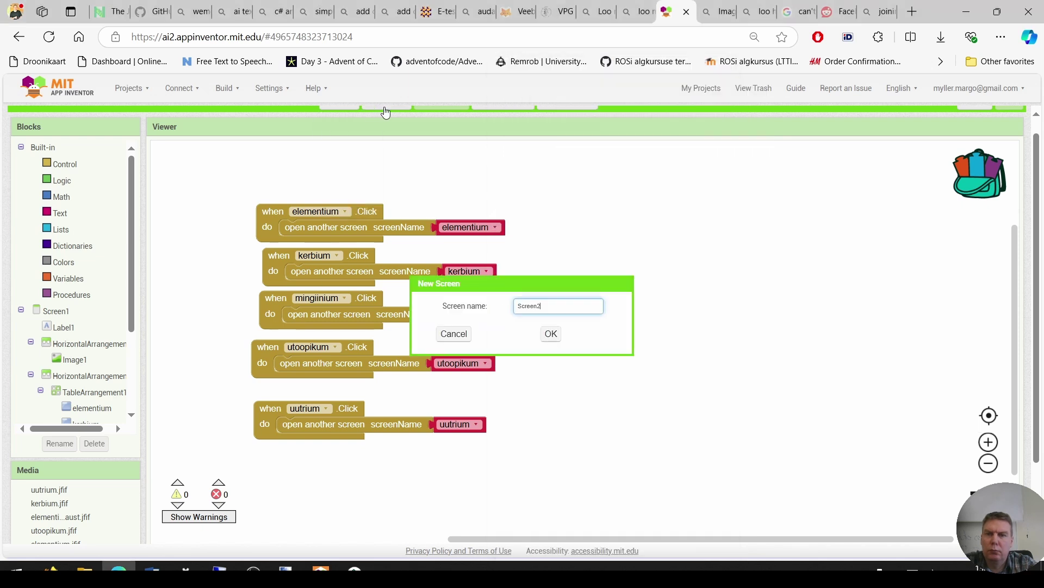
key(ctrl+a)
key(BackSpace)
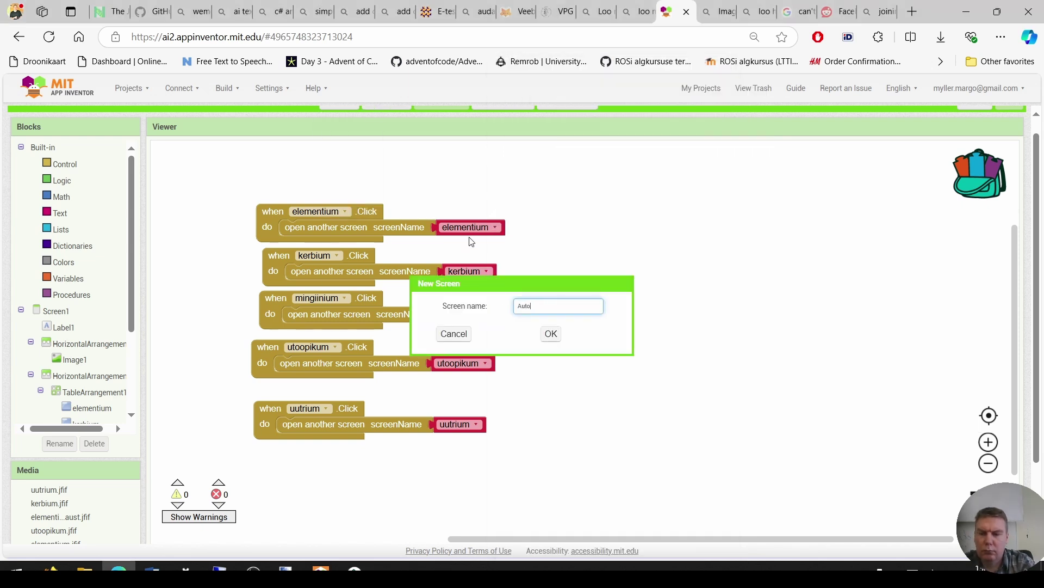
click(548, 336)
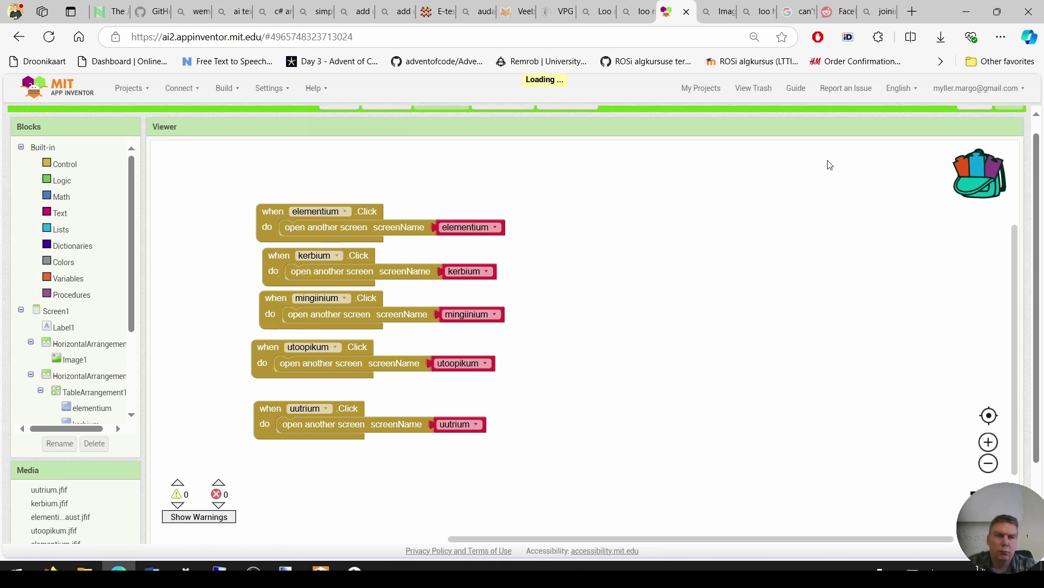
Add a label to the Autor screen with the text Mina Tegin and font size 50.
drag(57, 303, 321, 314)
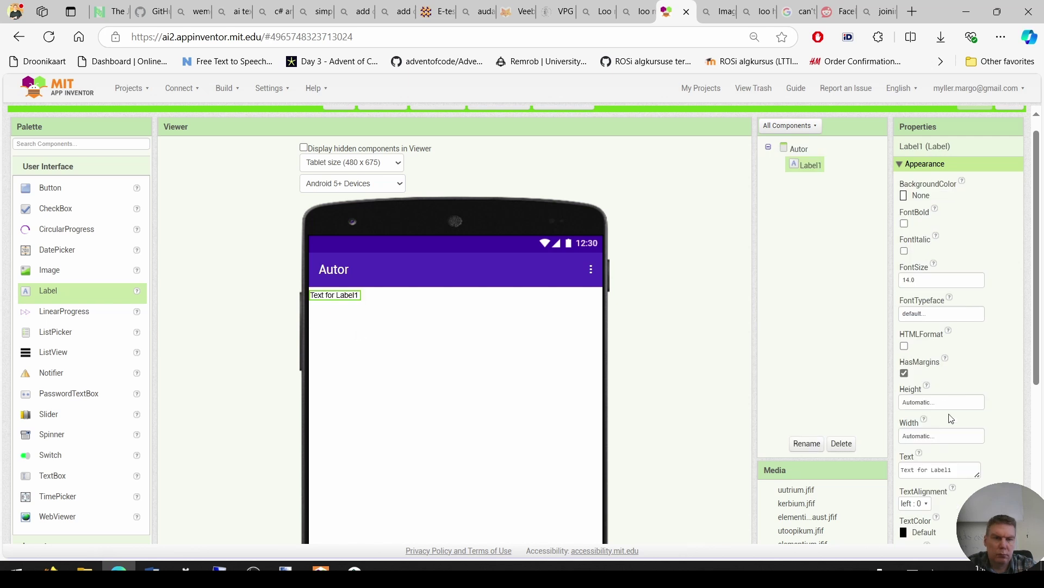
click(960, 468)
text(Mina Tegin)
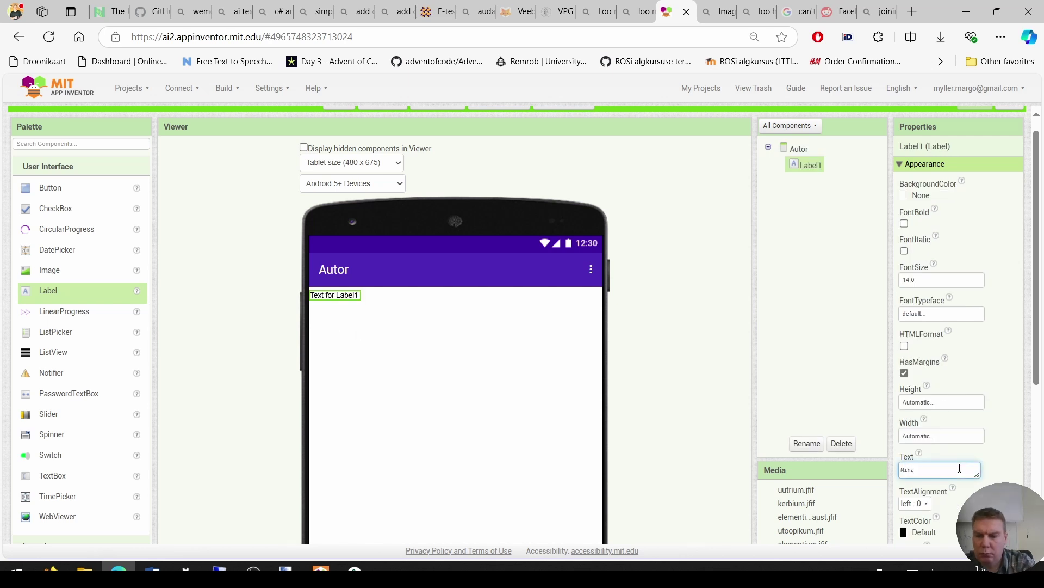
click(912, 282)
text(50)
key(Return)
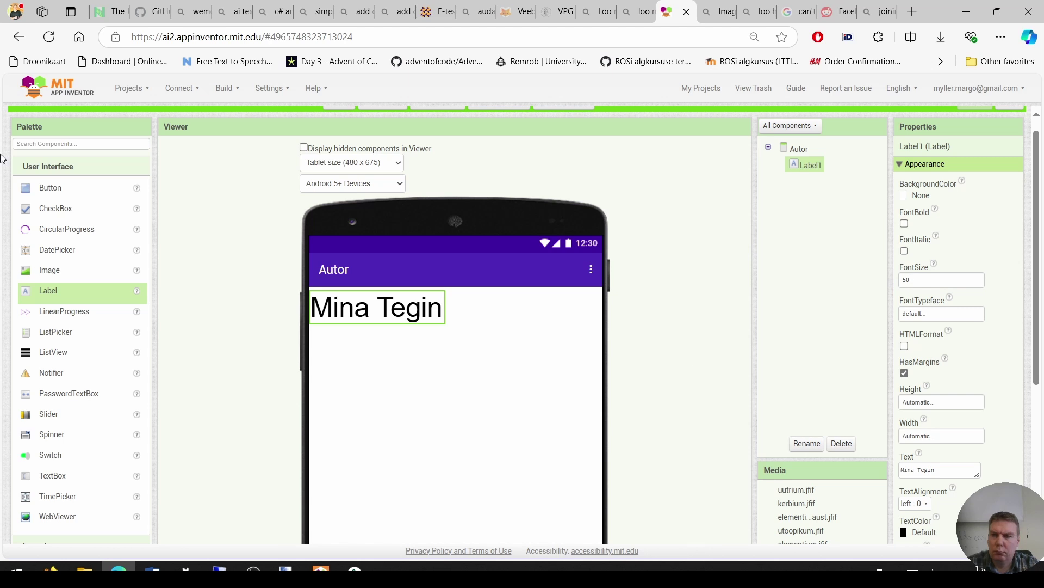
Add an image component below the Mina Tegin label and upload autori pilt.png from the Pictures folder to the project media.
drag(54, 270, 337, 334)
scroll(888, 469, down, 3)
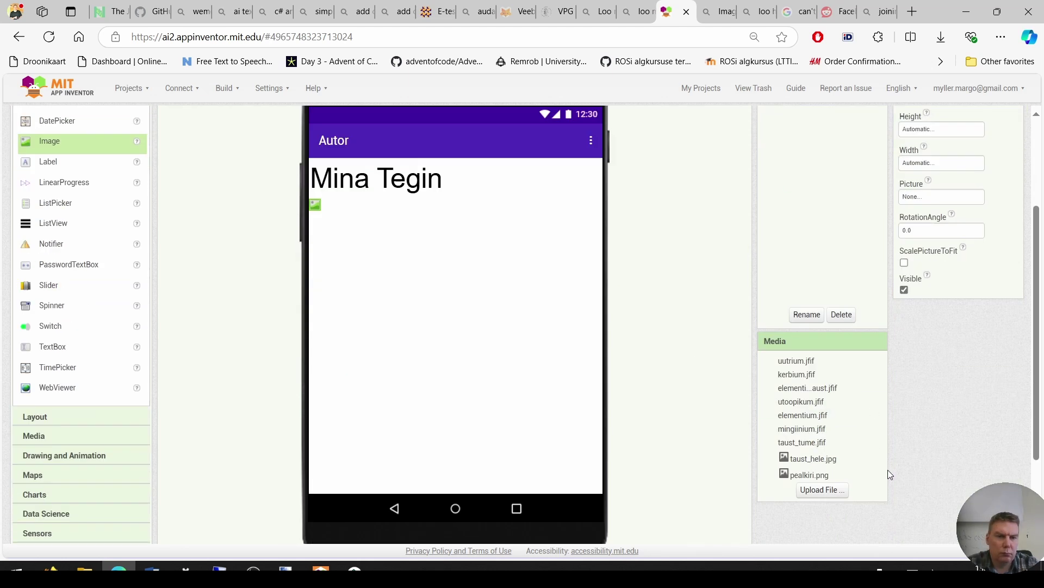
click(822, 483)
click(431, 305)
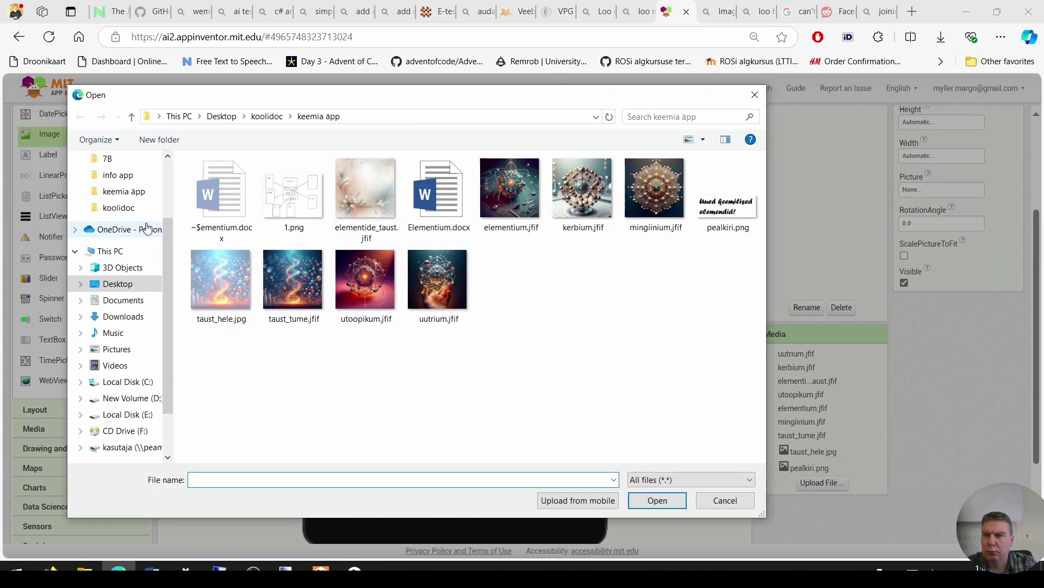
click(121, 352)
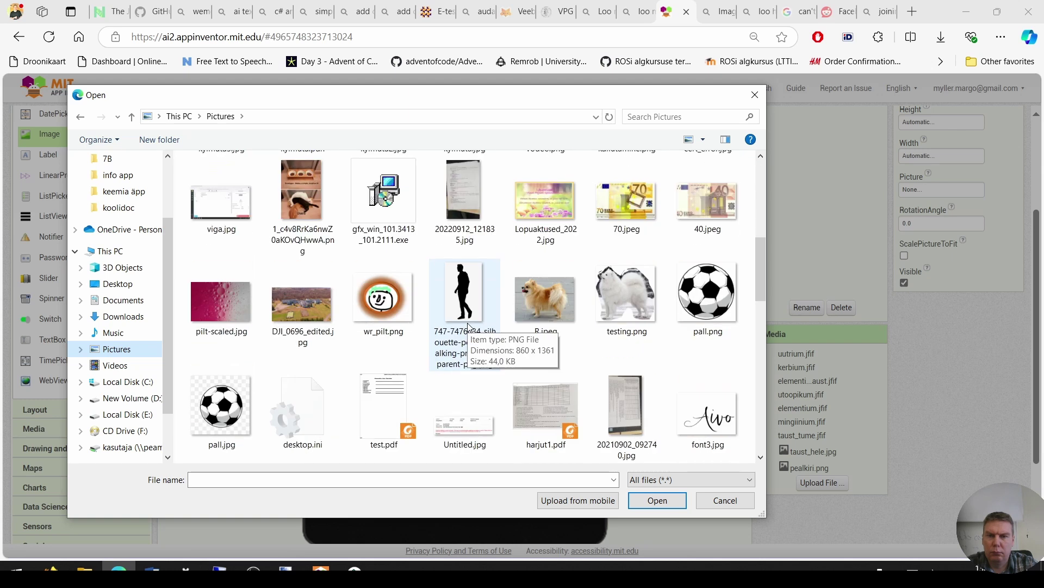
scroll(468, 327, down, 10)
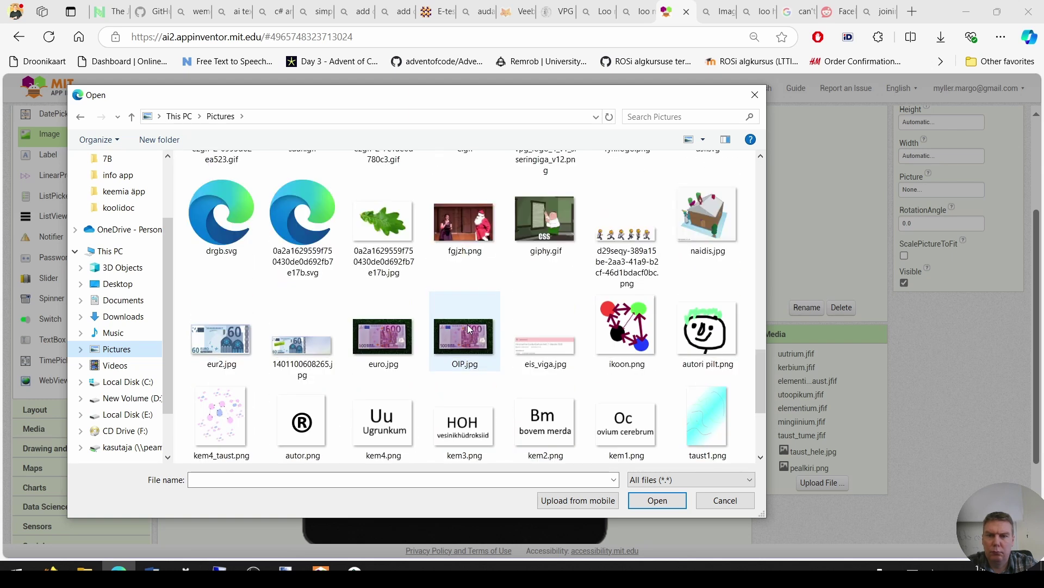
click(707, 332)
click(659, 500)
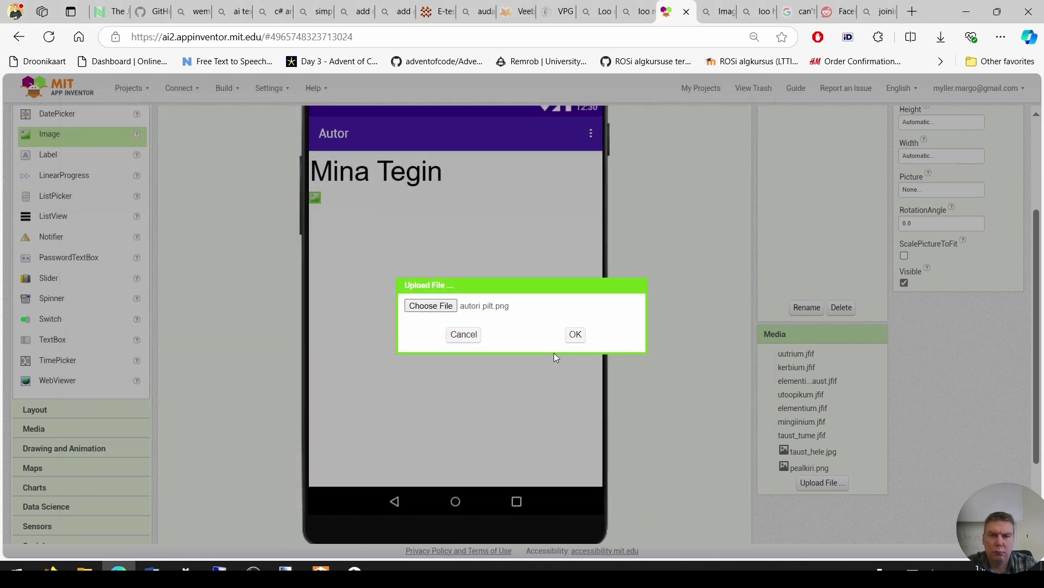
click(576, 335)
Set the Autor screen image's height and width to 400 pixels each.
scroll(966, 163, up, 3)
click(935, 258)
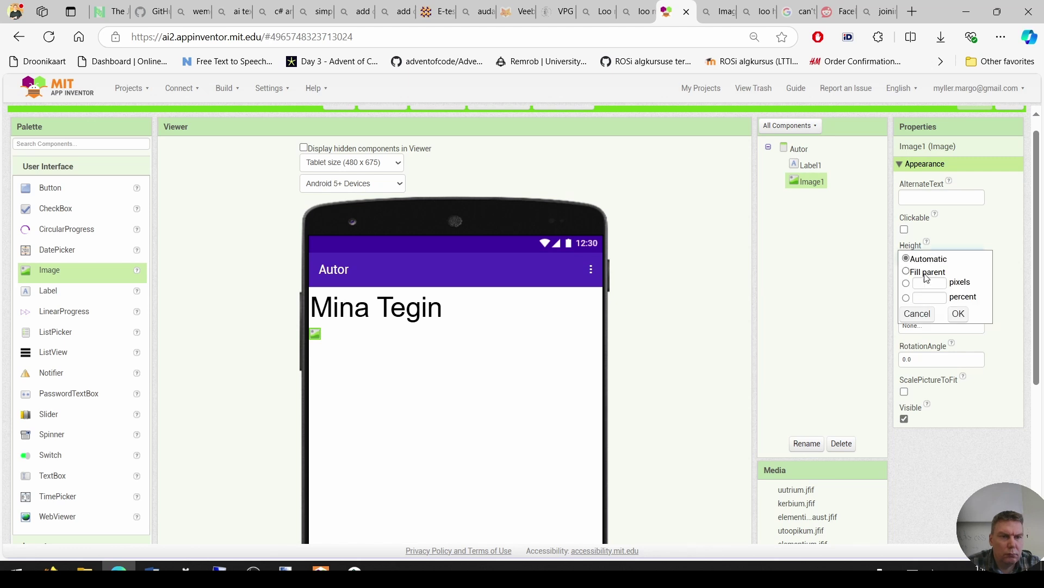
click(958, 314)
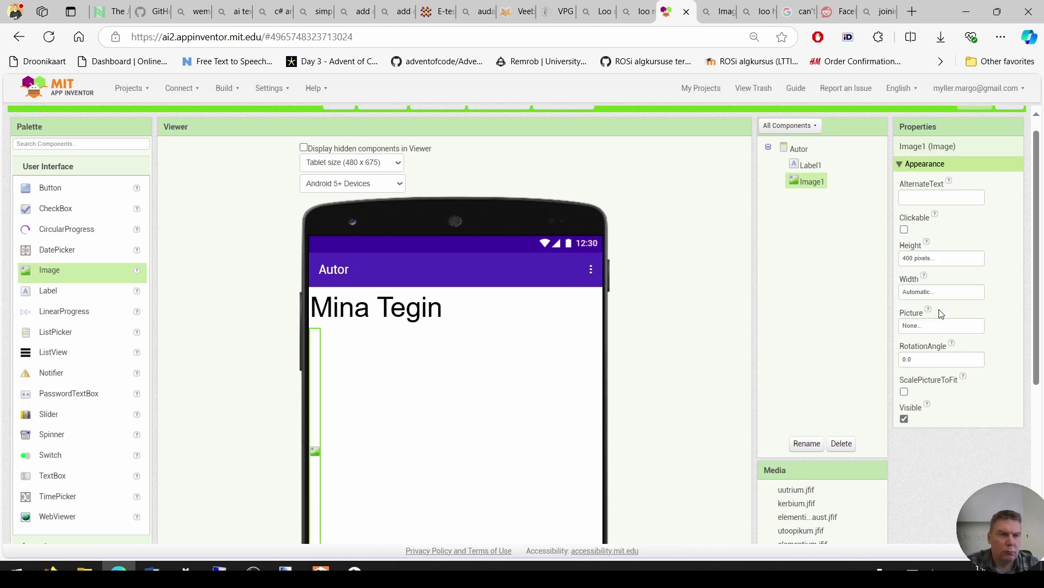
click(935, 299)
click(931, 318)
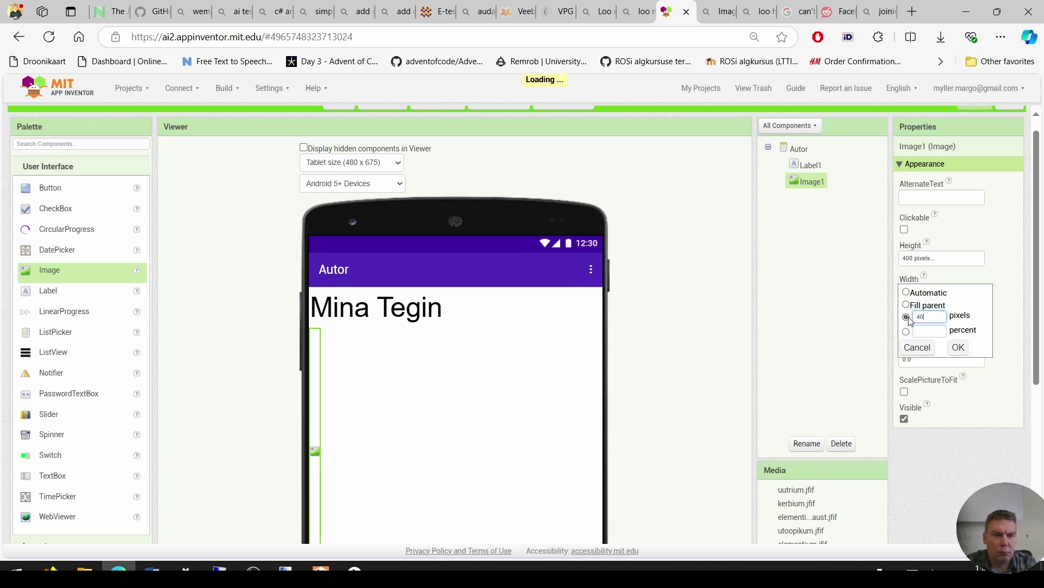
text(400)
click(959, 347)
Assign autoripilt.png as the picture of the Autor screen's image.
click(937, 325)
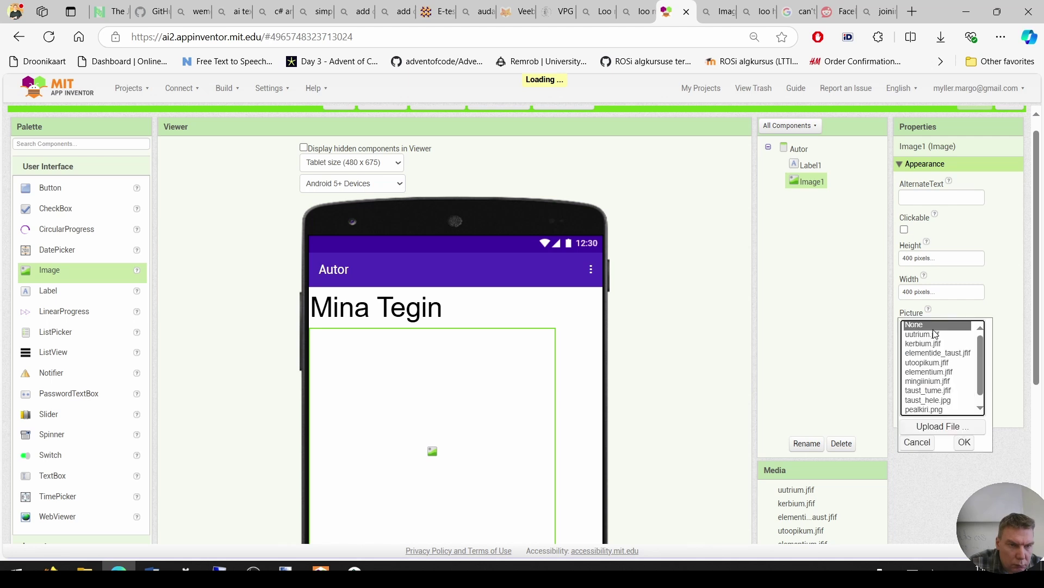
scroll(950, 346, down, 1)
click(930, 410)
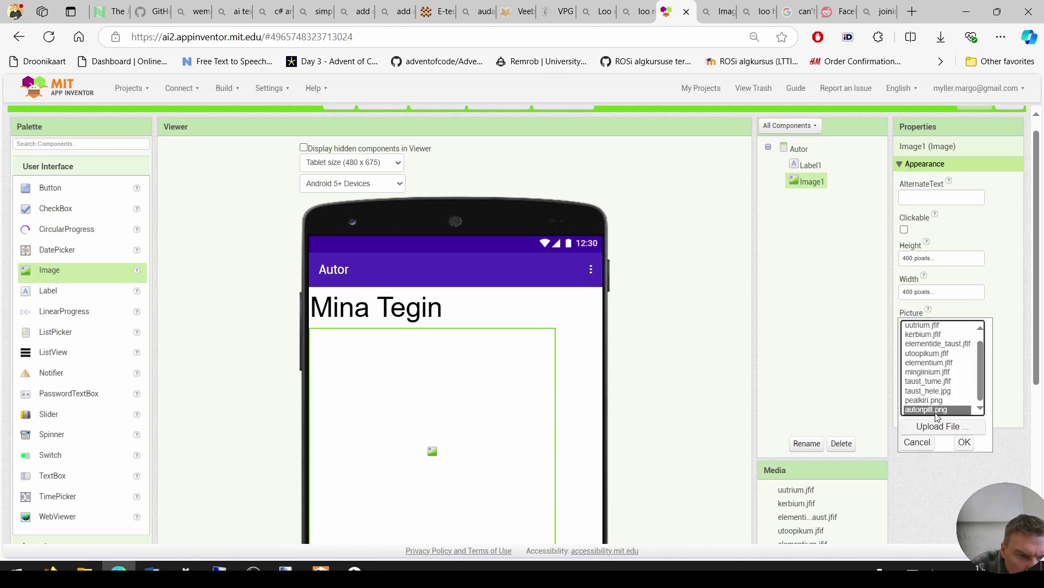
click(964, 442)
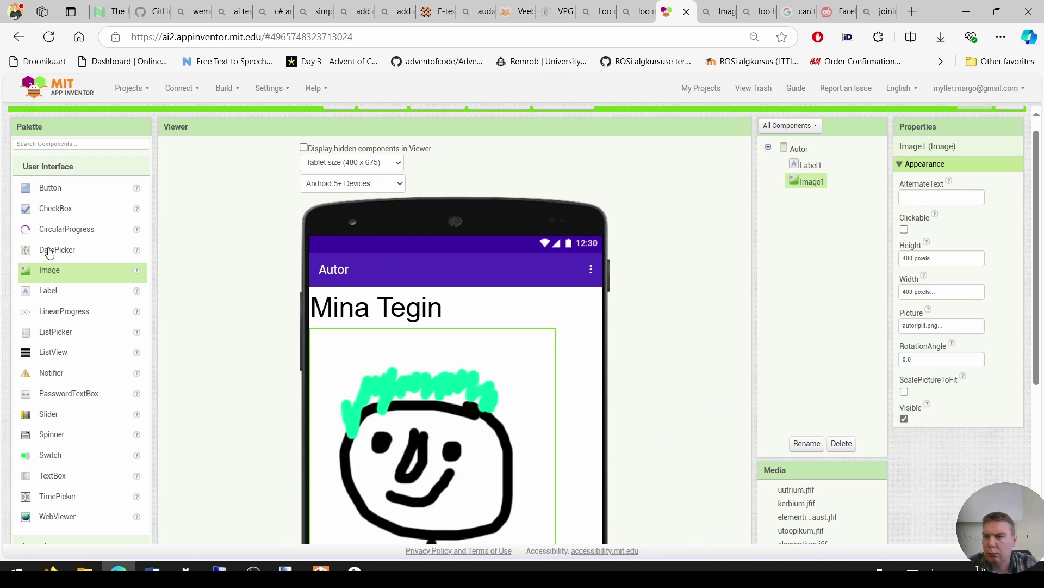
Add a button with the text Tagasi above the Mina Tegin label and build its Click handler that opens another screen, Screen1.
drag(54, 187, 375, 300)
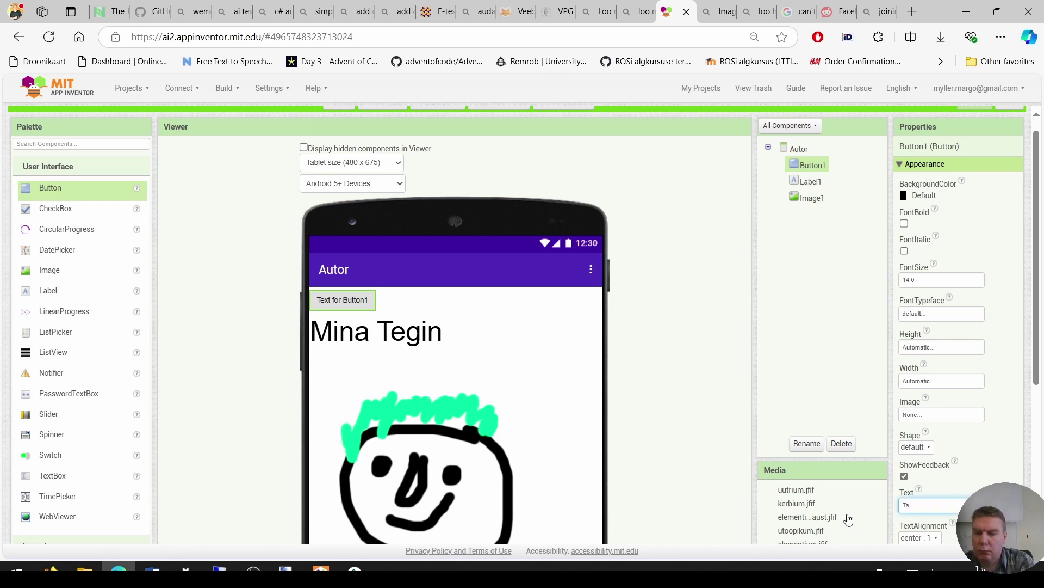
click(1005, 111)
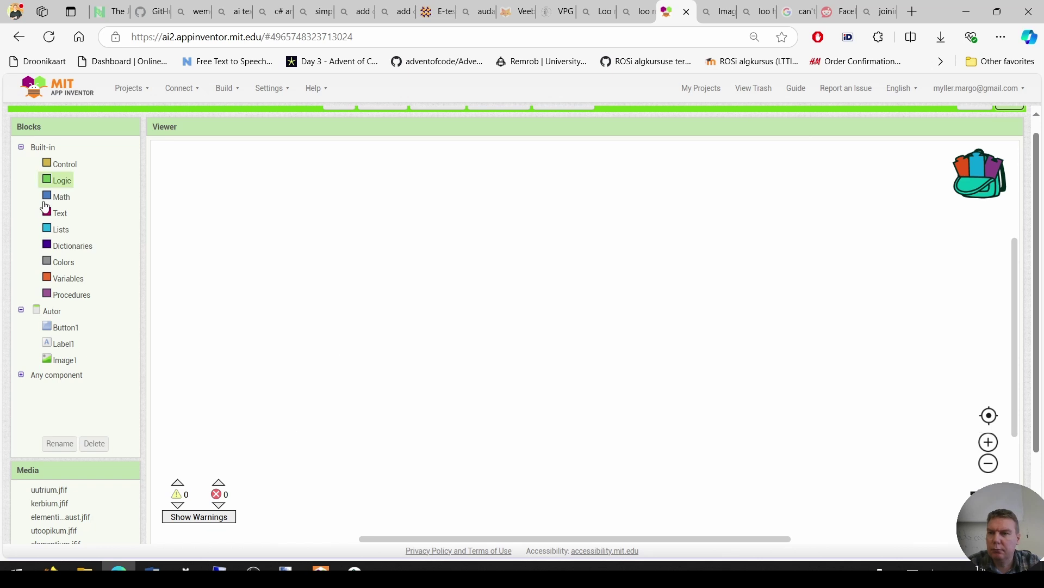
click(60, 327)
drag(187, 153, 386, 188)
click(60, 163)
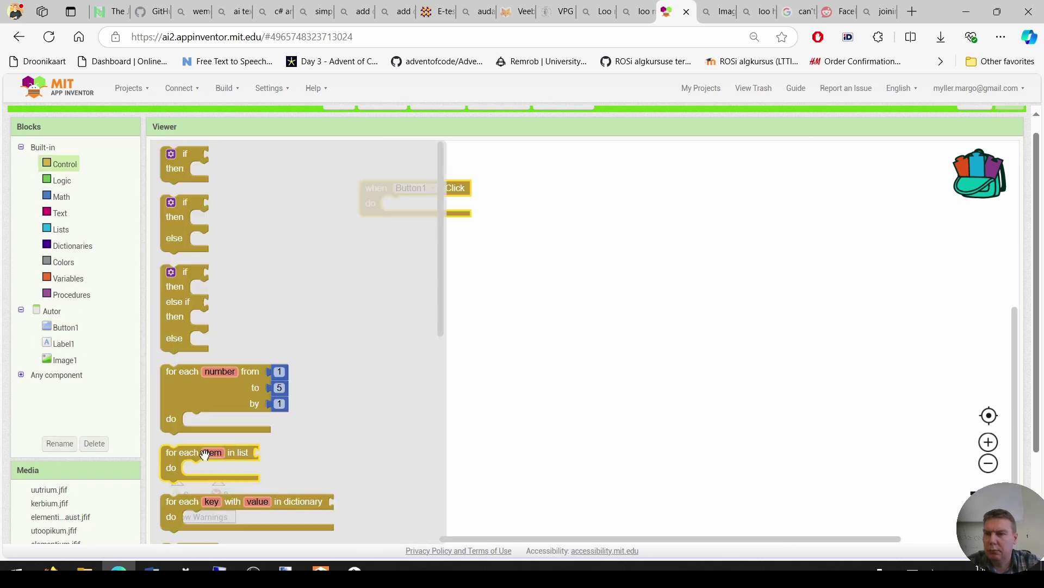
scroll(322, 434, down, 5)
drag(307, 455, 490, 210)
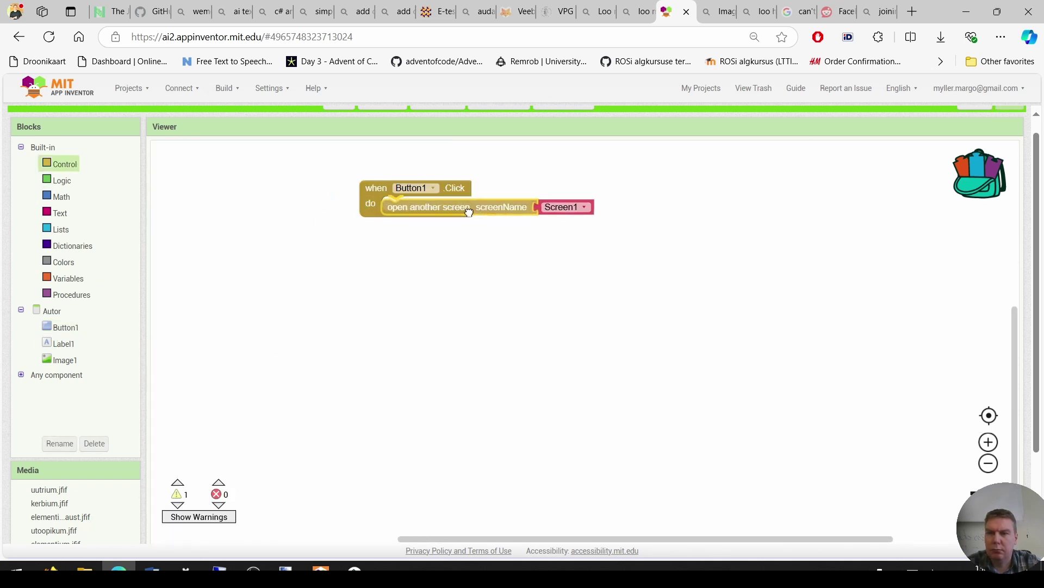
Test the Autor screen's Tagasi button in the emulator.
click(355, 568)
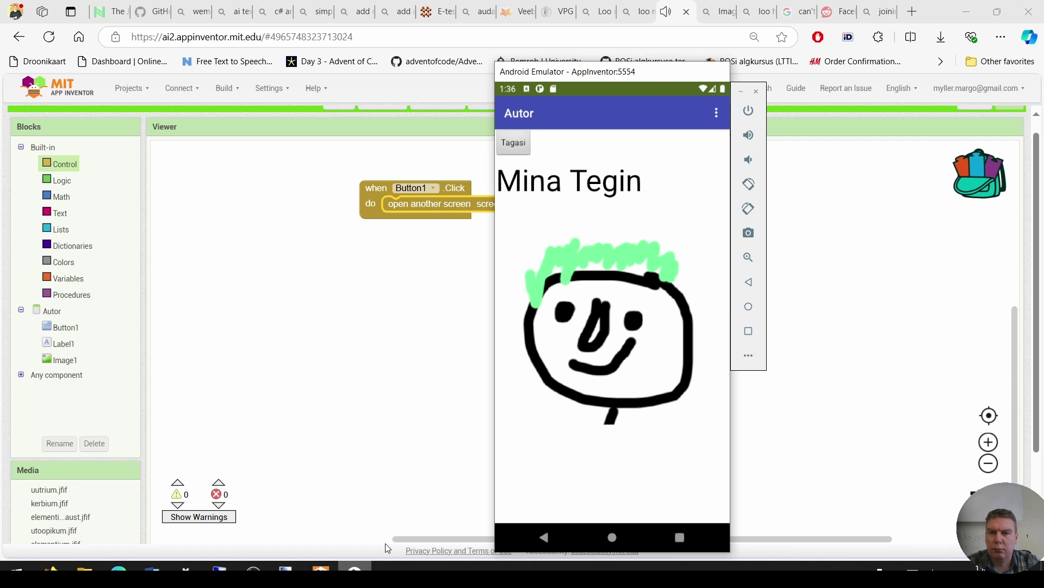
click(518, 143)
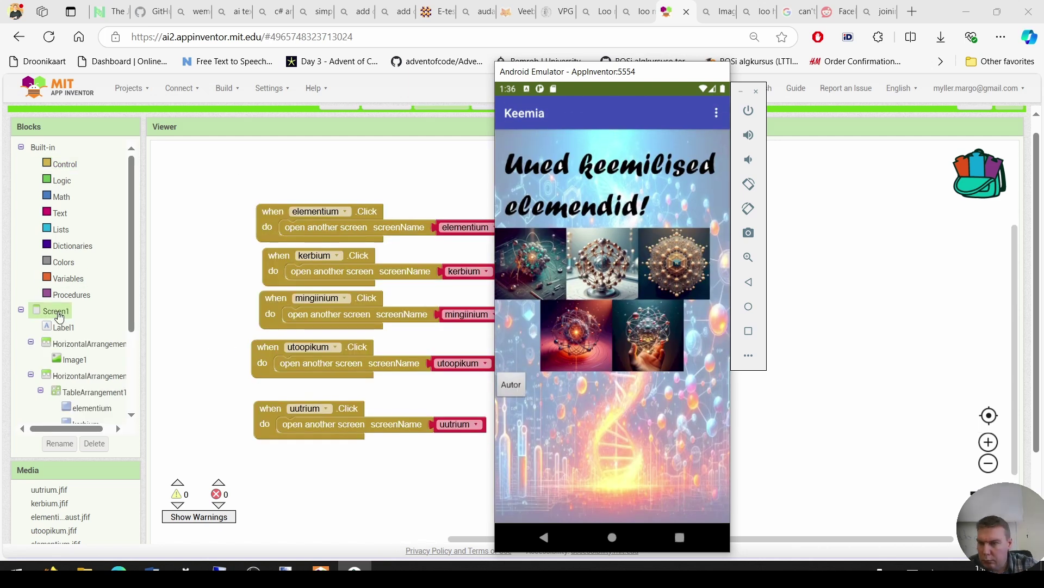
Build a Click handler for Screen1's autor button that opens another screen, Autor.
scroll(55, 305, down, 3)
click(60, 332)
scroll(217, 245, up, 10)
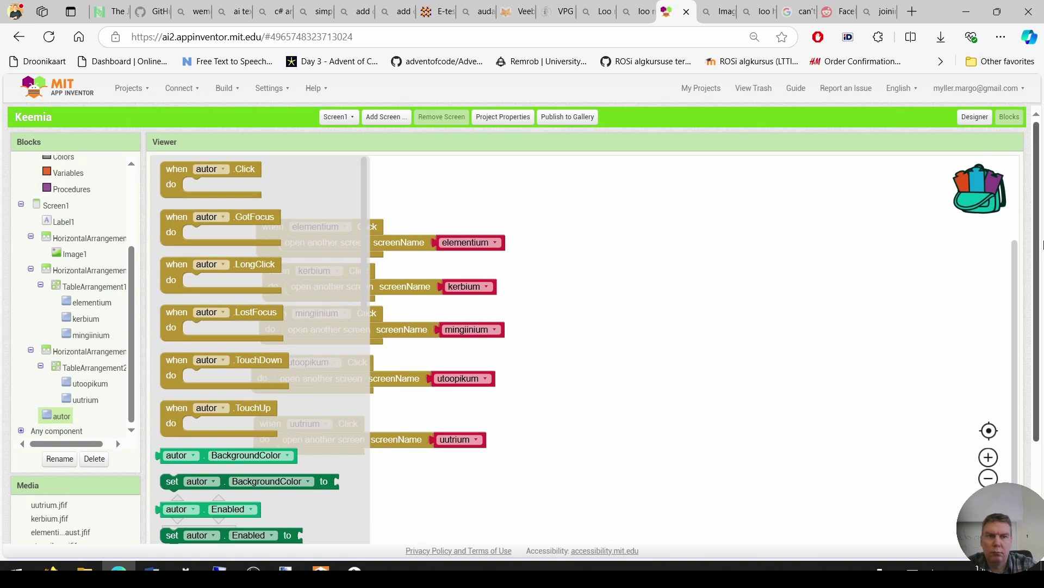
click(170, 174)
drag(170, 174, 268, 461)
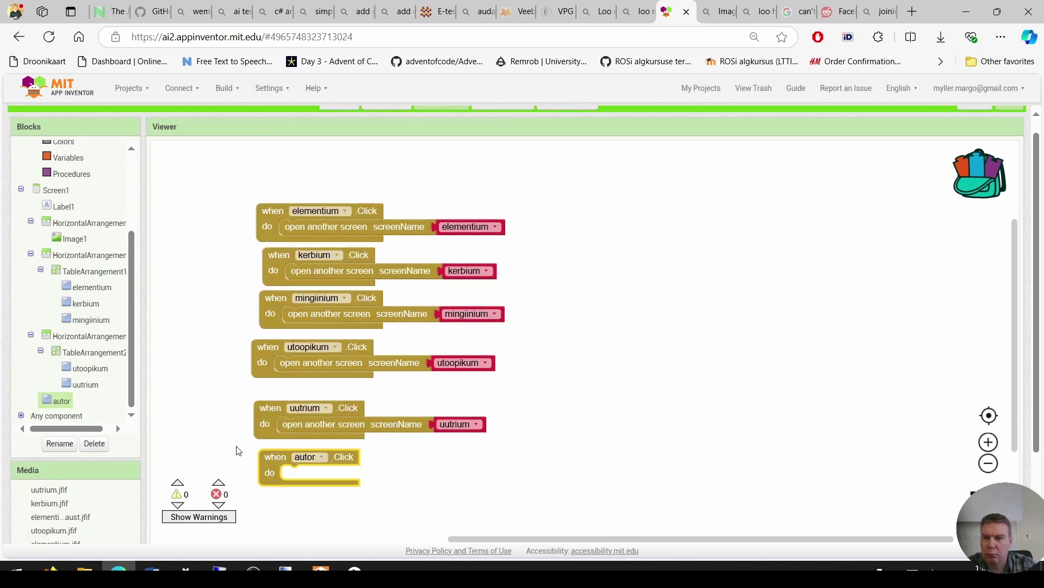
scroll(71, 272, up, 5)
click(64, 164)
scroll(218, 327, down, 5)
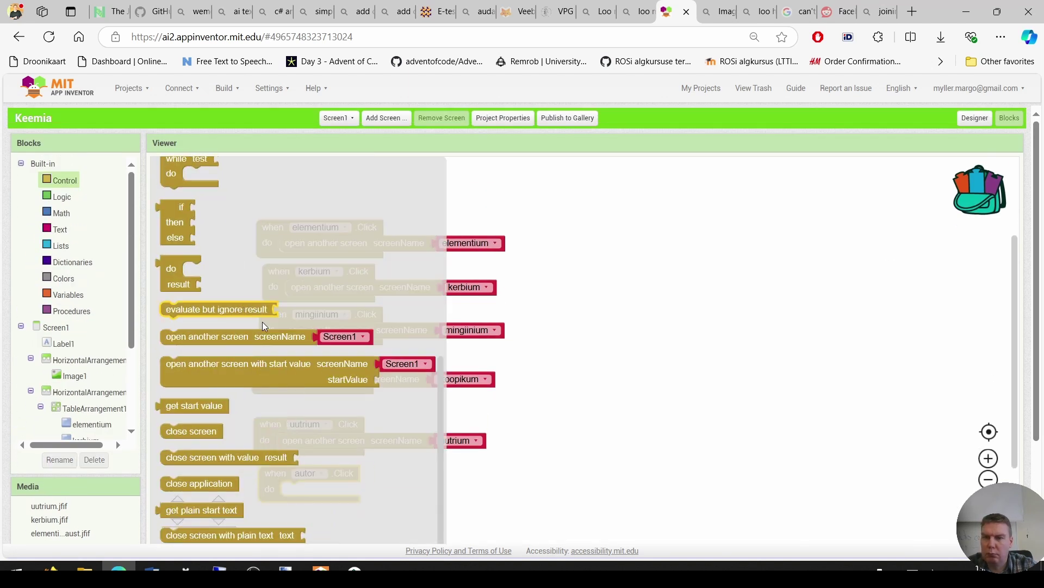
drag(261, 334, 386, 479)
click(471, 473)
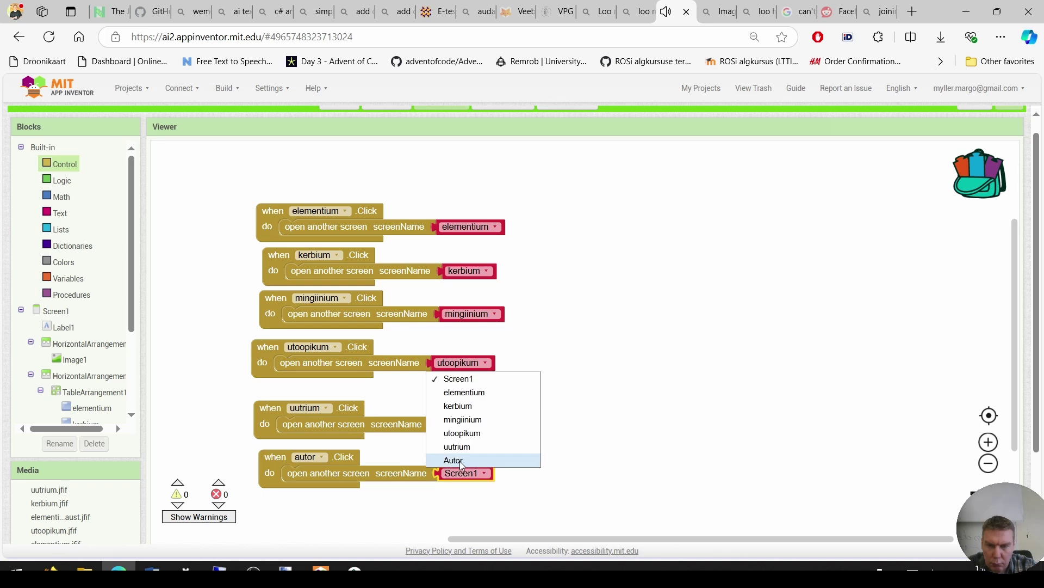
click(459, 460)
Test Screen1's Autor button in the emulator and return to the project in the browser.
click(355, 571)
click(512, 386)
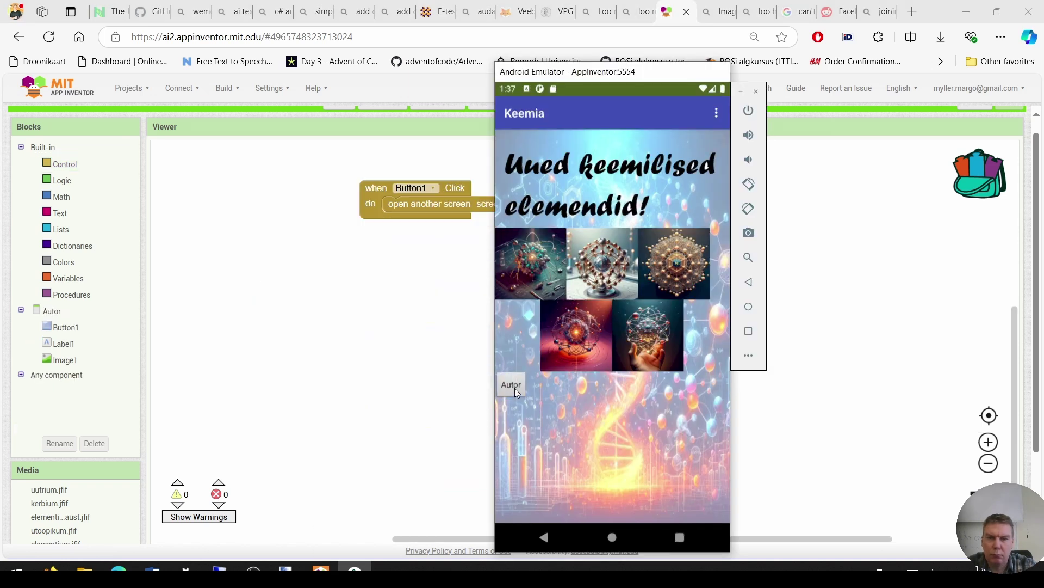
click(936, 319)
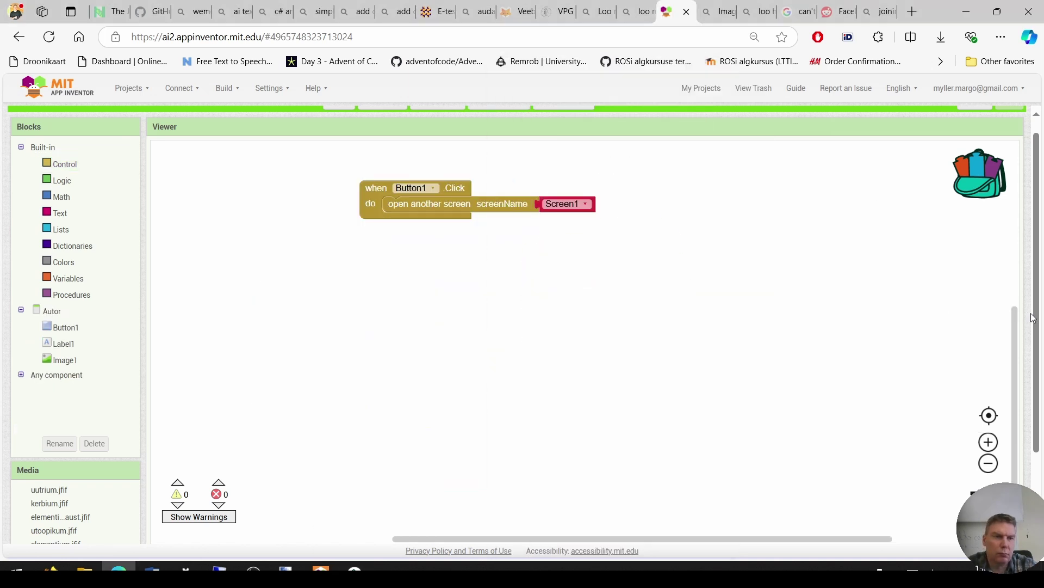
Set the Autor screen's background image to taust_hele.jpg in the Designer.
scroll(1032, 318, up, 1)
click(974, 117)
click(853, 163)
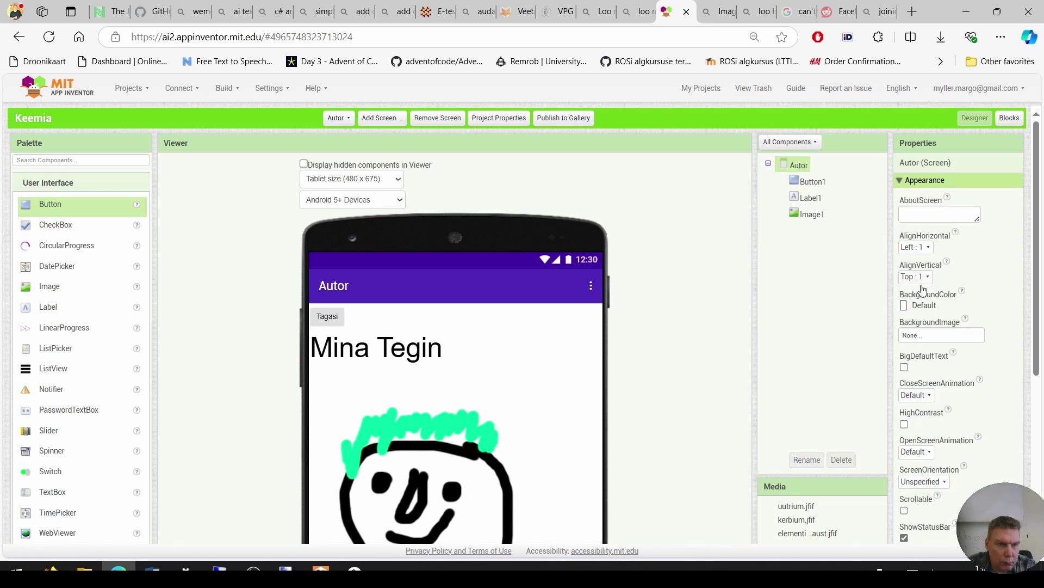
click(941, 335)
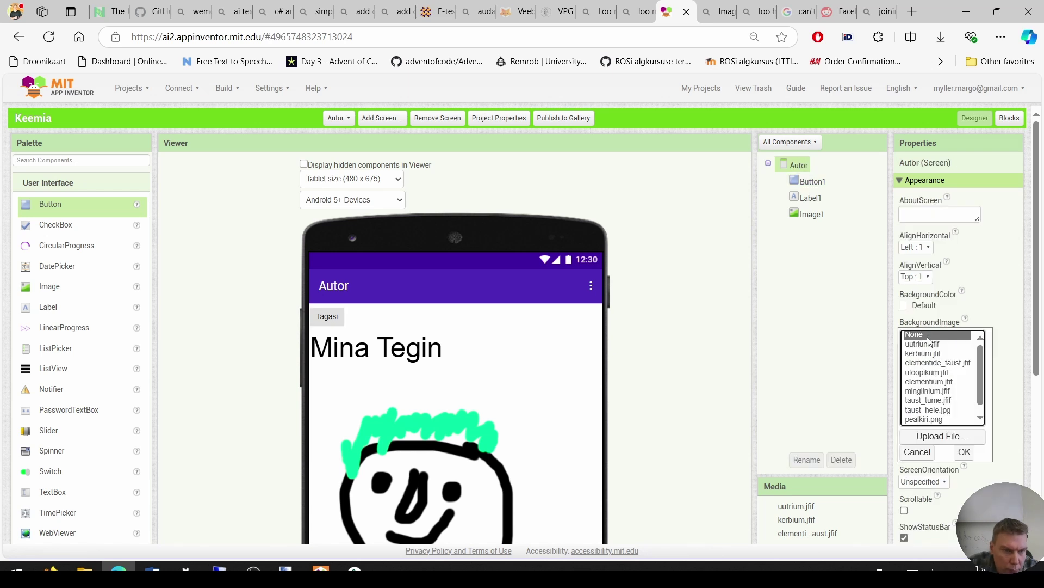
click(928, 409)
click(965, 451)
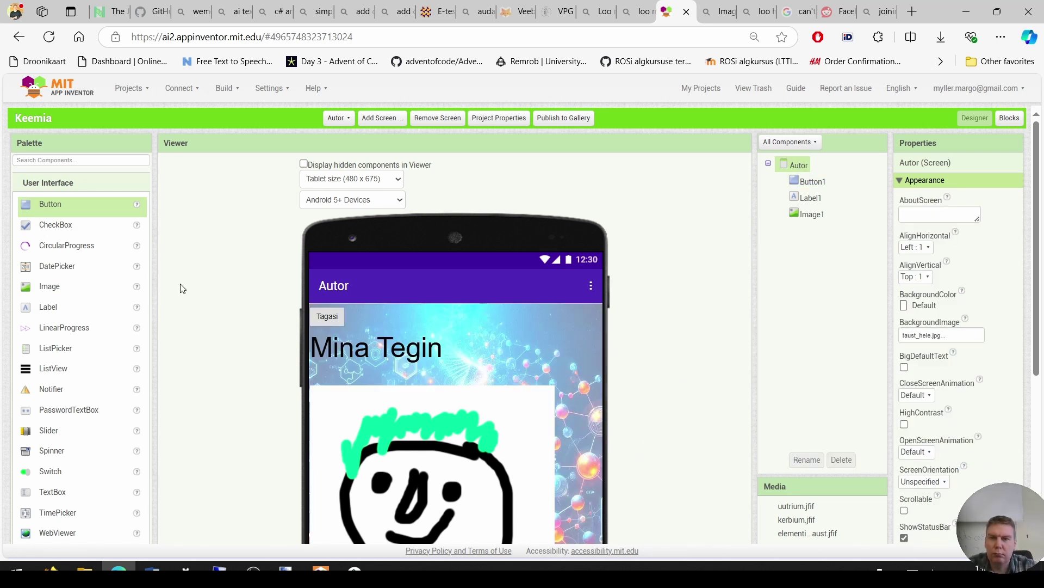
Check the Autor screen and its Tagasi button in the emulator, and look over Screen1's layout in the Designer.
key(alt+Tab)
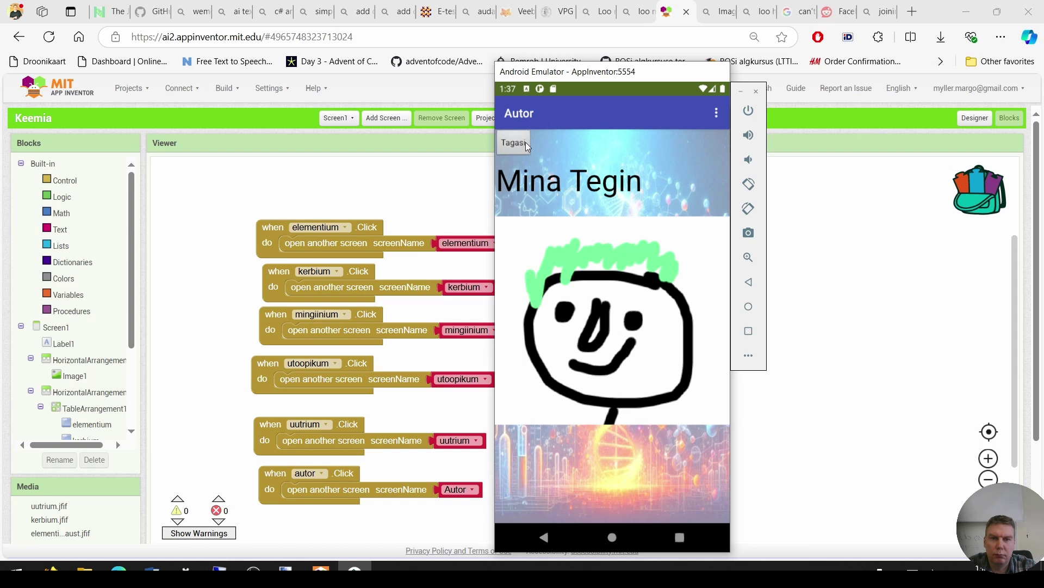
click(526, 142)
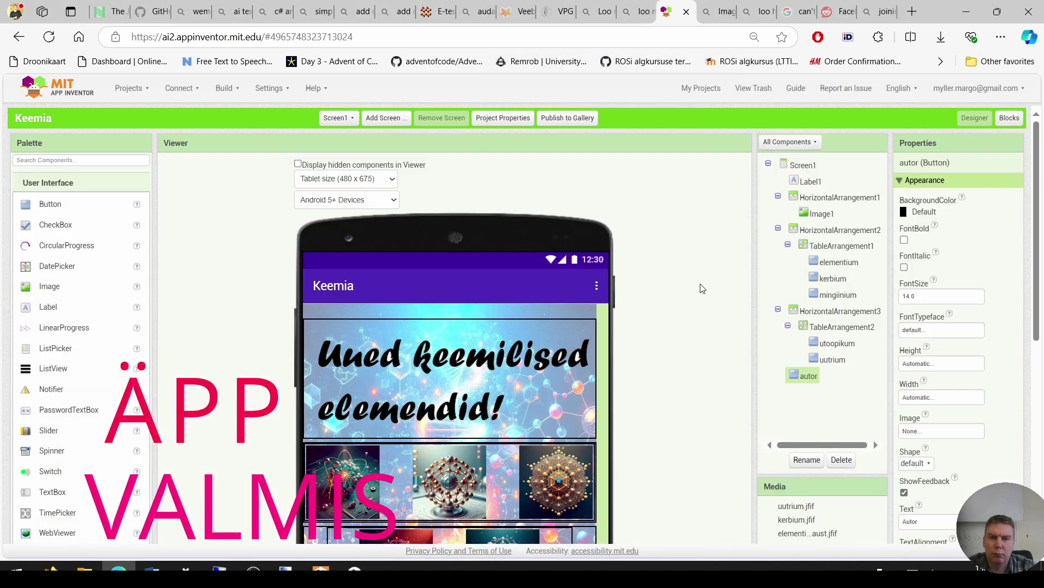
scroll(692, 308, down, 2)
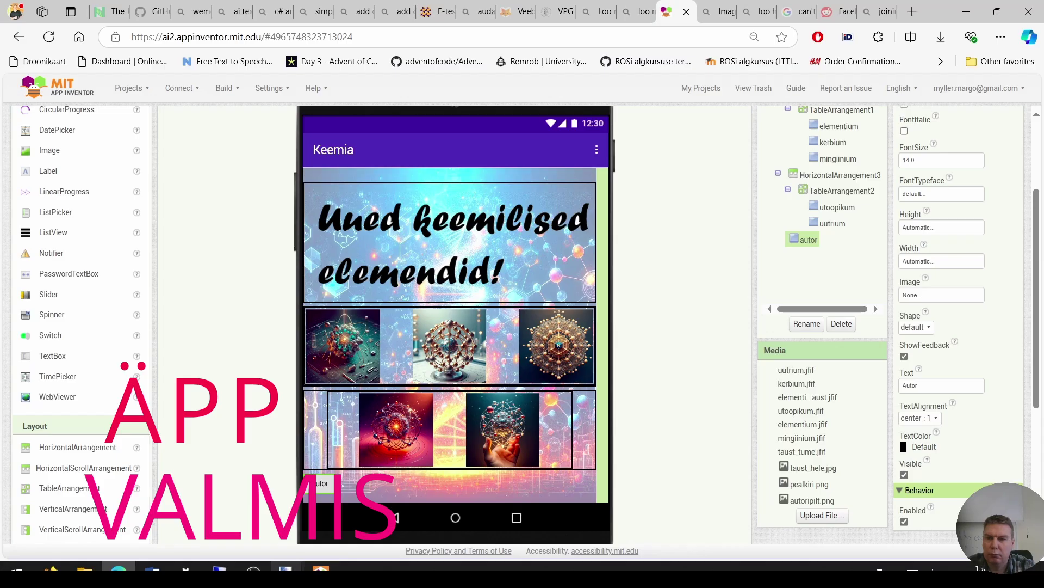